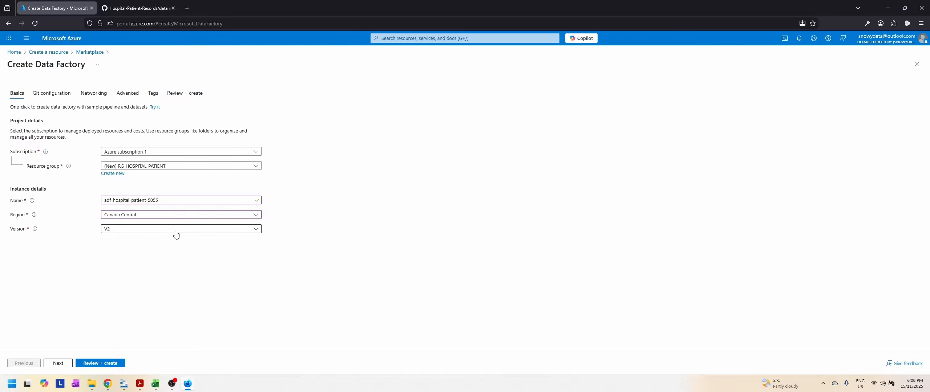
Step: Keep version V2 and the default Git, networking, encryption and tag settings, and create the adf-hospital-patient-5055 data factory
{"action": "left_click", "coordinate": [148, 232]}
{"action": "left_click", "coordinate": [147, 234]}
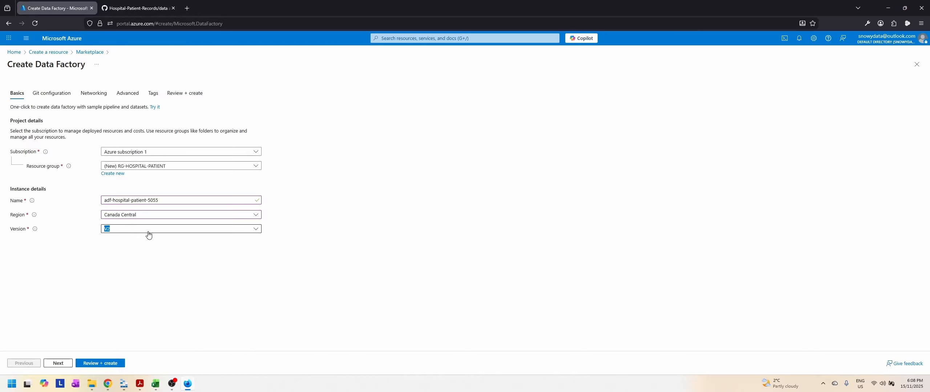
{"action": "left_click", "coordinate": [58, 363]}
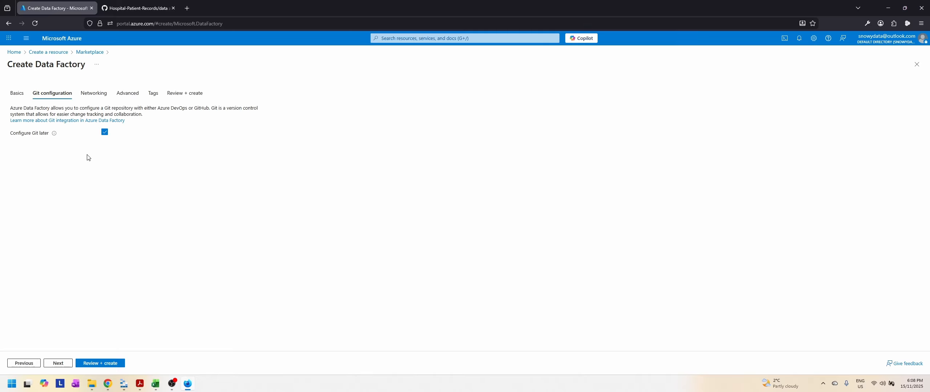
{"action": "left_click", "coordinate": [62, 364]}
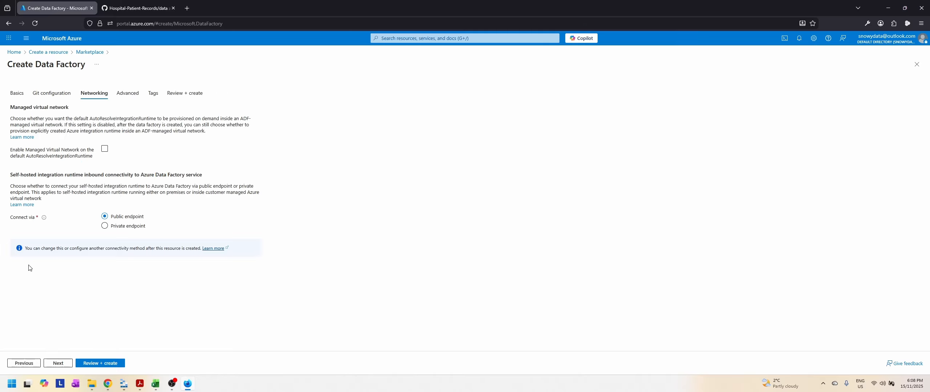
{"action": "left_click", "coordinate": [60, 363]}
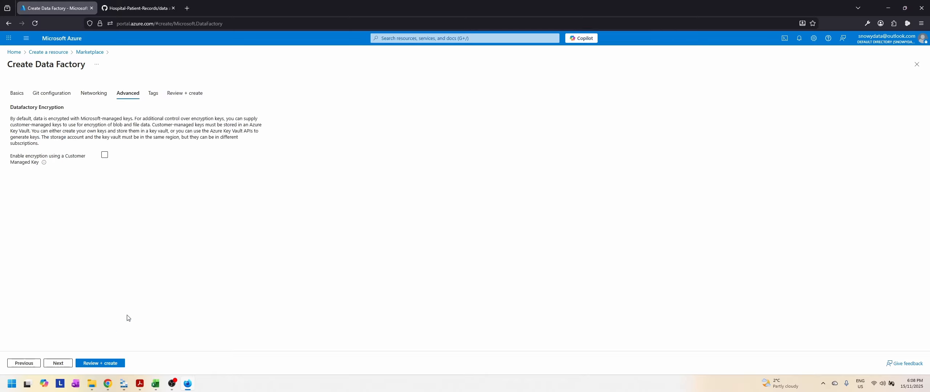
{"action": "left_click", "coordinate": [59, 364]}
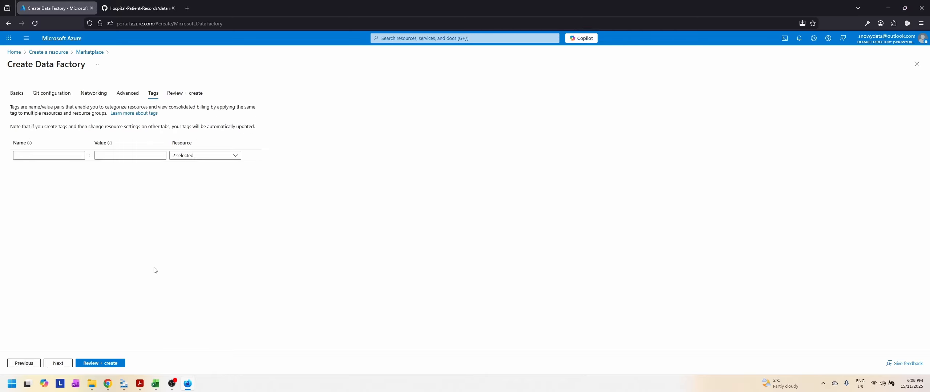
{"action": "left_click", "coordinate": [57, 364]}
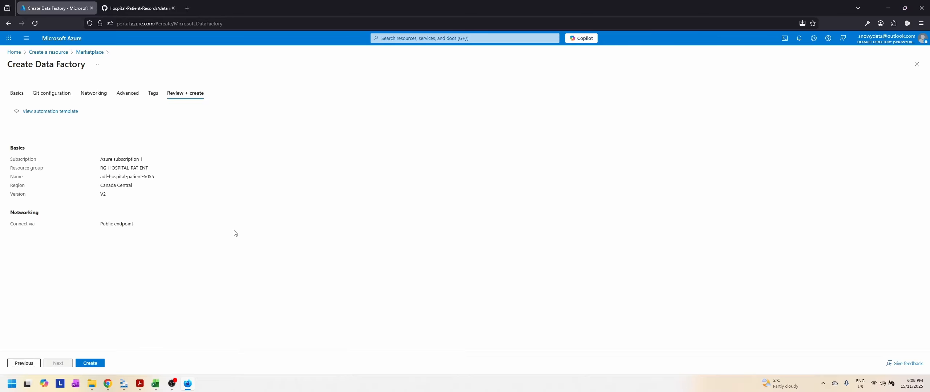
{"action": "left_click", "coordinate": [95, 364]}
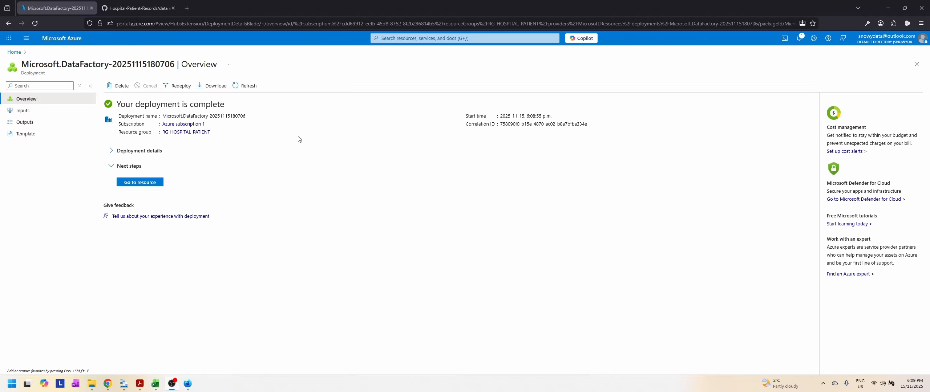
Step: Open the RG-HOSPITAL-PATIENT resource group and check the environment setup list in Slides.pdf in Acrobat before returning to the Azure portal
{"action": "left_click", "coordinate": [134, 183]}
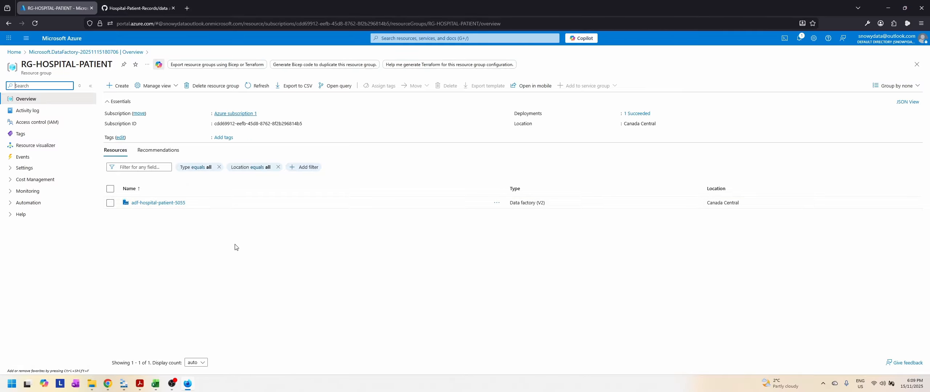
{"action": "left_click", "coordinate": [140, 384]}
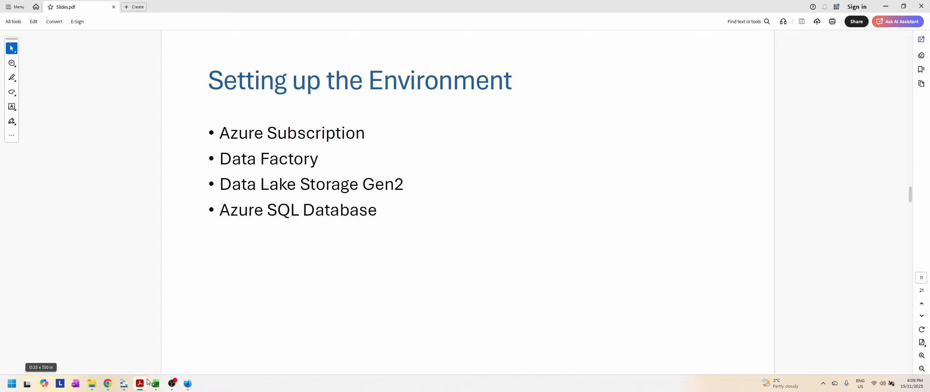
{"action": "key", "text": "alt+Tab"}
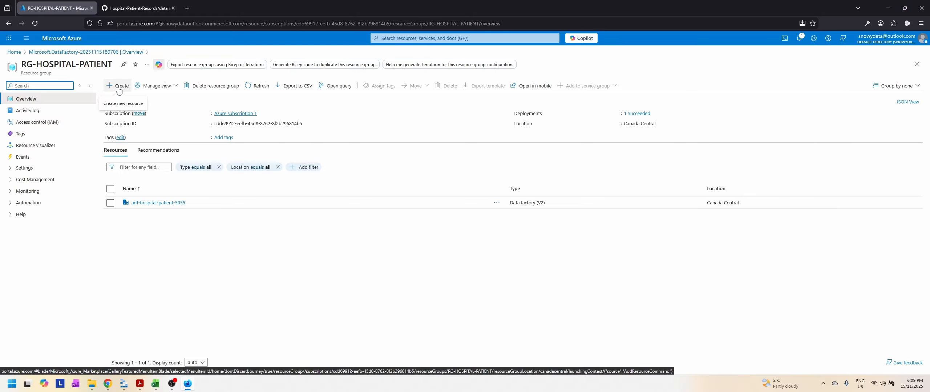
Step: Search the Marketplace for "storage account" and start creating Microsoft's Storage account in the RG-HOSPITAL-PATIENT resource group
{"action": "left_click", "coordinate": [117, 92]}
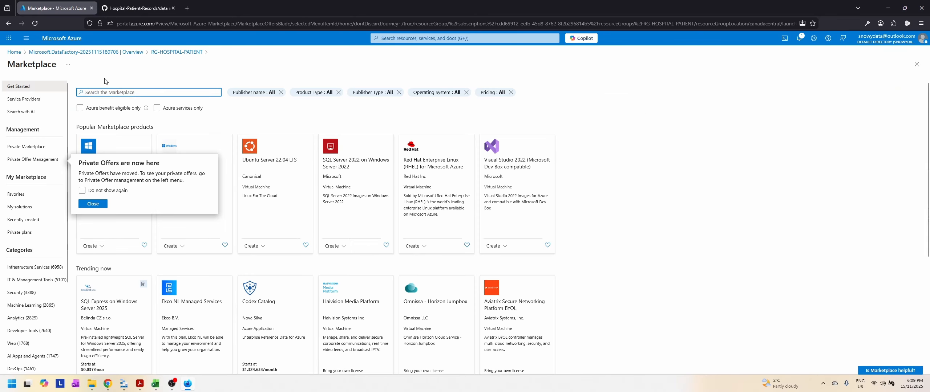
{"action": "left_click", "coordinate": [144, 93]}
{"action": "type", "text": "storage"}
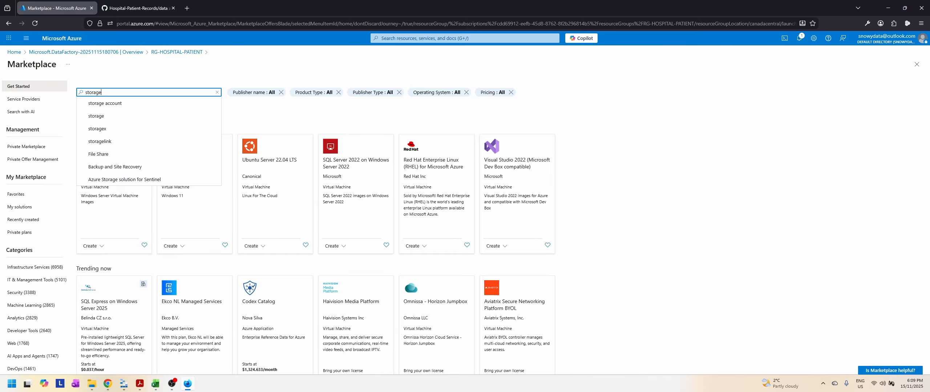
{"action": "left_click", "coordinate": [107, 105]}
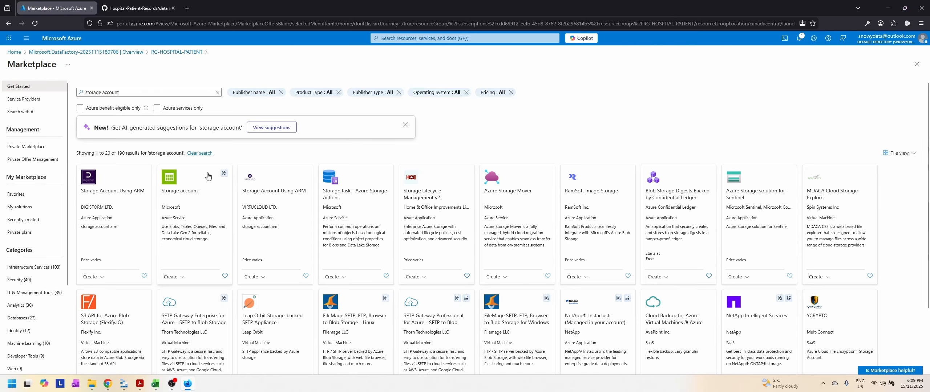
{"action": "left_click", "coordinate": [177, 277]}
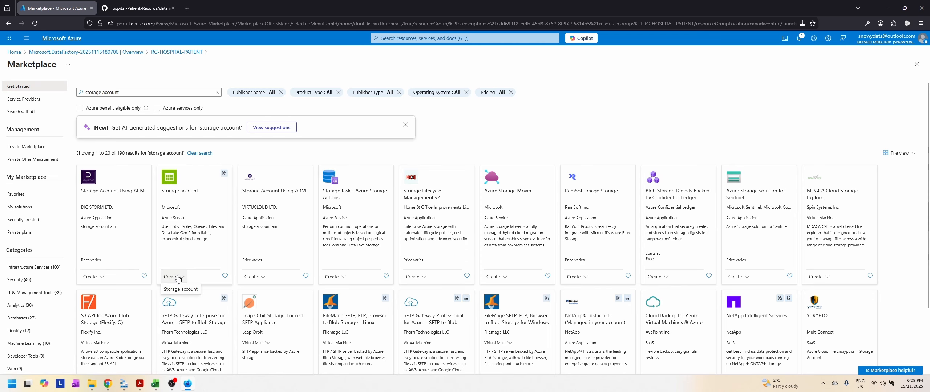
{"action": "left_click", "coordinate": [177, 291]}
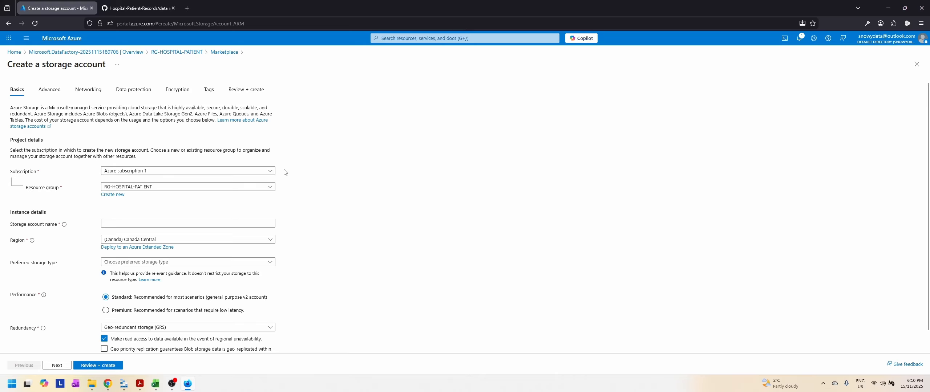
Step: Name the storage account dlhospitalpatient
{"action": "left_click", "coordinate": [181, 224]}
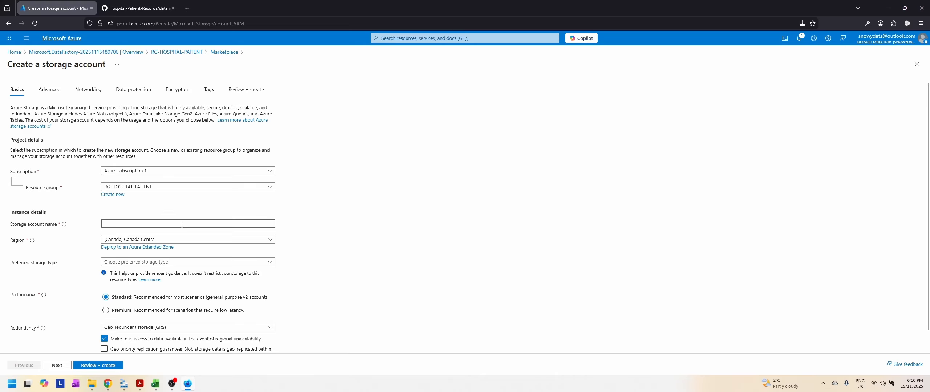
{"action": "type", "text": "dl"}
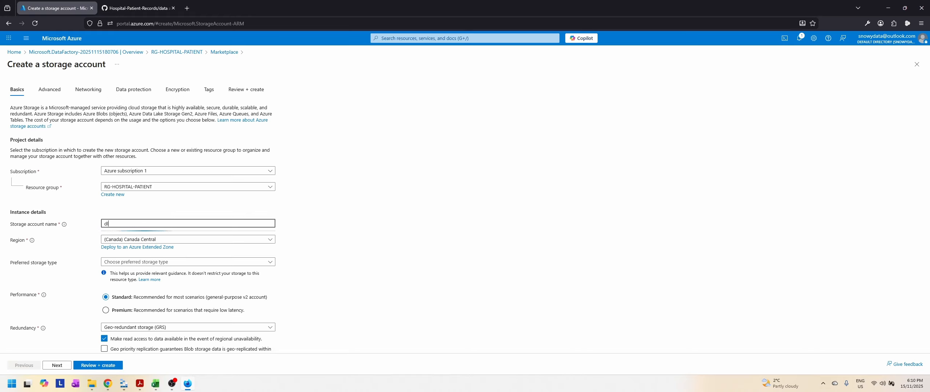
{"action": "type", "text": "hospi"}
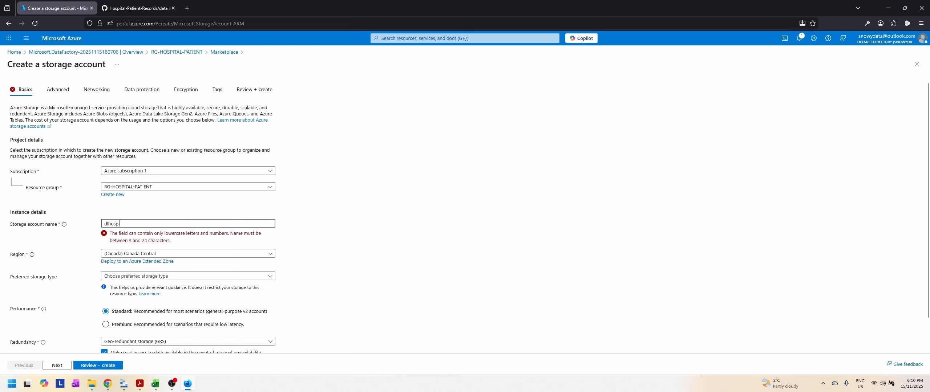
{"action": "type", "text": "talpatie"}
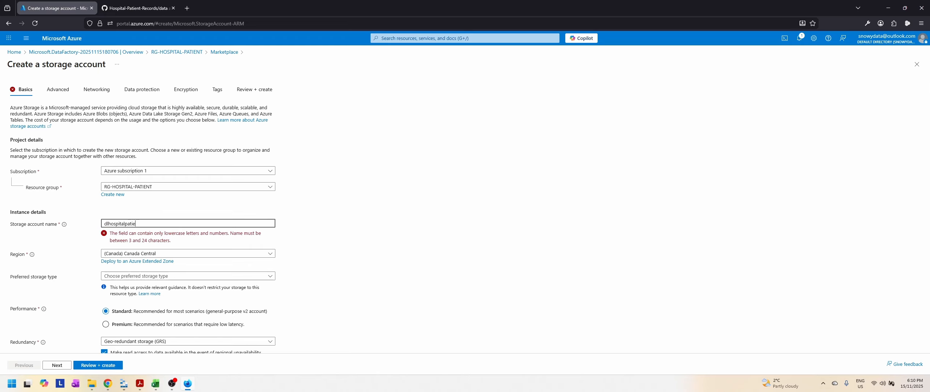
{"action": "type", "text": "nt"}
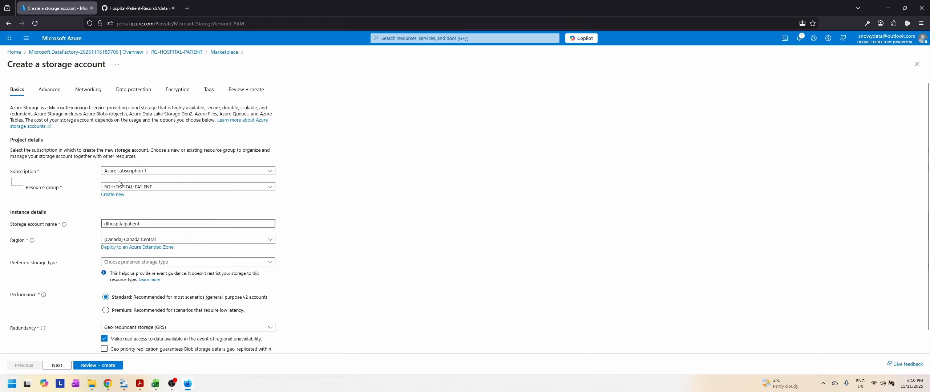
Step: Set the storage account's redundancy to Locally-redundant storage (LRS)
{"action": "scroll", "coordinate": [340, 277], "scroll_direction": "down", "scroll_amount": 1}
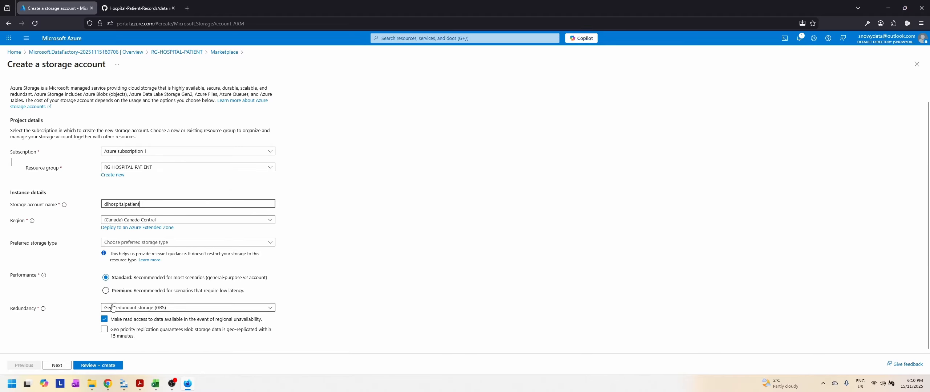
{"action": "left_click", "coordinate": [188, 308]}
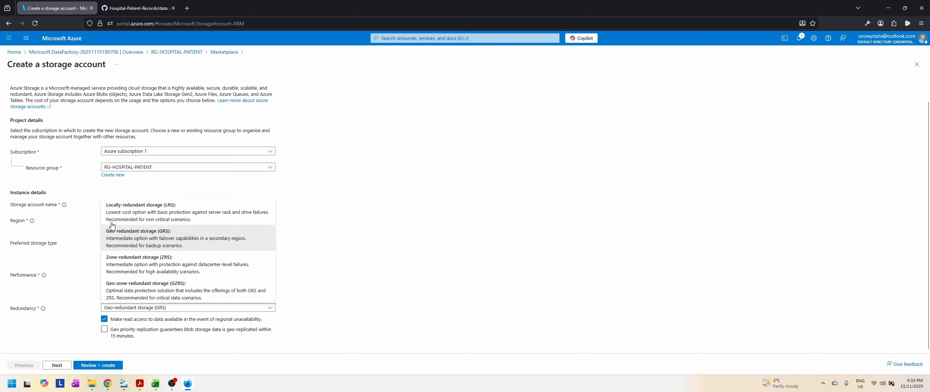
{"action": "left_click", "coordinate": [137, 214]}
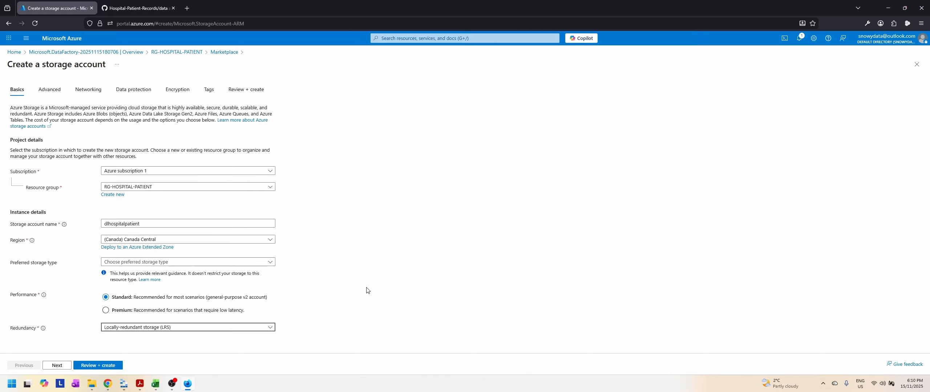
{"action": "left_click", "coordinate": [182, 331]}
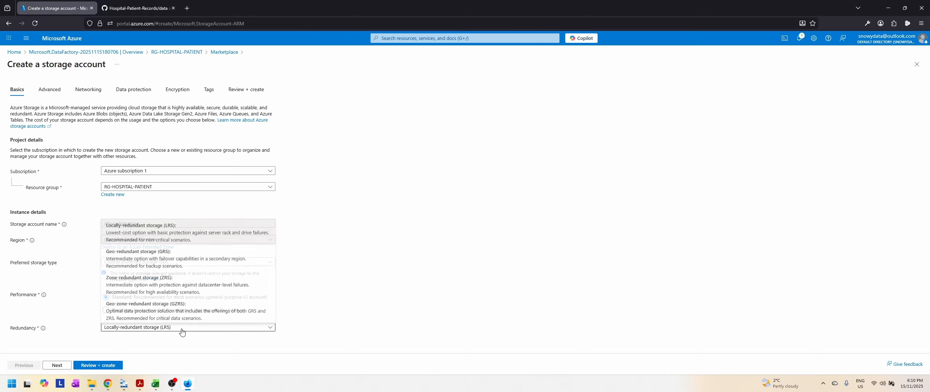
{"action": "left_click", "coordinate": [182, 332]}
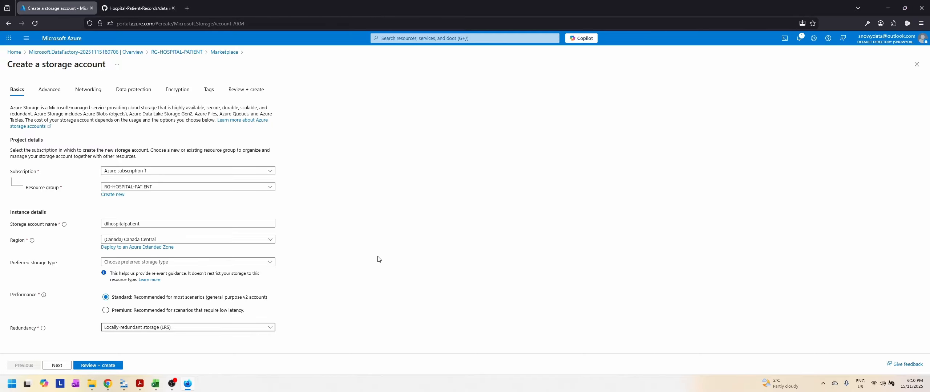
Step: Enable the hierarchical namespace in the storage account's advanced settings
{"action": "left_click", "coordinate": [58, 365]}
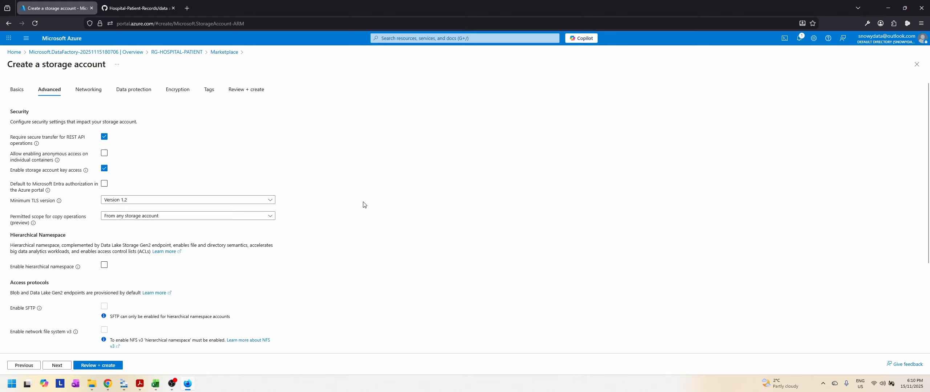
{"action": "scroll", "coordinate": [364, 204], "scroll_direction": "down", "scroll_amount": 4}
{"action": "scroll", "coordinate": [363, 205], "scroll_direction": "up", "scroll_amount": 5}
{"action": "left_click", "coordinate": [104, 266]}
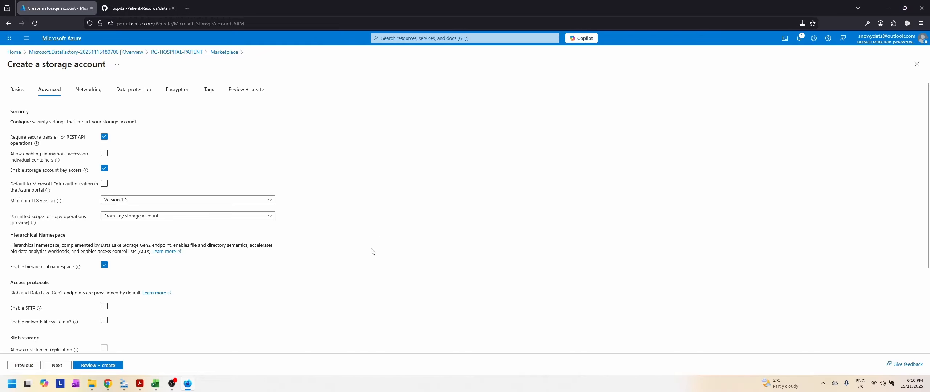
{"action": "scroll", "coordinate": [371, 252], "scroll_direction": "down", "scroll_amount": 3}
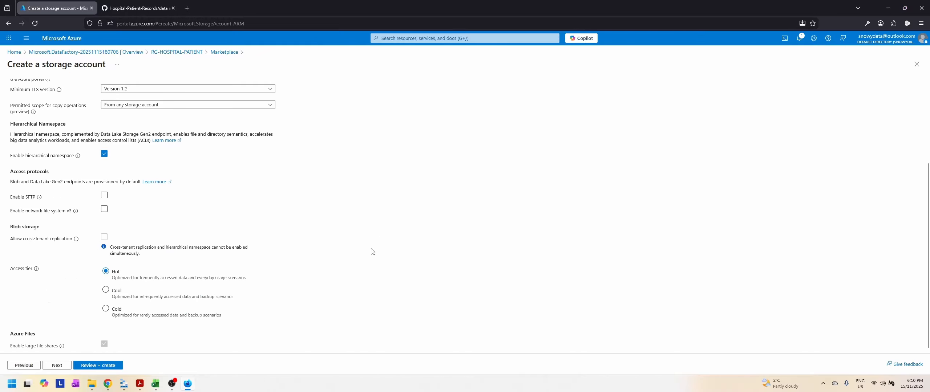
Step: Accept the default networking, data protection, encryption and tag settings, and bring up the storage account's final review
{"action": "left_click", "coordinate": [60, 367]}
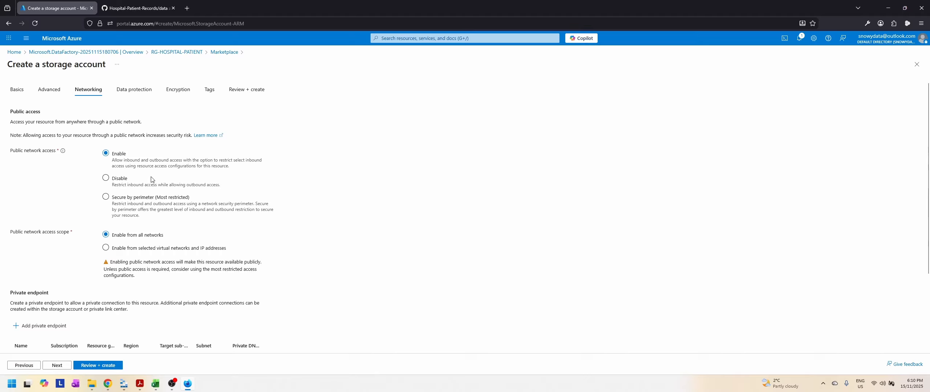
{"action": "scroll", "coordinate": [331, 228], "scroll_direction": "down", "scroll_amount": 3}
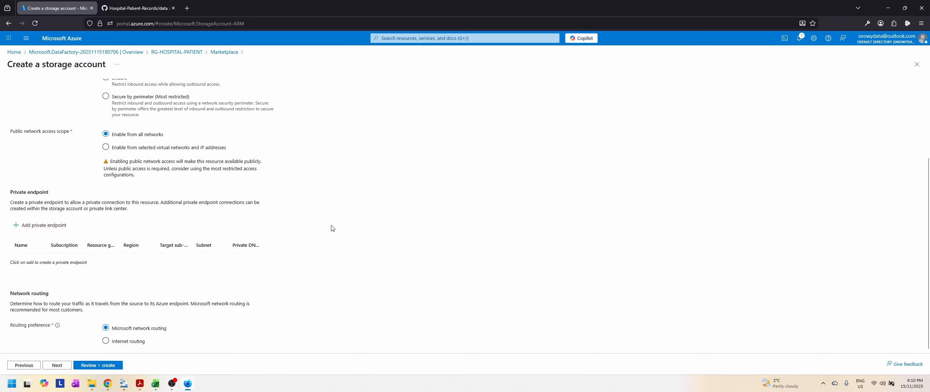
{"action": "scroll", "coordinate": [331, 229], "scroll_direction": "up", "scroll_amount": 3}
{"action": "scroll", "coordinate": [331, 228], "scroll_direction": "down", "scroll_amount": 3}
{"action": "left_click", "coordinate": [65, 367]}
{"action": "scroll", "coordinate": [254, 211], "scroll_direction": "down", "scroll_amount": 2}
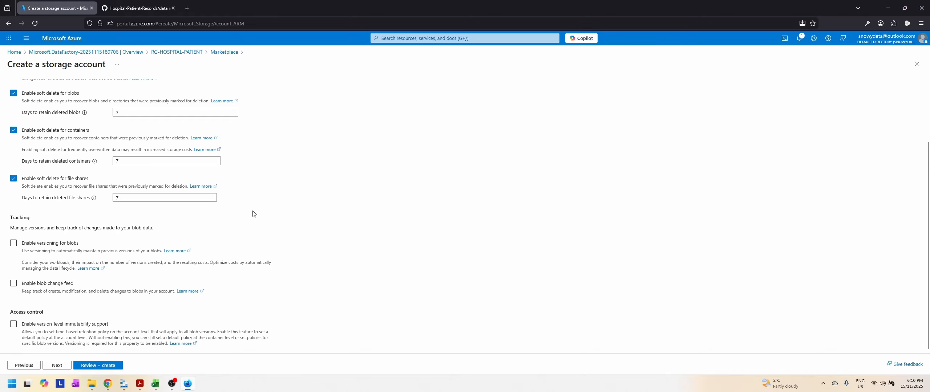
{"action": "left_click", "coordinate": [59, 365]}
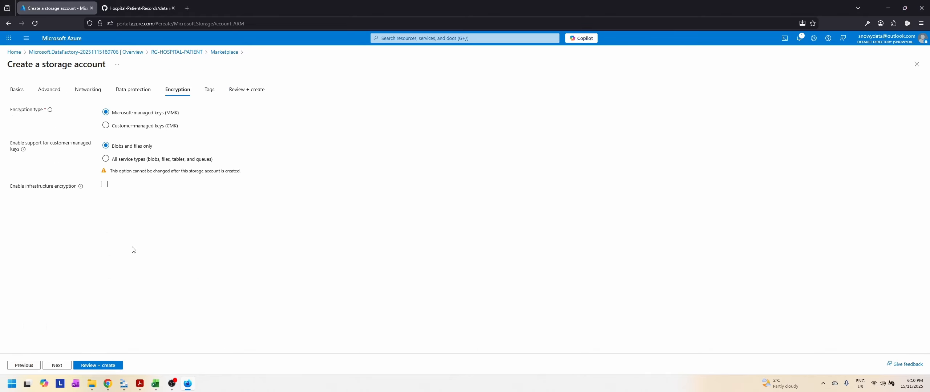
{"action": "left_click", "coordinate": [64, 367]}
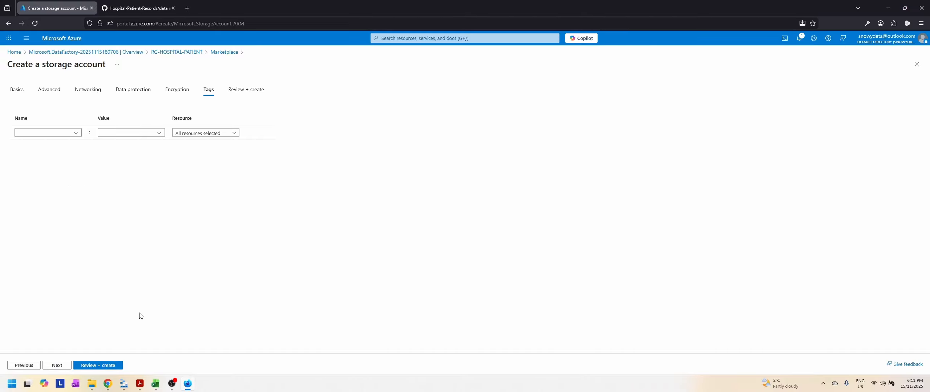
{"action": "left_click", "coordinate": [87, 366]}
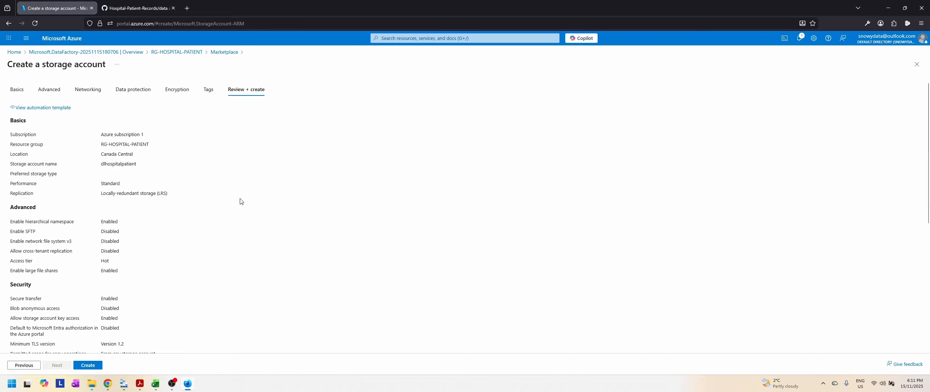
Step: Create the storage account with the reviewed settings and open the deployed resource
{"action": "scroll", "coordinate": [271, 220], "scroll_direction": "down", "scroll_amount": 6}
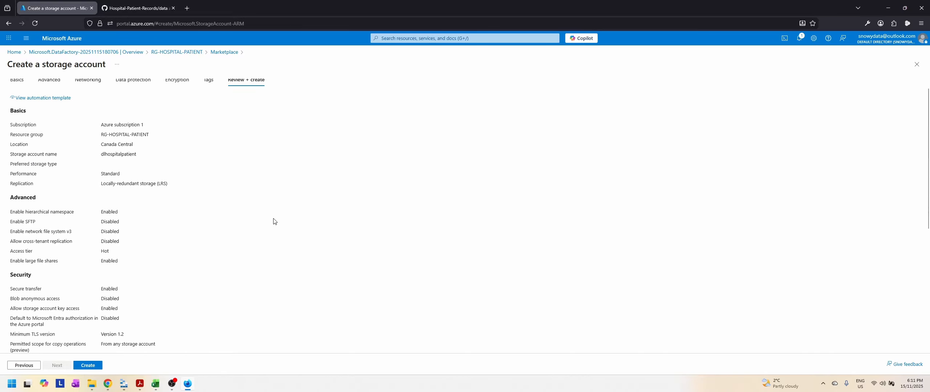
{"action": "left_click", "coordinate": [88, 366]}
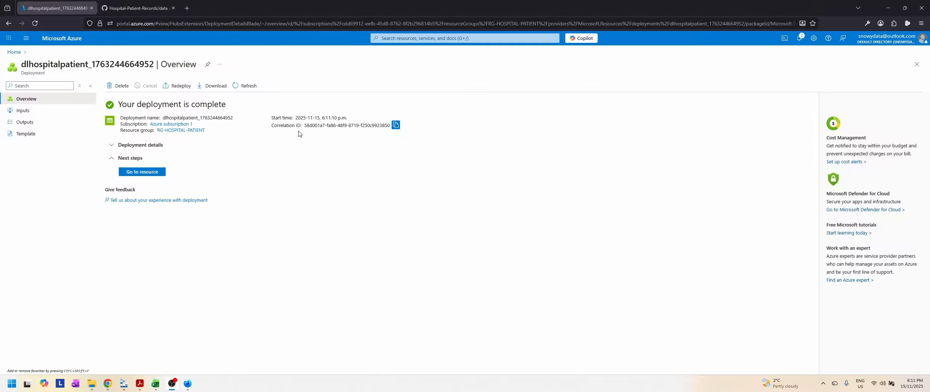
{"action": "left_click", "coordinate": [141, 178]}
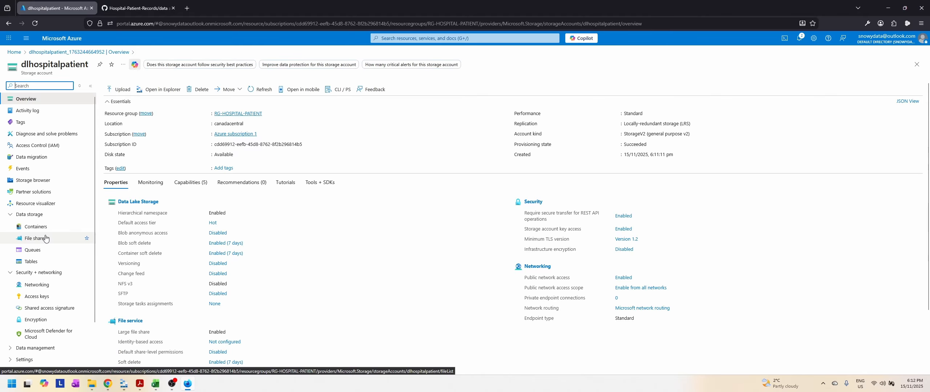
Step: Look over the storage account's access control, containers and overview, and check the environment setup list in Slides.pdf
{"action": "left_click", "coordinate": [45, 149]}
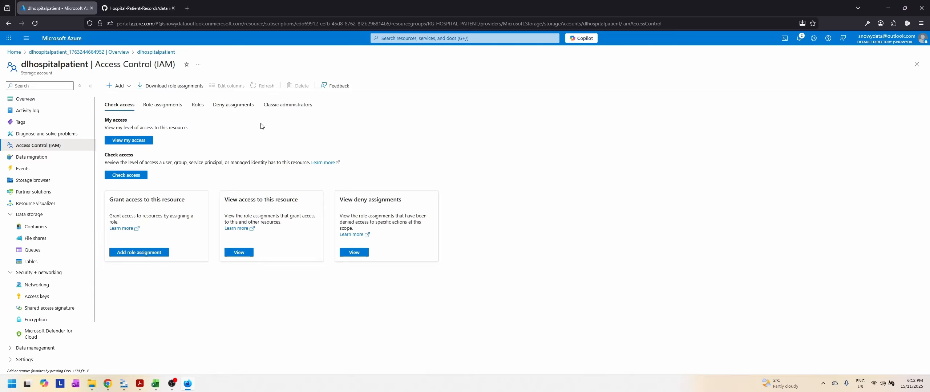
{"action": "left_click", "coordinate": [8, 24]}
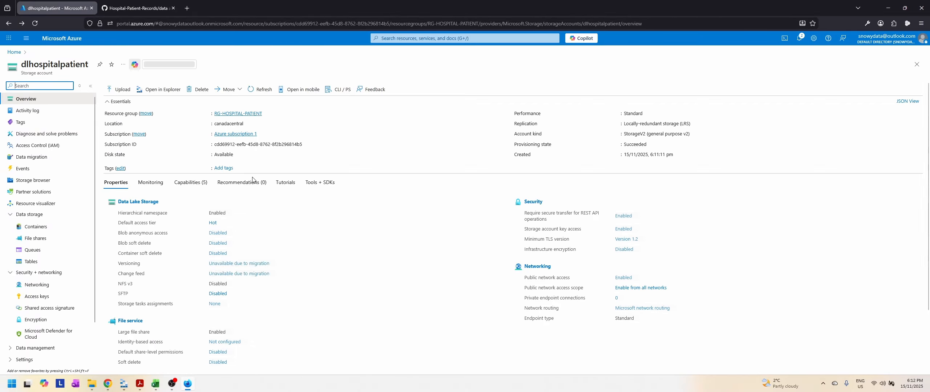
{"action": "left_click", "coordinate": [36, 227]}
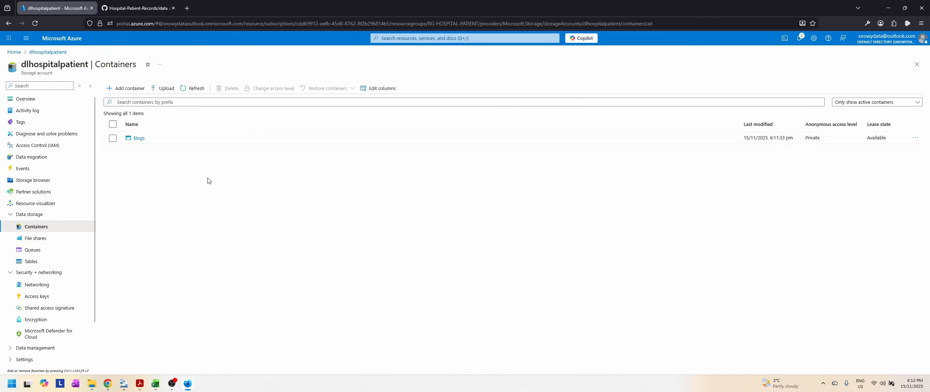
{"action": "left_click", "coordinate": [8, 24]}
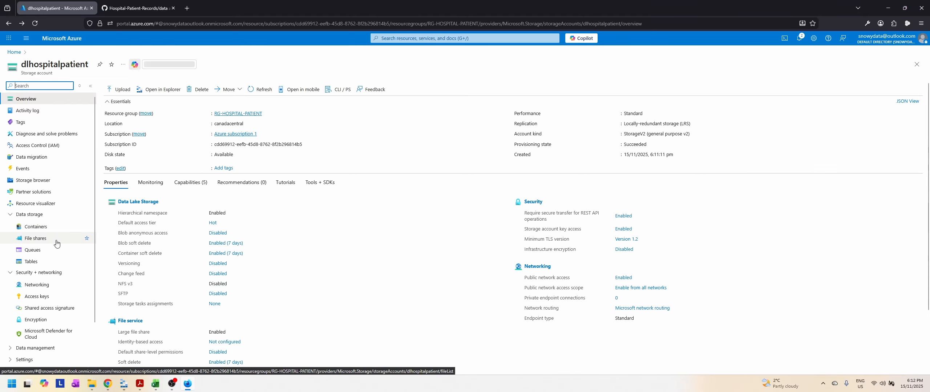
{"action": "scroll", "coordinate": [54, 239], "scroll_direction": "down", "scroll_amount": 2}
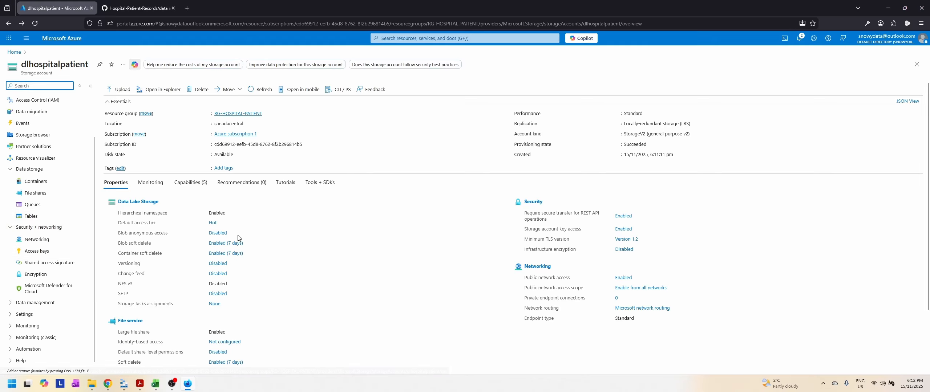
{"action": "left_click", "coordinate": [136, 391]}
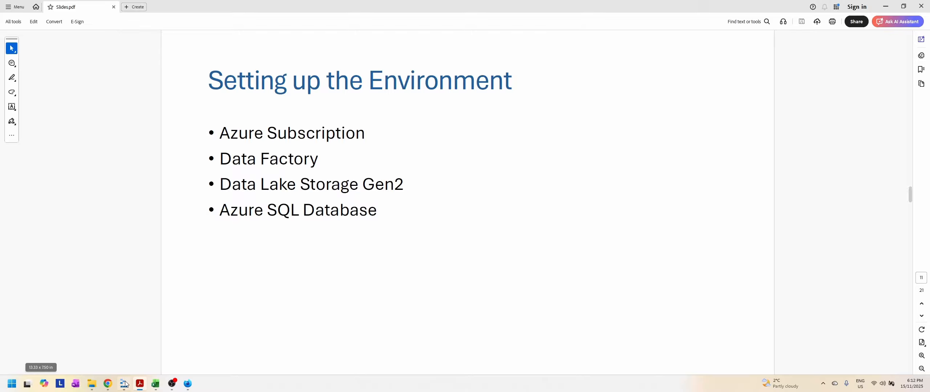
{"action": "left_click", "coordinate": [138, 382]}
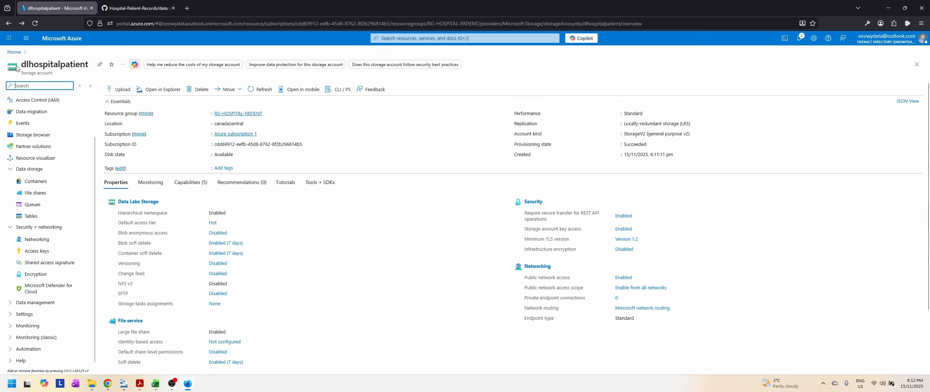
Step: Search the Azure Marketplace for "sql database" and start creating a Microsoft SQL Database resource
{"action": "left_click", "coordinate": [27, 38]}
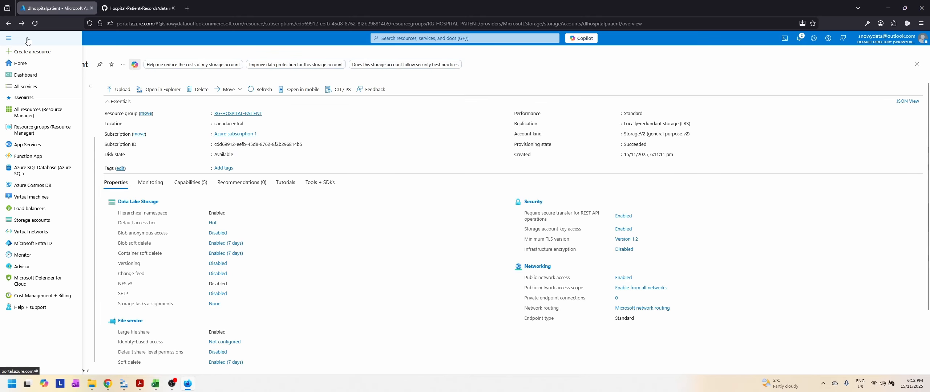
{"action": "left_click", "coordinate": [40, 53]}
{"action": "left_click", "coordinate": [196, 91]}
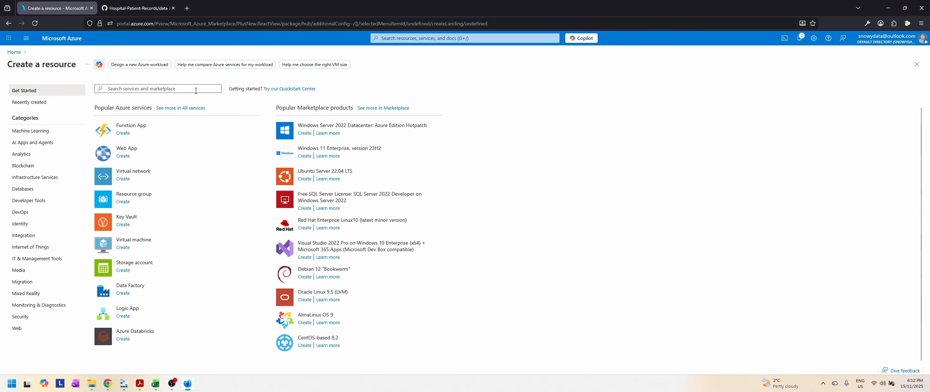
{"action": "type", "text": "sql "}
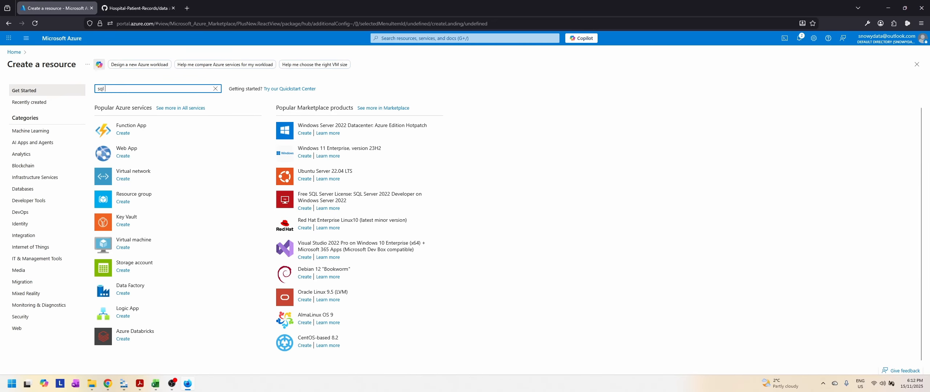
{"action": "type", "text": "database"}
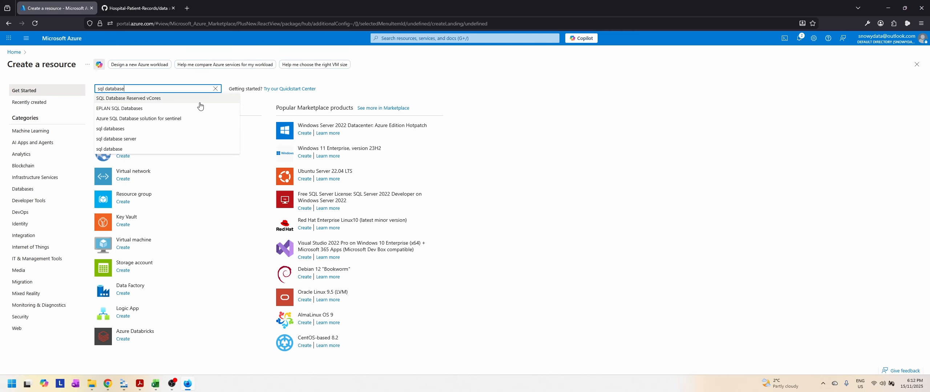
{"action": "left_click", "coordinate": [122, 150]}
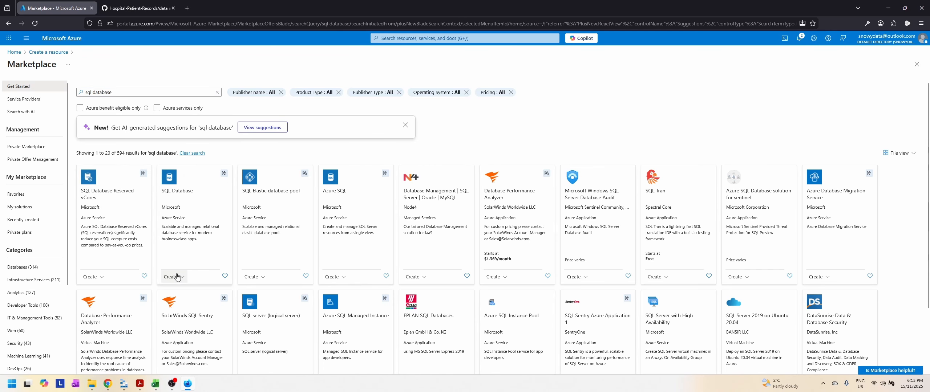
{"action": "left_click", "coordinate": [327, 204]}
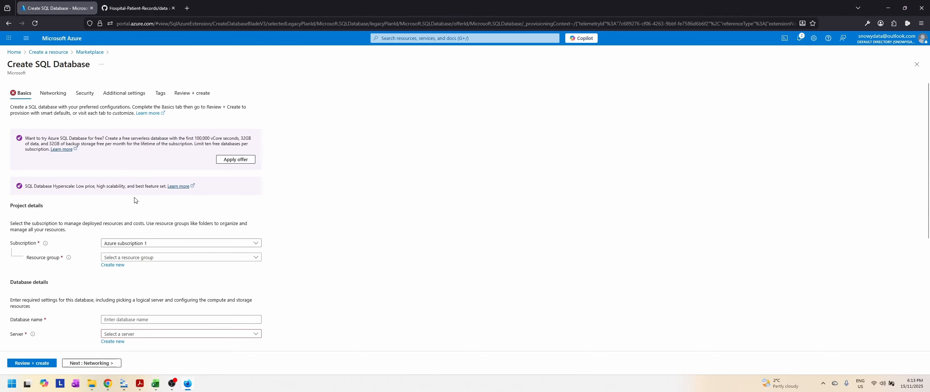
Step: Assign the SQL database to resource group RG-HOSPITAL-PATIENT and name it db-hospital-patient-5055
{"action": "scroll", "coordinate": [182, 218], "scroll_direction": "down", "scroll_amount": 3}
{"action": "left_click", "coordinate": [159, 147]}
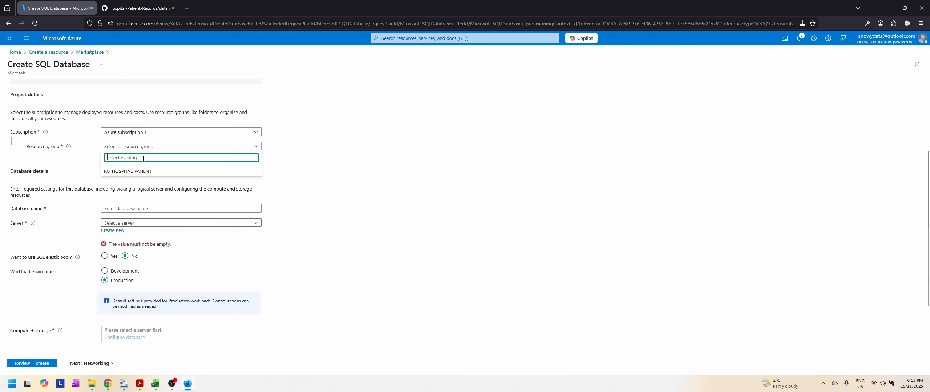
{"action": "left_click", "coordinate": [145, 171]}
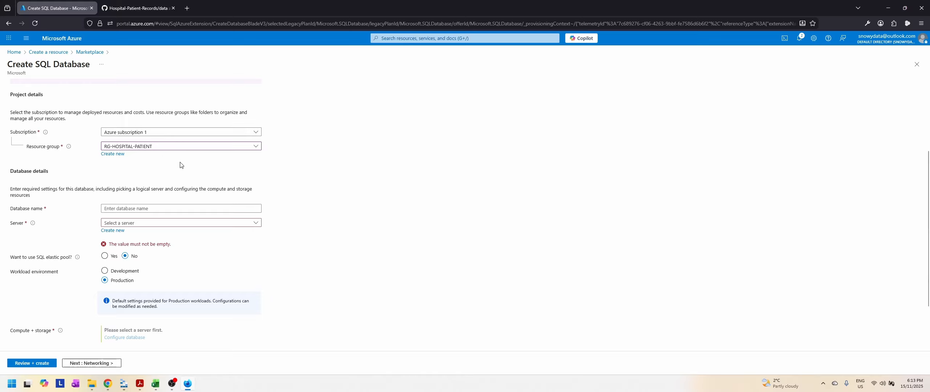
{"action": "left_click", "coordinate": [174, 209]}
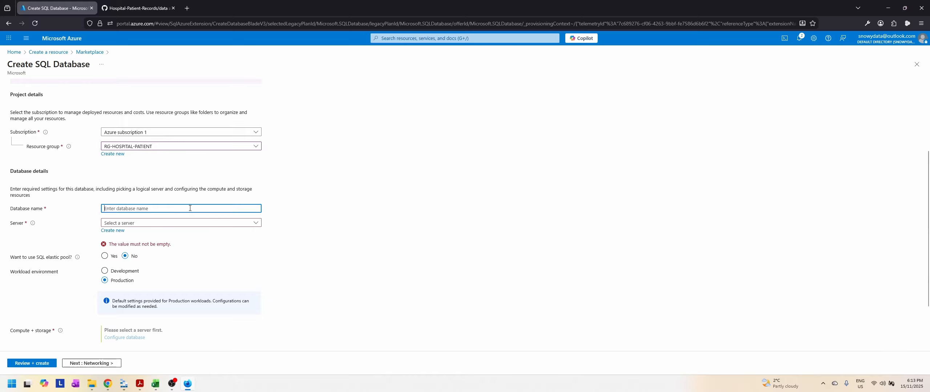
{"action": "type", "text": "db-hospital-pa"}
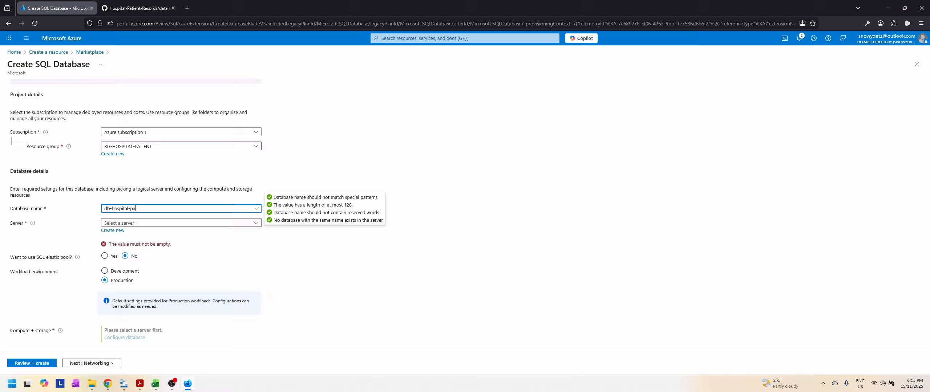
{"action": "type", "text": "tient-5055"}
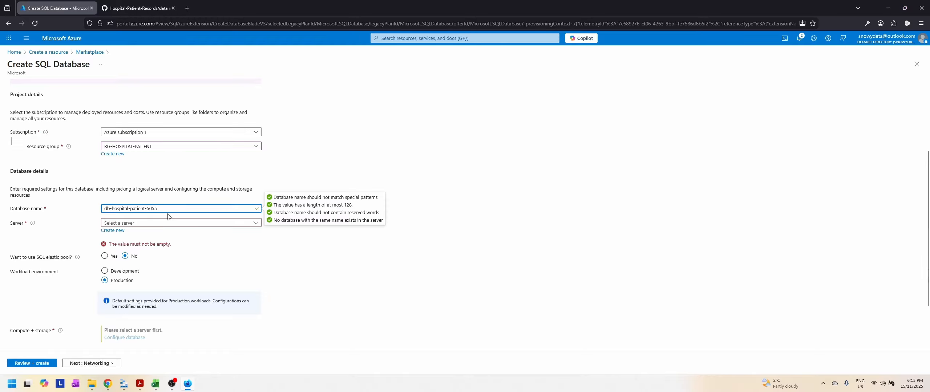
Step: Start a new database server named srv-hospital-patient-5055 and set its location to Canada Central
{"action": "left_click", "coordinate": [134, 226]}
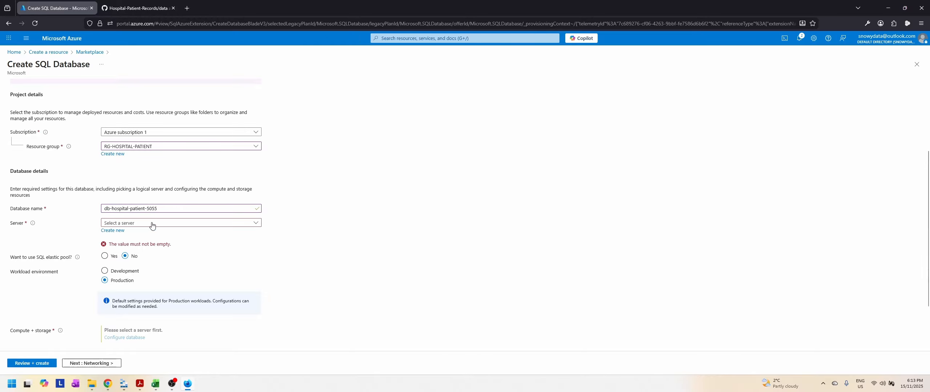
{"action": "left_click", "coordinate": [113, 232]}
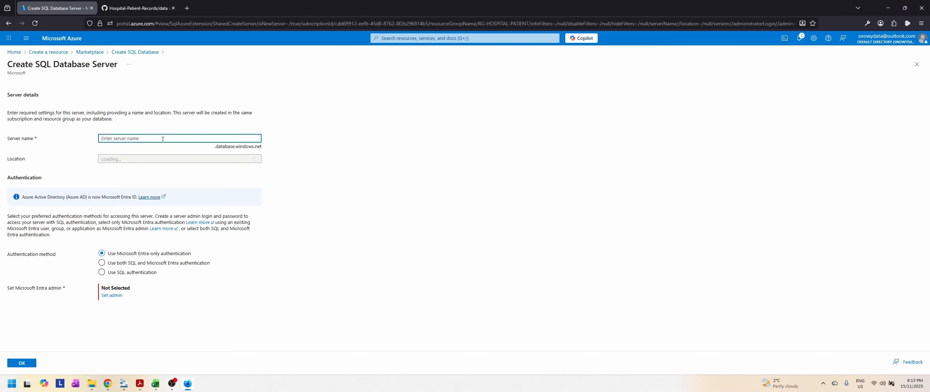
{"action": "type", "text": "srv-hospital-patient-5055"}
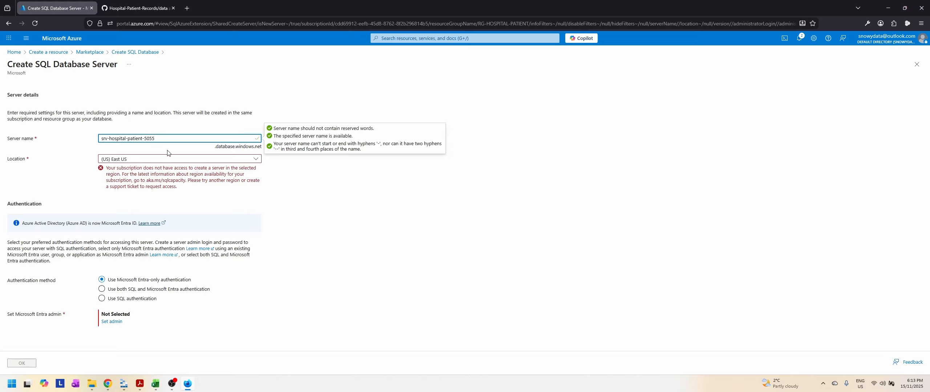
{"action": "left_click", "coordinate": [170, 162]}
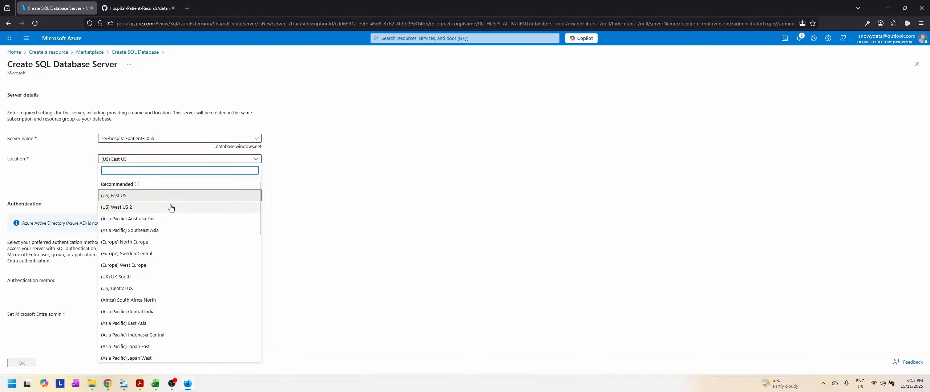
{"action": "type", "text": "cana"}
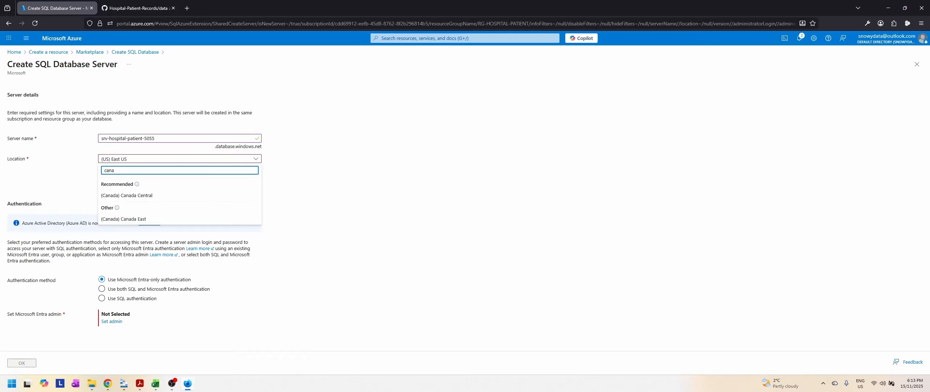
{"action": "left_click", "coordinate": [131, 196]}
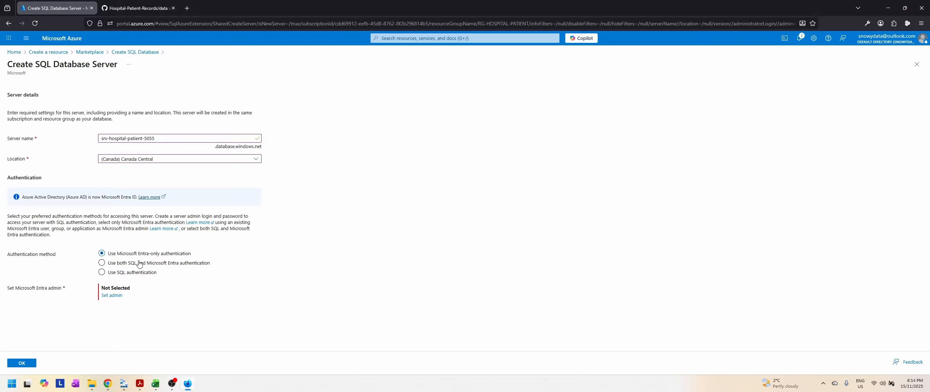
Step: Set the server to SQL authentication with admin login hospitaladmin, enter and confirm the admin password, and accept the server settings
{"action": "left_click", "coordinate": [102, 272]}
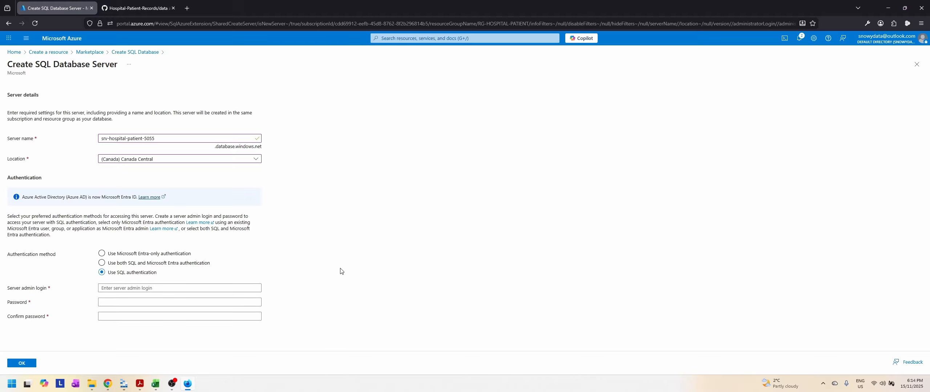
{"action": "left_click", "coordinate": [182, 291]}
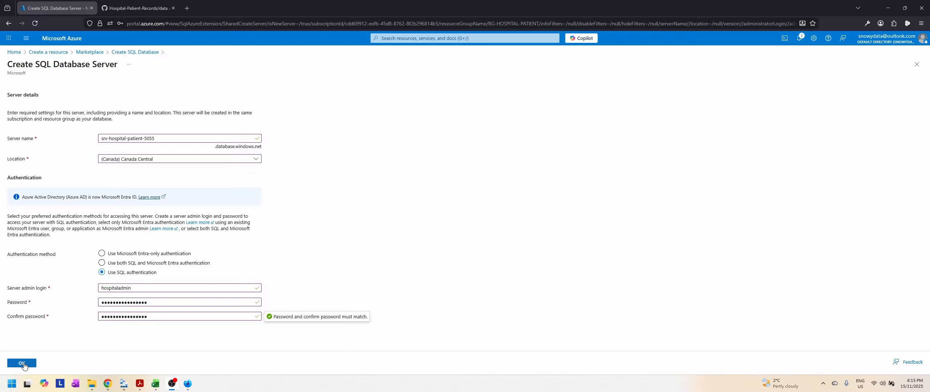
{"action": "left_click", "coordinate": [22, 363]}
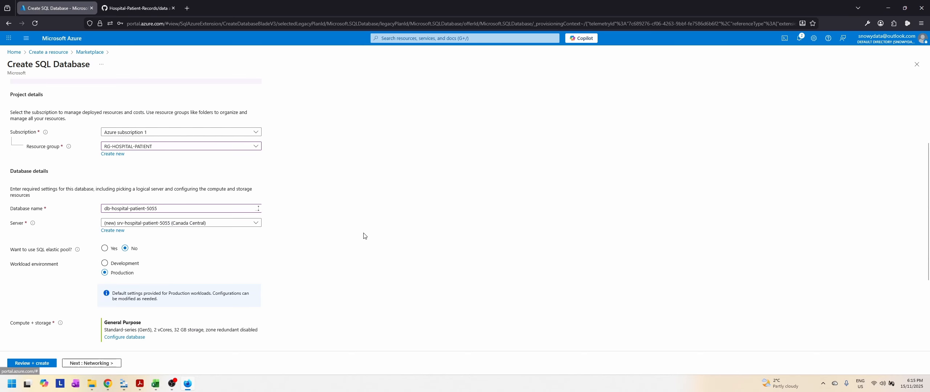
Step: Set the database's workload environment to Development and review the resulting compute, backup and cost settings
{"action": "scroll", "coordinate": [355, 279], "scroll_direction": "down", "scroll_amount": 3}
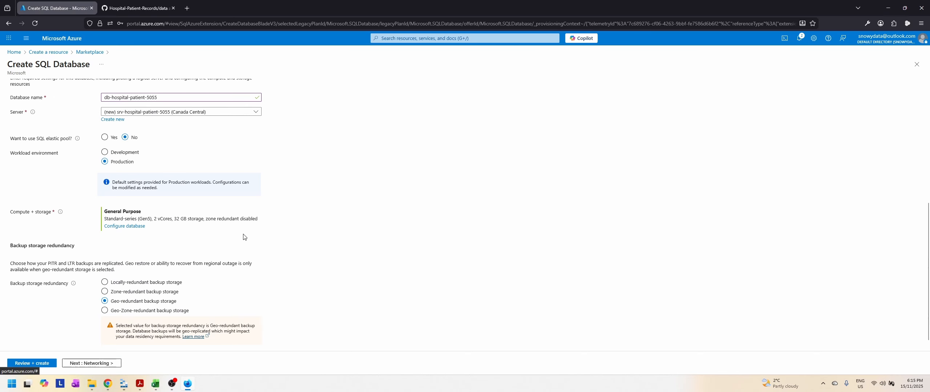
{"action": "scroll", "coordinate": [341, 240], "scroll_direction": "up", "scroll_amount": 2}
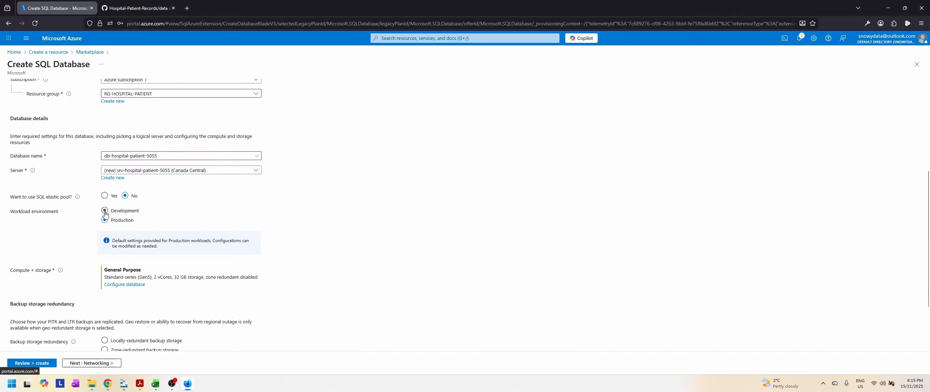
{"action": "left_click", "coordinate": [105, 211]}
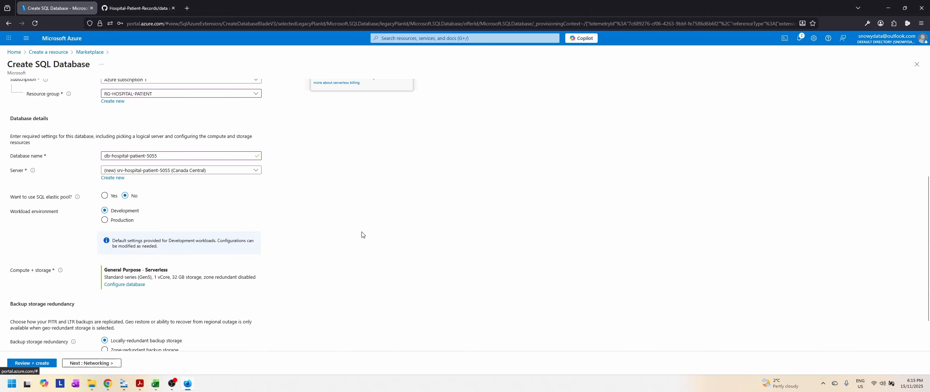
{"action": "scroll", "coordinate": [363, 235], "scroll_direction": "up", "scroll_amount": 3}
{"action": "scroll", "coordinate": [364, 235], "scroll_direction": "down", "scroll_amount": 2}
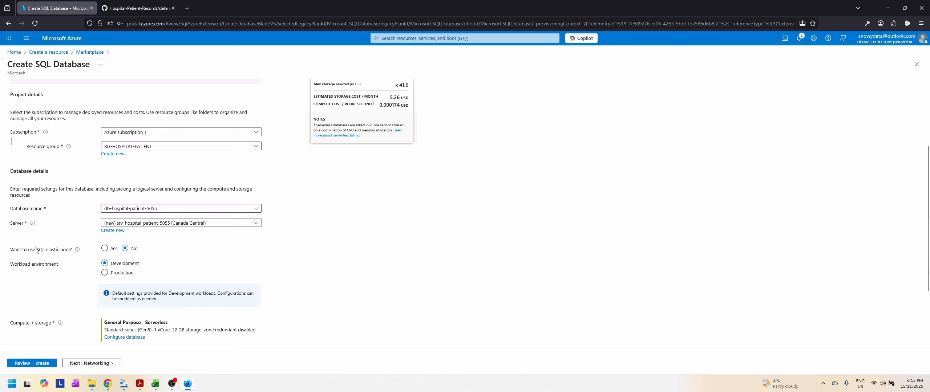
{"action": "scroll", "coordinate": [316, 245], "scroll_direction": "up", "scroll_amount": 3}
{"action": "scroll", "coordinate": [316, 246], "scroll_direction": "down", "scroll_amount": 4}
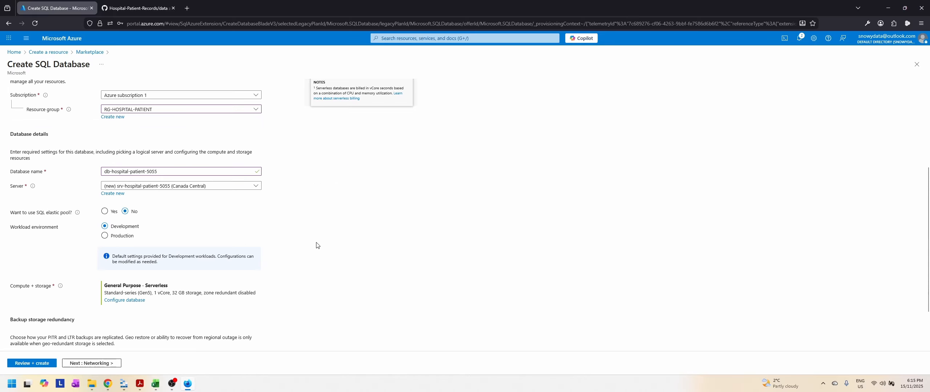
Step: Configure the database's compute and storage to use the DTU-based Basic service tier with 2 GB maximum data size
{"action": "scroll", "coordinate": [220, 258], "scroll_direction": "down", "scroll_amount": 1}
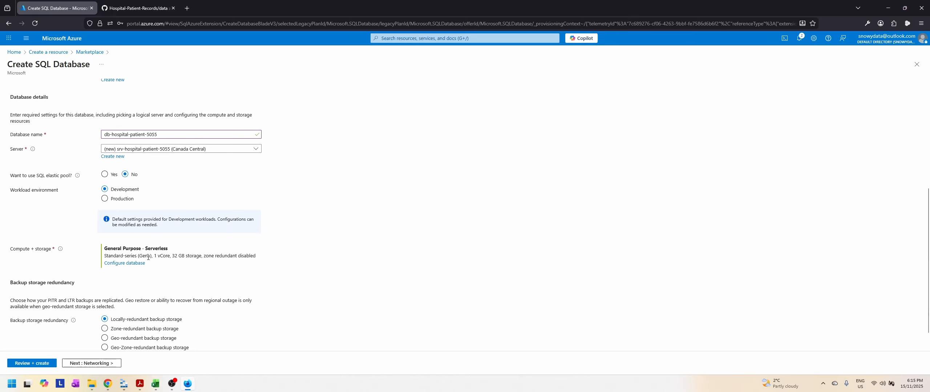
{"action": "left_click", "coordinate": [130, 263]}
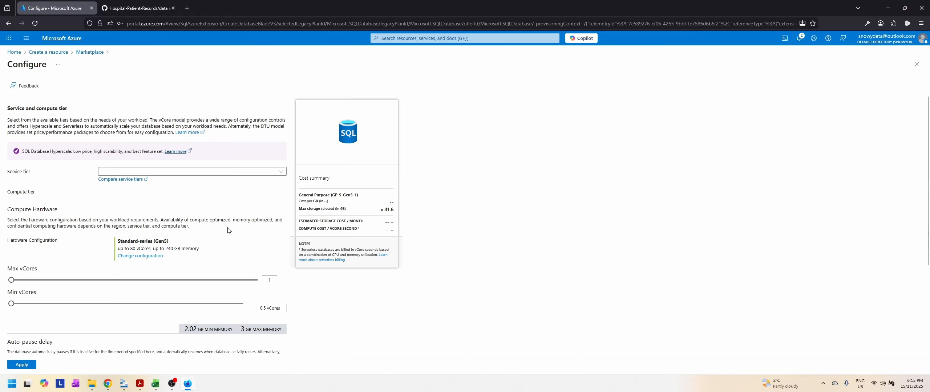
{"action": "left_click", "coordinate": [218, 172]}
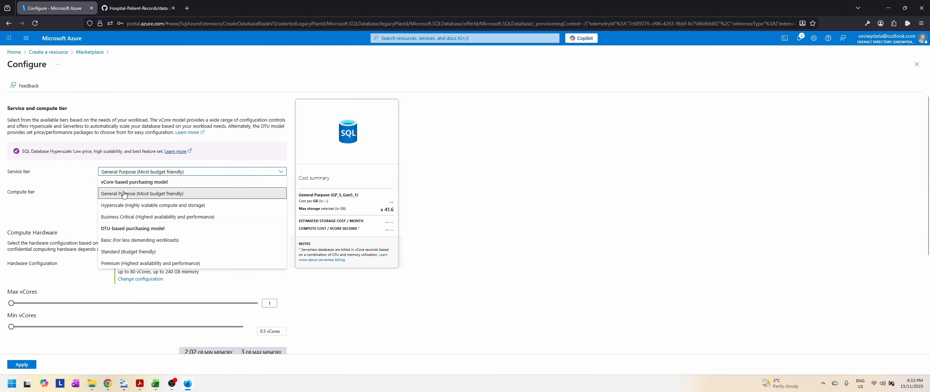
{"action": "left_click", "coordinate": [118, 241]}
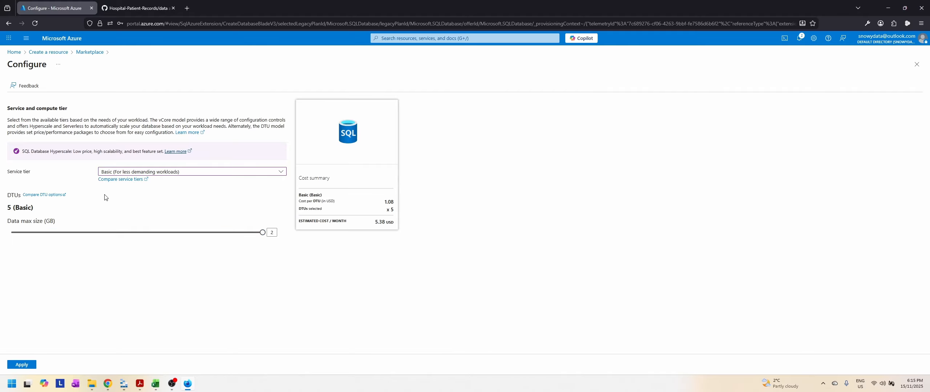
{"action": "left_click", "coordinate": [22, 365]}
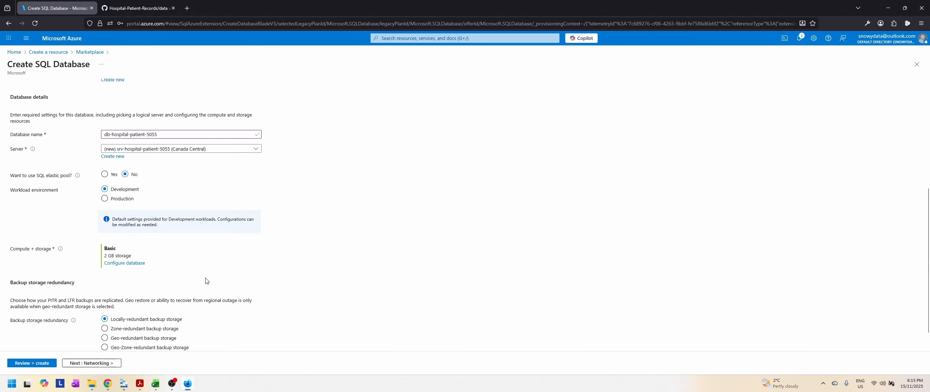
Step: Set the server's connectivity method to Public endpoint and allow access for both Azure services and the current client IP address
{"action": "scroll", "coordinate": [336, 277], "scroll_direction": "down", "scroll_amount": 1}
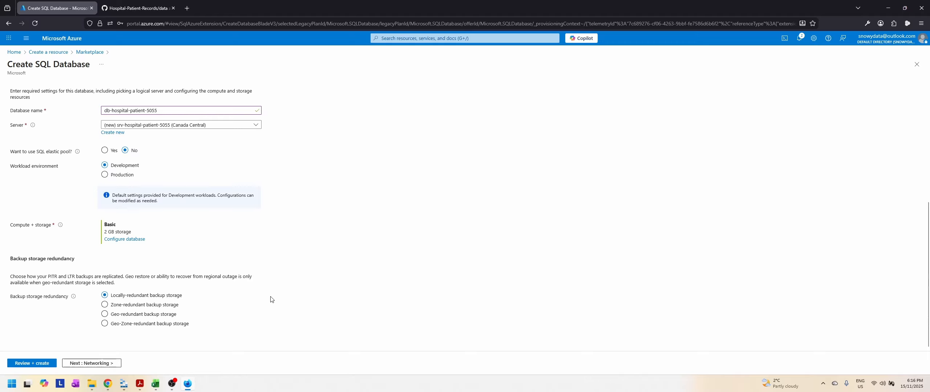
{"action": "left_click", "coordinate": [91, 363]}
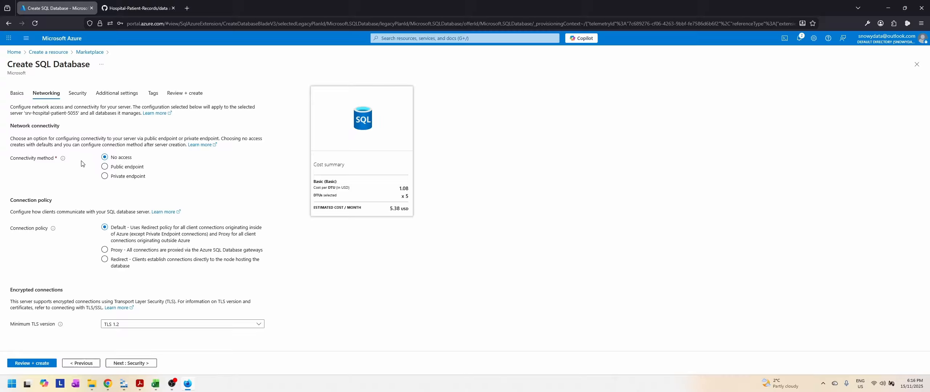
{"action": "left_click", "coordinate": [105, 168]}
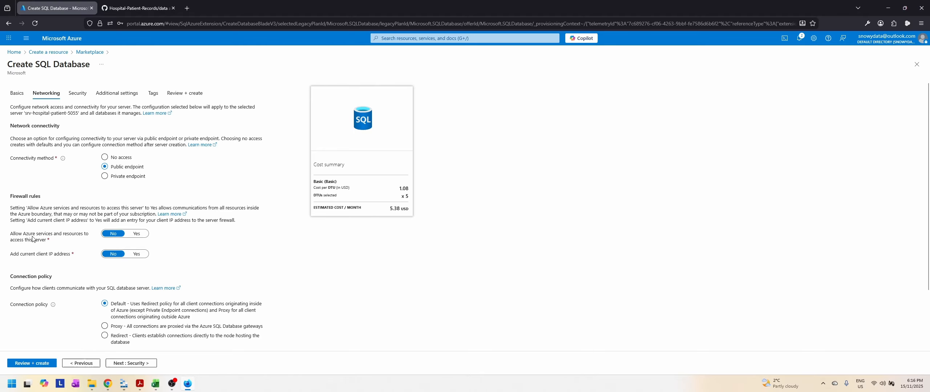
{"action": "left_click", "coordinate": [137, 235]}
{"action": "left_click", "coordinate": [137, 255]}
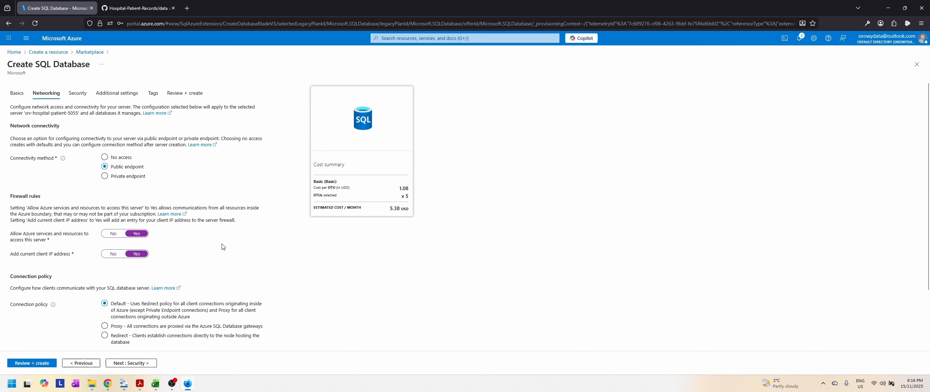
{"action": "scroll", "coordinate": [205, 254], "scroll_direction": "down", "scroll_amount": 2}
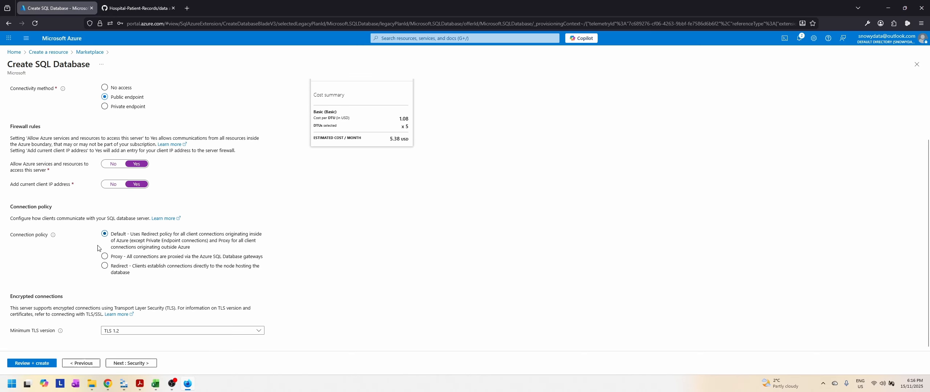
Step: Keep the default security, additional and tag settings, review the configuration summary, and create the SQL database
{"action": "left_click", "coordinate": [128, 363]}
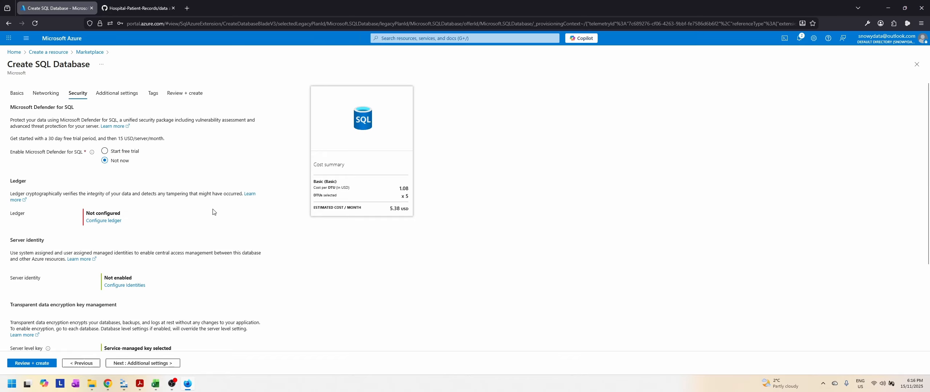
{"action": "scroll", "coordinate": [190, 223], "scroll_direction": "down", "scroll_amount": 3}
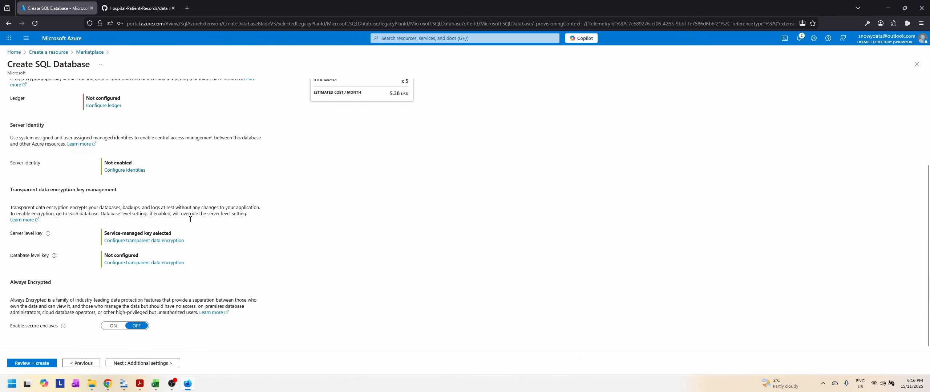
{"action": "left_click", "coordinate": [149, 363]}
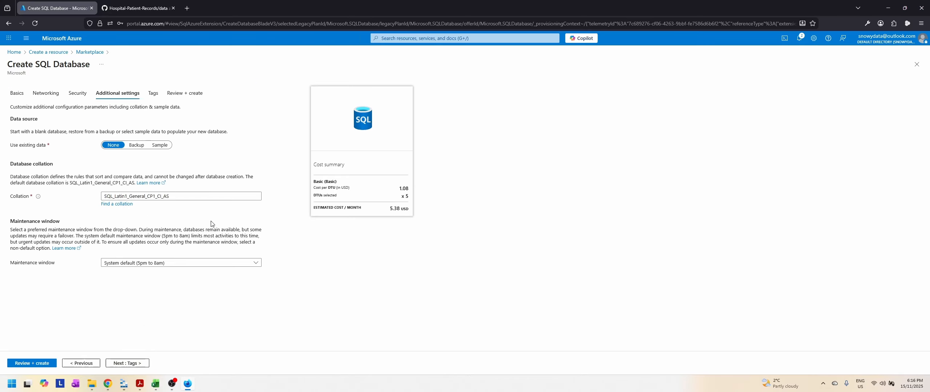
{"action": "left_click", "coordinate": [128, 363]}
{"action": "left_click", "coordinate": [134, 363]}
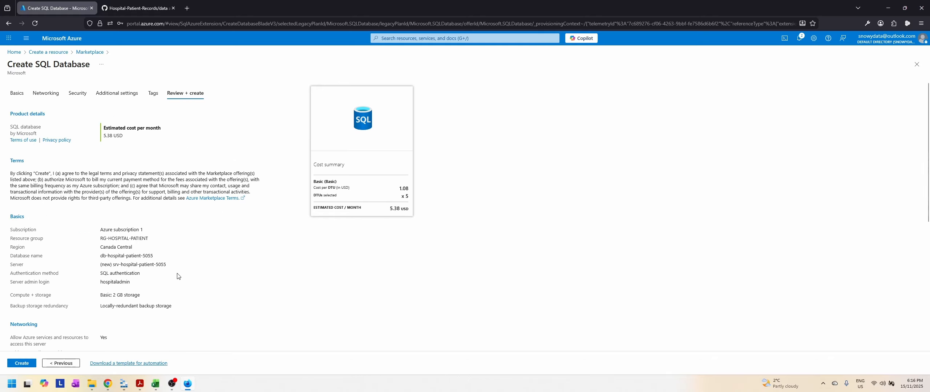
{"action": "scroll", "coordinate": [178, 276], "scroll_direction": "down", "scroll_amount": 6}
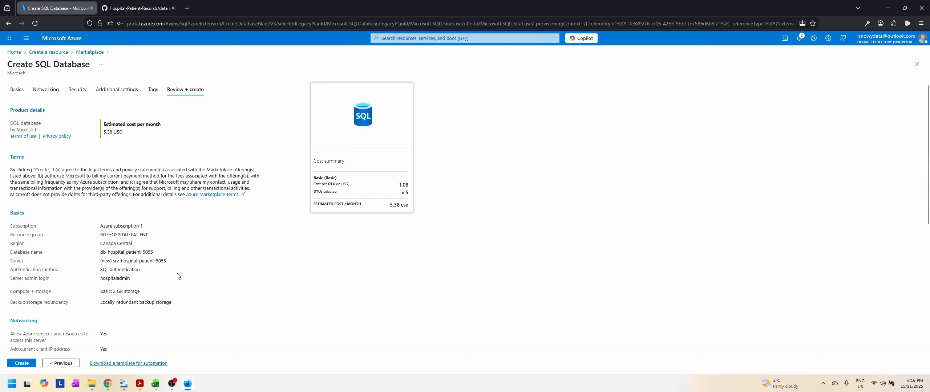
{"action": "left_click", "coordinate": [21, 364]}
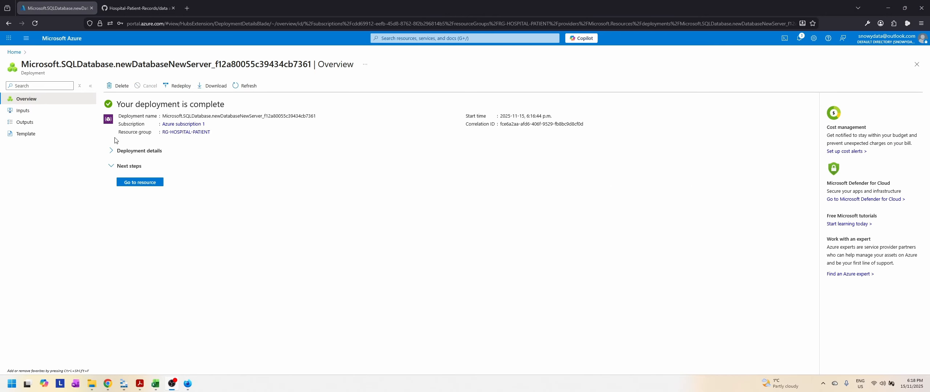
Step: View the deployed database's overview and examine the resources in the RG-HOSPITAL-PATIENT resource group
{"action": "left_click", "coordinate": [149, 186]}
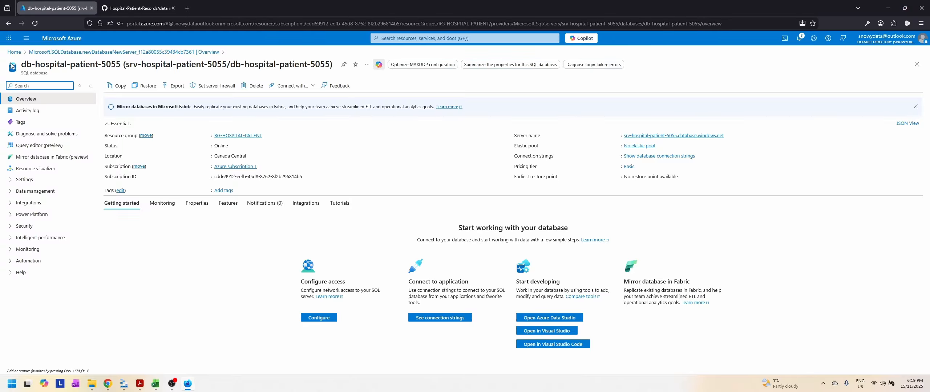
{"action": "left_click", "coordinate": [13, 53]}
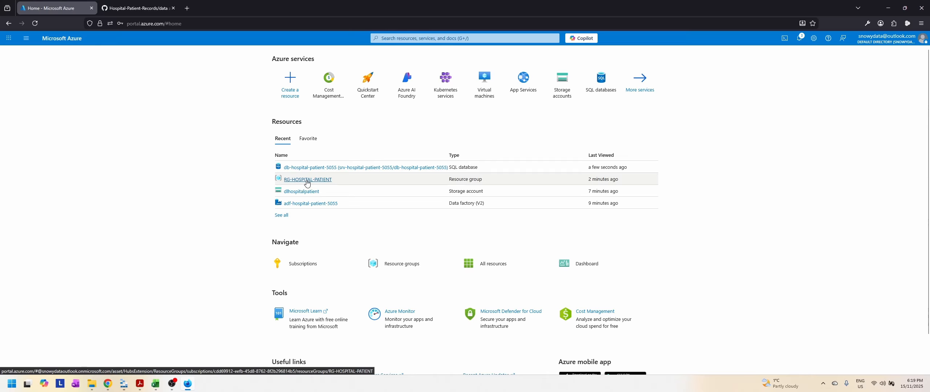
{"action": "mouse_move", "coordinate": [326, 183]}
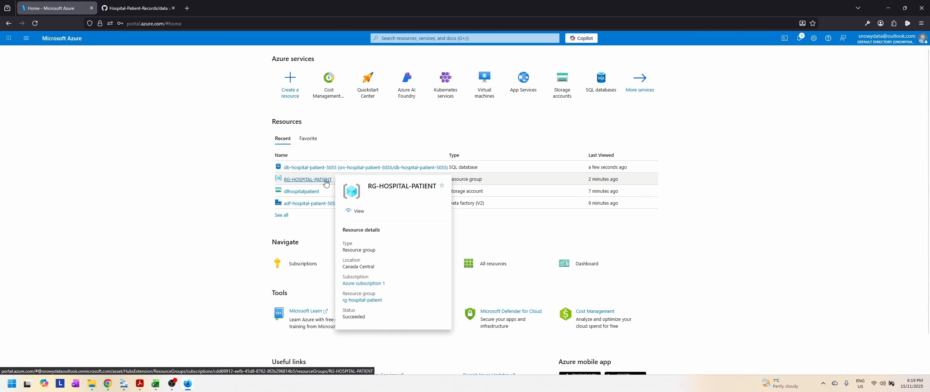
{"action": "left_click", "coordinate": [325, 183]}
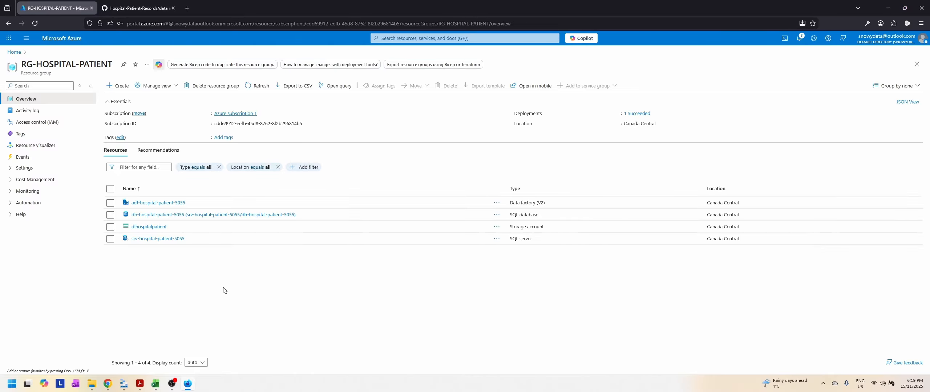
Step: Create a container named raw in the dlhospitalpatient storage account
{"action": "left_click", "coordinate": [149, 227]}
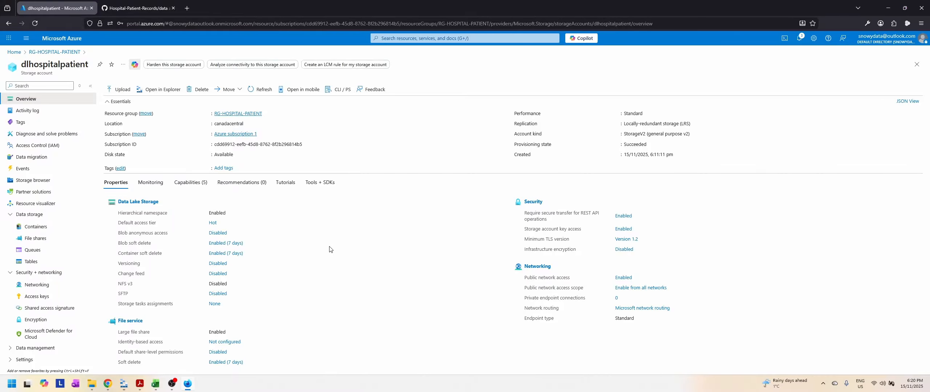
{"action": "left_click", "coordinate": [36, 227]}
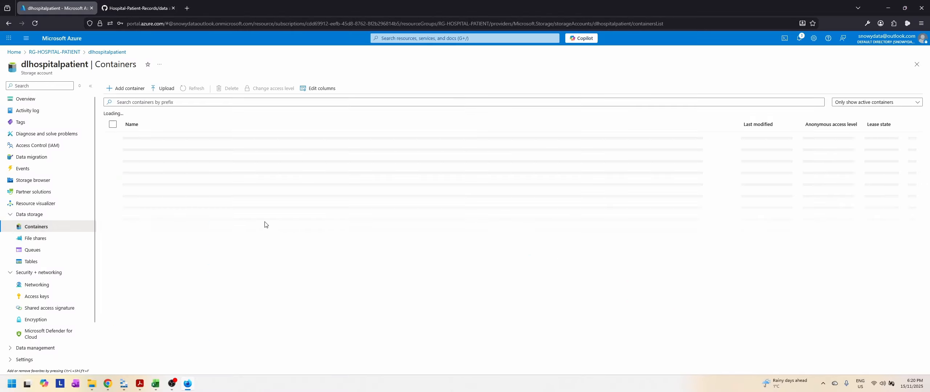
{"action": "left_click", "coordinate": [108, 88]}
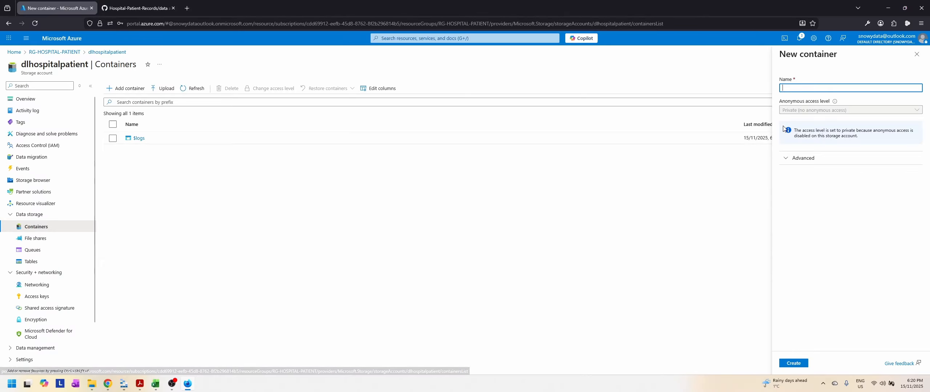
{"action": "type", "text": "r"}
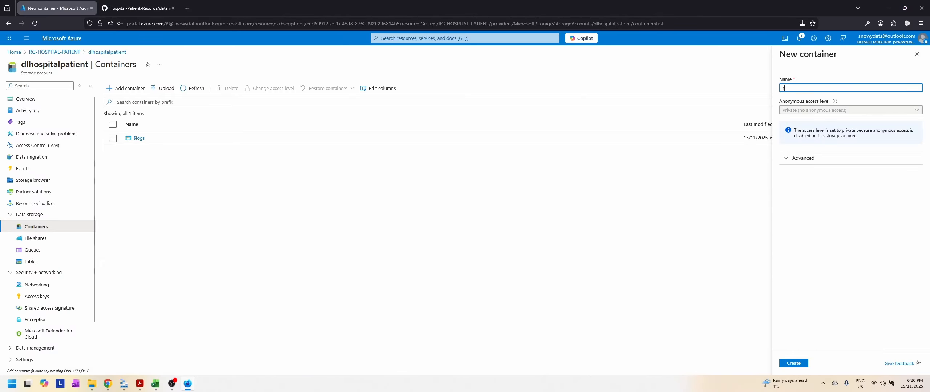
{"action": "type", "text": "aw"}
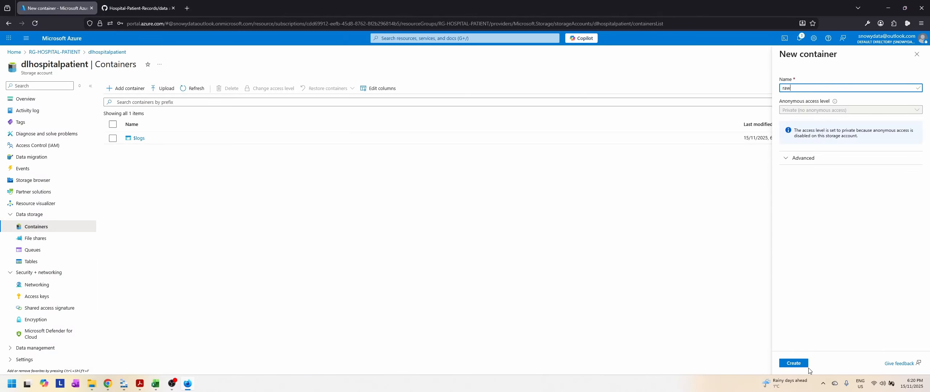
{"action": "left_click", "coordinate": [794, 363]}
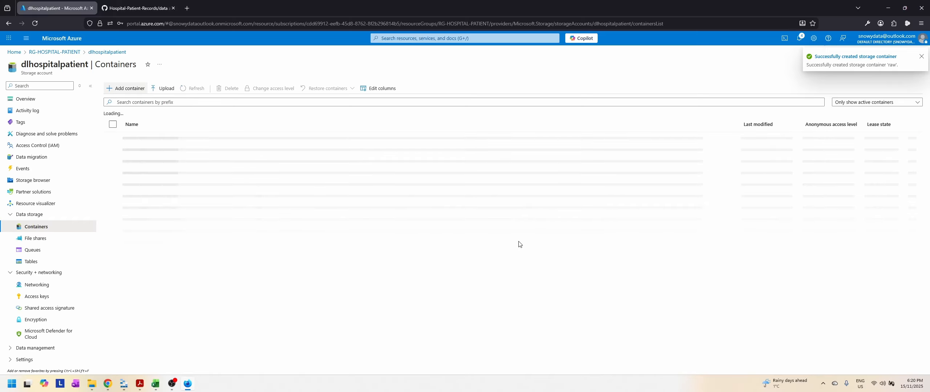
Step: Add a second container named processed to the dlhospitalpatient storage account
{"action": "left_click", "coordinate": [126, 89]}
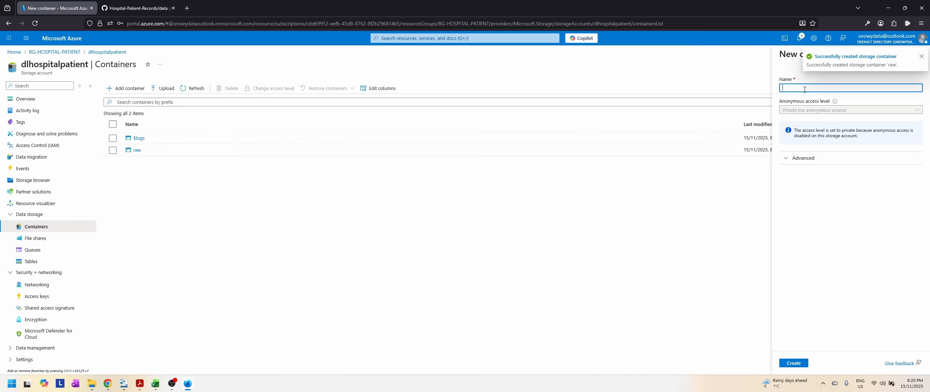
{"action": "type", "text": "processed"}
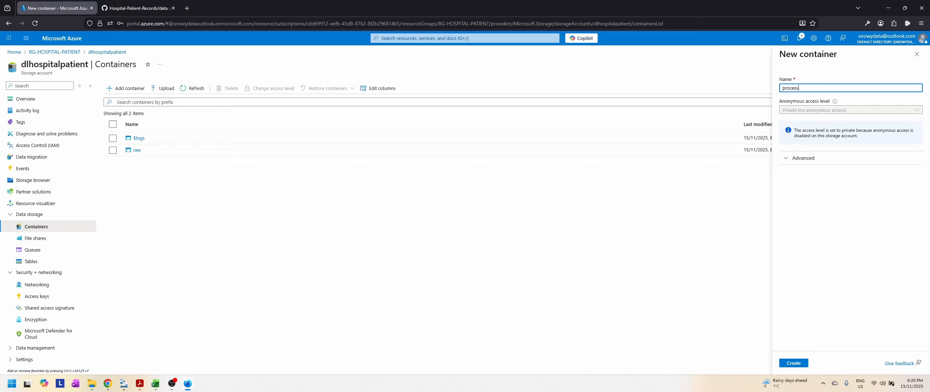
{"action": "left_click", "coordinate": [801, 364]}
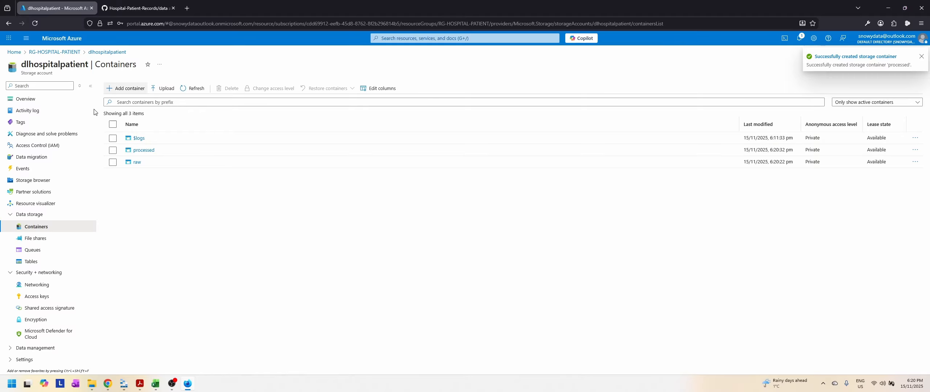
Step: Return to the resource group and launch Azure Data Factory Studio for the adf-hospital-patient-5055 data factory
{"action": "left_click", "coordinate": [55, 55]}
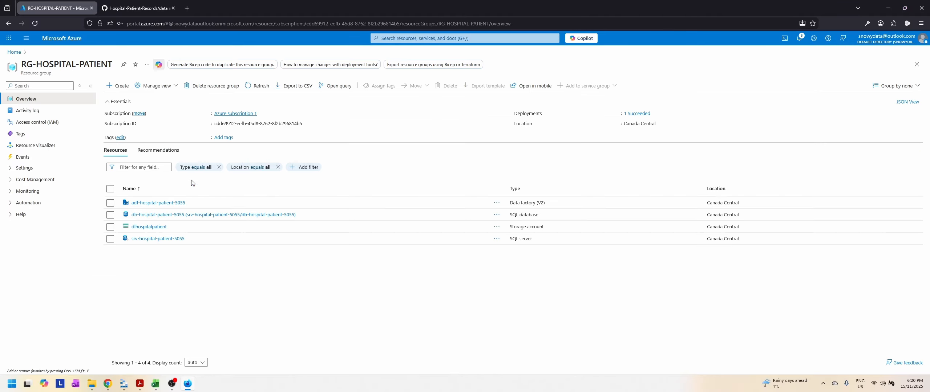
{"action": "left_click", "coordinate": [174, 205]}
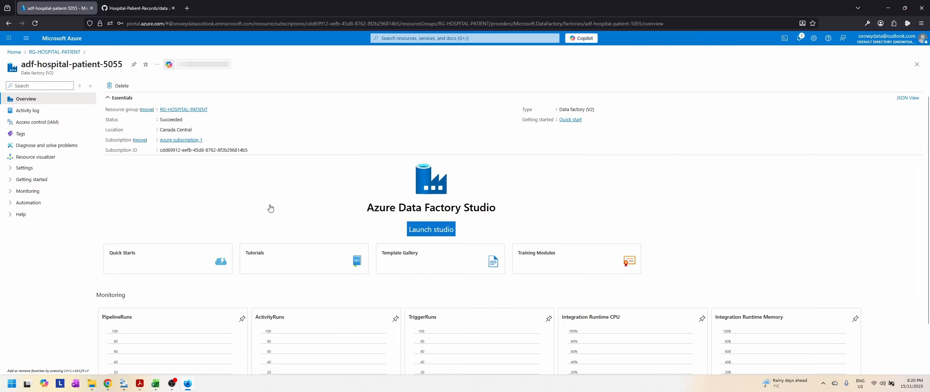
{"action": "left_click", "coordinate": [448, 232]}
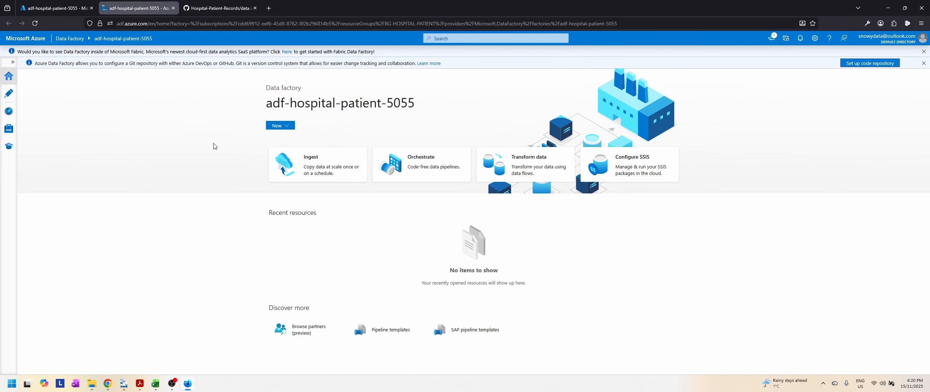
Step: Dismiss the Fabric and code repository notices and open the data factory's authoring workspace with the navigation labels expanded
{"action": "left_click", "coordinate": [923, 63]}
{"action": "left_click", "coordinate": [923, 52]}
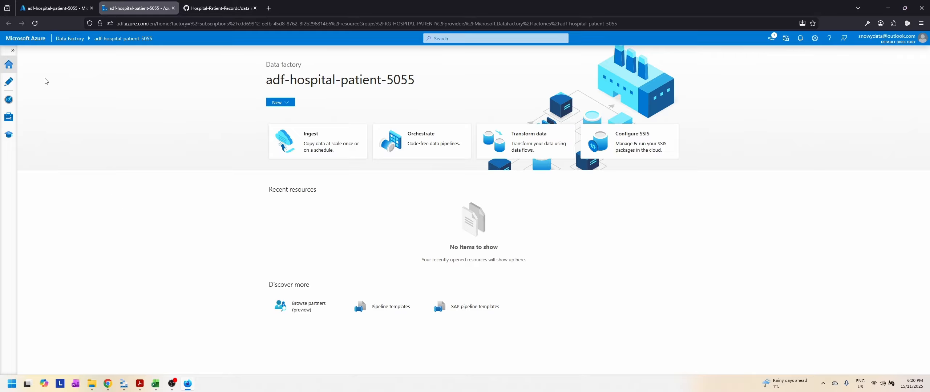
{"action": "left_click", "coordinate": [13, 51]}
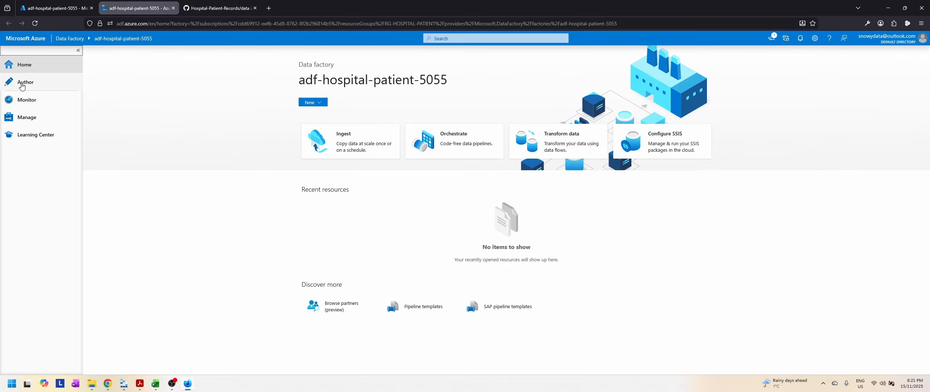
{"action": "left_click", "coordinate": [22, 86]}
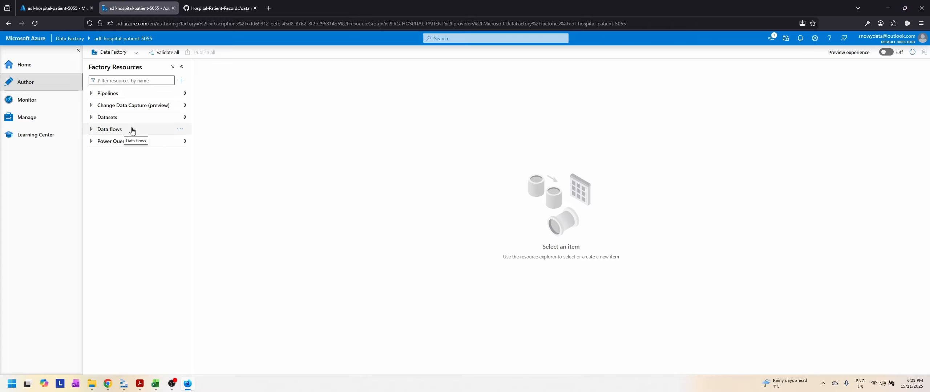
Step: Look at the data factory's pipeline runs monitoring and linked services management pages, and collapse the main navigation to icons only
{"action": "left_click", "coordinate": [29, 101]}
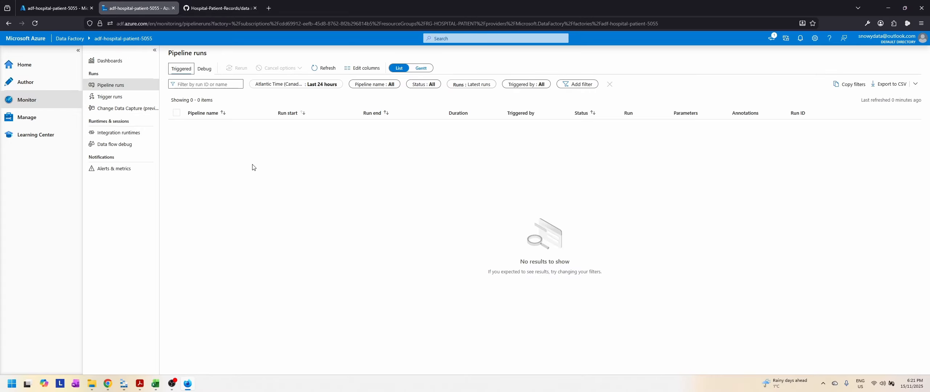
{"action": "left_click", "coordinate": [26, 117]}
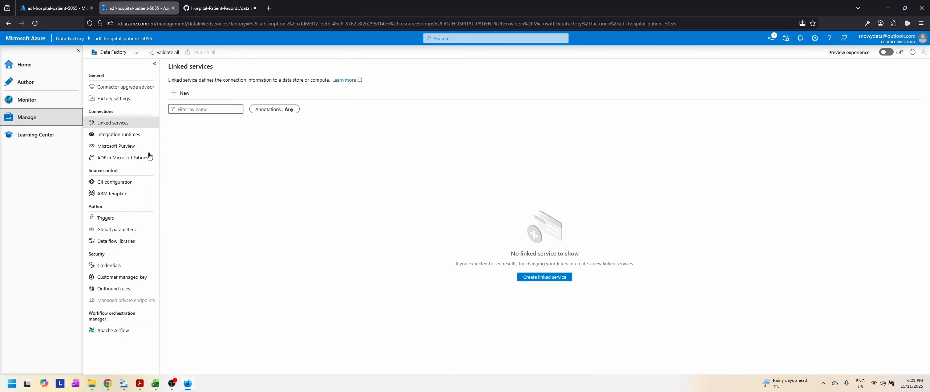
{"action": "left_click", "coordinate": [156, 66]}
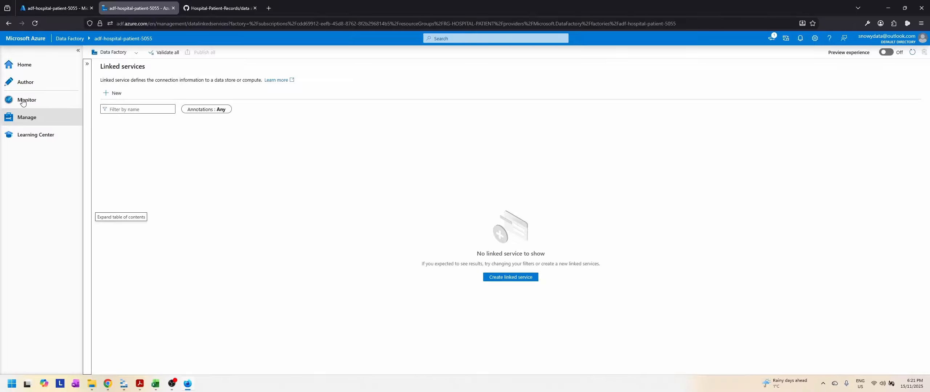
{"action": "left_click", "coordinate": [79, 53]}
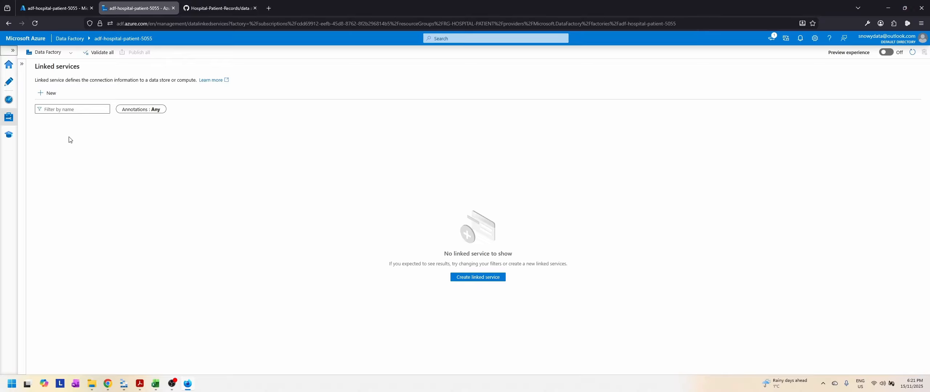
{"action": "left_click", "coordinate": [23, 64]}
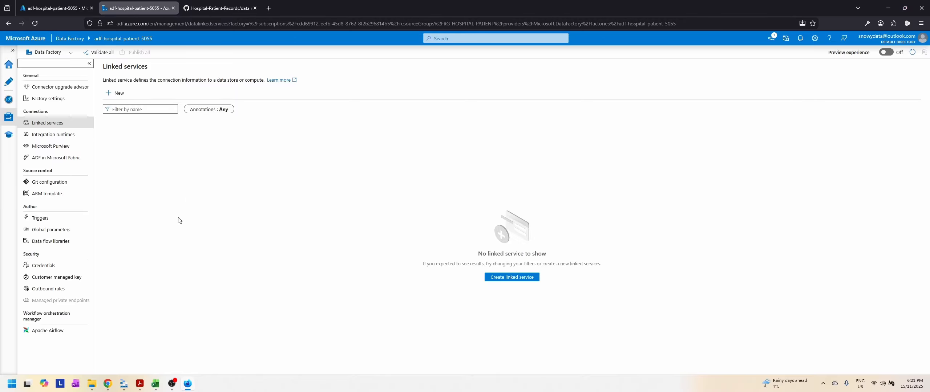
Step: Switch to Slides.pdf in Adobe Acrobat and view the Data Ingestion slide on HTTP to Azure Data Lake
{"action": "left_click", "coordinate": [137, 384]}
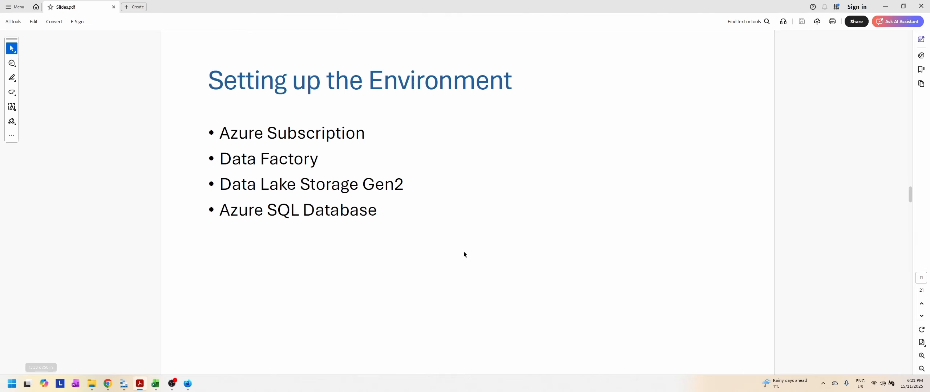
{"action": "scroll", "coordinate": [464, 252], "scroll_direction": "down", "scroll_amount": 1}
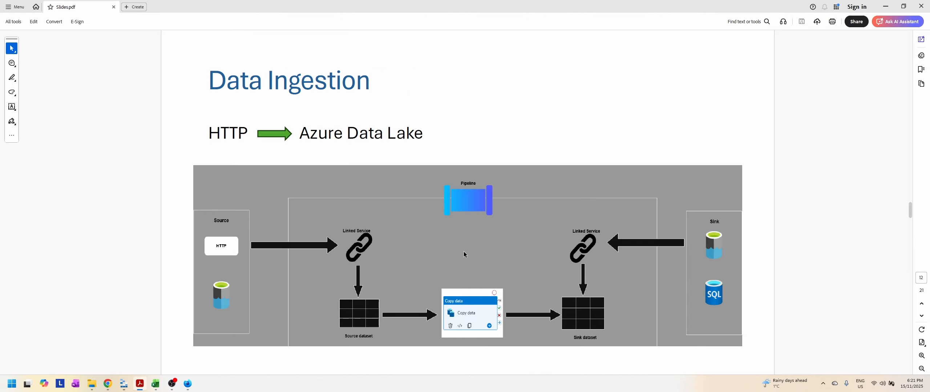
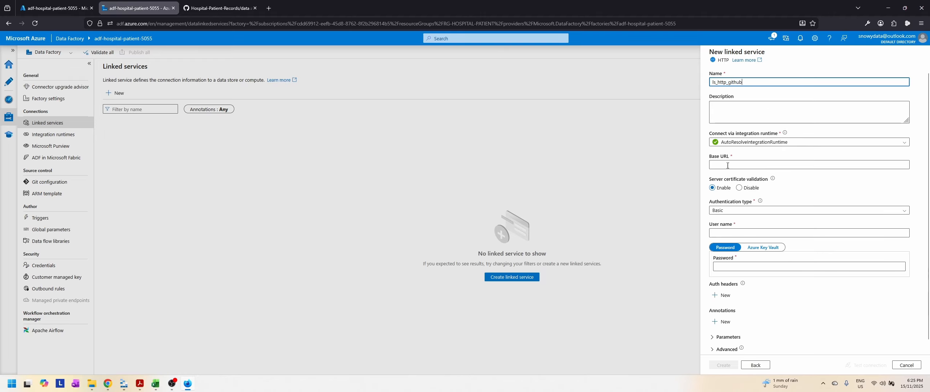
{"action": "left_click", "coordinate": [765, 164]}
{"action": "type", "text": "https:"}
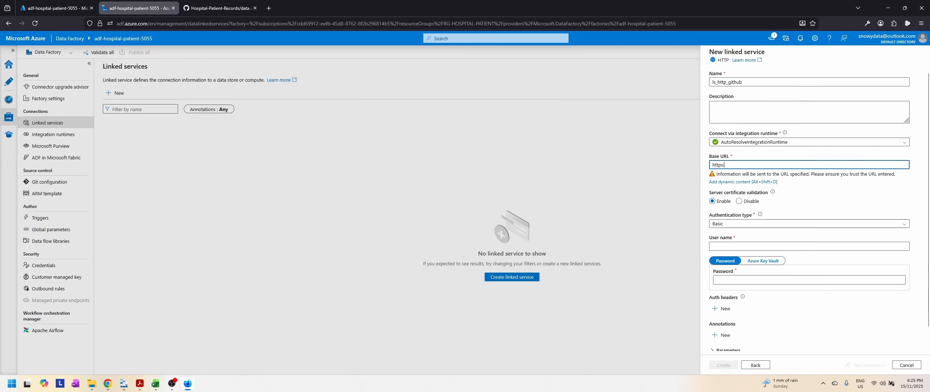
{"action": "type", "text": "//git"}
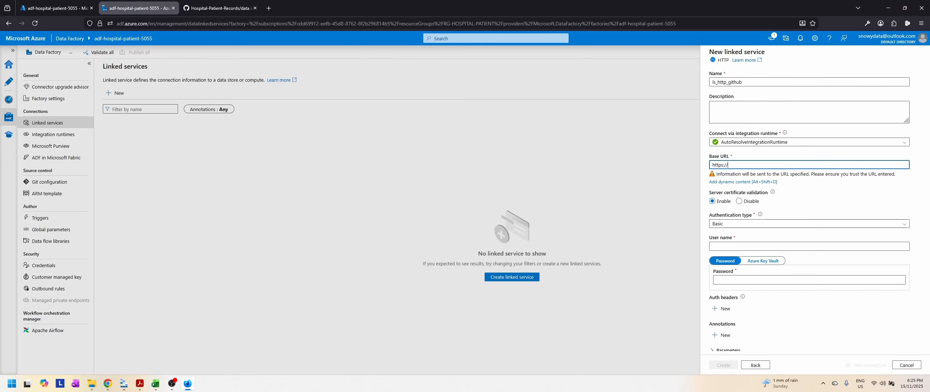
{"action": "type", "text": "hu"}
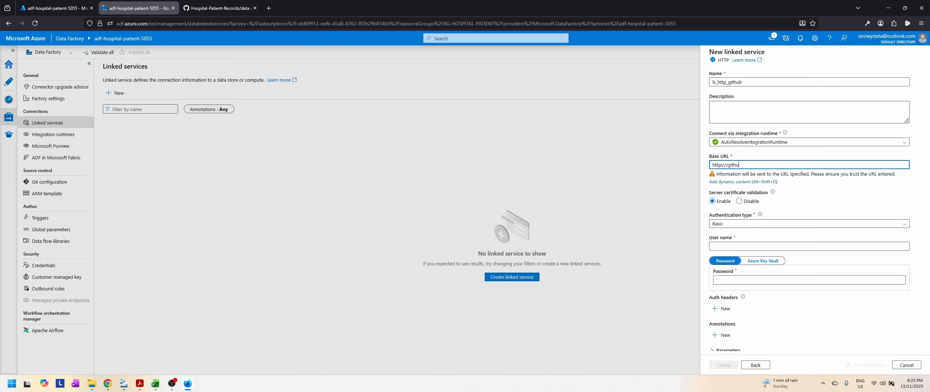
{"action": "type", "text": "b.com/"}
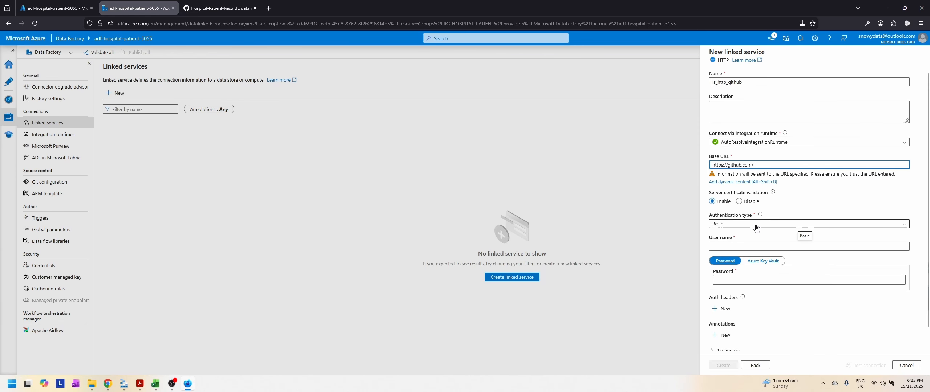
Step: Set the HTTP linked service's authentication type to Anonymous, test its connection and create it
{"action": "left_click", "coordinate": [741, 225]}
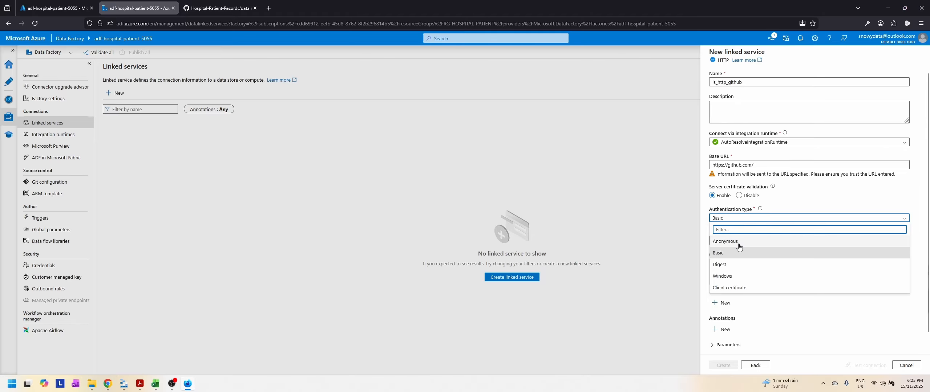
{"action": "left_click", "coordinate": [739, 243]}
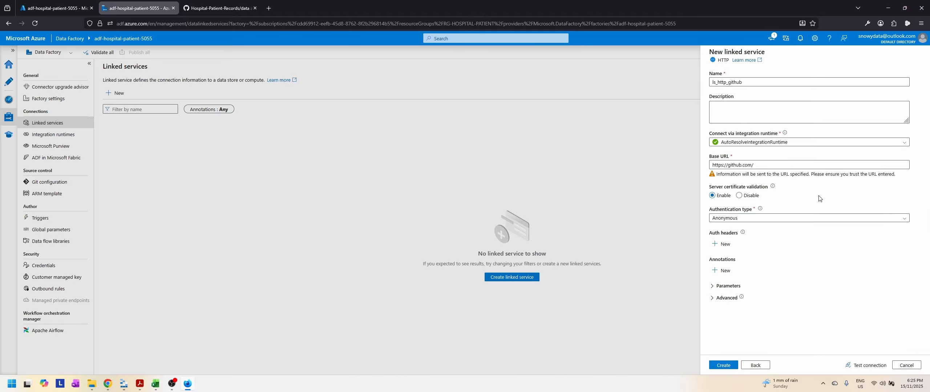
{"action": "left_click", "coordinate": [866, 367]}
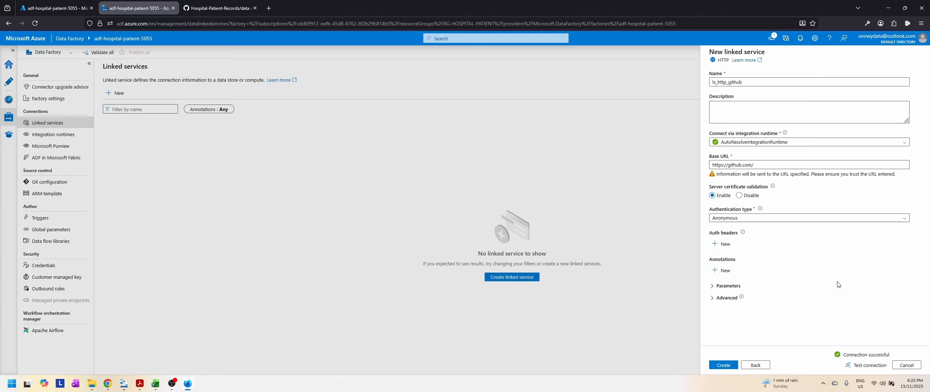
{"action": "left_click", "coordinate": [724, 365]}
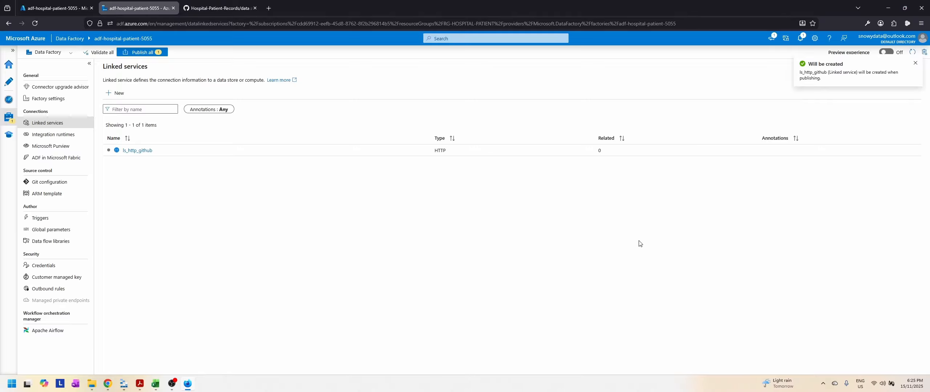
Step: Start a new linked service using the Azure Data Lake Storage Gen2 data store
{"action": "left_click", "coordinate": [119, 93]}
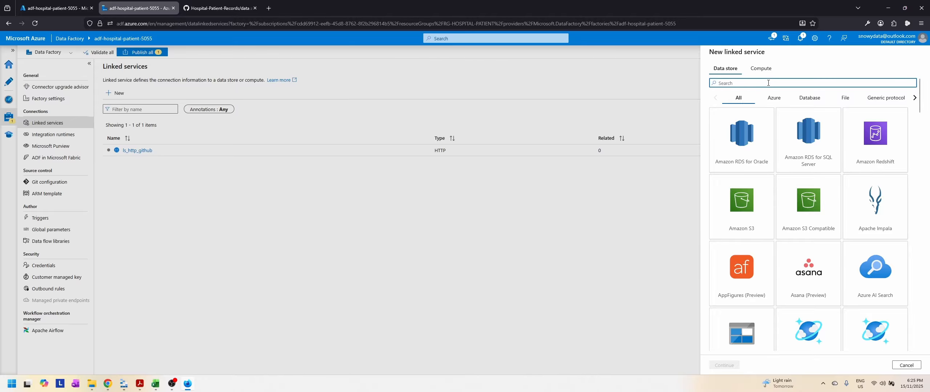
{"action": "left_click", "coordinate": [772, 96]}
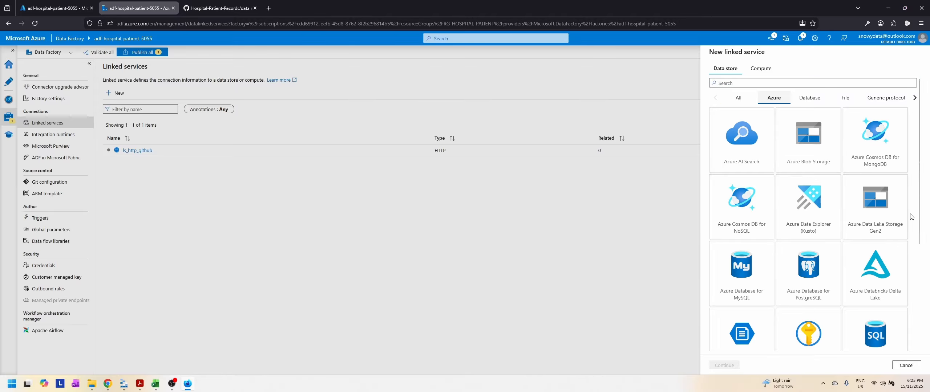
{"action": "left_click", "coordinate": [871, 216]}
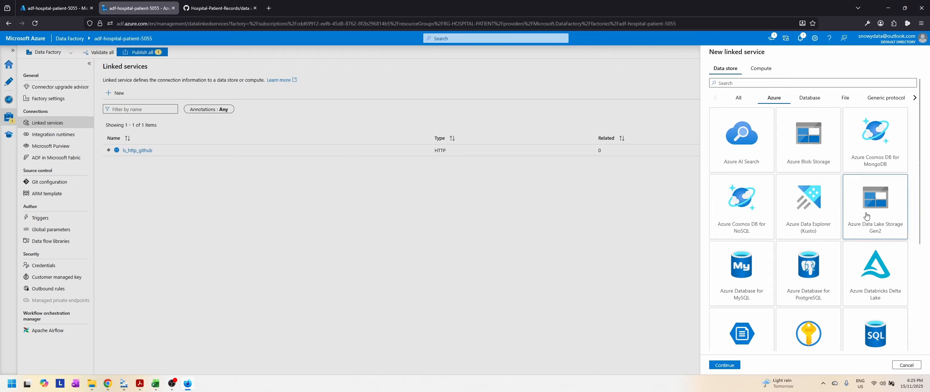
{"action": "left_click", "coordinate": [724, 365]}
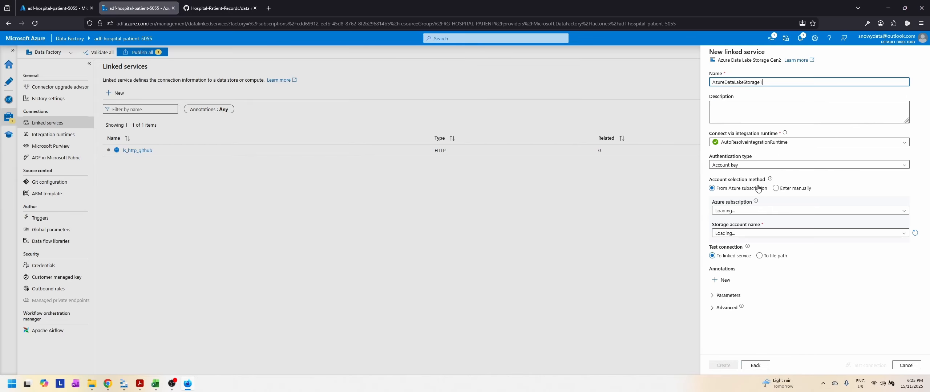
Step: Name the Data Lake linked service ls_adls_dlhospitalpatient, checking the storage account's name in the RG-HOSPITAL-PATIENT resource group
{"action": "left_click_drag", "start_coordinate": [762, 82], "coordinate": [711, 83]}
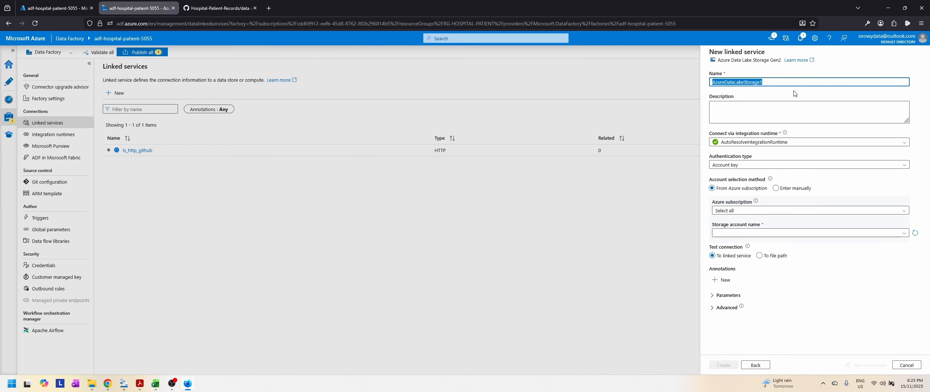
{"action": "type", "text": "ls"}
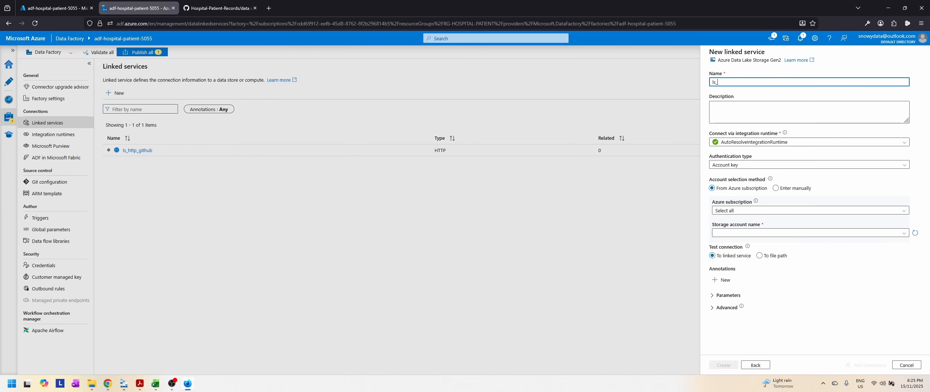
{"action": "type", "text": "_adls_"}
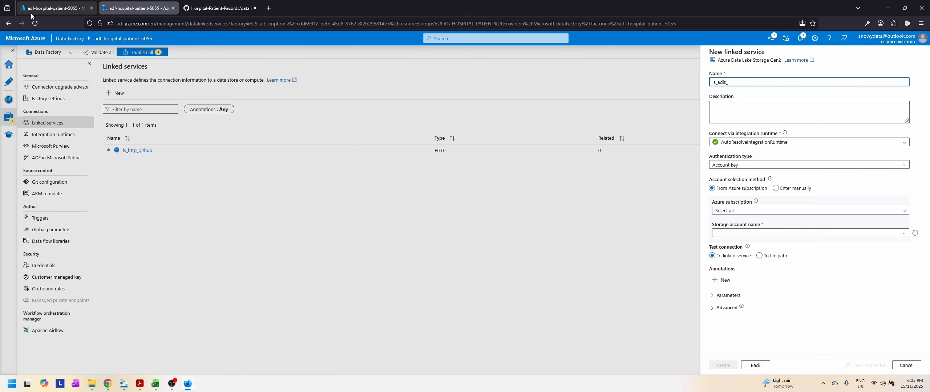
{"action": "left_click", "coordinate": [54, 8]}
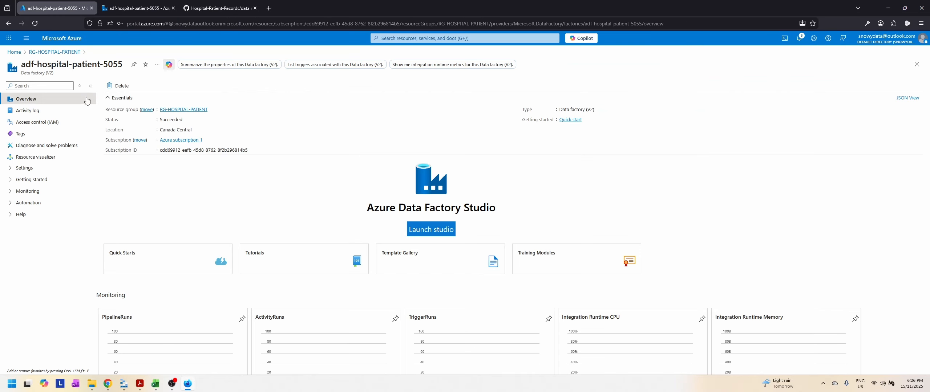
{"action": "left_click", "coordinate": [198, 110]}
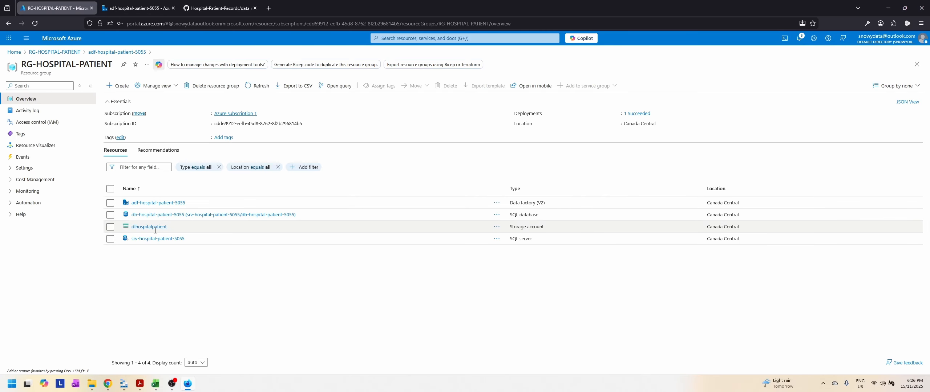
{"action": "left_click", "coordinate": [146, 3]}
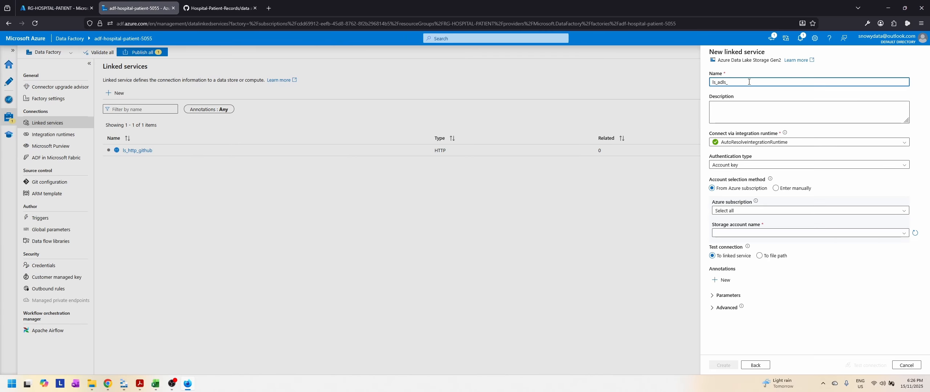
{"action": "type", "text": "dl"}
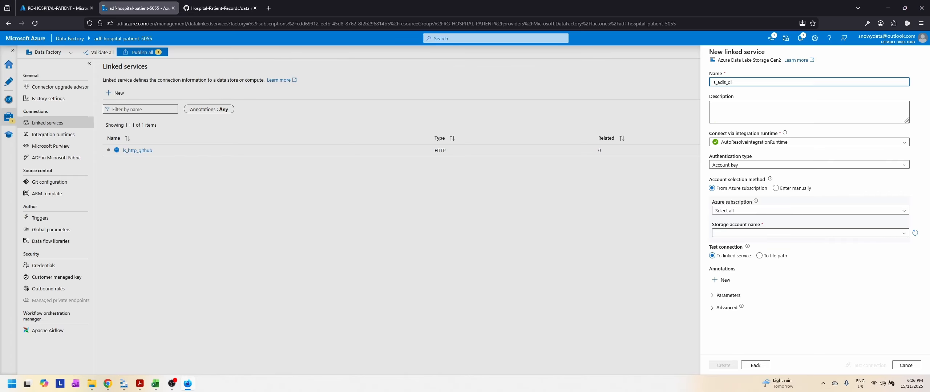
{"action": "type", "text": "hospital-patient"}
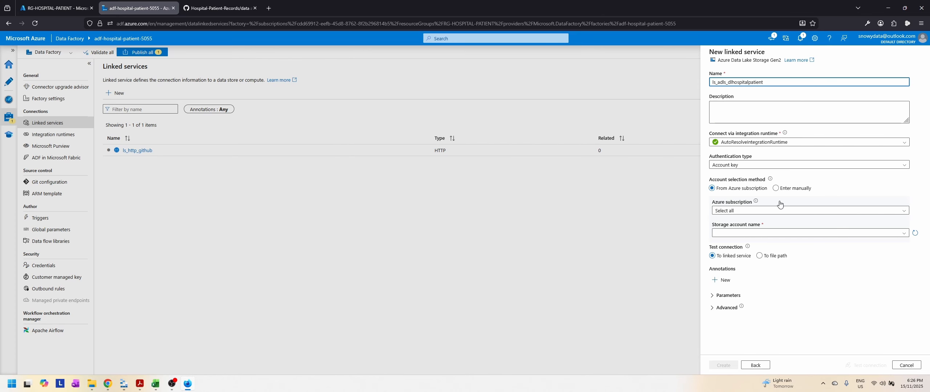
Step: Select the dlhospitalpatient storage account for the Data Lake linked service, test the connection and create it
{"action": "left_click", "coordinate": [763, 236]}
{"action": "left_click", "coordinate": [763, 242]}
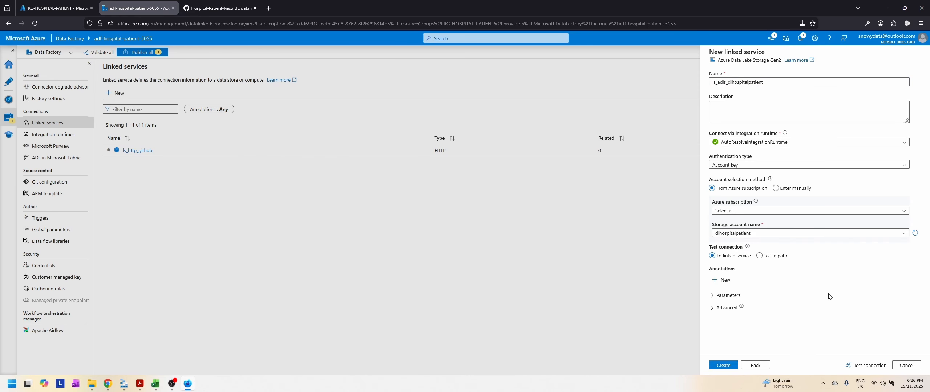
{"action": "left_click", "coordinate": [867, 366]}
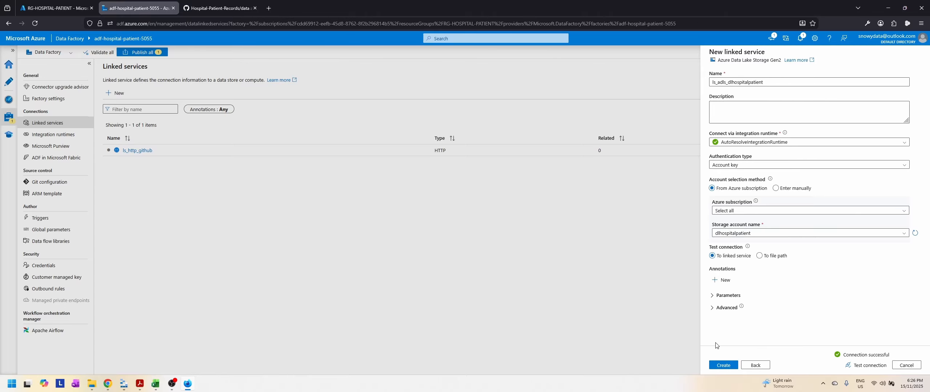
{"action": "left_click", "coordinate": [733, 366]}
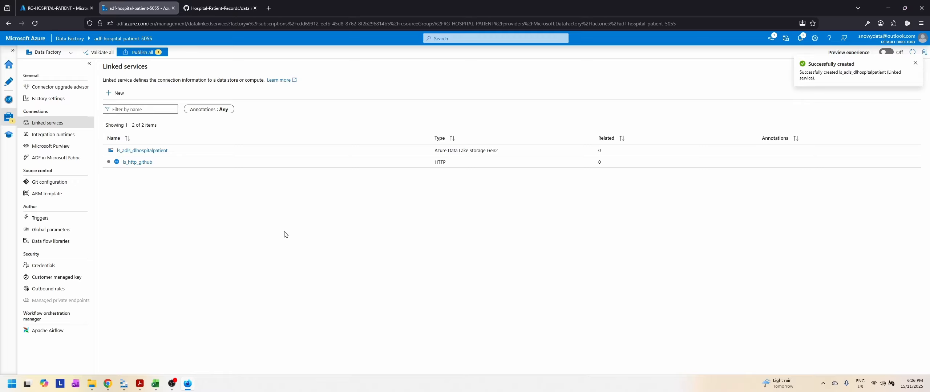
Step: Start a new linked service using the Azure SQL Database data store
{"action": "left_click", "coordinate": [119, 95]}
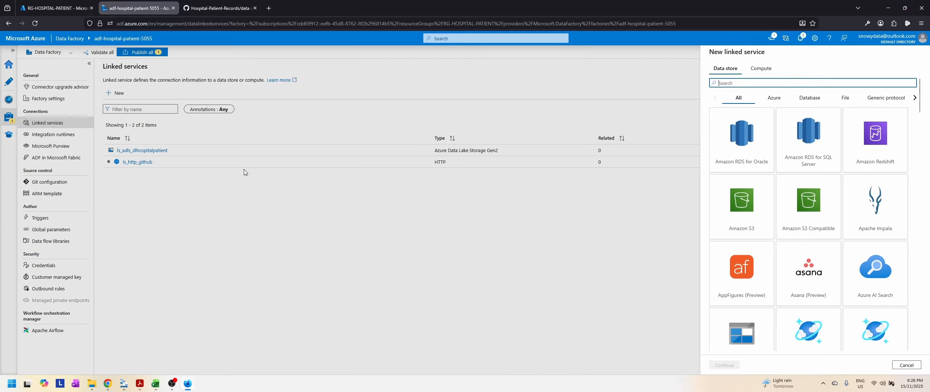
{"action": "left_click", "coordinate": [774, 97]}
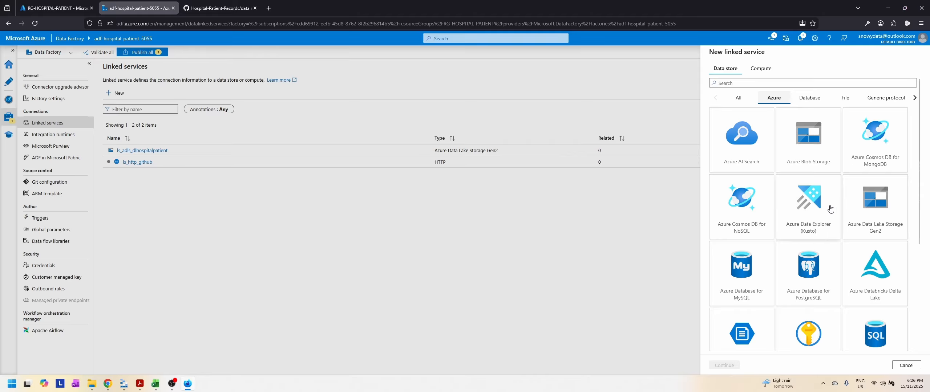
{"action": "scroll", "coordinate": [820, 282], "scroll_direction": "down", "scroll_amount": 2}
{"action": "left_click", "coordinate": [876, 249]}
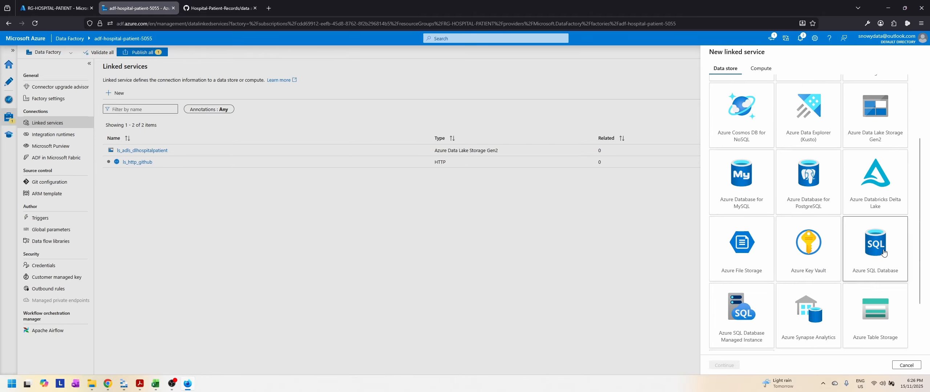
{"action": "left_click", "coordinate": [736, 365]}
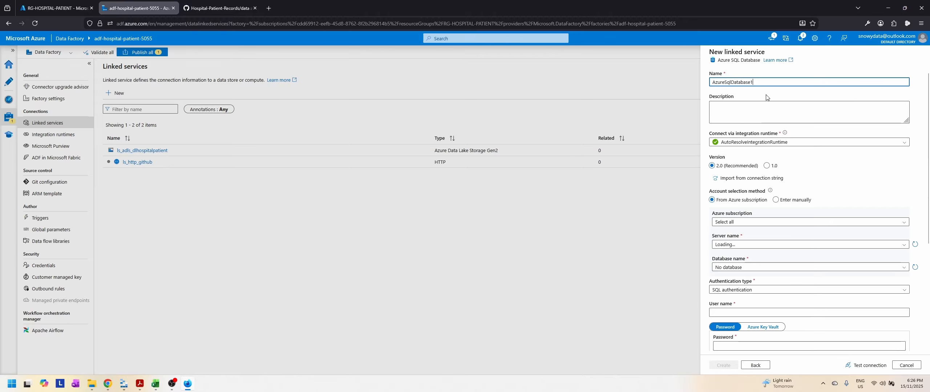
Step: Name the SQL Database linked service ls_sqldb_dbhospitalpatient5055, checking the database's name in the resource group
{"action": "double_click", "coordinate": [765, 79]}
{"action": "key", "text": "BackSpace"}
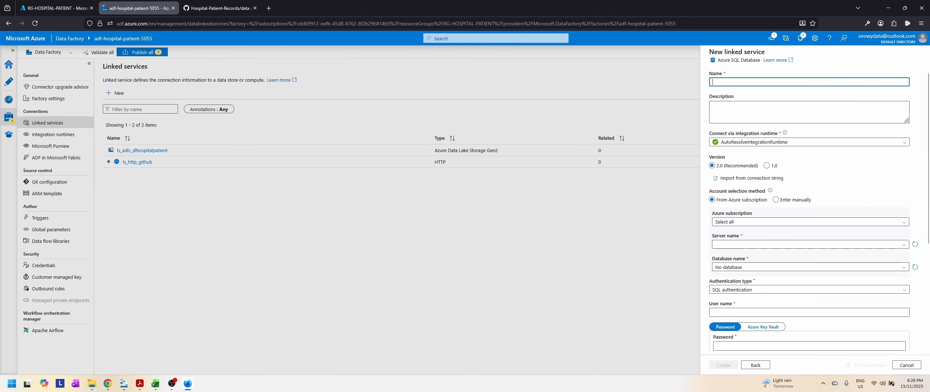
{"action": "type", "text": "ls_"}
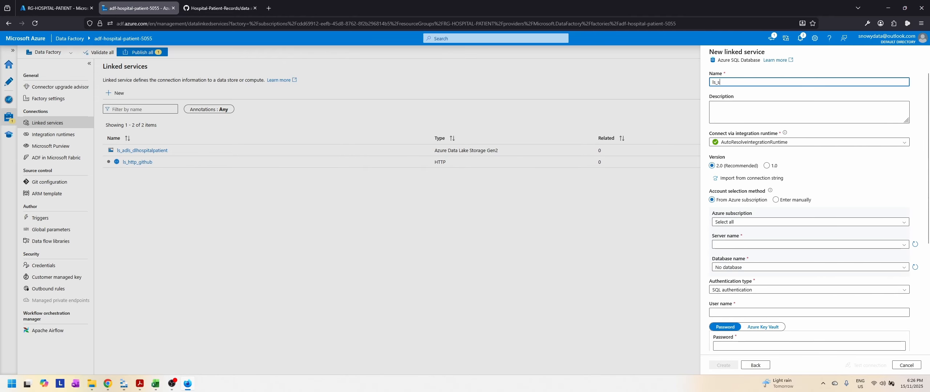
{"action": "type", "text": "sql"}
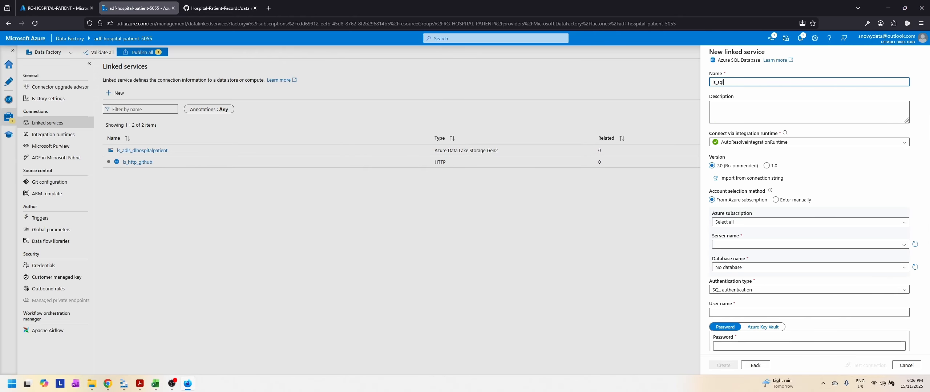
{"action": "type", "text": "db_"}
{"action": "left_click", "coordinate": [56, 8]}
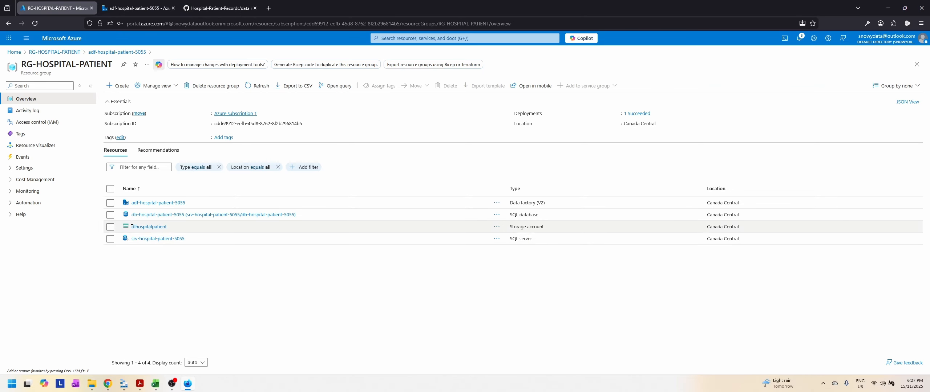
{"action": "left_click", "coordinate": [140, 8]}
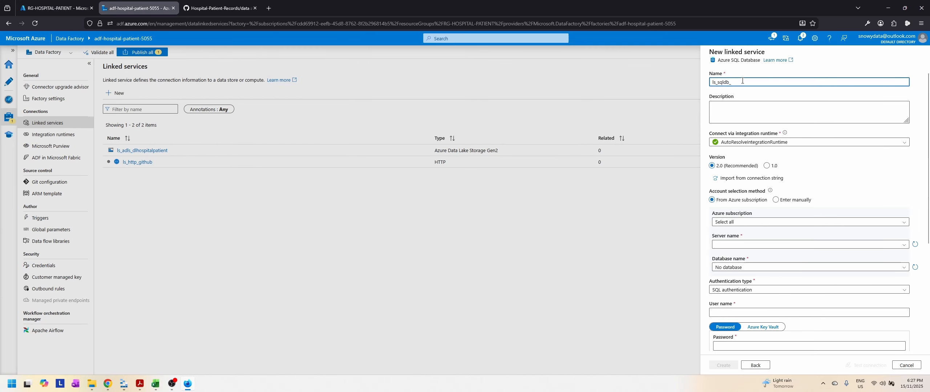
{"action": "type", "text": "db_"}
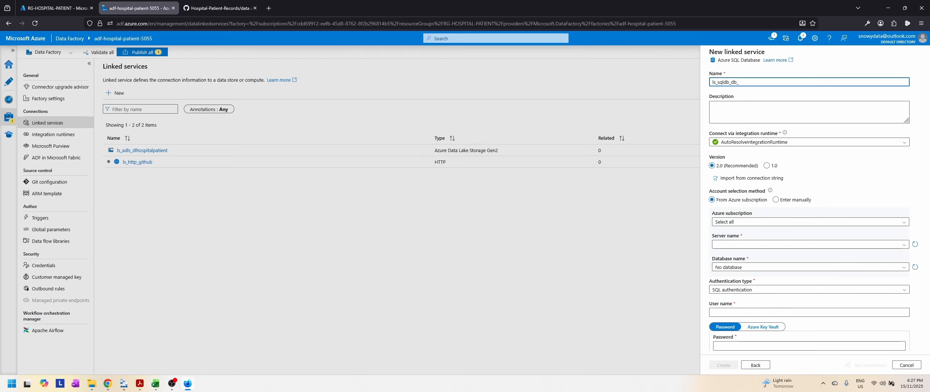
{"action": "key", "text": "BackSpace"}
{"action": "type", "text": "hospitalpatient5055"}
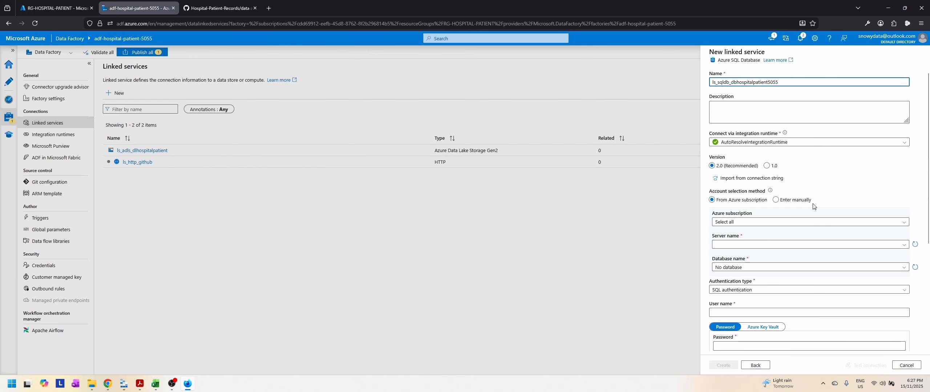
Step: Point the SQL Database linked service to Azure subscription 1, server srv-hospital-patient-5055 and database db-hospital-patient-5055
{"action": "scroll", "coordinate": [810, 207], "scroll_direction": "down", "scroll_amount": 2}
{"action": "left_click", "coordinate": [769, 178]}
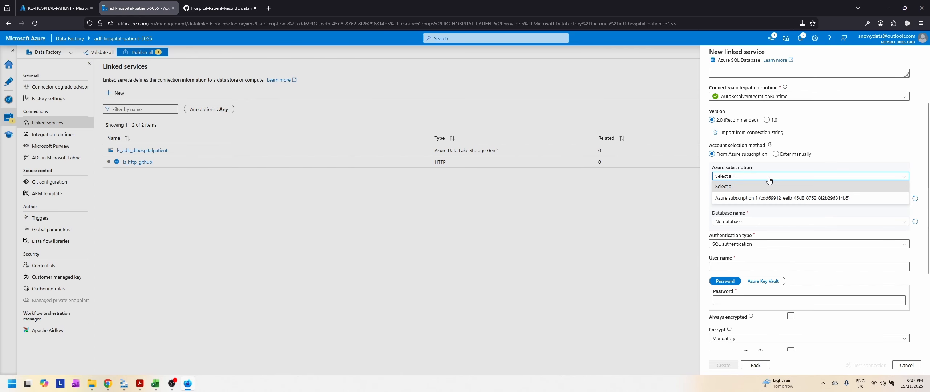
{"action": "left_click", "coordinate": [768, 199]}
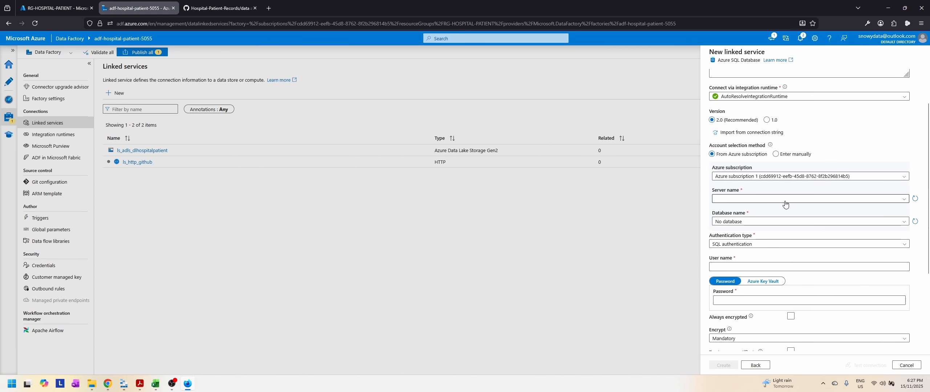
{"action": "left_click", "coordinate": [765, 199]}
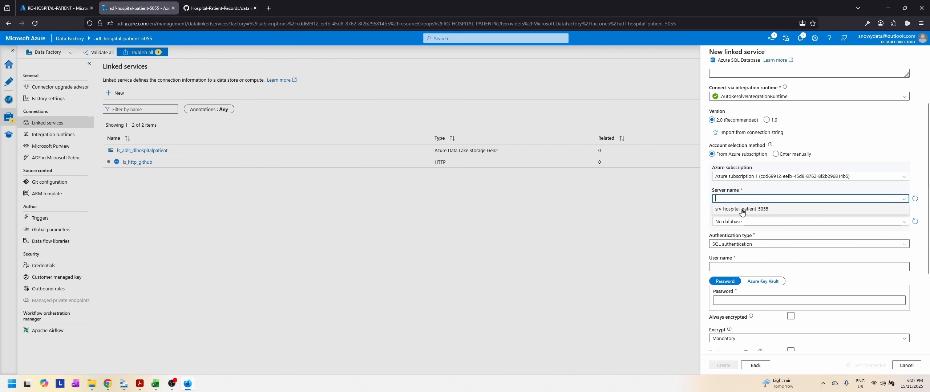
{"action": "left_click", "coordinate": [759, 208]}
{"action": "left_click", "coordinate": [781, 221]}
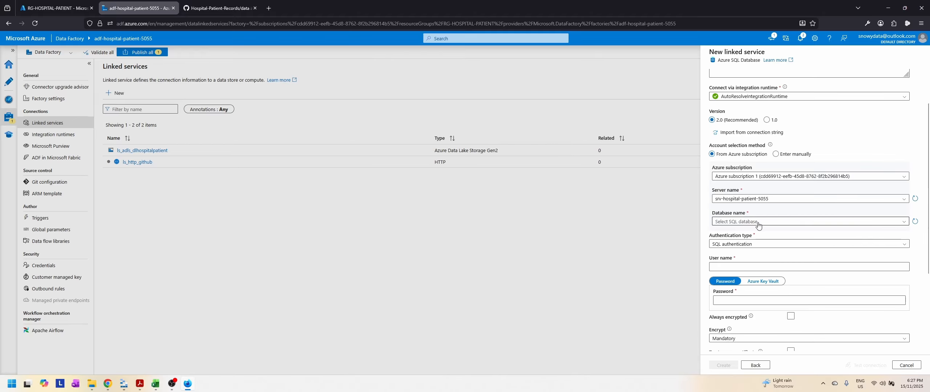
{"action": "left_click", "coordinate": [742, 234]}
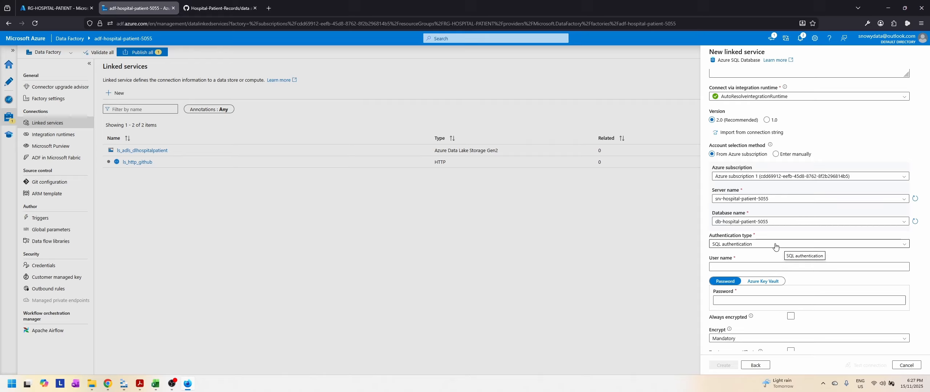
Step: Keep SQL authentication, enter the user name hospitaladmin and the account password, then test the connection and create the SQL Database linked service
{"action": "left_click", "coordinate": [775, 246]}
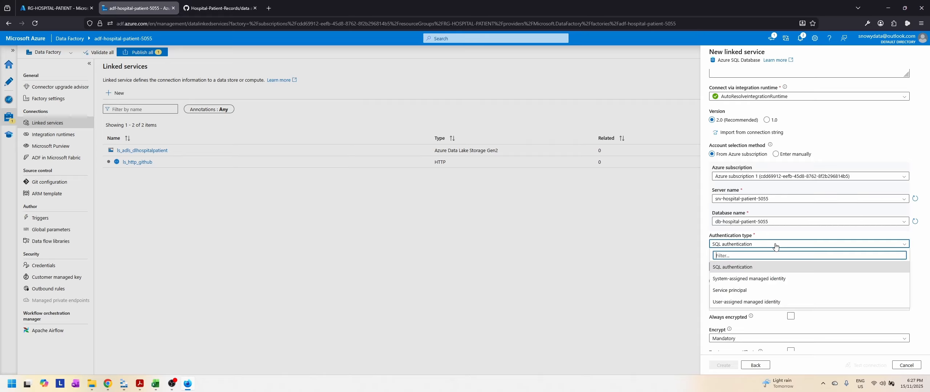
{"action": "left_click", "coordinate": [775, 246]}
{"action": "left_click", "coordinate": [779, 269]}
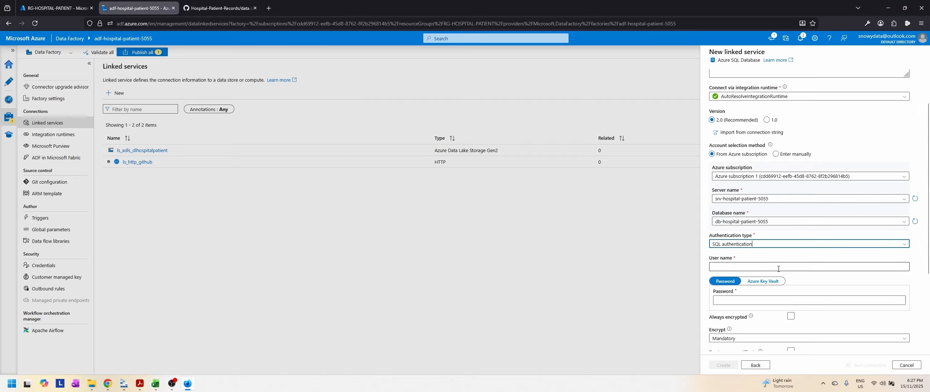
{"action": "type", "text": "hospi"}
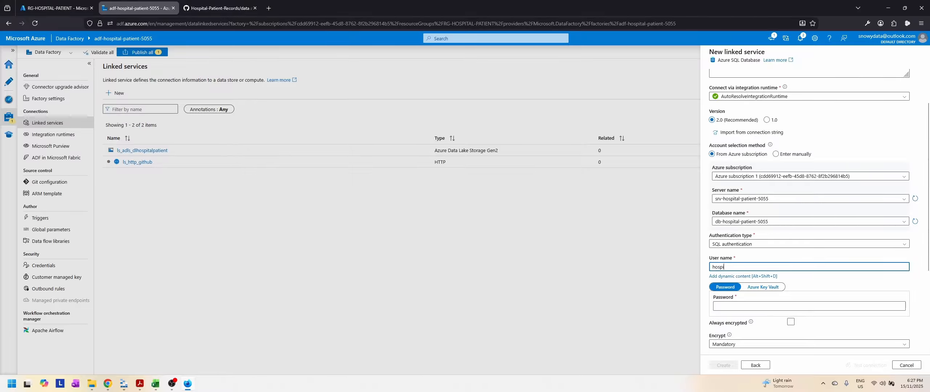
{"action": "type", "text": "taladmin"}
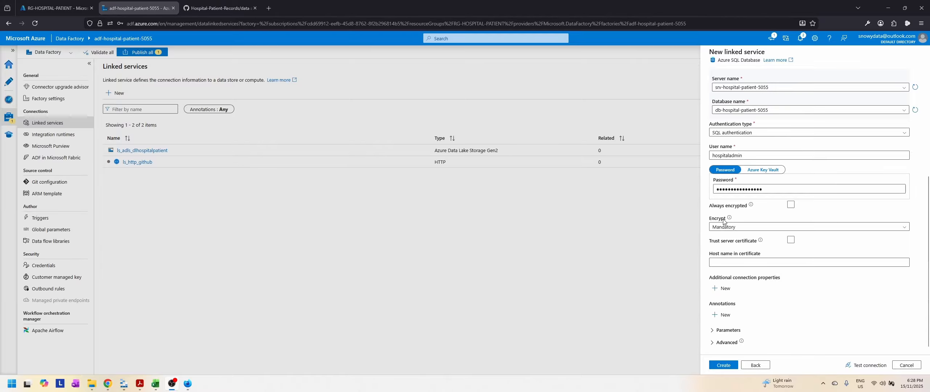
{"action": "left_click", "coordinate": [869, 365]}
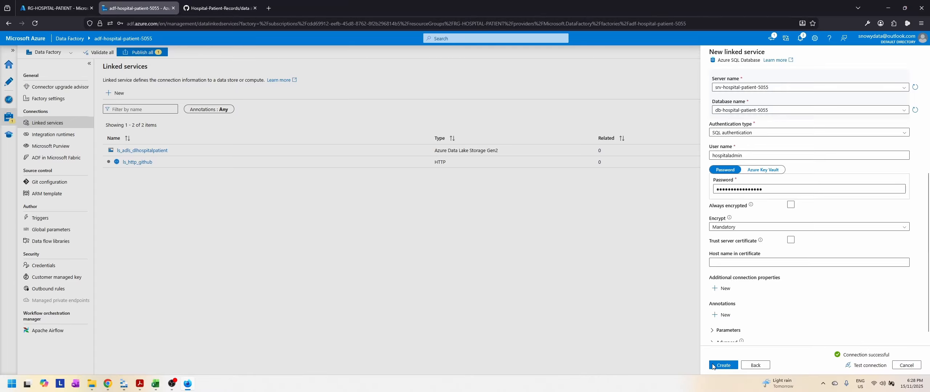
{"action": "left_click", "coordinate": [724, 366]}
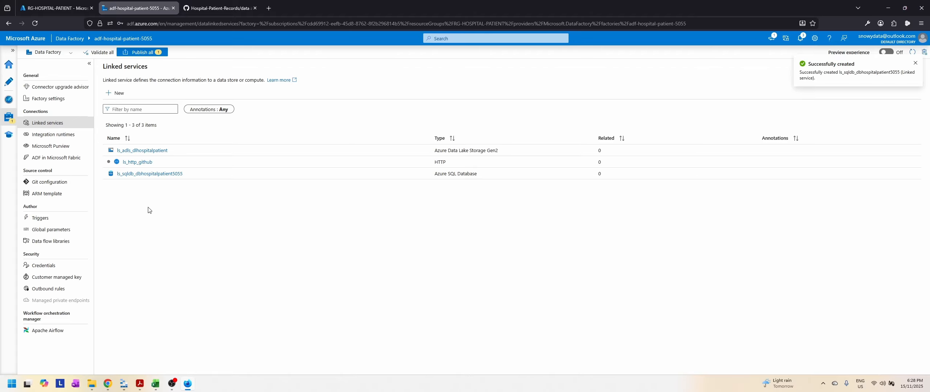
Step: Publish the pending ls_http_github linked service to the live data factory
{"action": "left_click", "coordinate": [147, 53]}
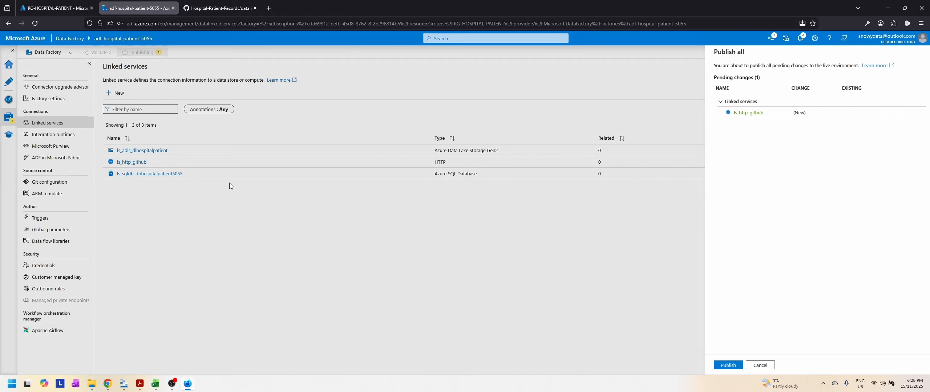
{"action": "left_click", "coordinate": [721, 365]}
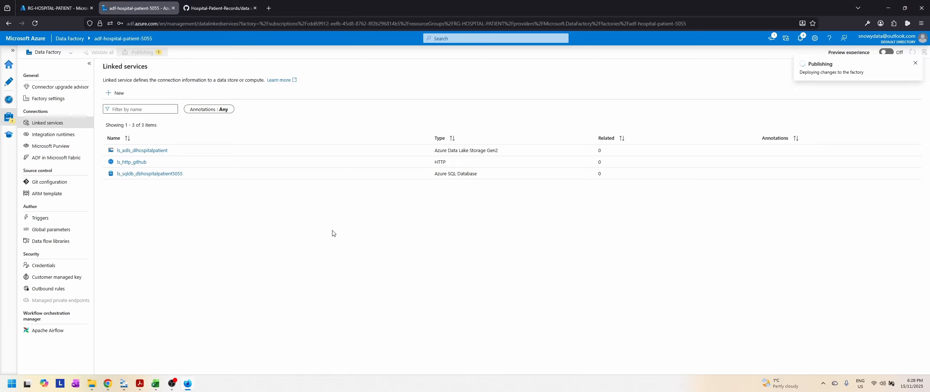
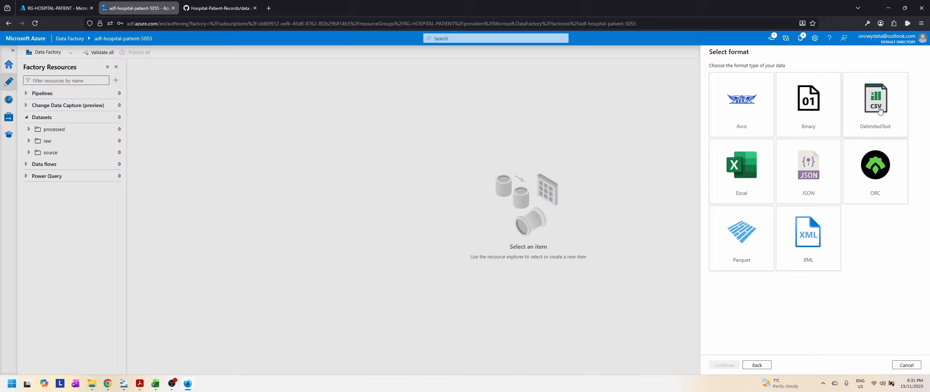
Step: Choose the DelimitedText format for the new dataset, name it ds_http_procedures_csv and use the linked service ls_http_github
{"action": "left_click", "coordinate": [880, 110]}
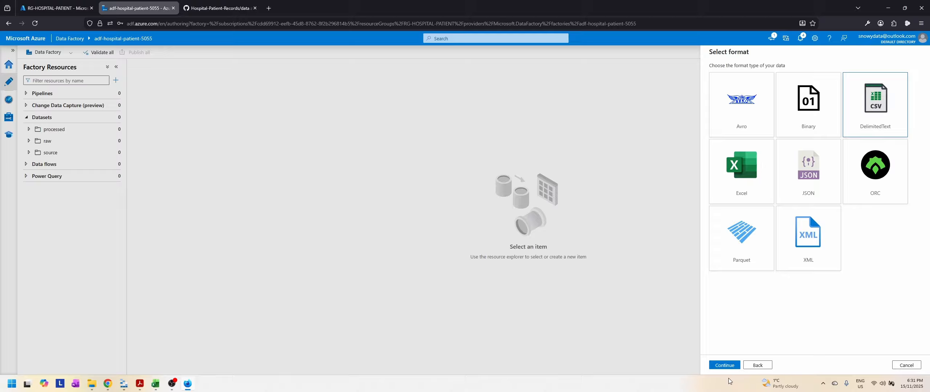
{"action": "left_click", "coordinate": [725, 365]}
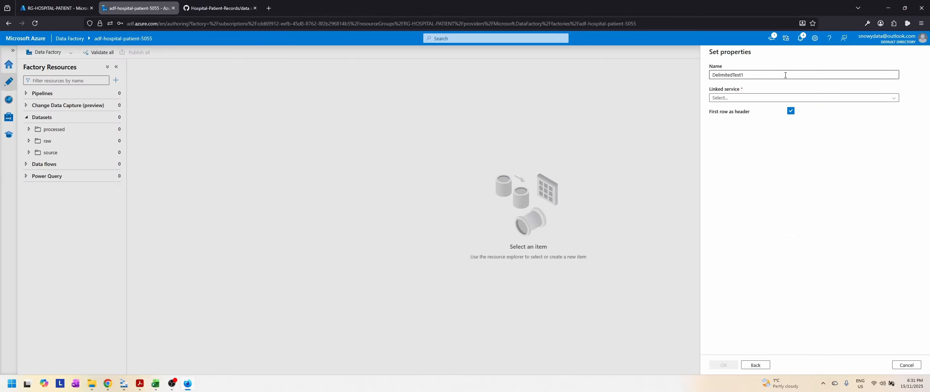
{"action": "left_click_drag", "start_coordinate": [785, 75], "coordinate": [677, 77]}
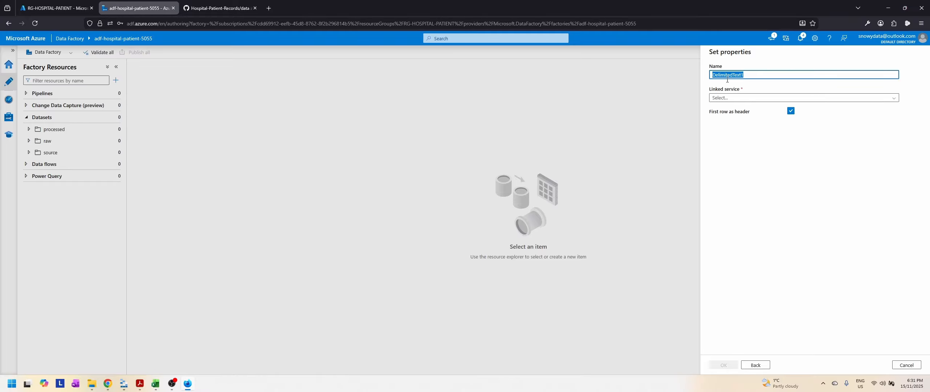
{"action": "type", "text": "ds_"}
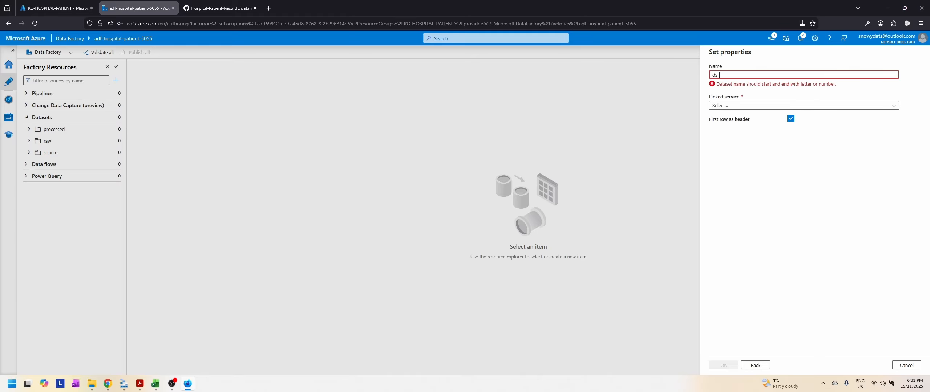
{"action": "type", "text": "http_procedures_csv"}
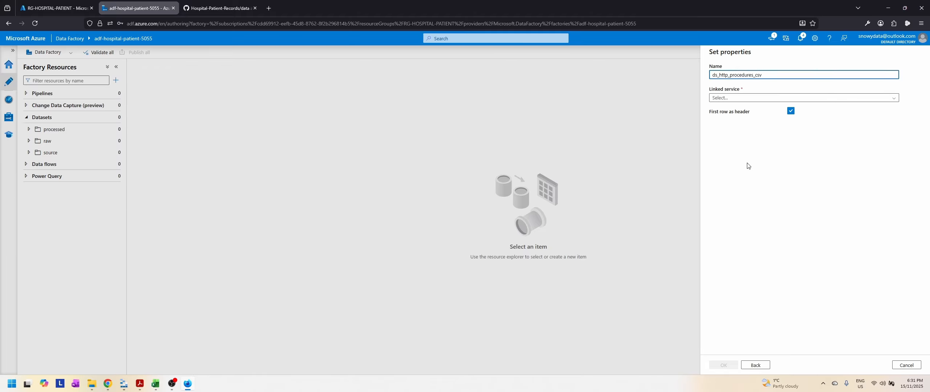
{"action": "left_click", "coordinate": [738, 101]}
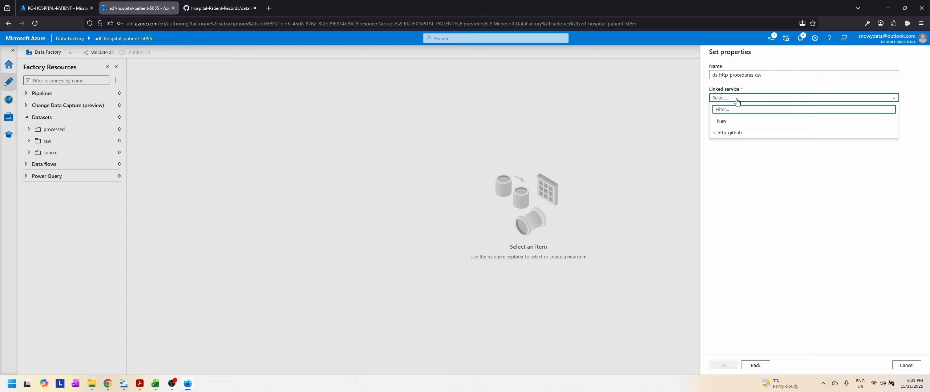
{"action": "left_click", "coordinate": [743, 134]}
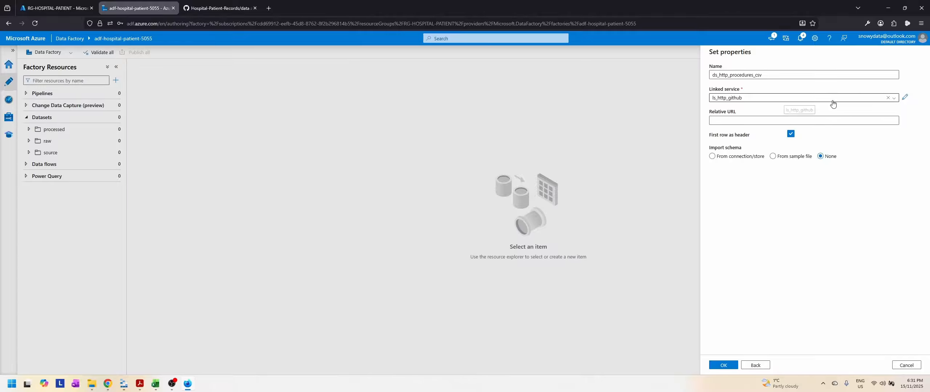
Step: Copy the link of procedures.csv from the GitHub data folder and paste it as the dataset's relative URL
{"action": "left_click", "coordinate": [766, 122]}
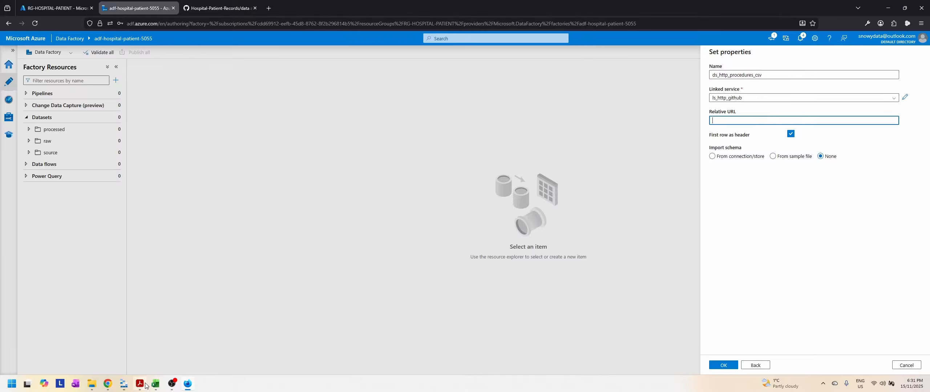
{"action": "left_click", "coordinate": [192, 391]}
{"action": "left_click", "coordinate": [192, 386]}
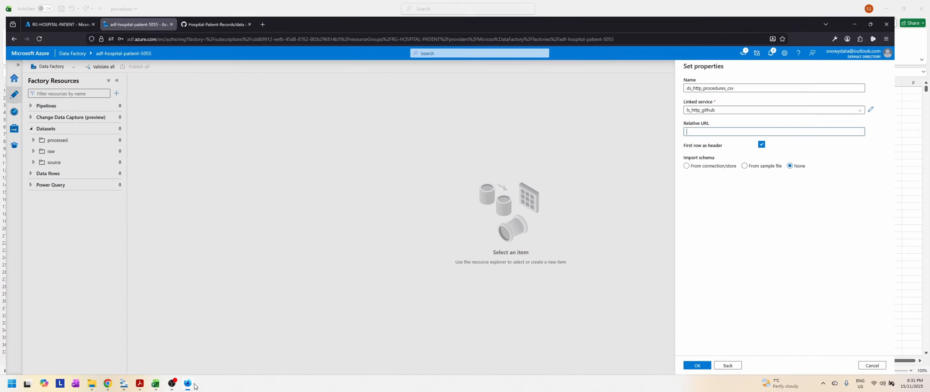
{"action": "left_click", "coordinate": [218, 8]}
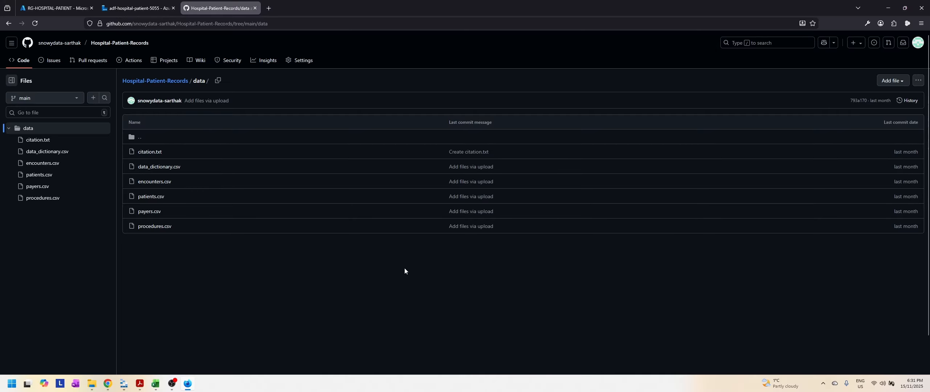
{"action": "right_click", "coordinate": [150, 228]}
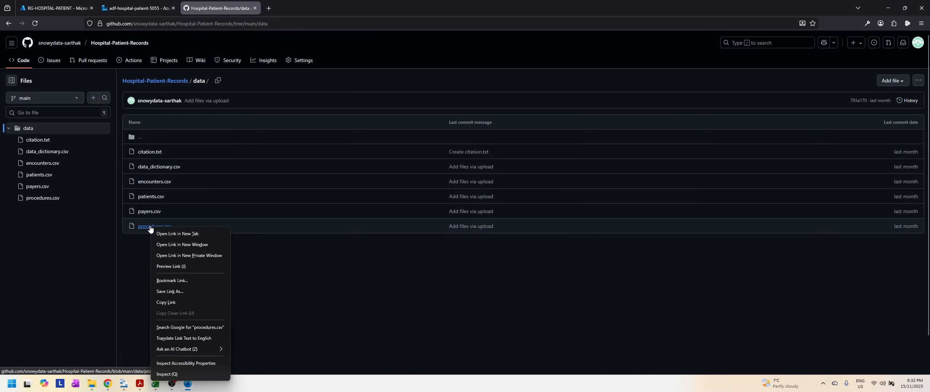
{"action": "left_click", "coordinate": [179, 302]}
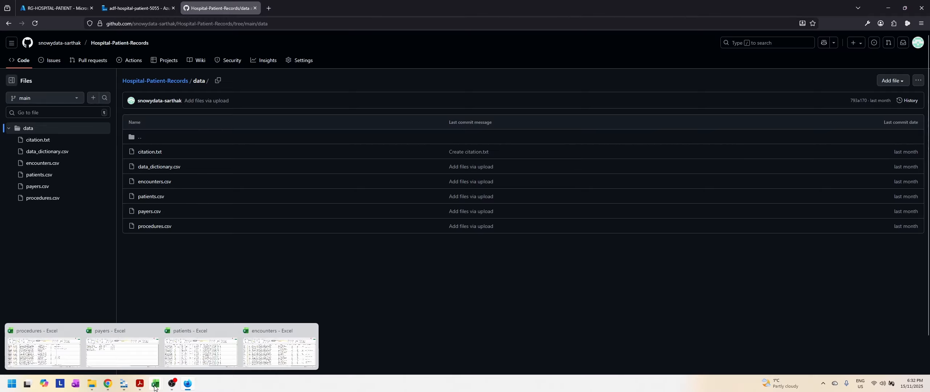
{"action": "mouse_move", "coordinate": [176, 389]}
{"action": "left_click", "coordinate": [138, 8]}
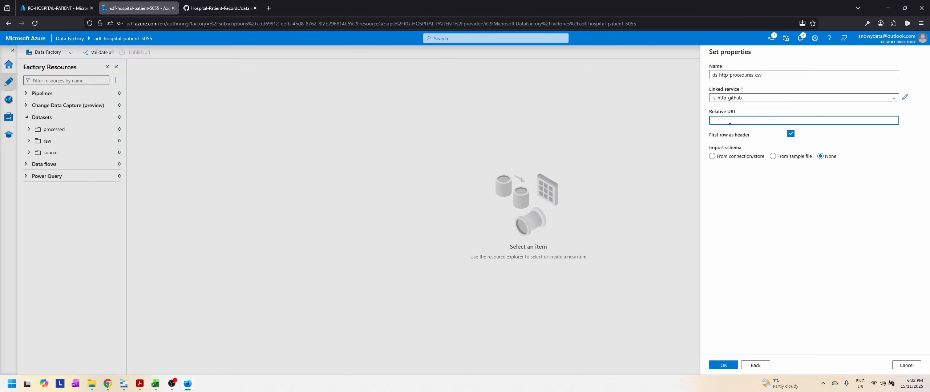
{"action": "key", "text": "ctrl+v"}
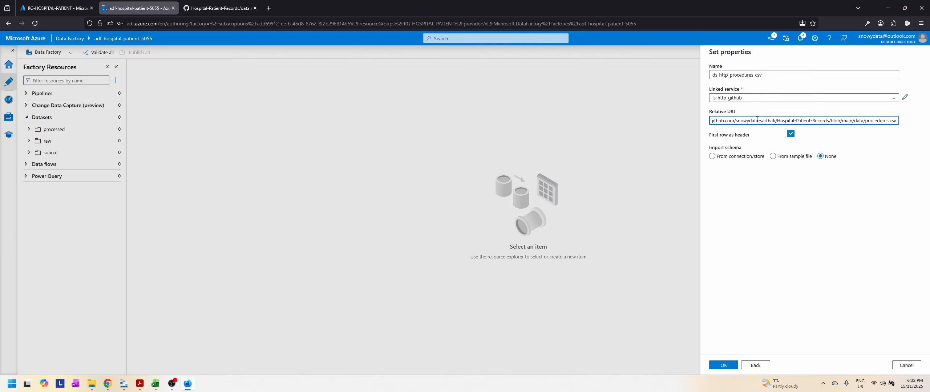
{"action": "left_click_drag", "start_coordinate": [736, 122], "coordinate": [711, 121]}
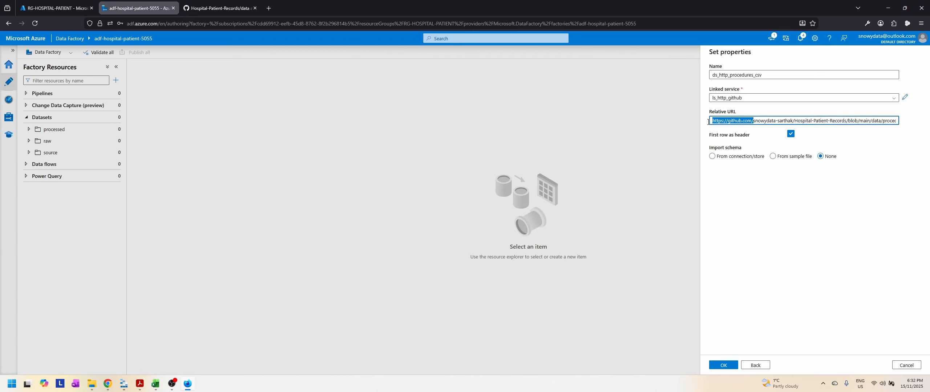
{"action": "key", "text": "BackSpace"}
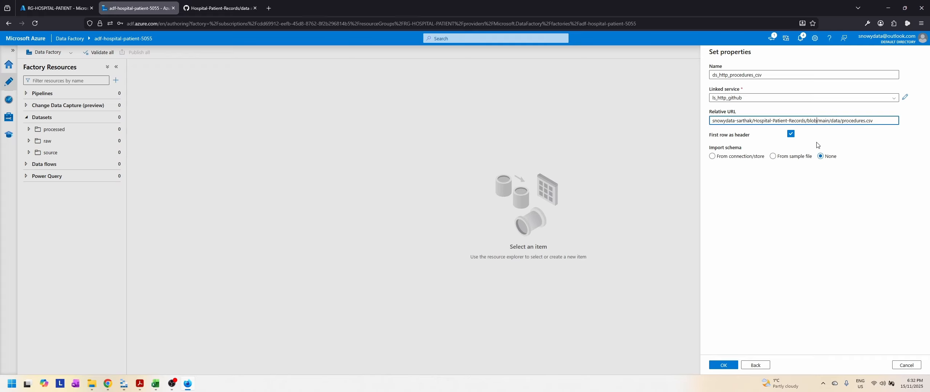
{"action": "left_click", "coordinate": [817, 121]}
{"action": "key", "text": "BackSpace"}
{"action": "key", "text": "BackSpace"}
{"action": "key", "text": "BackSpace"}
{"action": "key", "text": "BackSpace"}
{"action": "key", "text": "BackSpace"}
{"action": "type", "text": "raw"}
{"action": "left_click", "coordinate": [723, 365]}
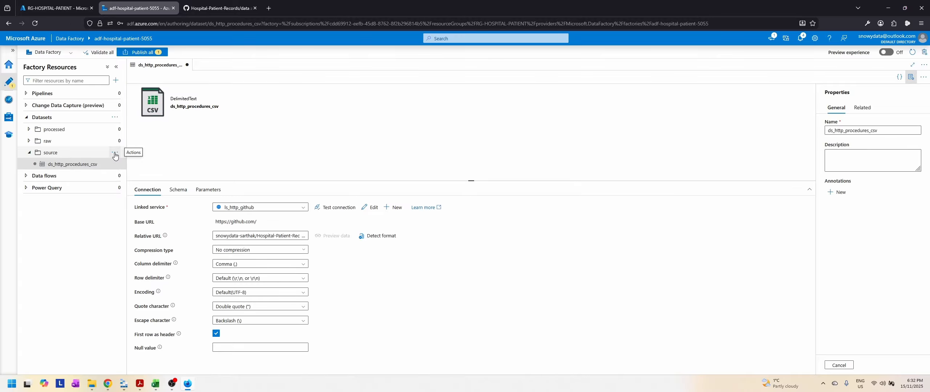
Step: Start another new dataset in the source folder with HTTP as the data store and DelimitedText as the format
{"action": "left_click", "coordinate": [114, 155]}
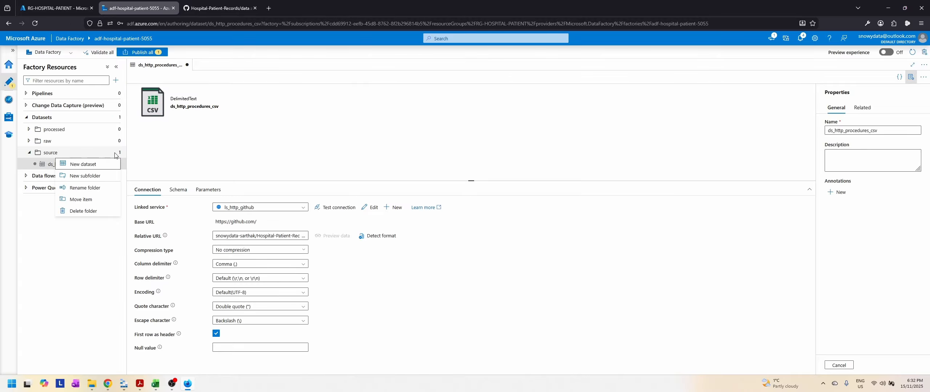
{"action": "left_click", "coordinate": [95, 165]}
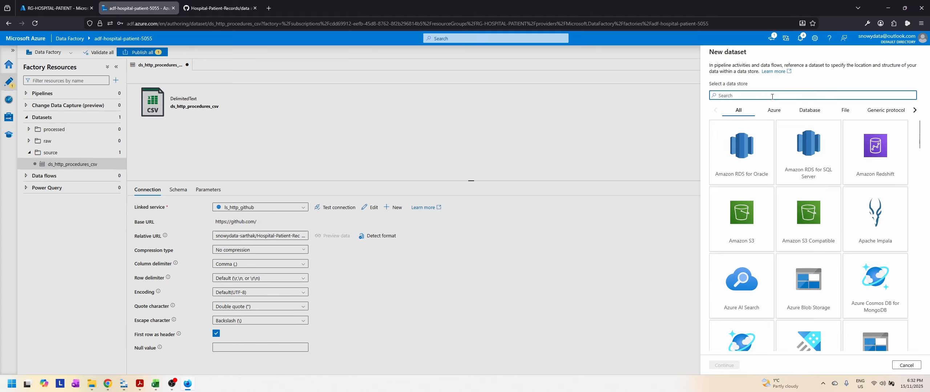
{"action": "type", "text": "http"}
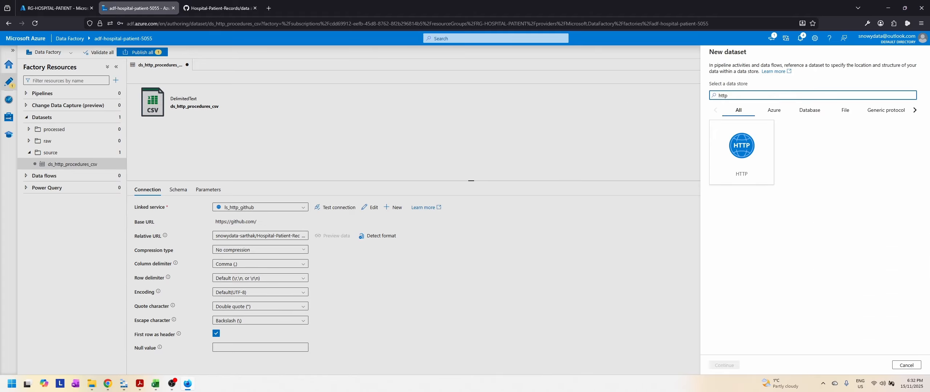
{"action": "left_click", "coordinate": [761, 143]}
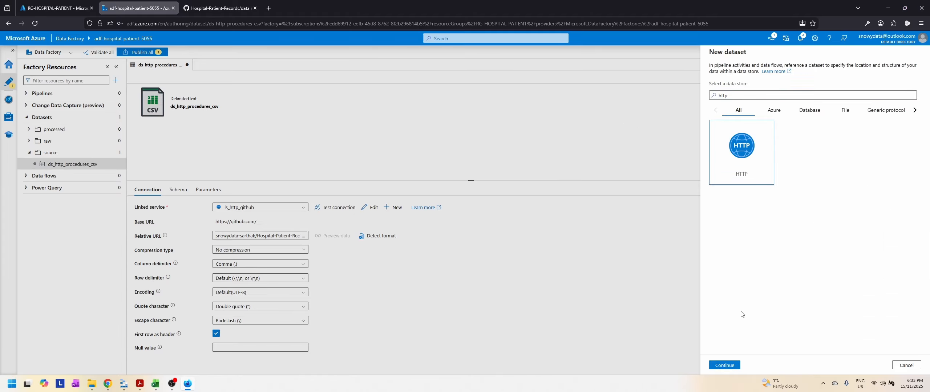
{"action": "left_click", "coordinate": [726, 369]}
{"action": "left_click", "coordinate": [874, 110]}
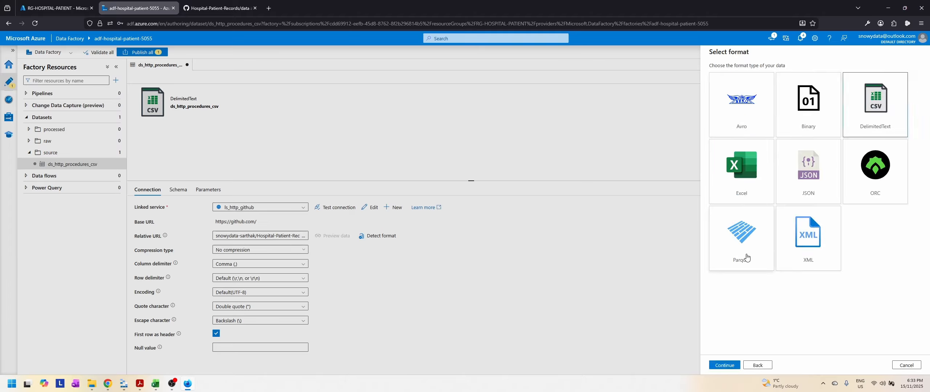
{"action": "left_click", "coordinate": [729, 366]}
Step: Name the dataset ds_http_encounters_csv and use the linked service ls_http_github
{"action": "left_click", "coordinate": [780, 73]}
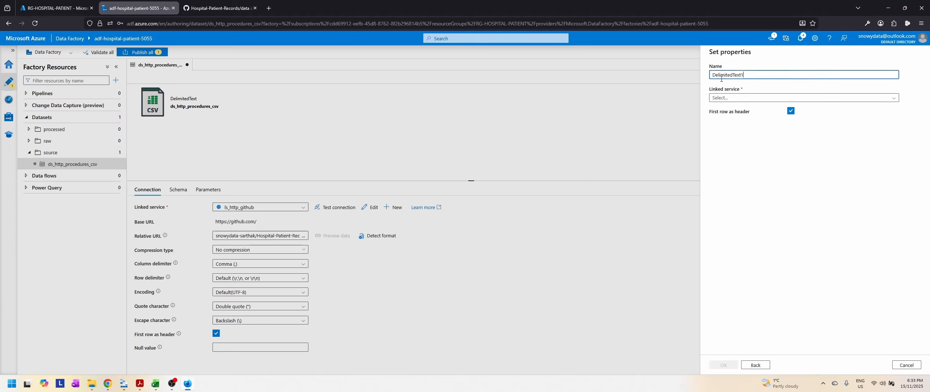
{"action": "key", "text": "ctrl+a"}
{"action": "type", "text": "ds_http"}
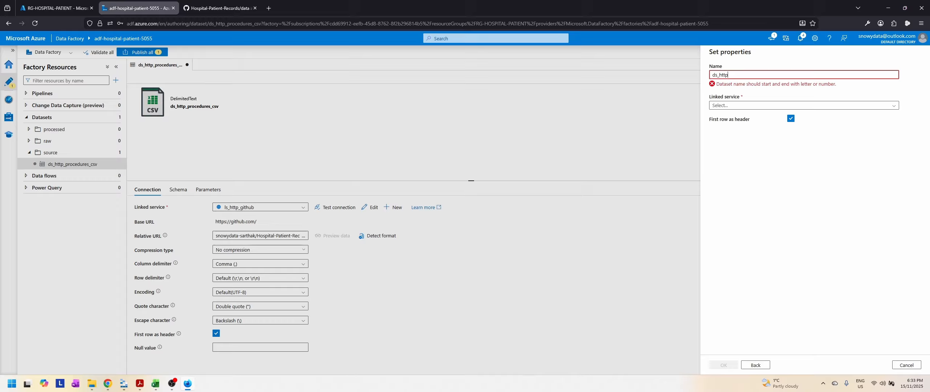
{"action": "type", "text": "_encounters"}
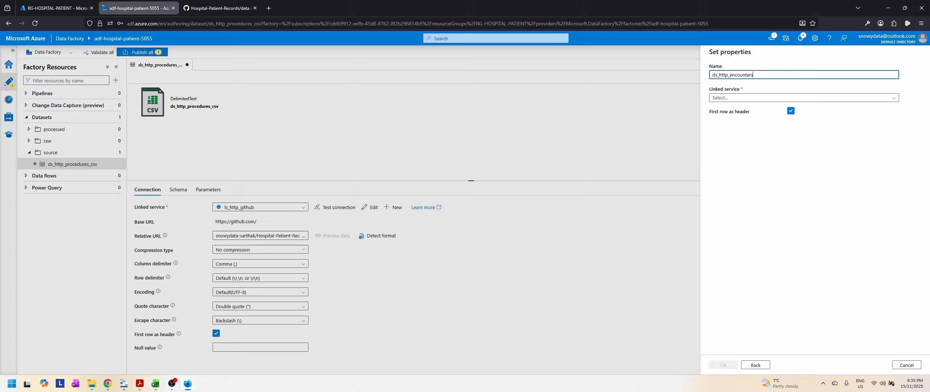
{"action": "type", "text": "_csv"}
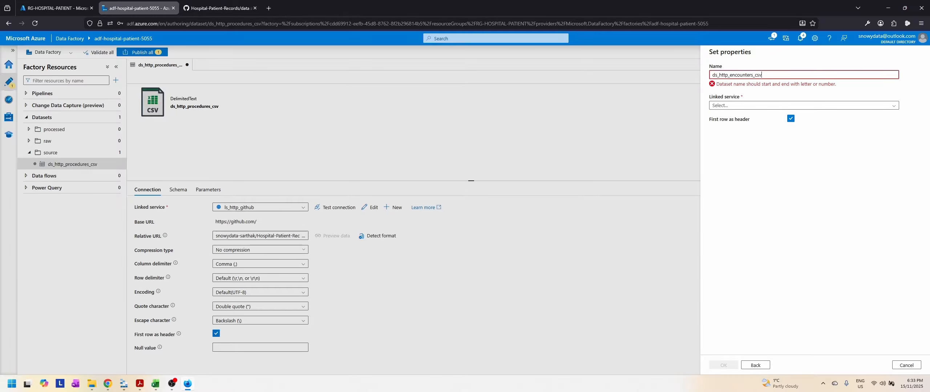
{"action": "left_click", "coordinate": [756, 98]}
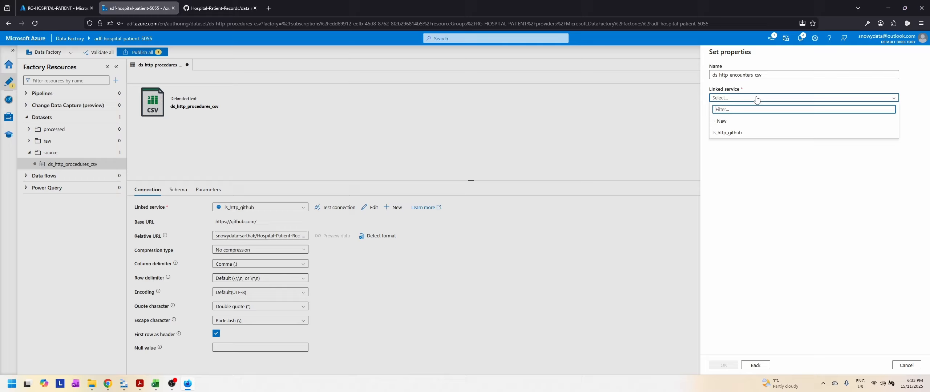
{"action": "left_click", "coordinate": [744, 133]}
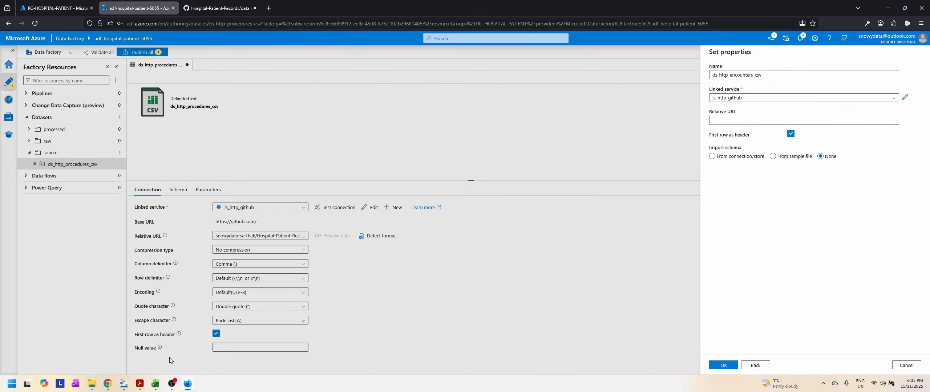
Step: Copy the link of encounters.csv from the GitHub data folder and paste it as the dataset's relative URL
{"action": "left_click", "coordinate": [218, 8]}
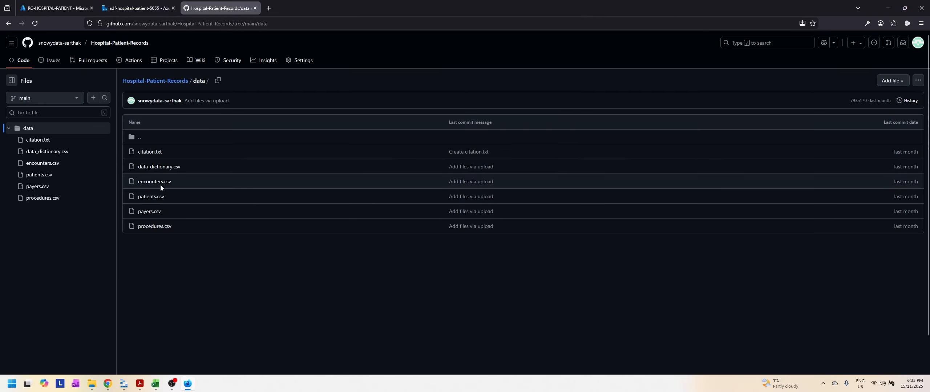
{"action": "left_click", "coordinate": [174, 257]}
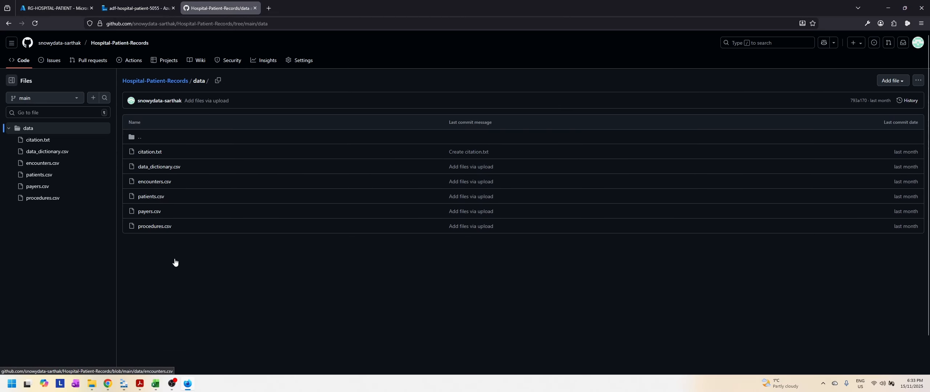
{"action": "left_click", "coordinate": [145, 8]}
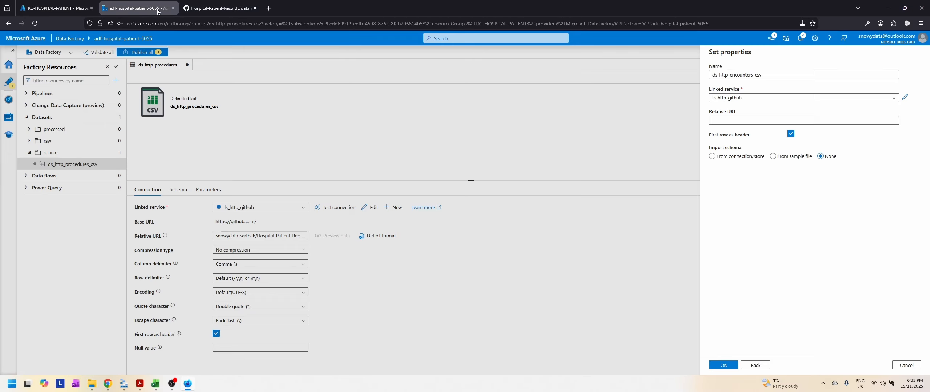
{"action": "left_click", "coordinate": [746, 120]}
{"action": "type", "text": "https://github.com/snowydata-sarthak/Hospital-Patient-Records/blob/main/data/encounters.csv"}
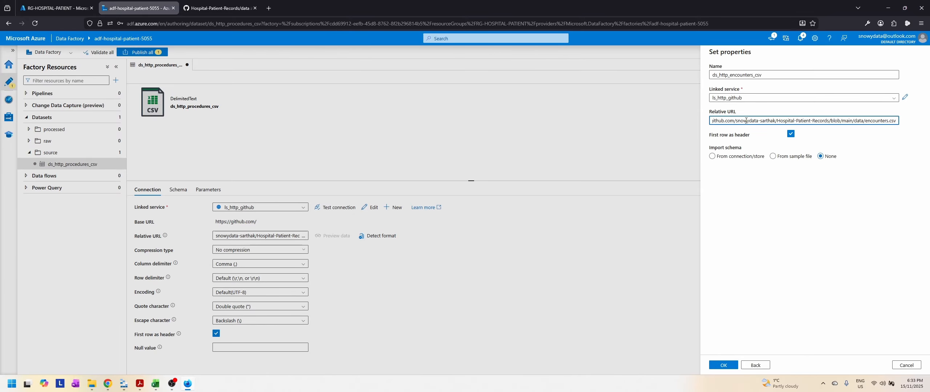
{"action": "left_click_drag", "start_coordinate": [736, 121], "coordinate": [697, 121]}
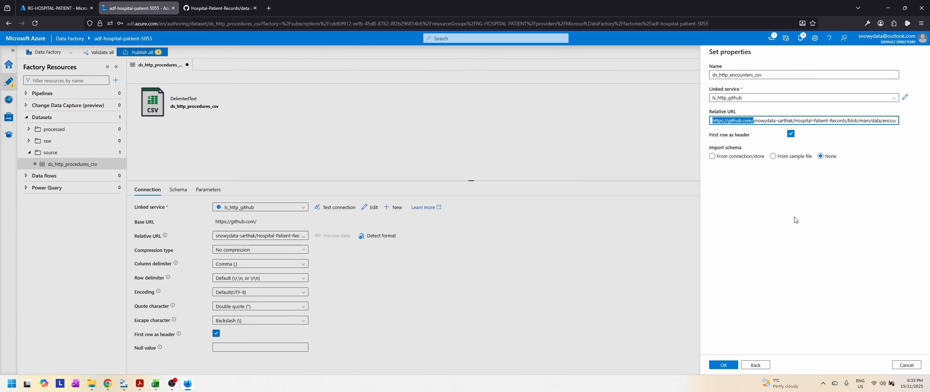
{"action": "key", "text": "BackSpace"}
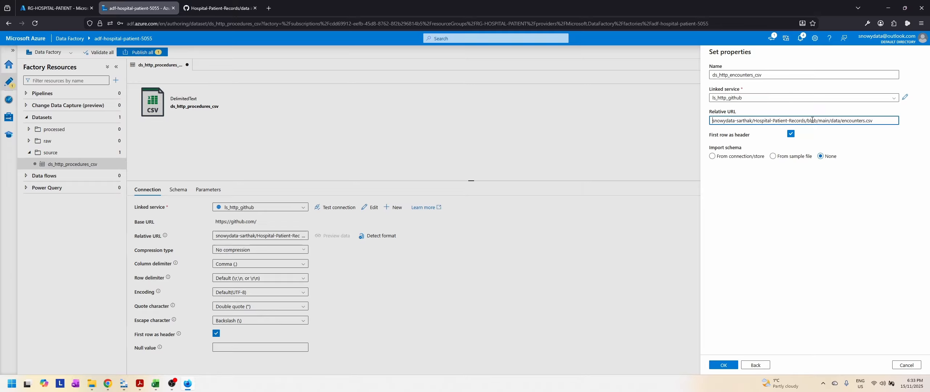
{"action": "key", "text": "BackSpace"}
{"action": "key", "text": "BackSpace"}
{"action": "key", "text": "BackSpace"}
{"action": "key", "text": "BackSpace"}
{"action": "type", "text": "raw"}
{"action": "left_click", "coordinate": [722, 366]}
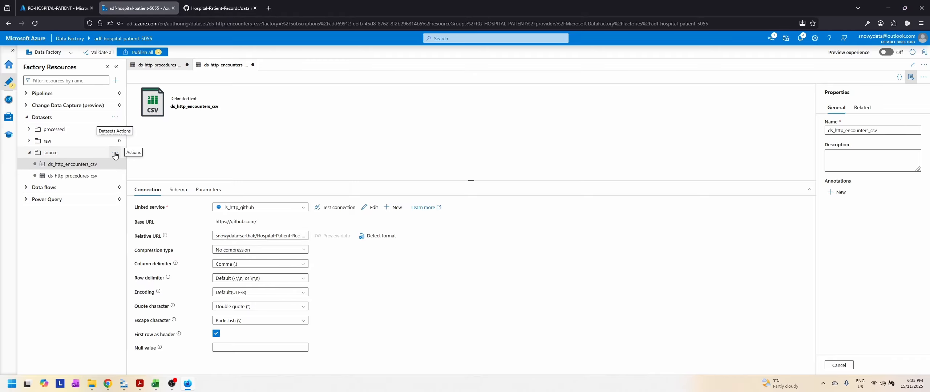
Step: Start a third new dataset in the source folder, choosing HTTP as the data store and DelimitedText as the format
{"action": "left_click", "coordinate": [115, 153]}
{"action": "left_click", "coordinate": [83, 164]}
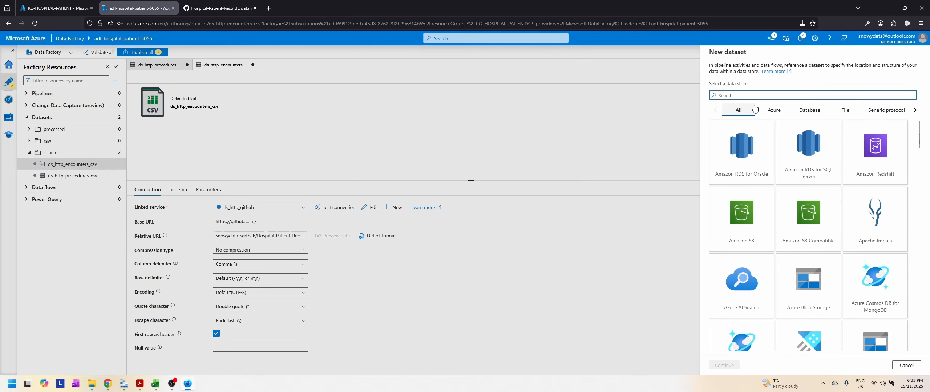
{"action": "type", "text": "http"}
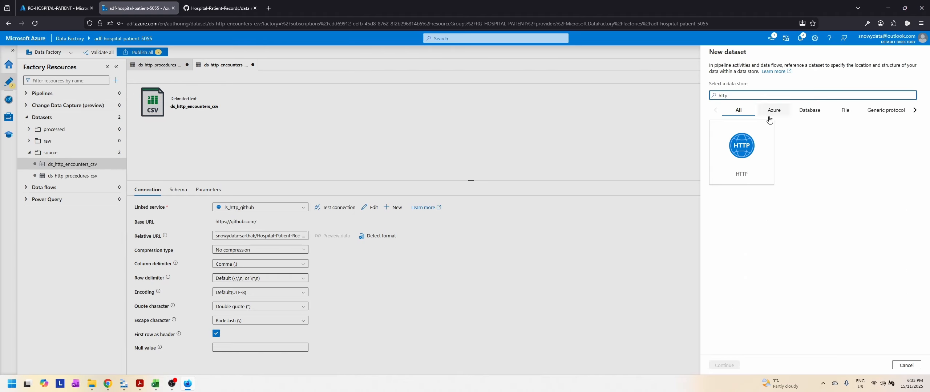
{"action": "left_click", "coordinate": [742, 146]}
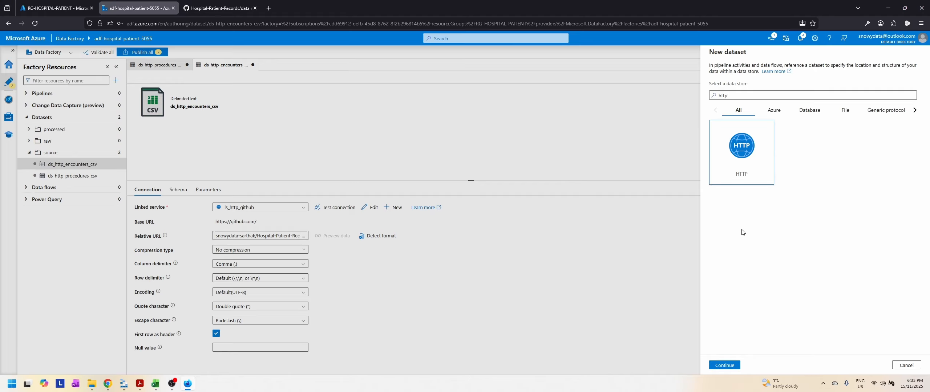
{"action": "left_click", "coordinate": [724, 365]}
{"action": "left_click", "coordinate": [888, 117]}
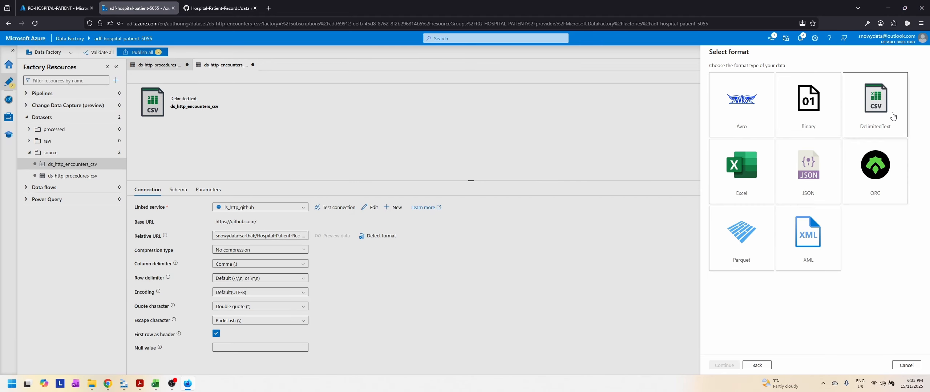
{"action": "left_click", "coordinate": [733, 368]}
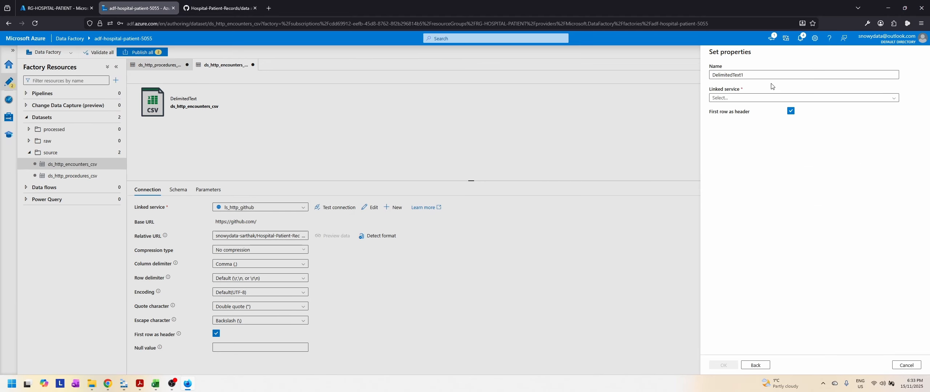
Step: Name the dataset ds_http_patients_csv and use the linked service ls_http_github
{"action": "type", "text": "ds"}
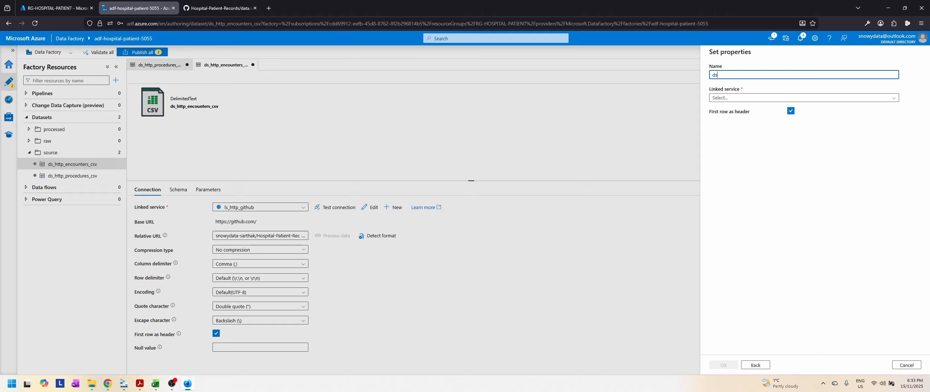
{"action": "type", "text": "_"}
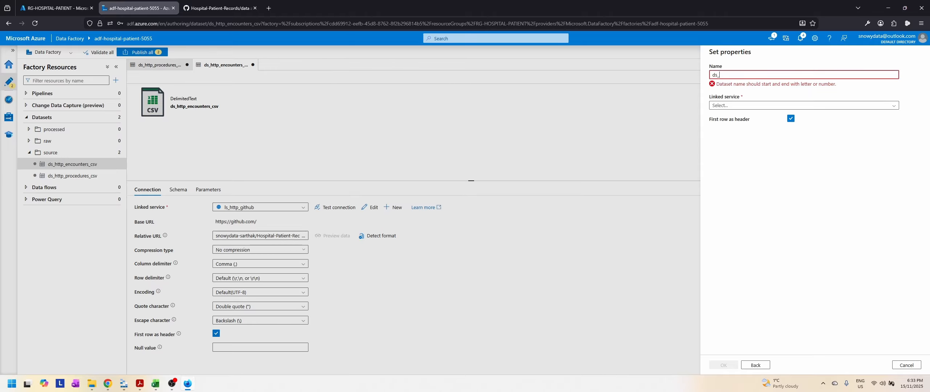
{"action": "type", "text": "http_"}
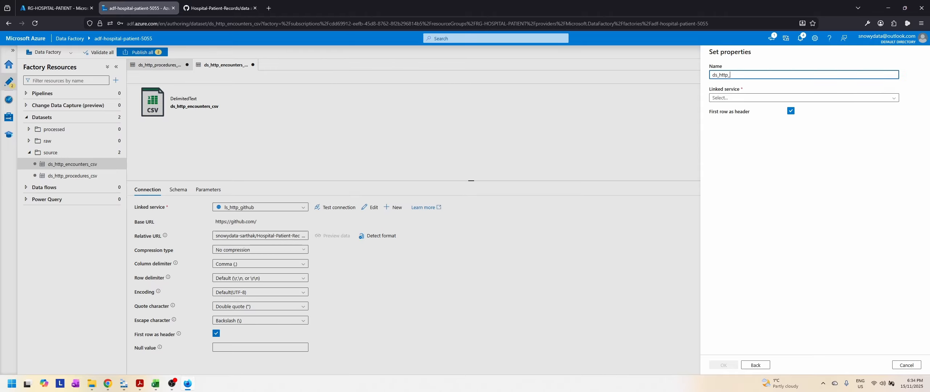
{"action": "type", "text": "patients_csv"}
{"action": "left_click", "coordinate": [749, 98]}
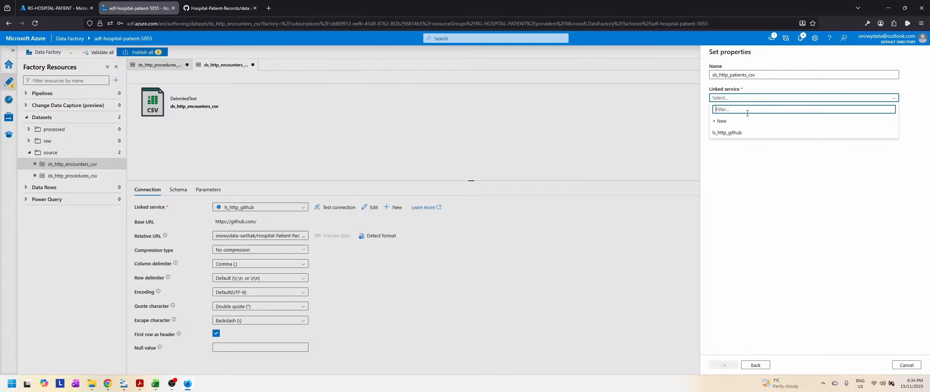
{"action": "left_click", "coordinate": [748, 133]}
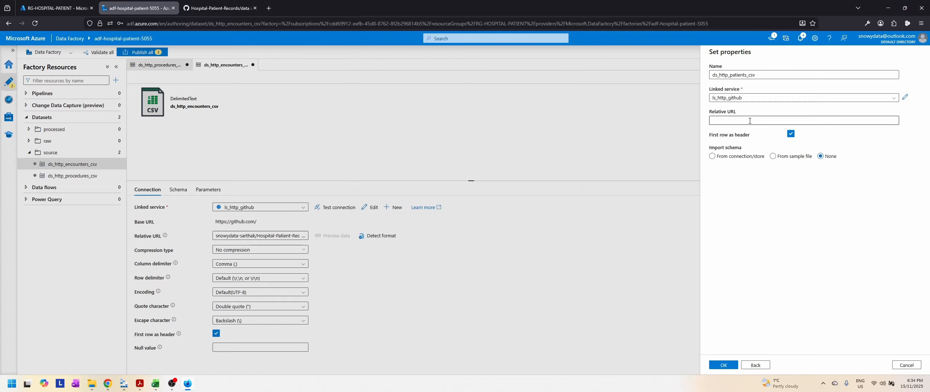
Step: Copy the link of patients.csv from the GitHub data folder and paste it as the dataset's relative URL
{"action": "left_click", "coordinate": [220, 8]}
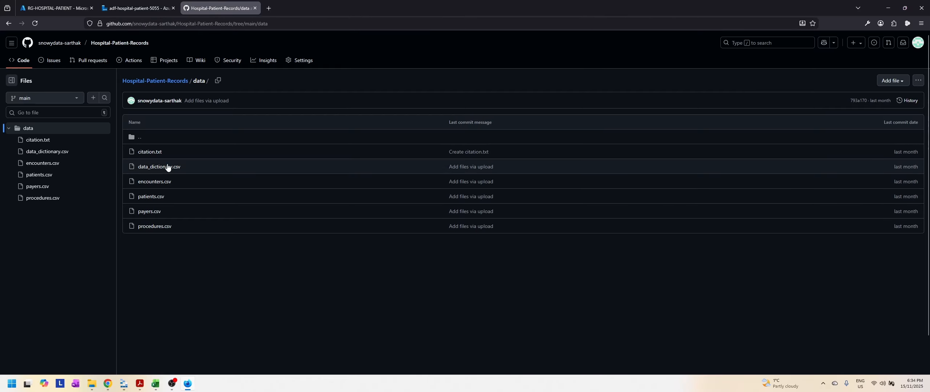
{"action": "right_click", "coordinate": [159, 196]}
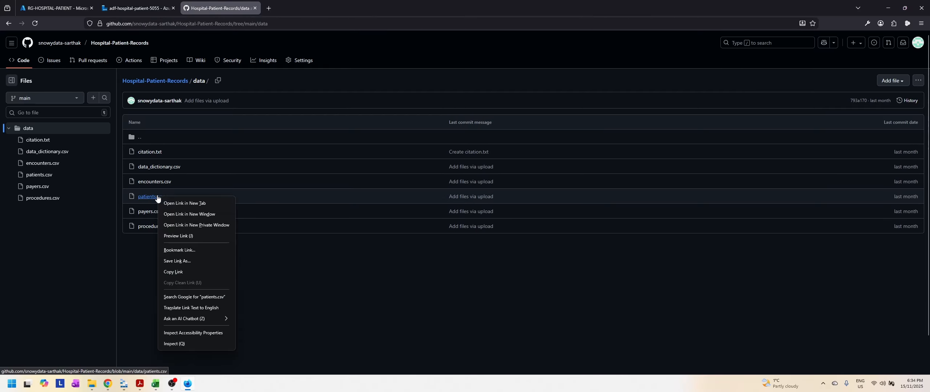
{"action": "left_click", "coordinate": [181, 273]}
{"action": "left_click", "coordinate": [138, 8]}
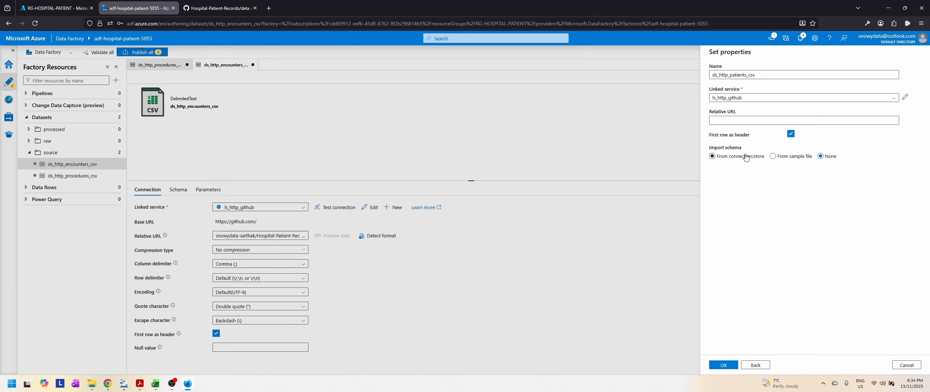
{"action": "left_click", "coordinate": [747, 120]}
{"action": "key", "text": "ctrl+v"}
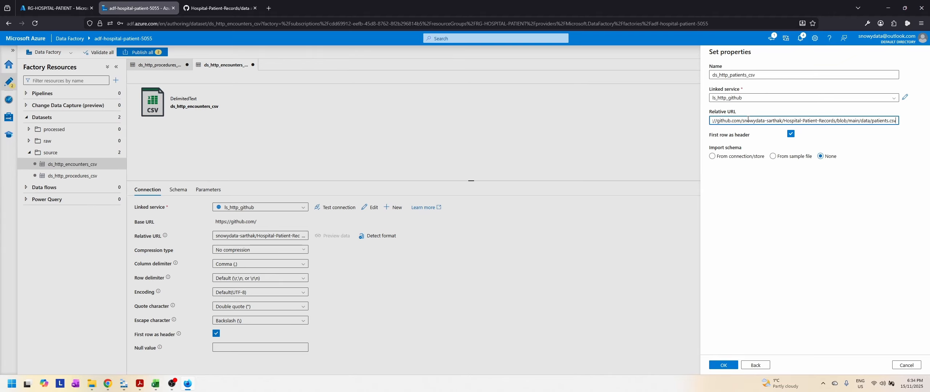
{"action": "left_click_drag", "start_coordinate": [743, 121], "coordinate": [707, 122]}
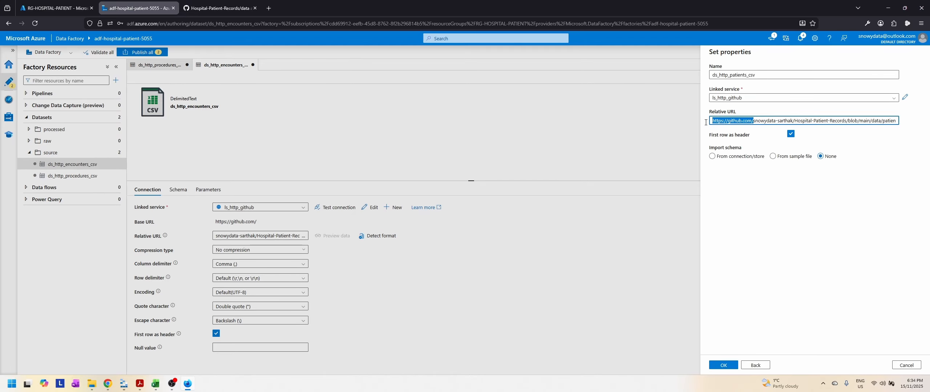
{"action": "key", "text": "BackSpace"}
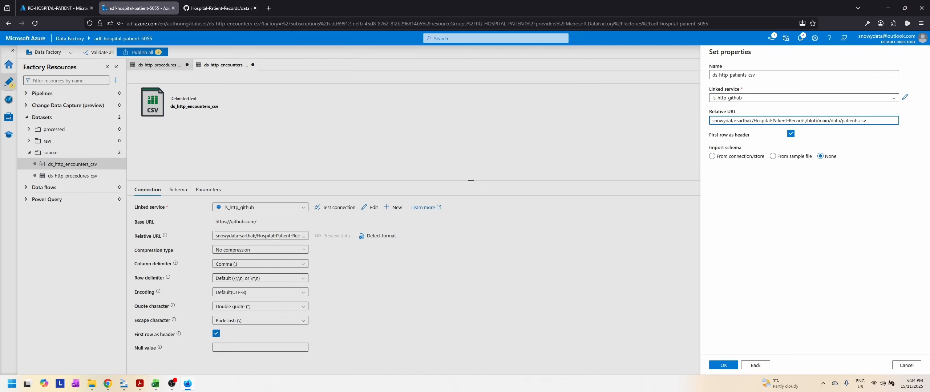
{"action": "key", "text": "BackSpace"}
{"action": "key", "text": "BackSpace"}
{"action": "key", "text": "BackSpace"}
{"action": "key", "text": "BackSpace"}
{"action": "type", "text": "raw"}
{"action": "left_click", "coordinate": [724, 365]}
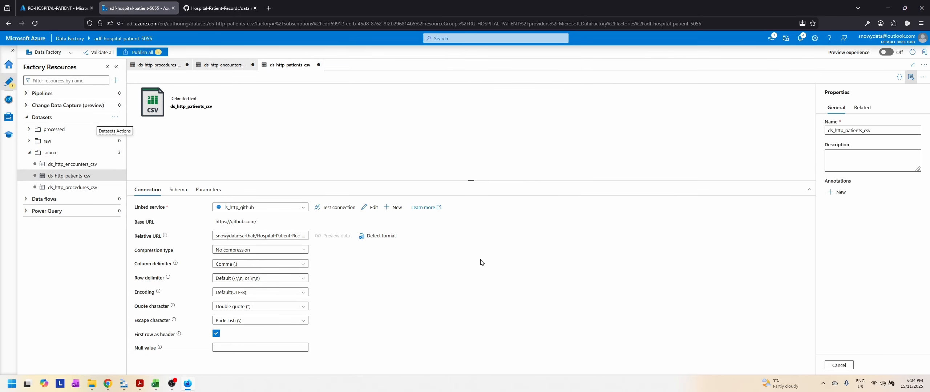
Step: Start another new dataset in the source folder with HTTP as the data store and DelimitedText as the format
{"action": "left_click", "coordinate": [113, 153]}
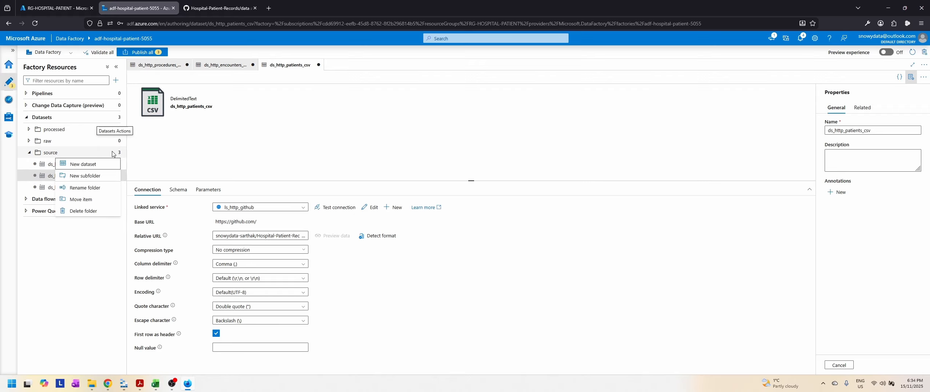
{"action": "left_click", "coordinate": [85, 165]}
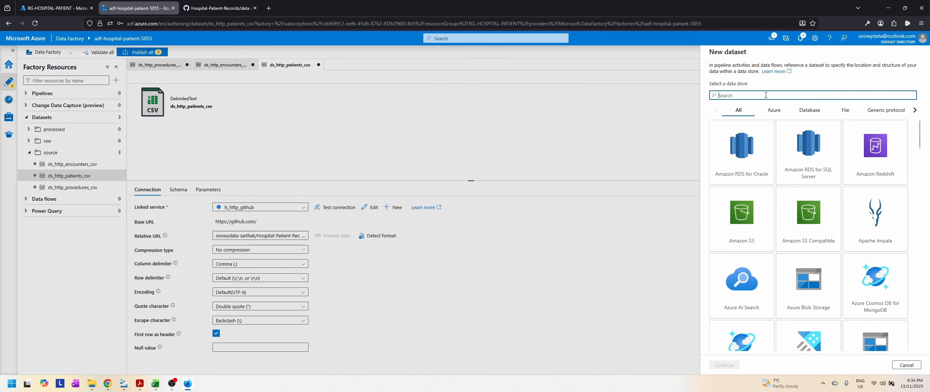
{"action": "type", "text": "http"}
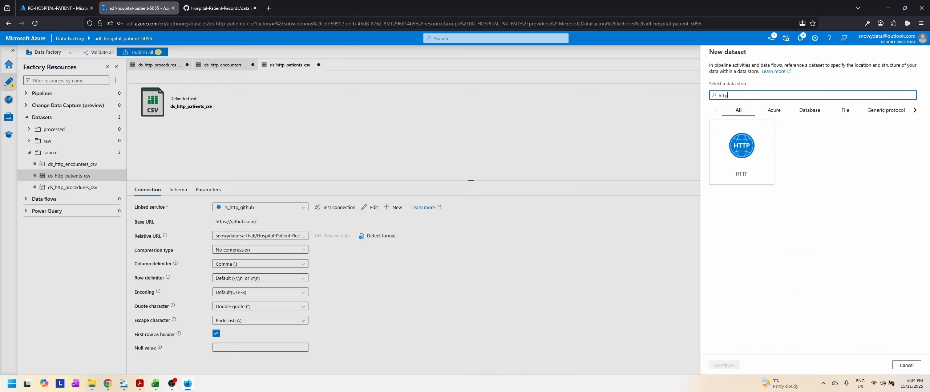
{"action": "left_click", "coordinate": [756, 149]}
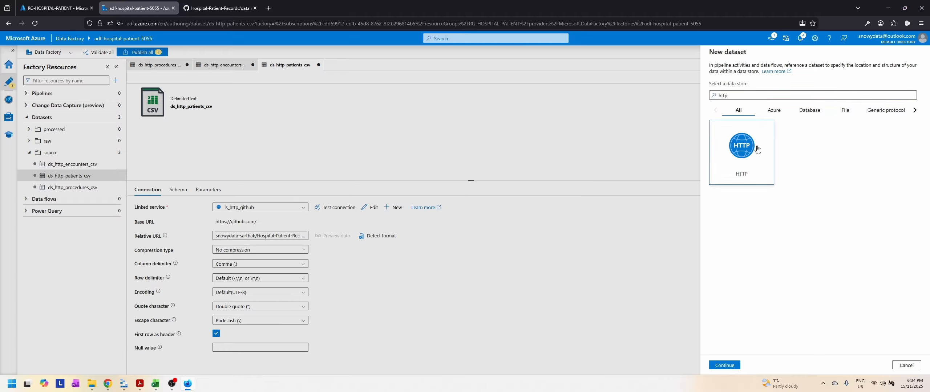
{"action": "left_click", "coordinate": [728, 366]}
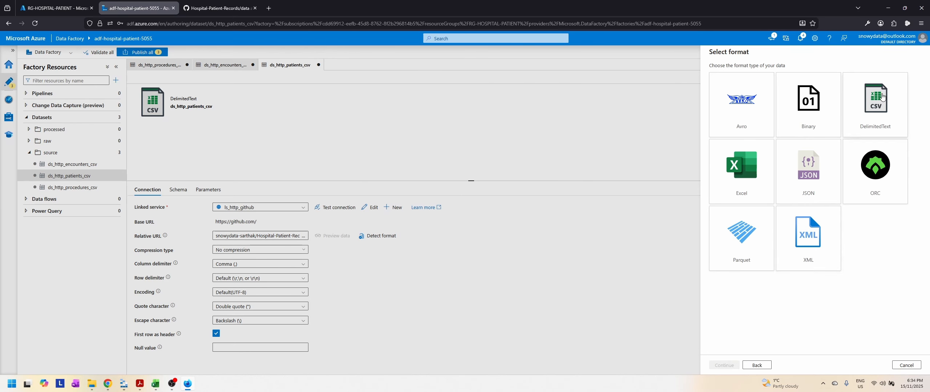
{"action": "left_click", "coordinate": [731, 367]}
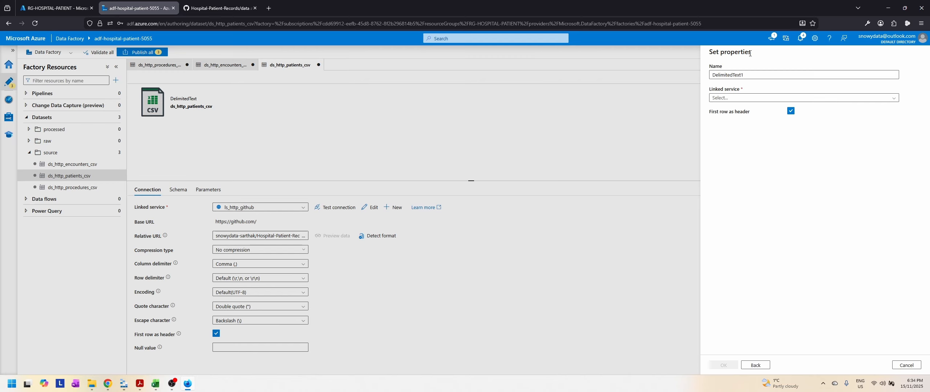
Step: Enter ds_http_ as the start of the dataset name and copy the link of payers.csv from the GitHub data folder
{"action": "type", "text": "ds_h"}
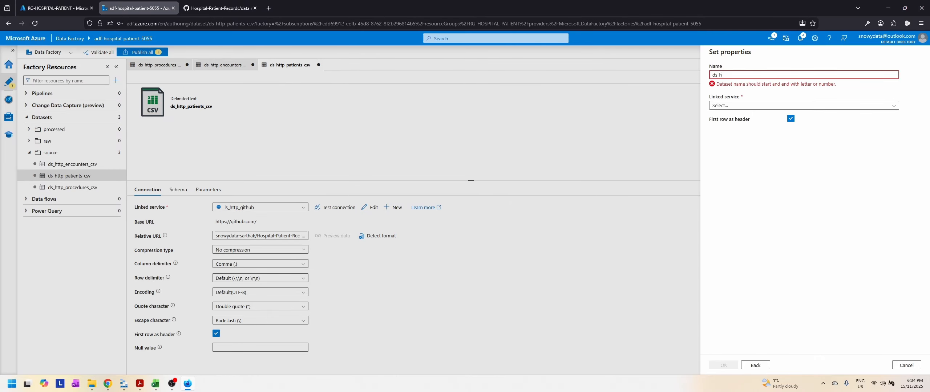
{"action": "type", "text": "ttp_"}
{"action": "left_click", "coordinate": [229, 4]}
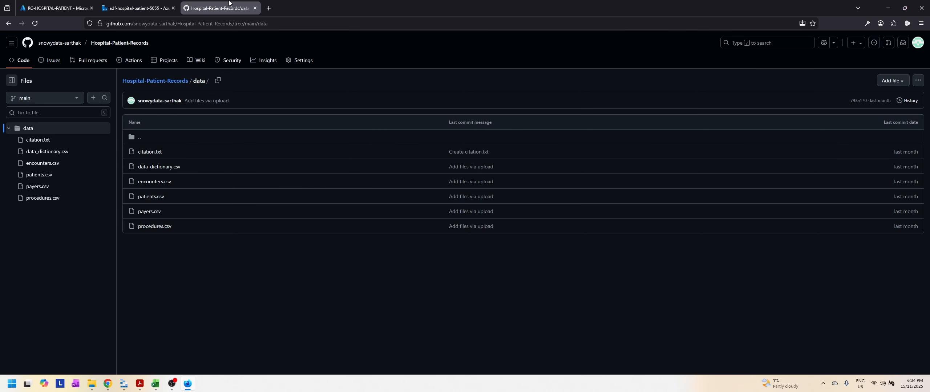
{"action": "right_click", "coordinate": [156, 212]}
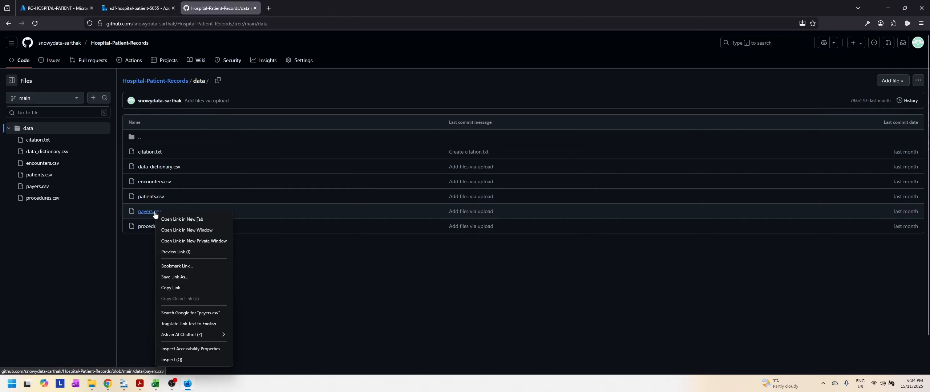
{"action": "left_click", "coordinate": [170, 288]}
{"action": "left_click", "coordinate": [137, 8]}
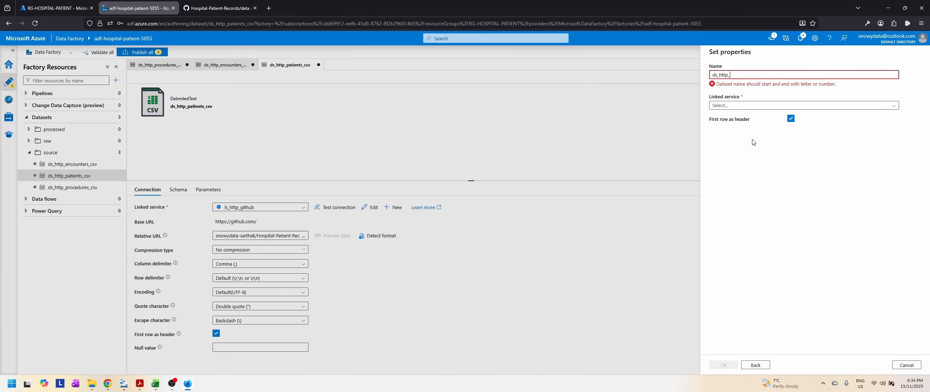
Step: Use the linked service ls_http_github with the copied payers.csv link as relative URL, and complete the dataset name as ds_http_payers_csv
{"action": "left_click", "coordinate": [772, 106]}
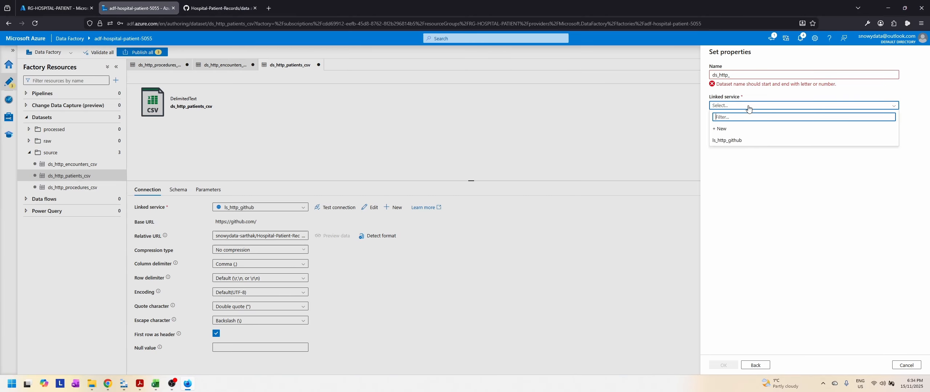
{"action": "left_click", "coordinate": [741, 144]}
{"action": "left_click", "coordinate": [759, 129]}
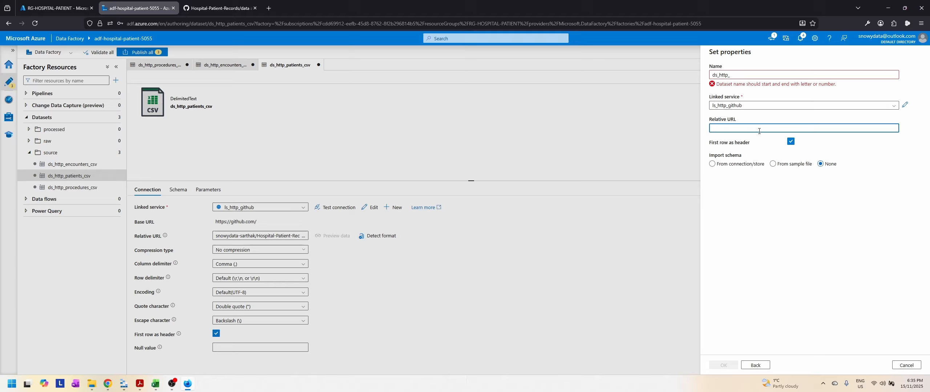
{"action": "key", "text": "ctrl+v"}
{"action": "left_click", "coordinate": [755, 76]}
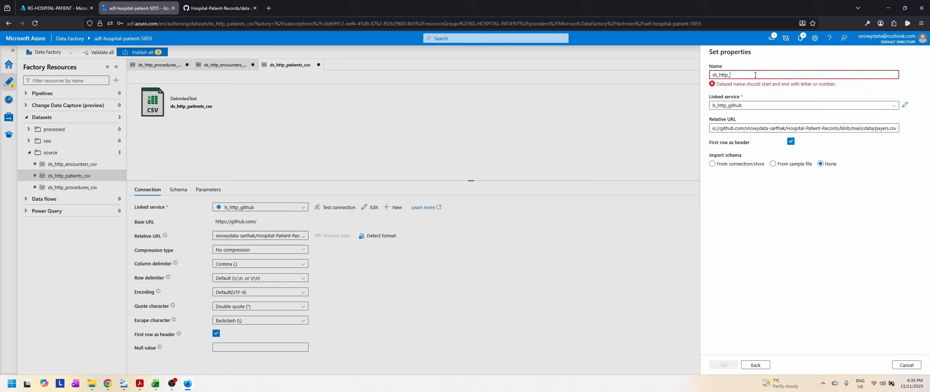
{"action": "type", "text": "payers_csv"}
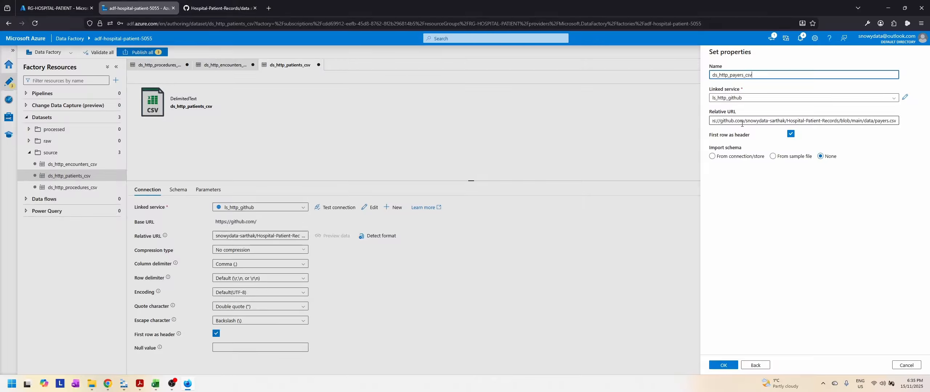
{"action": "left_click_drag", "start_coordinate": [746, 122], "coordinate": [711, 121]}
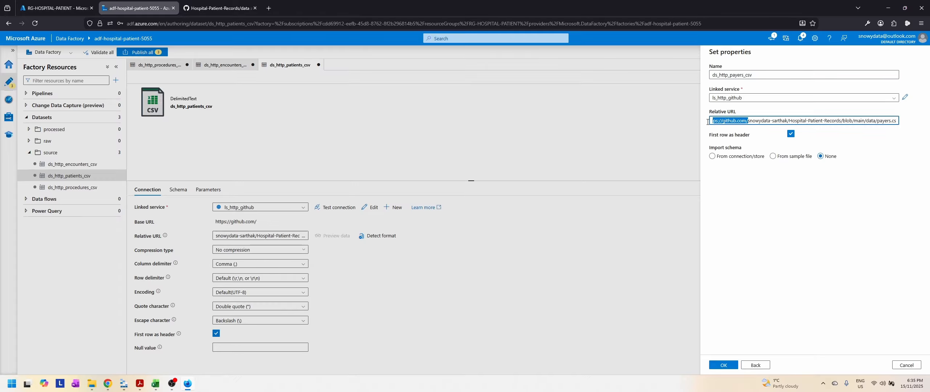
{"action": "key", "text": "BackSpace"}
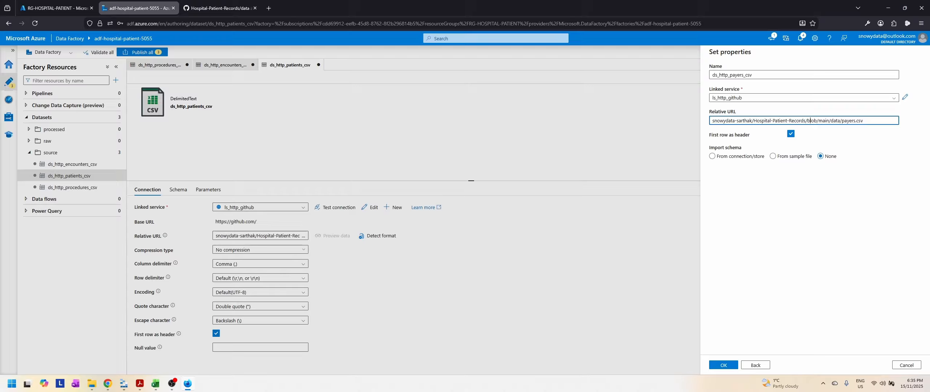
{"action": "key", "text": "BackSpace"}
{"action": "key", "text": "BackSpace"}
{"action": "key", "text": "BackSpace"}
{"action": "key", "text": "BackSpace"}
{"action": "type", "text": "raw"}
{"action": "left_click", "coordinate": [724, 365]}
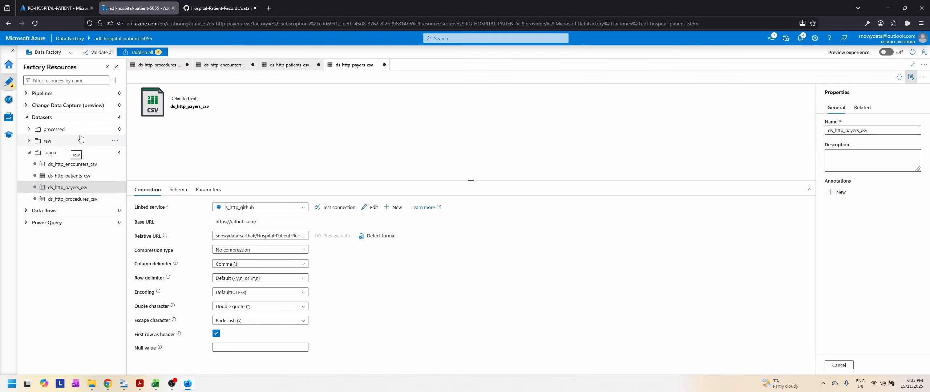
Step: Start a new dataset in the raw folder with Azure Data Lake Storage Gen2 as the data store and DelimitedText as the format
{"action": "left_click", "coordinate": [115, 145]}
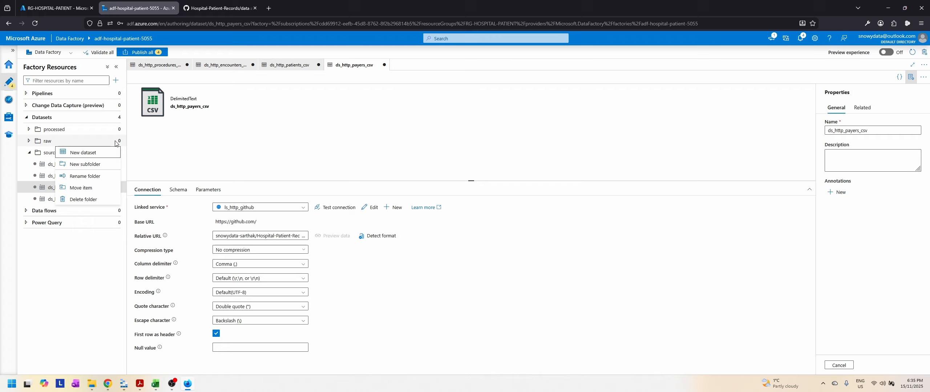
{"action": "left_click", "coordinate": [85, 154]}
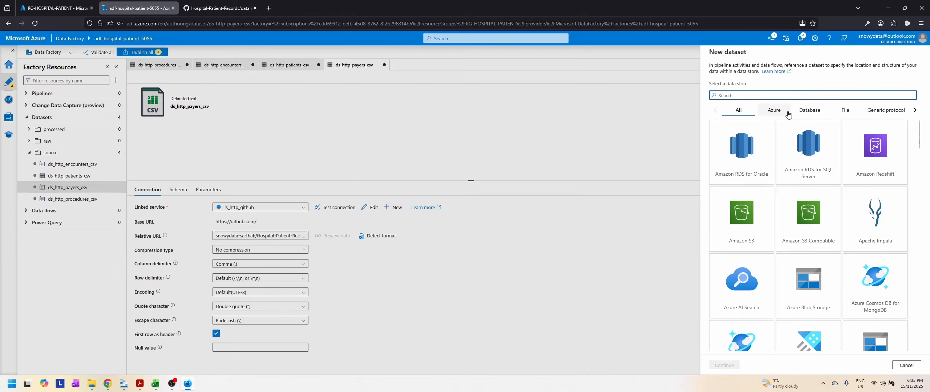
{"action": "left_click", "coordinate": [774, 110]}
{"action": "left_click", "coordinate": [872, 223]}
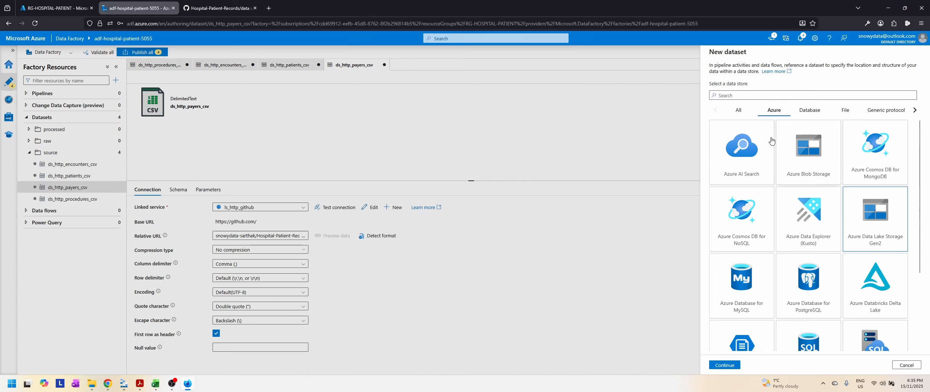
{"action": "left_click", "coordinate": [723, 365]}
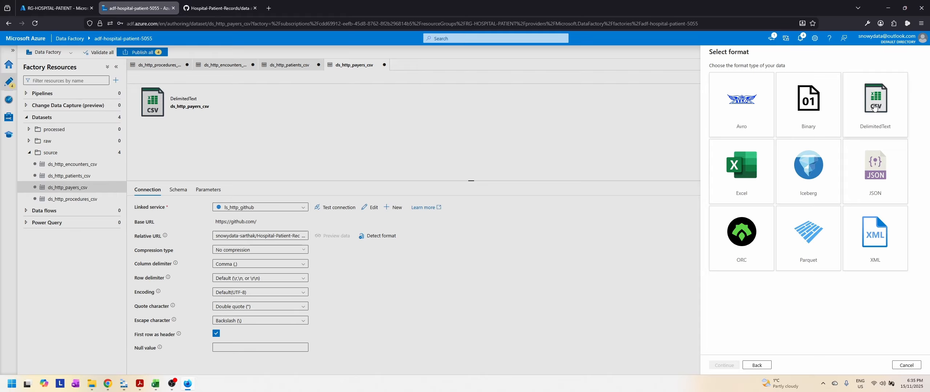
{"action": "left_click", "coordinate": [873, 108]}
{"action": "left_click", "coordinate": [724, 365]}
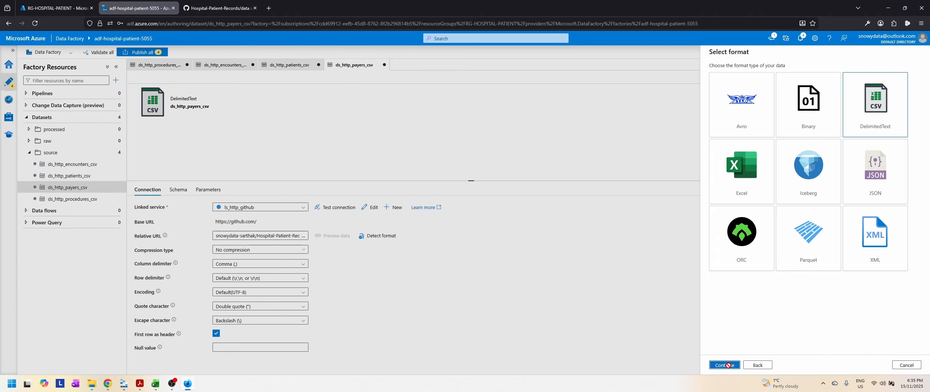
Step: Name the dataset ds_raw_procedures_csv and use ls_adls_dlhospitalpatient as its linked service
{"action": "double_click", "coordinate": [715, 75]}
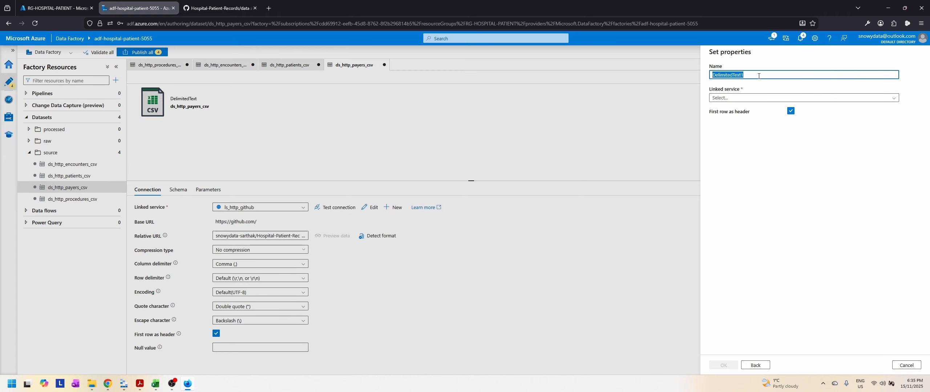
{"action": "type", "text": "ds_"}
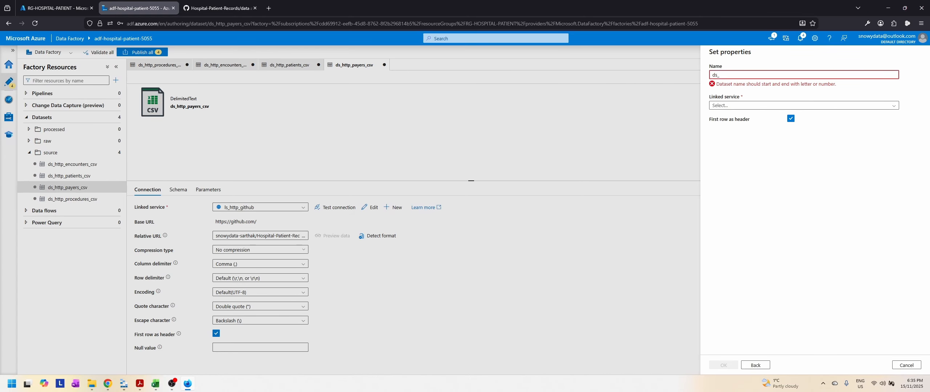
{"action": "type", "text": "raw_procedure"}
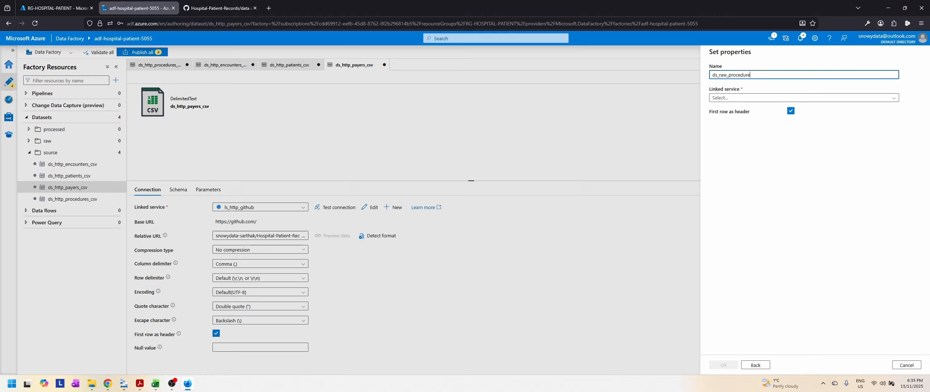
{"action": "type", "text": "s_csv"}
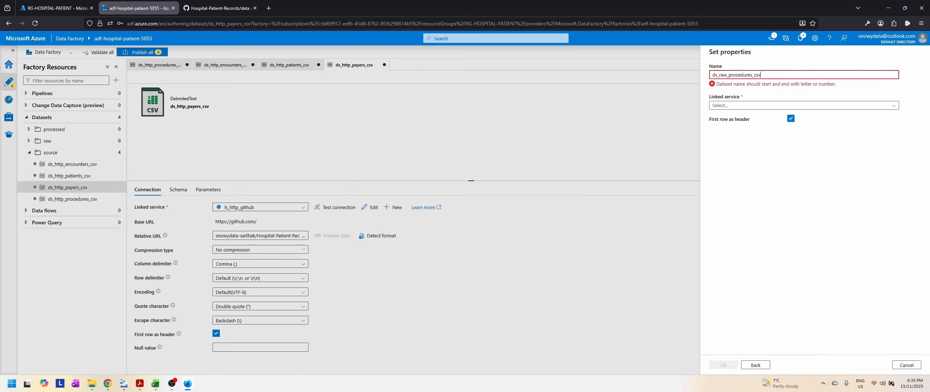
{"action": "left_click", "coordinate": [732, 98]}
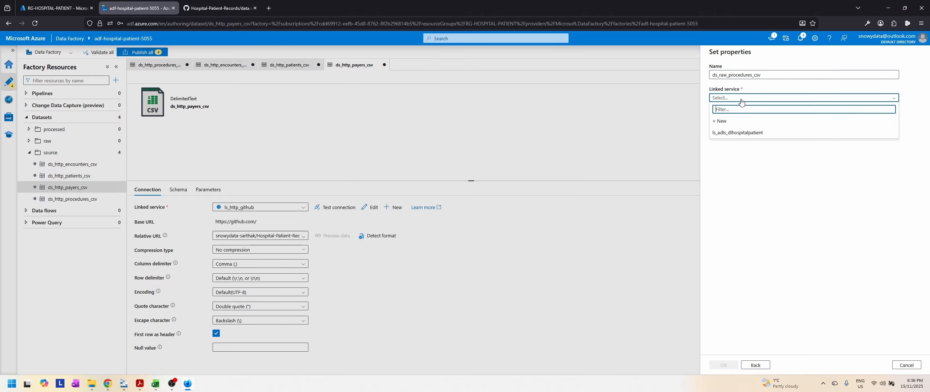
{"action": "left_click", "coordinate": [745, 134]}
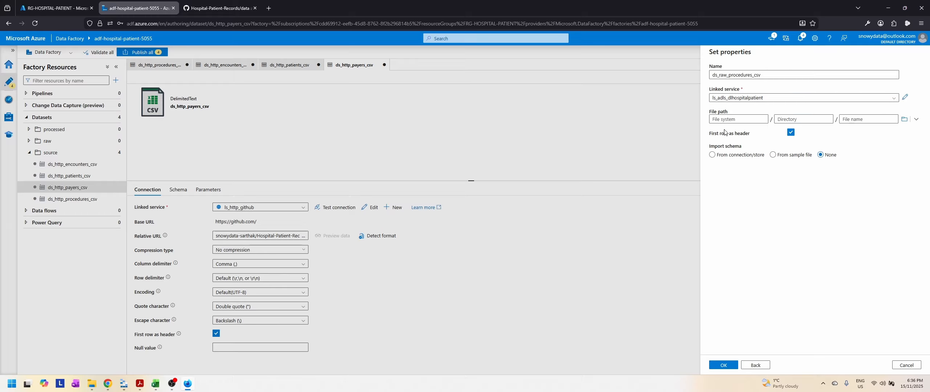
Step: Set the file path to the raw container with file name procedures.csv, import no schema, and create the procedures dataset
{"action": "left_click", "coordinate": [905, 119]}
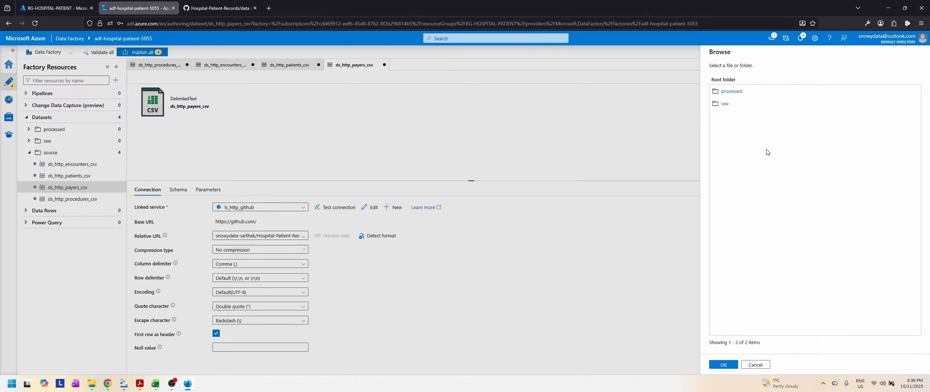
{"action": "left_click", "coordinate": [724, 104]}
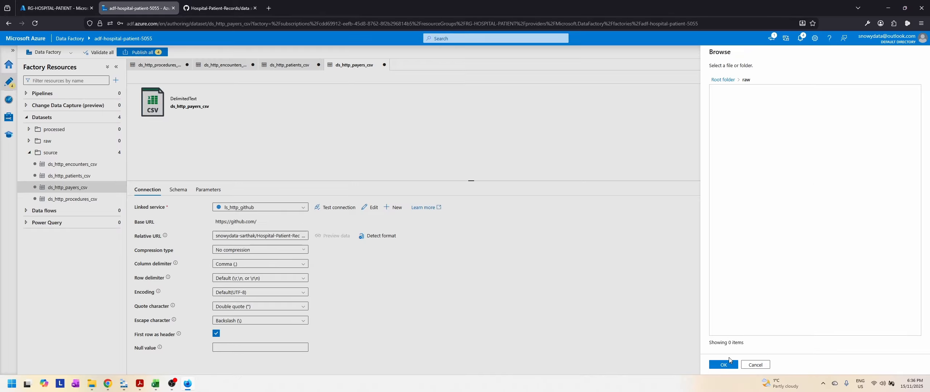
{"action": "left_click", "coordinate": [724, 365]}
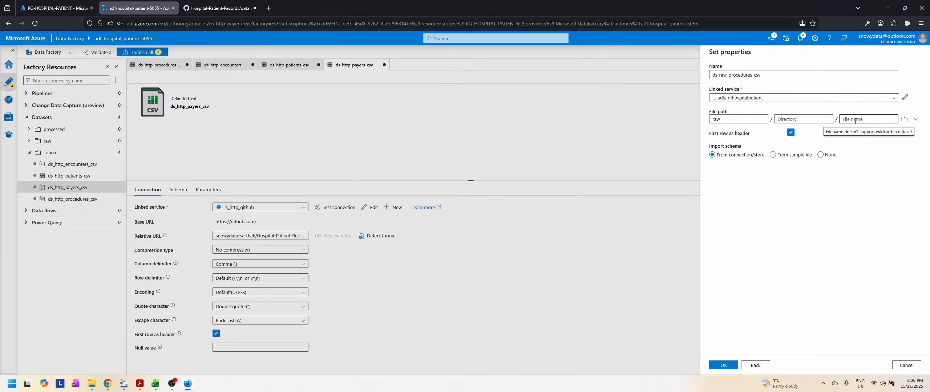
{"action": "left_click", "coordinate": [855, 120]}
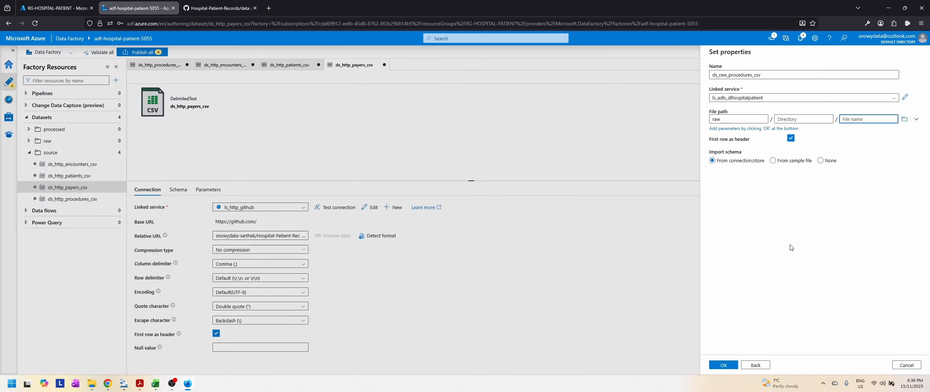
{"action": "type", "text": "procedures.csv"}
{"action": "left_click", "coordinate": [821, 161]}
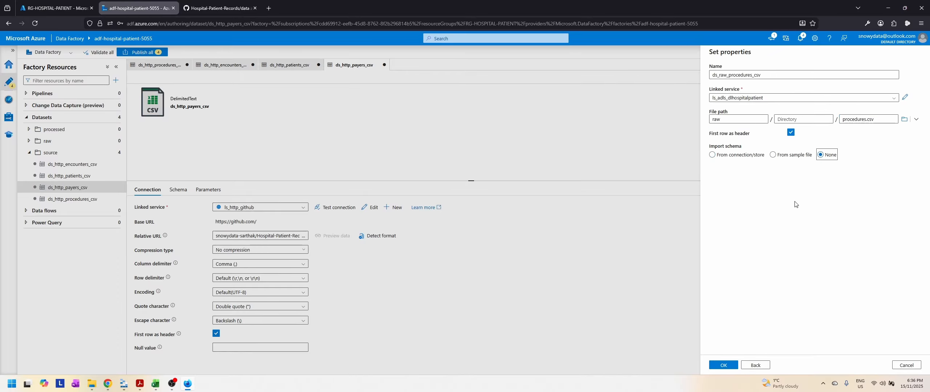
{"action": "left_click", "coordinate": [723, 365]}
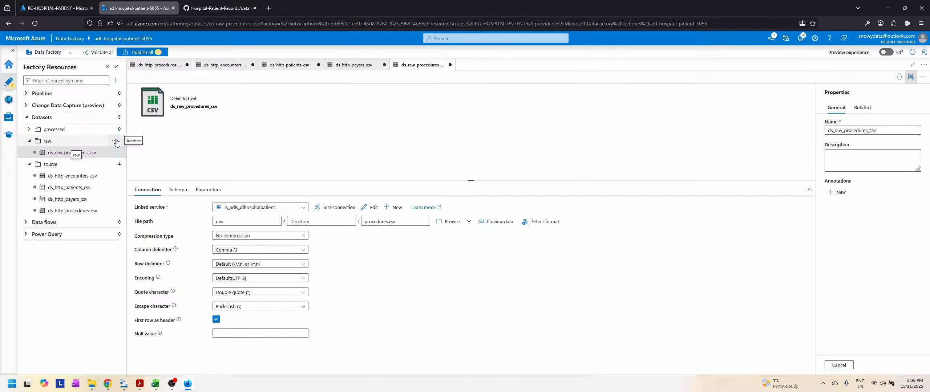
Step: Start a second dataset in the raw folder, using Azure Data Lake Storage Gen2 and the DelimitedText format
{"action": "left_click", "coordinate": [116, 141]}
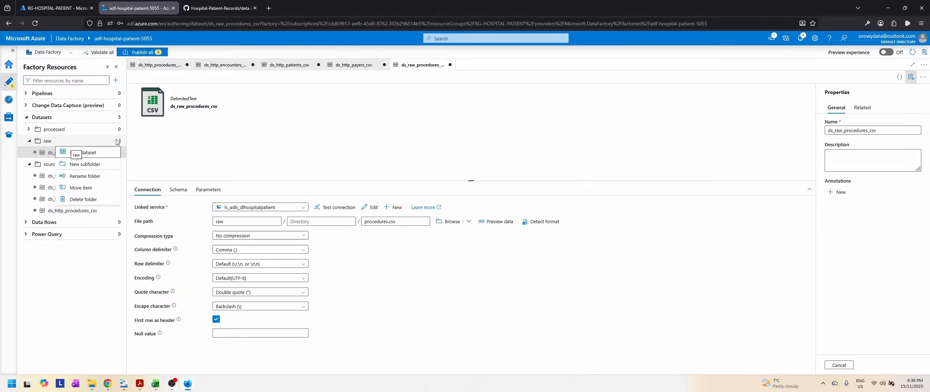
{"action": "left_click", "coordinate": [91, 154]}
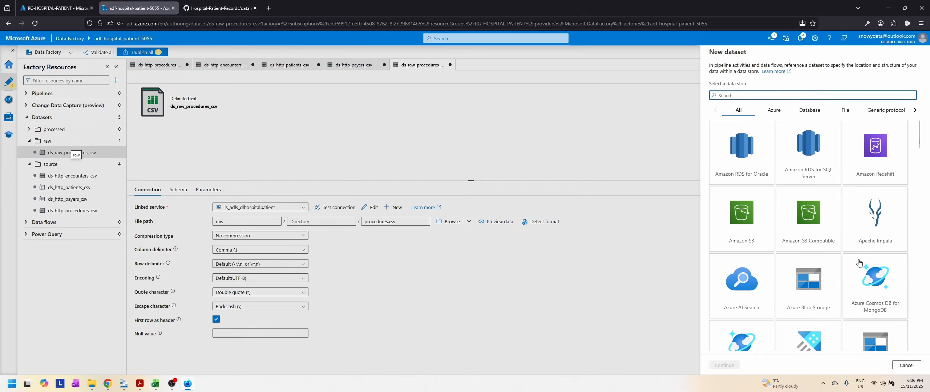
{"action": "left_click", "coordinate": [775, 110]}
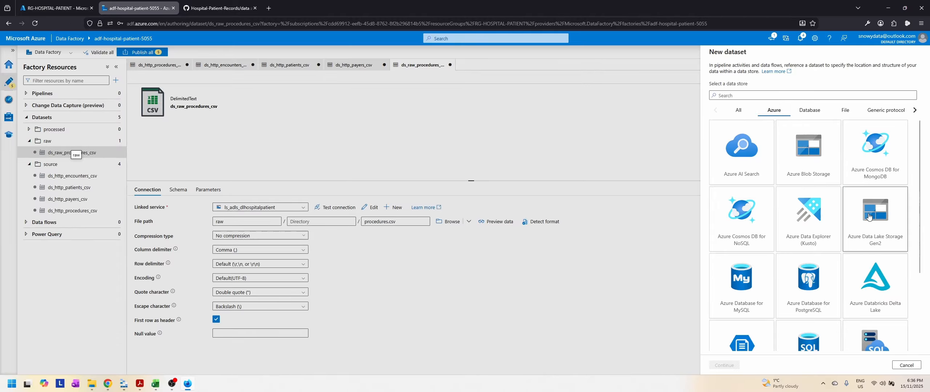
{"action": "left_click", "coordinate": [868, 217]}
{"action": "left_click", "coordinate": [725, 365]}
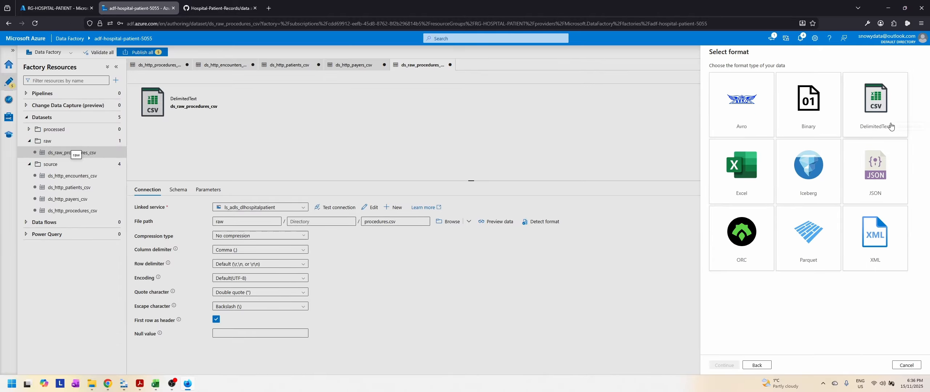
{"action": "left_click", "coordinate": [876, 109]}
{"action": "left_click", "coordinate": [725, 366]}
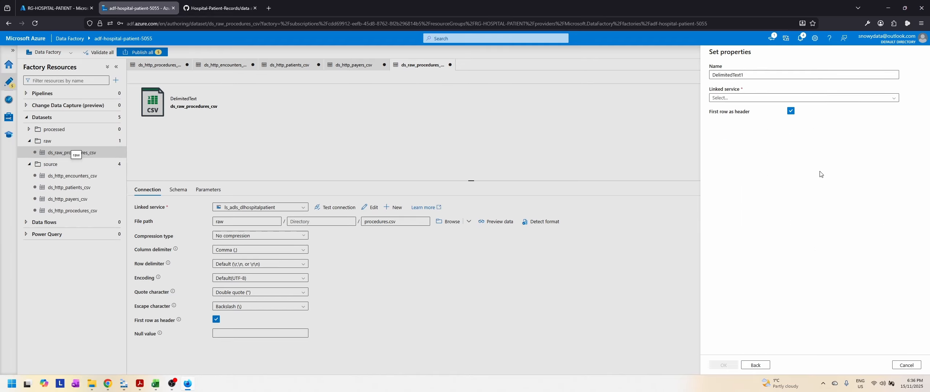
Step: Name the dataset ds_raw_encounters_csv and assign the linked service ls_adls_dlhospitalpatient
{"action": "double_click", "coordinate": [727, 75]}
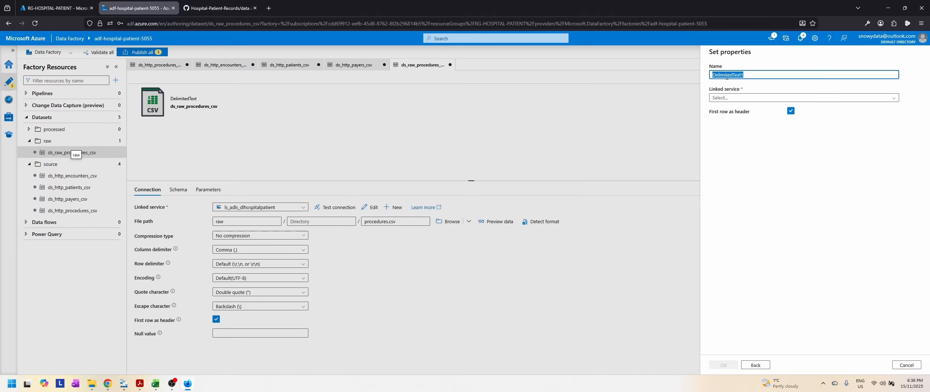
{"action": "type", "text": "ds_raw_encounters_csv"}
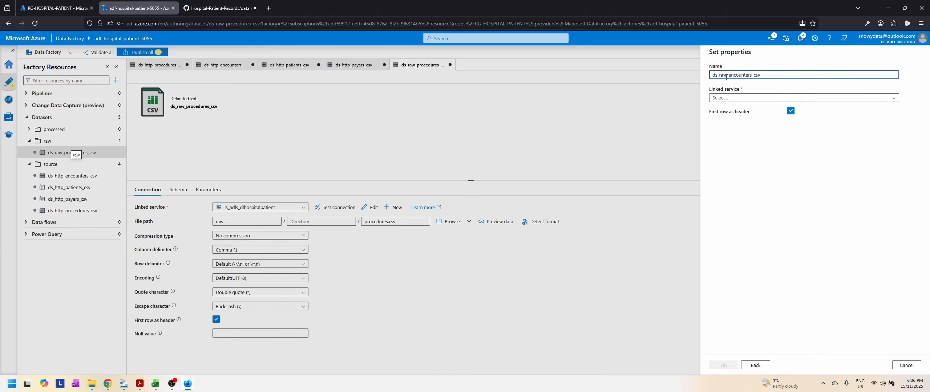
{"action": "left_click", "coordinate": [749, 98]}
{"action": "left_click", "coordinate": [747, 134]}
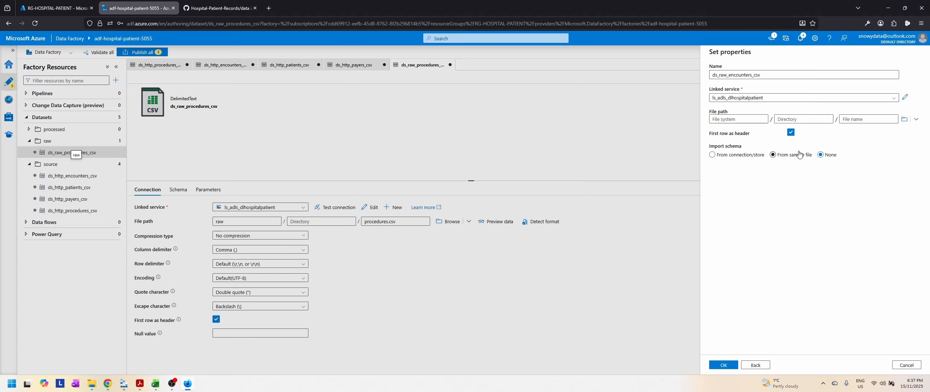
Step: Point the file path to encounters.csv in the raw container, set schema import to None, and create the encounters dataset
{"action": "left_click", "coordinate": [905, 120]}
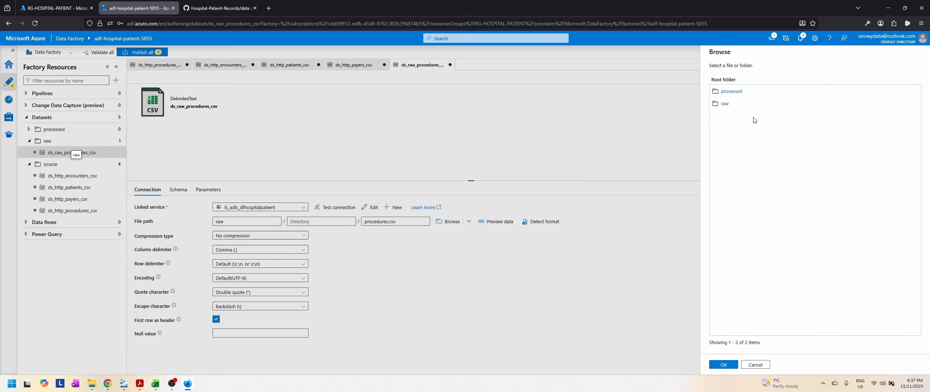
{"action": "double_click", "coordinate": [725, 108]}
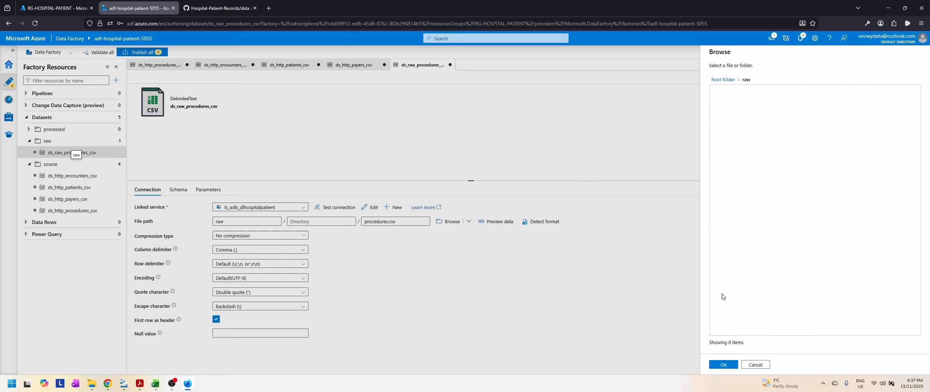
{"action": "left_click", "coordinate": [724, 365]}
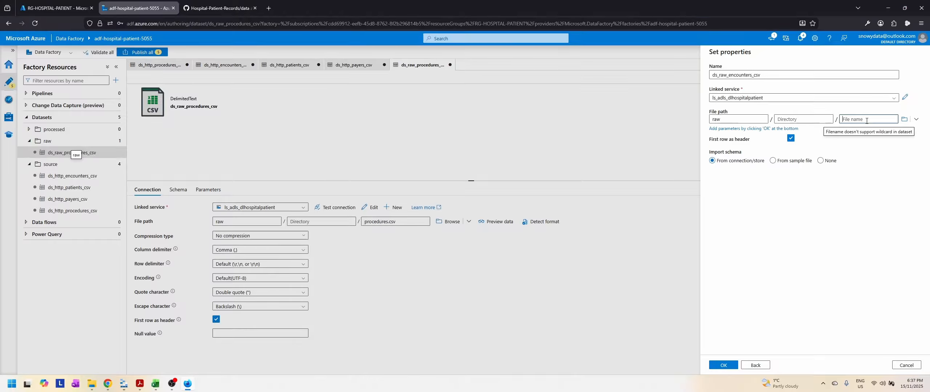
{"action": "left_click", "coordinate": [866, 120]}
{"action": "type", "text": "encounters.csv"}
{"action": "left_click", "coordinate": [821, 161]}
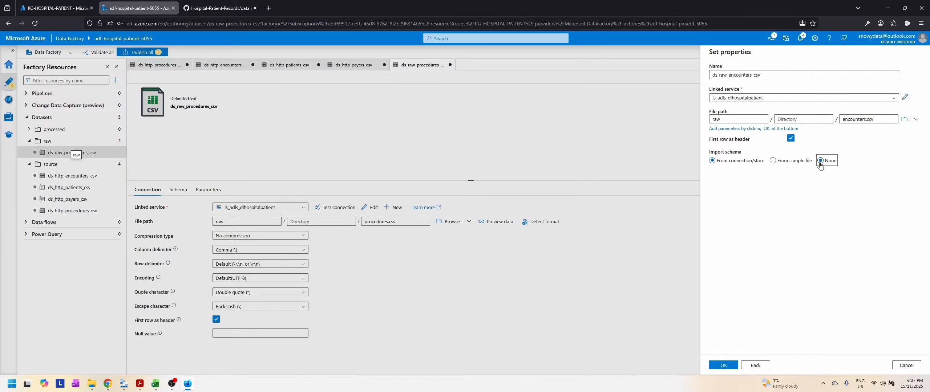
{"action": "left_click", "coordinate": [724, 365]}
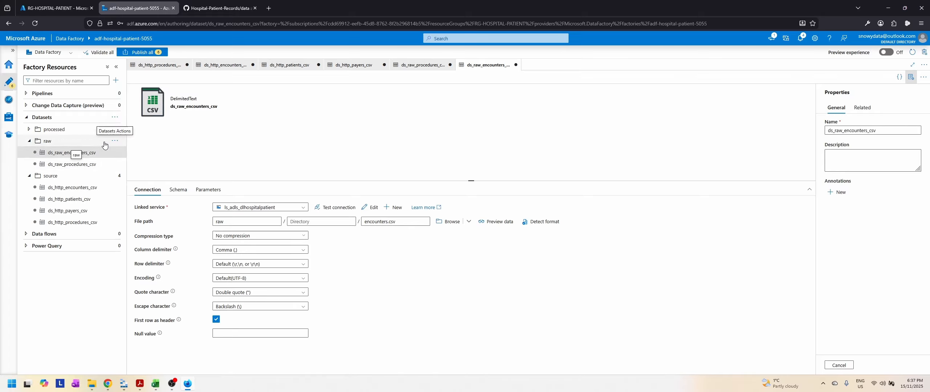
Step: Start a third dataset in the raw folder with Azure Data Lake Storage Gen2 as the store and DelimitedText as the format
{"action": "left_click", "coordinate": [114, 141]}
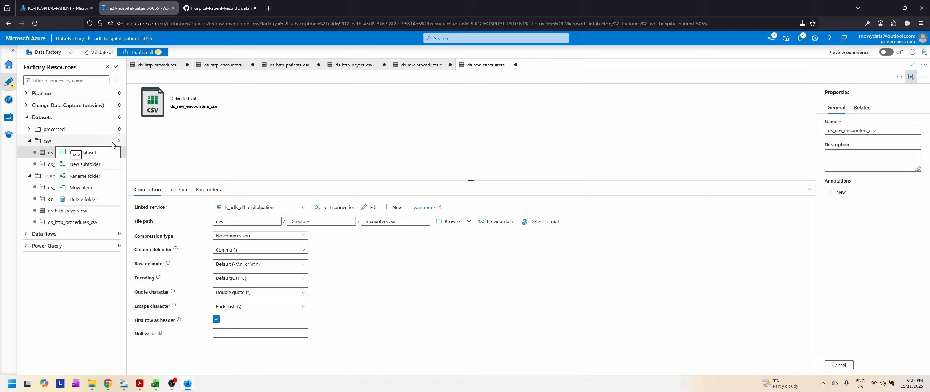
{"action": "left_click", "coordinate": [96, 156]}
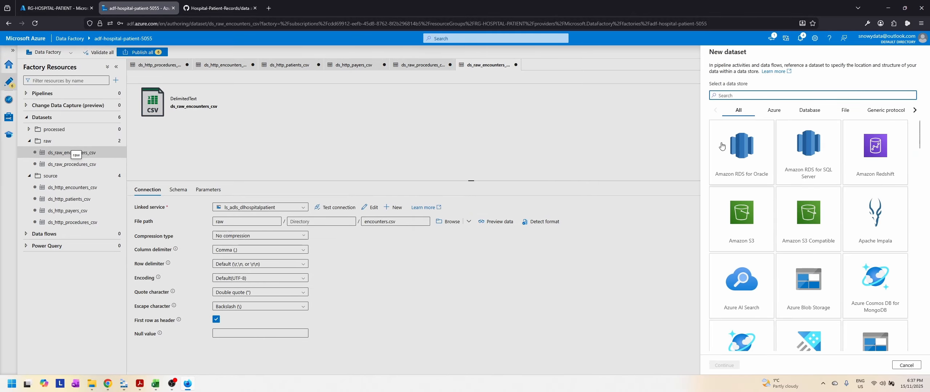
{"action": "left_click", "coordinate": [774, 110]}
{"action": "left_click", "coordinate": [875, 218]}
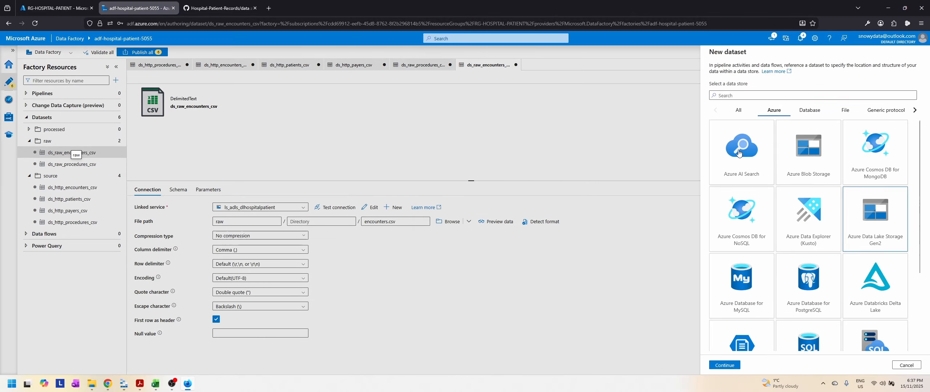
{"action": "left_click", "coordinate": [733, 365]}
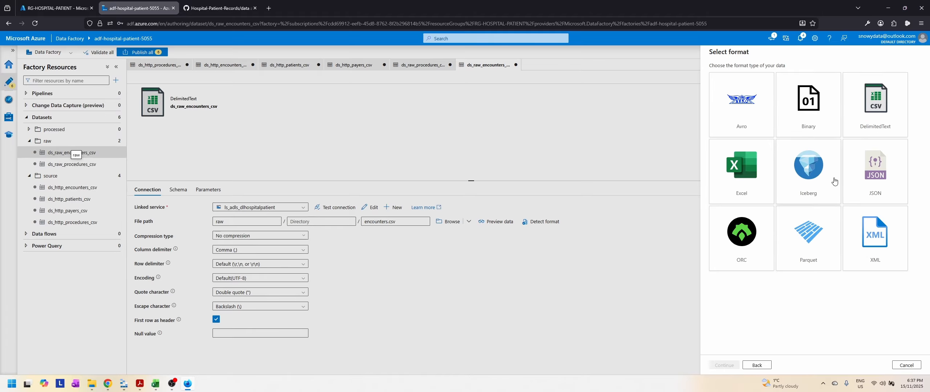
{"action": "left_click", "coordinate": [876, 106]}
{"action": "left_click", "coordinate": [724, 365]}
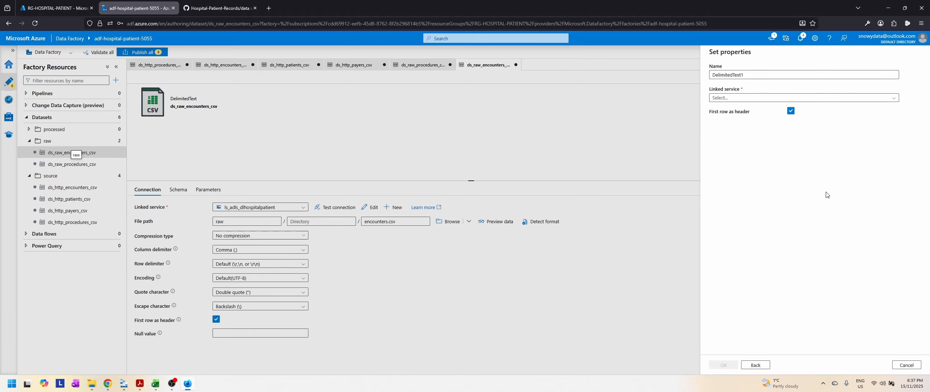
Step: Name the dataset ds_raw_patients_csv and assign the linked service ls_adls_dlhospitalpatient
{"action": "left_click_drag", "start_coordinate": [763, 75], "coordinate": [688, 76]}
{"action": "type", "text": "ds"}
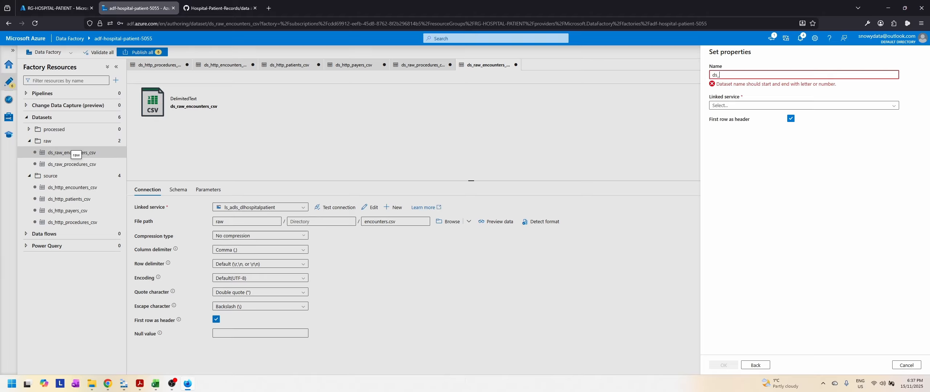
{"action": "type", "text": "_raw"}
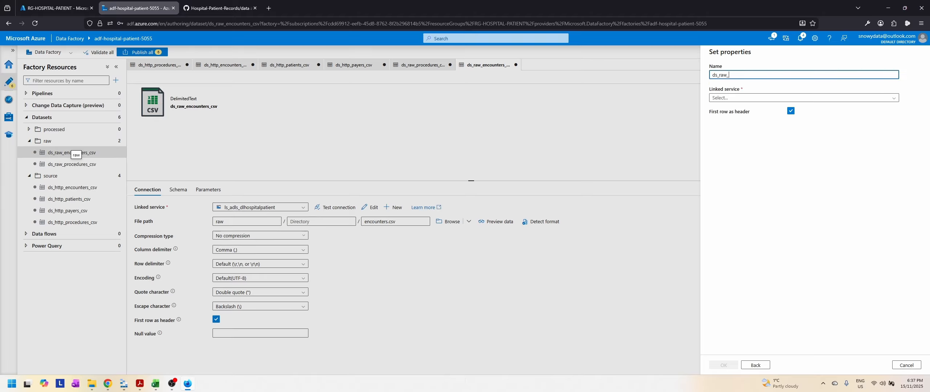
{"action": "type", "text": "_ap"}
{"action": "key", "text": "BackSpace"}
{"action": "key", "text": "BackSpace"}
{"action": "type", "text": "patients"}
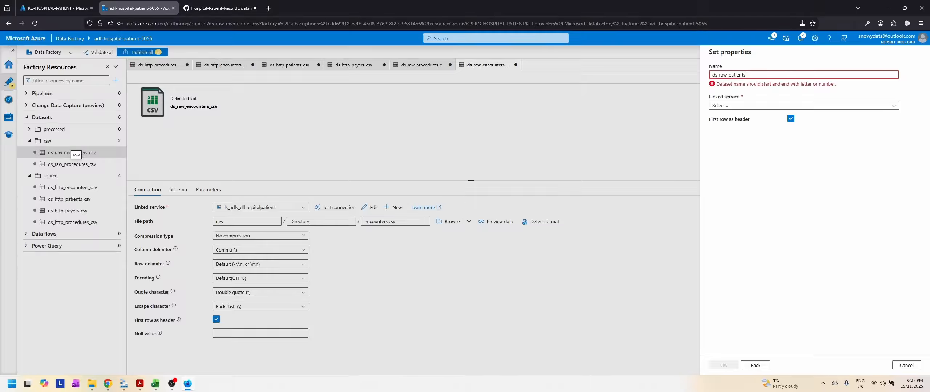
{"action": "type", "text": "_csv"}
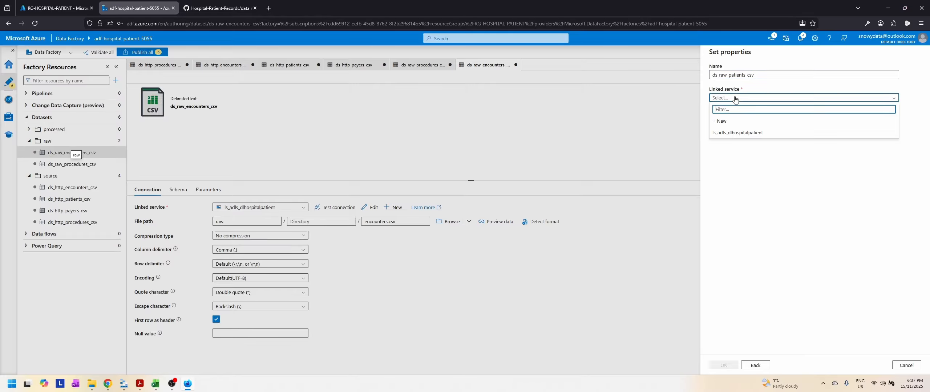
{"action": "left_click", "coordinate": [739, 133]}
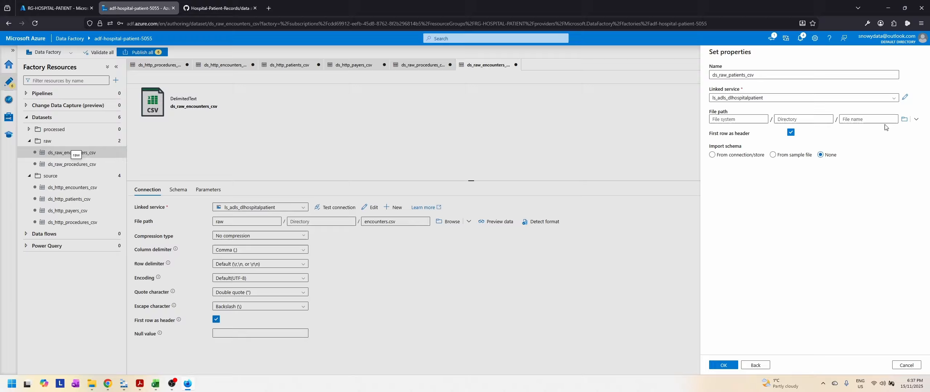
Step: Point the file path to patients.csv in the raw container, set schema import to None, and create the patients dataset
{"action": "left_click", "coordinate": [905, 120]}
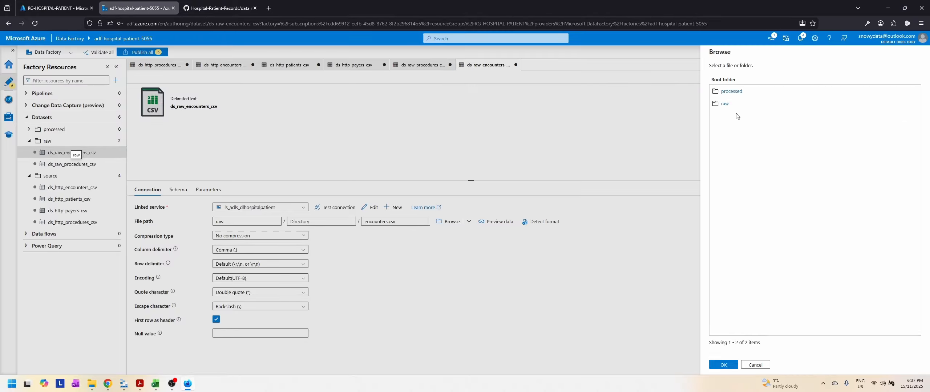
{"action": "double_click", "coordinate": [737, 105]}
{"action": "left_click", "coordinate": [723, 364]}
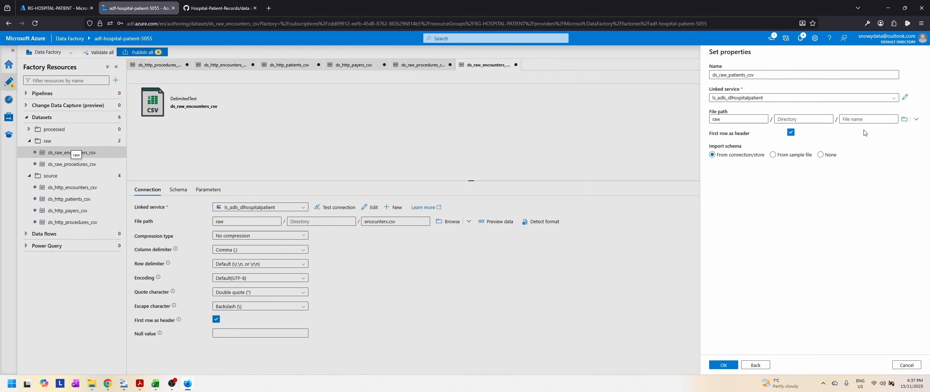
{"action": "left_click", "coordinate": [868, 119]}
{"action": "type", "text": "patients.csv"}
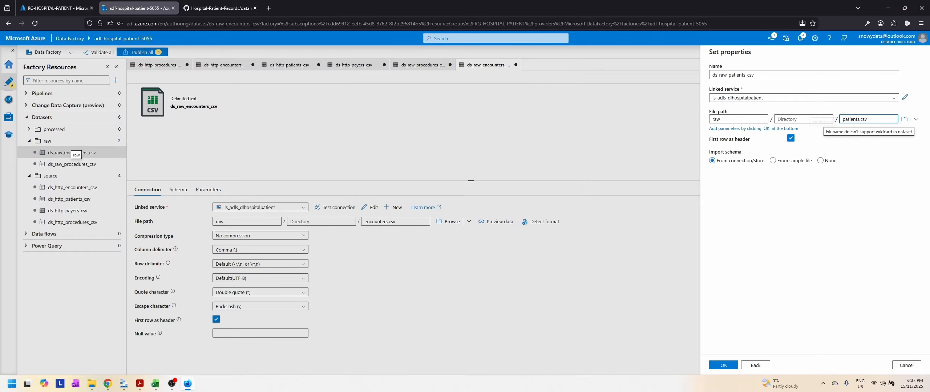
{"action": "left_click", "coordinate": [820, 160]}
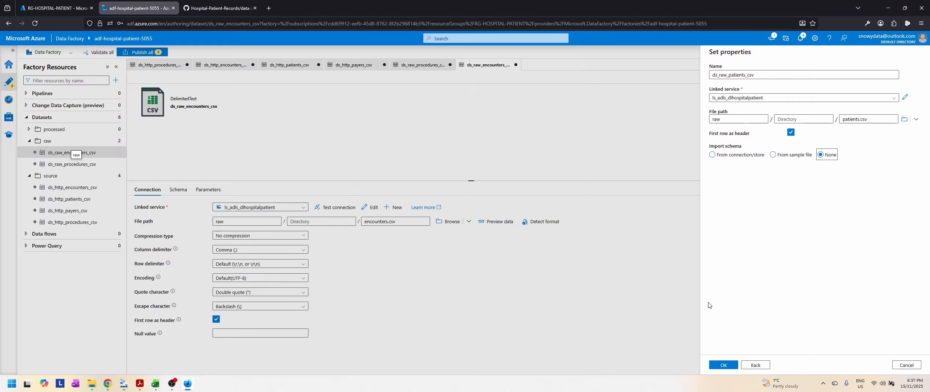
{"action": "left_click", "coordinate": [723, 366]}
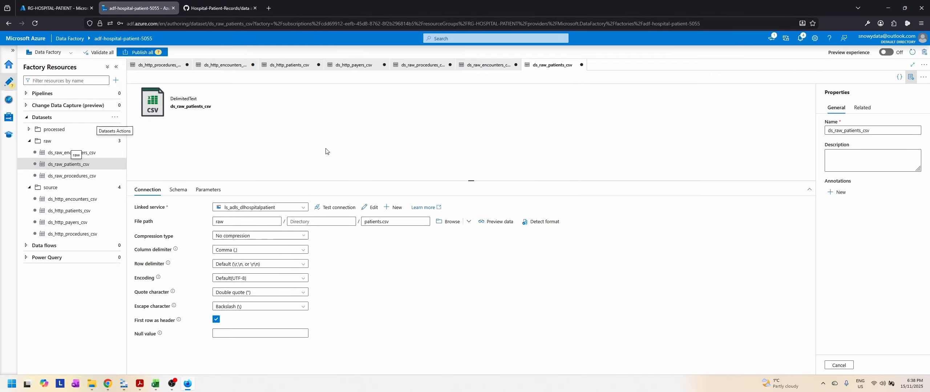
Step: Start a fourth dataset in the raw folder, using Azure Data Lake Storage Gen2 and the DelimitedText format
{"action": "left_click", "coordinate": [115, 141]}
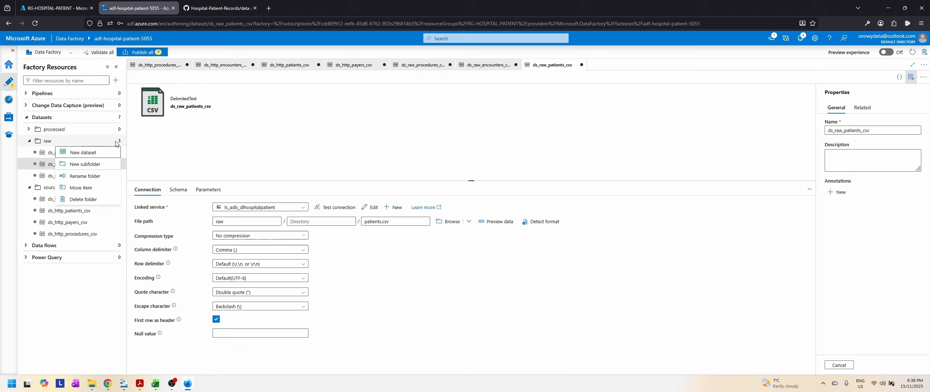
{"action": "left_click", "coordinate": [97, 154]}
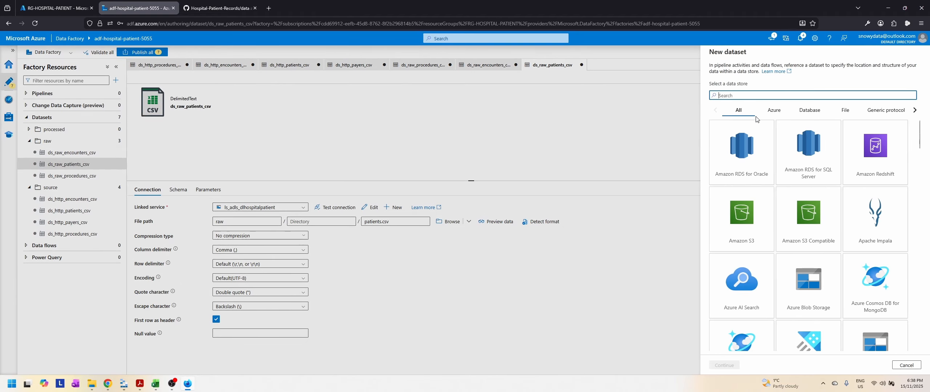
{"action": "left_click", "coordinate": [773, 111]}
{"action": "left_click", "coordinate": [906, 222]}
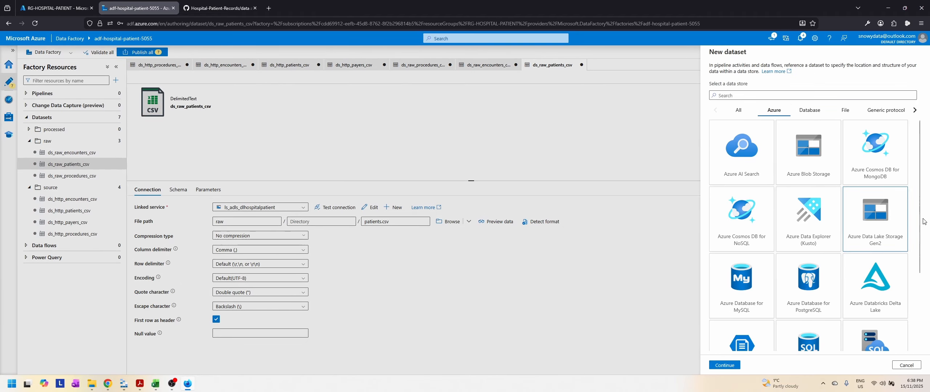
{"action": "left_click", "coordinate": [725, 365]}
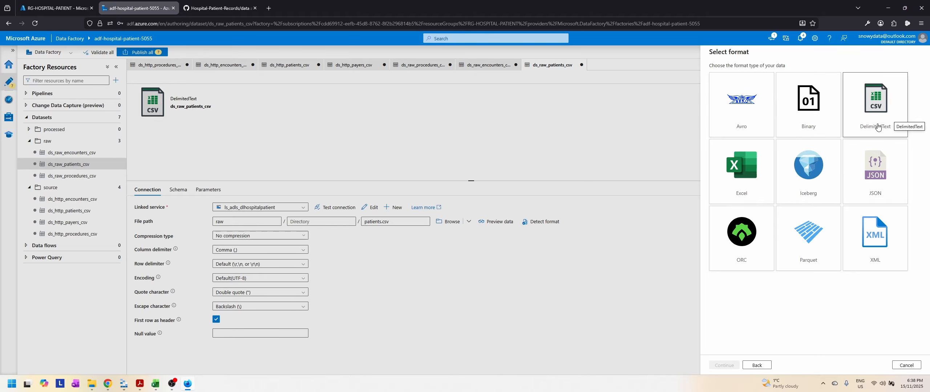
{"action": "left_click", "coordinate": [877, 127]}
{"action": "left_click", "coordinate": [724, 365]}
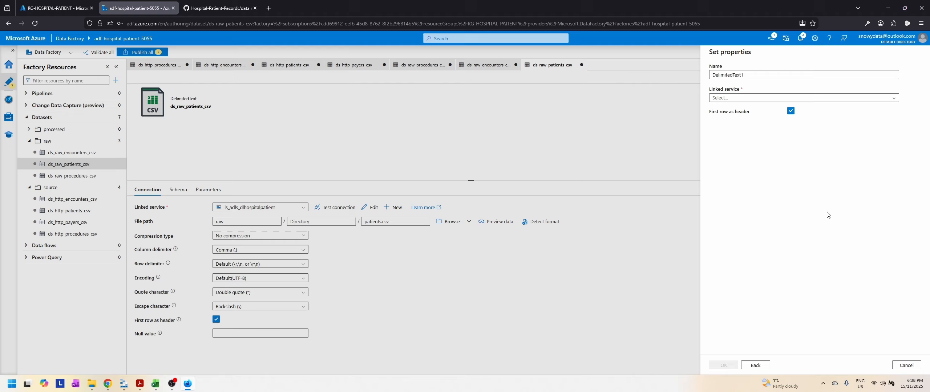
Step: Name the dataset ds_raw_payers_csv and assign the linked service ls_adls_dlhospitalpatient
{"action": "double_click", "coordinate": [785, 76]}
{"action": "type", "text": "ds"}
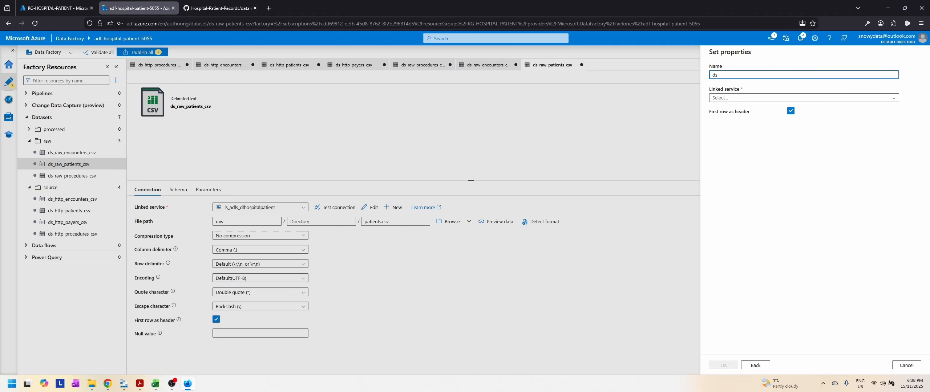
{"action": "type", "text": "_"}
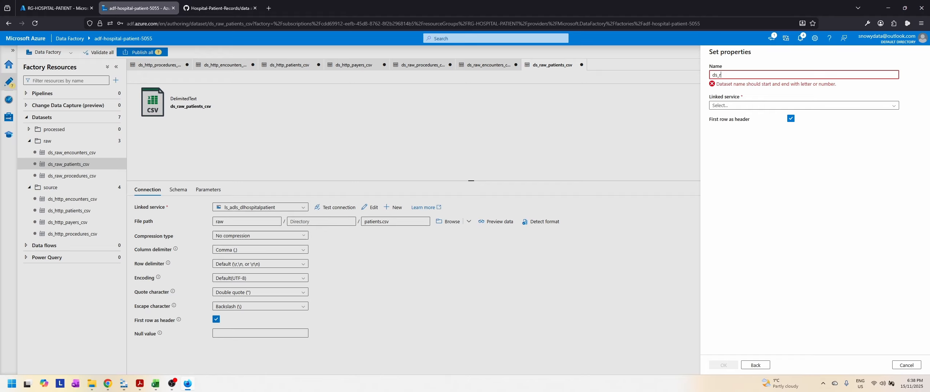
{"action": "type", "text": "raw_pay"}
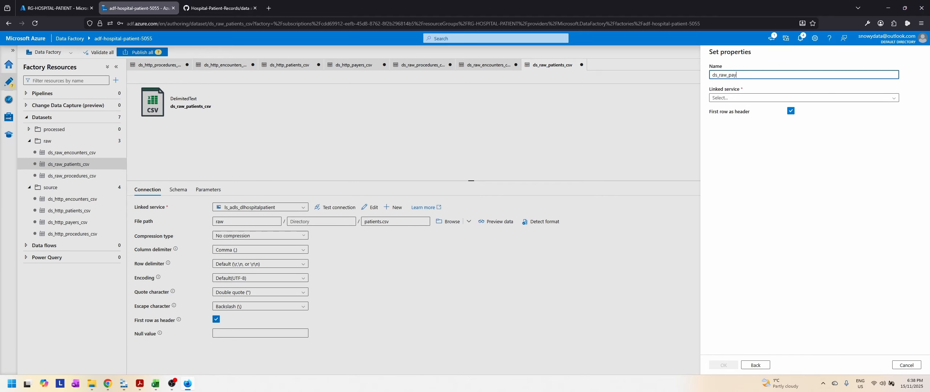
{"action": "type", "text": "ers_csv"}
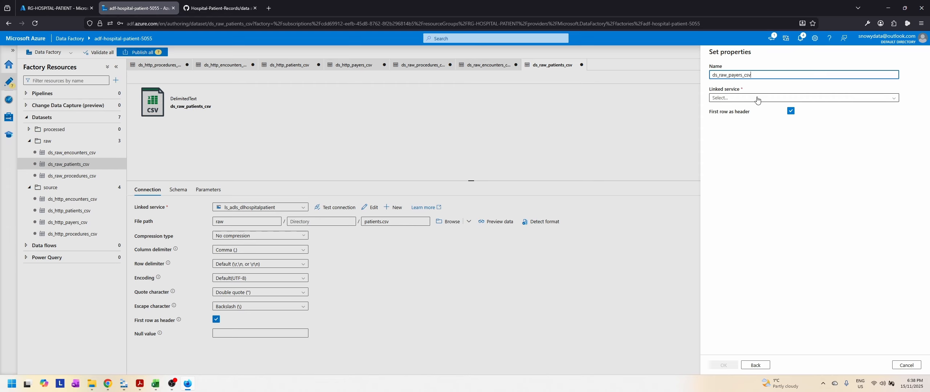
{"action": "left_click", "coordinate": [792, 98]}
{"action": "left_click", "coordinate": [786, 135]}
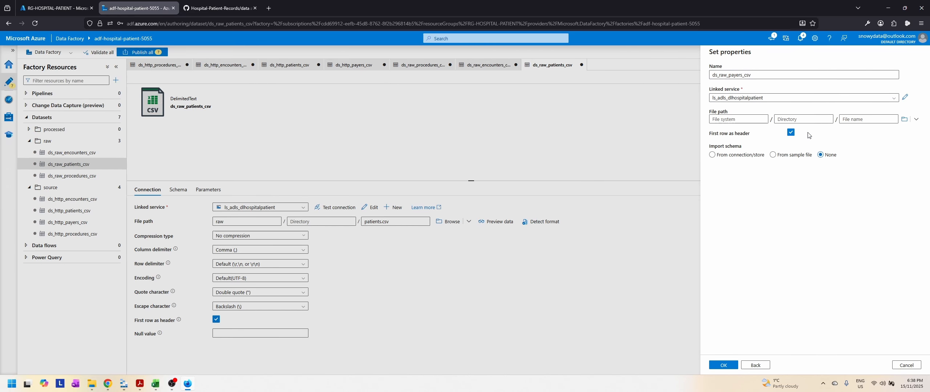
Step: Point the file path to payers.csv in the raw container, set schema import to None, and create the payers dataset
{"action": "left_click", "coordinate": [904, 119]}
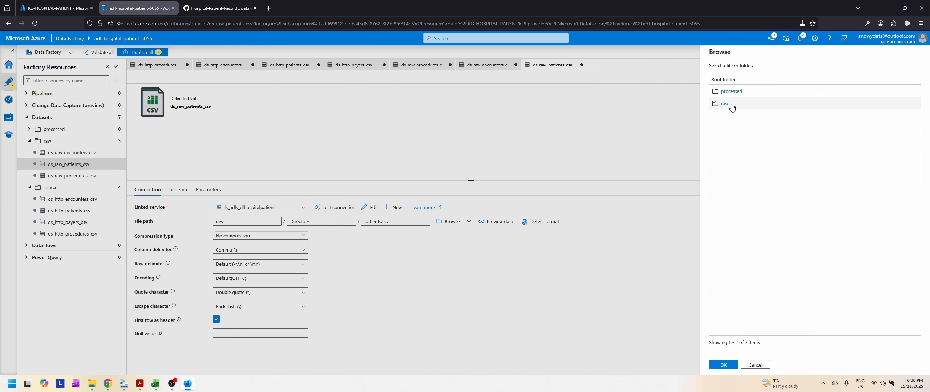
{"action": "left_click", "coordinate": [731, 367]}
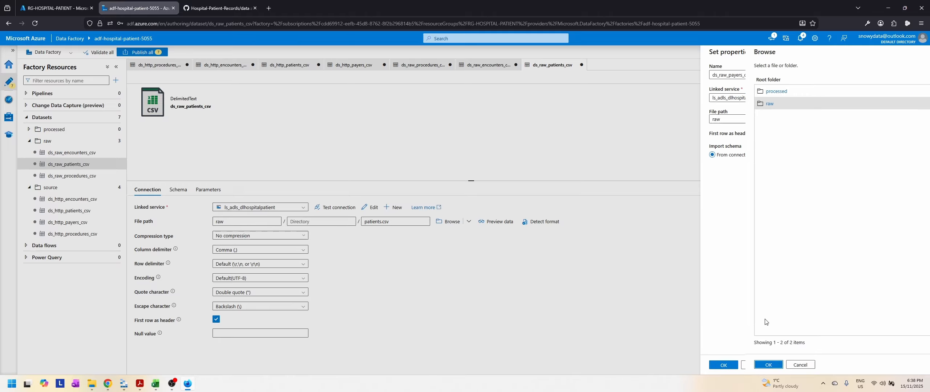
{"action": "left_click", "coordinate": [862, 120]}
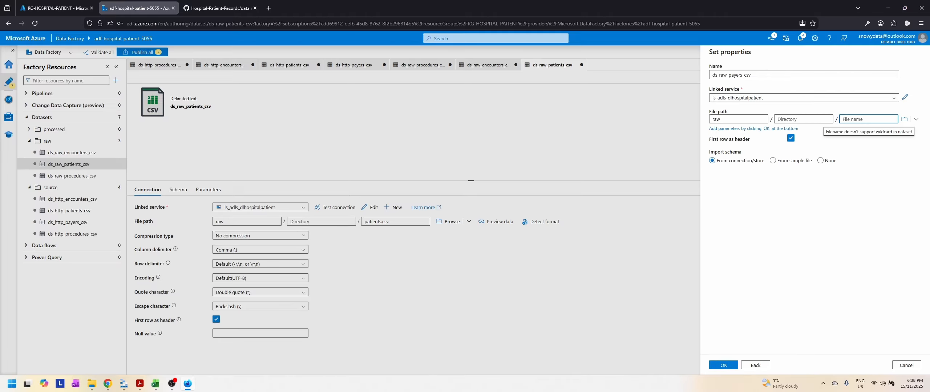
{"action": "type", "text": "payers.csv"}
{"action": "left_click", "coordinate": [724, 365]}
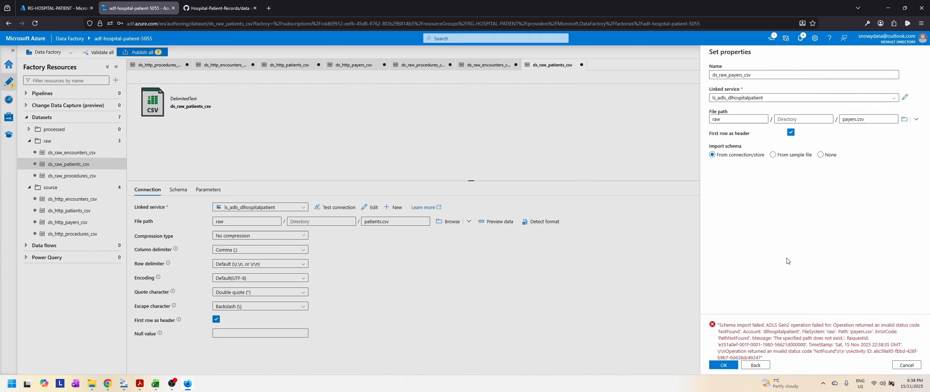
{"action": "left_click", "coordinate": [839, 156]}
{"action": "left_click", "coordinate": [721, 365]}
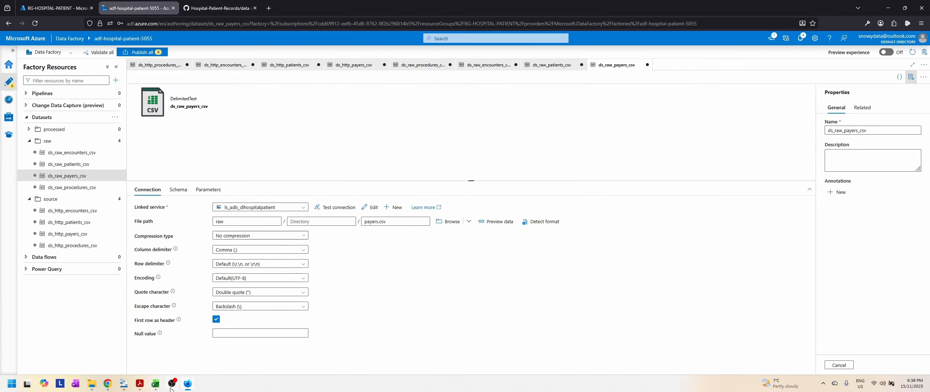
Step: Switch to Slides.pdf in Acrobat to review the Data Ingestion diagram from HTTP to Azure Data Lake, and return to Data Factory
{"action": "mouse_move", "coordinate": [188, 390]}
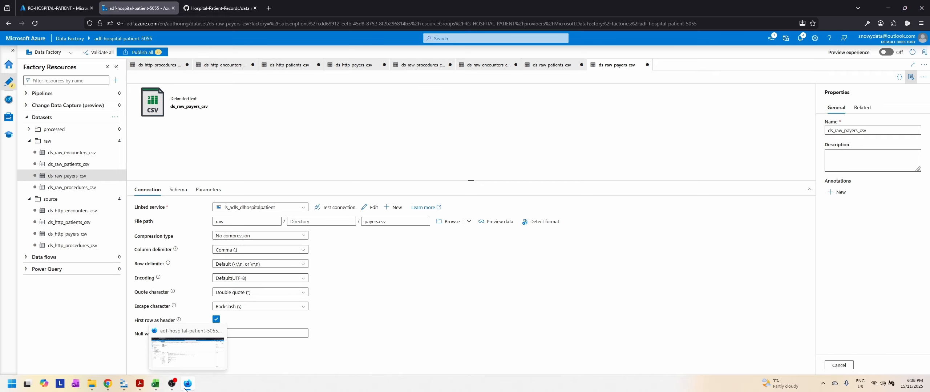
{"action": "left_click", "coordinate": [139, 384]}
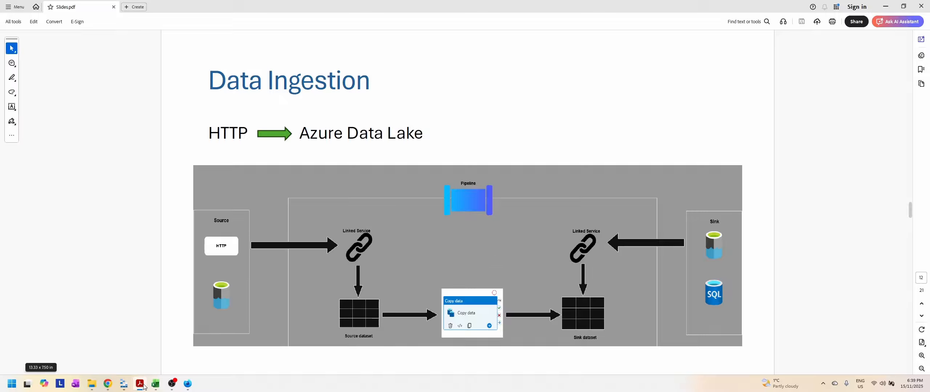
{"action": "mouse_move", "coordinate": [144, 386]}
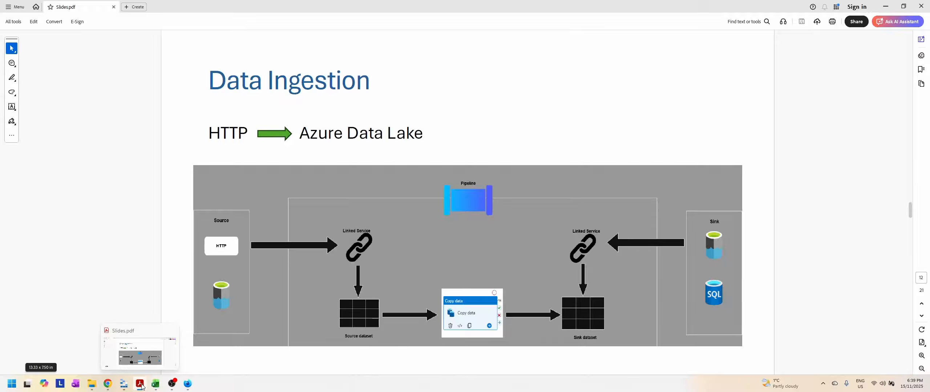
{"action": "left_click", "coordinate": [142, 386]}
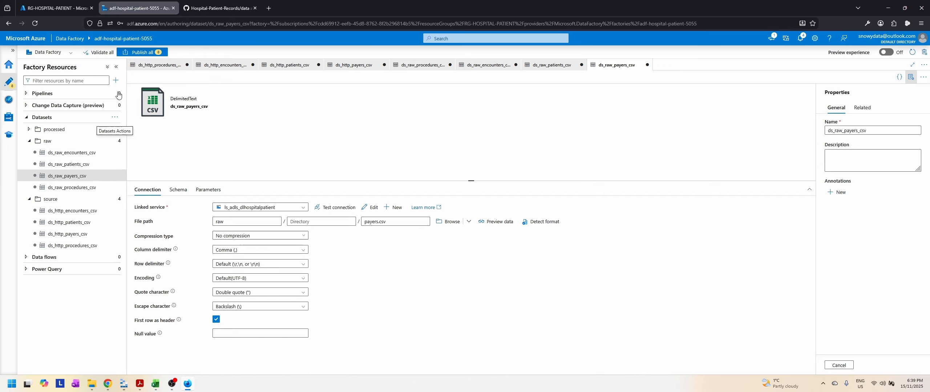
Step: Publish all pending dataset changes to the factory and collapse the raw and source dataset folders
{"action": "left_click", "coordinate": [157, 53]}
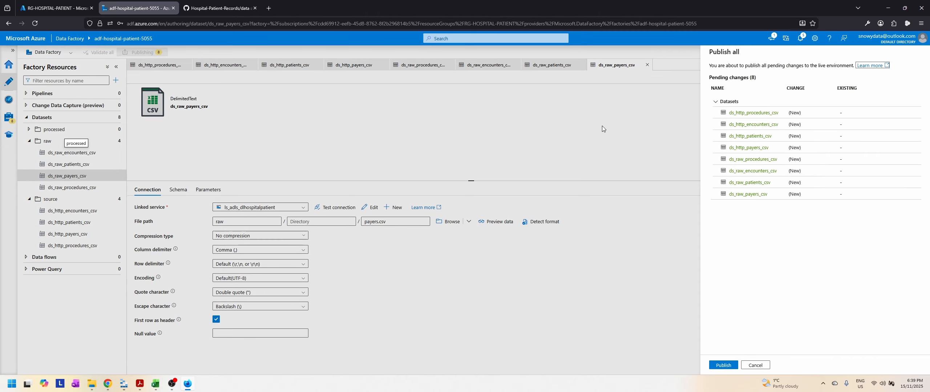
{"action": "left_click", "coordinate": [723, 366]}
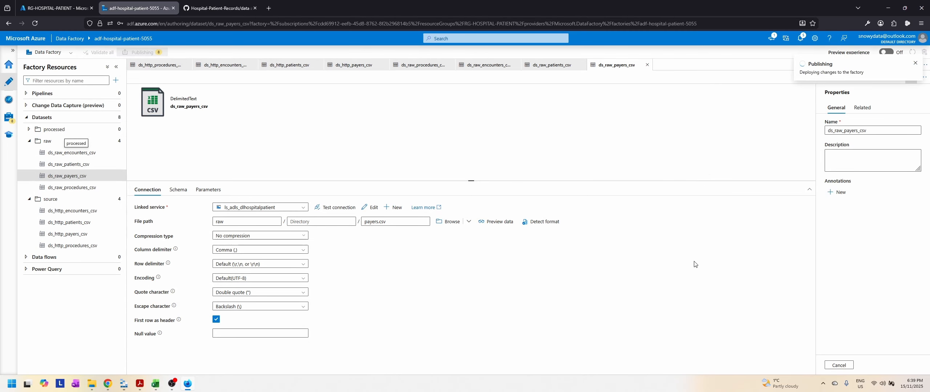
{"action": "left_click", "coordinate": [29, 141]}
{"action": "left_click", "coordinate": [29, 153]}
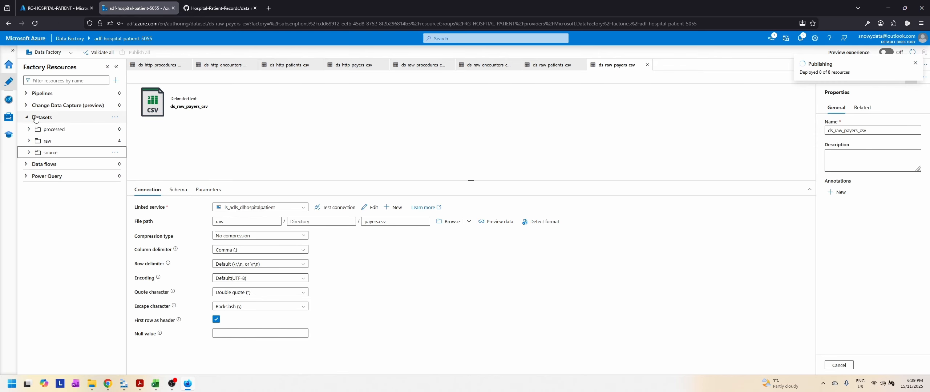
Step: Create a folder named Ingest under Pipelines in the factory resources
{"action": "left_click", "coordinate": [25, 95]}
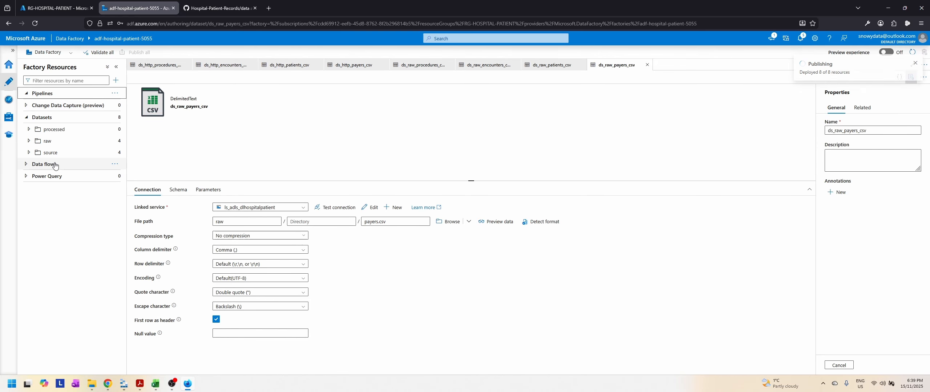
{"action": "left_click", "coordinate": [116, 93]}
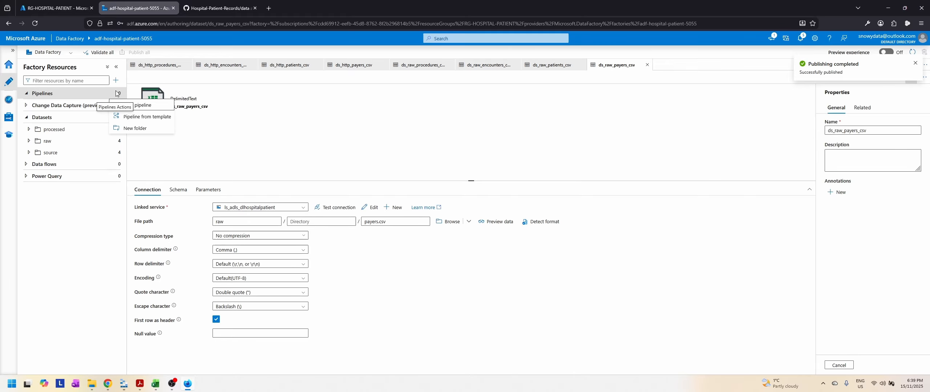
{"action": "left_click", "coordinate": [135, 128]}
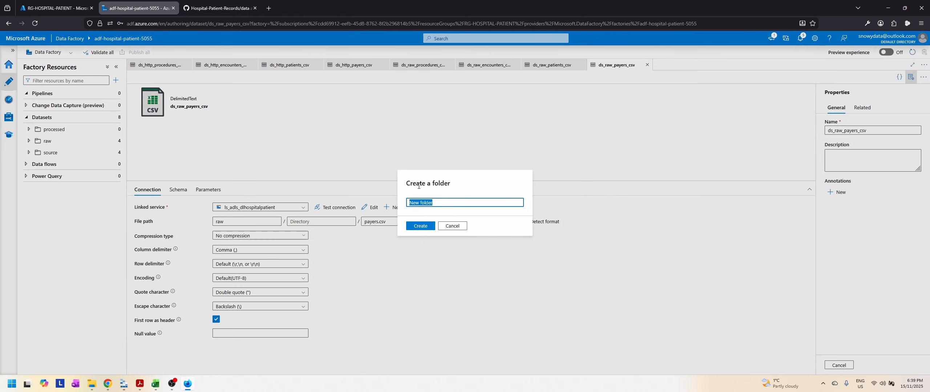
{"action": "type", "text": "Ingest"}
{"action": "left_click", "coordinate": [423, 227]}
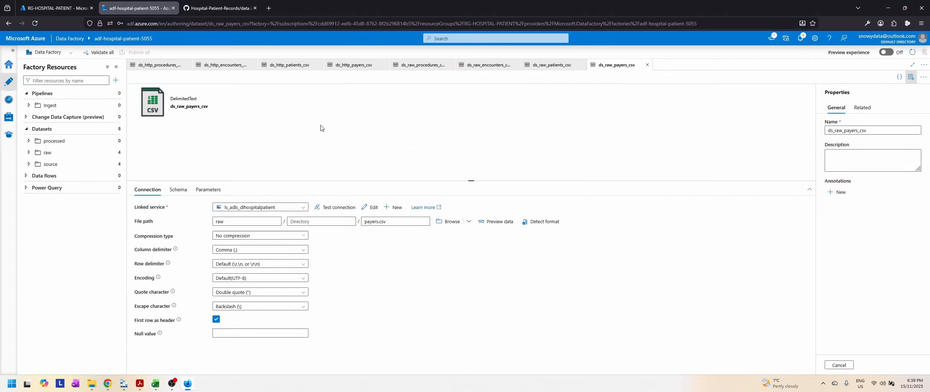
Step: Create a second pipeline folder named Transform
{"action": "left_click", "coordinate": [115, 94]}
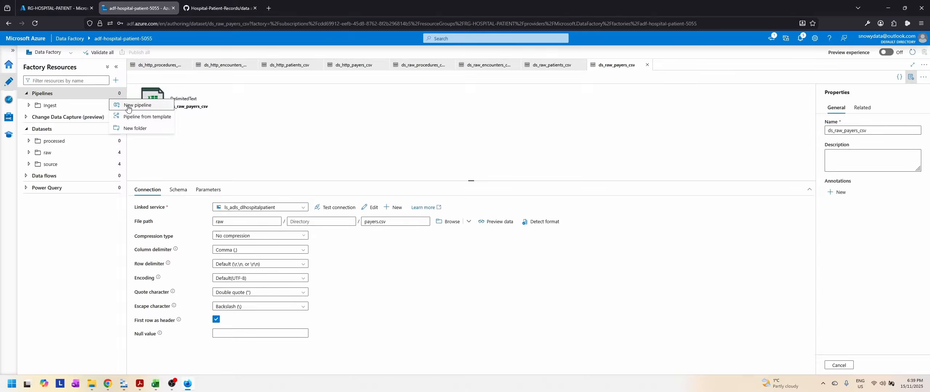
{"action": "left_click", "coordinate": [133, 129]}
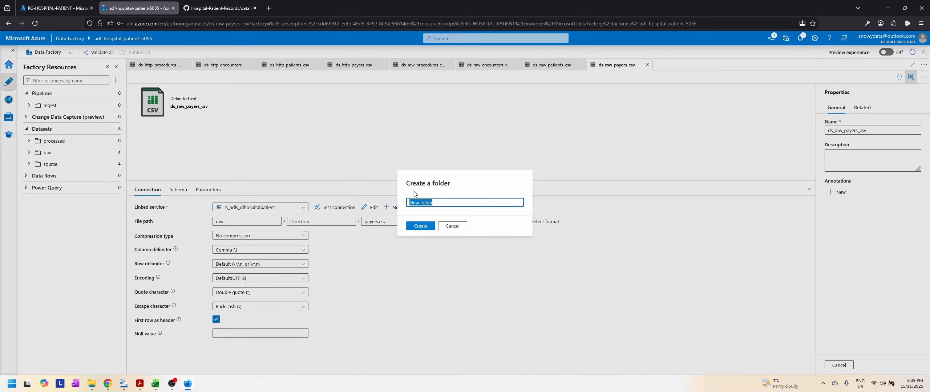
{"action": "type", "text": "Transform"}
{"action": "left_click", "coordinate": [421, 227]}
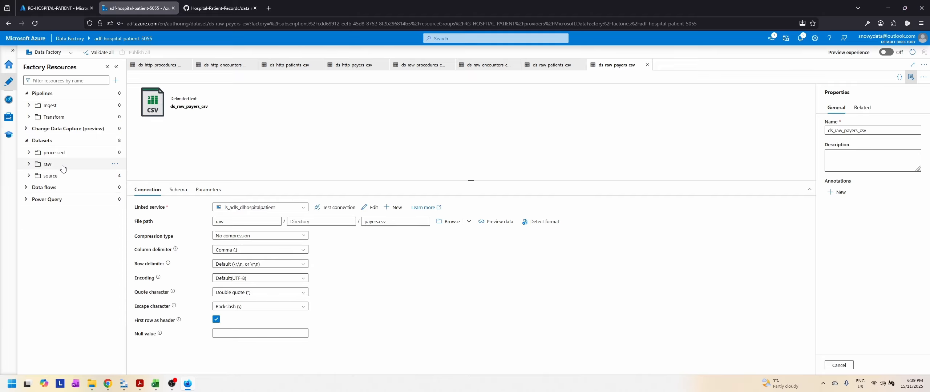
Step: Create a new pipeline inside the Ingest folder
{"action": "left_click", "coordinate": [29, 105]}
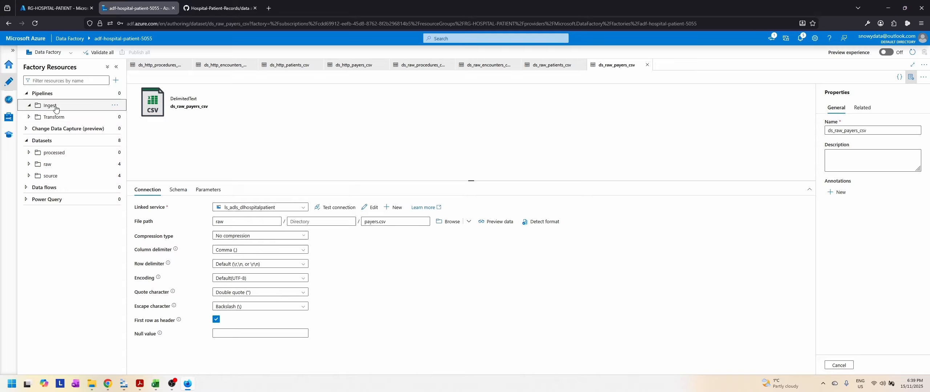
{"action": "left_click", "coordinate": [115, 105]}
{"action": "left_click", "coordinate": [94, 115]}
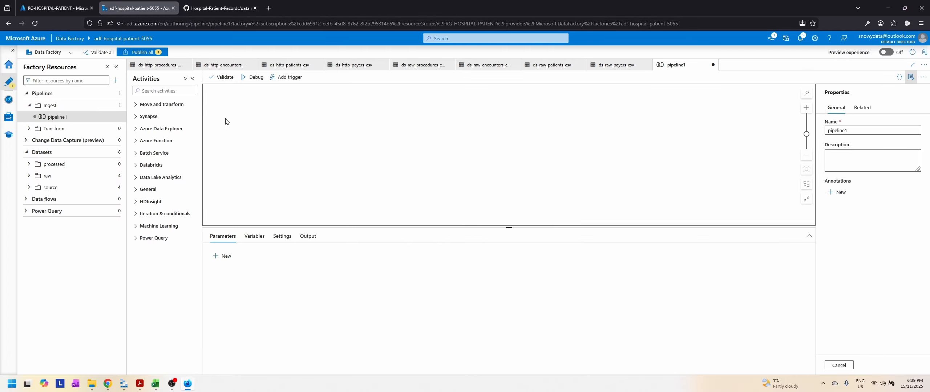
Step: Search the activities for copy and add a Copy data activity to the pipeline canvas
{"action": "left_click", "coordinate": [146, 105]}
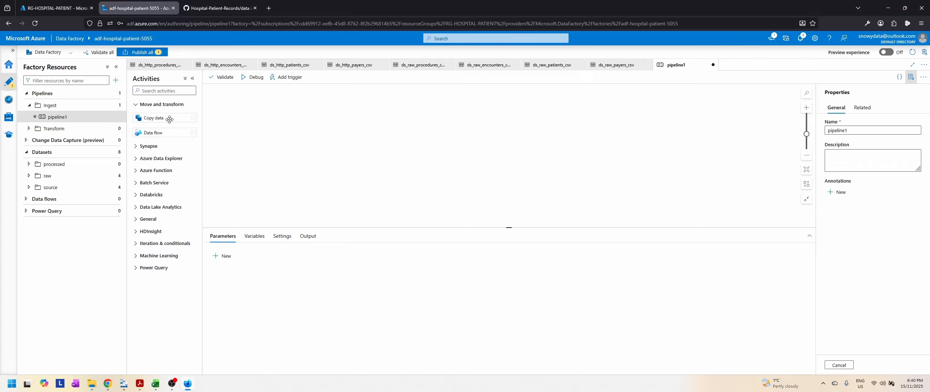
{"action": "left_click", "coordinate": [173, 91]}
{"action": "left_click", "coordinate": [173, 91]}
{"action": "type", "text": "copy"}
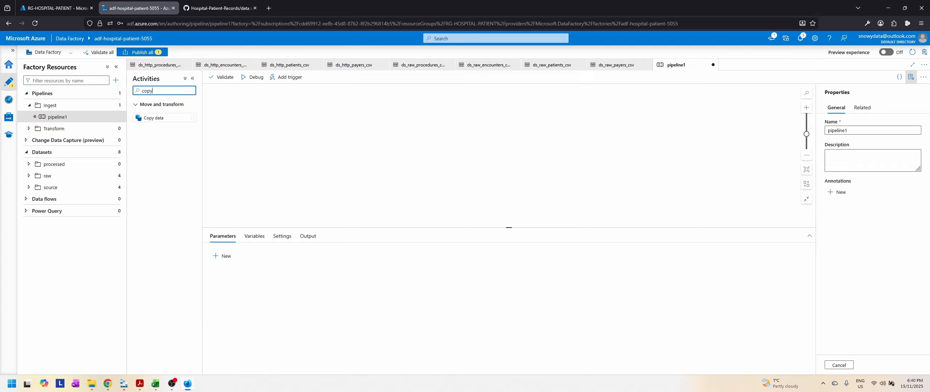
{"action": "left_click_drag", "start_coordinate": [151, 113], "coordinate": [461, 133]}
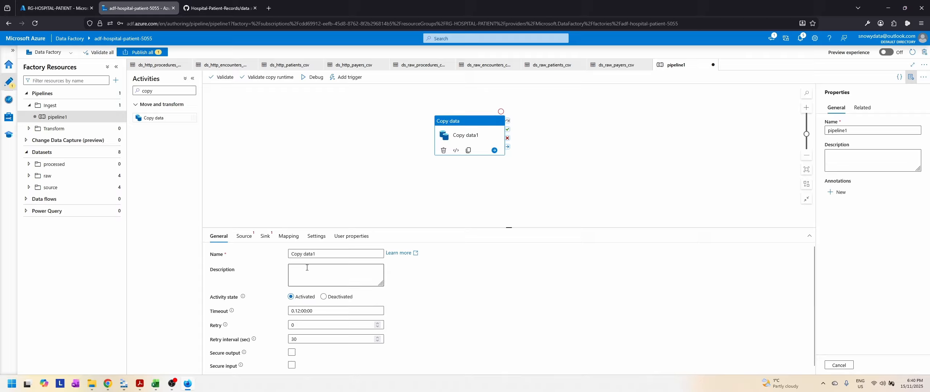
Step: Name the copy activity Copy Procedures data and review its general settings, including the timeout
{"action": "left_click", "coordinate": [332, 255]}
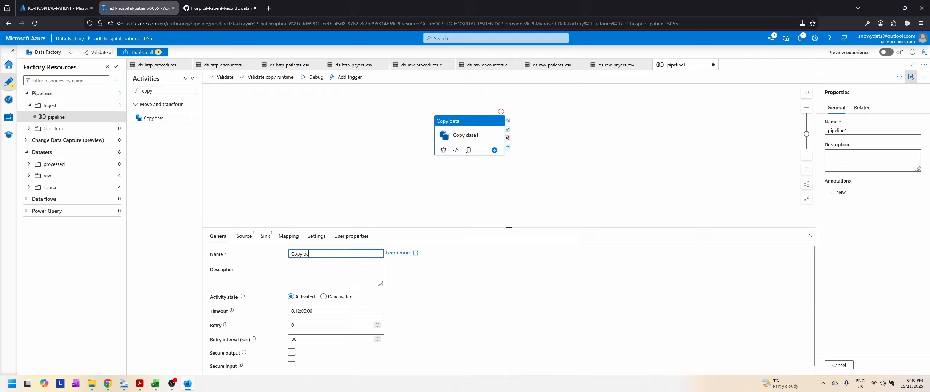
{"action": "type", "text": "Proc"}
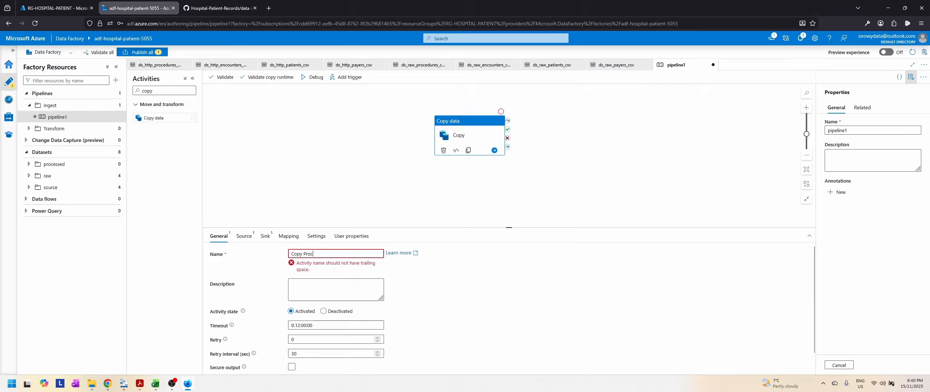
{"action": "type", "text": "edures "}
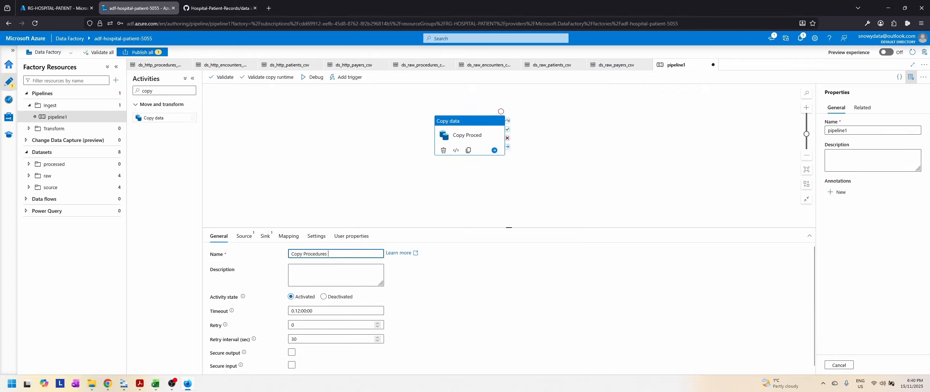
{"action": "type", "text": "data"}
{"action": "left_click", "coordinate": [245, 237]}
{"action": "left_click", "coordinate": [218, 237]}
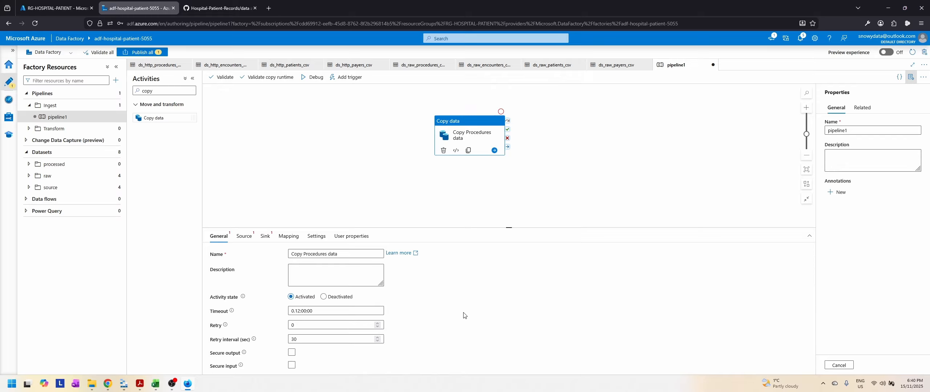
{"action": "mouse_move", "coordinate": [232, 312]}
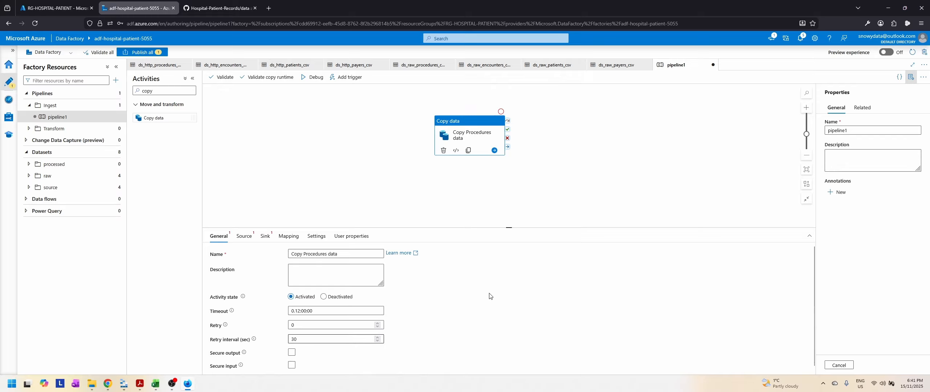
Step: Rename the pipeline pl_ingest_procedures in its properties
{"action": "left_click", "coordinate": [841, 130]}
{"action": "key", "text": "ctrl+a"}
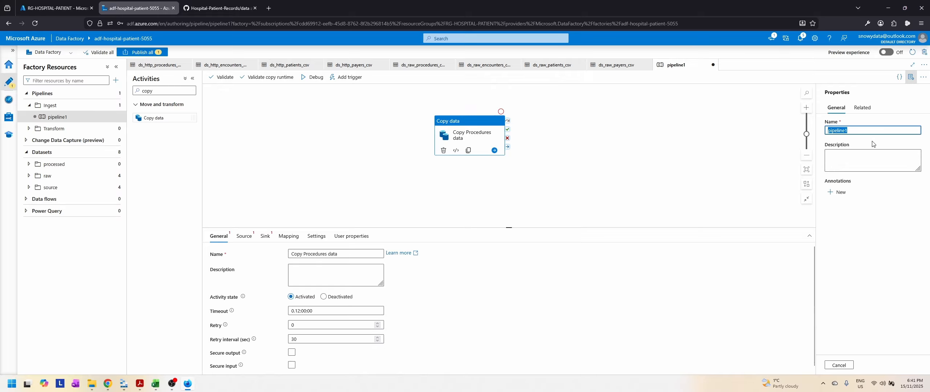
{"action": "type", "text": "procedures"}
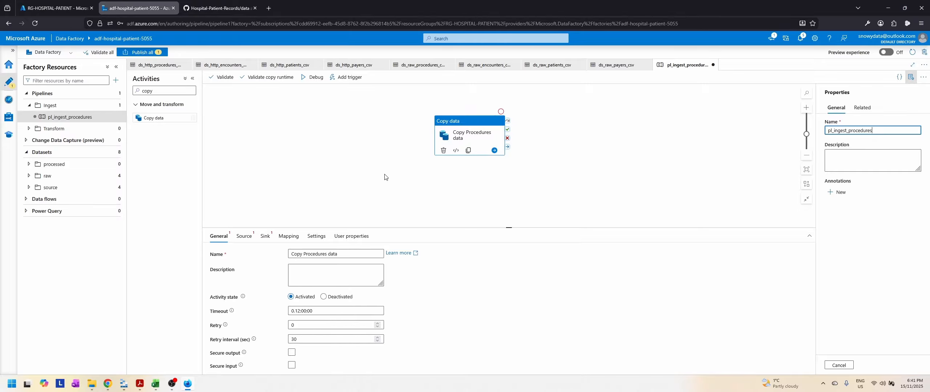
Step: Set the copy activity's source dataset to ds_http_procedures_csv and review the source options
{"action": "left_click", "coordinate": [244, 238]}
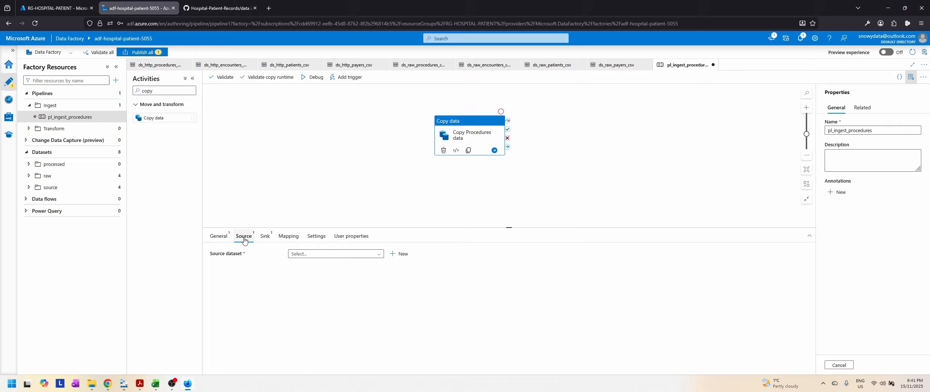
{"action": "left_click", "coordinate": [372, 255]}
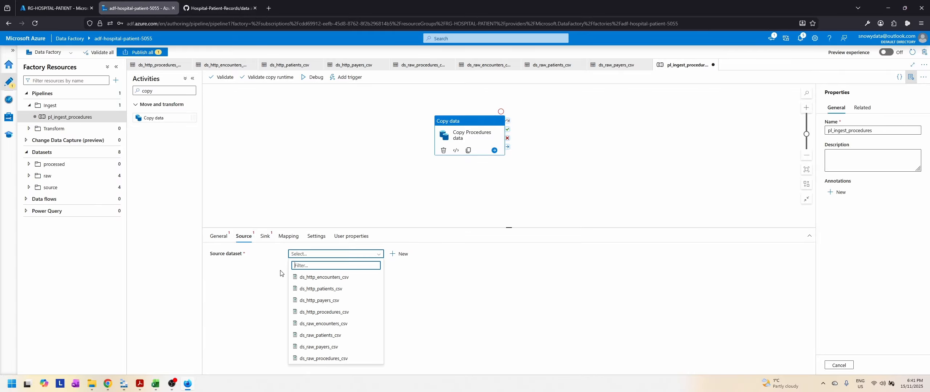
{"action": "left_click", "coordinate": [340, 315]}
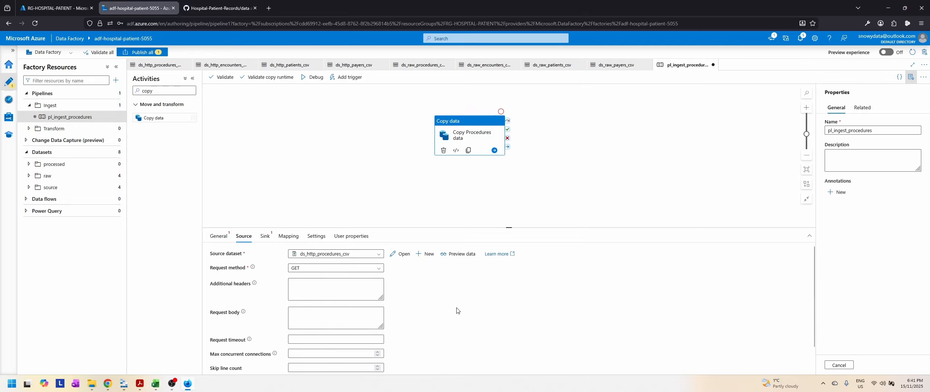
{"action": "scroll", "coordinate": [457, 311], "scroll_direction": "down", "scroll_amount": 1}
{"action": "scroll", "coordinate": [457, 311], "scroll_direction": "up", "scroll_amount": 1}
{"action": "scroll", "coordinate": [251, 348], "scroll_direction": "down", "scroll_amount": 1}
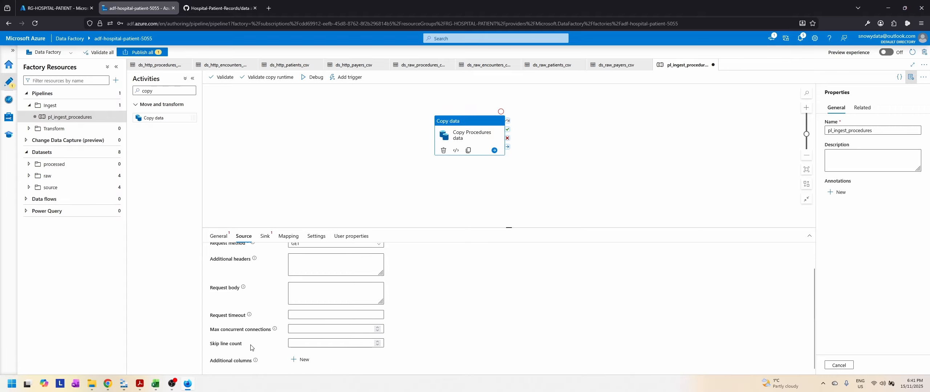
{"action": "scroll", "coordinate": [540, 307], "scroll_direction": "up", "scroll_amount": 1}
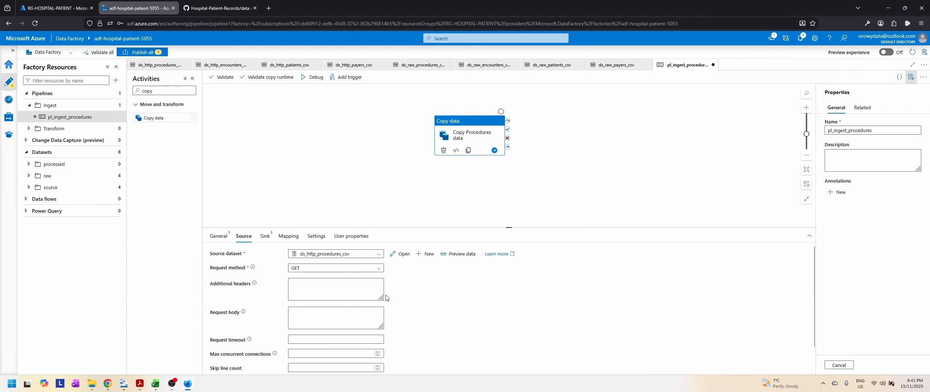
Step: Set the copy activity's sink dataset to ds_raw_procedures_csv and check its copy behavior, mapping, settings and user properties
{"action": "left_click", "coordinate": [265, 237]}
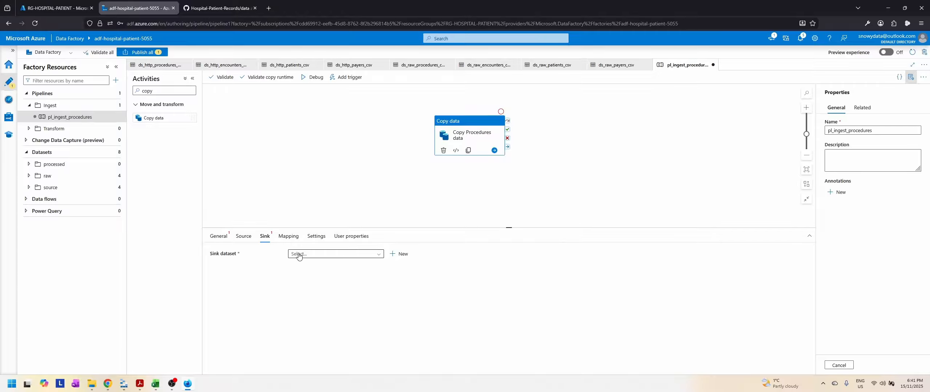
{"action": "left_click", "coordinate": [328, 255]}
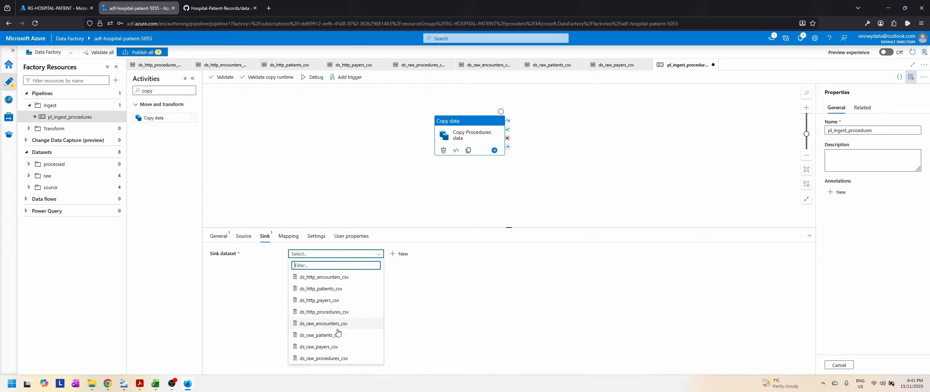
{"action": "left_click", "coordinate": [329, 360]}
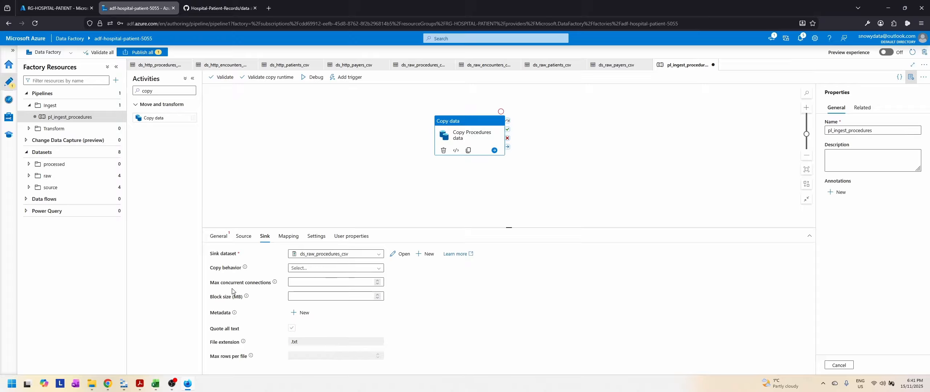
{"action": "left_click", "coordinate": [320, 269]}
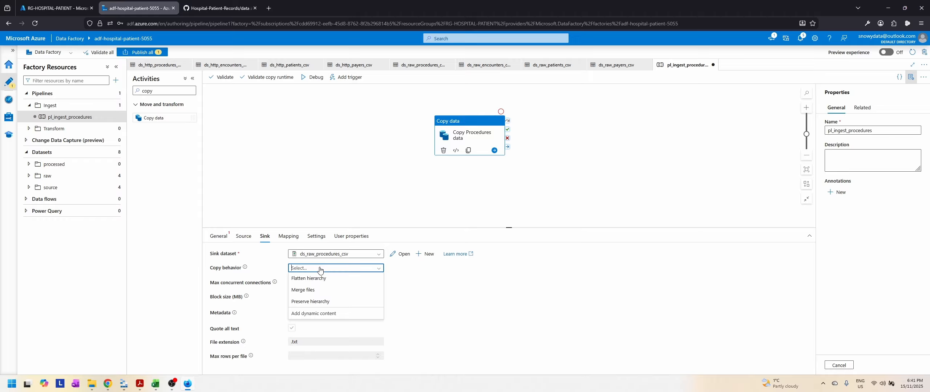
{"action": "left_click", "coordinate": [319, 269]}
{"action": "left_click", "coordinate": [288, 237]}
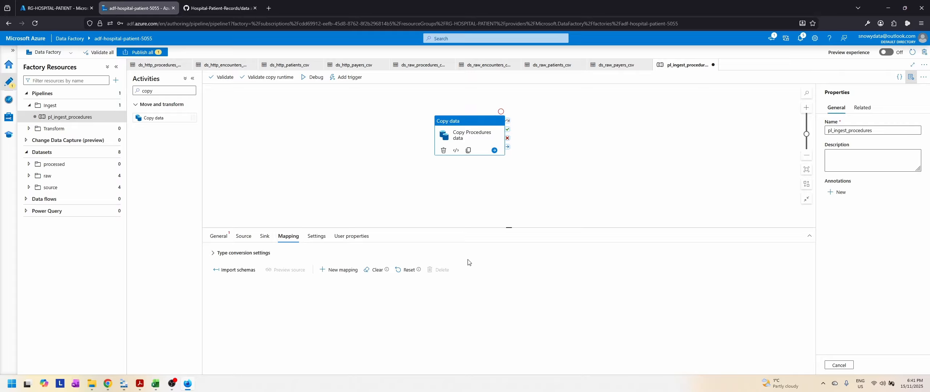
{"action": "left_click", "coordinate": [316, 236]}
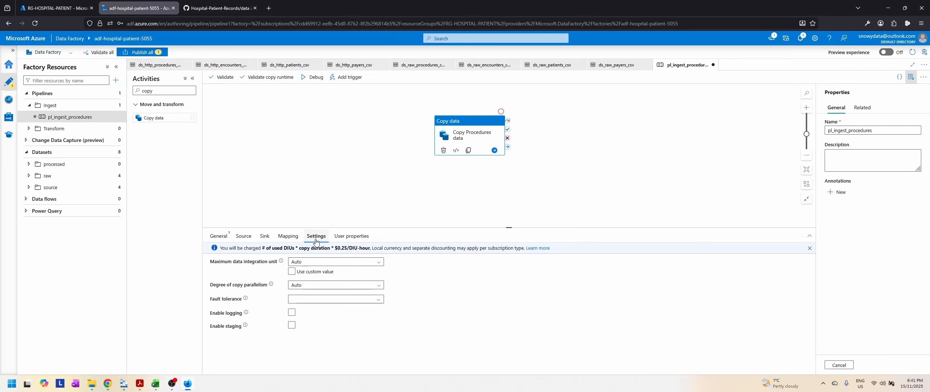
{"action": "left_click", "coordinate": [349, 237]}
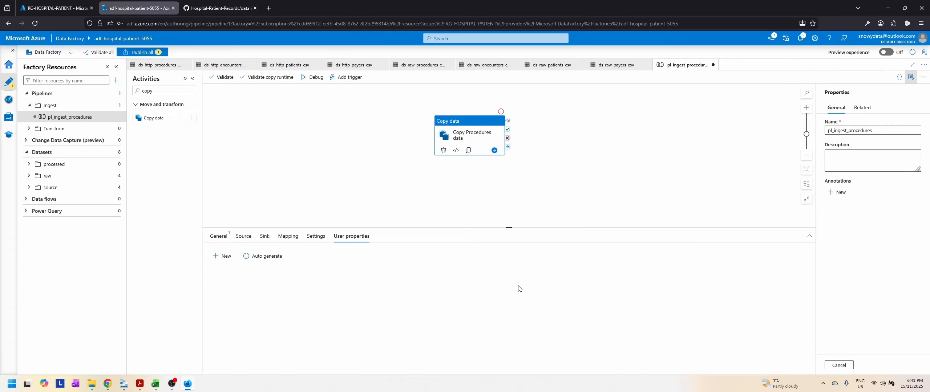
Step: Run pl_ingest_procedures in debug mode, refresh its run status and inspect the copy activity's run details
{"action": "left_click", "coordinate": [310, 78]}
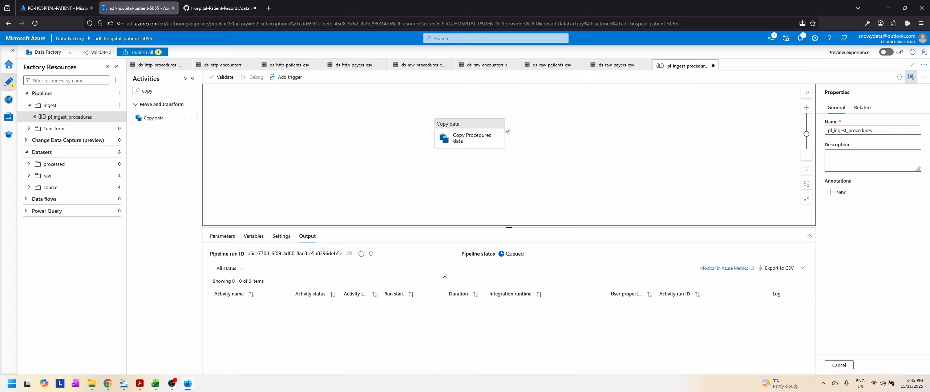
{"action": "left_click", "coordinate": [360, 254]}
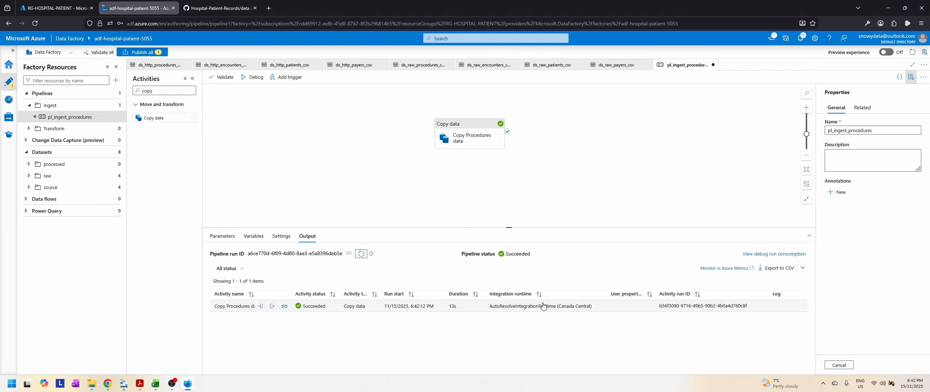
{"action": "left_click", "coordinate": [284, 308]}
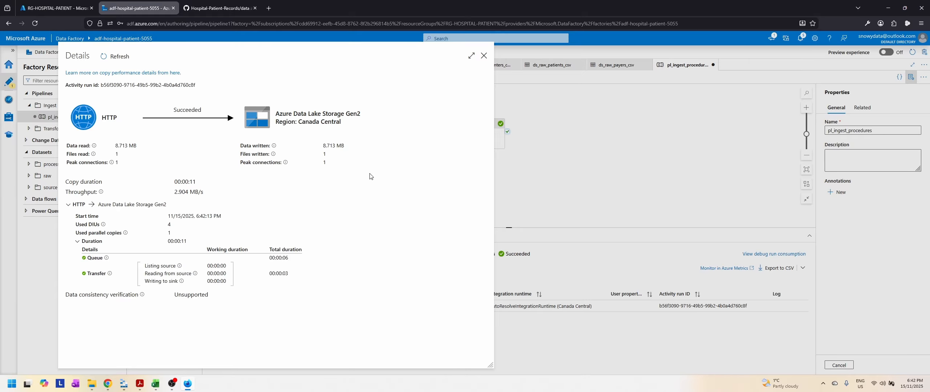
{"action": "left_click", "coordinate": [484, 55]}
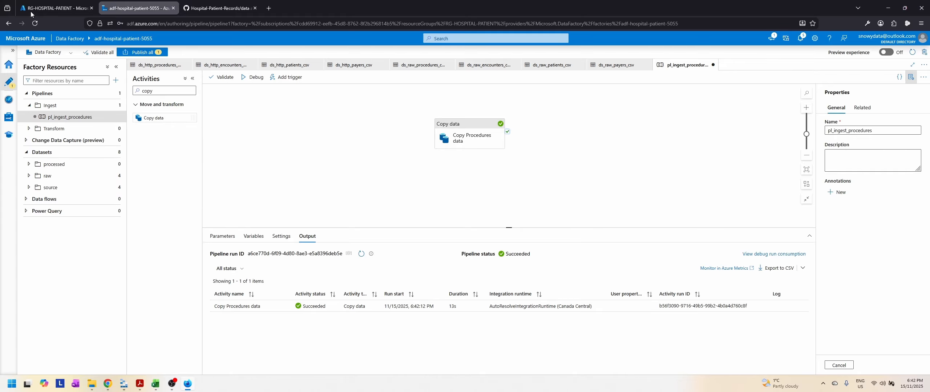
Step: Switch to the Azure portal and open the raw container of the dlhospitalpatient storage account to check the ingested file
{"action": "left_click", "coordinate": [48, 8]}
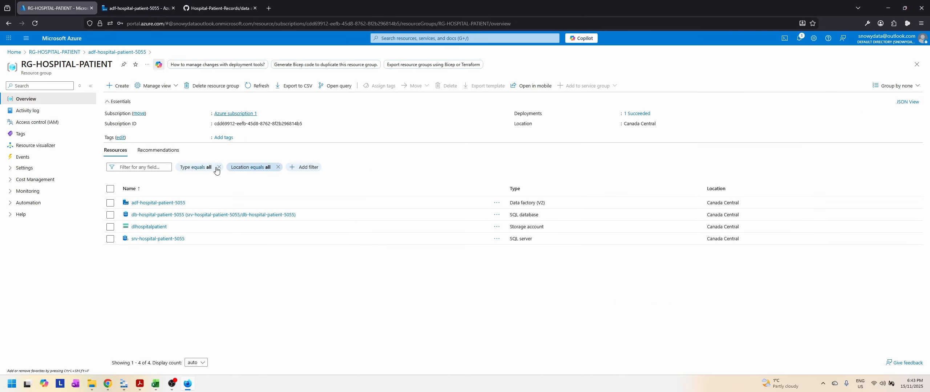
{"action": "left_click", "coordinate": [154, 227]}
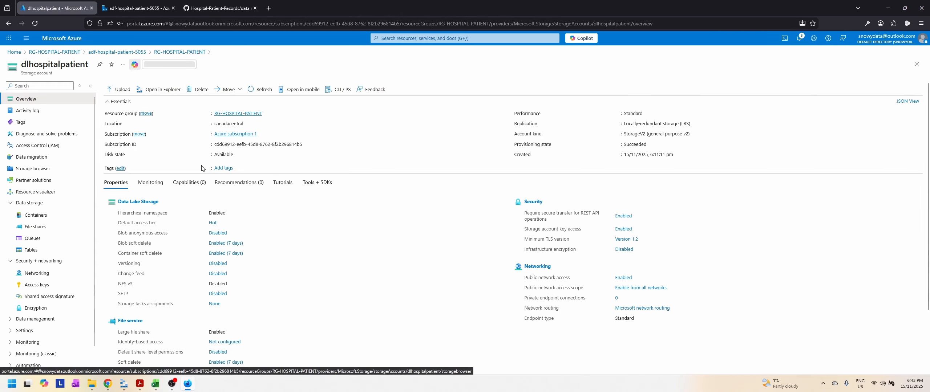
{"action": "left_click", "coordinate": [35, 227]}
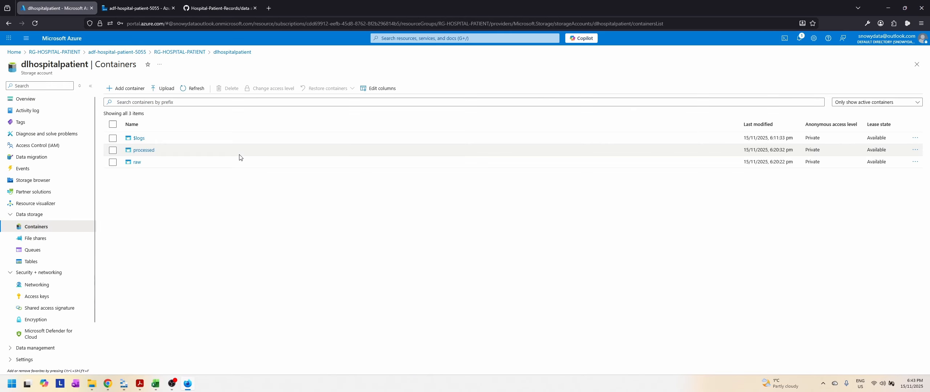
{"action": "left_click", "coordinate": [138, 162]}
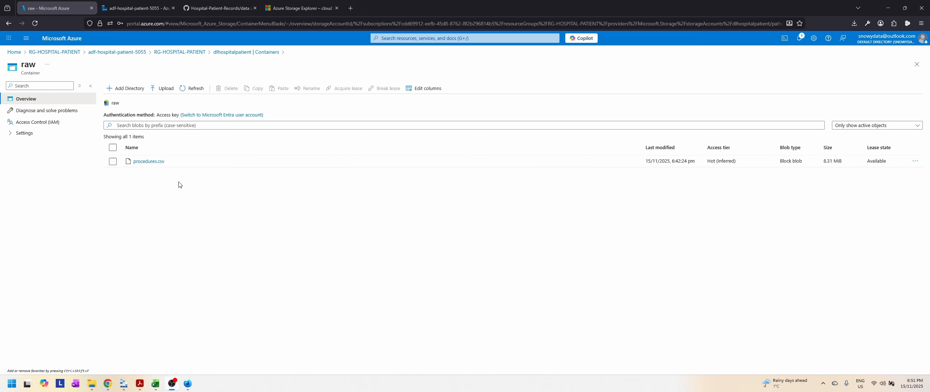
Step: View the Azure Storage Explorer download page, switch to the Microsoft Azure Storage Explorer desktop app and review its signed-in accounts
{"action": "left_click", "coordinate": [310, 3]}
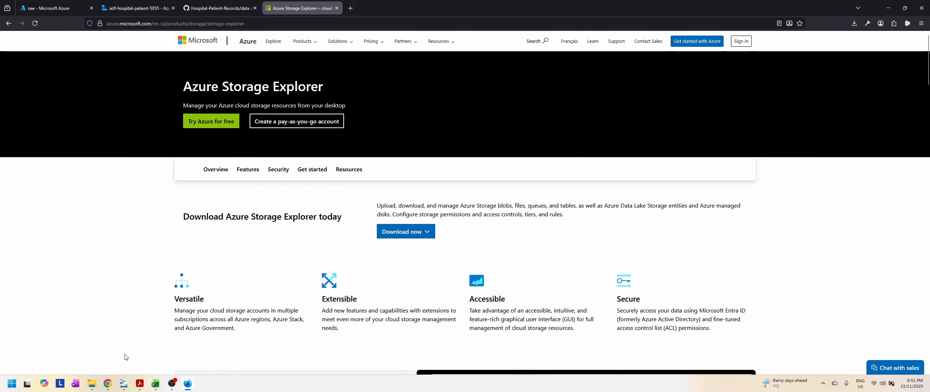
{"action": "left_click", "coordinate": [124, 385]}
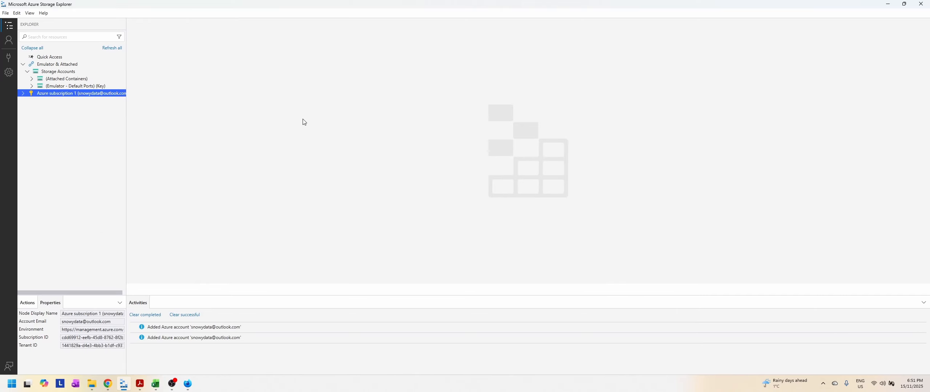
{"action": "left_click", "coordinate": [8, 41]}
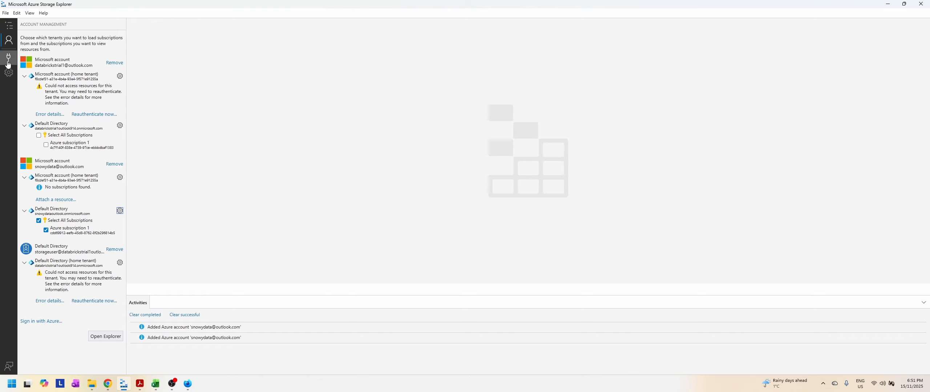
{"action": "left_click", "coordinate": [9, 26]}
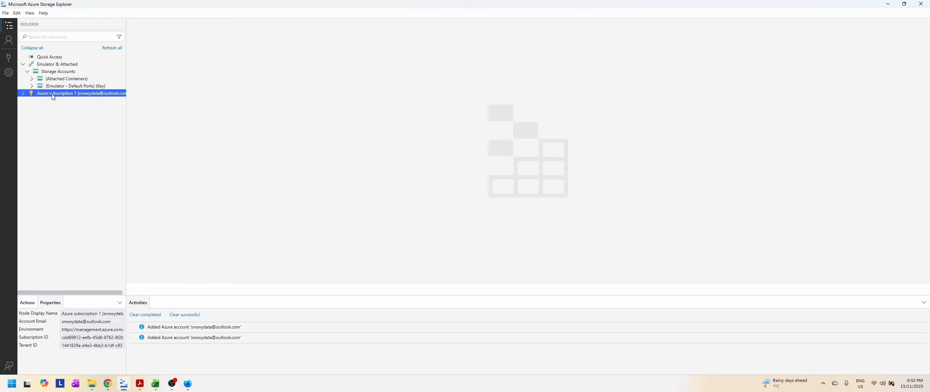
Step: Expand Azure subscription 1 in the resource tree down to the contents of the dlhospitalpatient storage account
{"action": "left_click", "coordinate": [23, 94]}
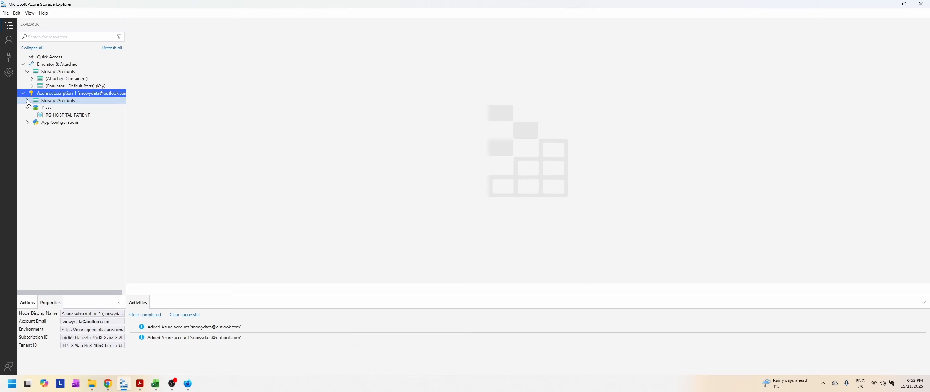
{"action": "left_click", "coordinate": [28, 101]}
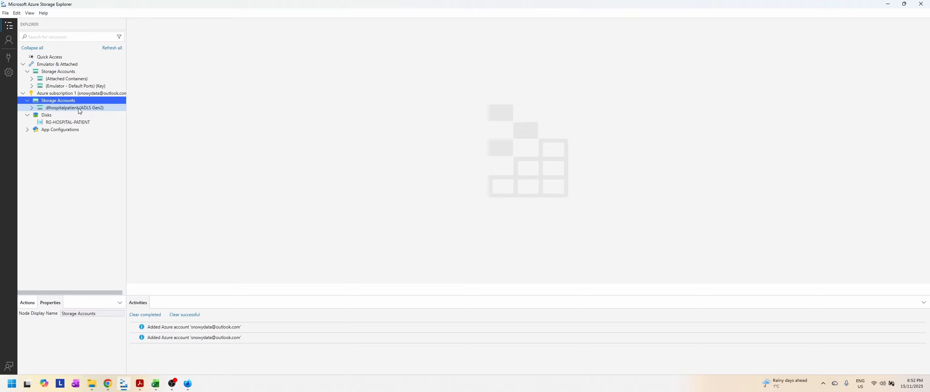
{"action": "left_click", "coordinate": [31, 108]}
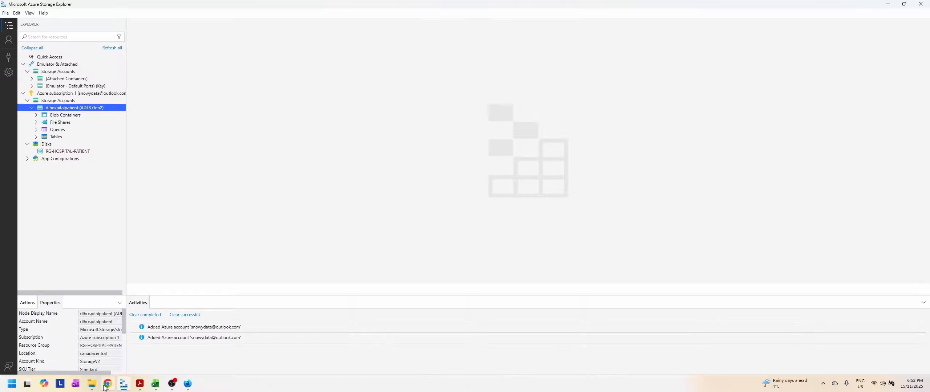
Step: Switch back to the Azure portal in the browser and return to the dlhospitalpatient container list for comparison
{"action": "left_click", "coordinate": [188, 384]}
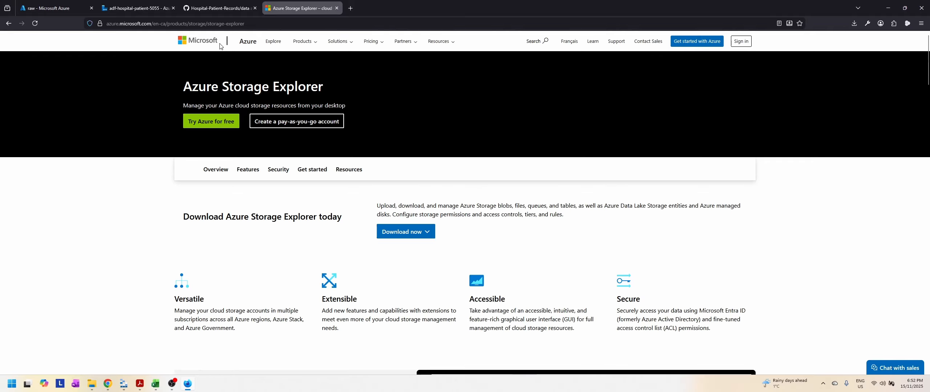
{"action": "left_click", "coordinate": [167, 6]}
{"action": "key", "text": "ctrl+shift+Tab"}
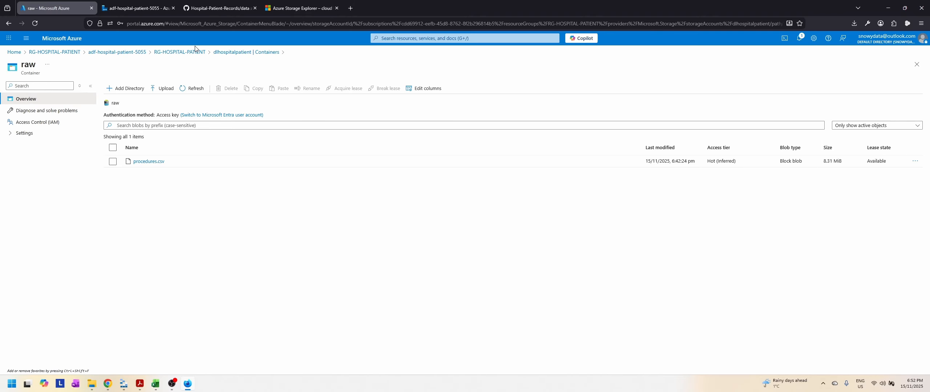
{"action": "left_click", "coordinate": [231, 53]}
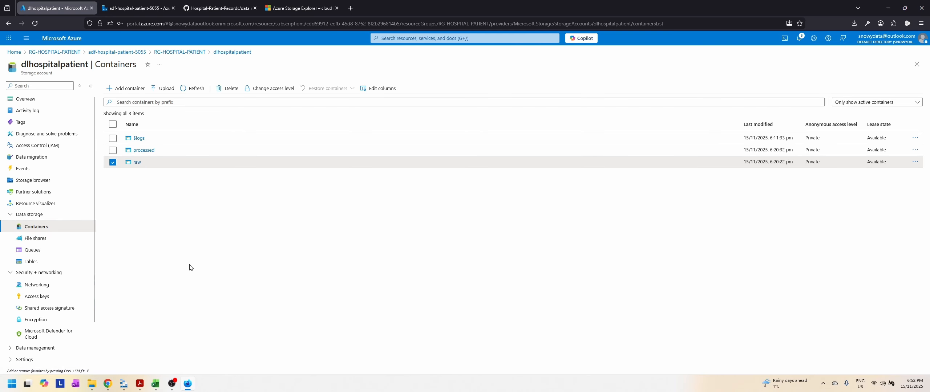
Step: Switch to Azure Storage Explorer, open the raw blob container of dlhospitalpatient and preview procedures.csv
{"action": "left_click", "coordinate": [121, 388]}
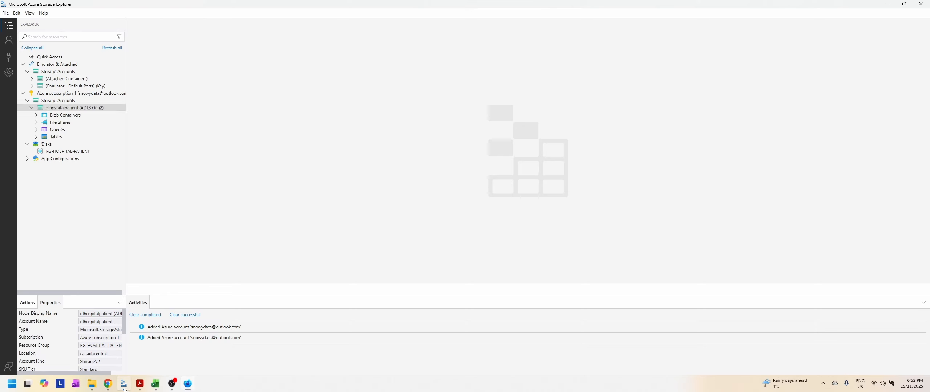
{"action": "left_click", "coordinate": [33, 116]}
{"action": "left_click", "coordinate": [63, 137]}
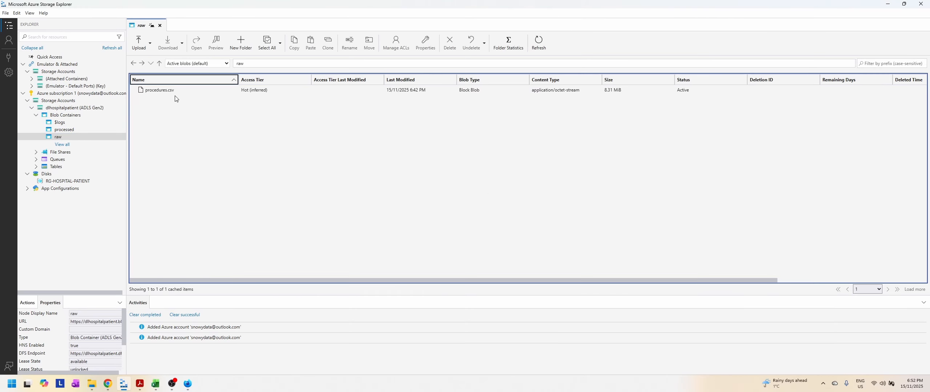
{"action": "left_click", "coordinate": [158, 93]}
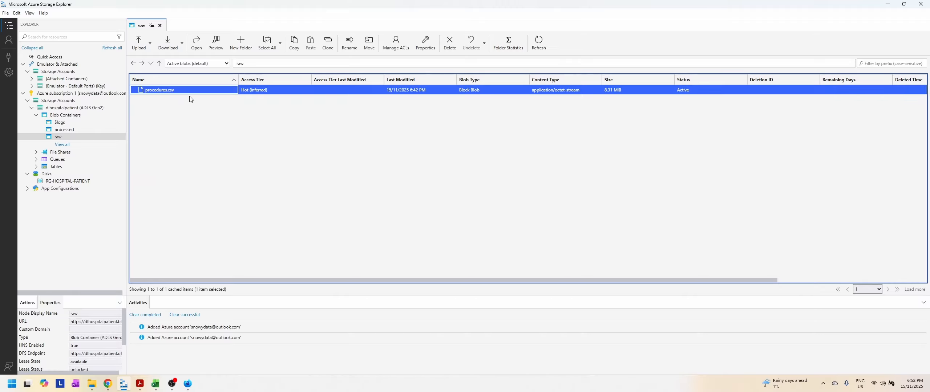
{"action": "left_click", "coordinate": [216, 46]}
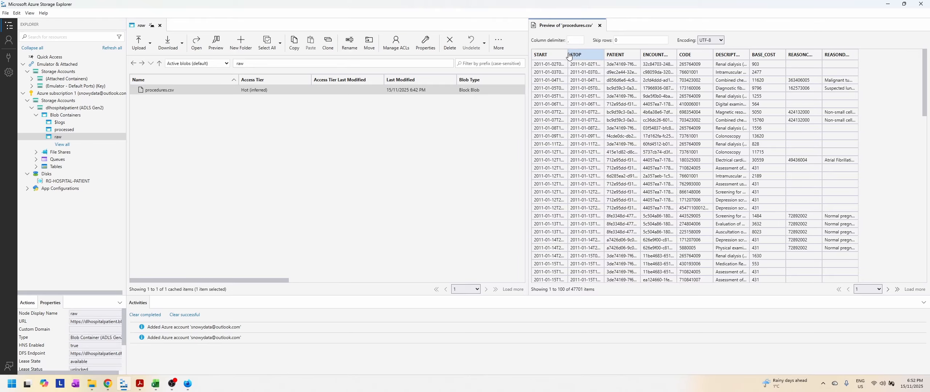
Step: Widen the START, STOP, PATIENT and ENCOUNTER columns of the procedures.csv preview and examine its rows
{"action": "left_click", "coordinate": [566, 56]}
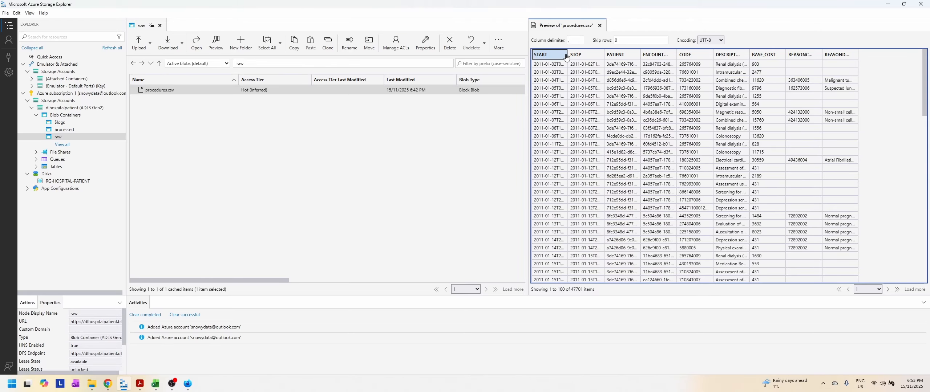
{"action": "left_click_drag", "start_coordinate": [566, 57], "coordinate": [742, 54]}
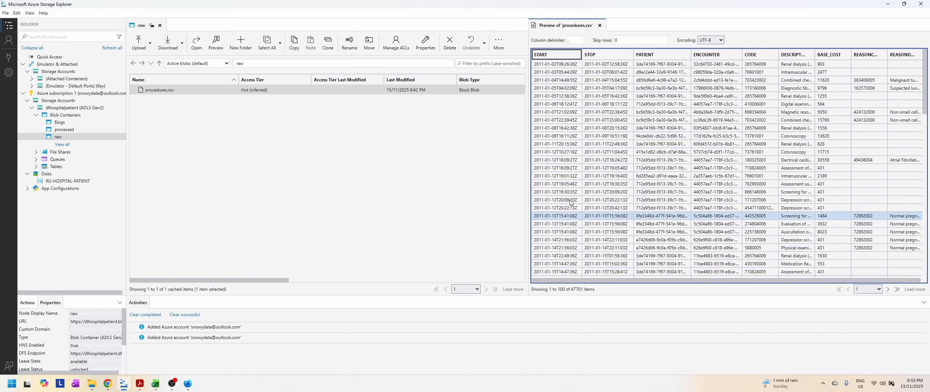
{"action": "scroll", "coordinate": [711, 194], "scroll_direction": "down", "scroll_amount": 10}
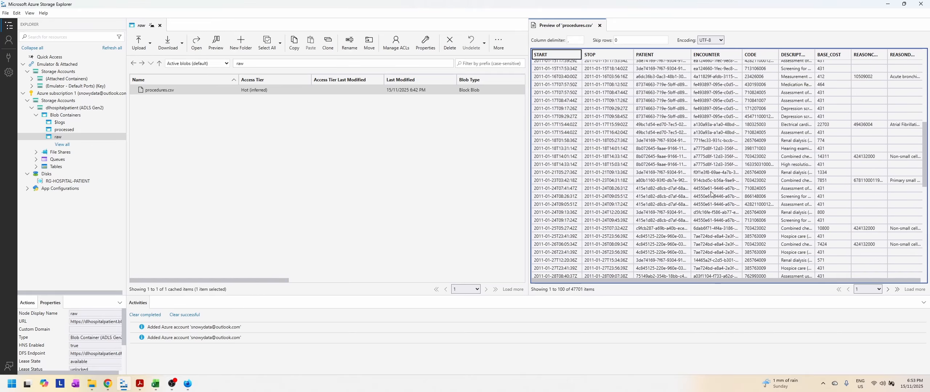
{"action": "scroll", "coordinate": [711, 194], "scroll_direction": "down", "scroll_amount": 15}
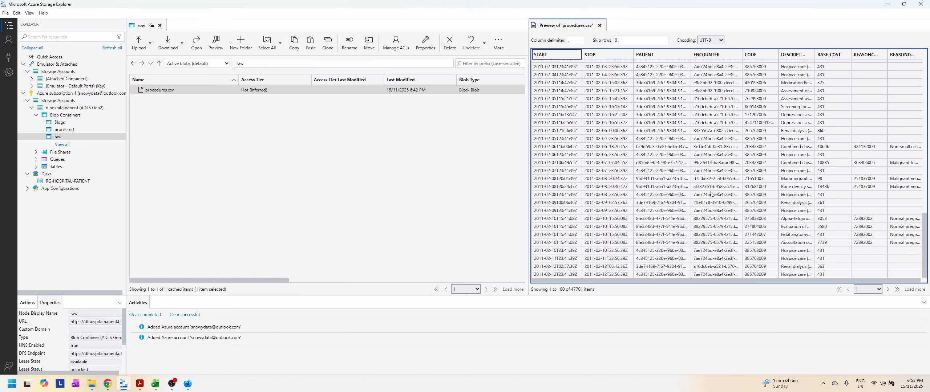
{"action": "scroll", "coordinate": [711, 195], "scroll_direction": "up", "scroll_amount": 20}
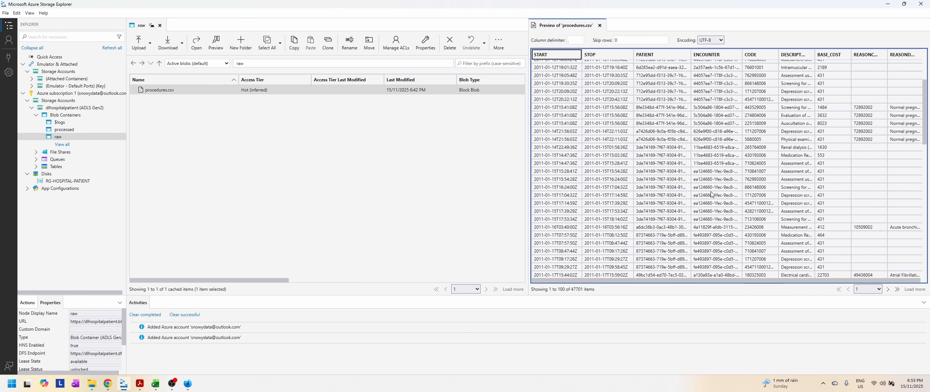
{"action": "scroll", "coordinate": [711, 195], "scroll_direction": "up", "scroll_amount": 5}
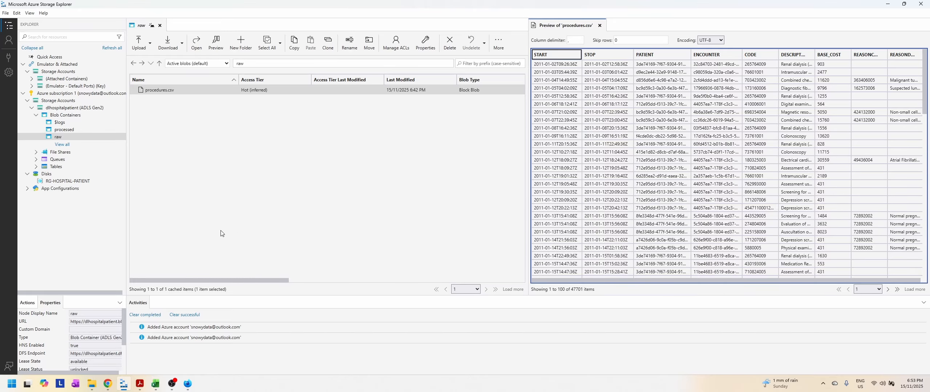
Step: Switch to Data Factory in the browser and create a pipeline named pl_ingest_patients in the ingest folder
{"action": "left_click", "coordinate": [188, 385]}
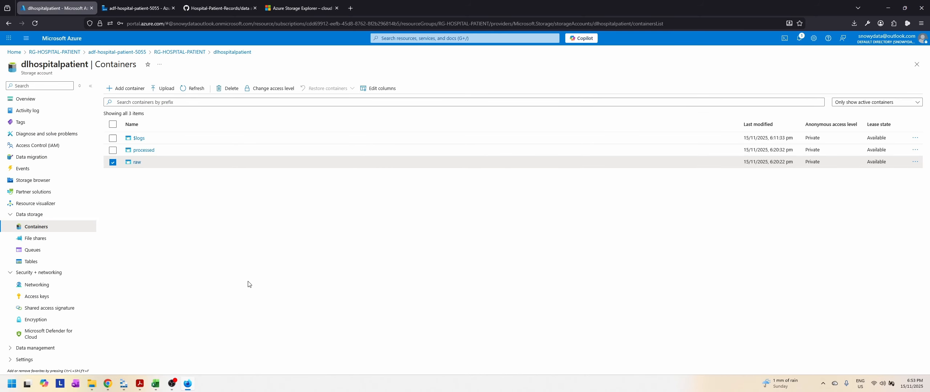
{"action": "left_click", "coordinate": [150, 6]}
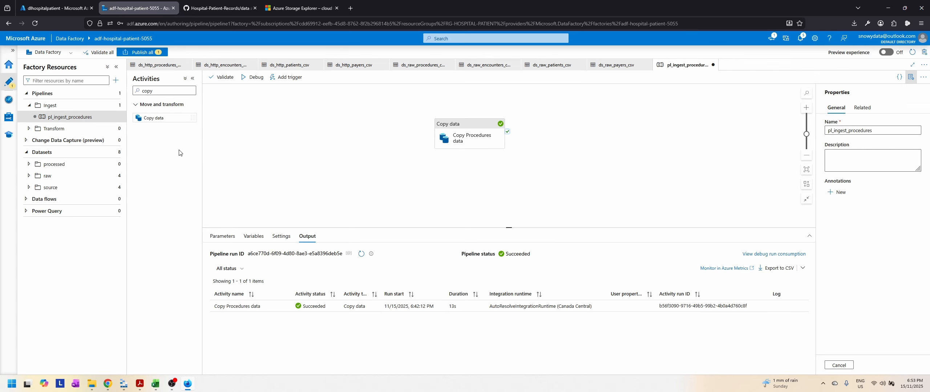
{"action": "left_click", "coordinate": [116, 106]}
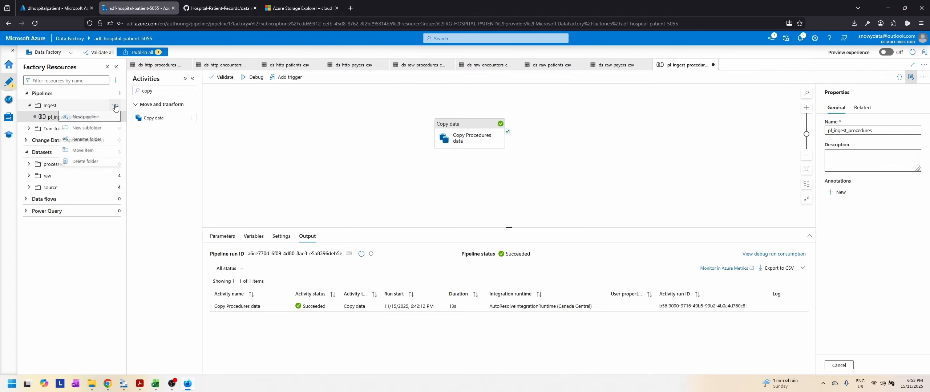
{"action": "left_click", "coordinate": [86, 117]}
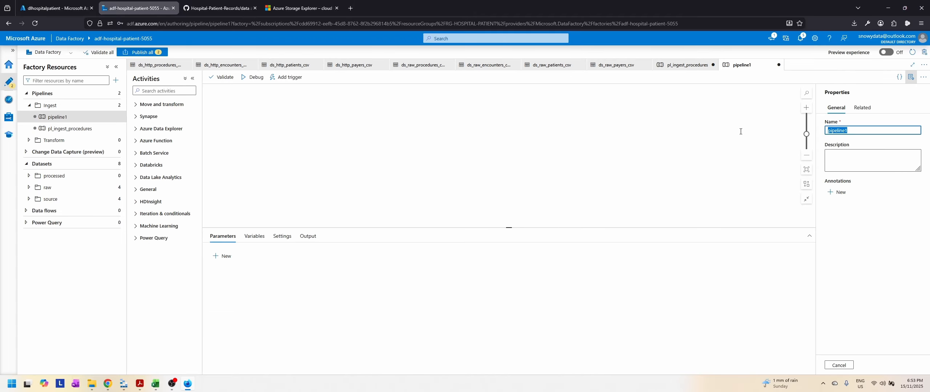
{"action": "type", "text": "pl"}
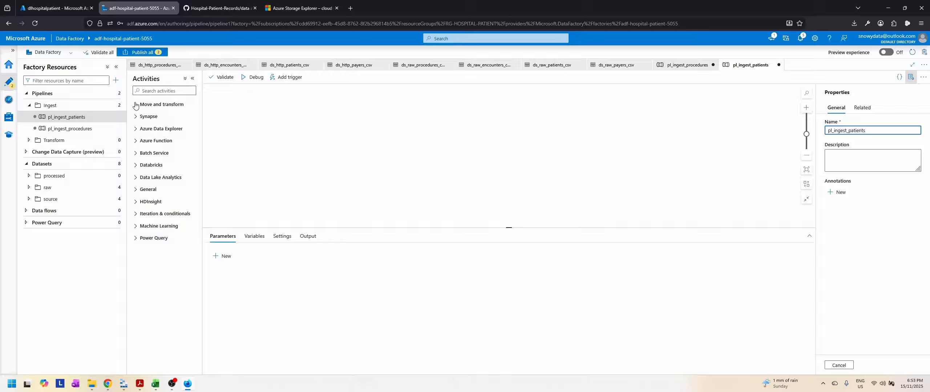
Step: Add a Copy data activity to pl_ingest_patients and name it Copy Patients data
{"action": "left_click", "coordinate": [148, 105]}
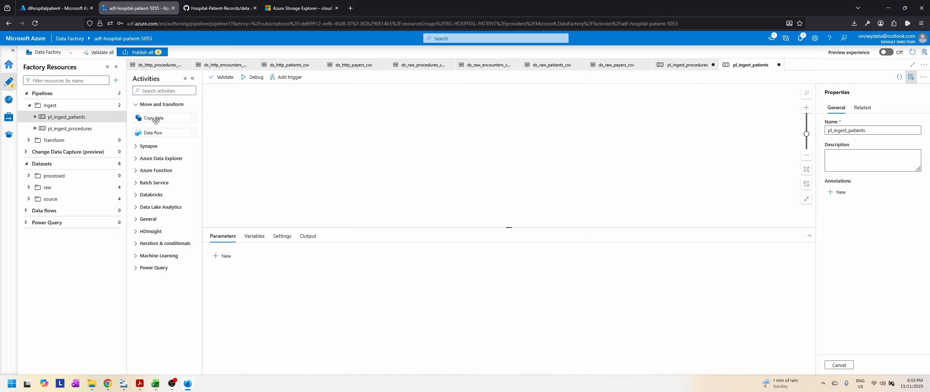
{"action": "left_click_drag", "start_coordinate": [155, 119], "coordinate": [441, 143]}
{"action": "left_click", "coordinate": [333, 253]}
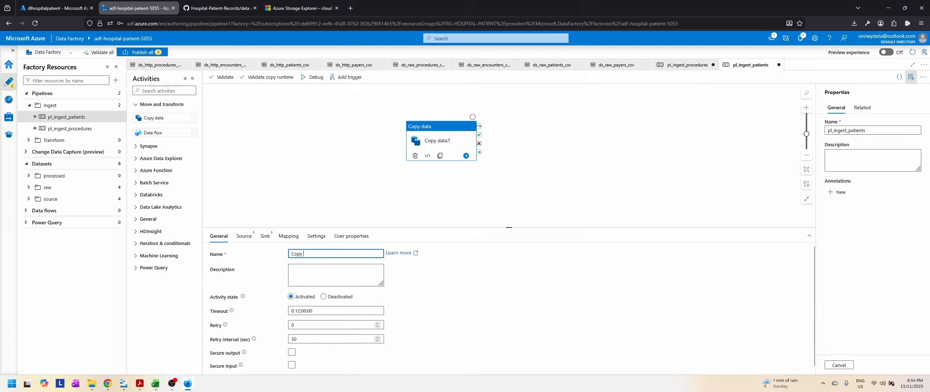
{"action": "type", "text": "Patients data"}
Step: Set the source dataset of the Copy Patients data activity to ds_http_patients_csv
{"action": "left_click", "coordinate": [241, 237]}
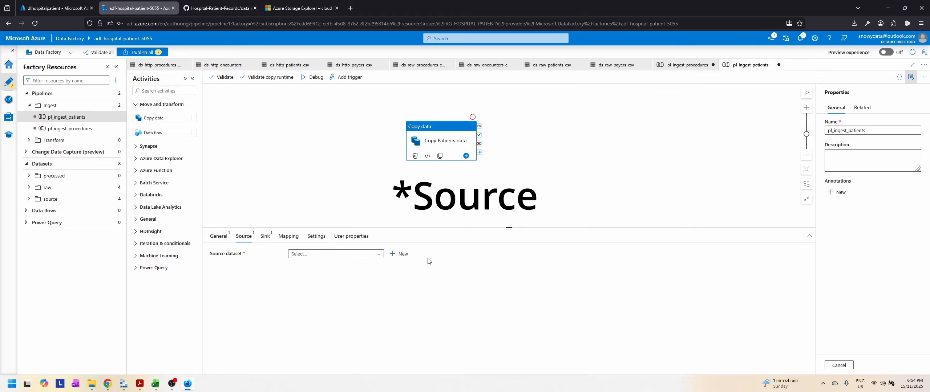
{"action": "left_click", "coordinate": [358, 255]}
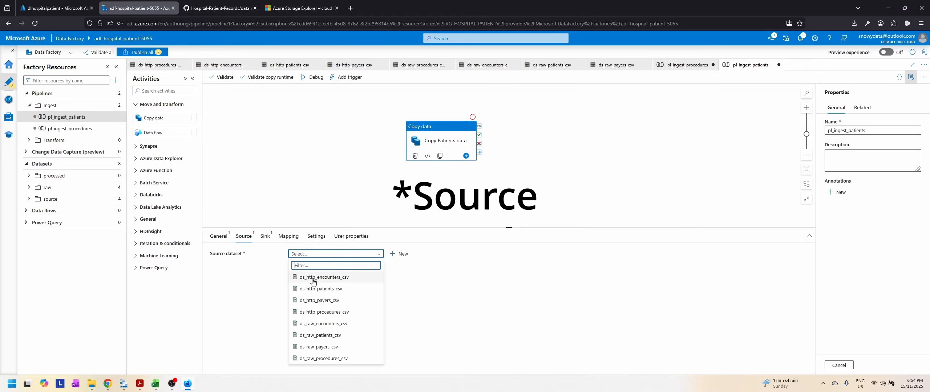
{"action": "left_click", "coordinate": [334, 290]}
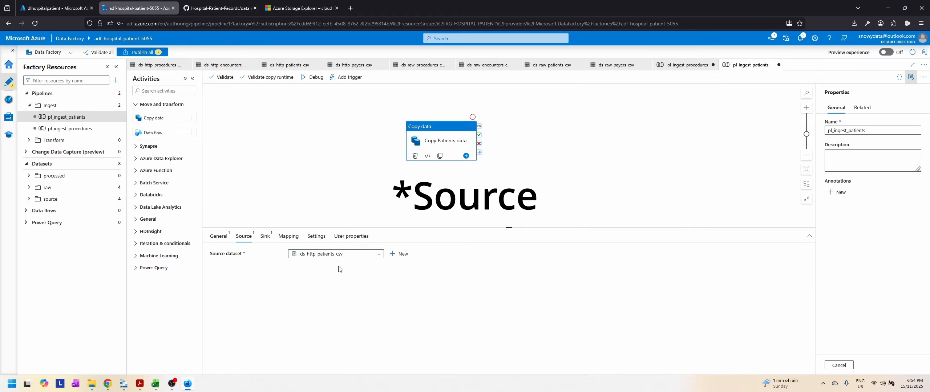
Step: Set the sink dataset of the Copy Patients data activity to ds_raw_patients_csv and review its source and sink settings
{"action": "left_click", "coordinate": [270, 238]}
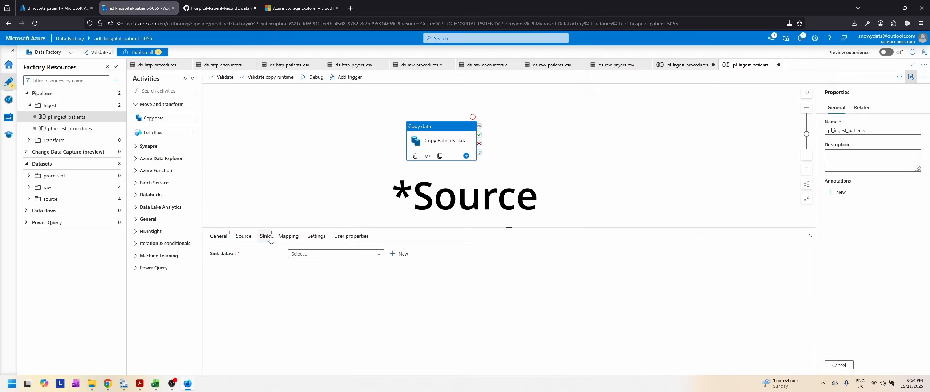
{"action": "left_click", "coordinate": [348, 256]}
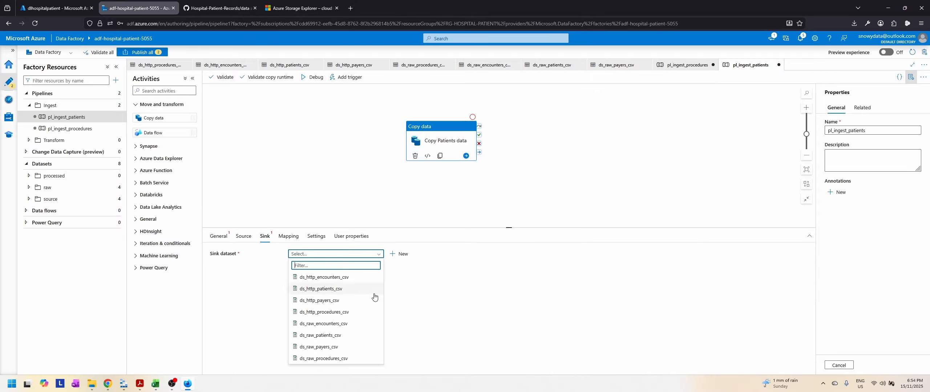
{"action": "left_click", "coordinate": [335, 341]}
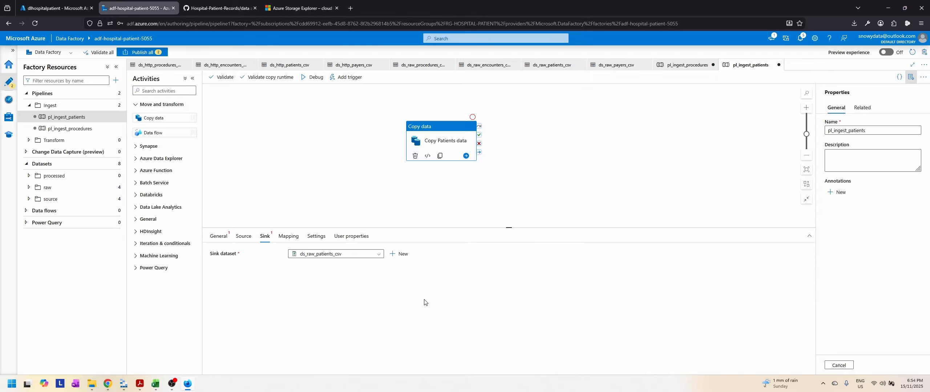
{"action": "left_click", "coordinate": [243, 239]}
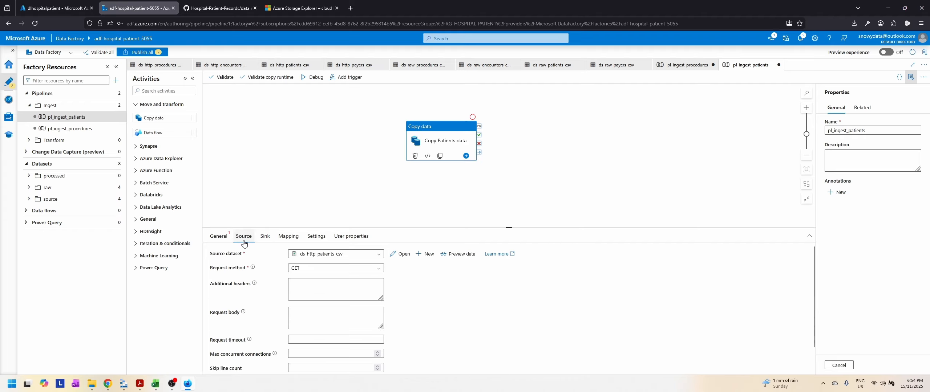
{"action": "scroll", "coordinate": [305, 251], "scroll_direction": "down", "scroll_amount": 3}
{"action": "left_click", "coordinate": [265, 237]}
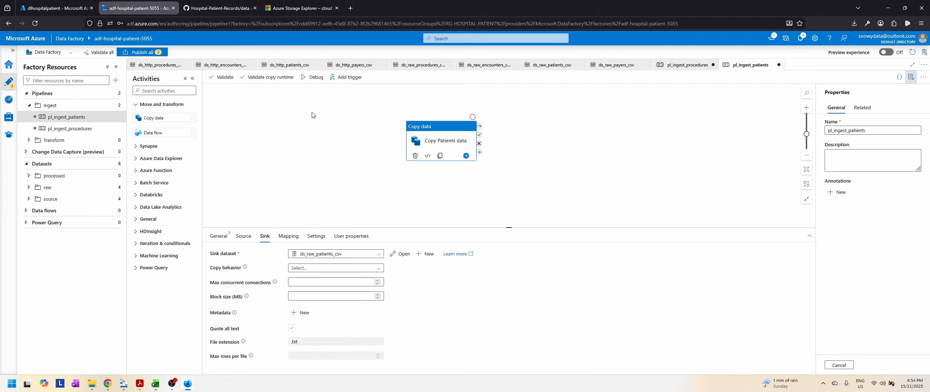
Step: Run pl_ingest_patients in debug mode, refresh its run status and check the details of the Copy Patients data run
{"action": "left_click", "coordinate": [312, 77]}
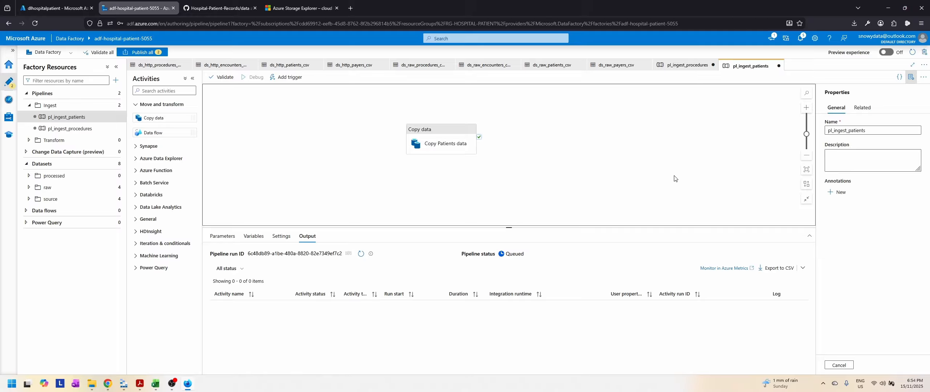
{"action": "left_click", "coordinate": [362, 254]}
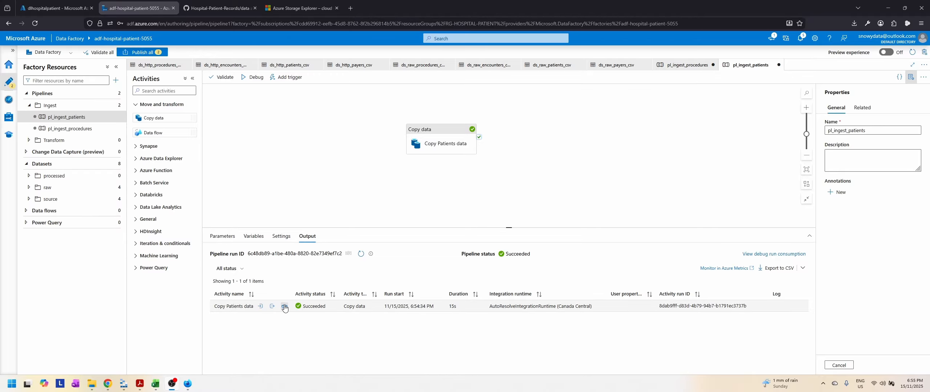
{"action": "left_click", "coordinate": [284, 307]}
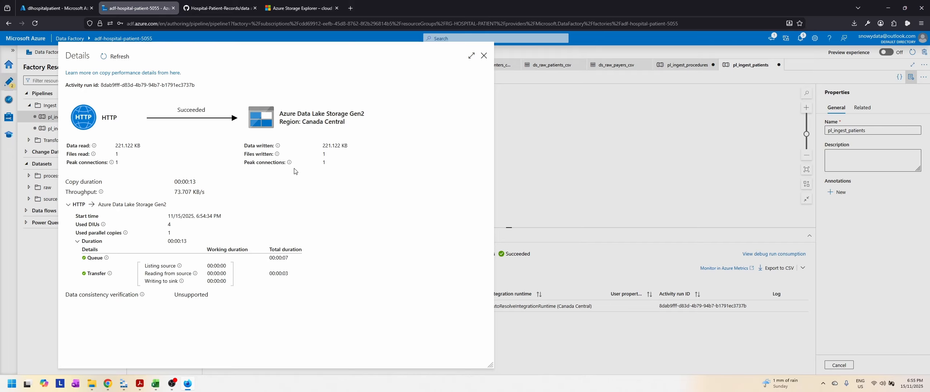
{"action": "left_click", "coordinate": [485, 59]}
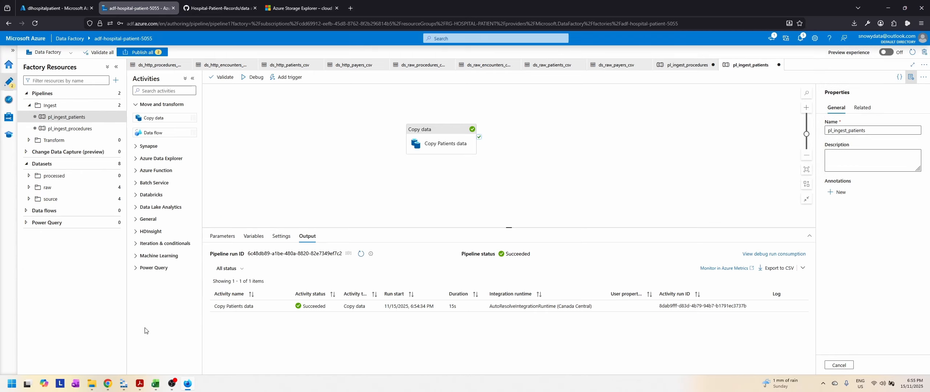
Step: Switch to Azure Storage Explorer, refresh the raw container and preview patients.csv with a widened Id column
{"action": "left_click", "coordinate": [123, 384]}
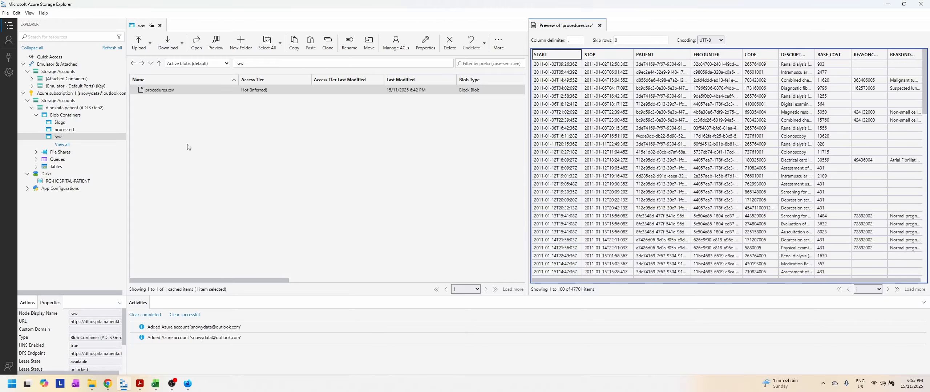
{"action": "left_click", "coordinate": [497, 46]}
{"action": "left_click", "coordinate": [504, 80]}
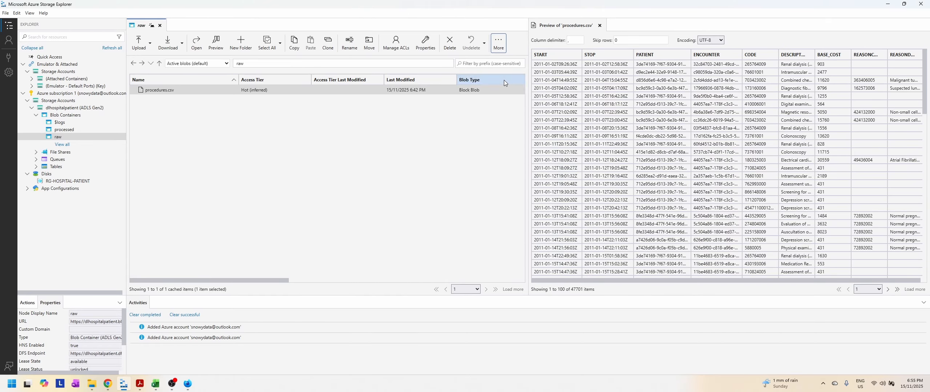
{"action": "left_click", "coordinate": [162, 93]}
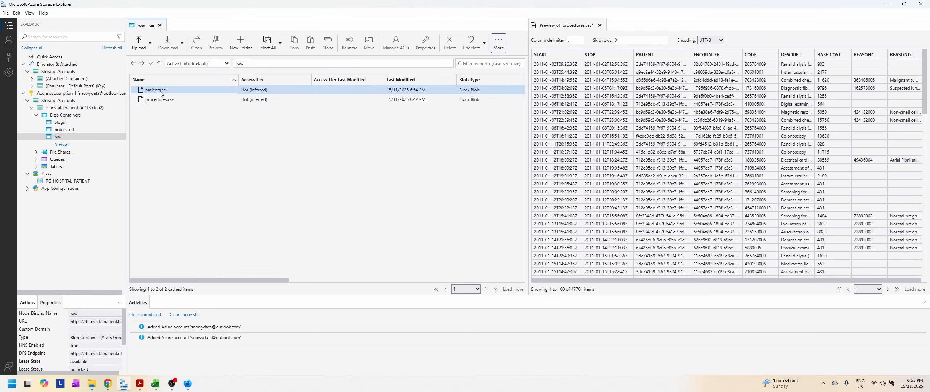
{"action": "left_click", "coordinate": [159, 89]}
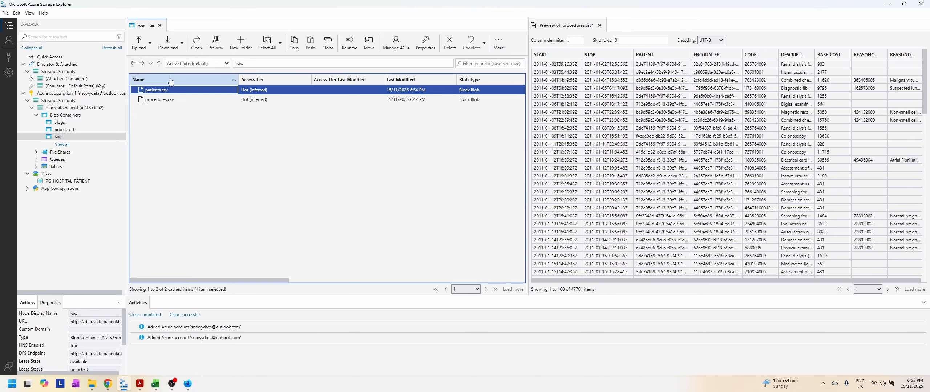
{"action": "left_click", "coordinate": [214, 43]}
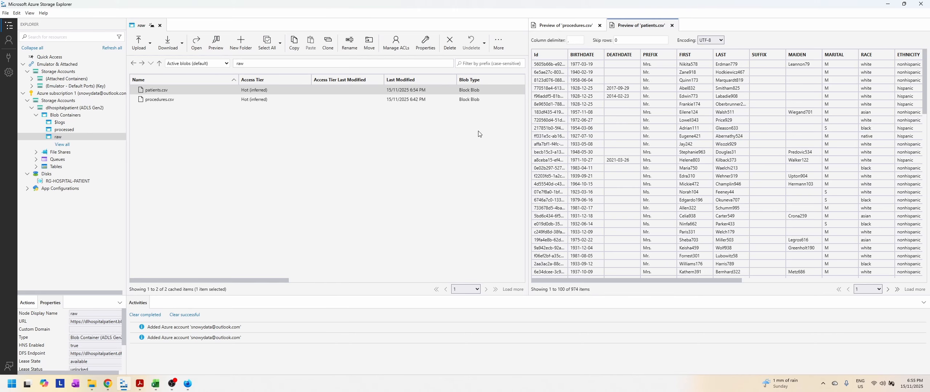
{"action": "left_click_drag", "start_coordinate": [566, 53], "coordinate": [609, 54]}
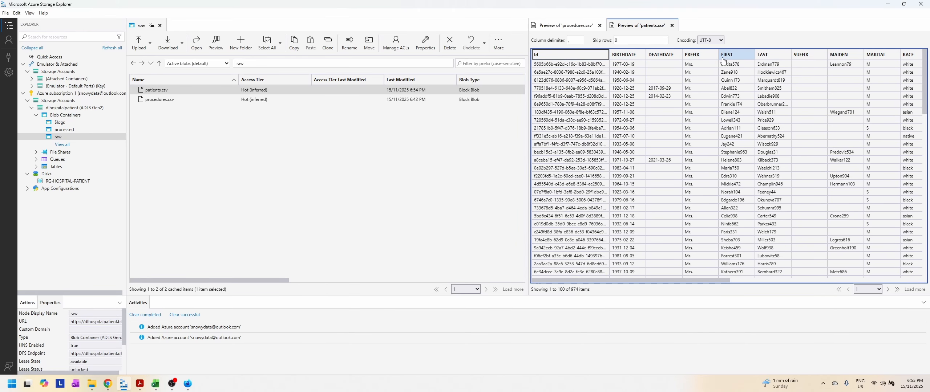
{"action": "left_click_drag", "start_coordinate": [685, 282], "coordinate": [571, 289]}
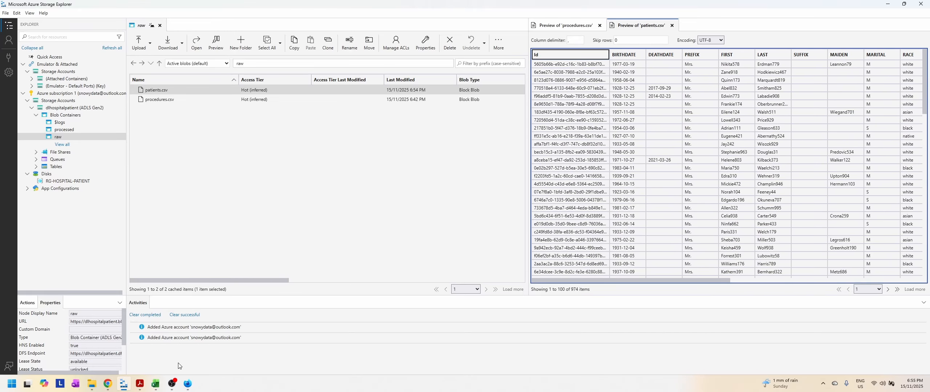
Step: Switch to Data Factory in the browser and create a pipeline named pl_ingest_encounters in the ingest folder
{"action": "left_click", "coordinate": [188, 384]}
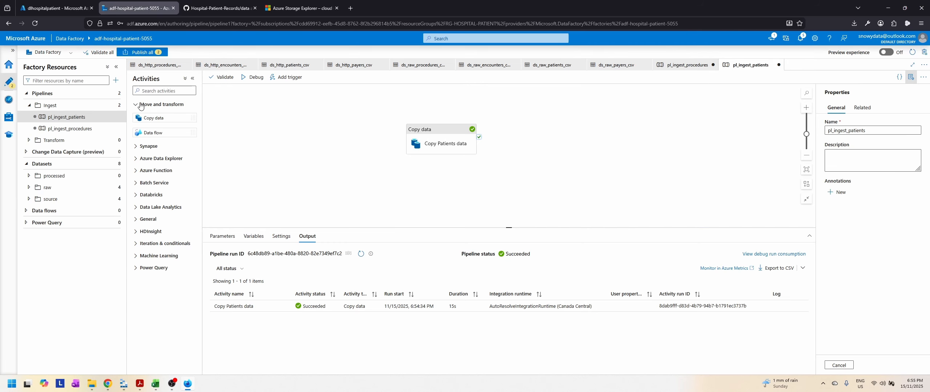
{"action": "left_click", "coordinate": [116, 105]}
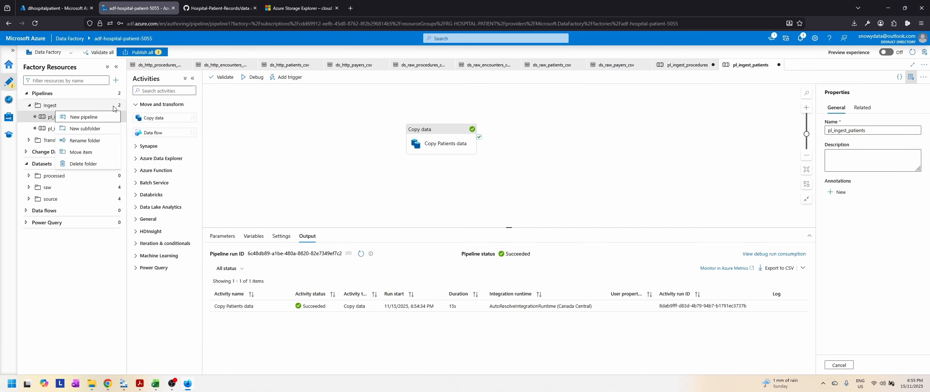
{"action": "left_click", "coordinate": [90, 121]}
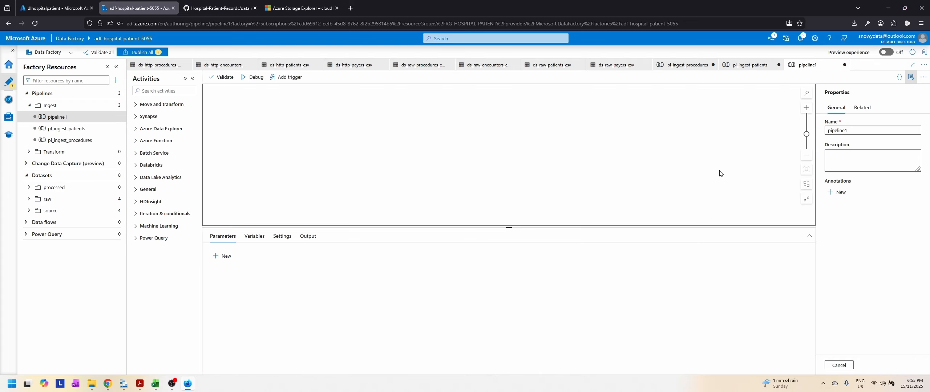
{"action": "double_click", "coordinate": [873, 133]}
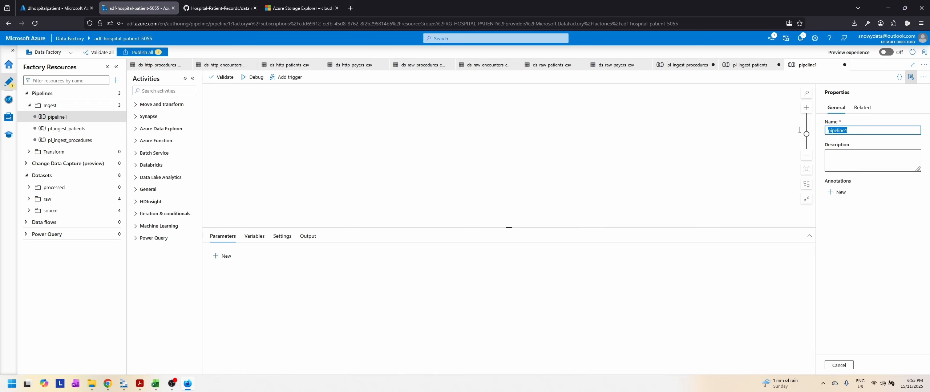
{"action": "type", "text": "pl_"}
{"action": "type", "text": "ingest_encounters"}
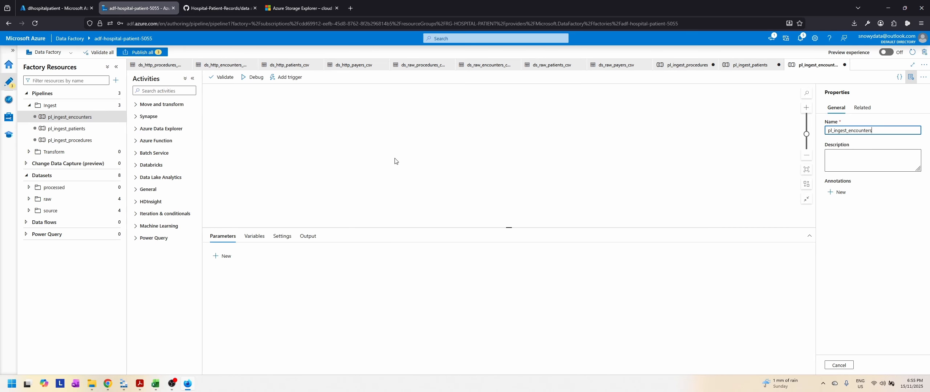
Step: Add a Copy data activity to pl_ingest_encounters and name it Copy Encounters data
{"action": "left_click", "coordinate": [157, 105]}
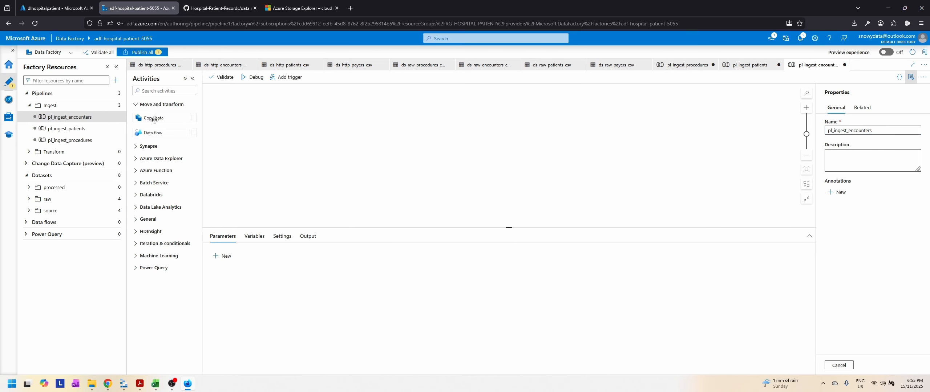
{"action": "left_click_drag", "start_coordinate": [154, 120], "coordinate": [441, 136]}
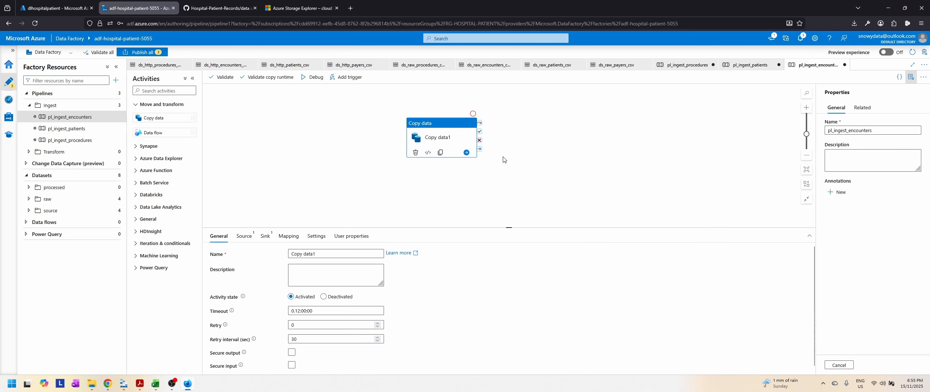
{"action": "left_click", "coordinate": [335, 255]}
{"action": "key", "text": "BackSpace"}
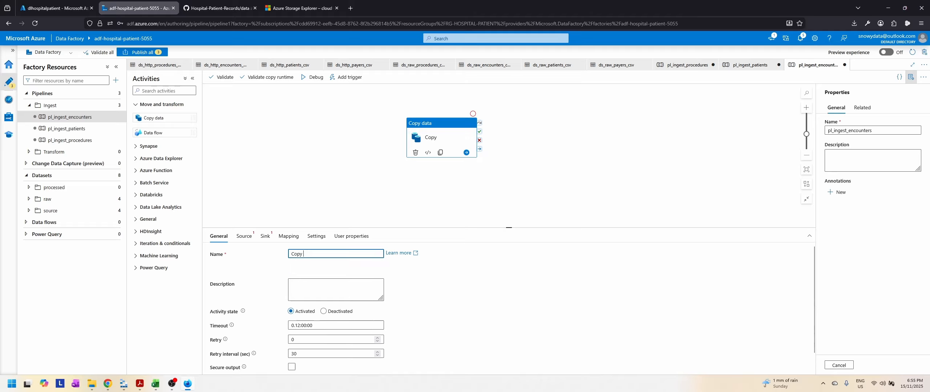
{"action": "type", "text": "Encount"}
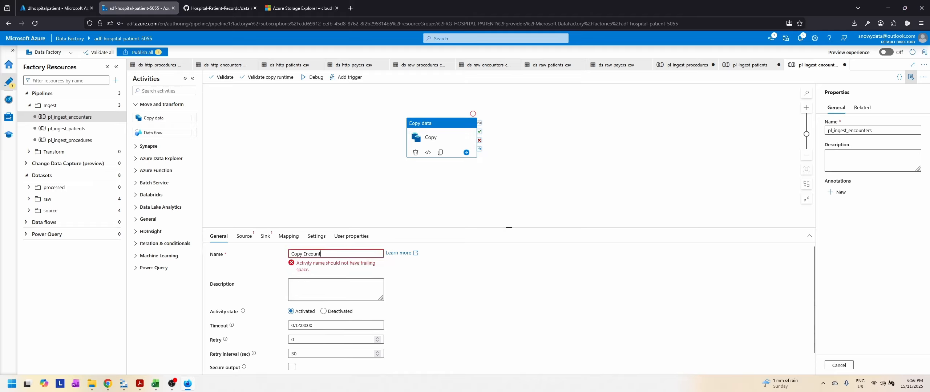
{"action": "type", "text": "ers data"}
Step: Set the Copy Encounters data activity's source dataset to ds_http_encounters_csv and its sink dataset to ds_raw_encounters_csv
{"action": "left_click", "coordinate": [244, 236]}
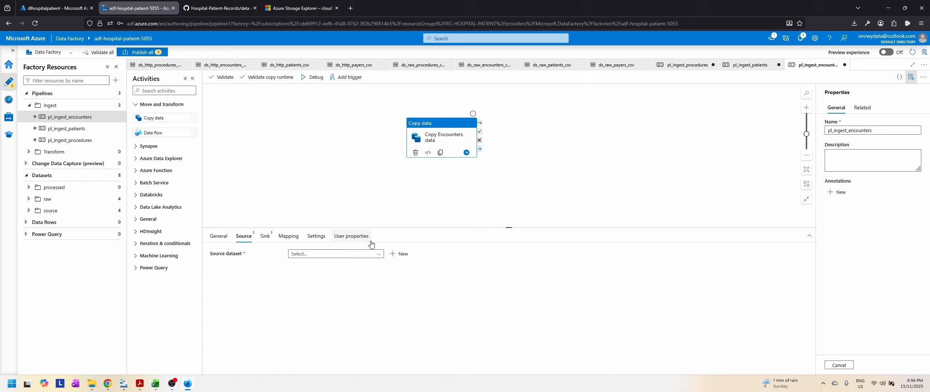
{"action": "left_click", "coordinate": [334, 254]}
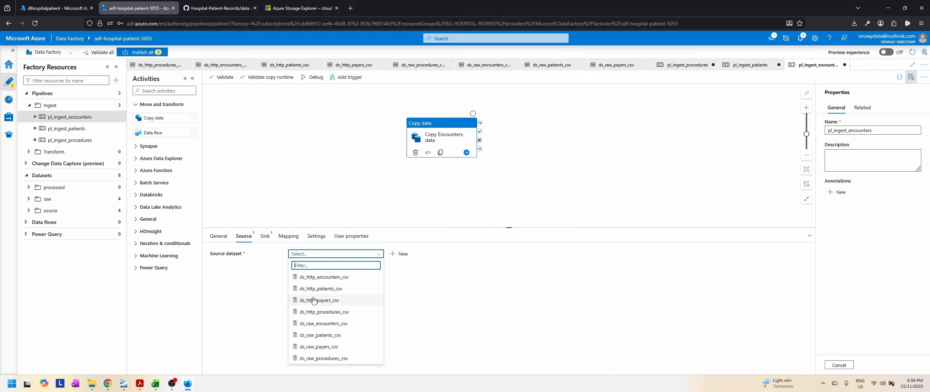
{"action": "left_click", "coordinate": [323, 278]}
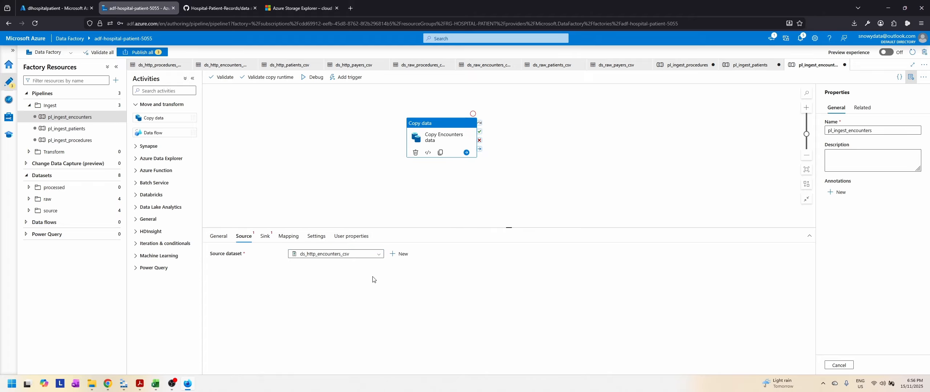
{"action": "left_click", "coordinate": [265, 236]}
{"action": "left_click", "coordinate": [336, 254]}
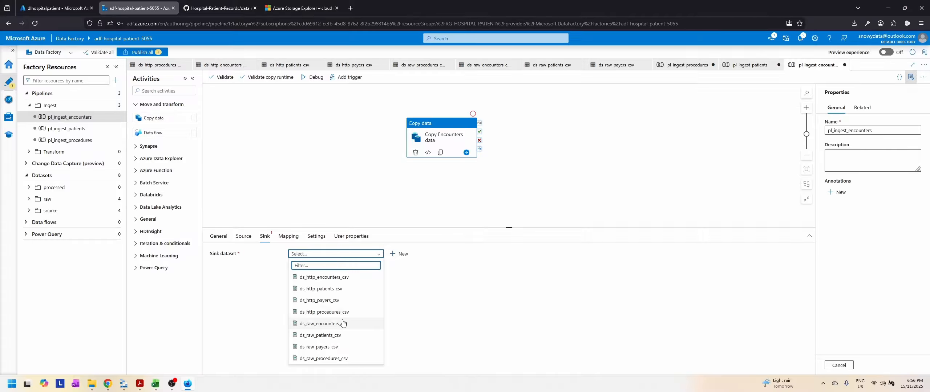
{"action": "left_click", "coordinate": [331, 327]}
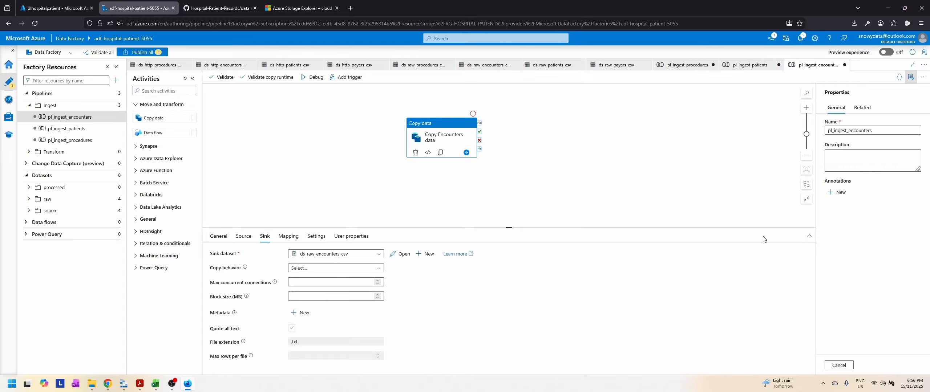
Step: Run pl_ingest_encounters in debug mode and refresh its run status
{"action": "left_click", "coordinate": [314, 80]}
{"action": "left_click", "coordinate": [583, 169]}
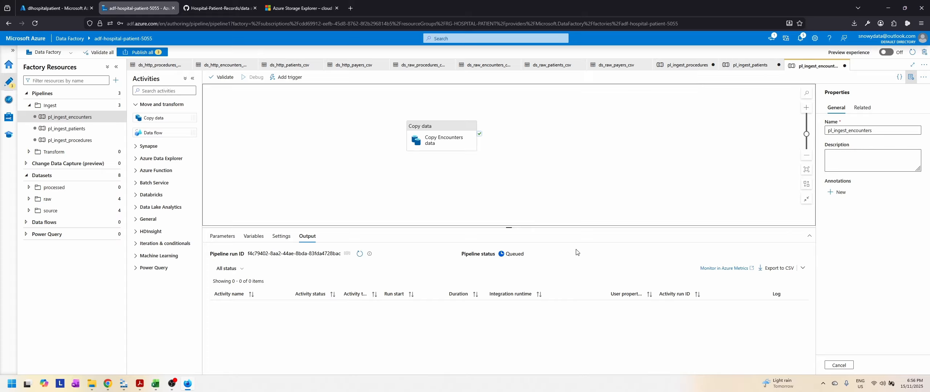
{"action": "left_click", "coordinate": [359, 254]}
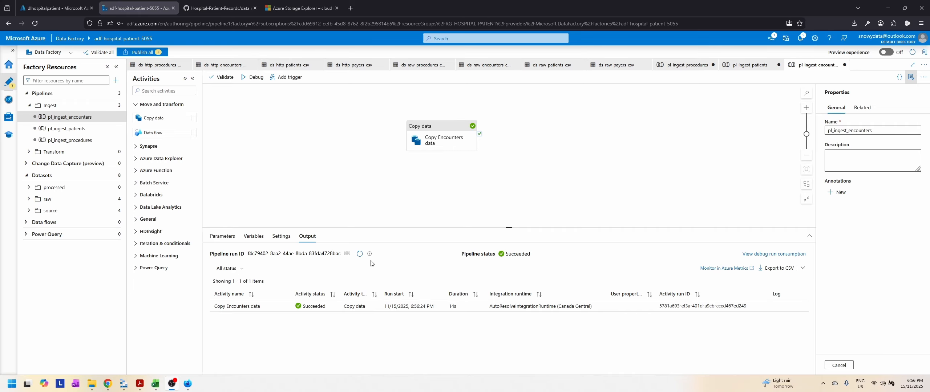
Step: Switch to Azure Storage Explorer, refresh the raw container's file list and preview encounters.csv
{"action": "left_click", "coordinate": [124, 384]}
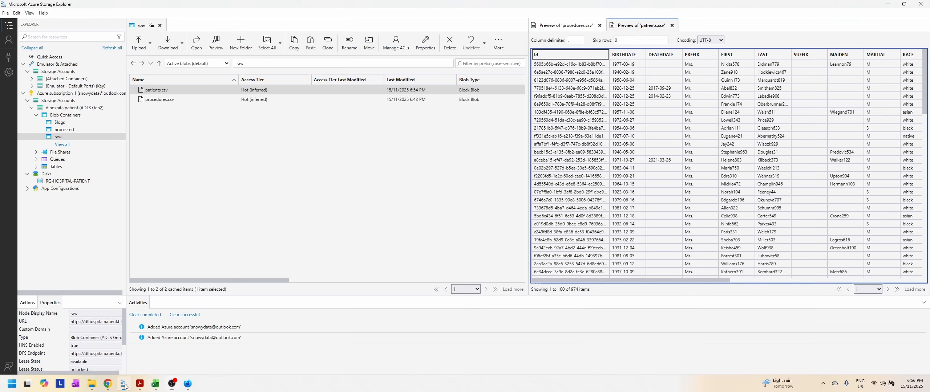
{"action": "left_click", "coordinate": [499, 43]}
{"action": "left_click", "coordinate": [509, 79]}
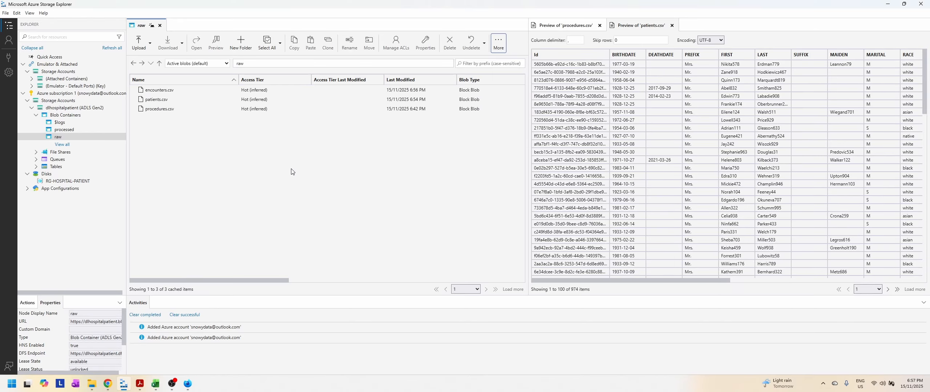
{"action": "left_click", "coordinate": [174, 90]}
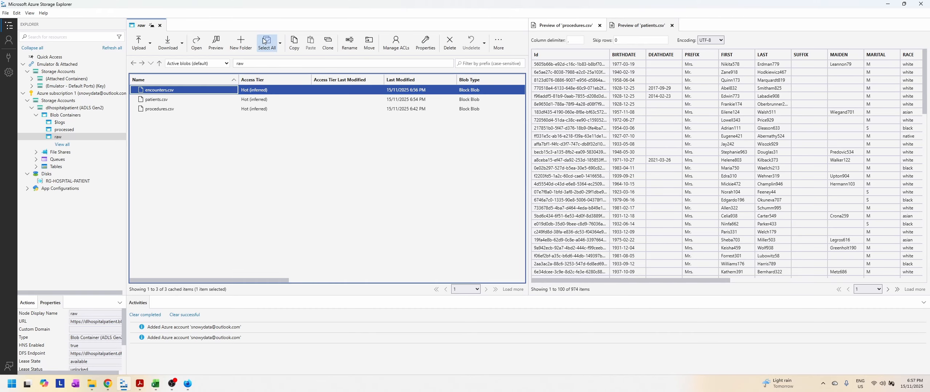
{"action": "left_click", "coordinate": [213, 39]}
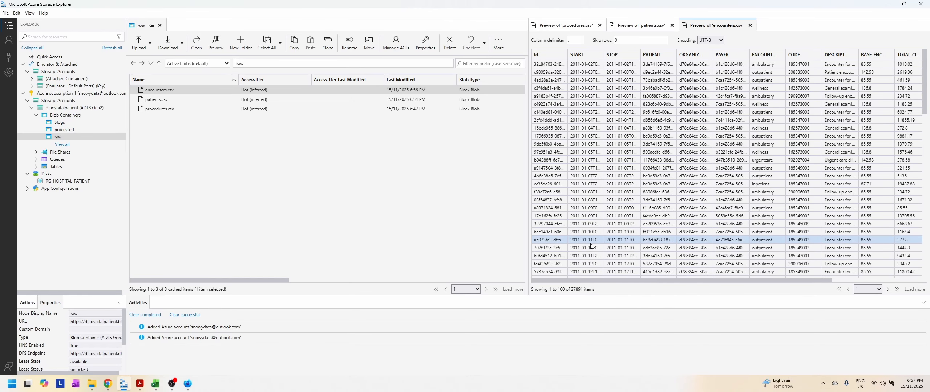
Step: Widen the ENCOUNTERCLASS column in the encounters.csv preview and examine the file's remaining columns
{"action": "left_click_drag", "start_coordinate": [602, 283], "coordinate": [706, 283]}
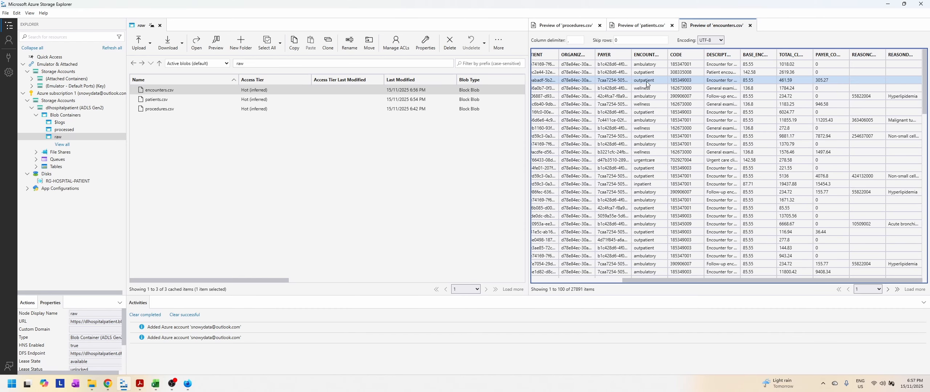
{"action": "left_click_drag", "start_coordinate": [666, 54], "coordinate": [718, 54]}
{"action": "left_click_drag", "start_coordinate": [723, 280], "coordinate": [758, 281]}
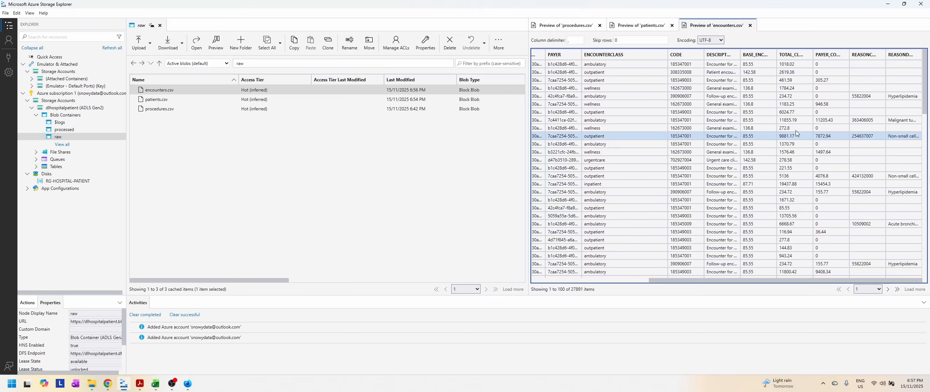
Step: Switch to Data Factory in the browser and create a pipeline named pl_ingest_payers in the ingest folder
{"action": "left_click", "coordinate": [188, 387]}
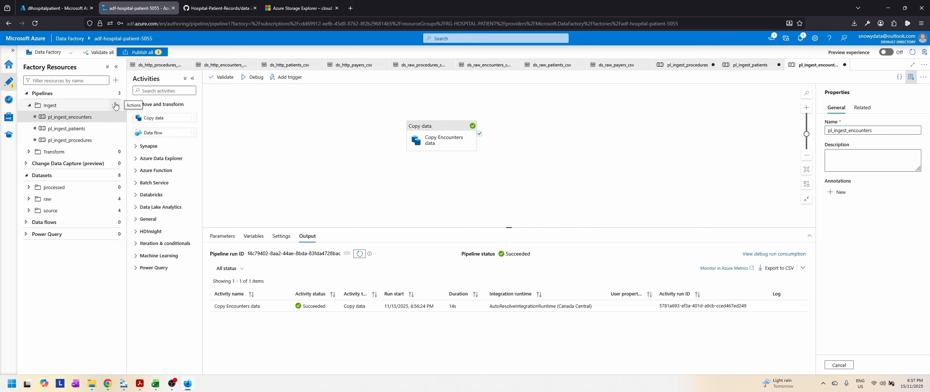
{"action": "left_click", "coordinate": [118, 106]}
{"action": "left_click", "coordinate": [92, 118]}
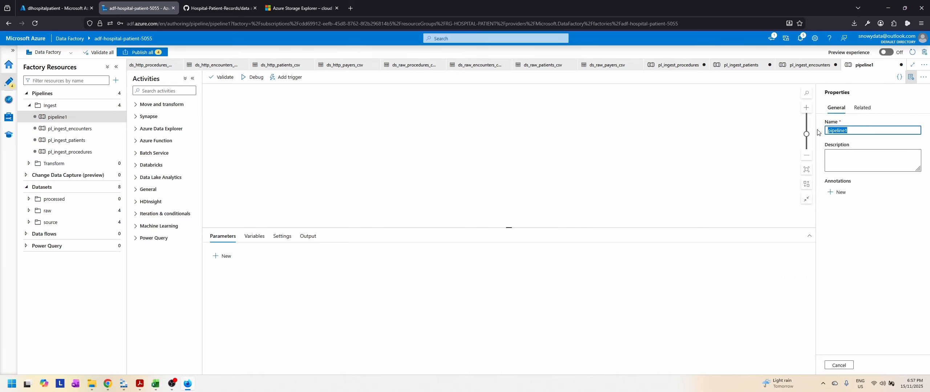
{"action": "type", "text": "pl_ingest_payers"}
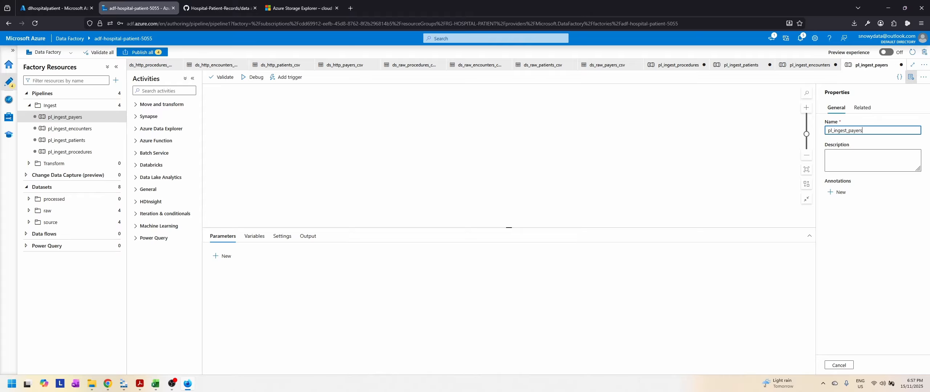
Step: Add a Copy data activity to pl_ingest_payers and name it Copy Payers data
{"action": "left_click", "coordinate": [150, 108]}
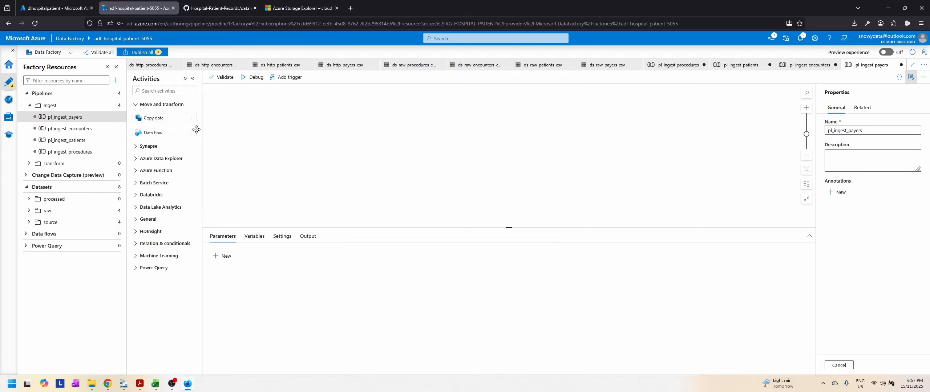
{"action": "left_click_drag", "start_coordinate": [170, 118], "coordinate": [367, 143]}
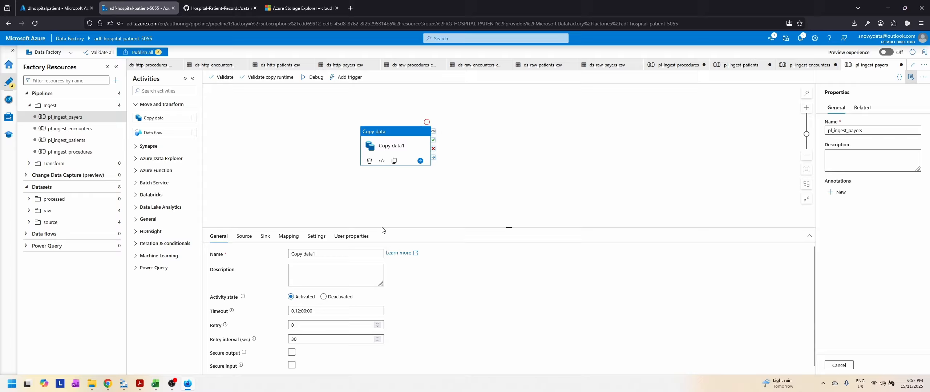
{"action": "left_click", "coordinate": [334, 253]}
{"action": "key", "text": "BackSpace"}
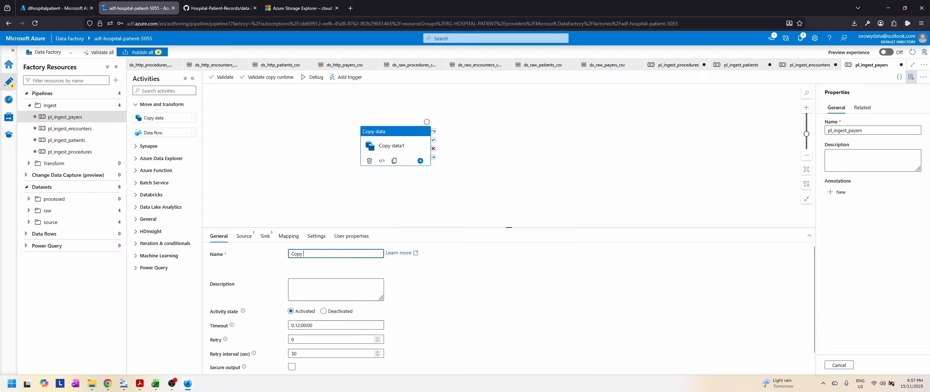
{"action": "type", "text": "Payers"}
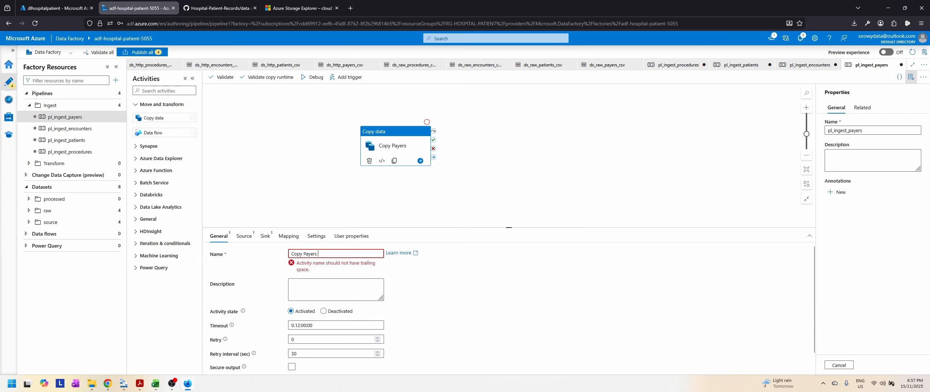
{"action": "type", "text": " data"}
Step: Set the Copy Payers data activity's source dataset to ds_http_payers_csv and its sink dataset to ds_raw_payers_csv
{"action": "left_click", "coordinate": [244, 236]}
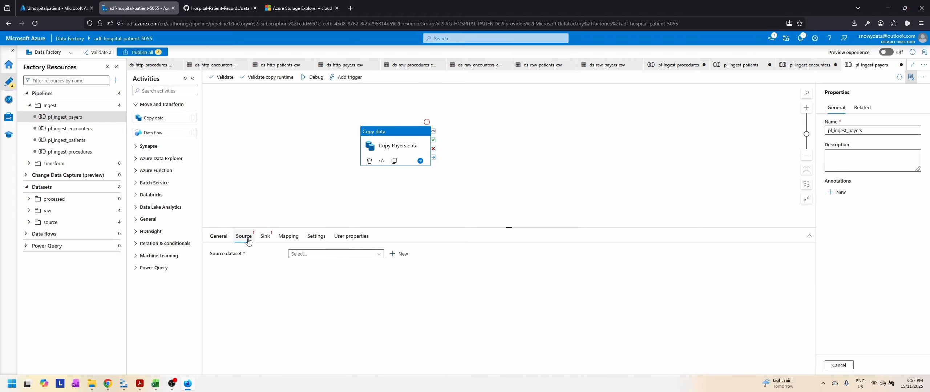
{"action": "left_click", "coordinate": [368, 254]}
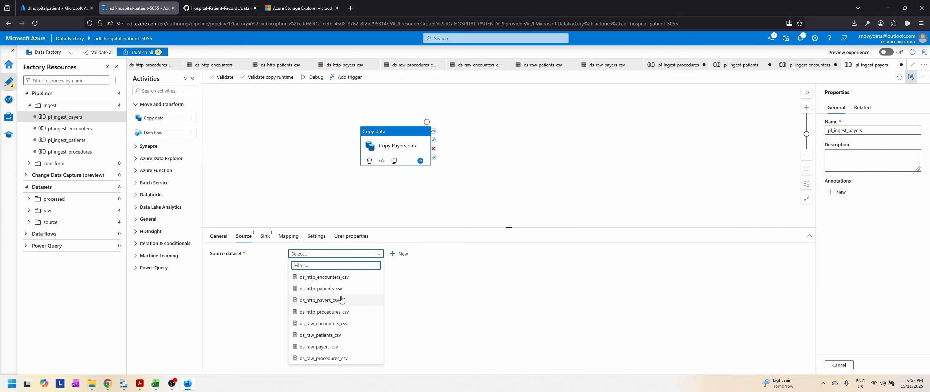
{"action": "left_click", "coordinate": [320, 347]}
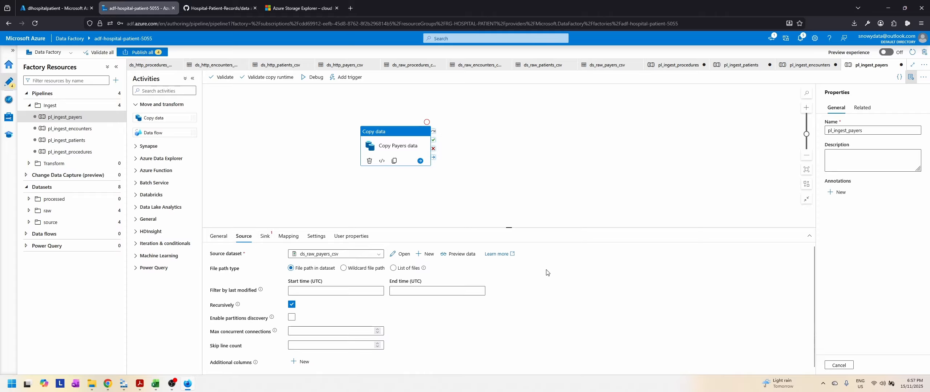
{"action": "left_click", "coordinate": [339, 256]}
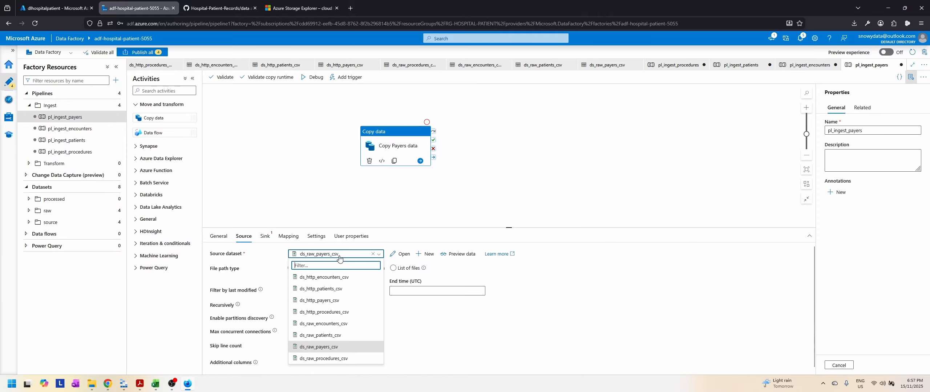
{"action": "left_click", "coordinate": [325, 302]}
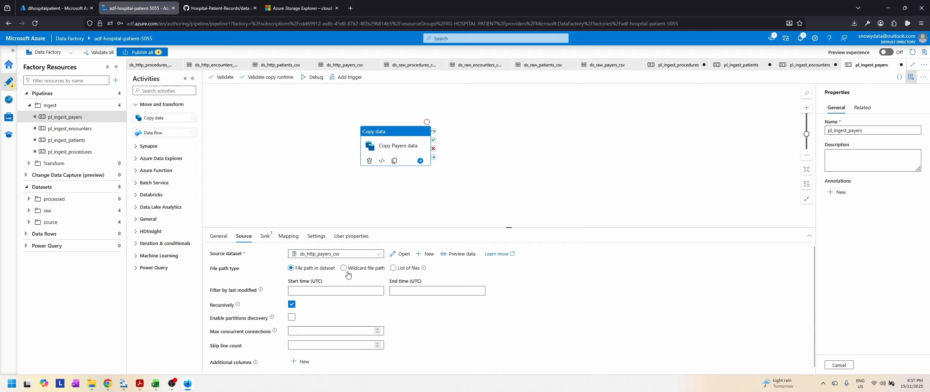
{"action": "left_click", "coordinate": [266, 237]}
{"action": "left_click", "coordinate": [336, 254]}
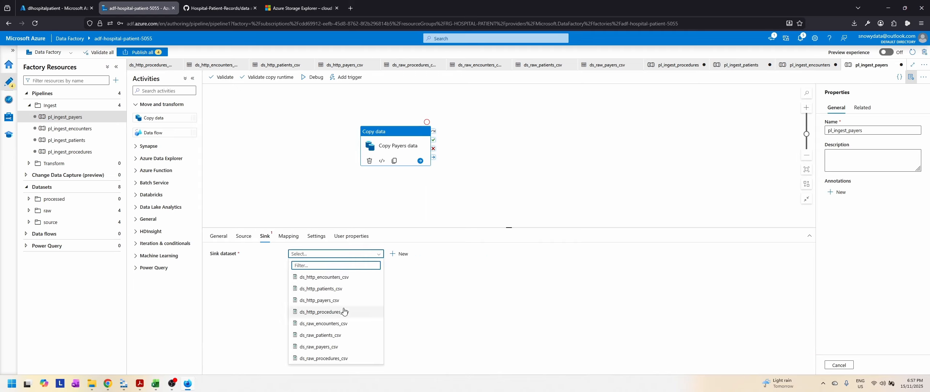
{"action": "left_click", "coordinate": [316, 349]}
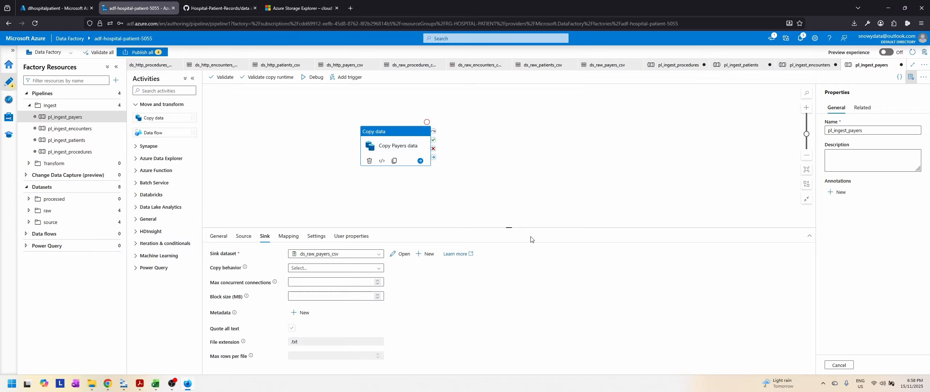
Step: Run pl_ingest_payers in debug mode and refresh its run status
{"action": "left_click", "coordinate": [313, 77]}
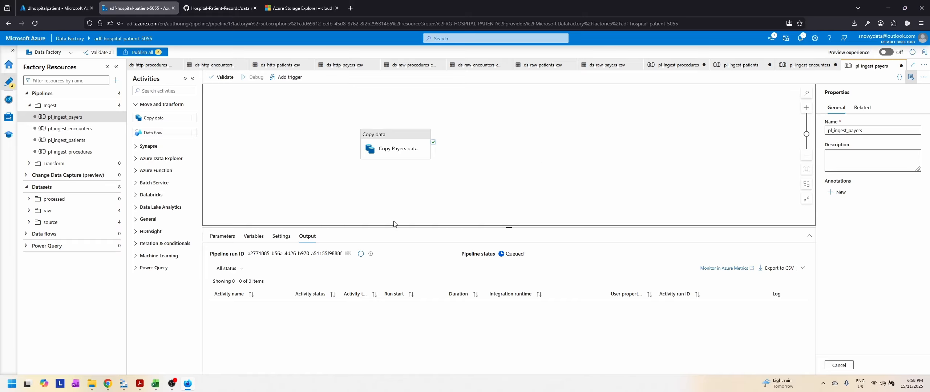
{"action": "left_click", "coordinate": [359, 255]}
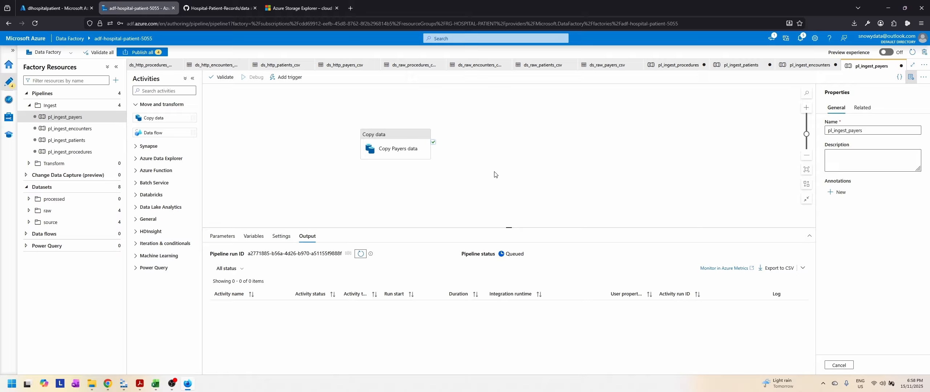
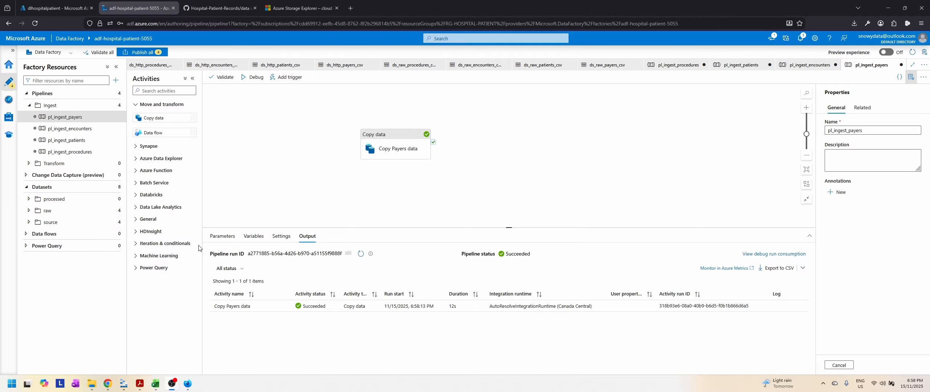
Step: Switch to Azure Storage Explorer, refresh the raw container's file list and preview payers.csv
{"action": "left_click", "coordinate": [130, 390]}
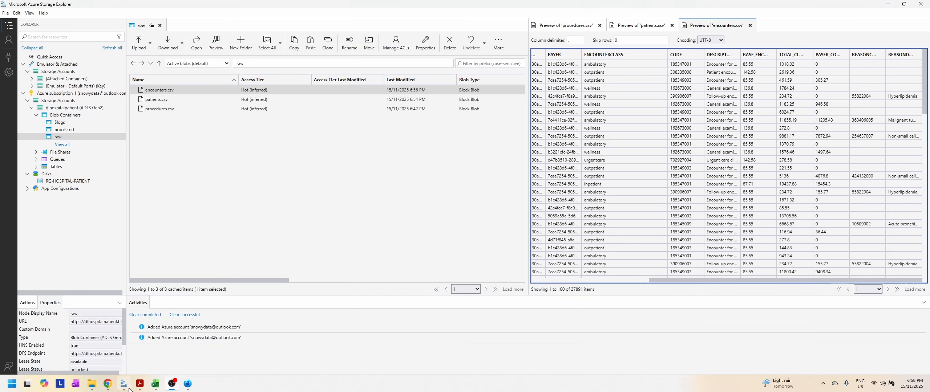
{"action": "left_click", "coordinate": [498, 43]}
{"action": "left_click", "coordinate": [512, 80]}
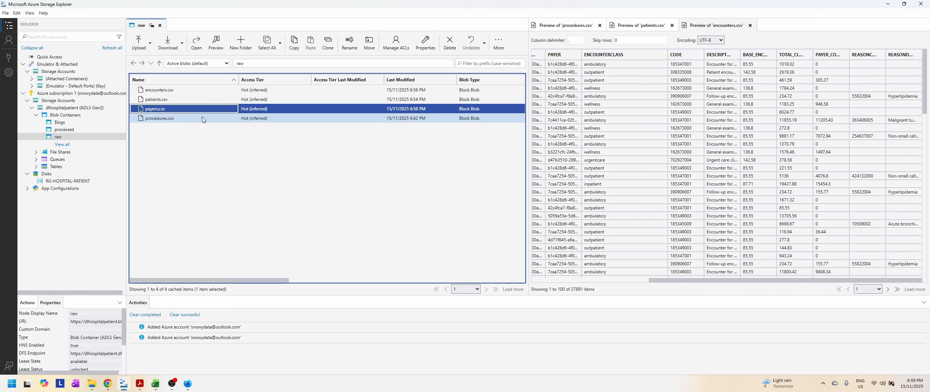
{"action": "left_click", "coordinate": [215, 43]}
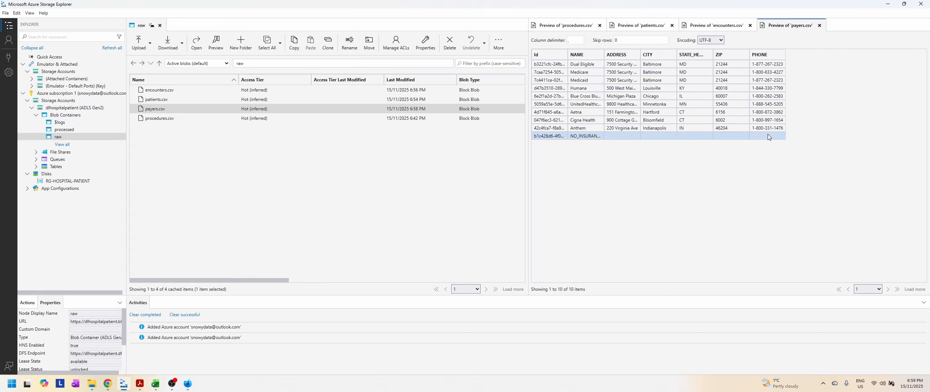
Step: Switch back to Data Factory in the browser and publish all four pending ingest pipelines
{"action": "left_click", "coordinate": [187, 384]}
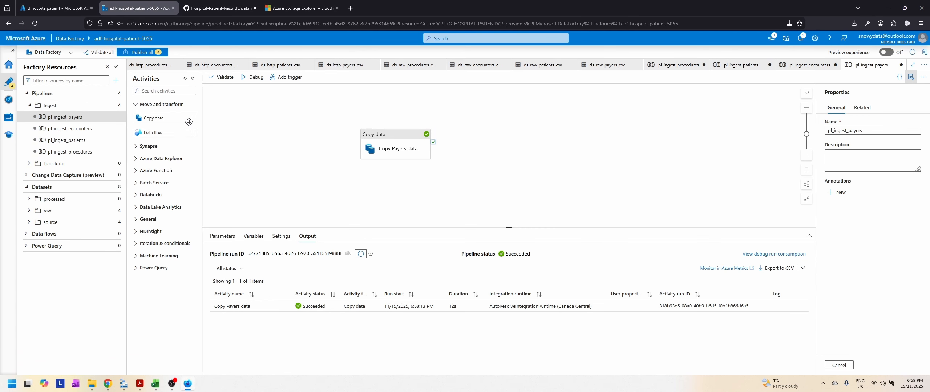
{"action": "left_click", "coordinate": [147, 53]}
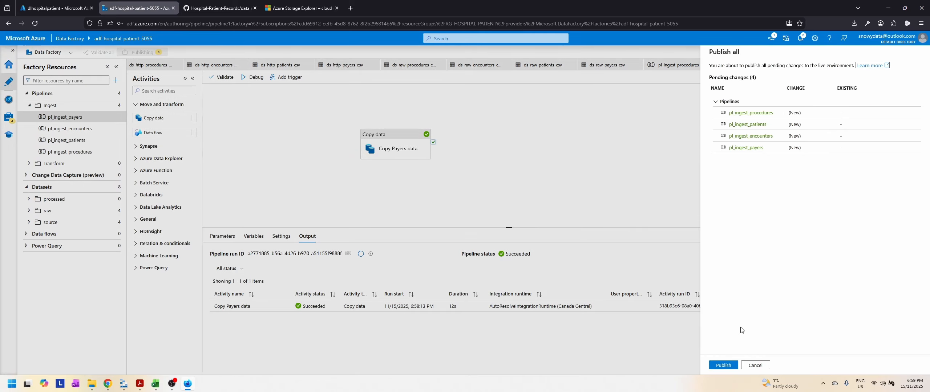
{"action": "left_click", "coordinate": [723, 366]}
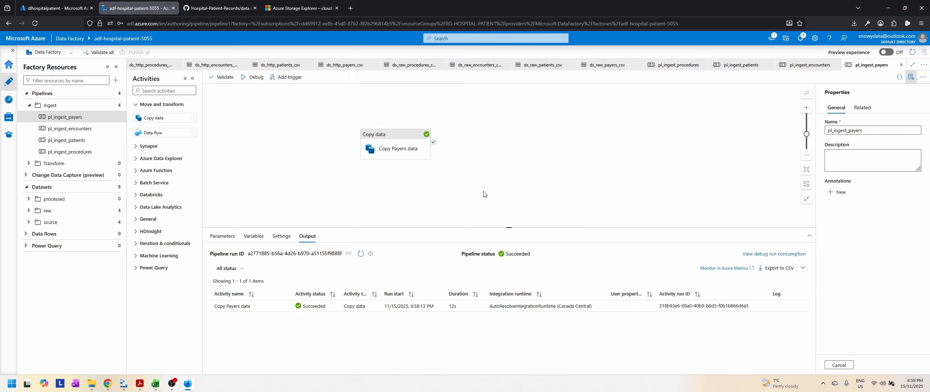
Step: Switch to Slides.pdf in Acrobat, look back at pl_ingest_payers in Data Factory and return to the slides
{"action": "left_click", "coordinate": [140, 384]}
{"action": "left_click", "coordinate": [923, 278]}
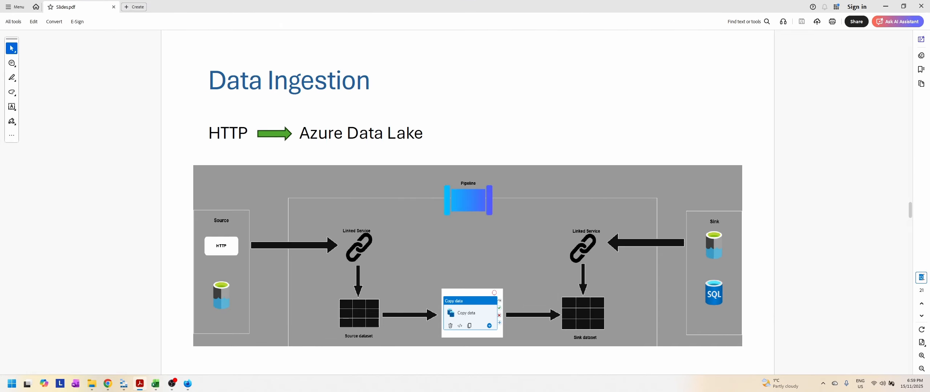
{"action": "key", "text": "Return"}
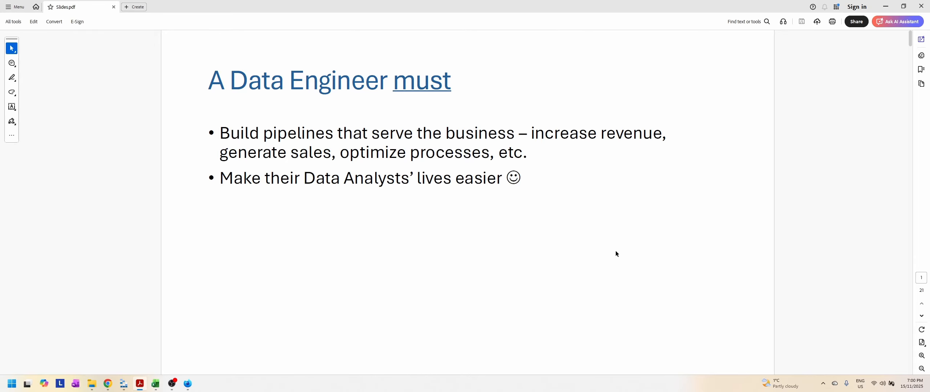
{"action": "mouse_move", "coordinate": [188, 390]}
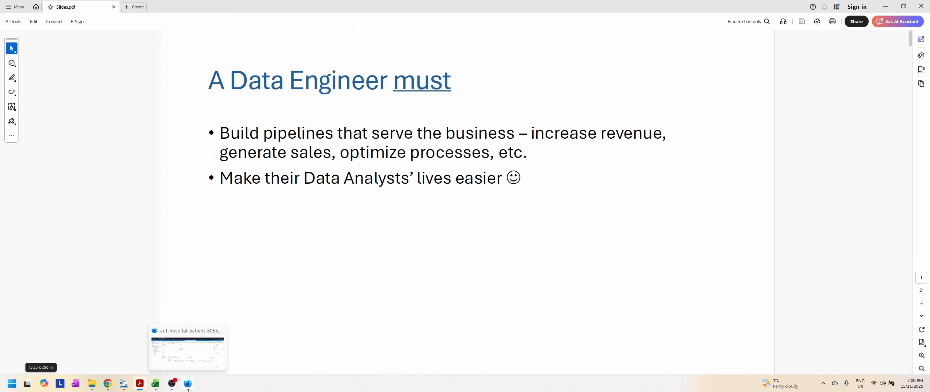
{"action": "left_click", "coordinate": [188, 385]}
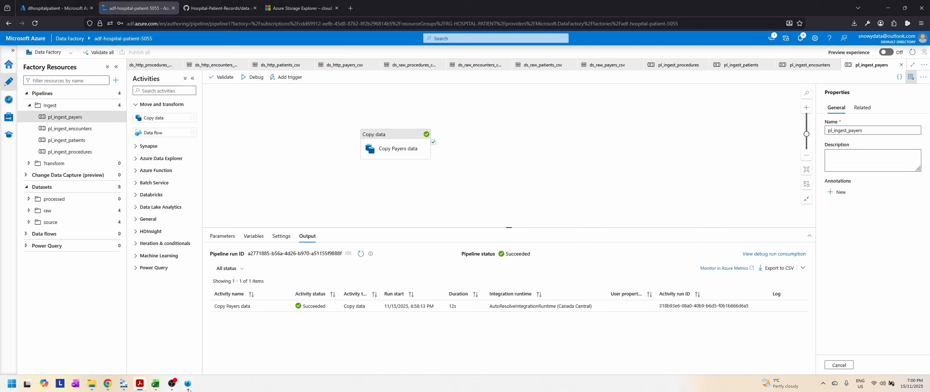
{"action": "left_click", "coordinate": [187, 388]}
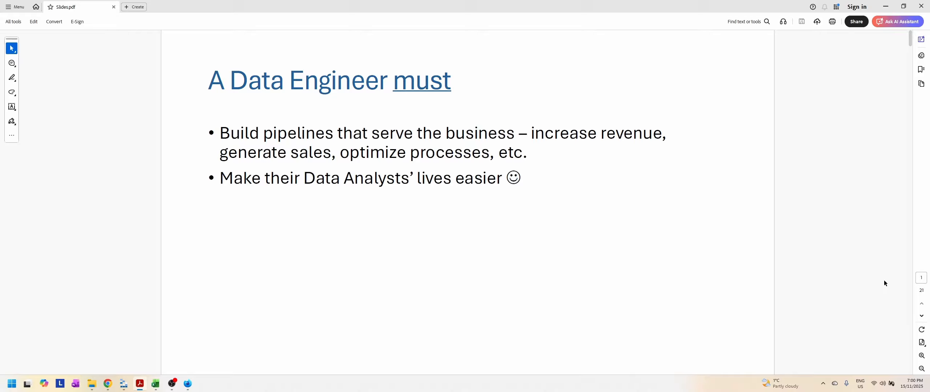
Step: Go to page 12 of the slides on data ingestion and advance to page 13 with the Objective 1 encounter questions
{"action": "left_click", "coordinate": [922, 278]}
{"action": "type", "text": "12"}
{"action": "key", "text": "Return"}
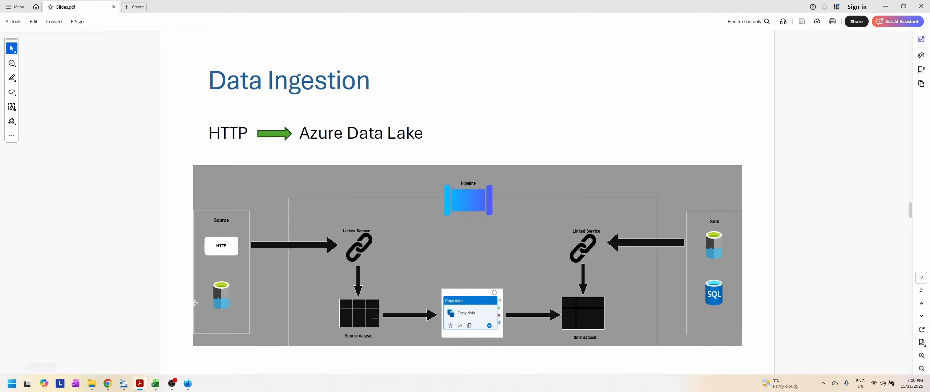
{"action": "mouse_move", "coordinate": [154, 388]}
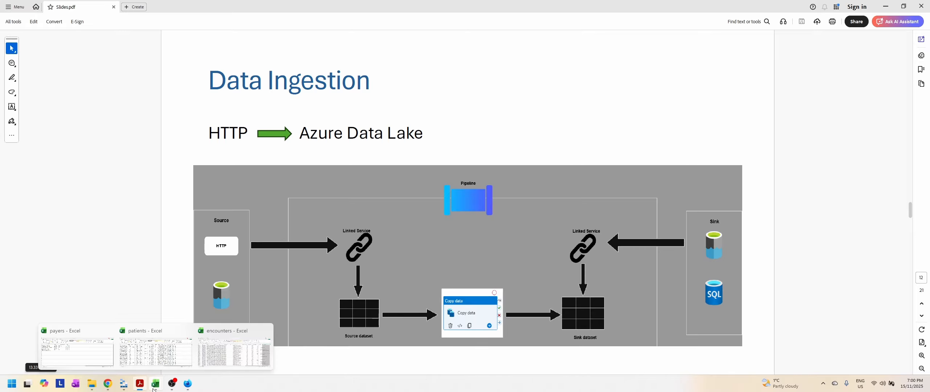
{"action": "left_click", "coordinate": [921, 317]}
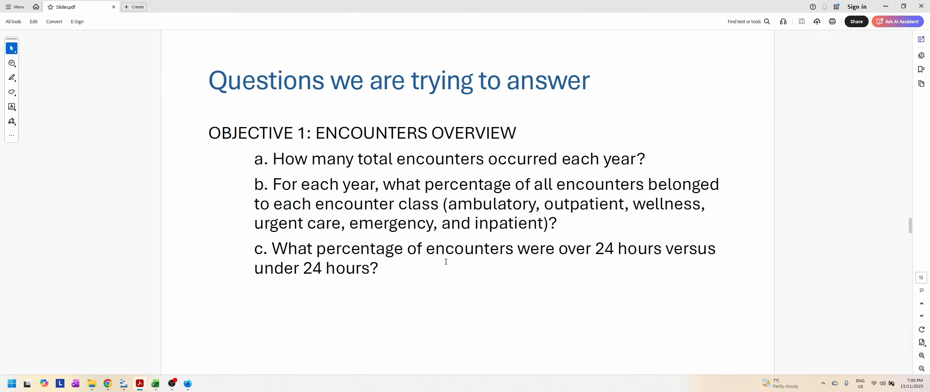
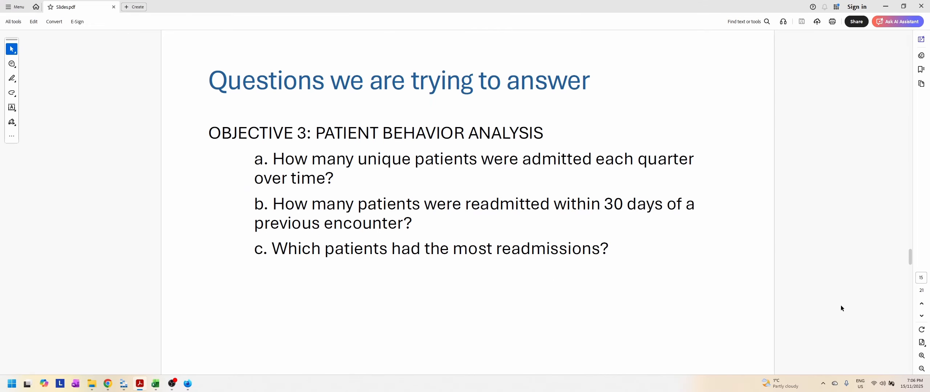
Step: Advance the slides to page 16 on procedures transformation, select procedures.csv in Azure Storage Explorer's raw container and return to the slides
{"action": "left_click", "coordinate": [922, 317]}
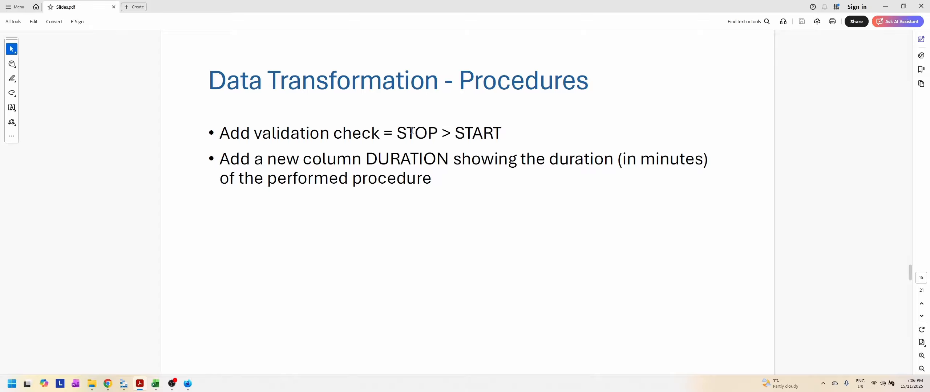
{"action": "left_click", "coordinate": [124, 384]}
{"action": "left_click", "coordinate": [168, 91]}
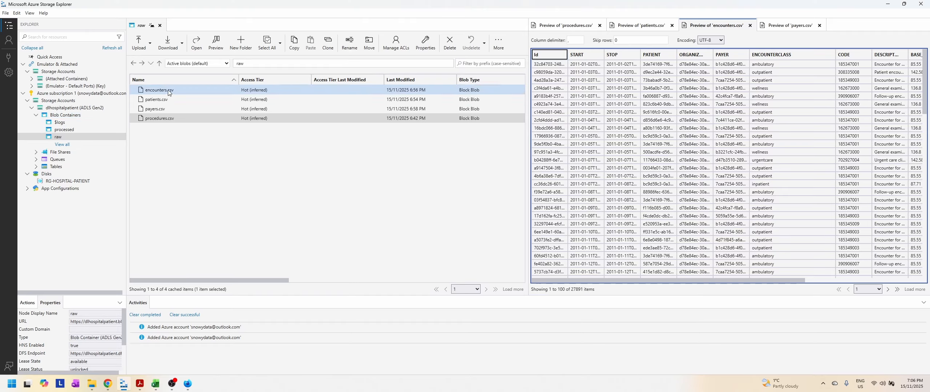
{"action": "left_click", "coordinate": [167, 117]}
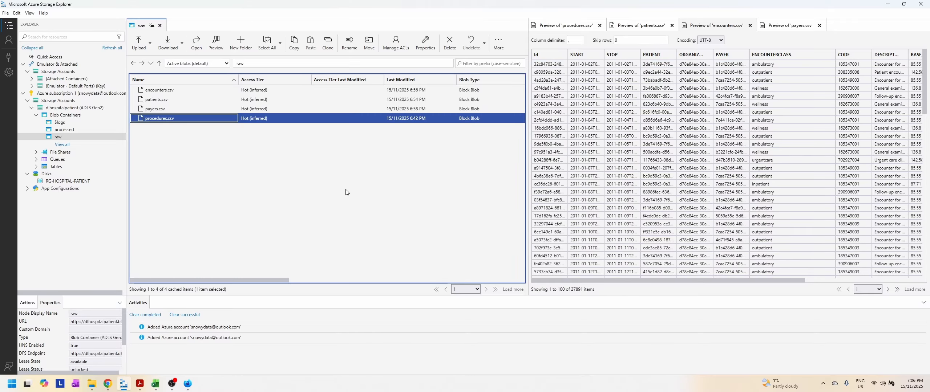
{"action": "left_click", "coordinate": [139, 384]}
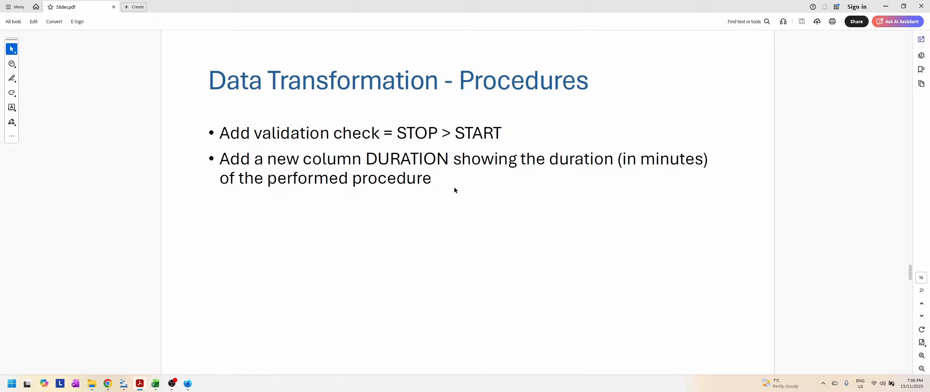
Step: Switch to Azure Storage Explorer and look through the columns of the encounters.csv preview
{"action": "left_click", "coordinate": [121, 388]}
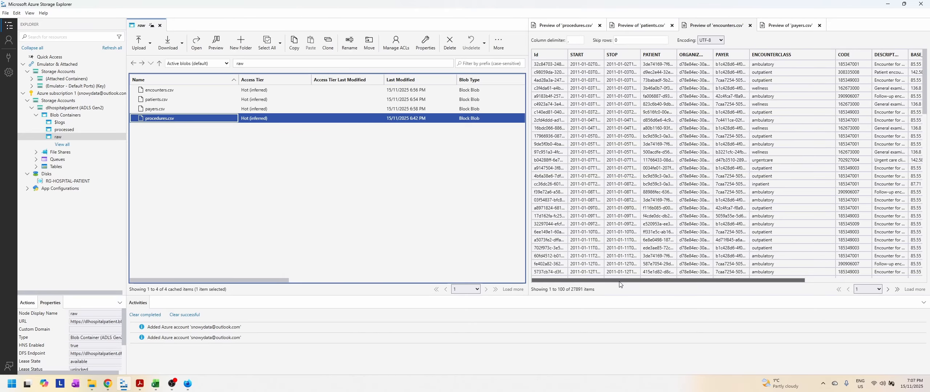
{"action": "left_click_drag", "start_coordinate": [620, 284], "coordinate": [773, 284]}
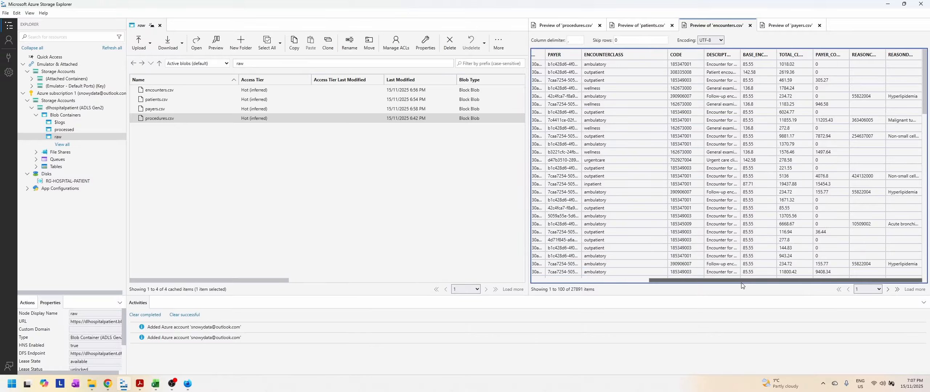
{"action": "left_click_drag", "start_coordinate": [752, 283], "coordinate": [557, 282]}
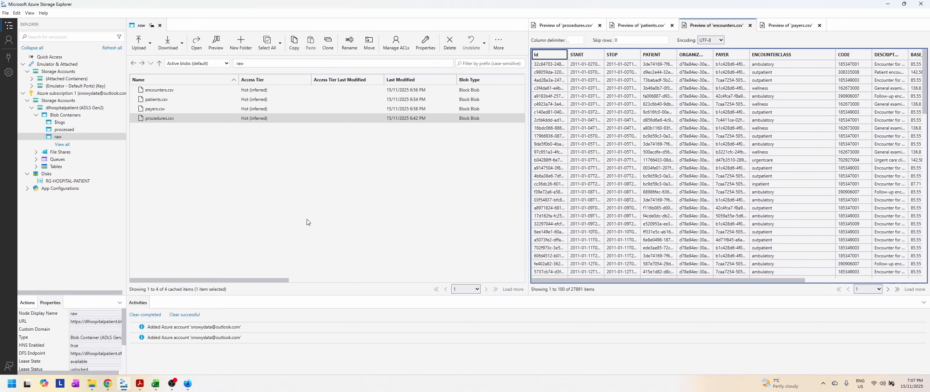
{"action": "left_click", "coordinate": [124, 388]}
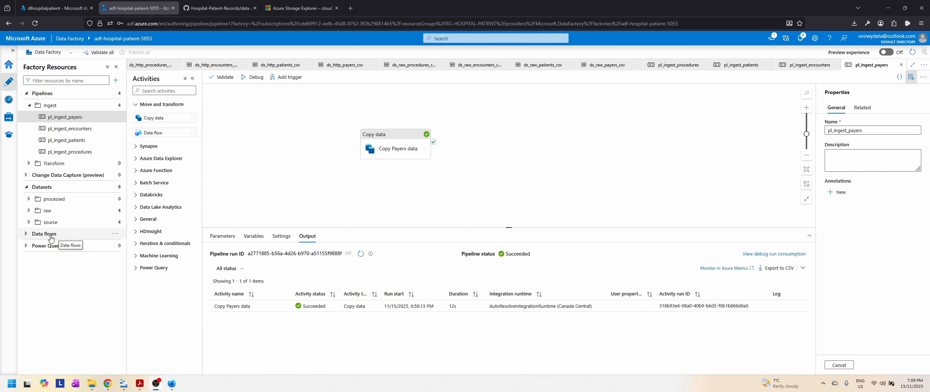
Step: In Data Factory in the browser, create a new data flow under Data flows
{"action": "left_click", "coordinate": [25, 236]}
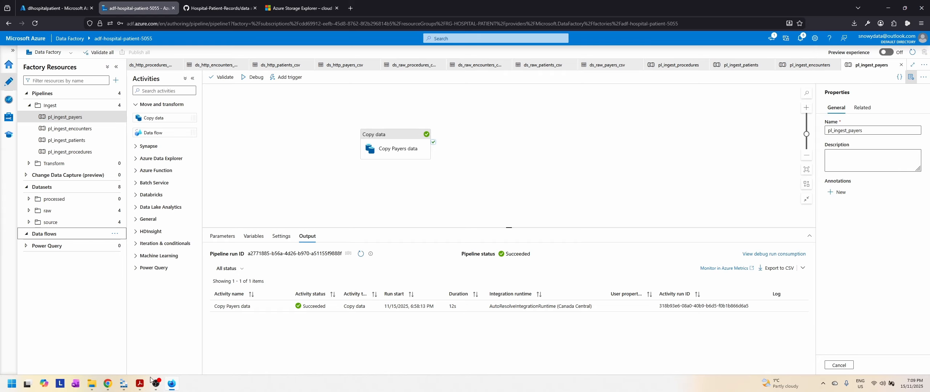
{"action": "left_click", "coordinate": [140, 385]}
{"action": "left_click", "coordinate": [140, 386]}
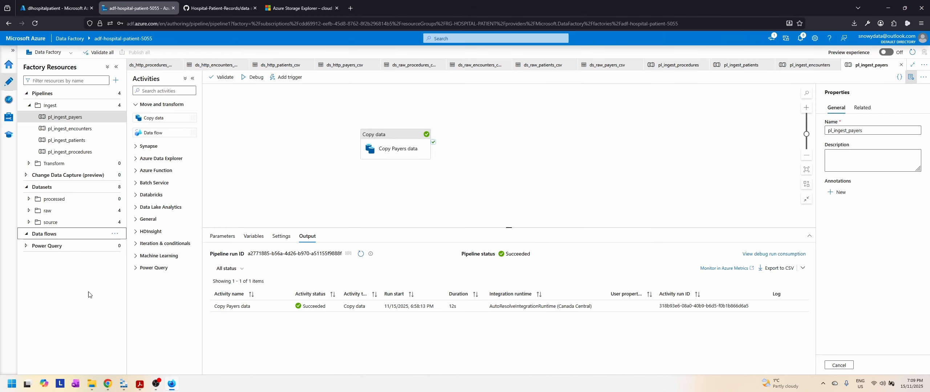
{"action": "left_click", "coordinate": [114, 236]}
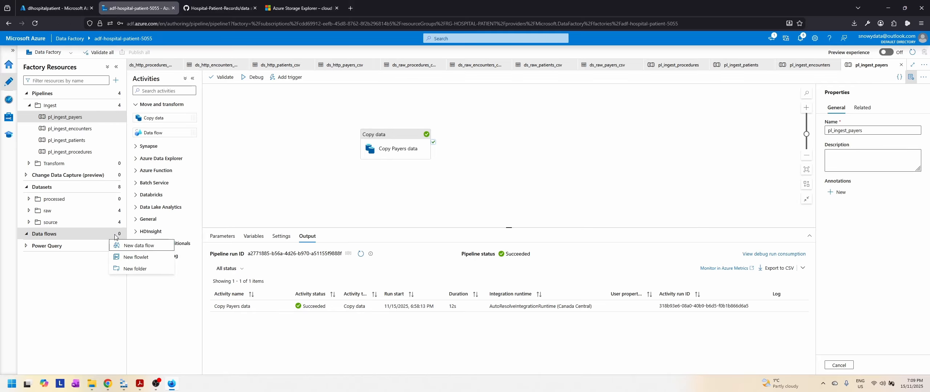
{"action": "left_click", "coordinate": [134, 249]}
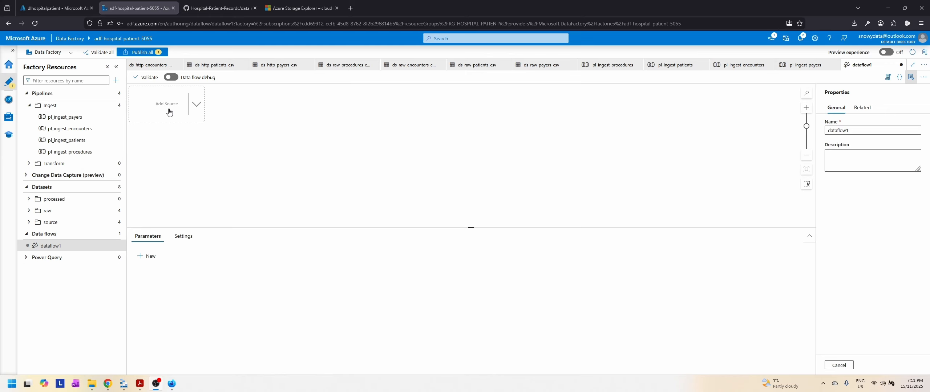
Step: Start a new dataset in the processed datasets folder with Azure Data Lake Storage Gen2 as data store and DelimitedText as format
{"action": "mouse_move", "coordinate": [140, 388]}
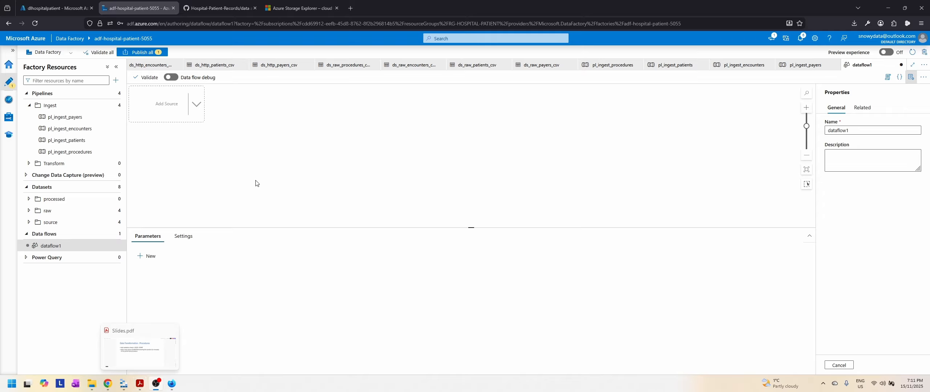
{"action": "left_click", "coordinate": [28, 214]}
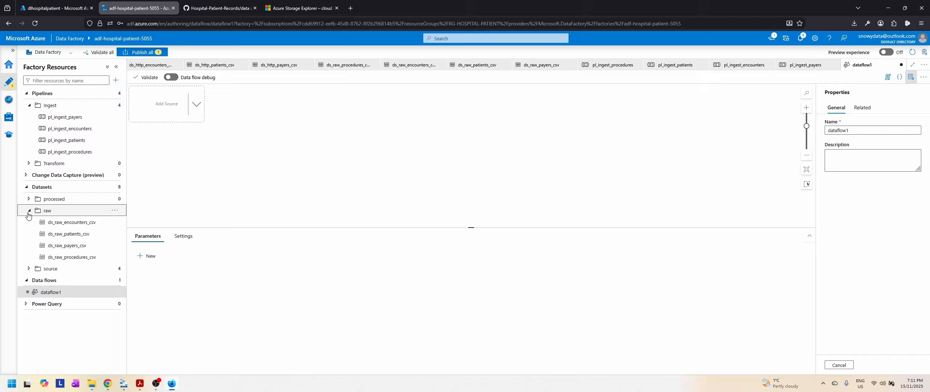
{"action": "left_click", "coordinate": [28, 212]}
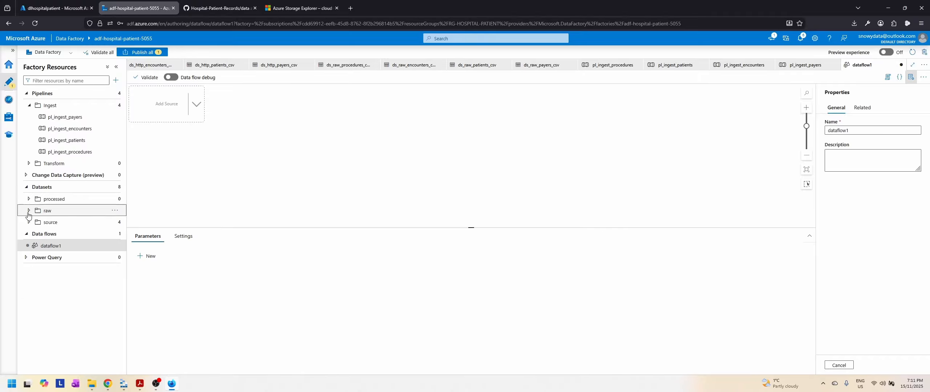
{"action": "left_click", "coordinate": [61, 200]}
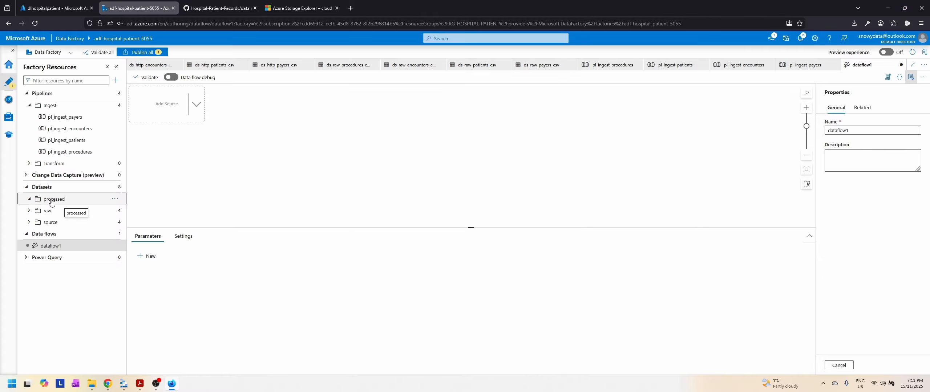
{"action": "left_click", "coordinate": [115, 199]}
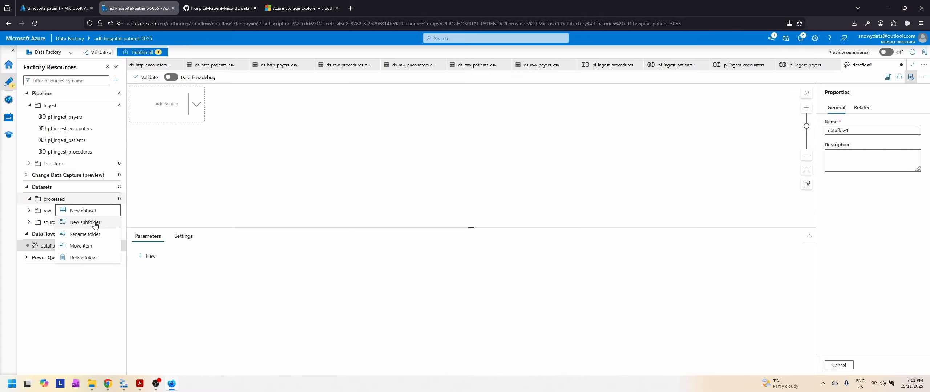
{"action": "left_click", "coordinate": [93, 211]}
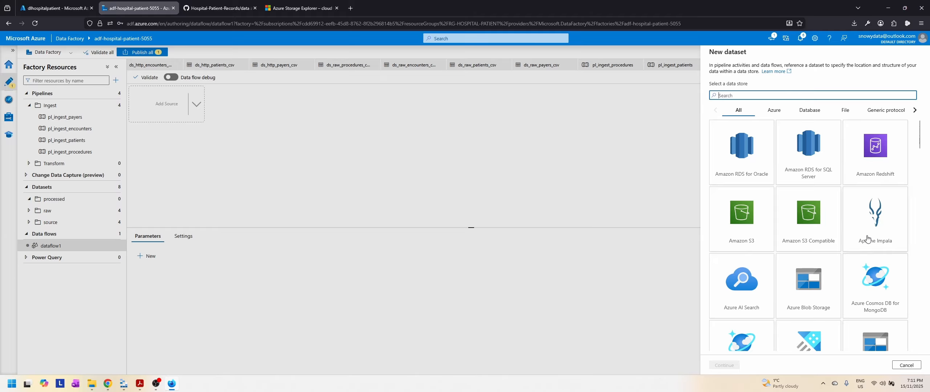
{"action": "scroll", "coordinate": [861, 262], "scroll_direction": "down", "scroll_amount": 3}
{"action": "left_click", "coordinate": [875, 217]}
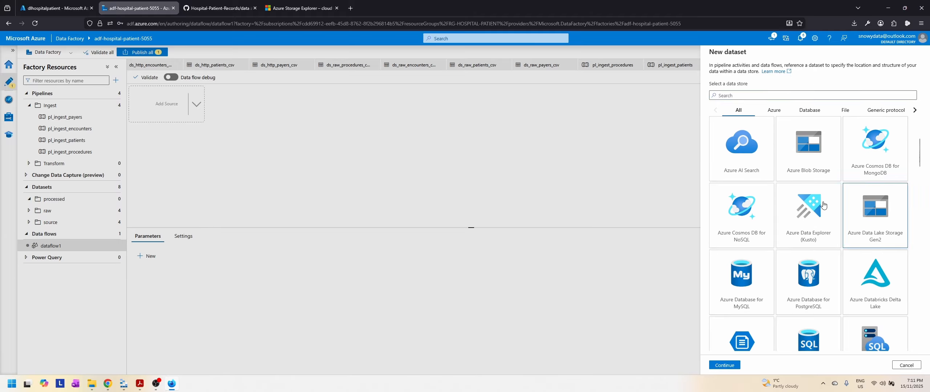
{"action": "left_click", "coordinate": [723, 365]}
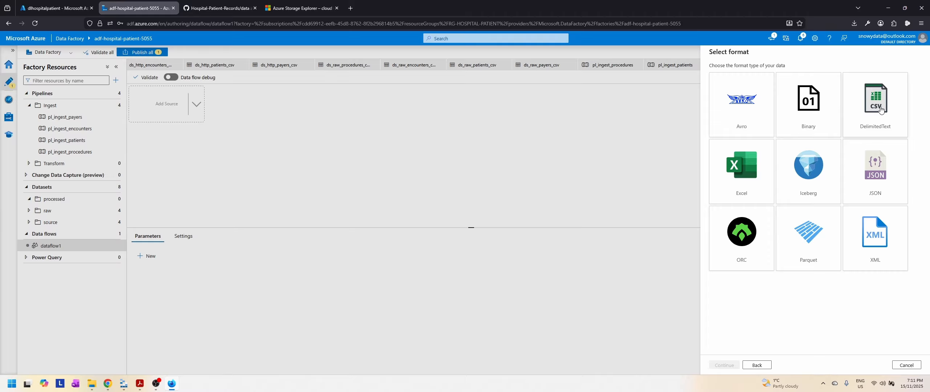
{"action": "left_click", "coordinate": [881, 109]}
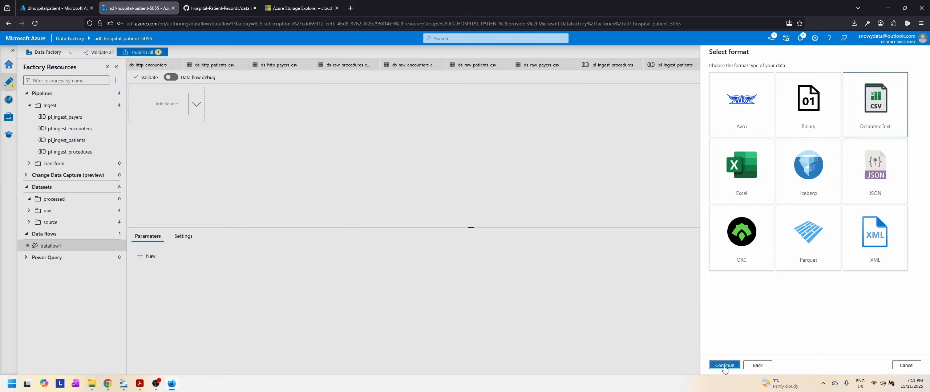
{"action": "left_click", "coordinate": [724, 366]}
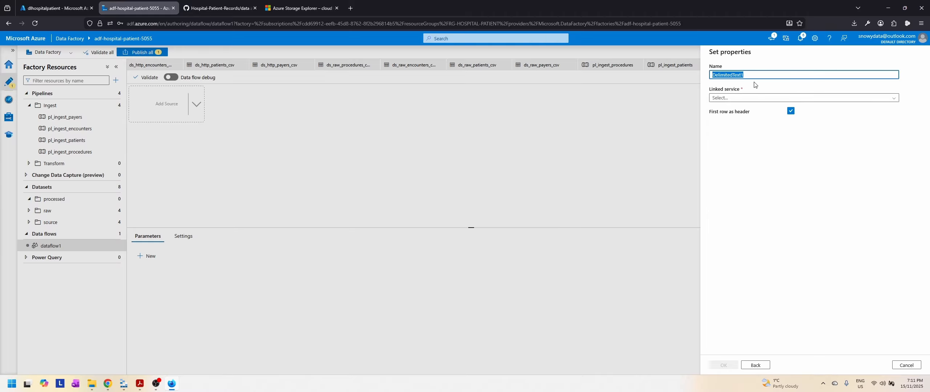
Step: Name the new dataset ds_processed_procedures
{"action": "type", "text": "ds_"}
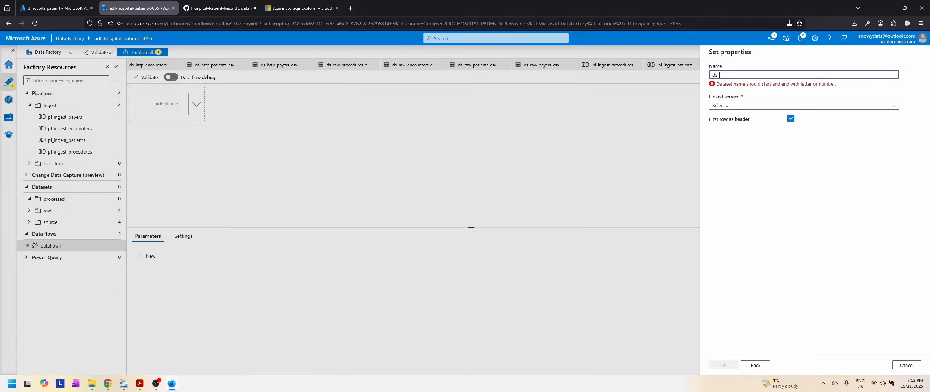
{"action": "type", "text": "pr"}
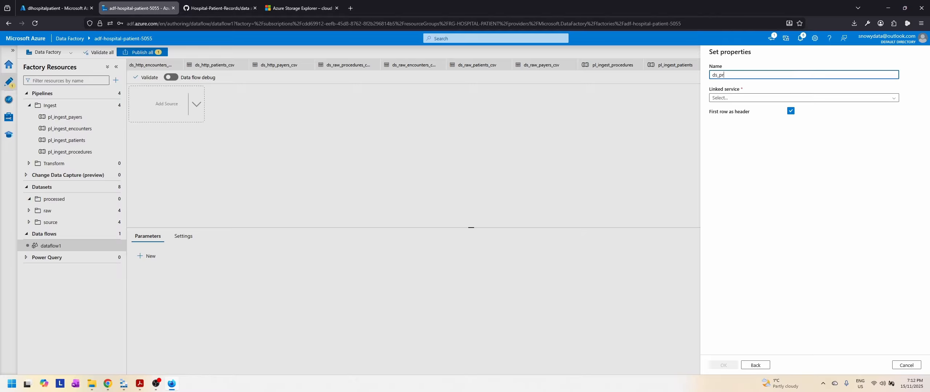
{"action": "type", "text": "ocessed_pr"}
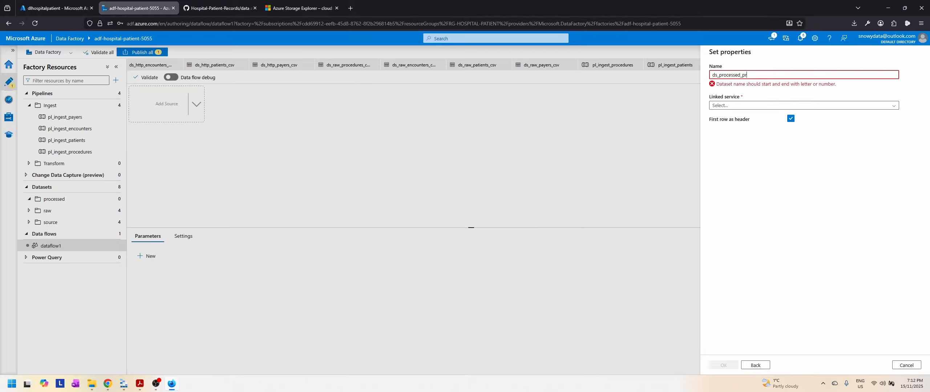
{"action": "type", "text": "ocedurt"}
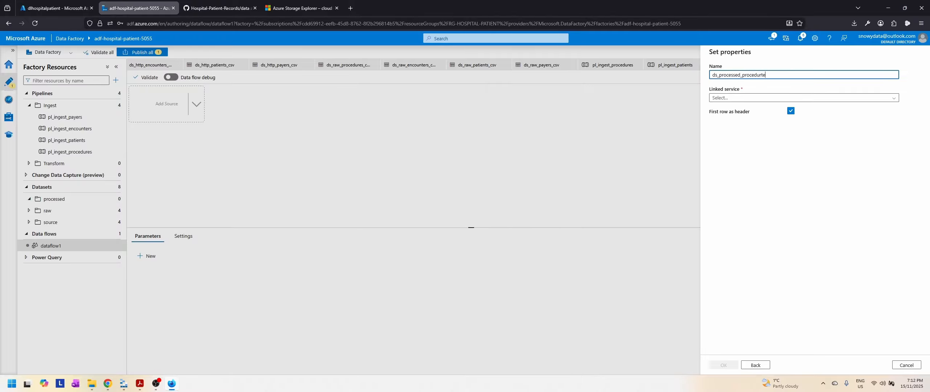
{"action": "key", "text": "BackSpace"}
Step: Set the dataset's linked service to ls_adls_dlhospitalpatient and browse the storage for its file path
{"action": "left_click", "coordinate": [761, 98]}
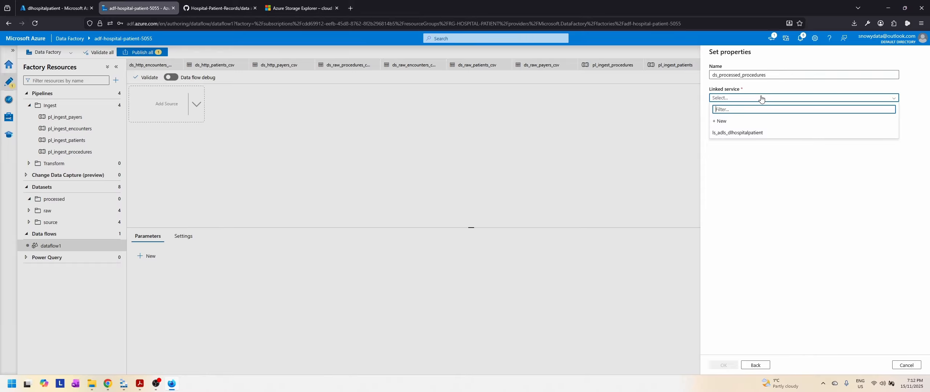
{"action": "left_click", "coordinate": [749, 133]}
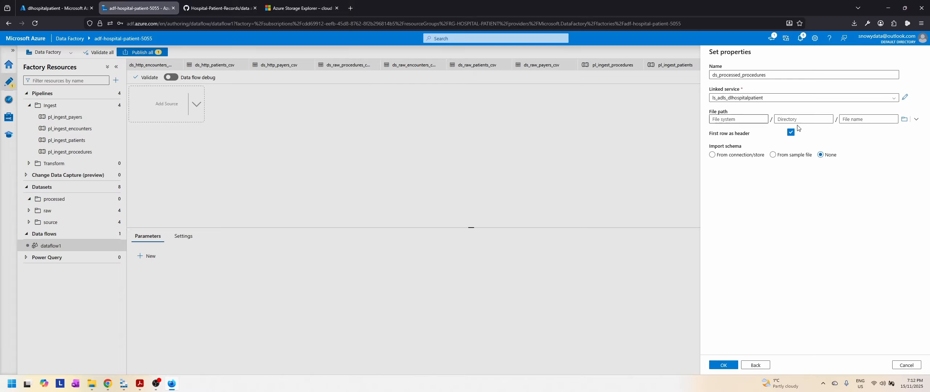
{"action": "left_click", "coordinate": [905, 119]}
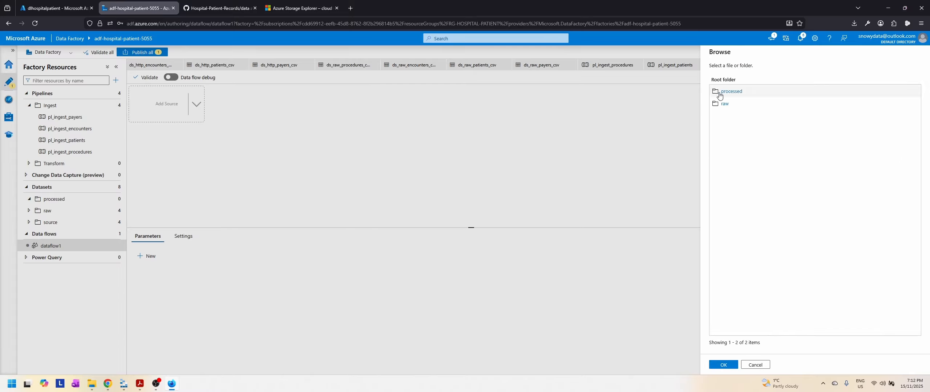
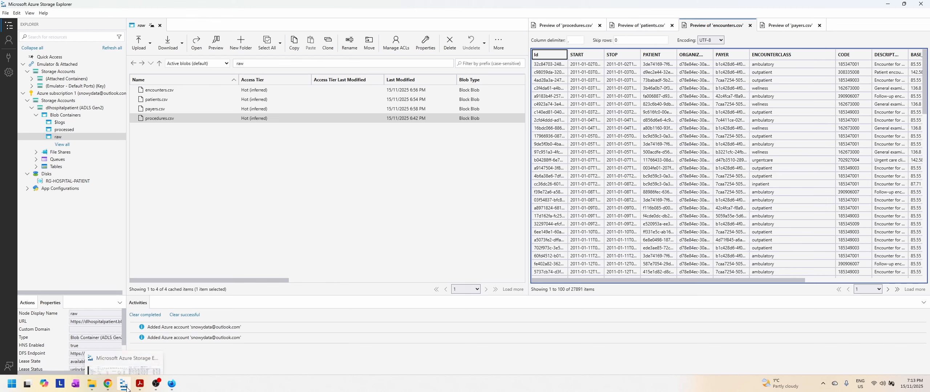
Step: Back in Data Factory in the browser, set the dataset's directory to procedures, choose no schema import, and create the dataset
{"action": "left_click", "coordinate": [172, 384]}
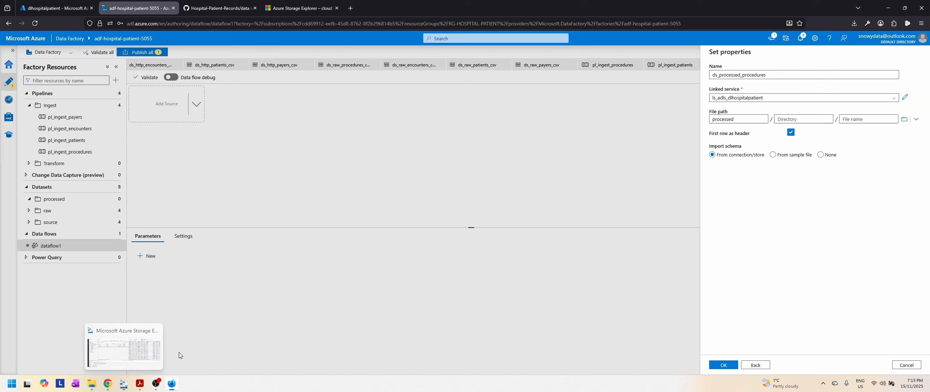
{"action": "left_click", "coordinate": [806, 120]}
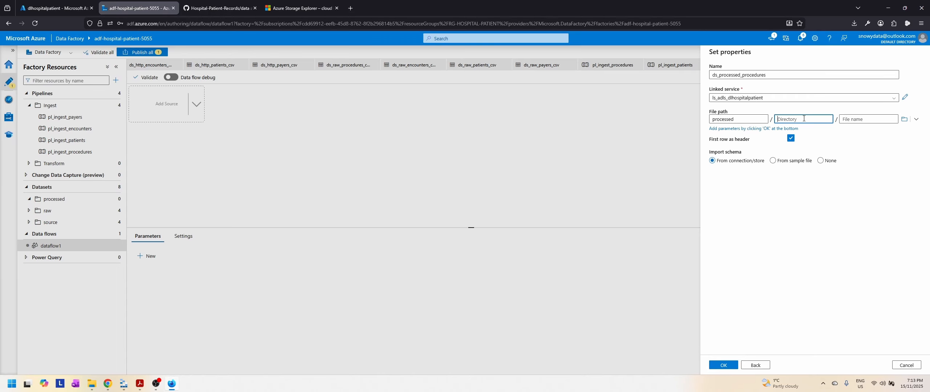
{"action": "type", "text": "procedures"}
{"action": "left_click", "coordinate": [826, 161]}
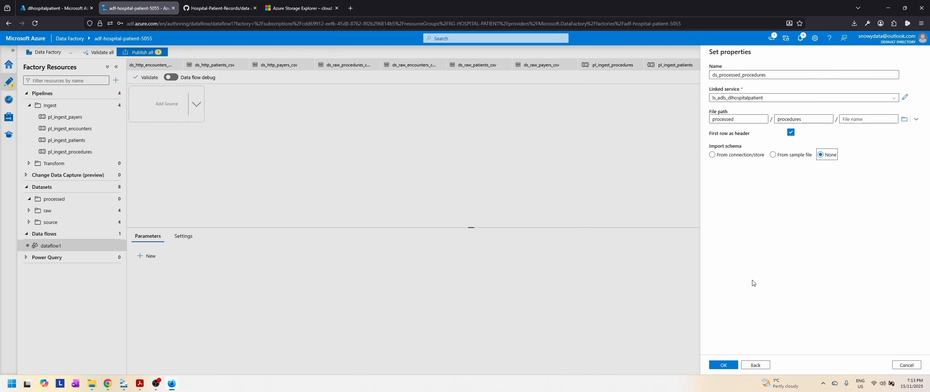
{"action": "left_click", "coordinate": [723, 367]}
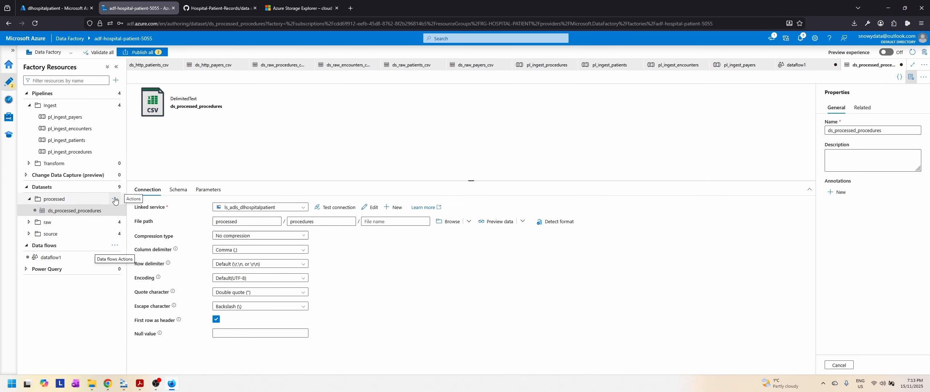
Step: Start another dataset in the processed datasets folder with Azure Data Lake Storage Gen2 as data store and DelimitedText as format
{"action": "left_click", "coordinate": [111, 200]}
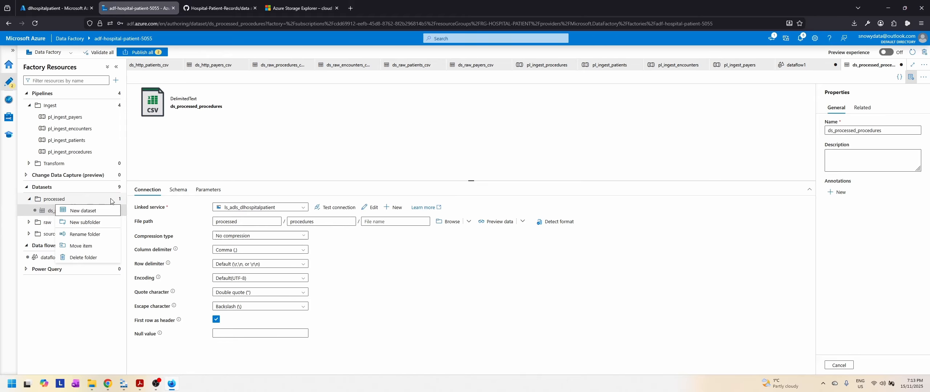
{"action": "left_click", "coordinate": [90, 212]}
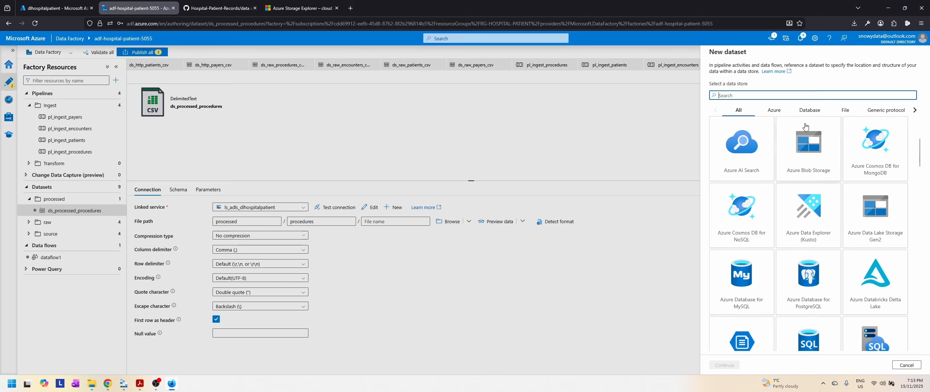
{"action": "left_click", "coordinate": [884, 223]}
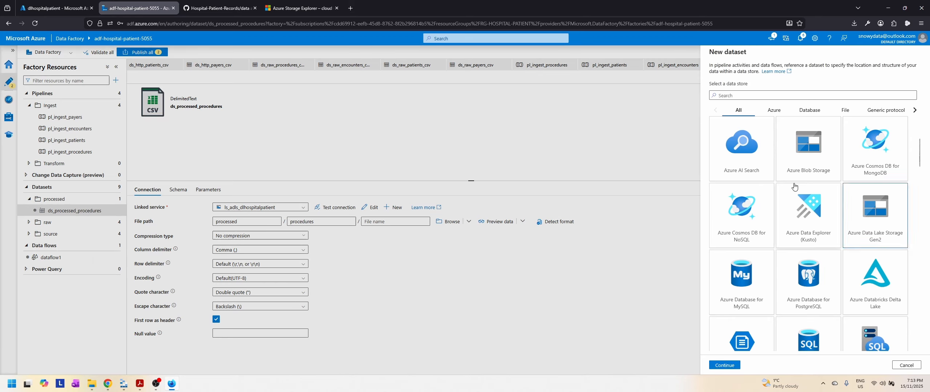
{"action": "left_click", "coordinate": [739, 367]}
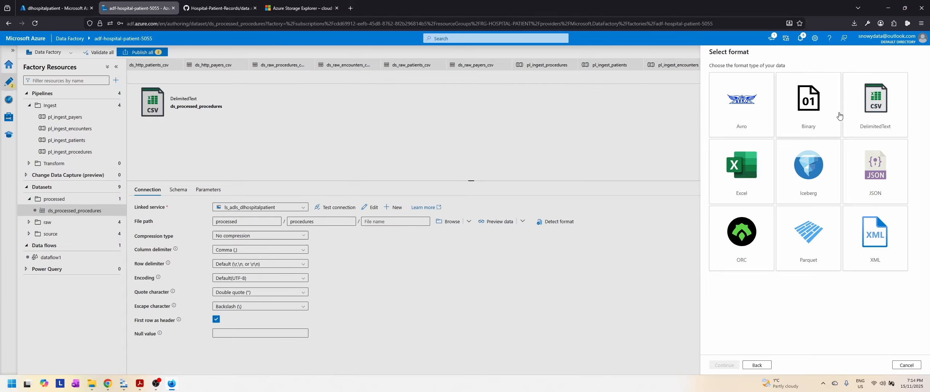
{"action": "left_click", "coordinate": [850, 114]}
{"action": "left_click", "coordinate": [724, 365]}
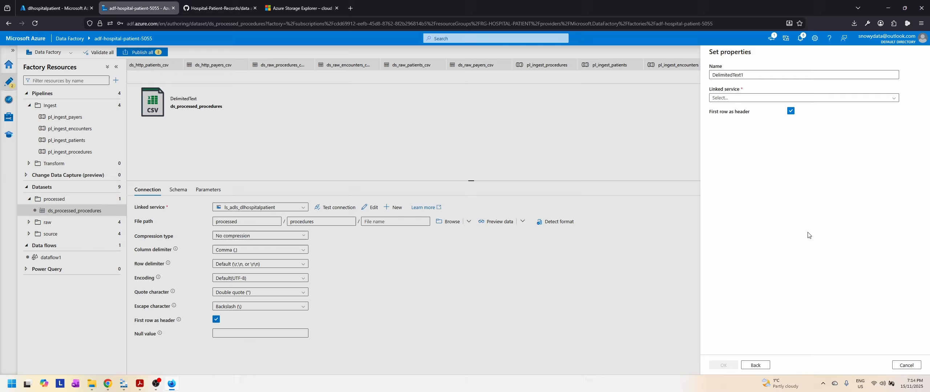
Step: Name the new dataset ds_processed_encounters and set its linked service to ls_adls_dlhospitalpatient
{"action": "double_click", "coordinate": [763, 74]}
{"action": "type", "text": "ds"}
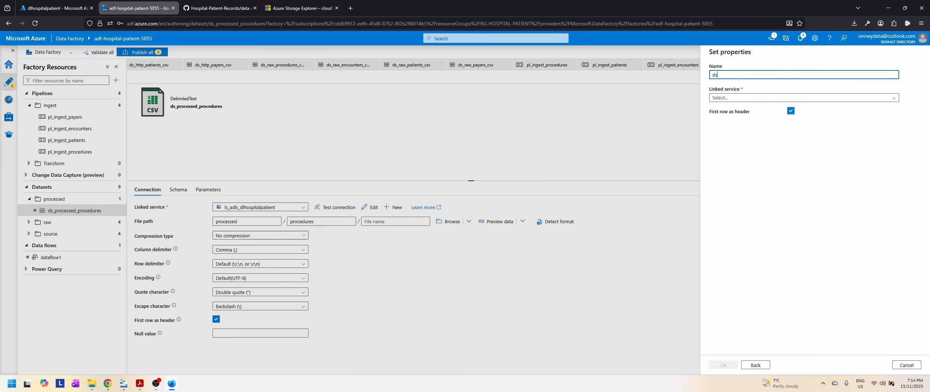
{"action": "type", "text": "_processed_encounters"}
{"action": "left_click", "coordinate": [746, 97]}
{"action": "left_click", "coordinate": [741, 137]}
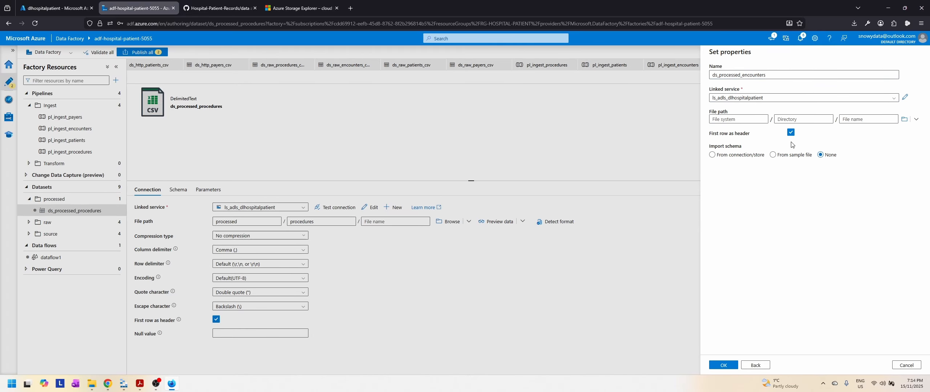
Step: Browse the storage and choose the processed container as the encounters dataset's file path
{"action": "left_click", "coordinate": [743, 120]}
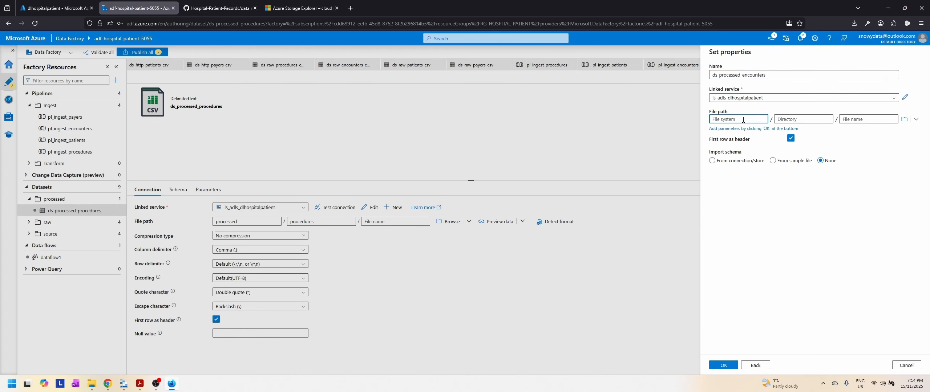
{"action": "left_click", "coordinate": [904, 119]}
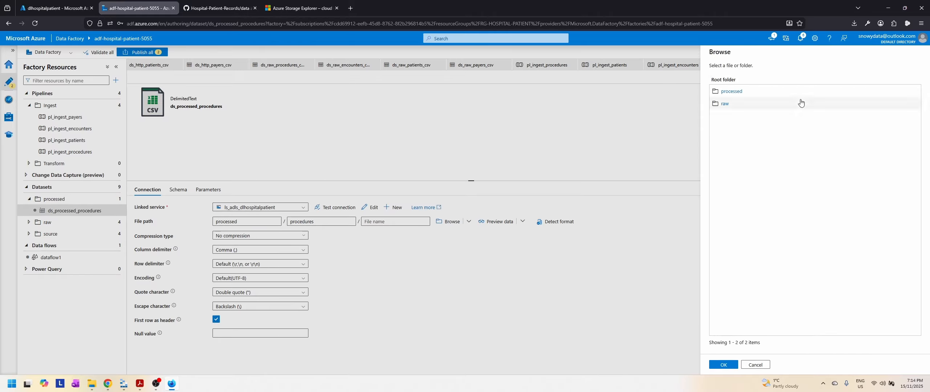
{"action": "left_click", "coordinate": [731, 91]}
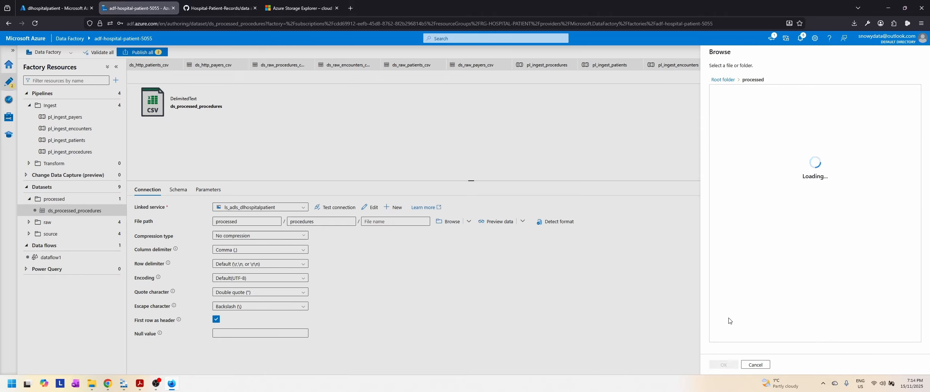
{"action": "left_click", "coordinate": [727, 365]}
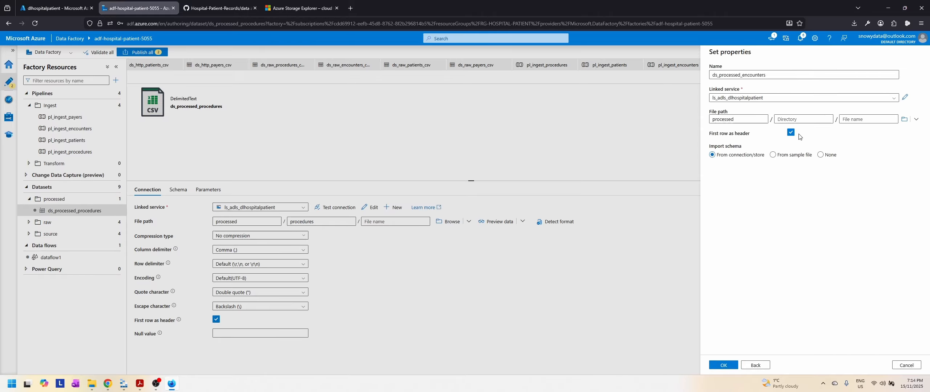
Step: Set the directory to encounters, choose no schema import, and create the ds_processed_encounters dataset
{"action": "left_click", "coordinate": [801, 119]}
{"action": "type", "text": "pr"}
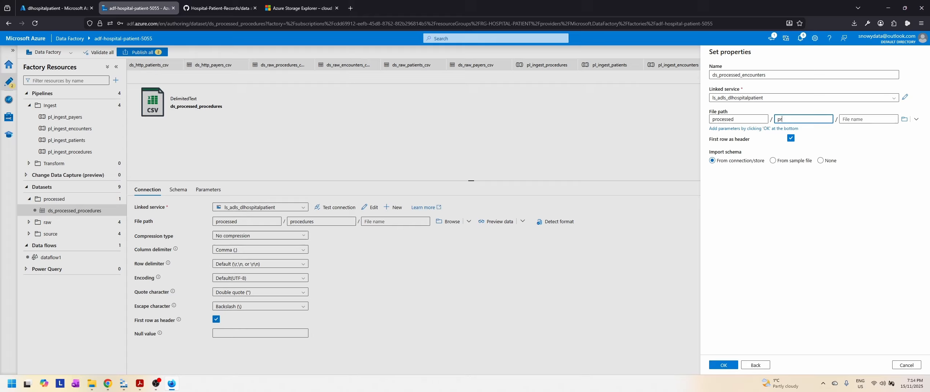
{"action": "type", "text": "oc"}
{"action": "key", "text": "BackSpace"}
{"action": "key", "text": "BackSpace"}
{"action": "key", "text": "BackSpace"}
{"action": "key", "text": "BackSpace"}
{"action": "type", "text": "encounters"}
{"action": "left_click", "coordinate": [821, 161]}
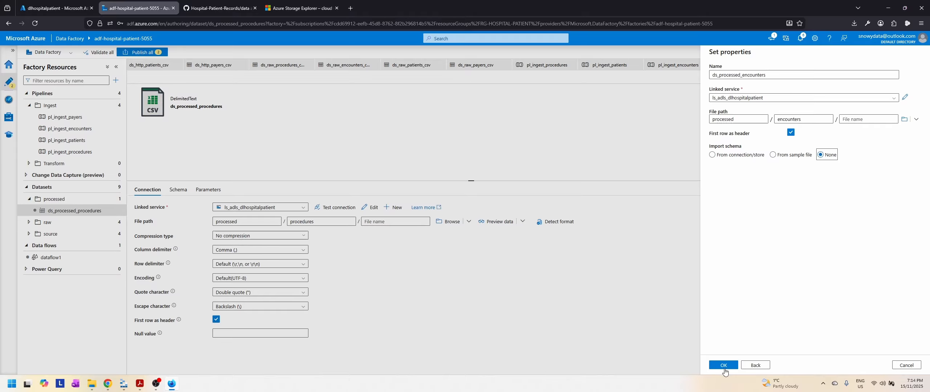
{"action": "left_click", "coordinate": [724, 365]}
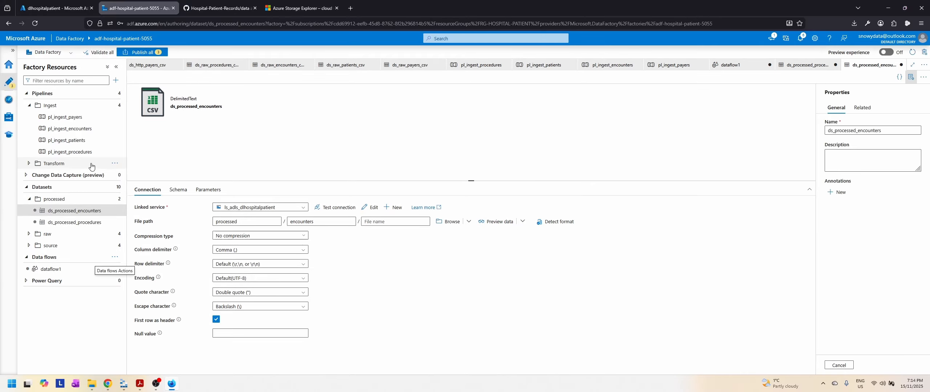
Step: Start a third dataset in the processed datasets folder, using Azure Data Lake Storage Gen2 and the DelimitedText format
{"action": "left_click", "coordinate": [114, 200]}
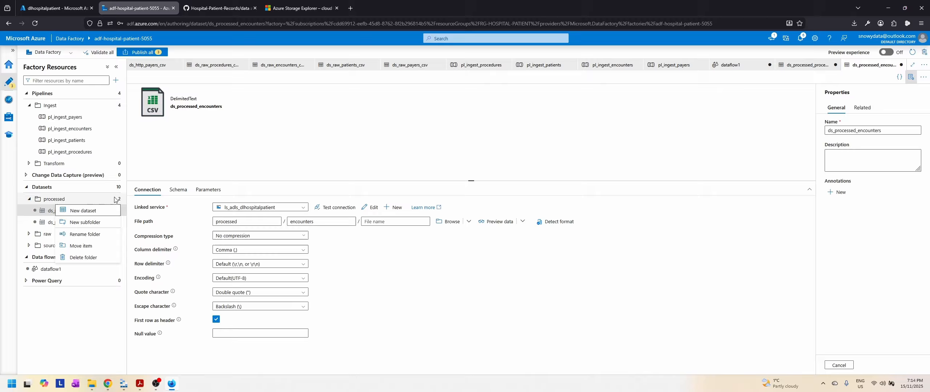
{"action": "left_click", "coordinate": [87, 209]}
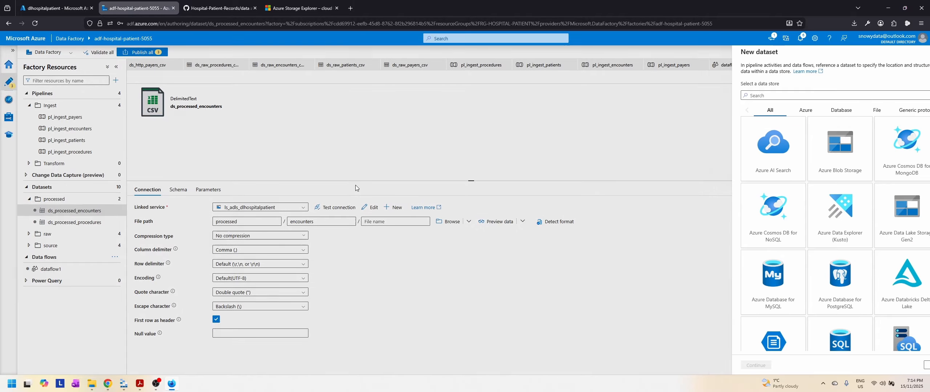
{"action": "left_click", "coordinate": [881, 228]}
{"action": "left_click", "coordinate": [739, 369]}
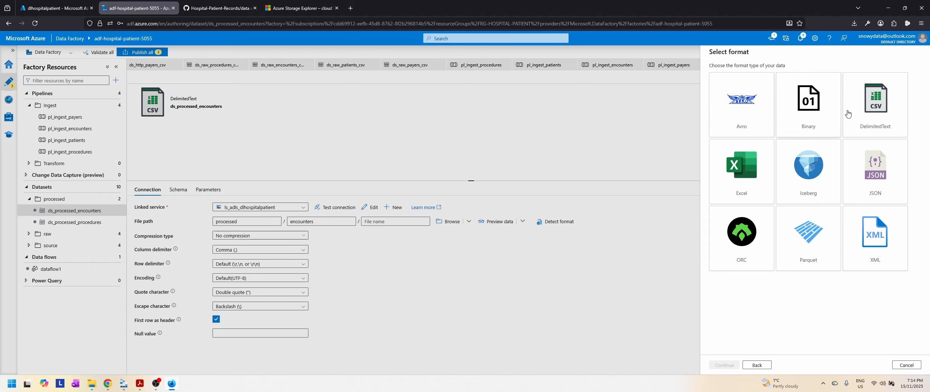
{"action": "left_click", "coordinate": [879, 109]}
{"action": "left_click", "coordinate": [726, 366]}
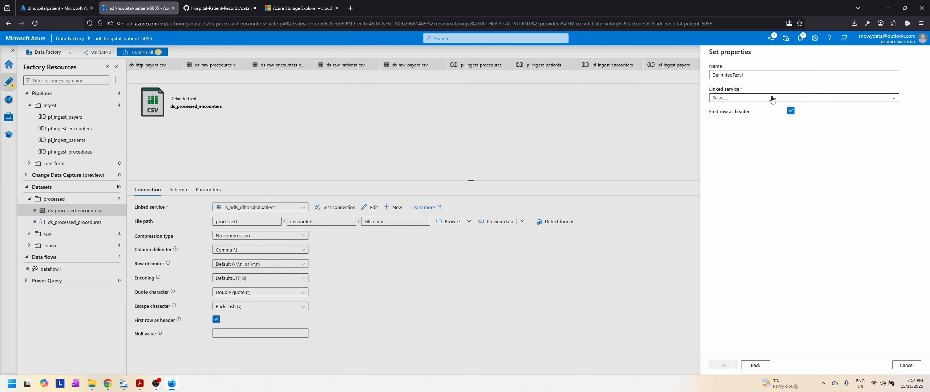
Step: Name the new dataset ds_processed_payers and set its linked service to ls_adls_dlhospitalpatient
{"action": "double_click", "coordinate": [718, 75]}
{"action": "type", "text": "ds_"}
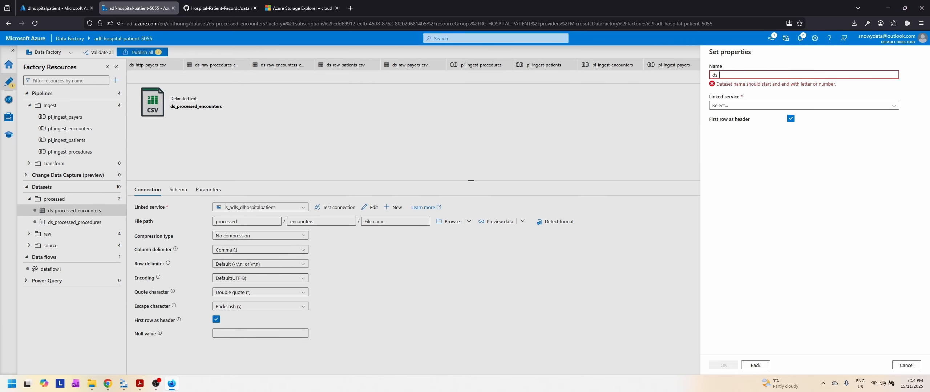
{"action": "type", "text": "proces"}
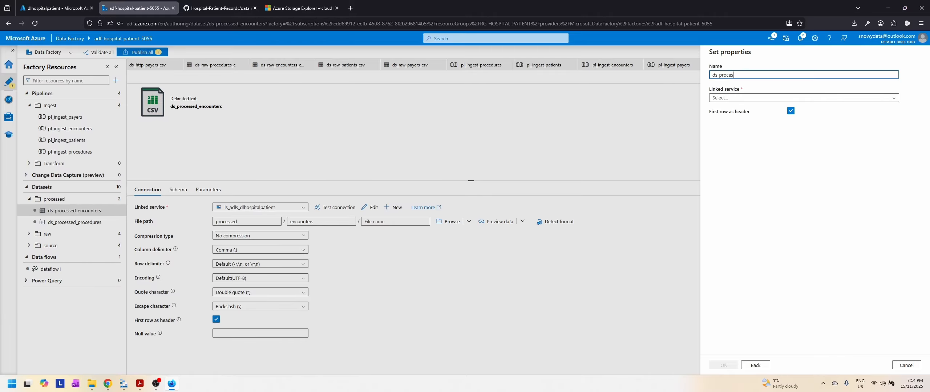
{"action": "type", "text": "sed_"}
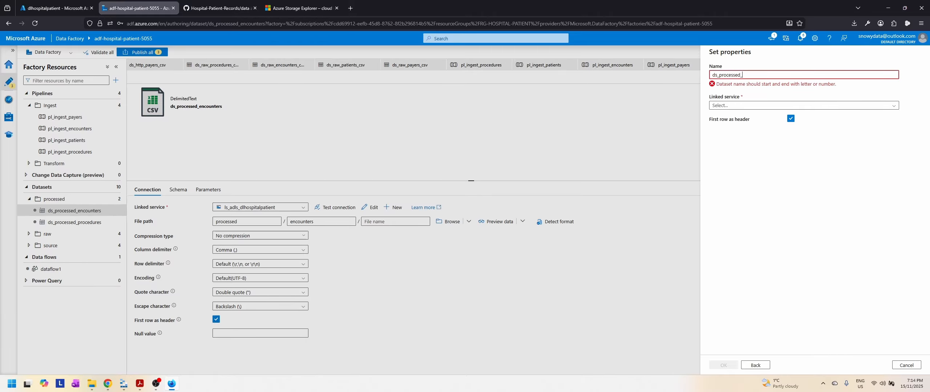
{"action": "type", "text": "payers"}
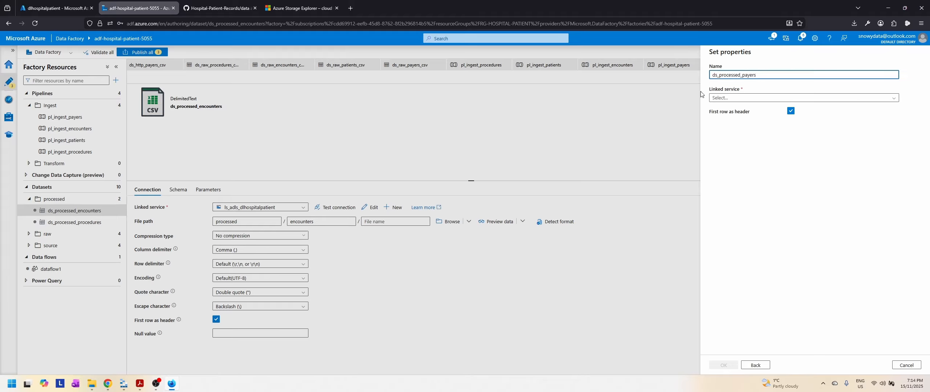
{"action": "left_click", "coordinate": [751, 100]}
{"action": "left_click", "coordinate": [781, 131]}
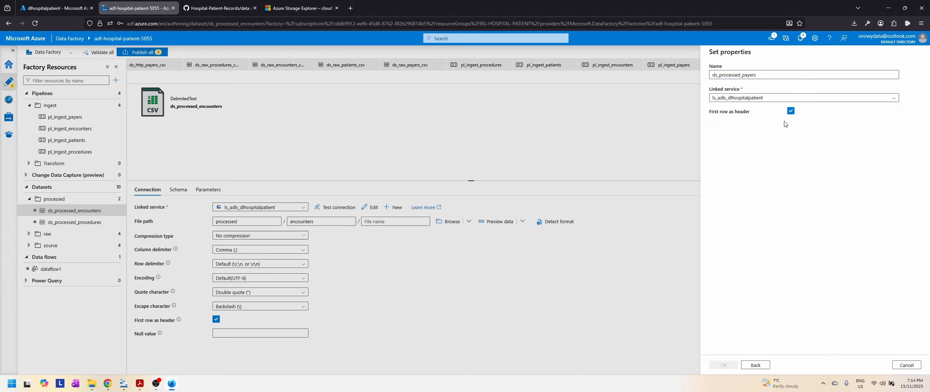
Step: Set the payers dataset's file path to processed/payers, choose no schema import, and create the dataset
{"action": "left_click", "coordinate": [741, 120]}
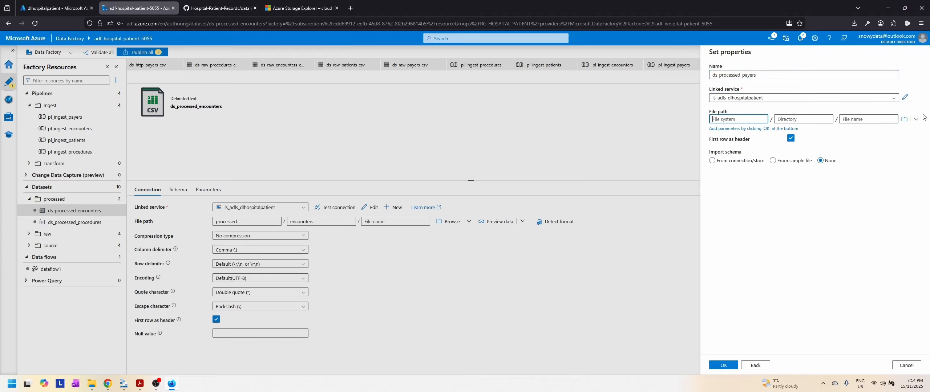
{"action": "left_click", "coordinate": [903, 120]}
{"action": "left_click", "coordinate": [717, 125]}
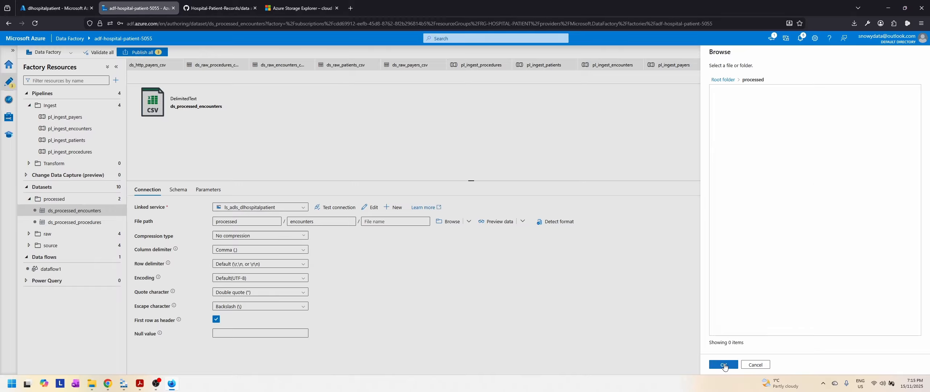
{"action": "left_click", "coordinate": [723, 365]}
{"action": "left_click", "coordinate": [803, 120]}
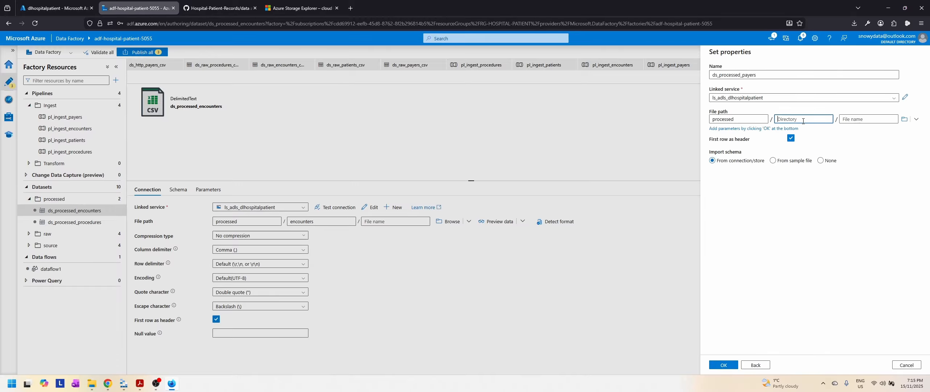
{"action": "type", "text": "payers"}
{"action": "left_click", "coordinate": [821, 160]}
{"action": "left_click", "coordinate": [723, 365]}
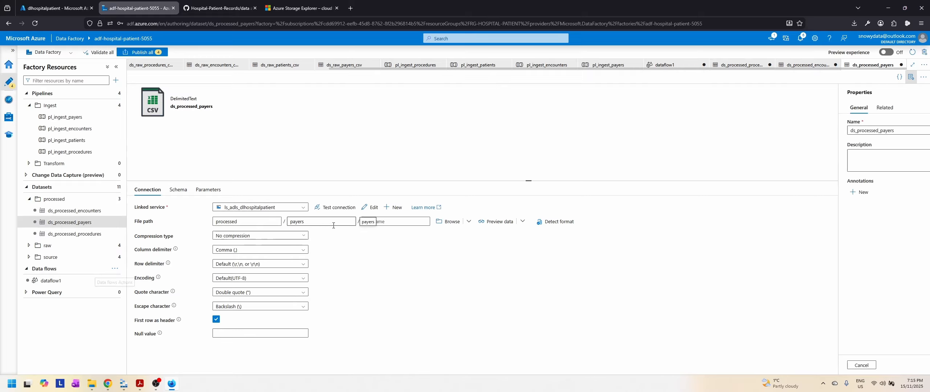
Step: Start a fourth dataset in the processed datasets folder with Azure Data Lake Storage Gen2 as data store and DelimitedText as format
{"action": "left_click", "coordinate": [115, 199]}
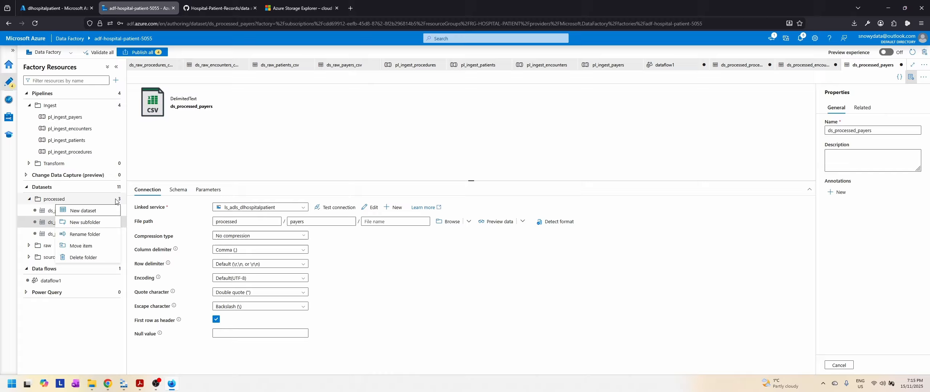
{"action": "left_click", "coordinate": [85, 211]}
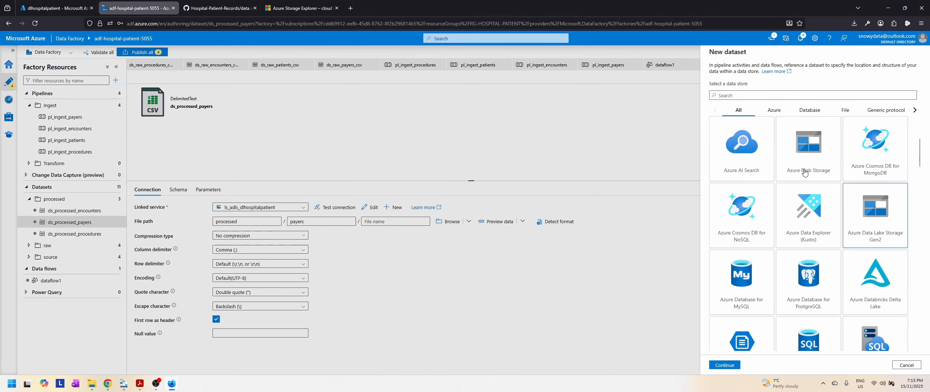
{"action": "left_click", "coordinate": [725, 365]}
{"action": "left_click", "coordinate": [872, 120]}
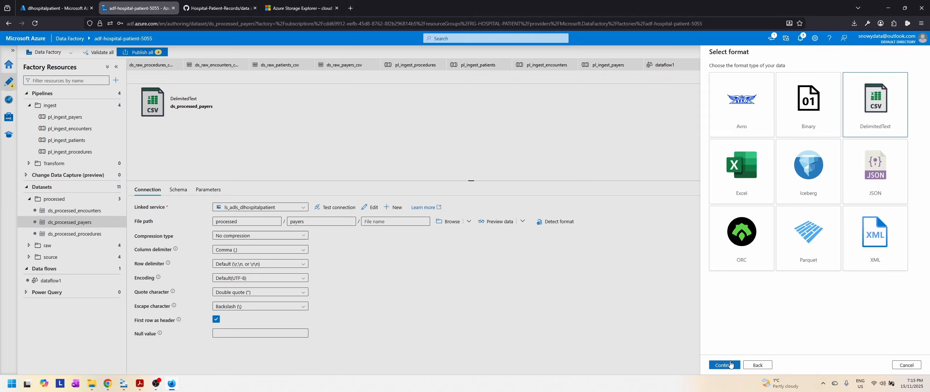
{"action": "left_click", "coordinate": [724, 365]}
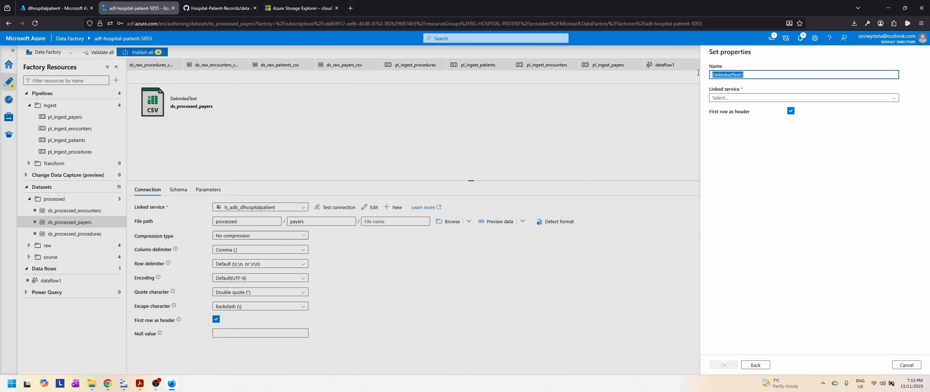
Step: Name the fourth dataset ds_processed_patients and set its linked service to ls_adls_dlhospitalpatient
{"action": "type", "text": "ds_processed_patients"}
{"action": "left_click", "coordinate": [761, 97]}
{"action": "left_click", "coordinate": [744, 133]}
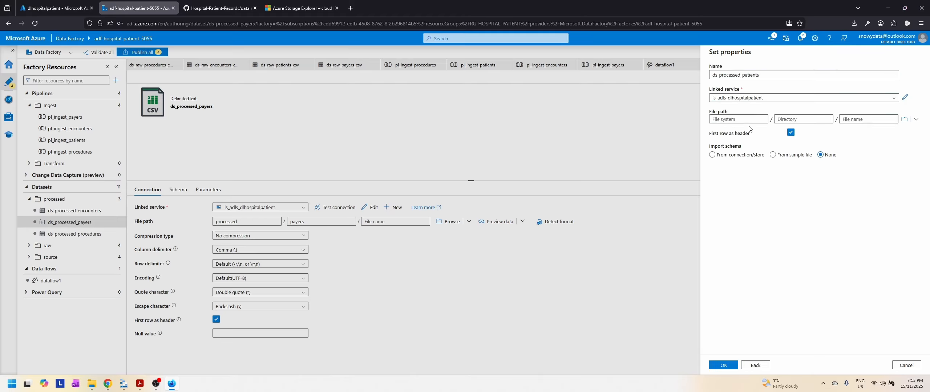
Step: Set the patients dataset's file path to processed/patients, choose no schema import, and create the dataset
{"action": "left_click", "coordinate": [744, 120]}
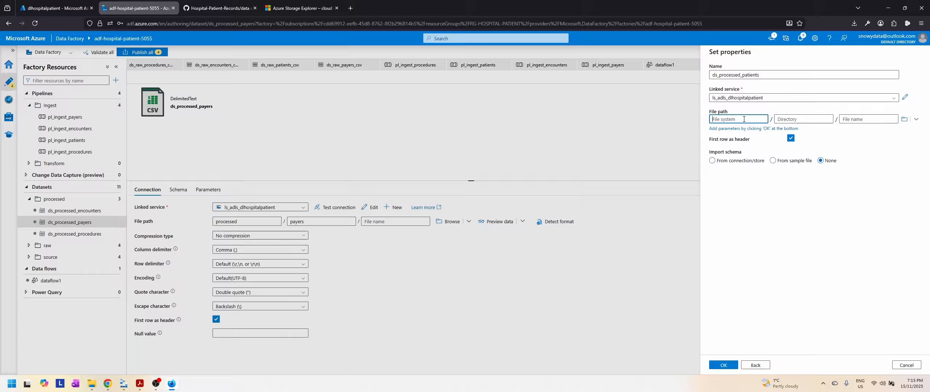
{"action": "left_click", "coordinate": [905, 119]}
{"action": "left_click", "coordinate": [732, 91]}
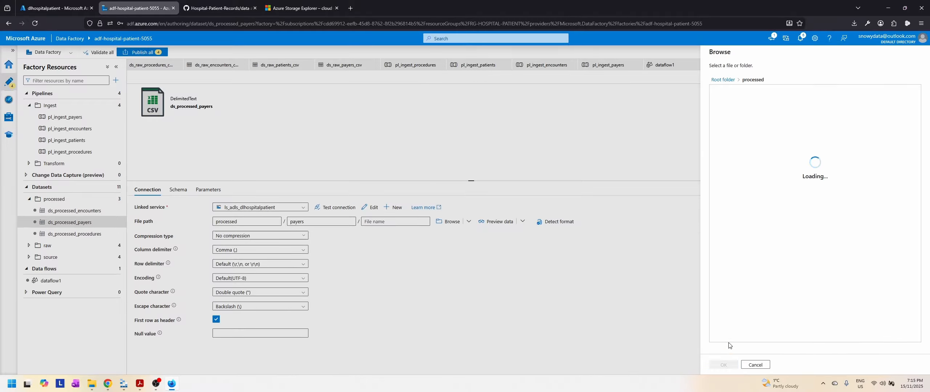
{"action": "left_click", "coordinate": [724, 365]}
{"action": "left_click", "coordinate": [801, 120]}
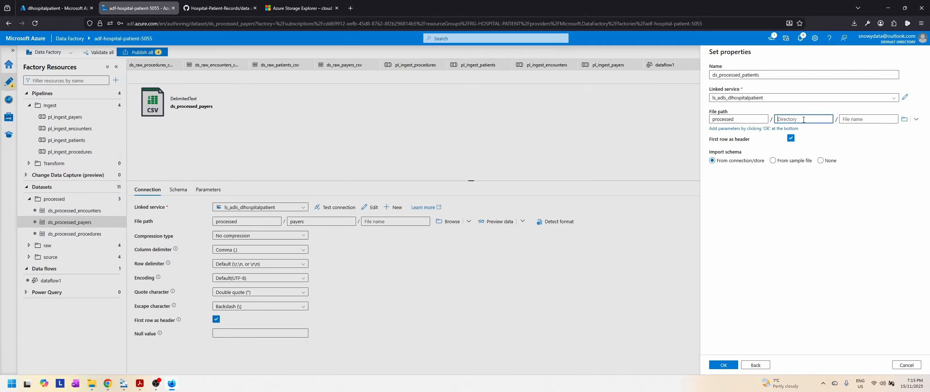
{"action": "type", "text": "patients"}
{"action": "left_click", "coordinate": [794, 160]}
{"action": "left_click", "coordinate": [820, 160]}
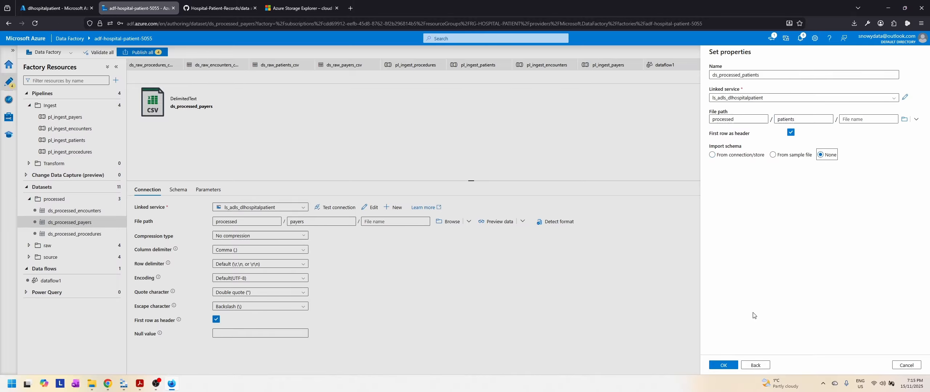
{"action": "left_click", "coordinate": [730, 365]}
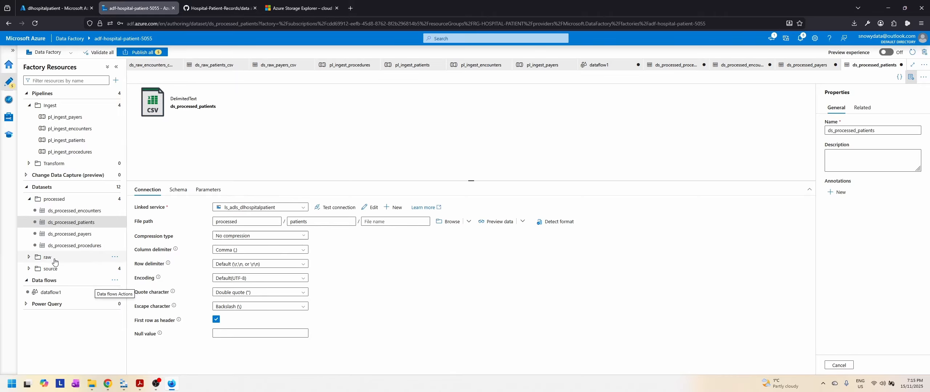
Step: Try to publish all pending changes and close the factory validation output
{"action": "left_click", "coordinate": [152, 53]}
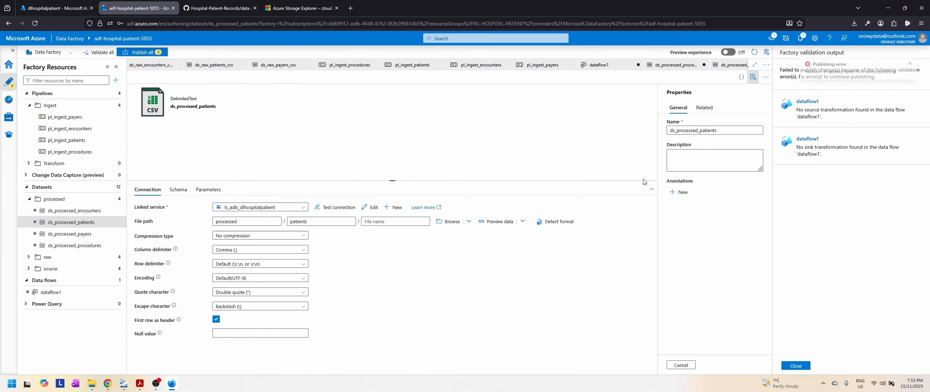
{"action": "left_click", "coordinate": [917, 64]}
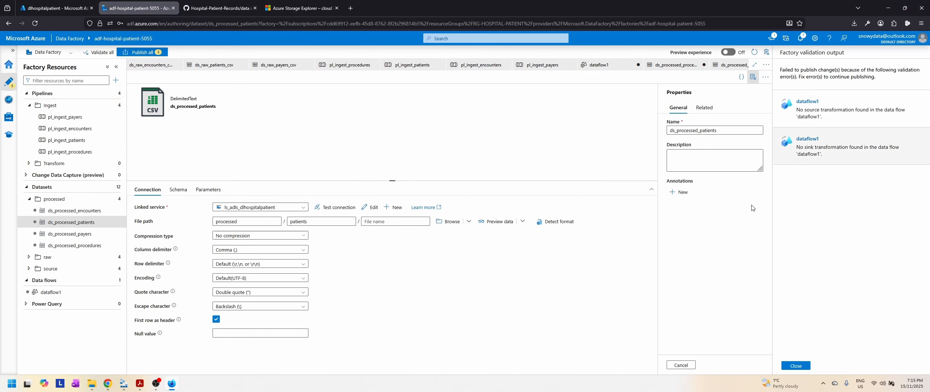
{"action": "left_click", "coordinate": [796, 366]}
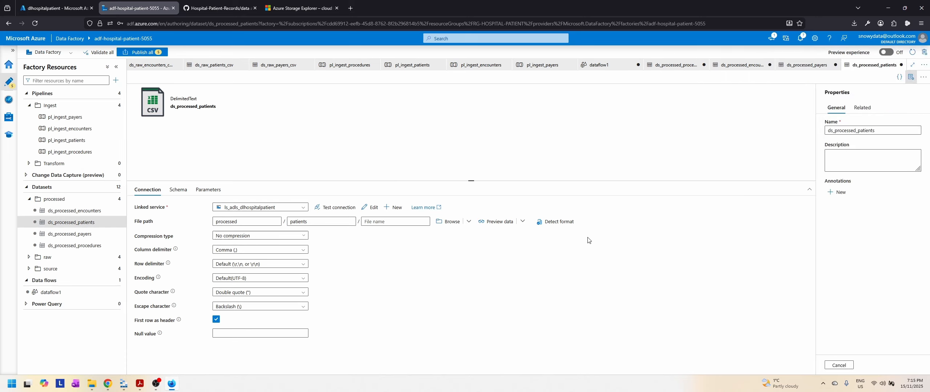
Step: Rename the data flow dataflow1 as df_transform_procedures
{"action": "left_click", "coordinate": [58, 292]}
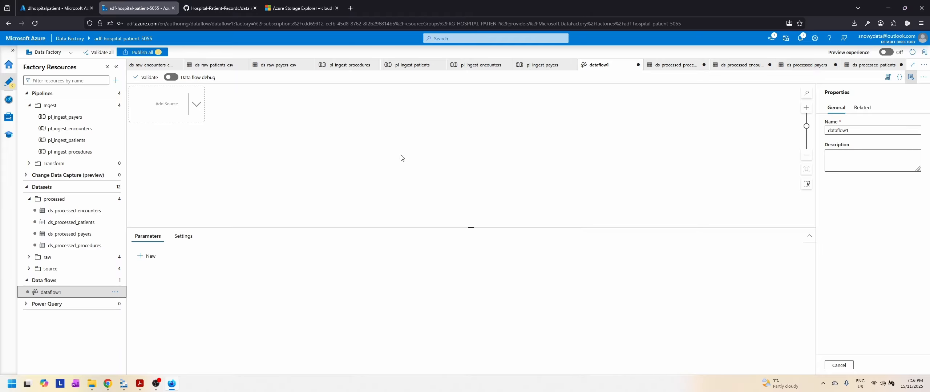
{"action": "left_click_drag", "start_coordinate": [861, 131], "coordinate": [814, 132]}
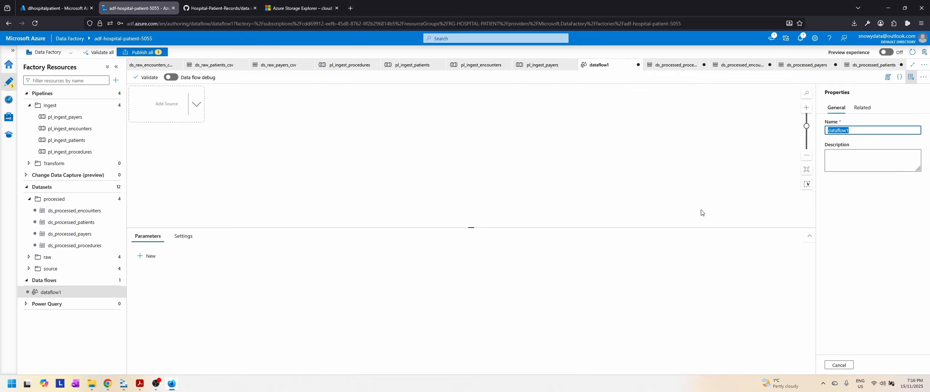
{"action": "type", "text": "df_transform_procedures"}
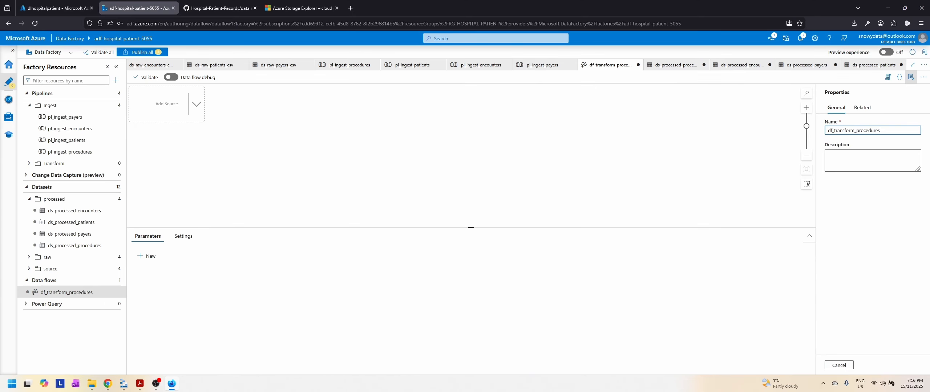
{"action": "key", "text": "alt+Tab"}
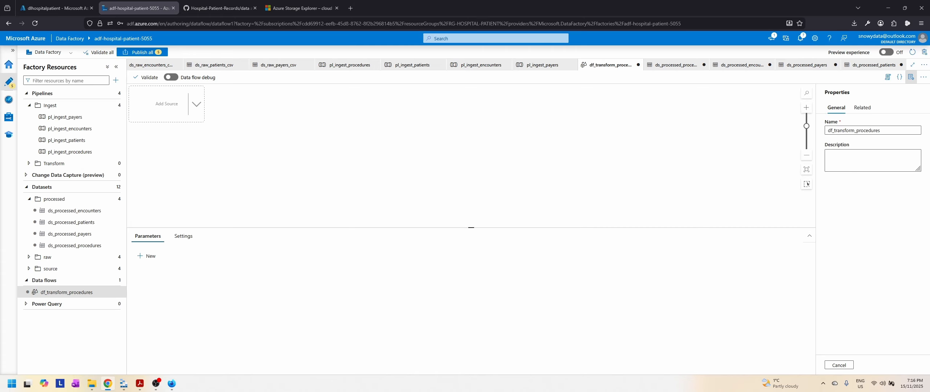
{"action": "key", "text": "alt+Tab"}
Step: Add a source to the df_transform_procedures data flow and name its output stream ProceduresSource
{"action": "left_click", "coordinate": [168, 105]}
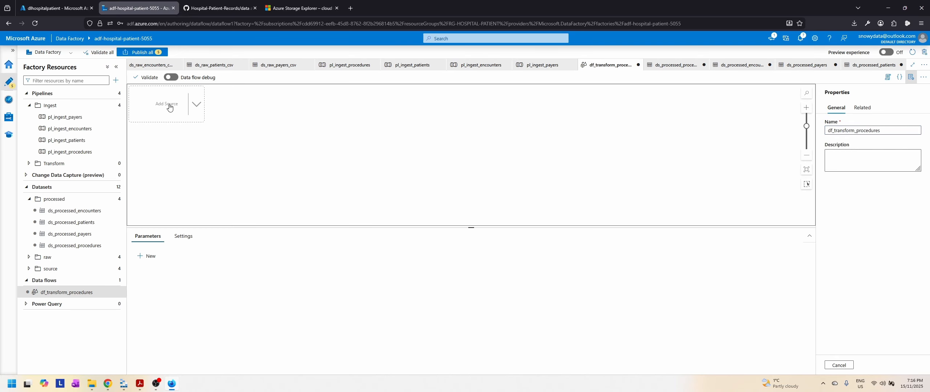
{"action": "left_click_drag", "start_coordinate": [267, 254], "coordinate": [185, 252]}
{"action": "type", "text": "Pro"}
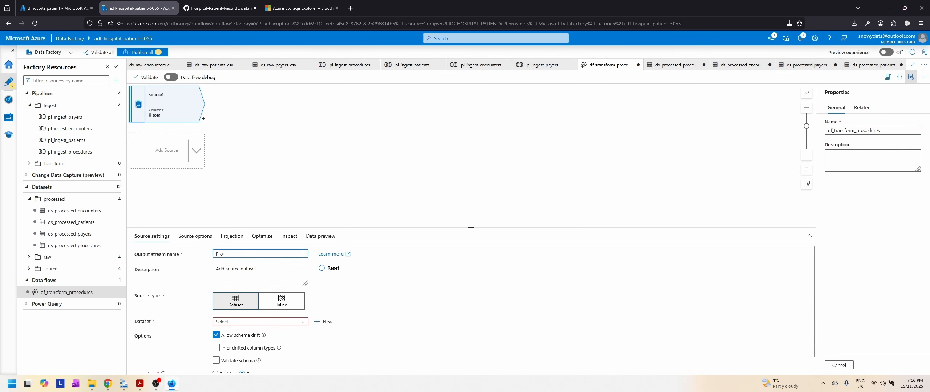
{"action": "type", "text": "ceduresSource"}
Step: Set the dataset of the ProceduresSource source to ds_raw_procedures_csv
{"action": "scroll", "coordinate": [408, 278], "scroll_direction": "down", "scroll_amount": 1}
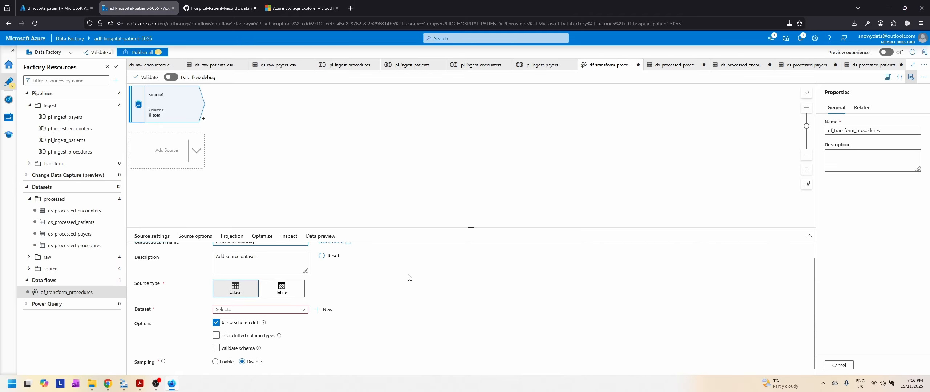
{"action": "left_click", "coordinate": [285, 314]}
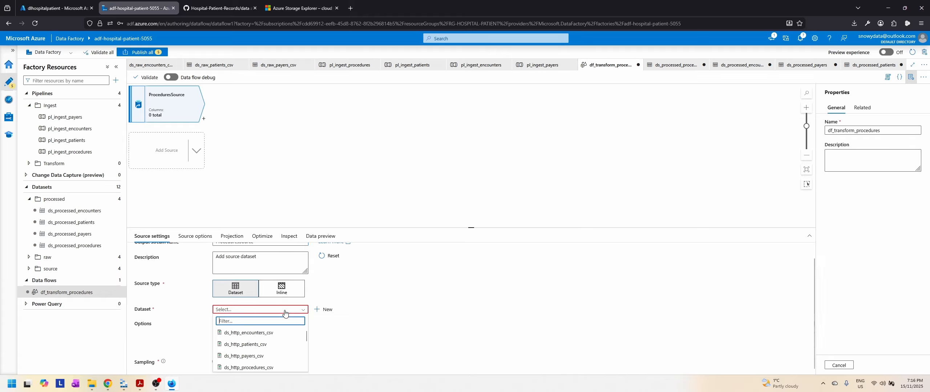
{"action": "scroll", "coordinate": [271, 349], "scroll_direction": "down", "scroll_amount": 1}
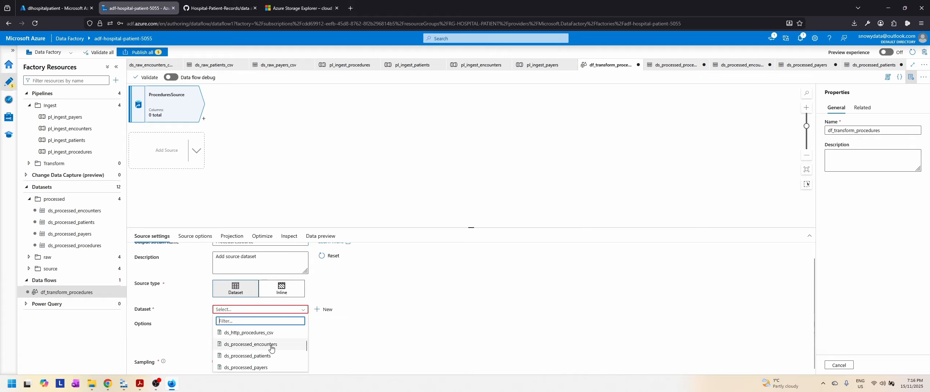
{"action": "scroll", "coordinate": [265, 348], "scroll_direction": "down", "scroll_amount": 2}
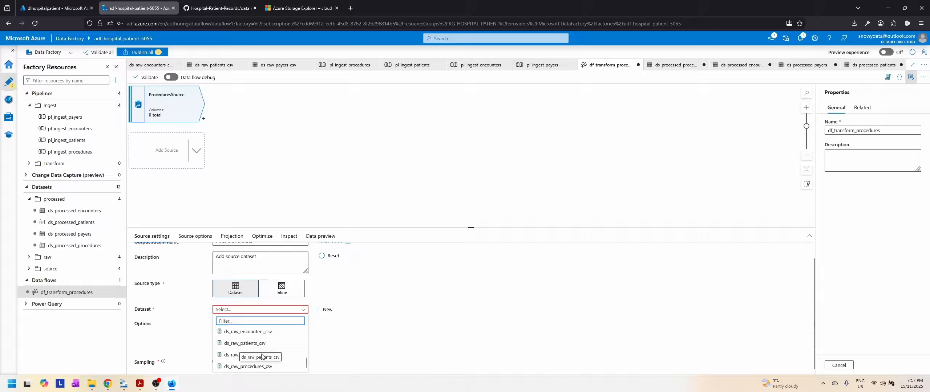
{"action": "left_click", "coordinate": [254, 366]}
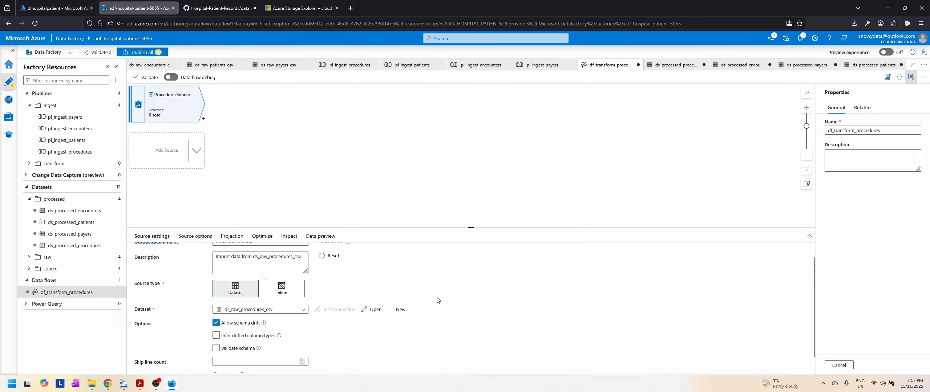
Step: Review the remaining source settings, source options, projection, optimization and column inspection of ProceduresSource
{"action": "scroll", "coordinate": [437, 300], "scroll_direction": "down", "scroll_amount": 1}
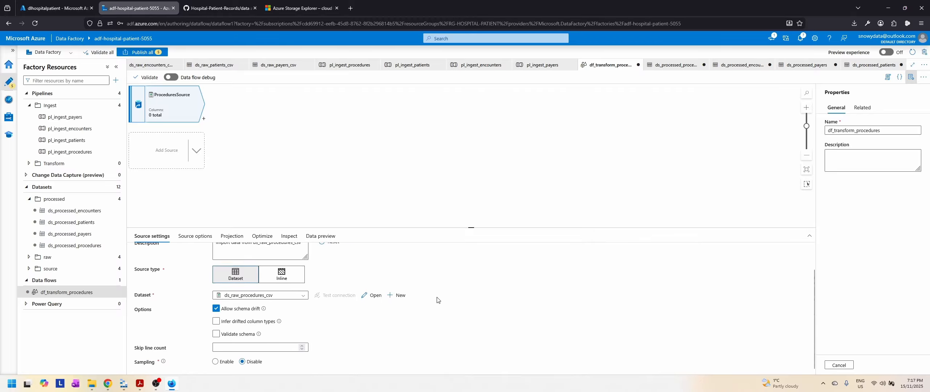
{"action": "left_click", "coordinate": [197, 238]}
{"action": "scroll", "coordinate": [457, 286], "scroll_direction": "down", "scroll_amount": 2}
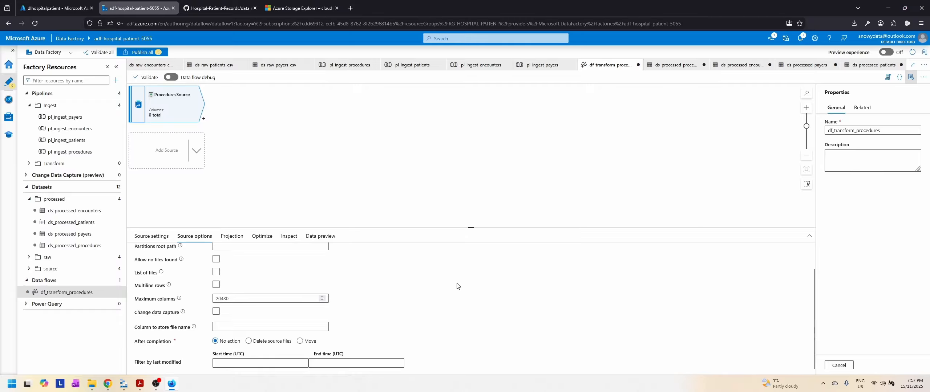
{"action": "scroll", "coordinate": [457, 285], "scroll_direction": "up", "scroll_amount": 2}
{"action": "left_click", "coordinate": [231, 237]}
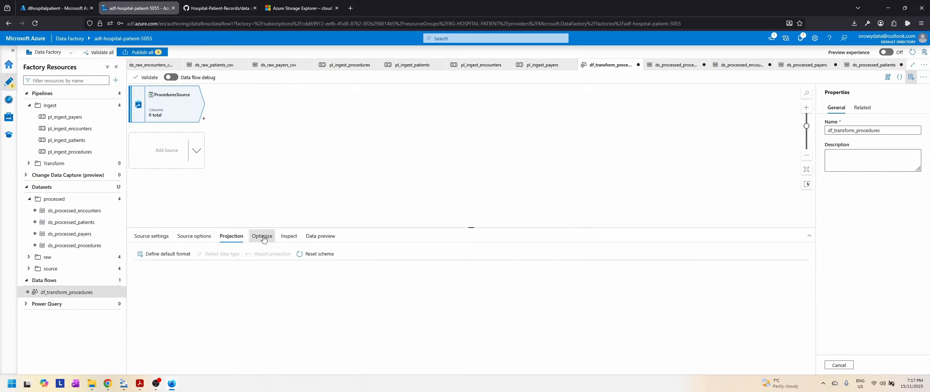
{"action": "left_click", "coordinate": [263, 238]}
{"action": "left_click", "coordinate": [293, 240]}
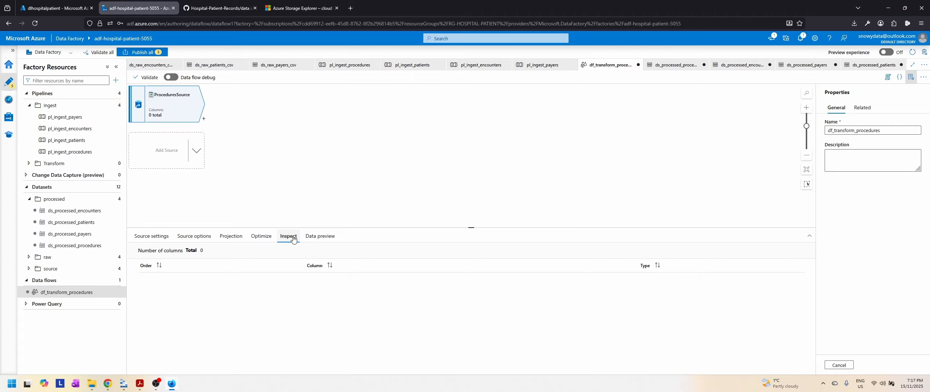
Step: Turn on data flow debug with AutoResolveIntegrationRuntime and a debug time to live of 1 hour
{"action": "left_click", "coordinate": [171, 77]}
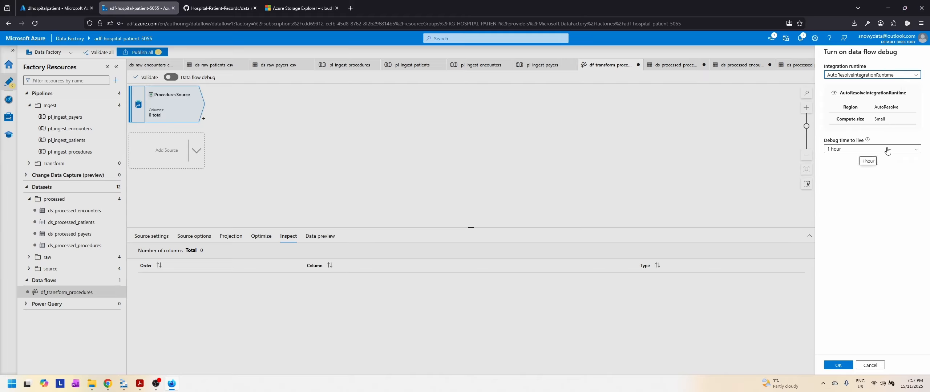
{"action": "left_click", "coordinate": [887, 150]}
{"action": "left_click", "coordinate": [887, 150]}
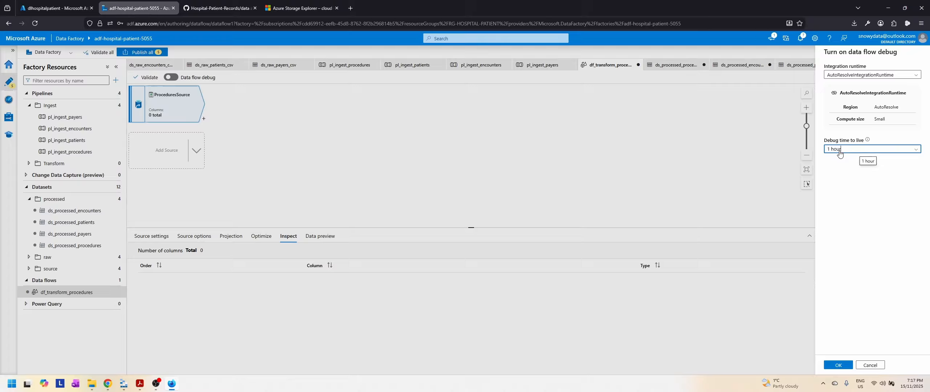
{"action": "left_click", "coordinate": [870, 152]}
{"action": "left_click", "coordinate": [871, 153]}
{"action": "left_click", "coordinate": [839, 365]}
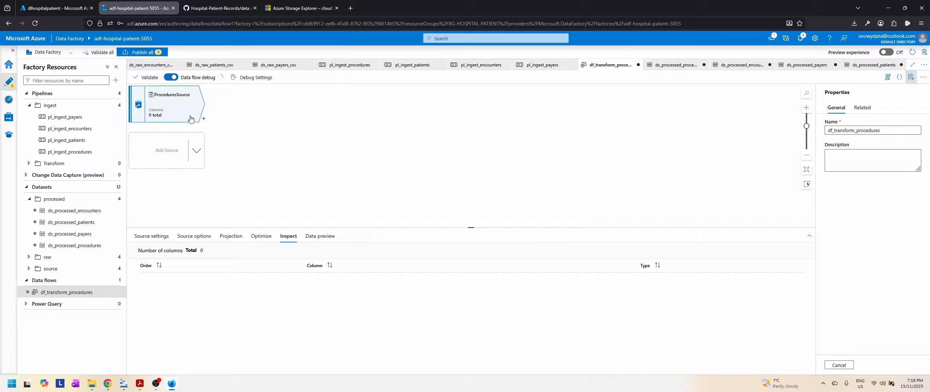
Step: Check the procedures transformation rules in Slides.pdf in the PDF reader, and add a Conditional Split after ProceduresSource in the data flow
{"action": "left_click", "coordinate": [141, 388]}
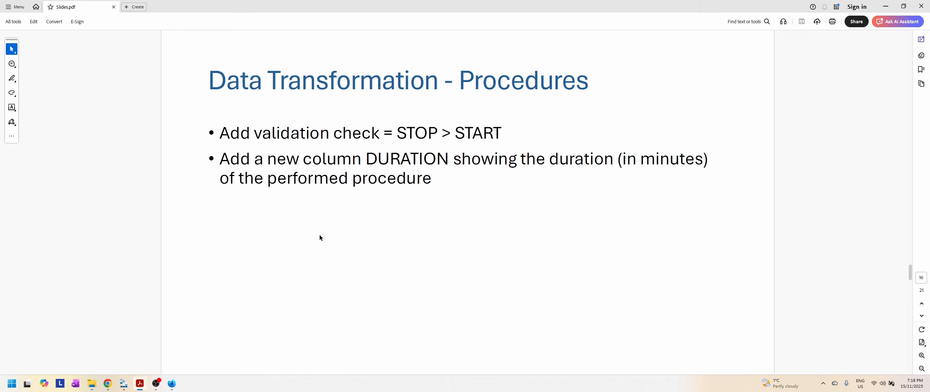
{"action": "left_click", "coordinate": [172, 384]}
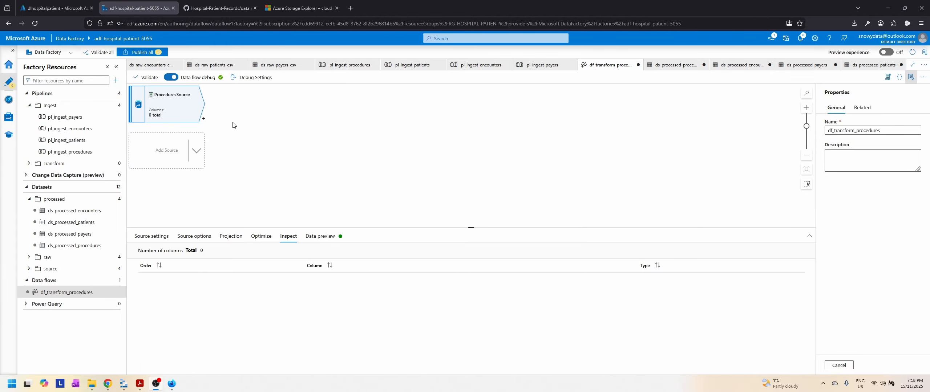
{"action": "left_click", "coordinate": [204, 119]}
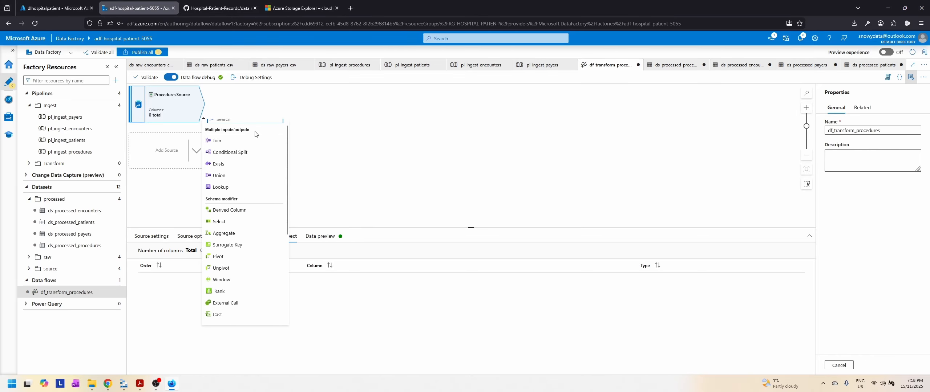
{"action": "scroll", "coordinate": [250, 125], "scroll_direction": "up", "scroll_amount": 1}
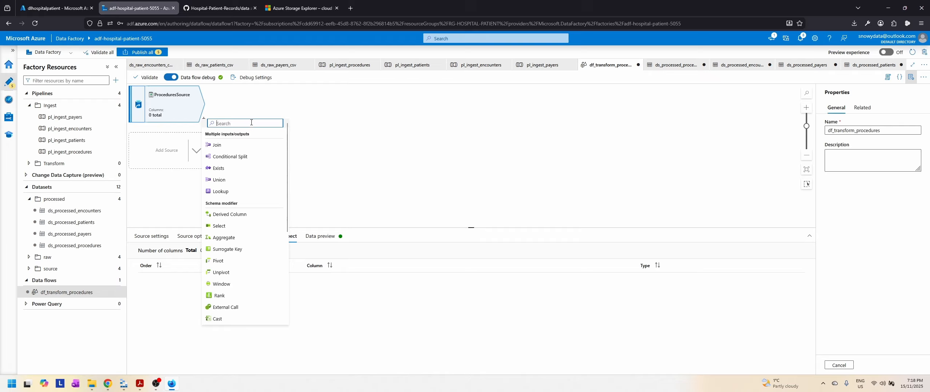
{"action": "left_click", "coordinate": [241, 157]}
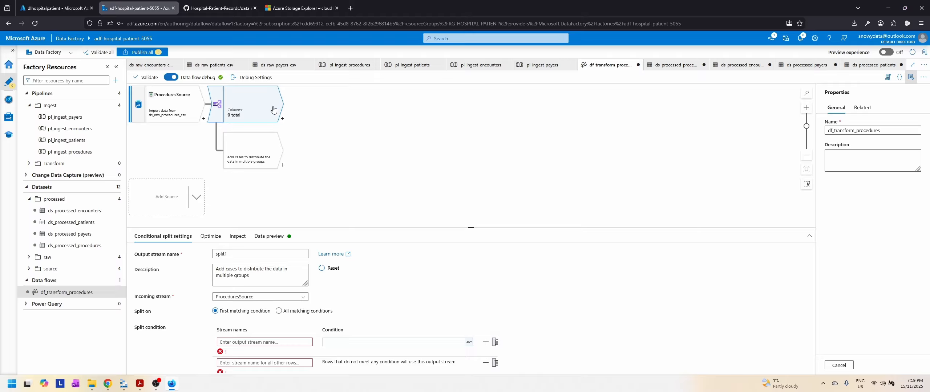
Step: Name the Conditional Split's output stream SplitCheckForSTOPAfterSTART
{"action": "scroll", "coordinate": [378, 159], "scroll_direction": "up", "scroll_amount": 3}
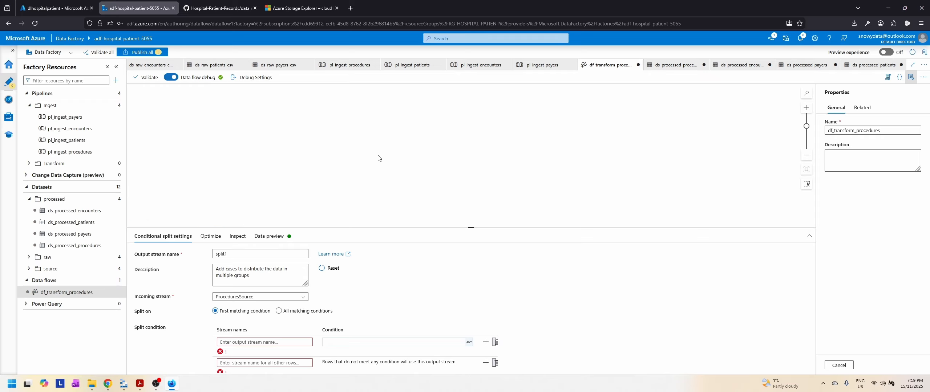
{"action": "scroll", "coordinate": [380, 156], "scroll_direction": "down", "scroll_amount": 2}
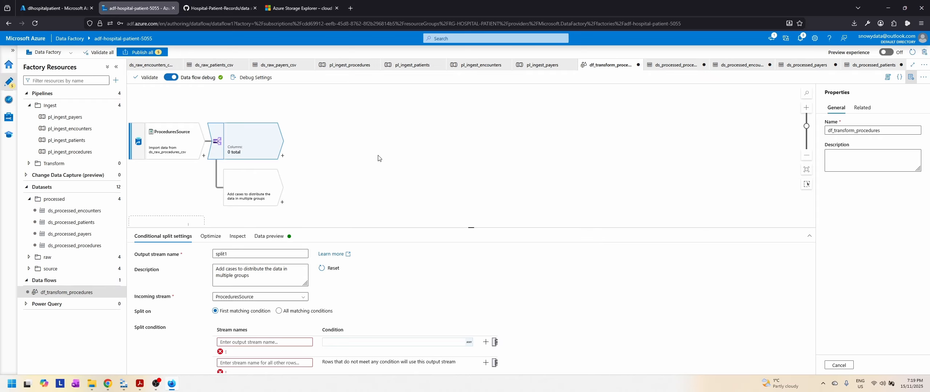
{"action": "double_click", "coordinate": [265, 254]}
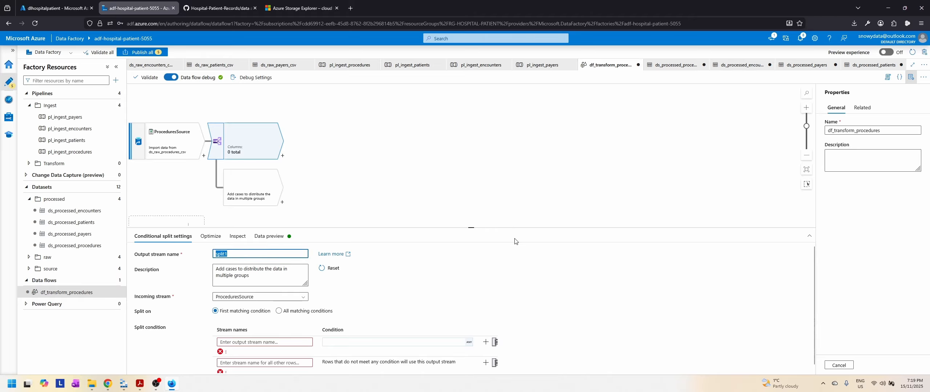
{"action": "type", "text": "SplitCheckForSTOPAfterSTART"}
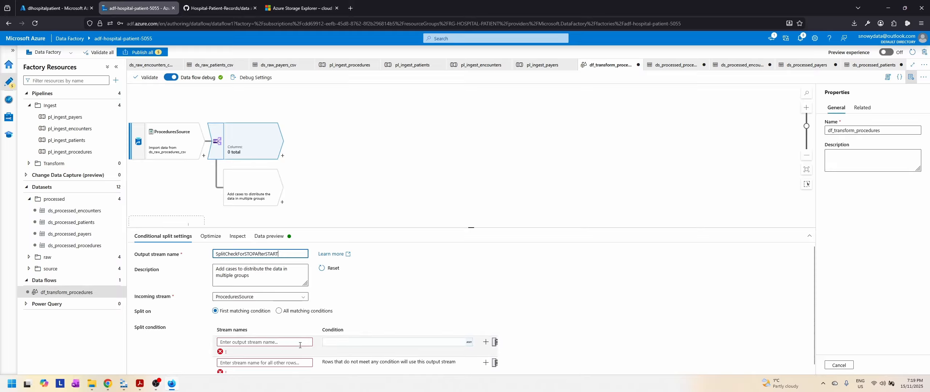
Step: Name the split's conditional stream ValidRows and the stream for all other rows InvalidRows
{"action": "left_click", "coordinate": [281, 344]}
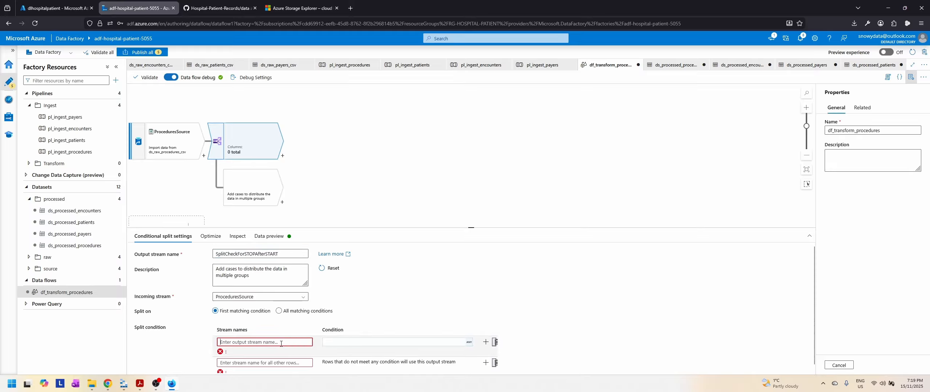
{"action": "type", "text": "ValidRows"}
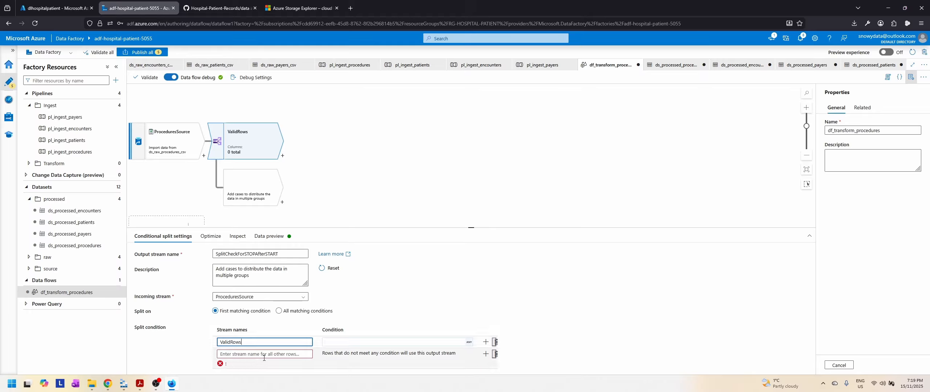
{"action": "key", "text": "Tab"}
{"action": "type", "text": "Inval"}
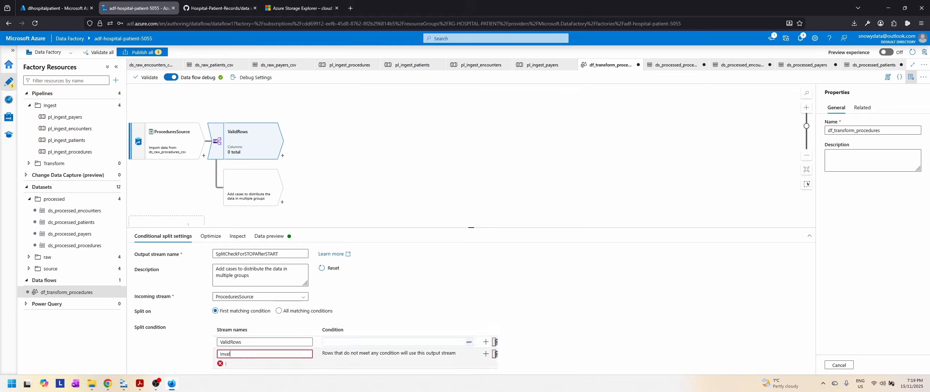
{"action": "type", "text": "idRows"}
{"action": "left_click", "coordinate": [352, 342]}
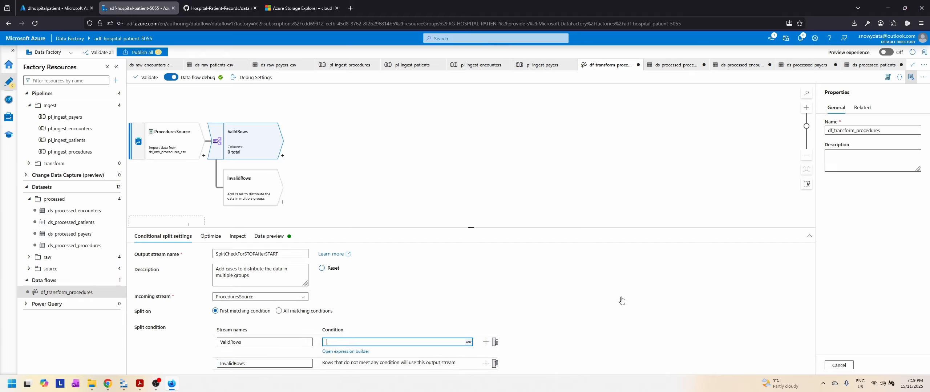
{"action": "left_click", "coordinate": [355, 352]}
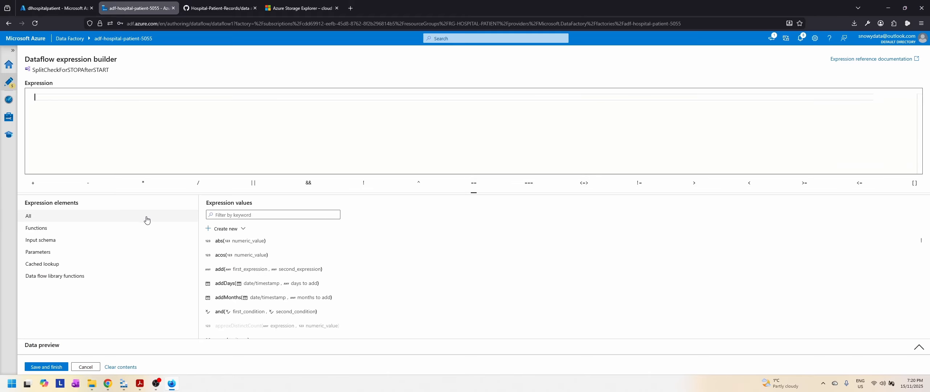
{"action": "left_click", "coordinate": [243, 218]}
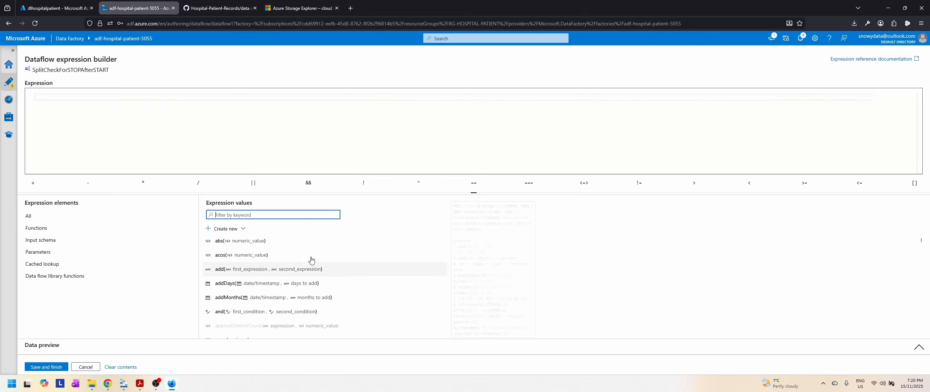
{"action": "scroll", "coordinate": [322, 273], "scroll_direction": "down", "scroll_amount": 5}
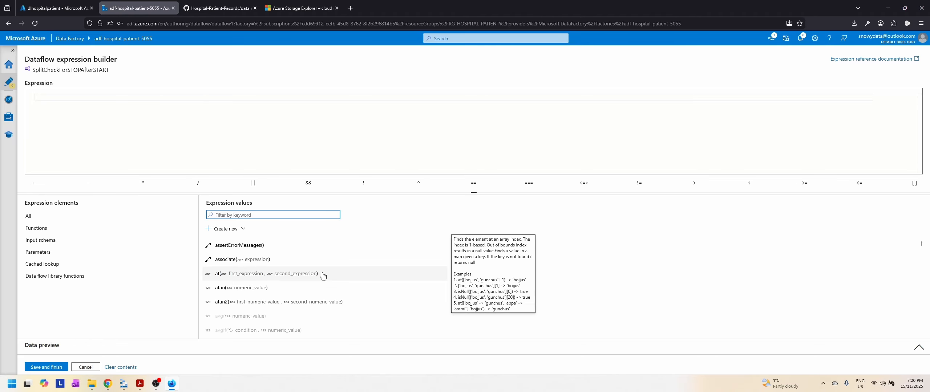
{"action": "scroll", "coordinate": [322, 276], "scroll_direction": "up", "scroll_amount": 5}
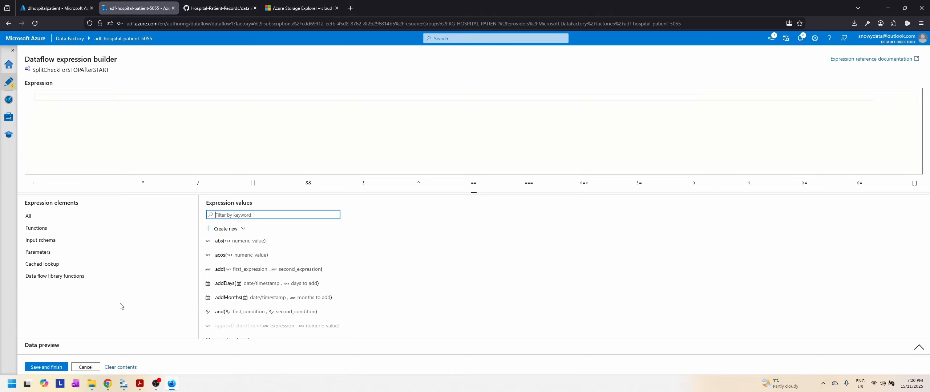
{"action": "left_click", "coordinate": [86, 367]}
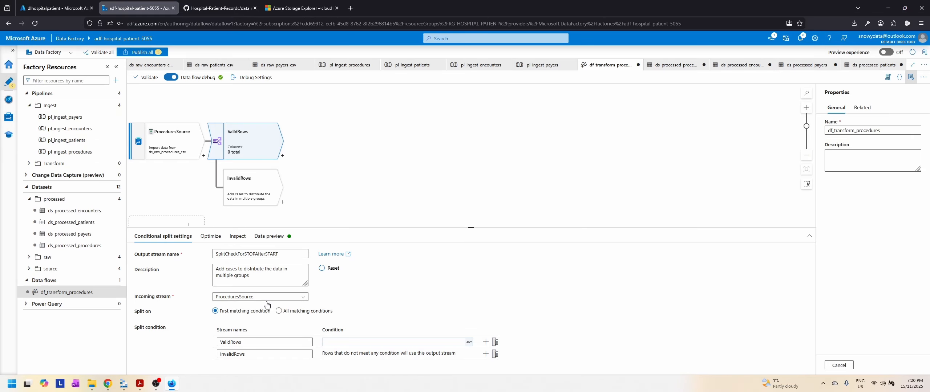
Step: Load the data preview of the ProceduresSource source
{"action": "left_click", "coordinate": [182, 140]}
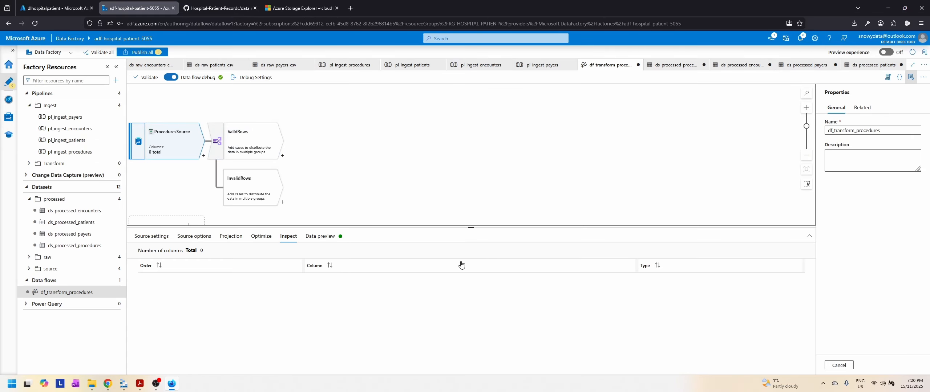
{"action": "left_click", "coordinate": [320, 236]}
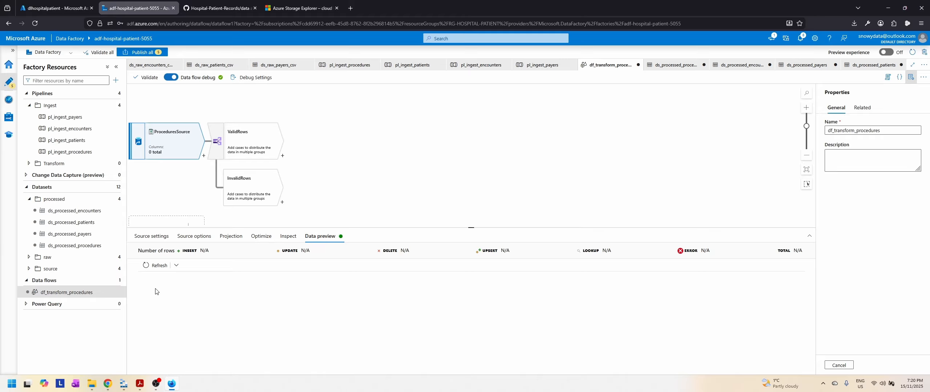
{"action": "left_click", "coordinate": [155, 266]}
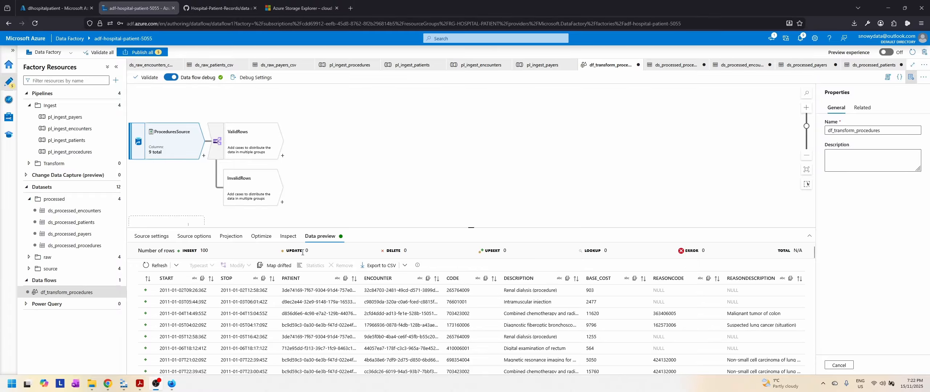
Step: Set the format of the START and STOP timestamp columns to yyyy-MM-dd'T'HH:mm:ss'Z' in the ProceduresSource projection
{"action": "left_click", "coordinate": [225, 237]}
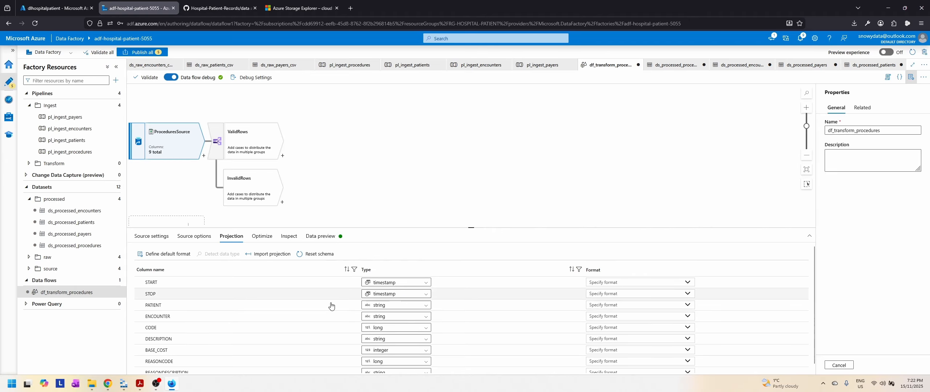
{"action": "left_click", "coordinate": [689, 284]}
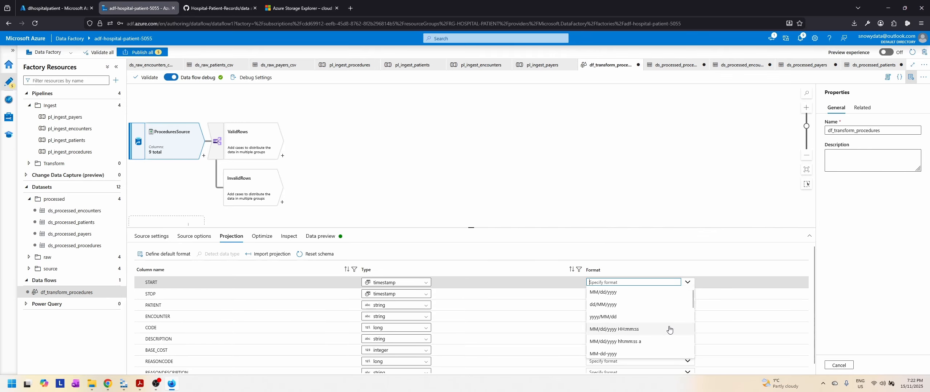
{"action": "scroll", "coordinate": [670, 329], "scroll_direction": "down", "scroll_amount": 10}
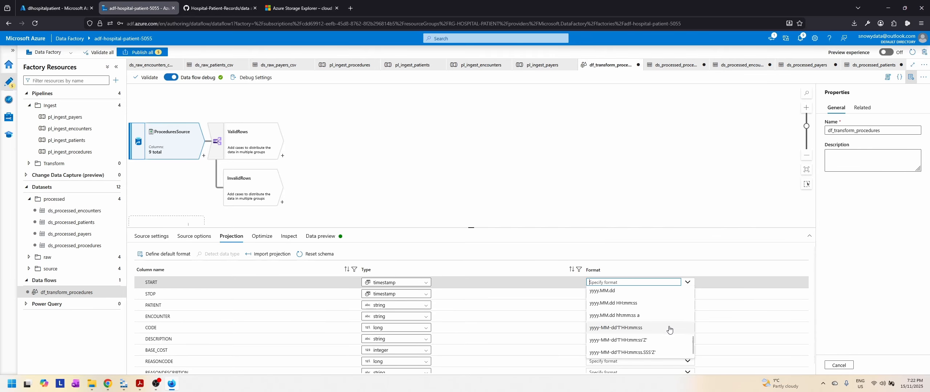
{"action": "left_click", "coordinate": [642, 340]}
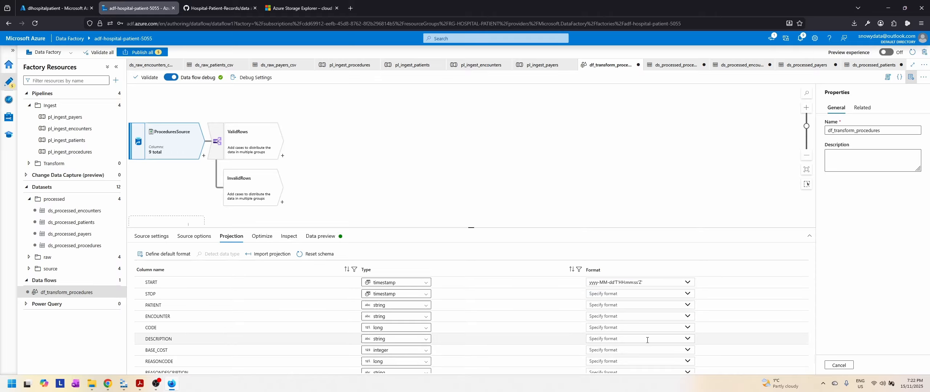
{"action": "left_click", "coordinate": [687, 294]}
{"action": "scroll", "coordinate": [663, 336], "scroll_direction": "down", "scroll_amount": 10}
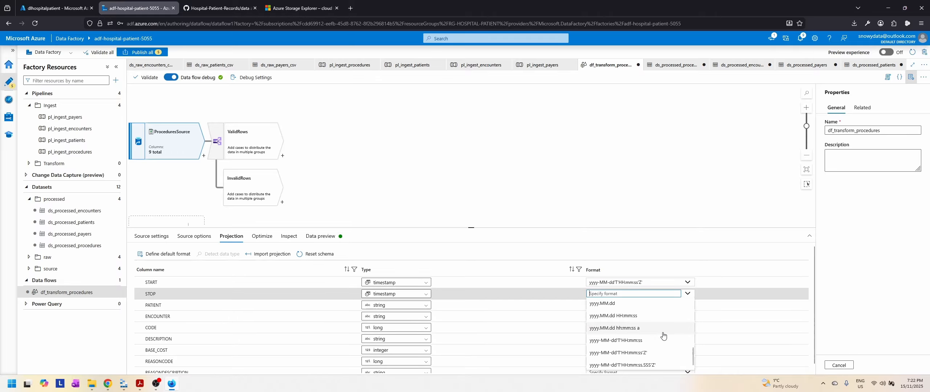
{"action": "left_click", "coordinate": [638, 352]}
Step: Refresh the ProceduresSource data preview and compare its columns with the types and formats in the projection
{"action": "left_click", "coordinate": [321, 236]}
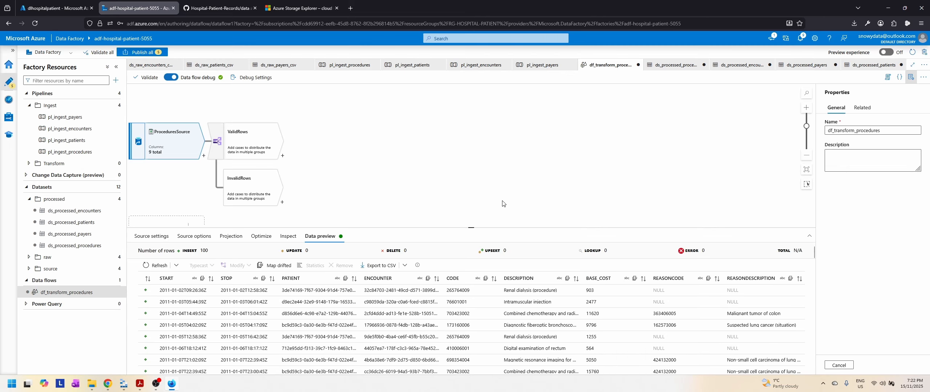
{"action": "left_click", "coordinate": [156, 266]}
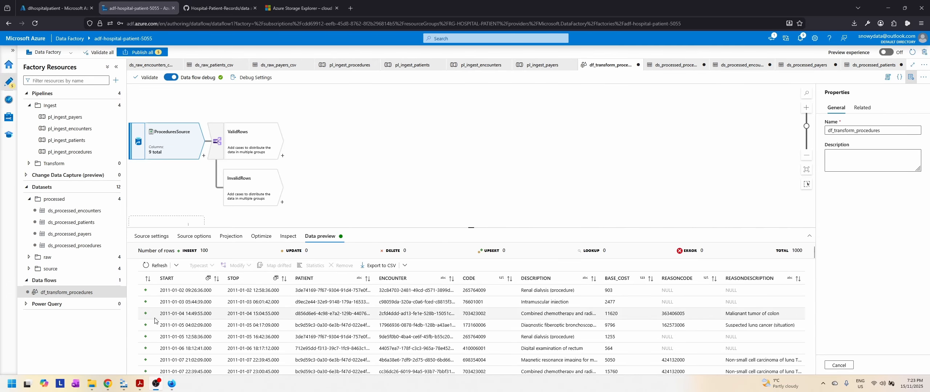
{"action": "left_click", "coordinate": [230, 237]}
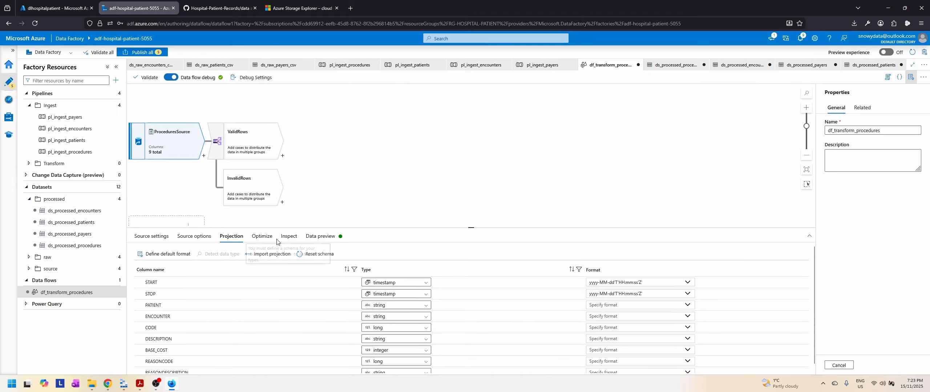
{"action": "left_click", "coordinate": [320, 236]}
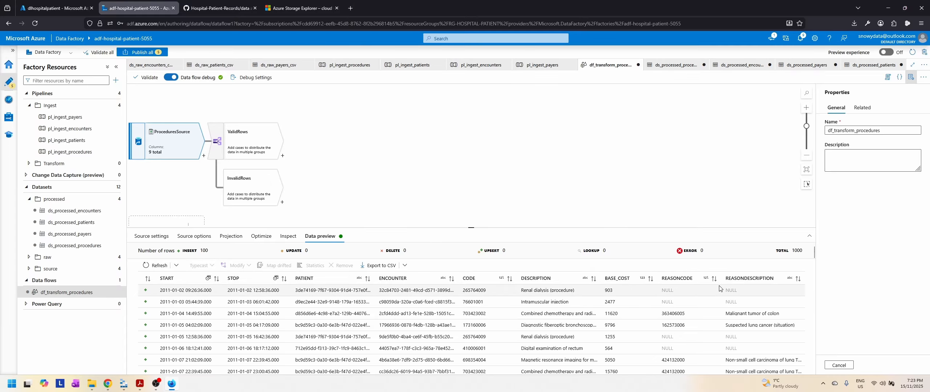
Step: Set the ValidRows condition of the split to STOP > START in the expression builder and save it
{"action": "left_click", "coordinate": [249, 142]}
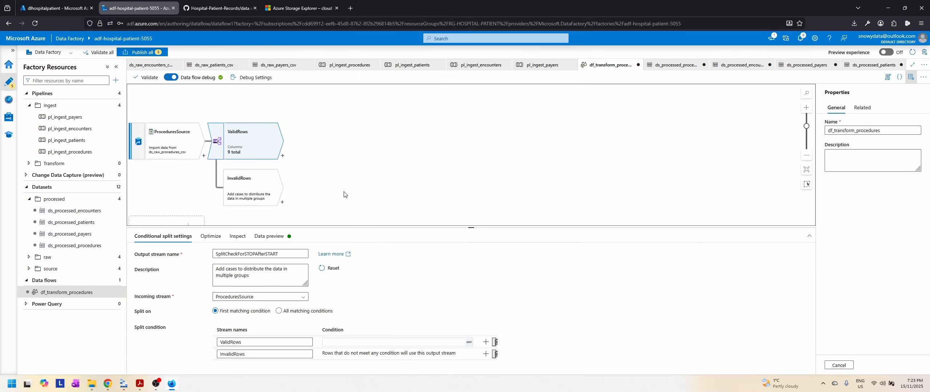
{"action": "left_click", "coordinate": [363, 341]}
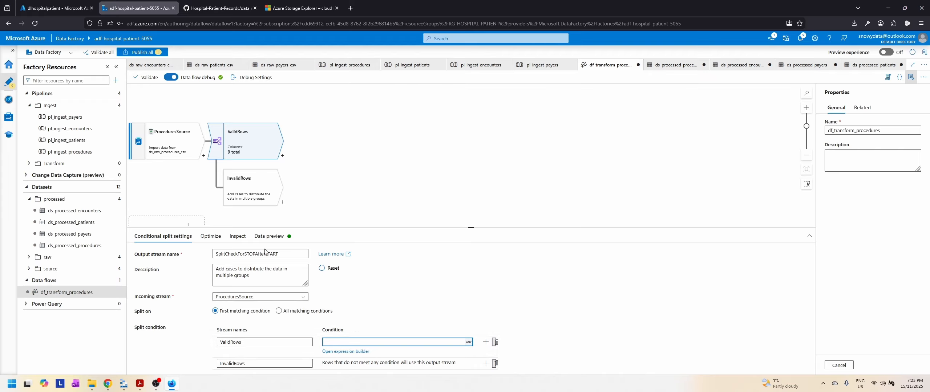
{"action": "left_click", "coordinate": [349, 352]}
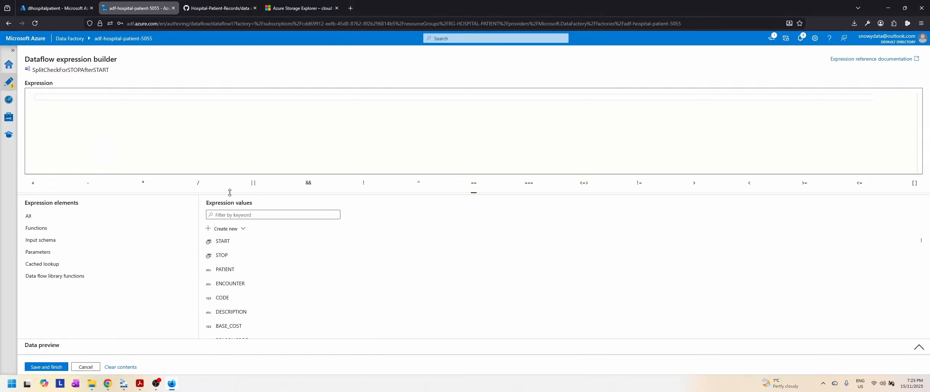
{"action": "scroll", "coordinate": [270, 277], "scroll_direction": "down", "scroll_amount": 2}
{"action": "scroll", "coordinate": [271, 277], "scroll_direction": "up", "scroll_amount": 2}
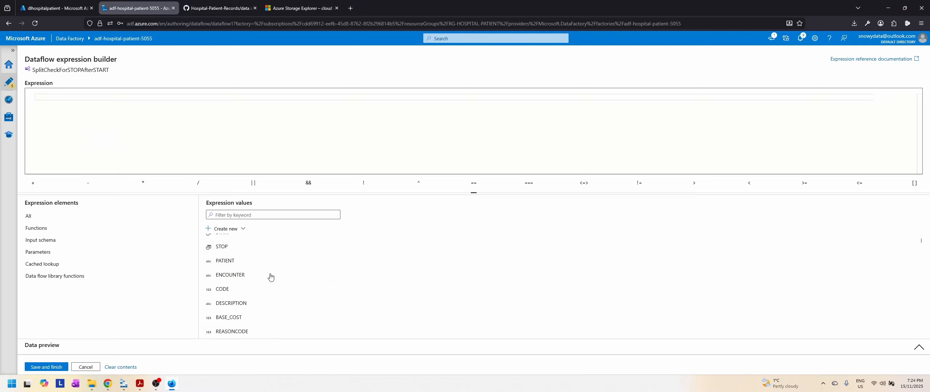
{"action": "left_click", "coordinate": [227, 256]}
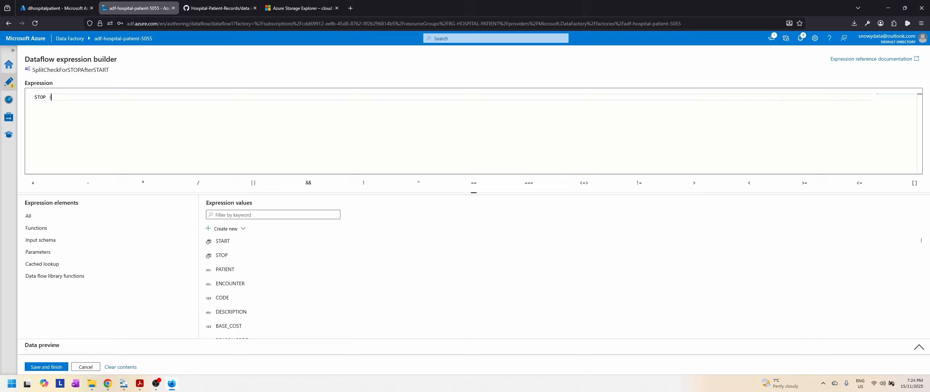
{"action": "left_click", "coordinate": [300, 242]}
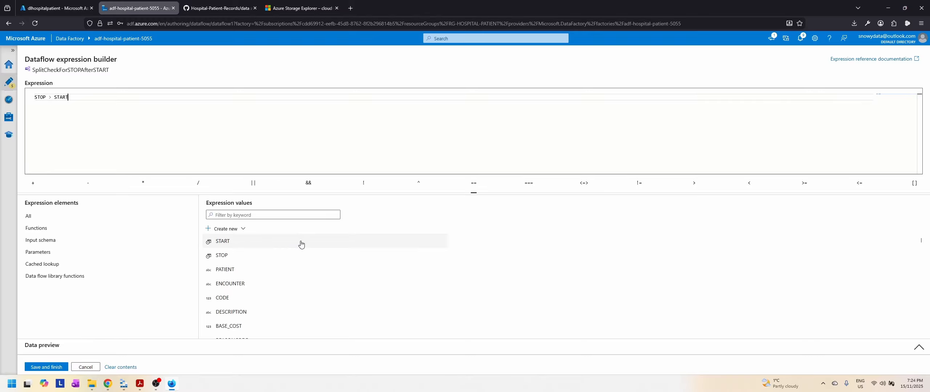
{"action": "left_click", "coordinate": [61, 367]}
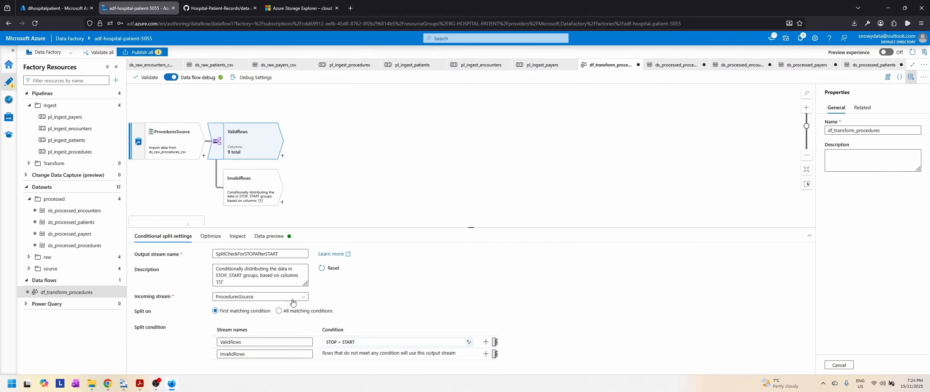
Step: Try the split's Single partition and Set partitioning options, and return to Use current partitioning
{"action": "left_click", "coordinate": [210, 237]}
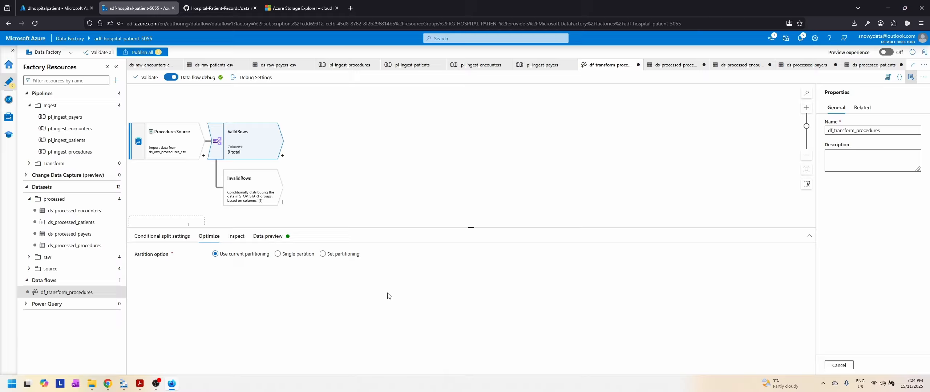
{"action": "left_click", "coordinate": [282, 257]}
{"action": "left_click", "coordinate": [323, 254]}
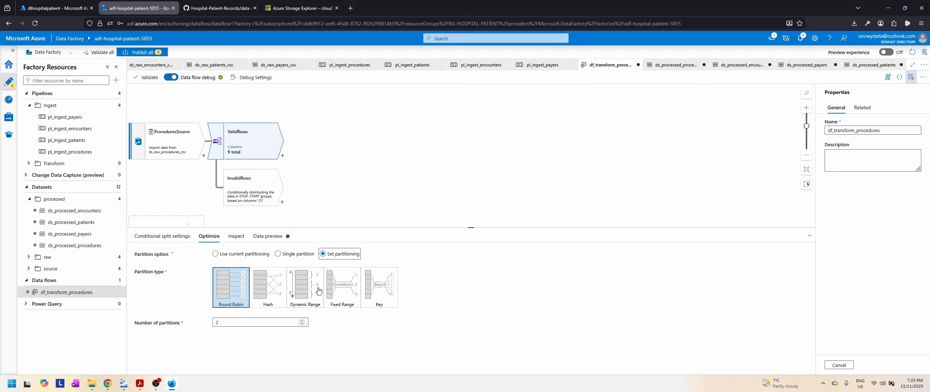
{"action": "left_click", "coordinate": [216, 254]}
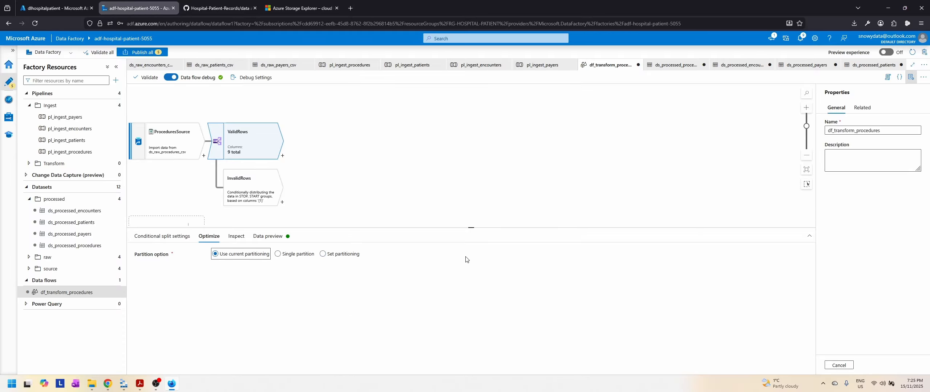
Step: Examine the conditional split's column list, including data types and which columns the split uses
{"action": "left_click", "coordinate": [237, 238]}
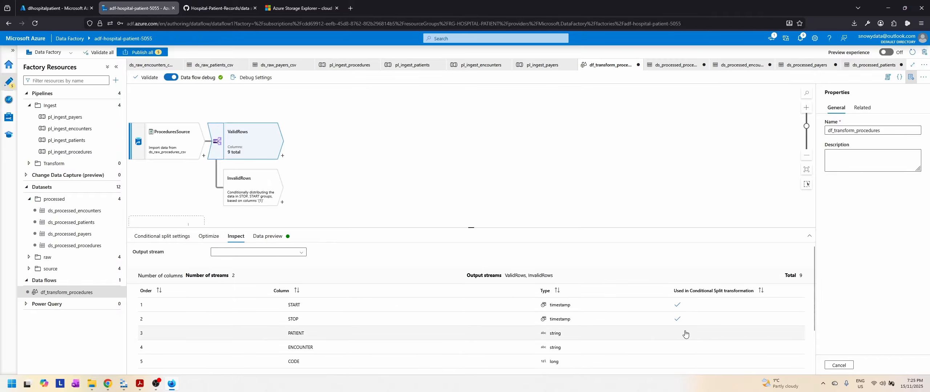
{"action": "scroll", "coordinate": [685, 334], "scroll_direction": "down", "scroll_amount": 3}
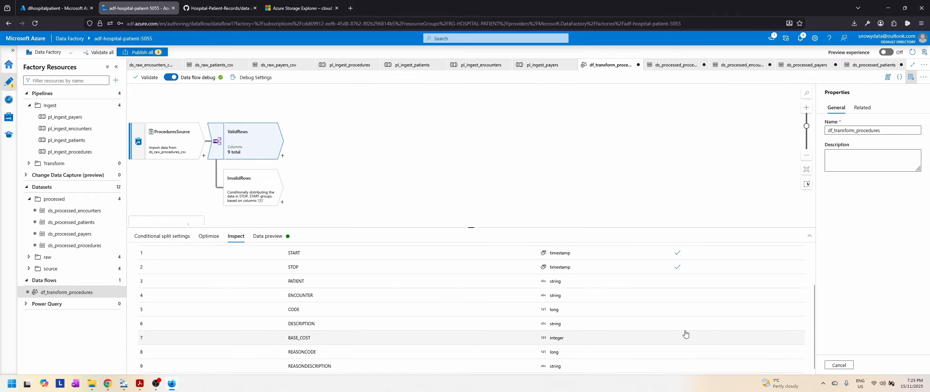
{"action": "scroll", "coordinate": [685, 334], "scroll_direction": "up", "scroll_amount": 3}
Step: Refresh the split's data preview and compare the rows of the ValidRows and InvalidRows output streams
{"action": "left_click", "coordinate": [278, 241]}
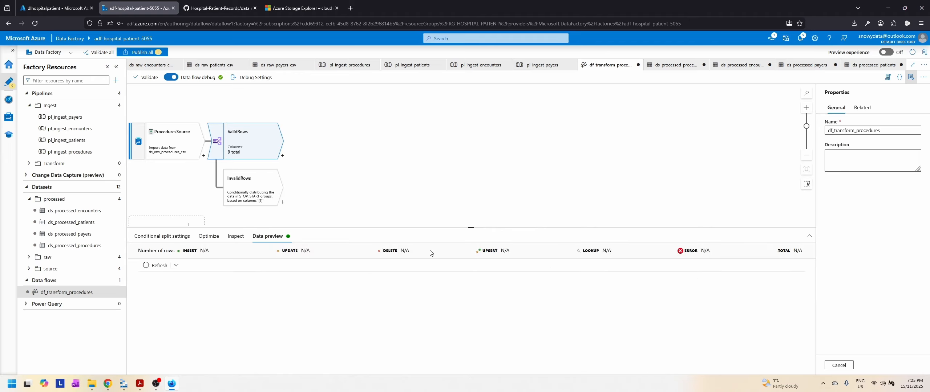
{"action": "left_click", "coordinate": [156, 265]}
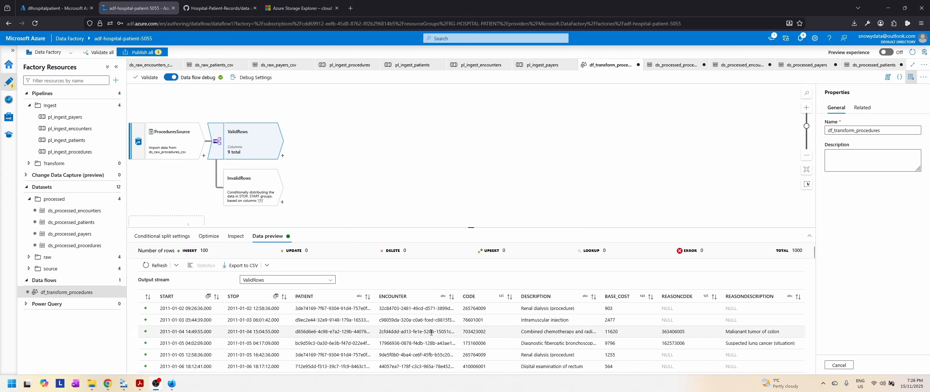
{"action": "scroll", "coordinate": [431, 333], "scroll_direction": "down", "scroll_amount": 2}
{"action": "scroll", "coordinate": [431, 332], "scroll_direction": "up", "scroll_amount": 2}
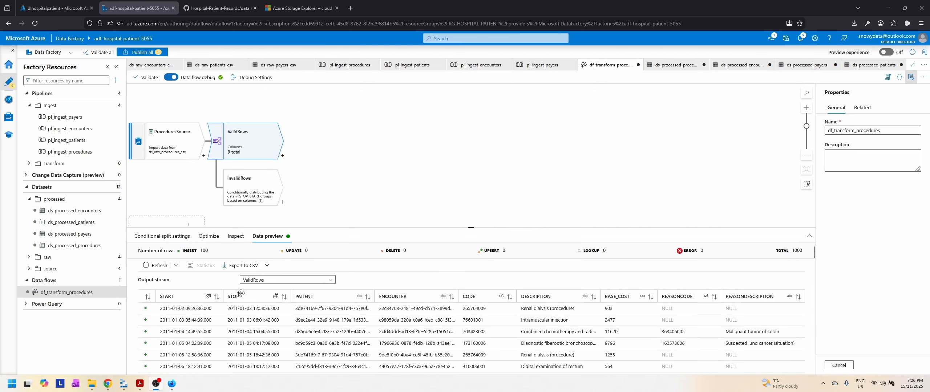
{"action": "left_click", "coordinate": [310, 282]}
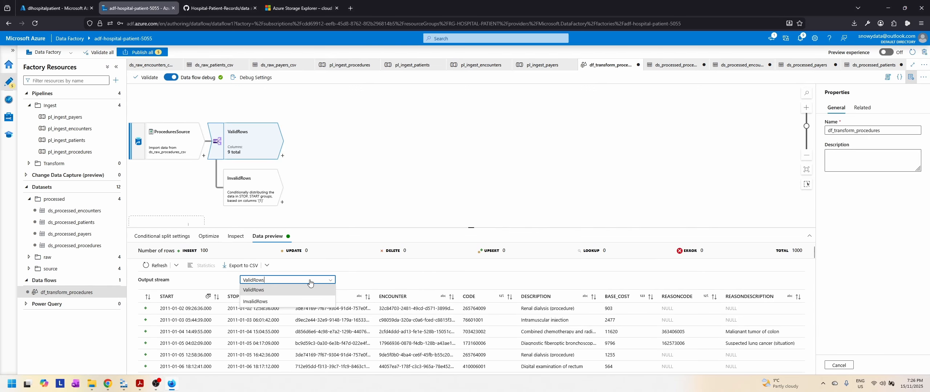
{"action": "left_click", "coordinate": [268, 301]}
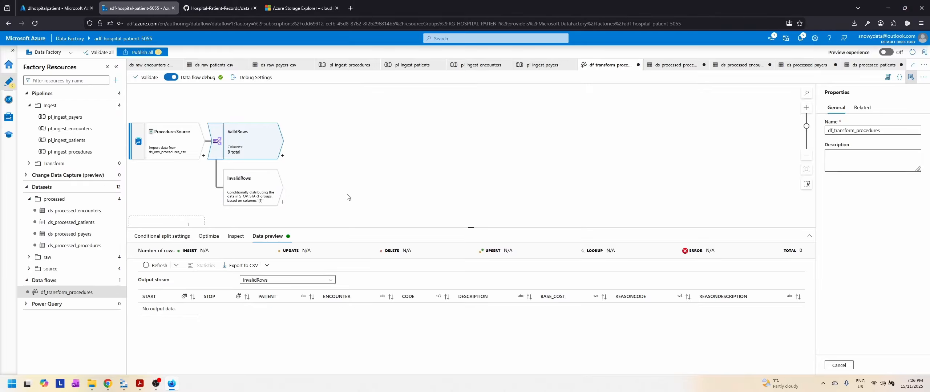
{"action": "left_click", "coordinate": [287, 280]}
{"action": "left_click", "coordinate": [254, 295]}
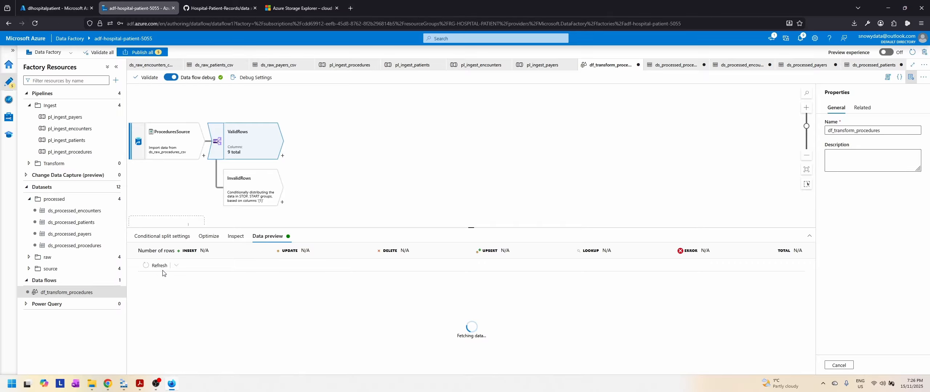
Step: Check the procedures requirements in Slides.pdf, and add a Derived Column transformation named AddDurationColumn after ValidRows in the data flow
{"action": "left_click", "coordinate": [140, 384]}
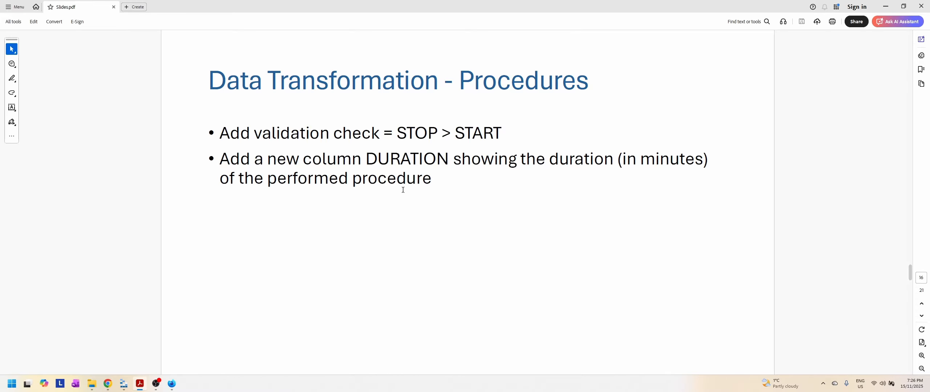
{"action": "left_click", "coordinate": [140, 383]}
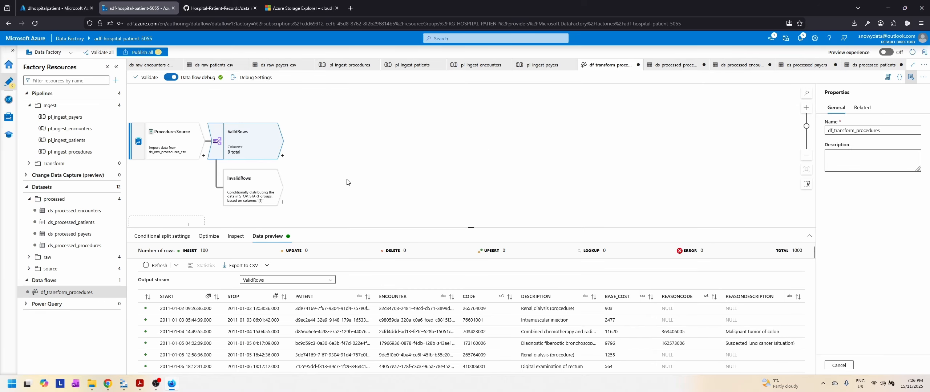
{"action": "left_click", "coordinate": [283, 156]}
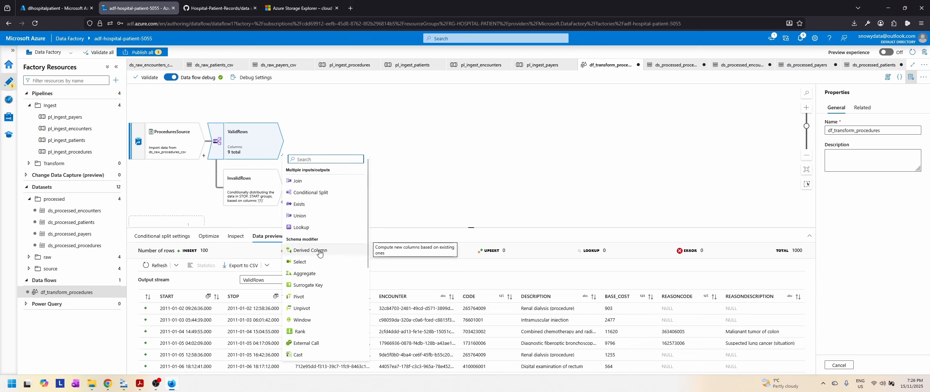
{"action": "left_click", "coordinate": [331, 253]}
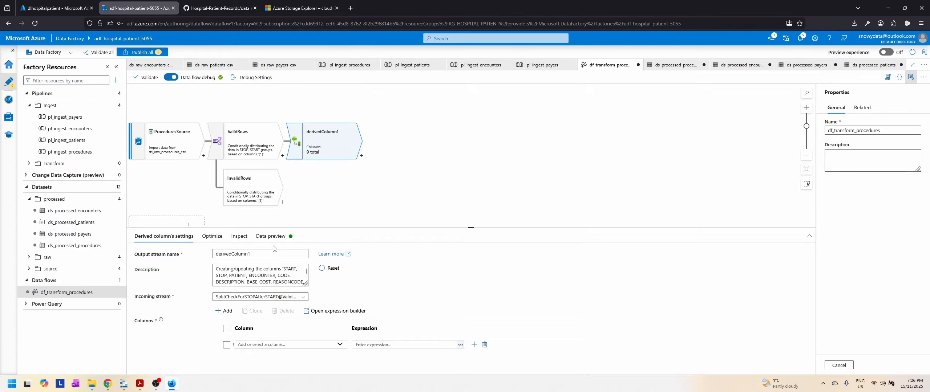
{"action": "double_click", "coordinate": [266, 254]}
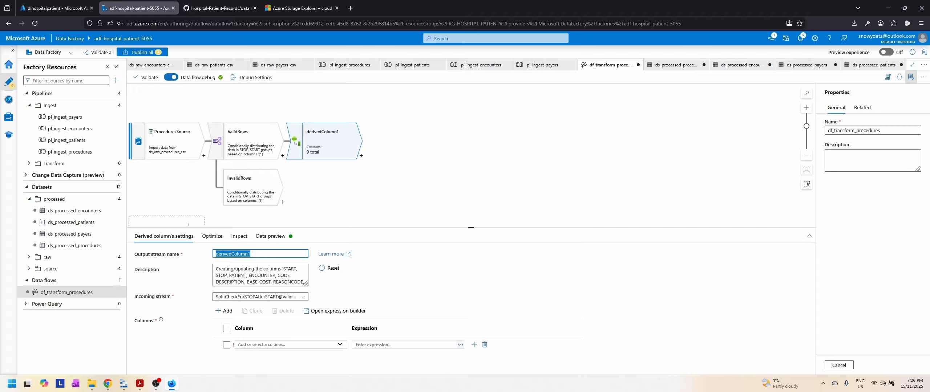
{"action": "type", "text": "AddDuration"}
Step: Add a DURATION column to AddDurationColumn with the expression STOP - START in the expression builder and save it
{"action": "left_click_drag", "start_coordinate": [472, 227], "coordinate": [476, 186]}
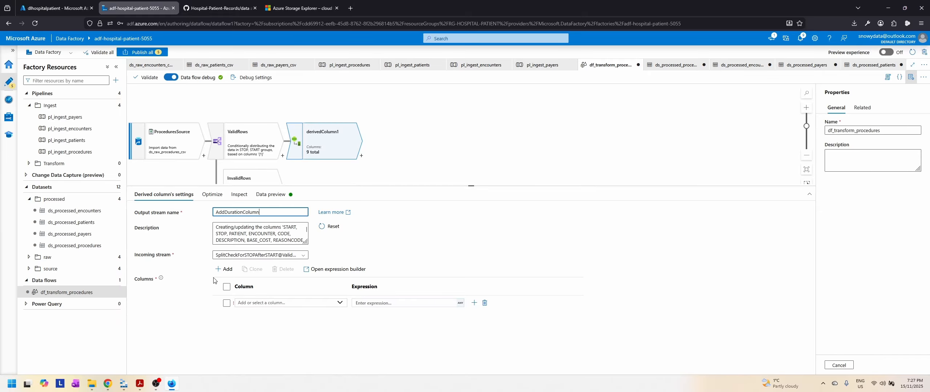
{"action": "left_click", "coordinate": [269, 303]}
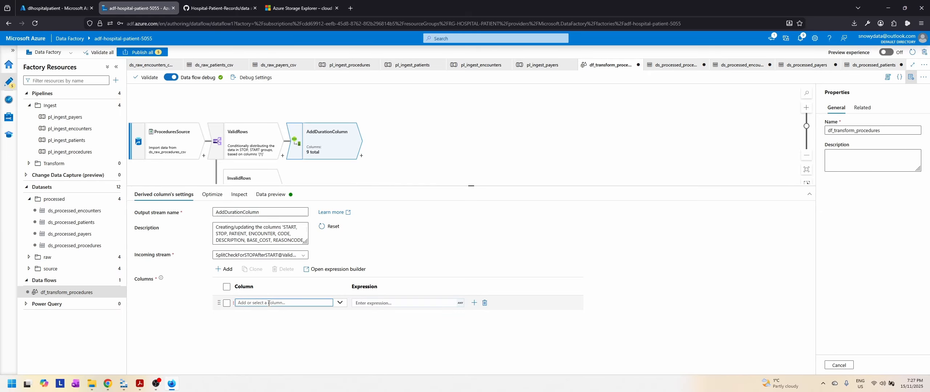
{"action": "type", "text": "DURATION"}
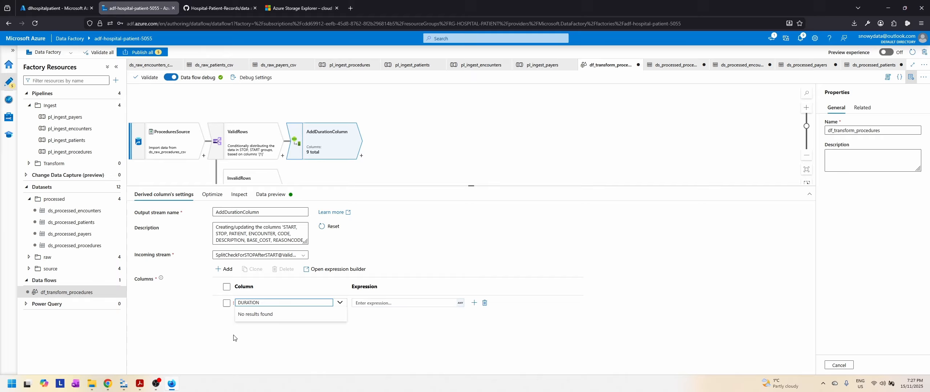
{"action": "left_click", "coordinate": [283, 370]}
{"action": "left_click", "coordinate": [403, 303]}
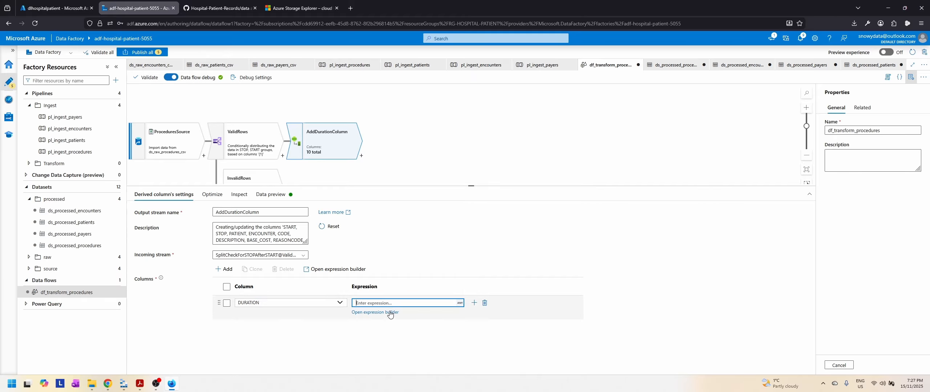
{"action": "left_click", "coordinate": [377, 313]}
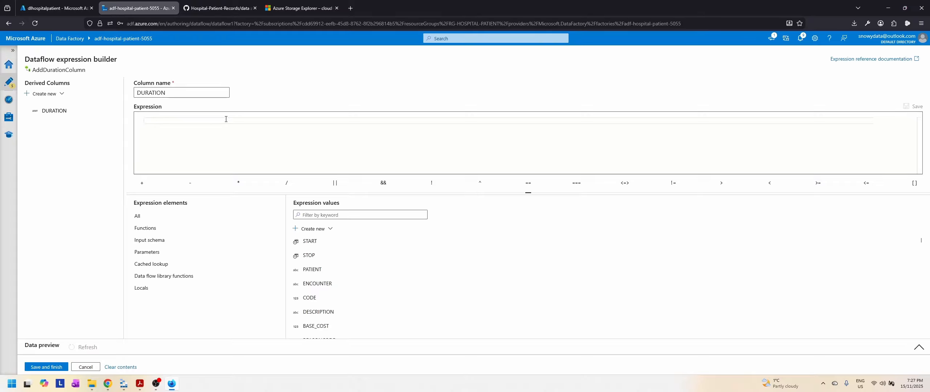
{"action": "type", "text": "STOP - STA"}
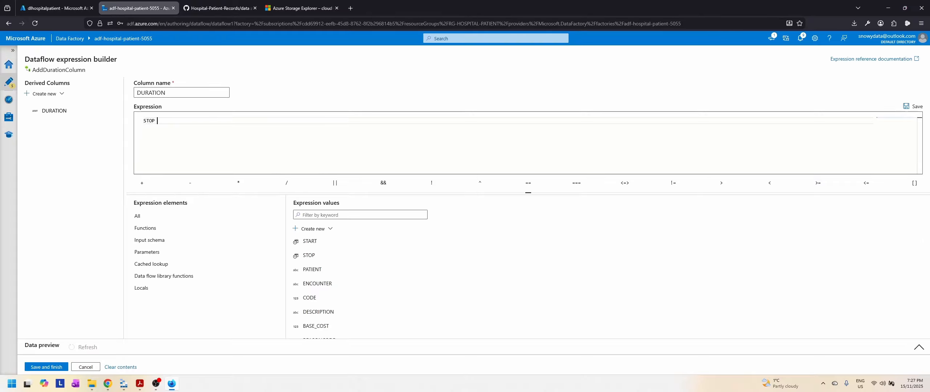
{"action": "type", "text": "RT"}
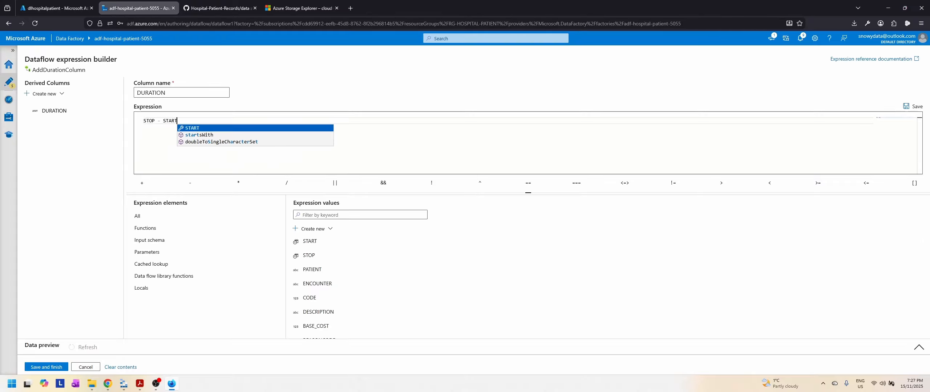
{"action": "left_click", "coordinate": [56, 367]}
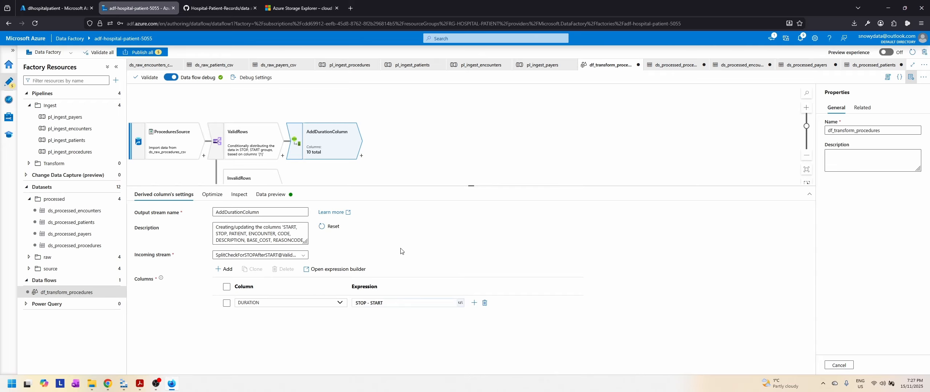
Step: Review AddDurationColumn's partition option and output schema, and refresh its data preview to examine the DURATION values
{"action": "left_click", "coordinate": [213, 194]}
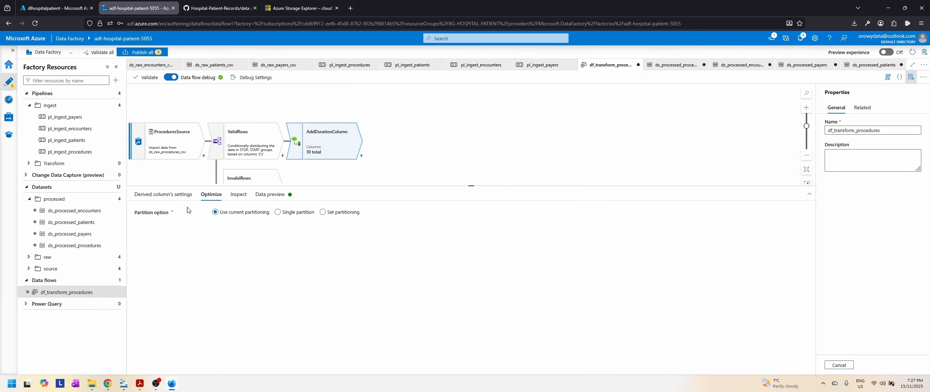
{"action": "left_click", "coordinate": [238, 195]}
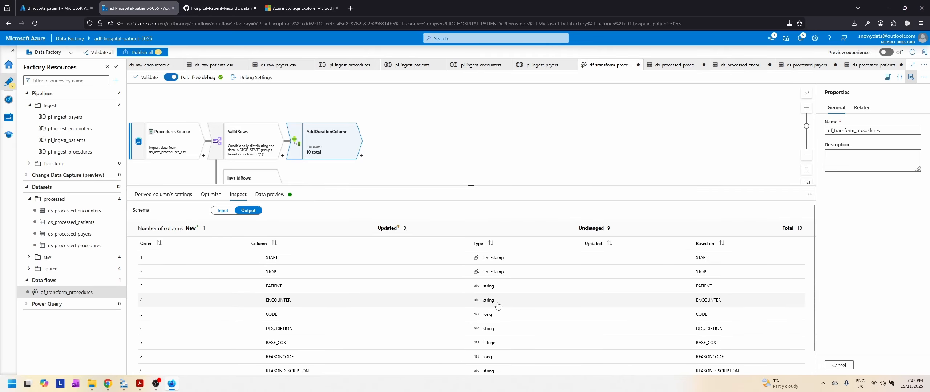
{"action": "scroll", "coordinate": [391, 327], "scroll_direction": "down", "scroll_amount": 1}
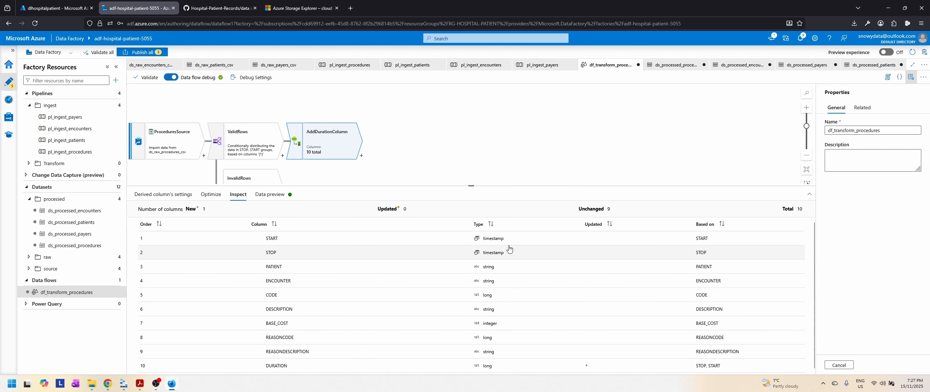
{"action": "left_click", "coordinate": [270, 195]}
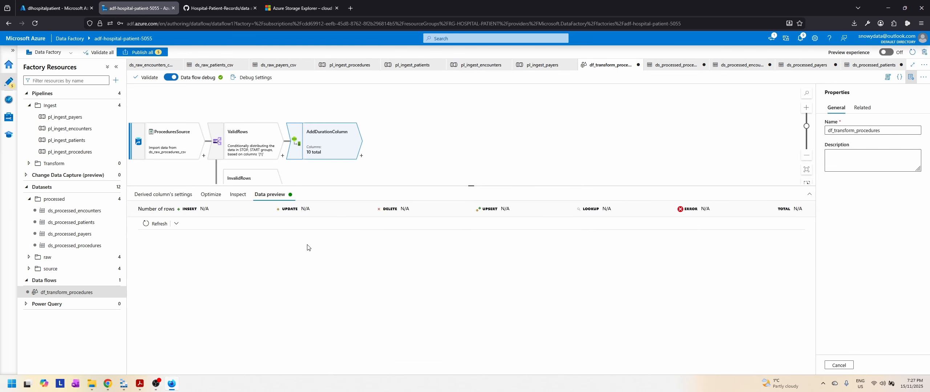
{"action": "left_click", "coordinate": [154, 224]}
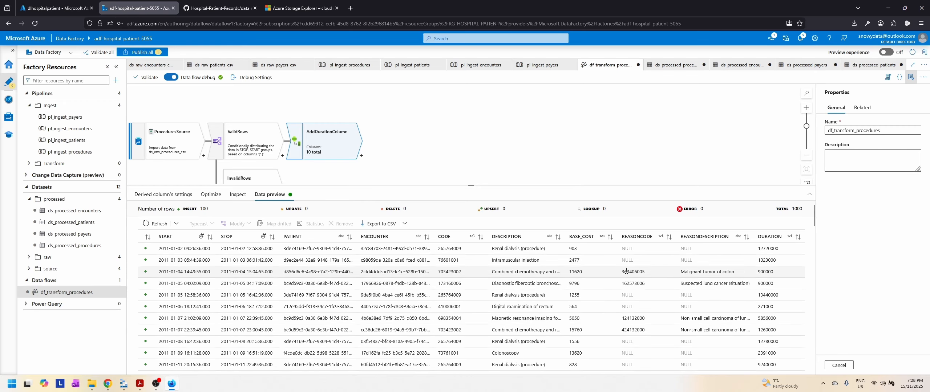
Step: Switch to Slides.pdf to check the unit required for the DURATION column, and return to the data flow
{"action": "left_click", "coordinate": [123, 386]}
{"action": "left_click", "coordinate": [124, 386]}
{"action": "left_click", "coordinate": [139, 384]}
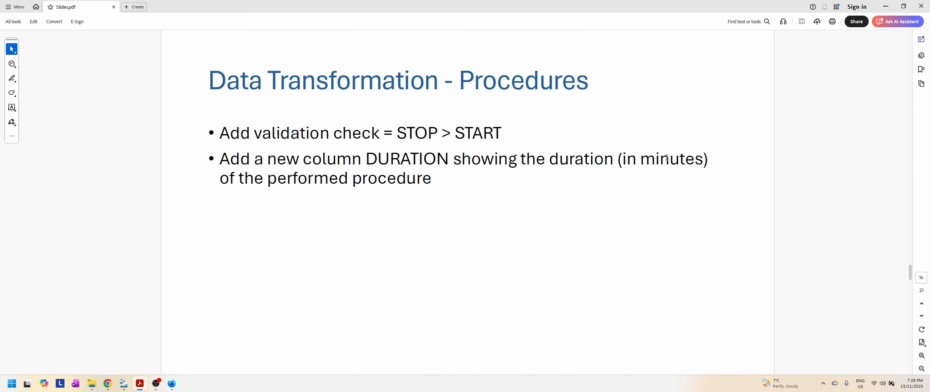
{"action": "left_click", "coordinate": [140, 384]}
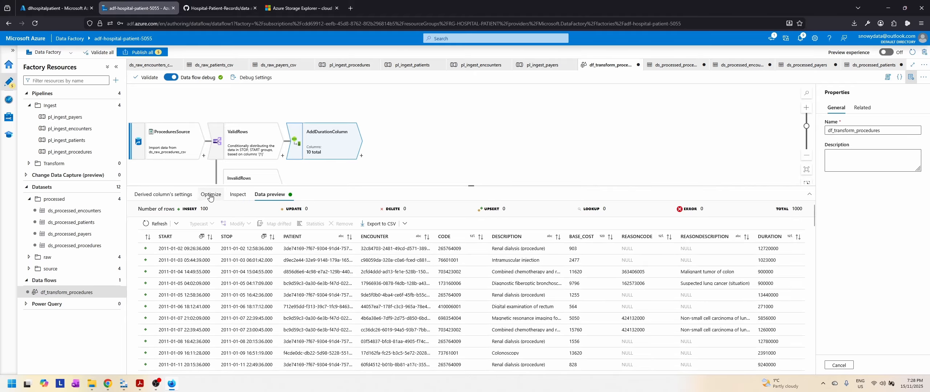
Step: Change the DURATION expression to (STOP - START) / (1000 * 60) in the expression builder and save it
{"action": "left_click", "coordinate": [163, 194]}
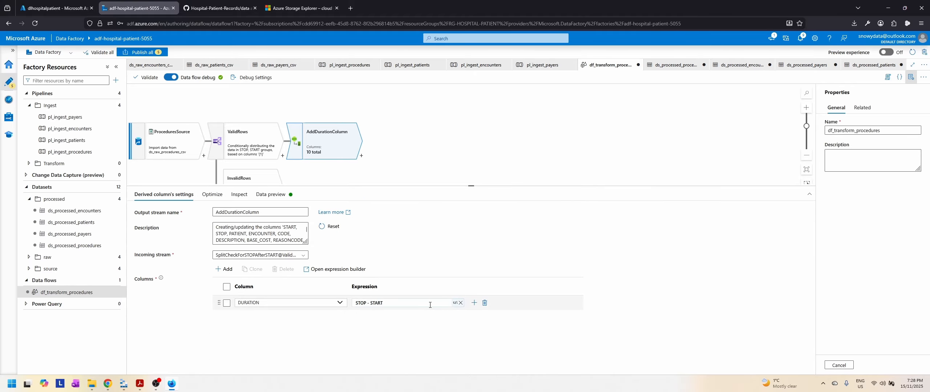
{"action": "left_click", "coordinate": [388, 303]}
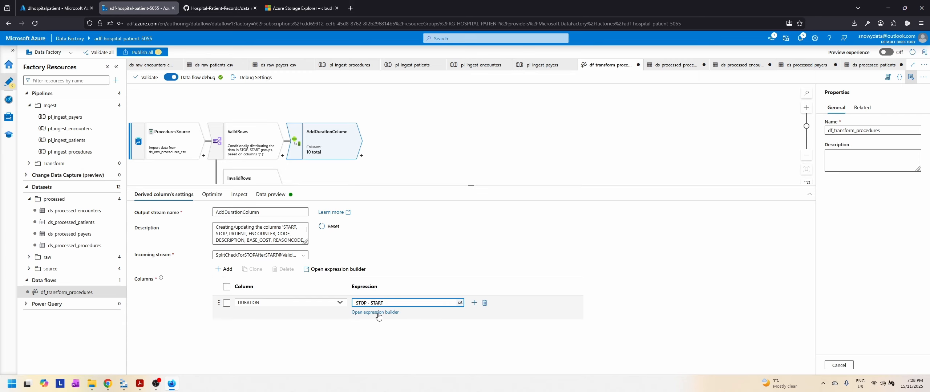
{"action": "left_click", "coordinate": [378, 315]}
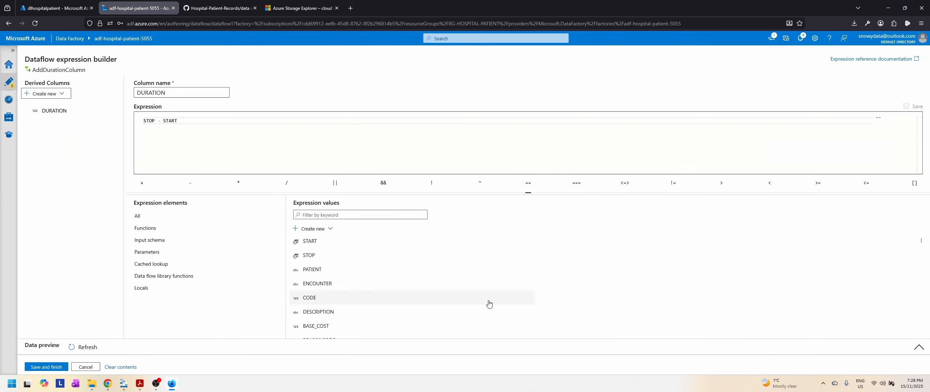
{"action": "left_click", "coordinate": [145, 120]}
{"action": "type", "text": "("}
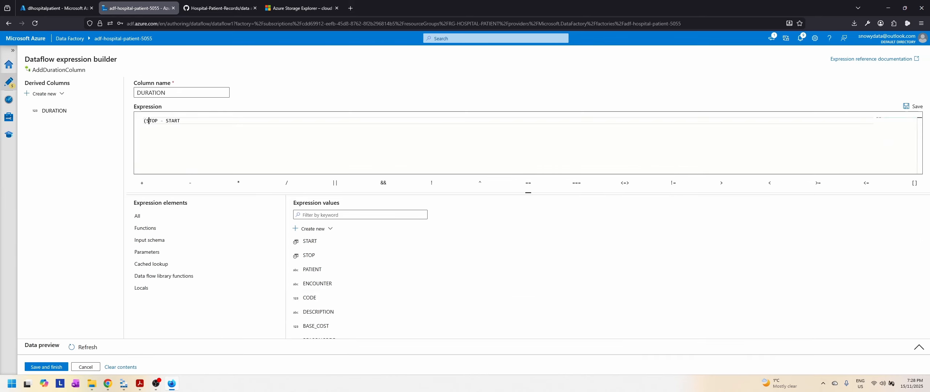
{"action": "left_click", "coordinate": [183, 121]}
{"action": "type", "text": ") / (1000 * 60"}
{"action": "left_click", "coordinate": [58, 368]}
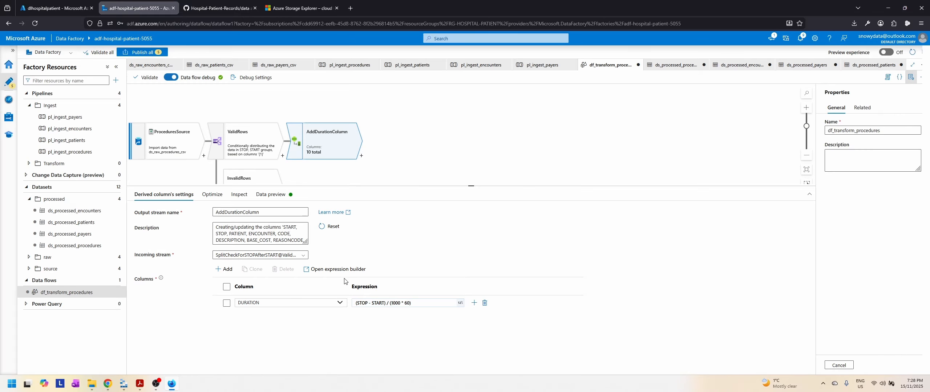
Step: Refresh AddDurationColumn's data preview and examine the decimal places of the DURATION values in minutes
{"action": "left_click", "coordinate": [270, 196]}
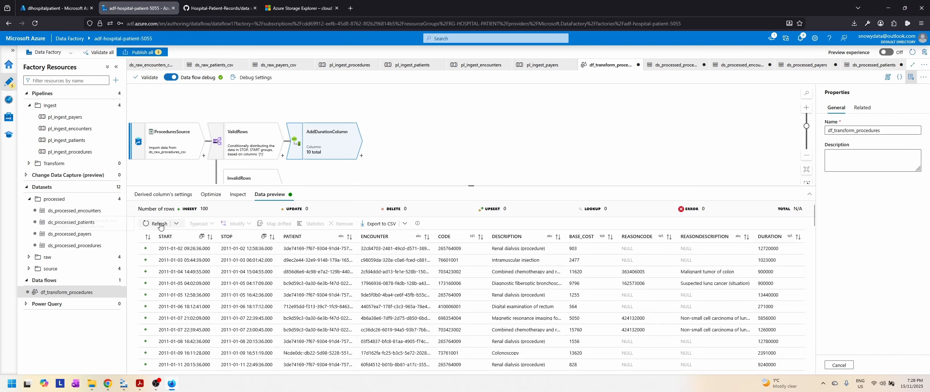
{"action": "left_click", "coordinate": [148, 225]}
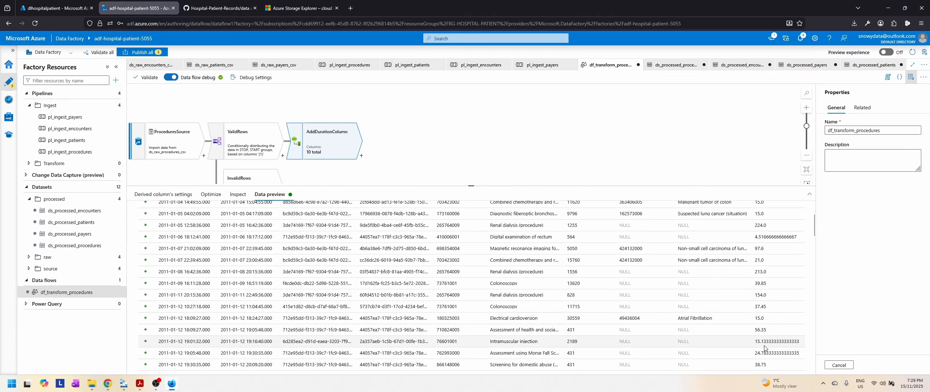
{"action": "scroll", "coordinate": [775, 326], "scroll_direction": "down", "scroll_amount": 3}
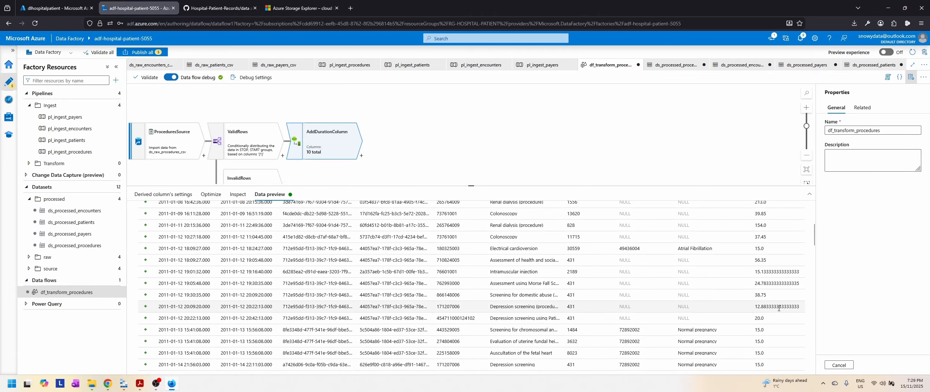
{"action": "scroll", "coordinate": [777, 313], "scroll_direction": "down", "scroll_amount": 1}
{"action": "scroll", "coordinate": [779, 311], "scroll_direction": "down", "scroll_amount": 3}
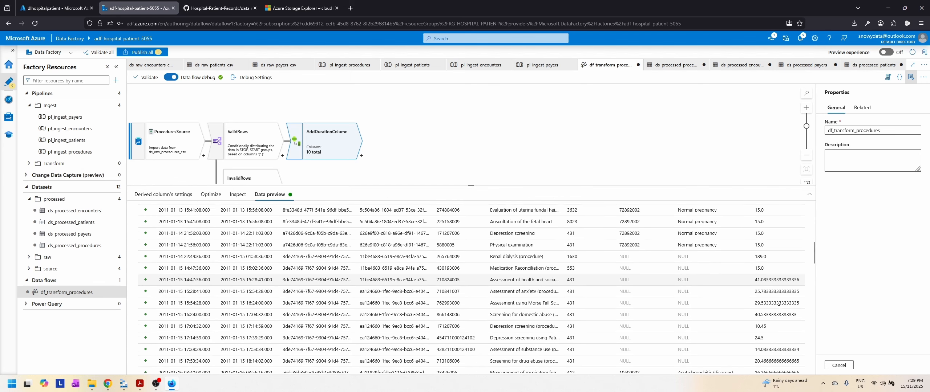
{"action": "scroll", "coordinate": [783, 287], "scroll_direction": "down", "scroll_amount": 2}
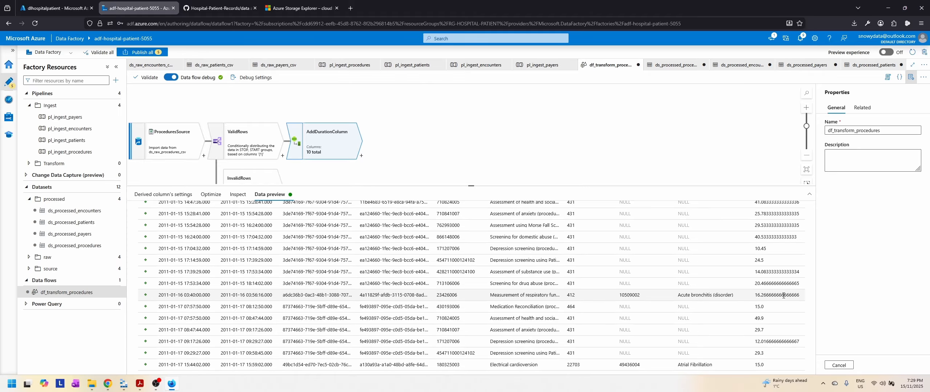
{"action": "scroll", "coordinate": [783, 296], "scroll_direction": "down", "scroll_amount": 3}
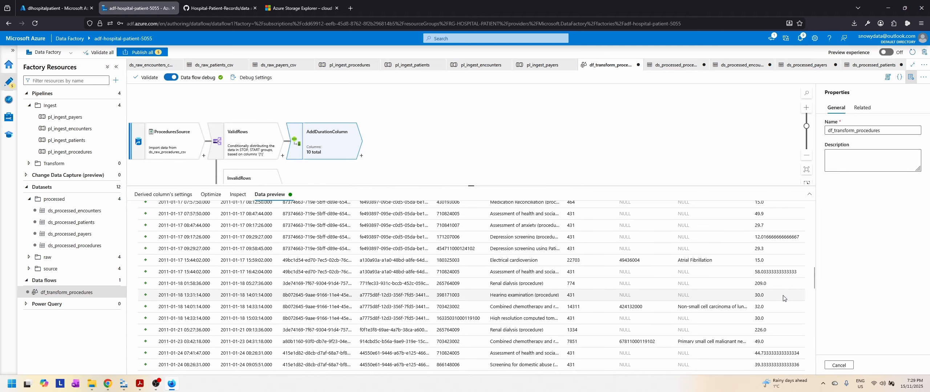
{"action": "scroll", "coordinate": [784, 297], "scroll_direction": "down", "scroll_amount": 2}
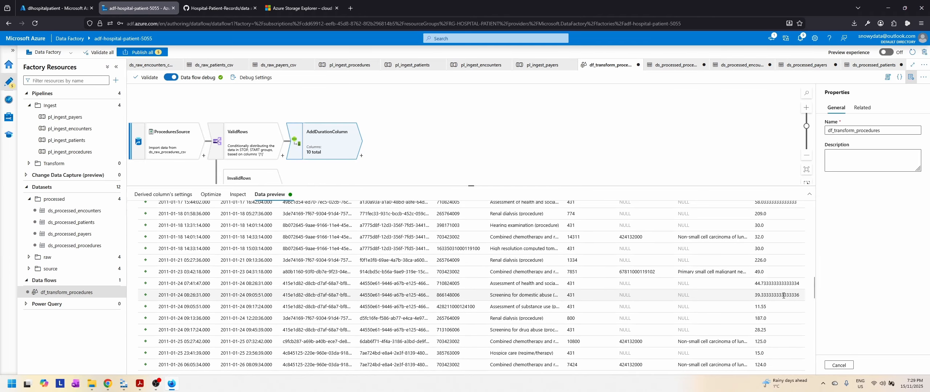
{"action": "scroll", "coordinate": [784, 296], "scroll_direction": "down", "scroll_amount": 6}
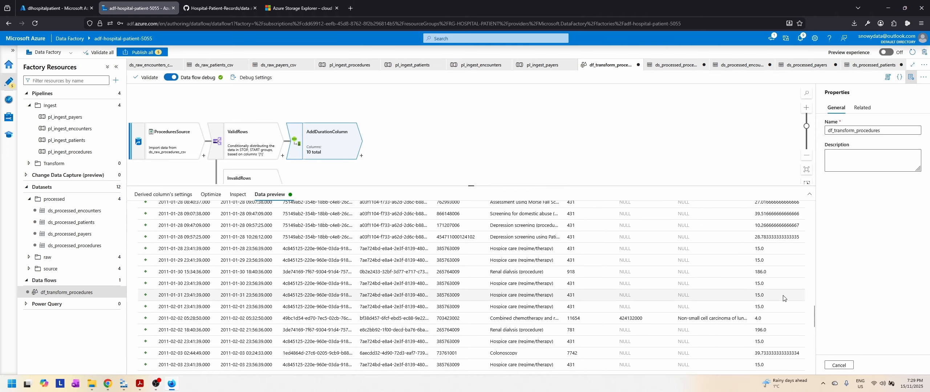
{"action": "scroll", "coordinate": [784, 298], "scroll_direction": "up", "scroll_amount": 12}
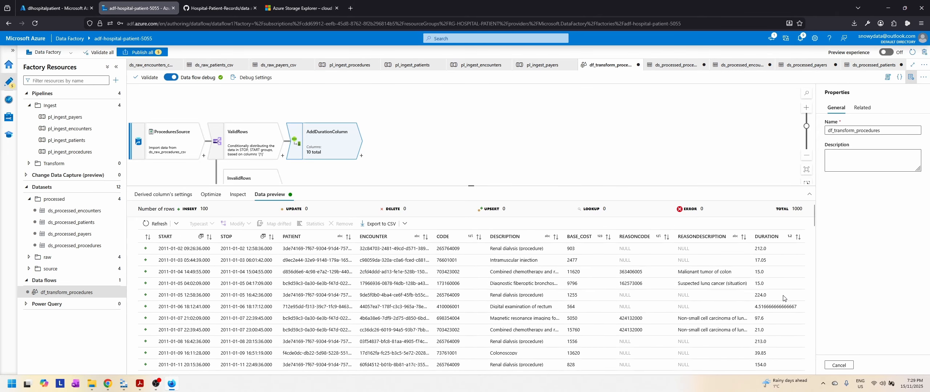
Step: Change the DURATION expression to round((STOP - START) / (1000 * 60), 2) in the expression builder and save it
{"action": "left_click", "coordinate": [163, 194]}
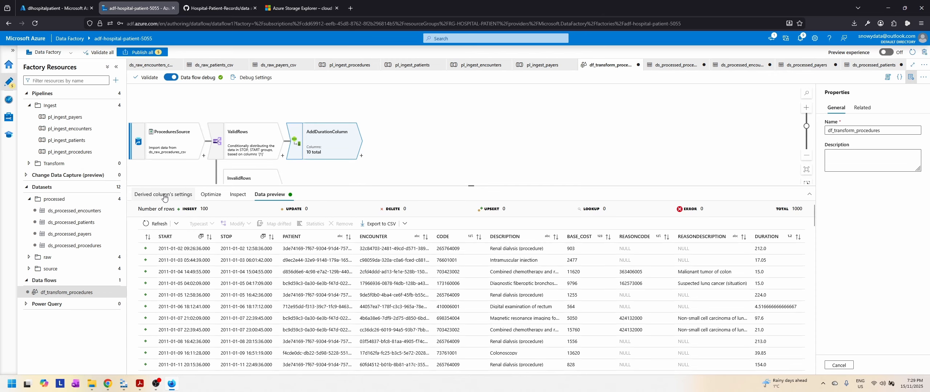
{"action": "left_click", "coordinate": [454, 303]}
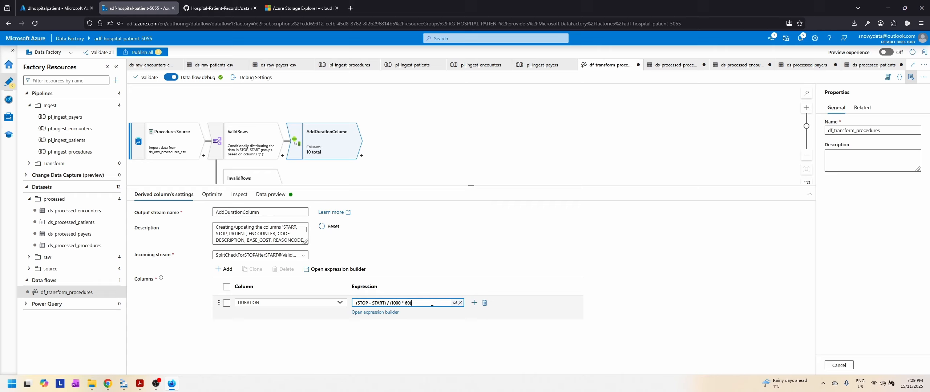
{"action": "left_click", "coordinate": [375, 312]}
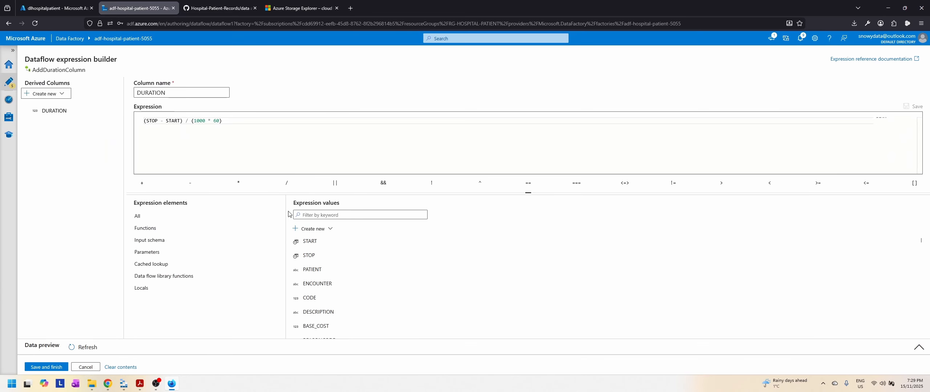
{"action": "left_click", "coordinate": [144, 121]}
{"action": "type", "text": "round("}
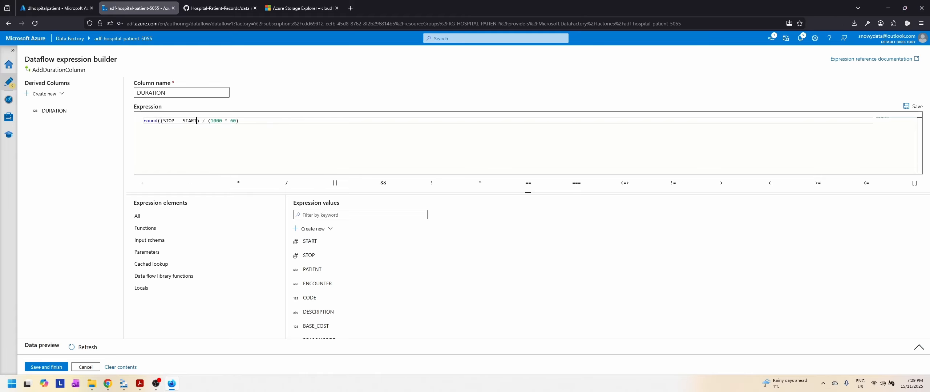
{"action": "type", "text": ", 2)"}
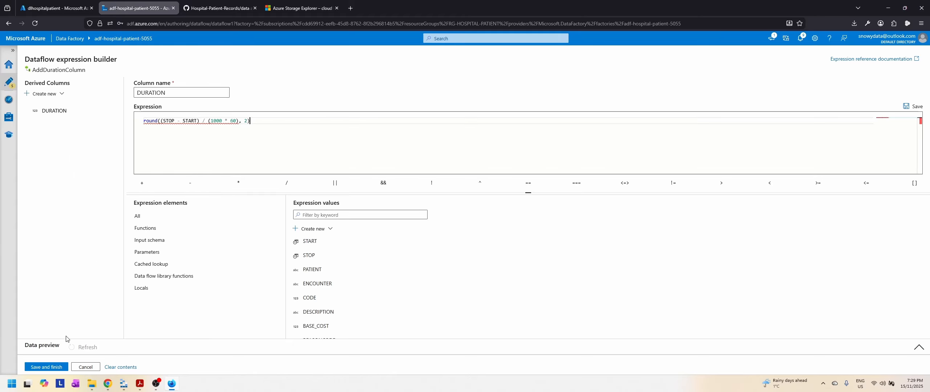
{"action": "left_click", "coordinate": [55, 367]}
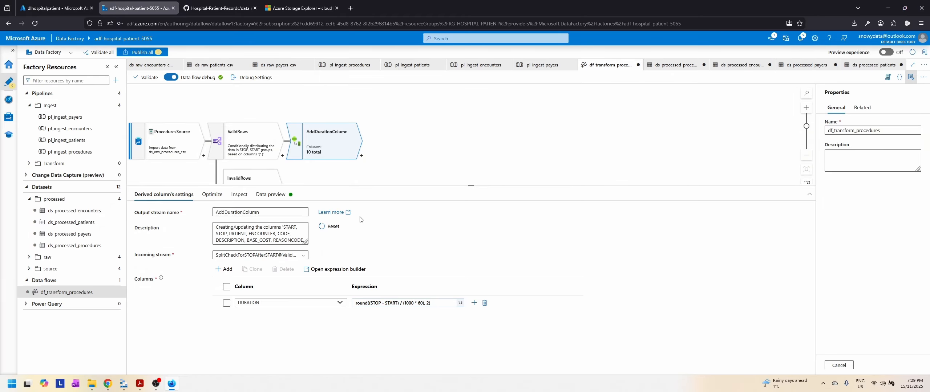
Step: Refresh AddDurationColumn's data preview to examine the rounded DURATION values, and briefly check the slides PDF
{"action": "left_click", "coordinate": [265, 200]}
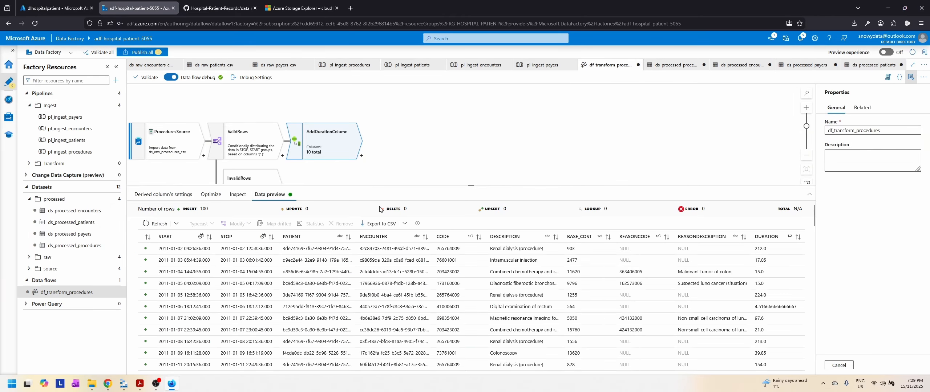
{"action": "left_click", "coordinate": [152, 224]}
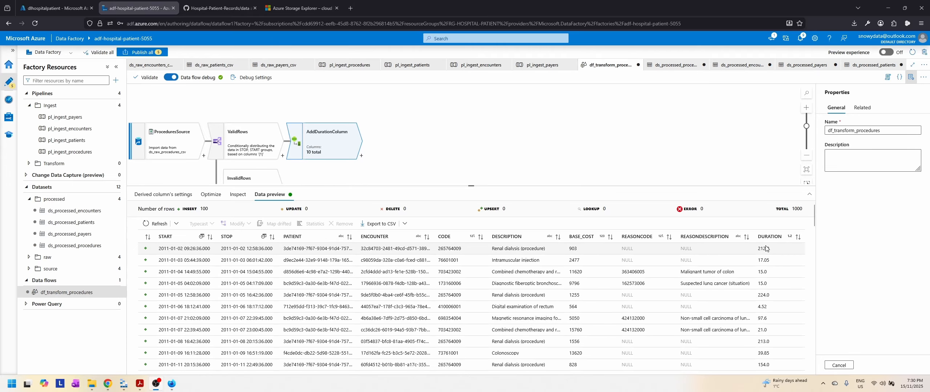
{"action": "scroll", "coordinate": [766, 269], "scroll_direction": "down", "scroll_amount": 2}
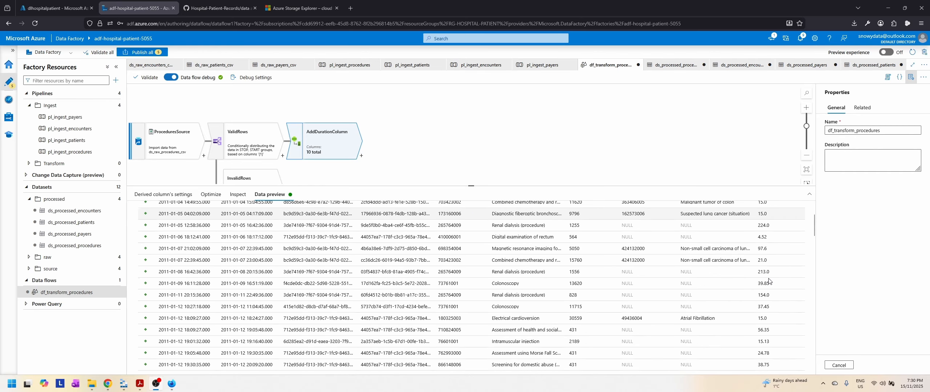
{"action": "scroll", "coordinate": [785, 291], "scroll_direction": "down", "scroll_amount": 5}
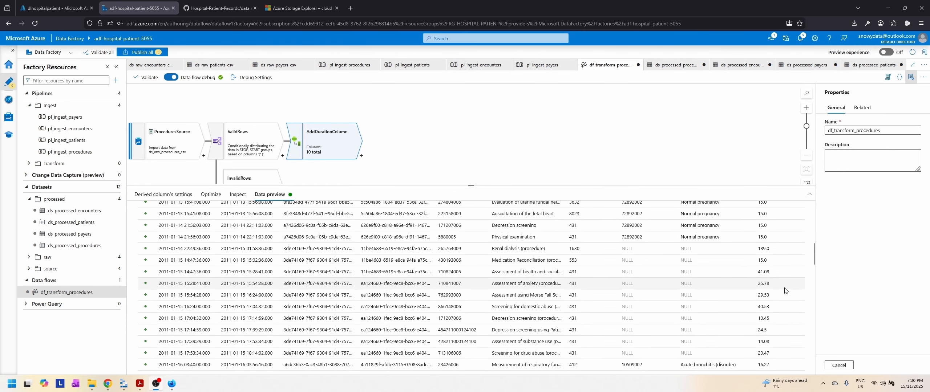
{"action": "scroll", "coordinate": [785, 290], "scroll_direction": "down", "scroll_amount": 5}
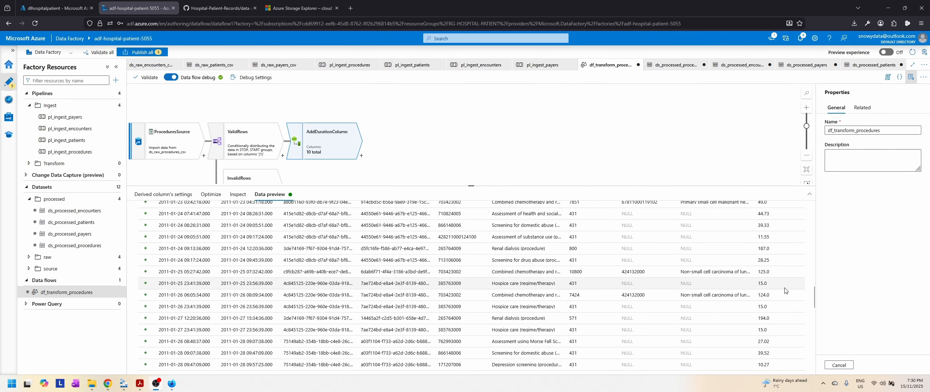
{"action": "scroll", "coordinate": [785, 291], "scroll_direction": "up", "scroll_amount": 2}
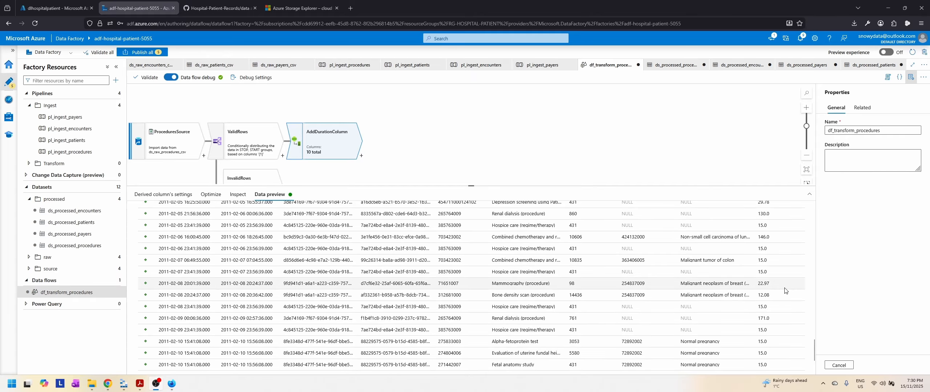
{"action": "scroll", "coordinate": [785, 291], "scroll_direction": "up", "scroll_amount": 10}
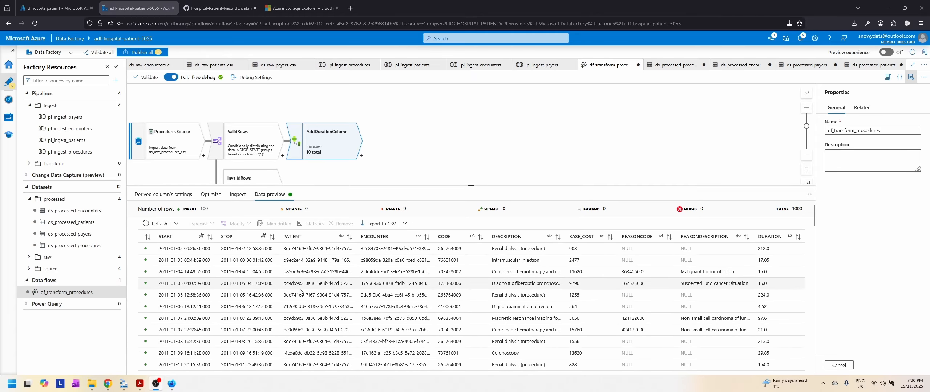
{"action": "left_click", "coordinate": [140, 384]}
{"action": "left_click", "coordinate": [139, 386]}
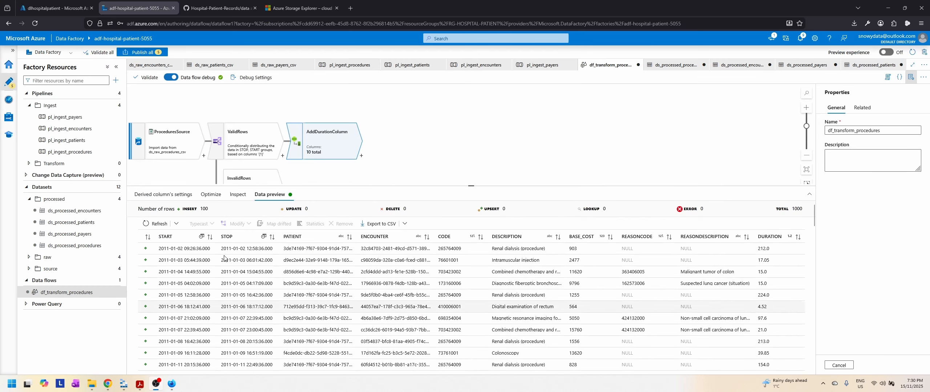
Step: Add a Sink after AddDurationColumn and name its output stream ProceduresSink
{"action": "left_click", "coordinate": [361, 156]}
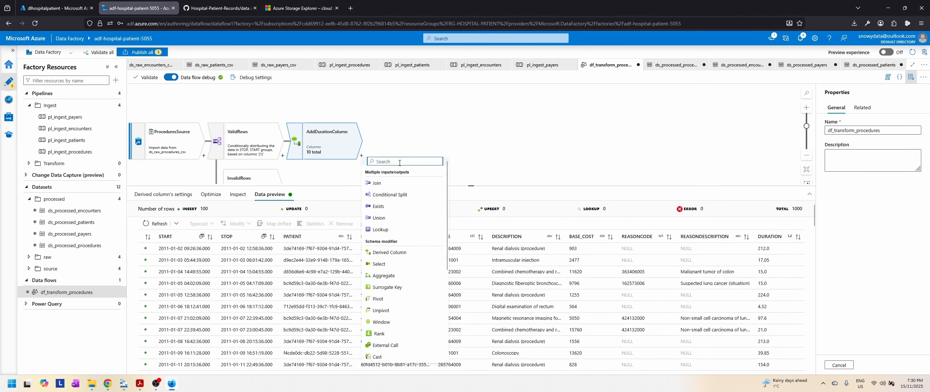
{"action": "type", "text": "sink"}
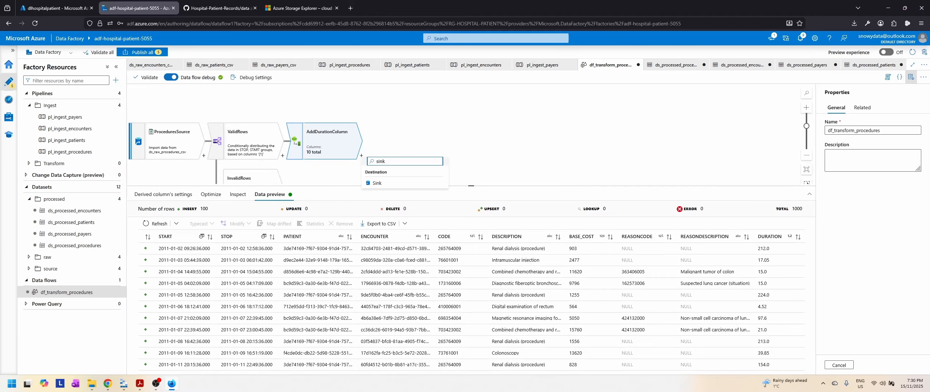
{"action": "left_click", "coordinate": [377, 183]}
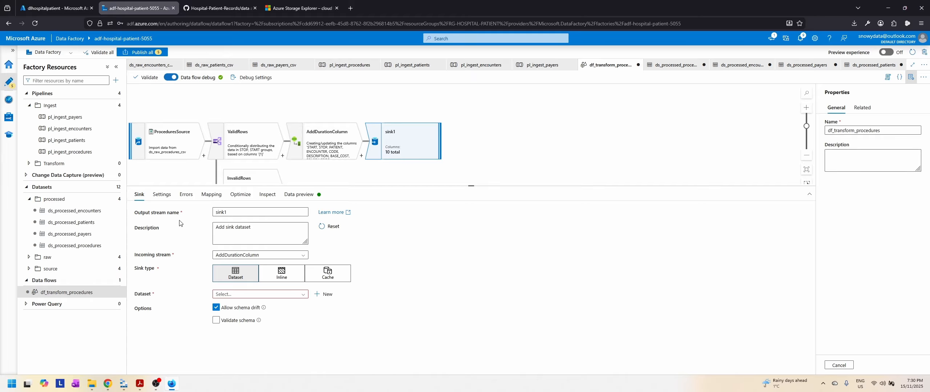
{"action": "double_click", "coordinate": [250, 214]}
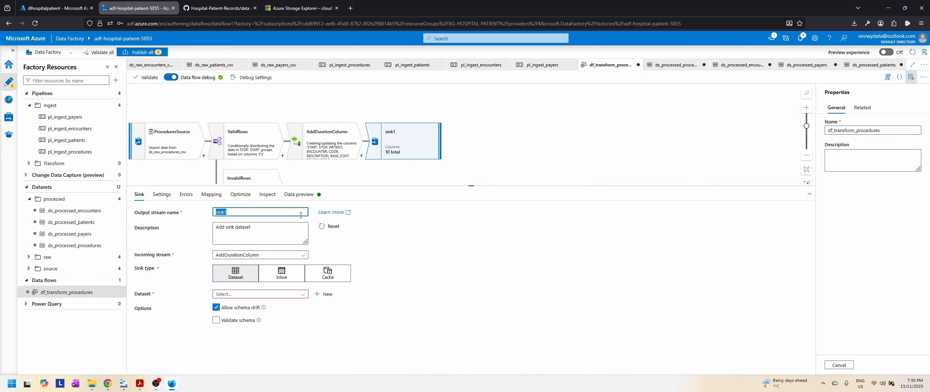
{"action": "type", "text": "ProceduresS"}
Step: Set ds_processed_procedures as the dataset of ProceduresSink
{"action": "left_click", "coordinate": [285, 295]}
{"action": "scroll", "coordinate": [294, 338], "scroll_direction": "down", "scroll_amount": 3}
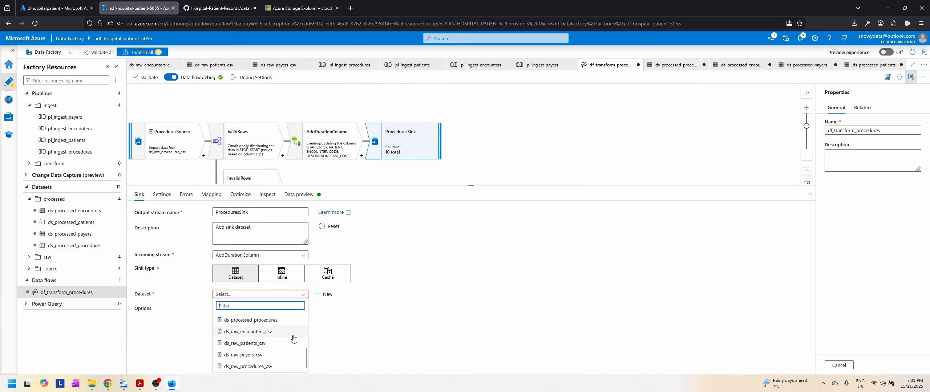
{"action": "scroll", "coordinate": [292, 340], "scroll_direction": "up", "scroll_amount": 2}
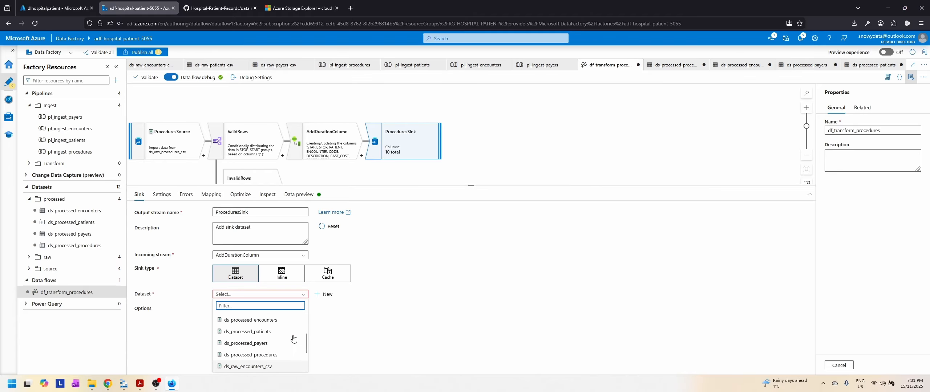
{"action": "left_click", "coordinate": [267, 356]}
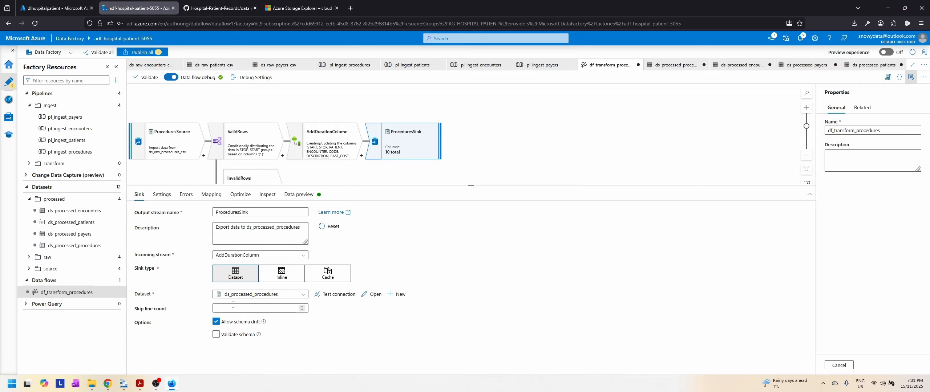
Step: Enable the Clear the folder option in the settings of ProceduresSink
{"action": "left_click", "coordinate": [162, 194]}
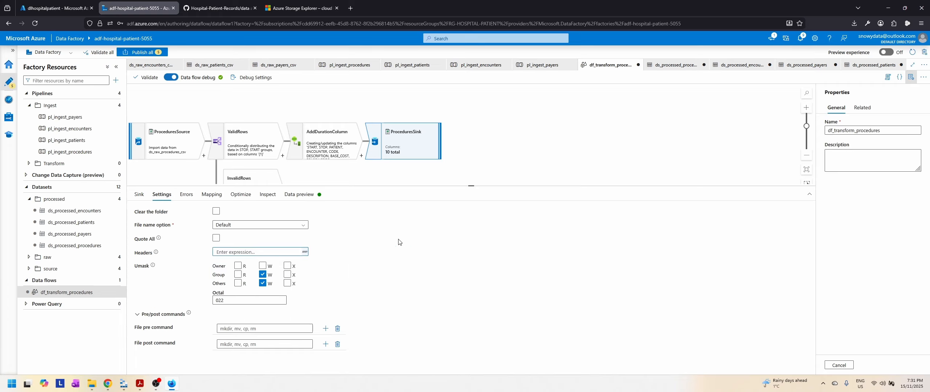
{"action": "left_click", "coordinate": [217, 213]}
{"action": "left_click", "coordinate": [219, 214]}
{"action": "left_click", "coordinate": [219, 213]}
Step: Review ProceduresSink's error handling, column mapping, partition option and output schema
{"action": "left_click", "coordinate": [181, 200]}
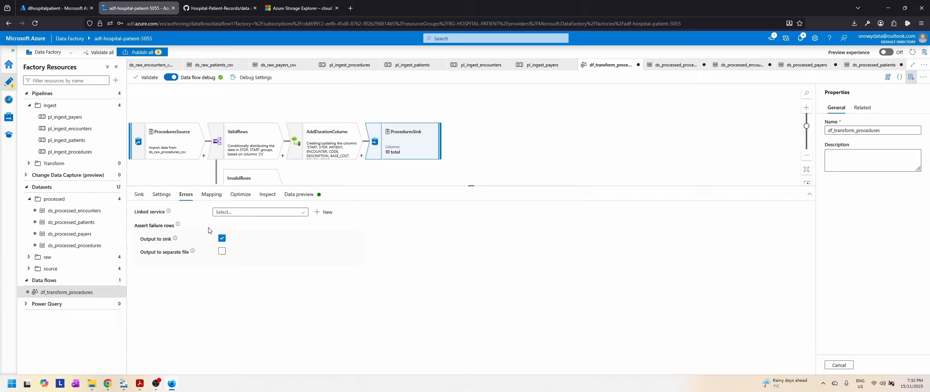
{"action": "left_click", "coordinate": [219, 198]}
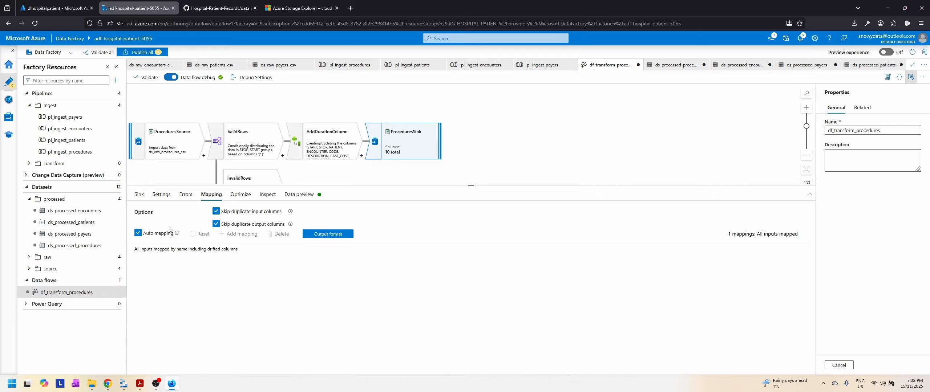
{"action": "left_click", "coordinate": [241, 194]}
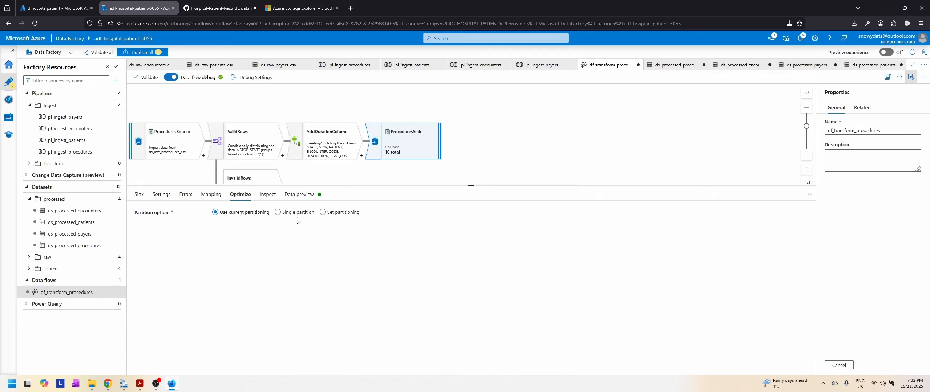
{"action": "left_click", "coordinate": [268, 195]}
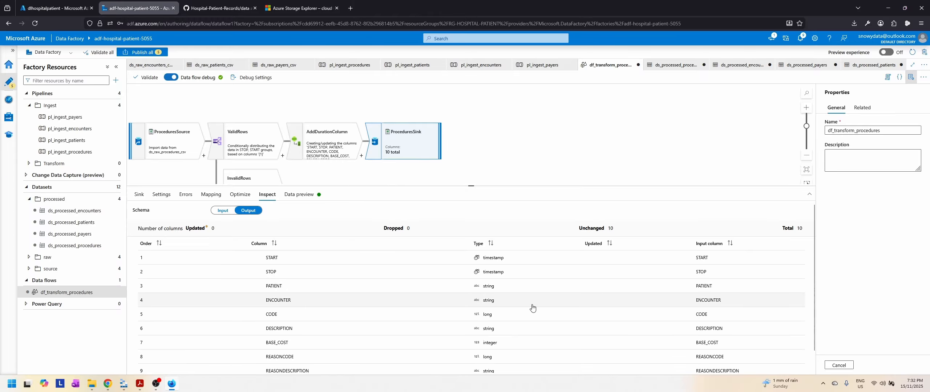
Step: Check the output column types of ProceduresSink through DURATION and preview the sink's data
{"action": "scroll", "coordinate": [533, 308], "scroll_direction": "down", "scroll_amount": 1}
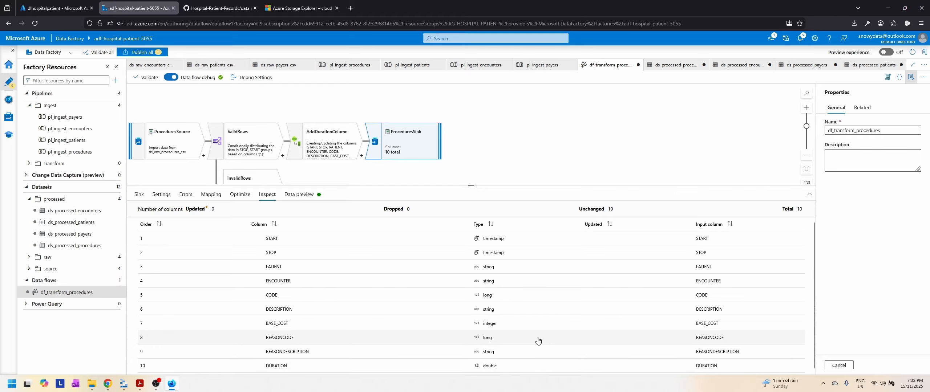
{"action": "scroll", "coordinate": [575, 349], "scroll_direction": "up", "scroll_amount": 1}
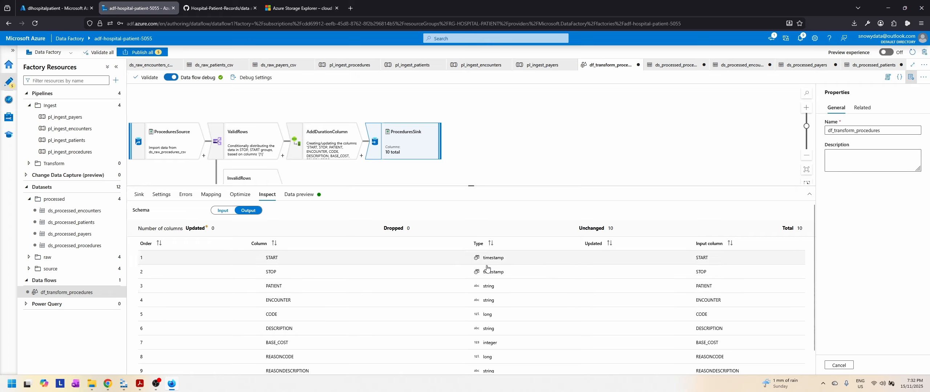
{"action": "left_click", "coordinate": [299, 195]}
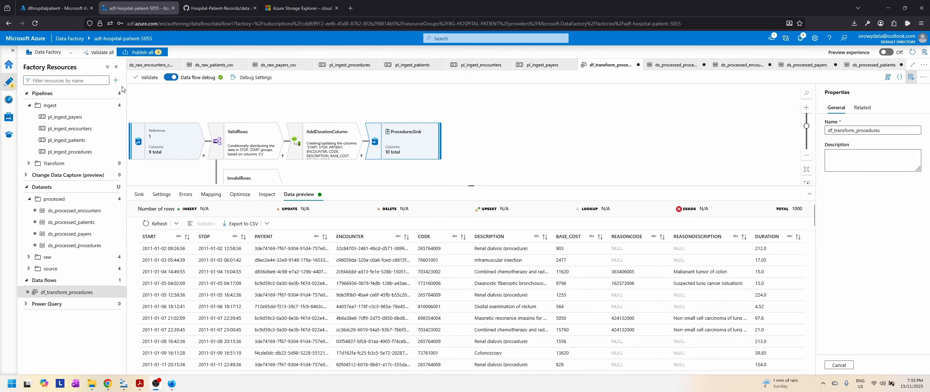
Step: Publish all pending changes, covering the four processed datasets and the df_transform_procedures data flow
{"action": "left_click", "coordinate": [147, 54]}
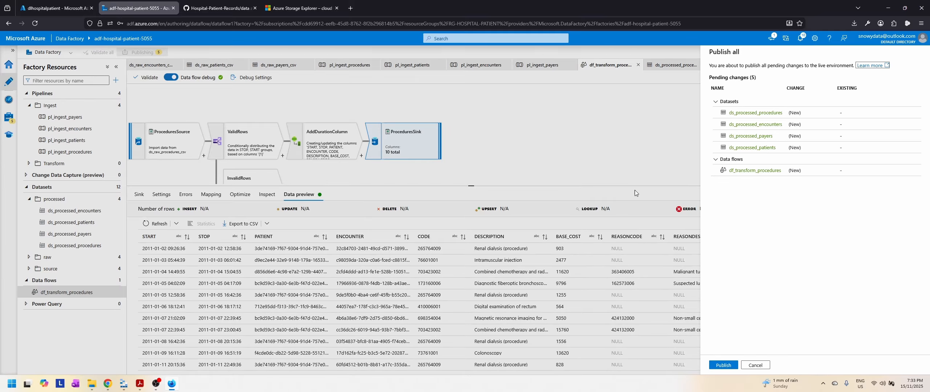
{"action": "left_click", "coordinate": [725, 366]}
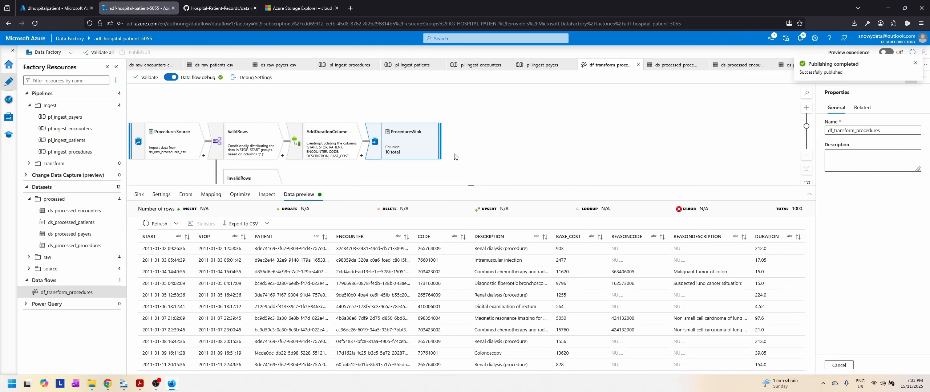
Step: Glance at the raw container's files in Azure Storage Explorer and return to the data flow in Data Factory
{"action": "left_click", "coordinate": [123, 384]}
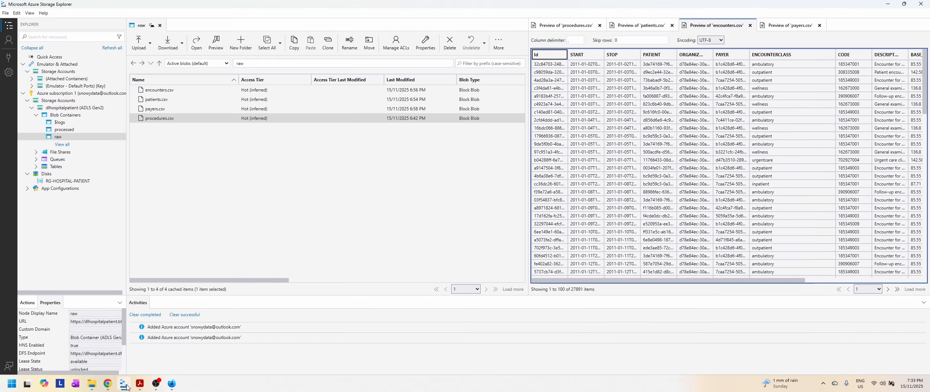
{"action": "left_click", "coordinate": [124, 384]}
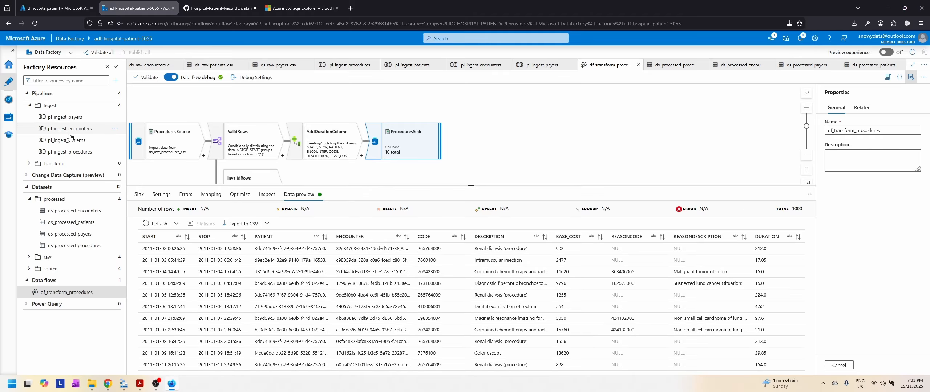
Step: Switch to Slides.pdf in Adobe Acrobat and read the Data Transformation - Encounters requirements on page 17
{"action": "left_click", "coordinate": [83, 295]}
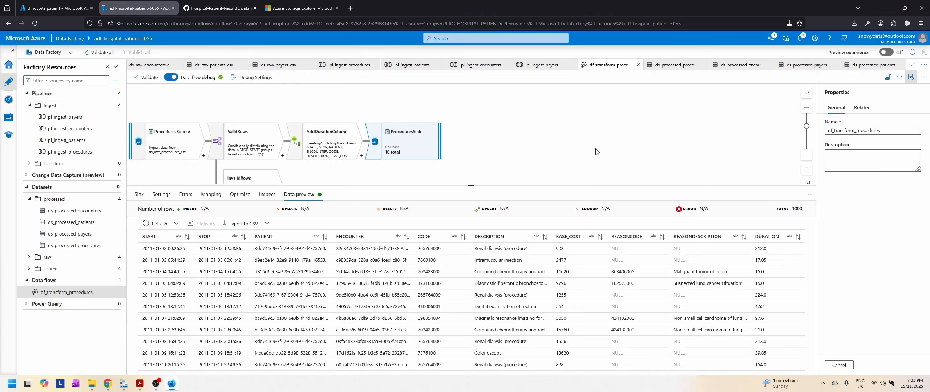
{"action": "left_click", "coordinate": [140, 384]}
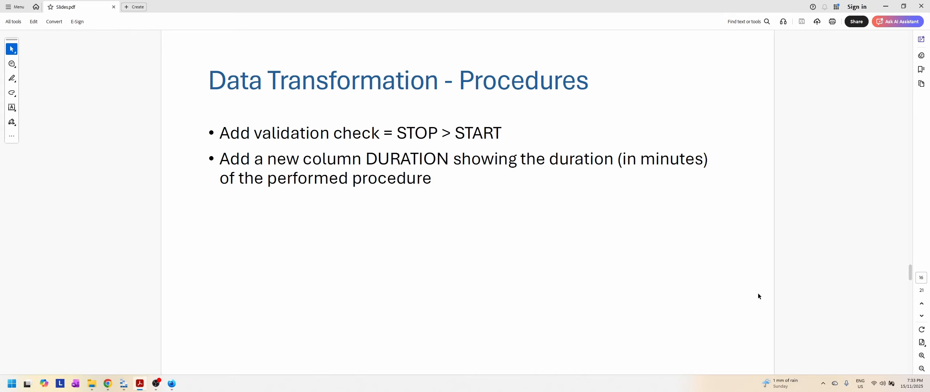
{"action": "left_click", "coordinate": [921, 316]}
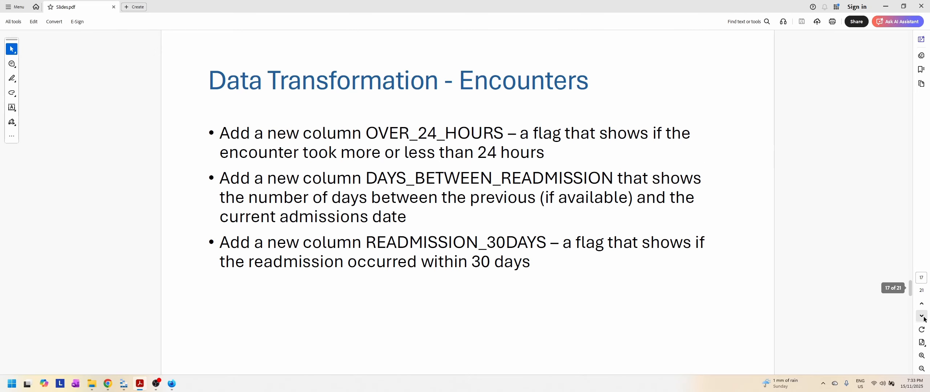
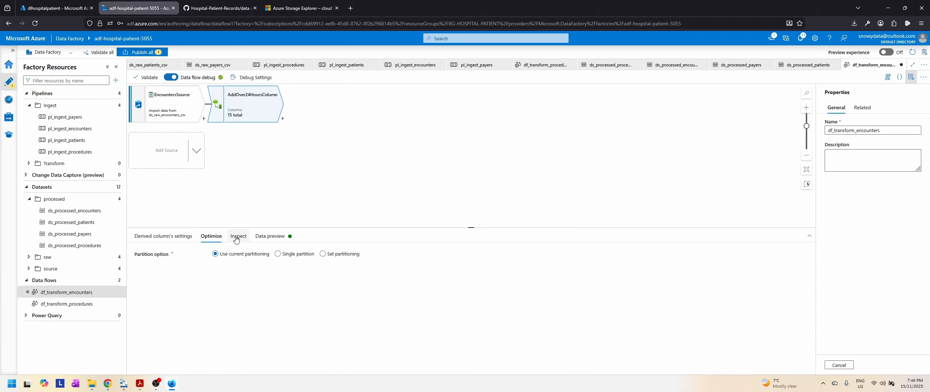
Step: Inspect the output columns of AddOver24HoursColumn, checking the type and source columns of OVER_24_HOURS
{"action": "left_click", "coordinate": [238, 236]}
{"action": "scroll", "coordinate": [442, 316], "scroll_direction": "down", "scroll_amount": 3}
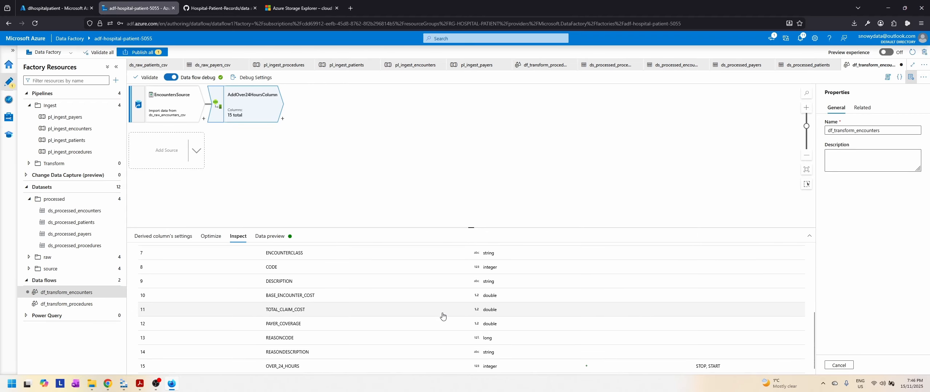
{"action": "left_click", "coordinate": [276, 237]}
{"action": "left_click", "coordinate": [239, 236]}
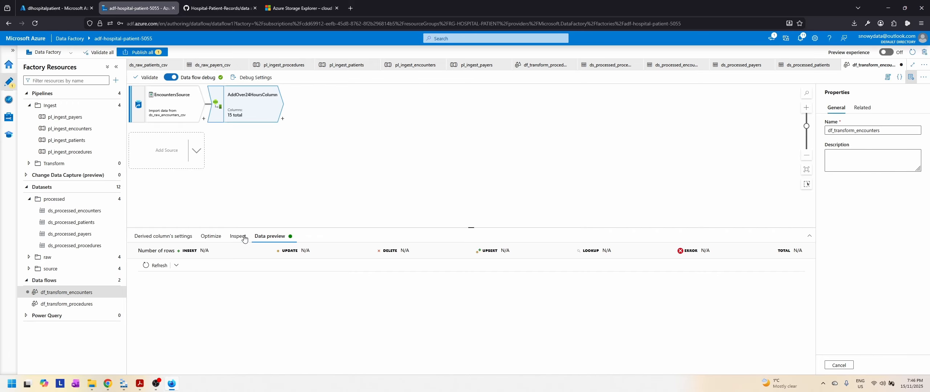
{"action": "scroll", "coordinate": [594, 333], "scroll_direction": "down", "scroll_amount": 5}
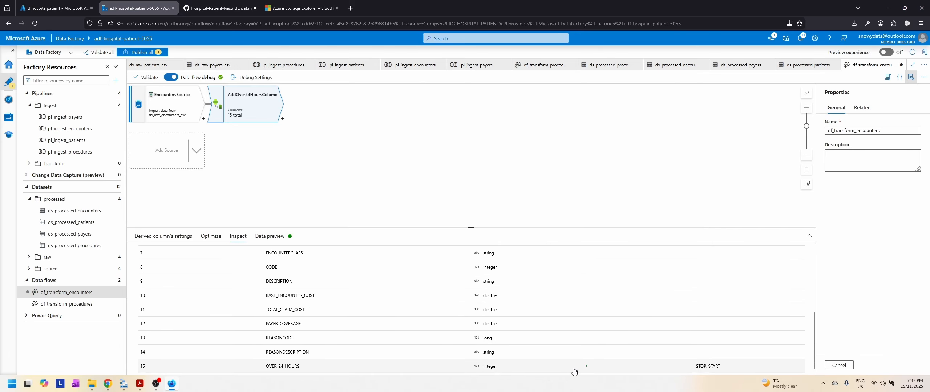
Step: Fetch the data preview for AddOver24HoursColumn and examine the OVER_24_HOURS values
{"action": "left_click", "coordinate": [273, 237]}
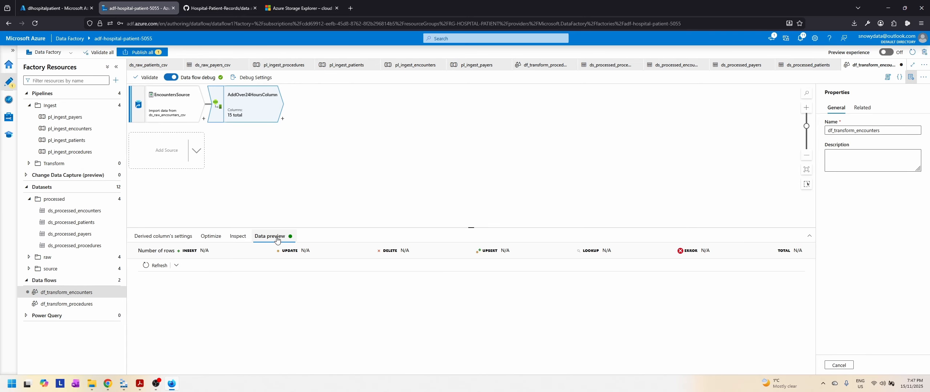
{"action": "left_click", "coordinate": [156, 266]}
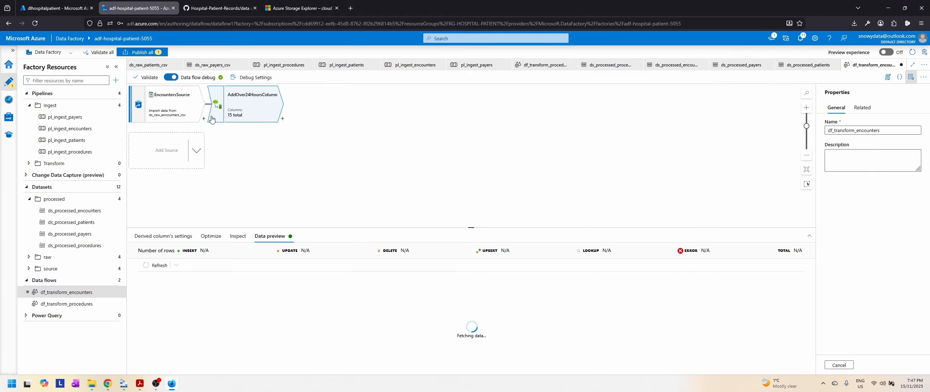
{"action": "mouse_move", "coordinate": [162, 119]}
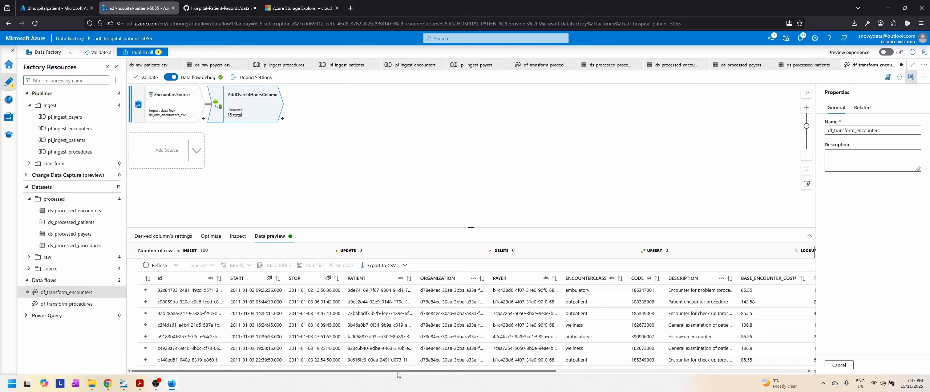
{"action": "left_click_drag", "start_coordinate": [399, 372], "coordinate": [711, 375]}
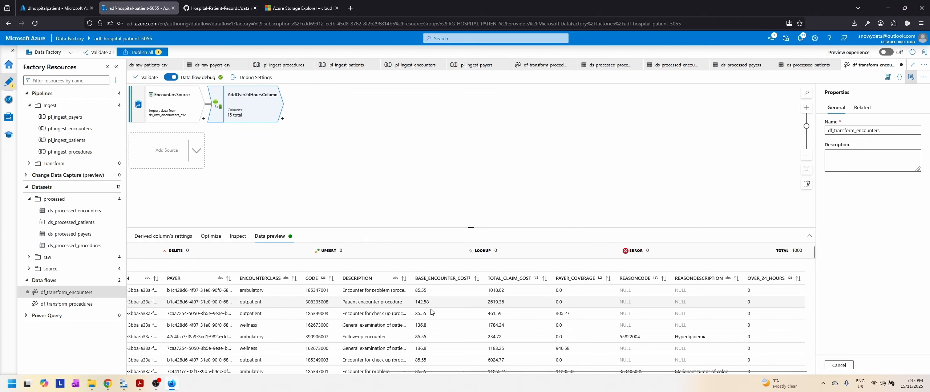
{"action": "scroll", "coordinate": [777, 313], "scroll_direction": "down", "scroll_amount": 5}
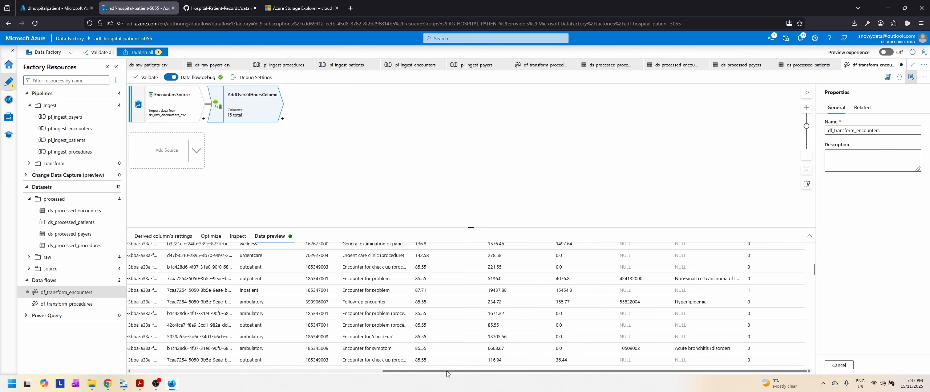
Step: Compare the START and STOP times with the OVER_24_HOURS flag across further rows of the preview
{"action": "left_click_drag", "start_coordinate": [446, 371], "coordinate": [222, 376]}
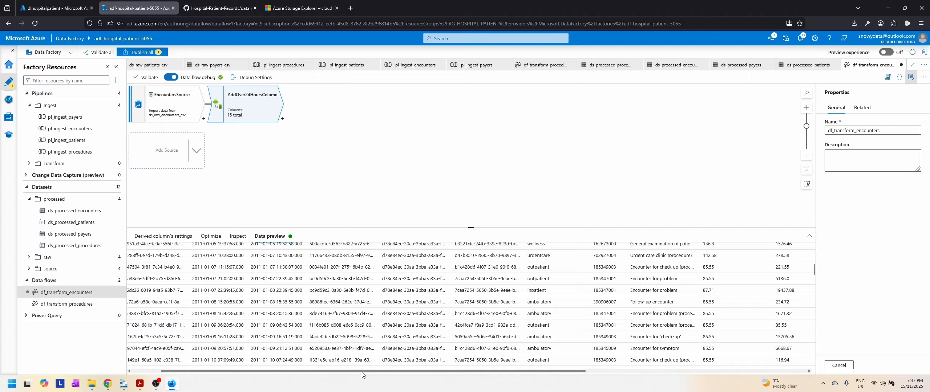
{"action": "left_click_drag", "start_coordinate": [354, 371], "coordinate": [589, 375]}
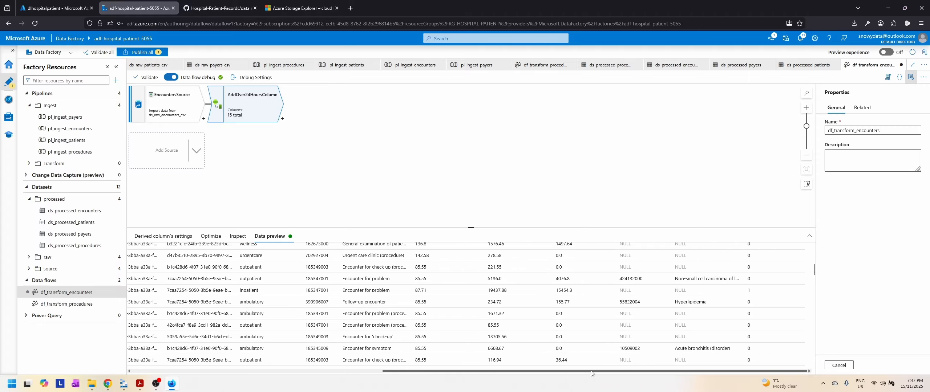
{"action": "scroll", "coordinate": [774, 308], "scroll_direction": "down", "scroll_amount": 3}
{"action": "scroll", "coordinate": [774, 308], "scroll_direction": "down", "scroll_amount": 3}
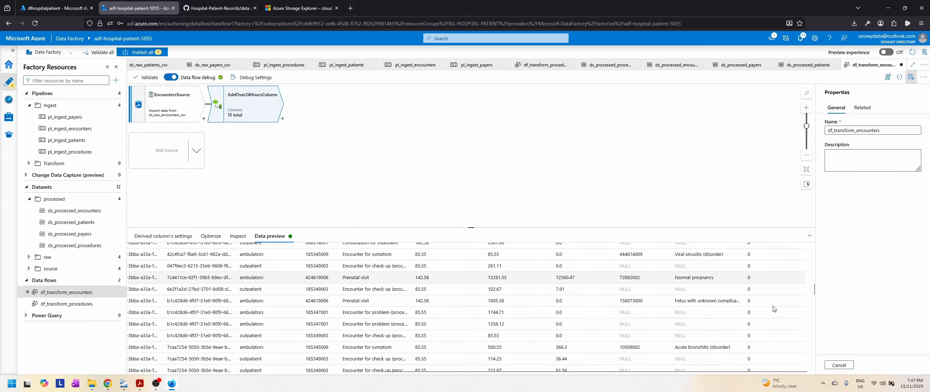
{"action": "scroll", "coordinate": [773, 309], "scroll_direction": "up", "scroll_amount": 1}
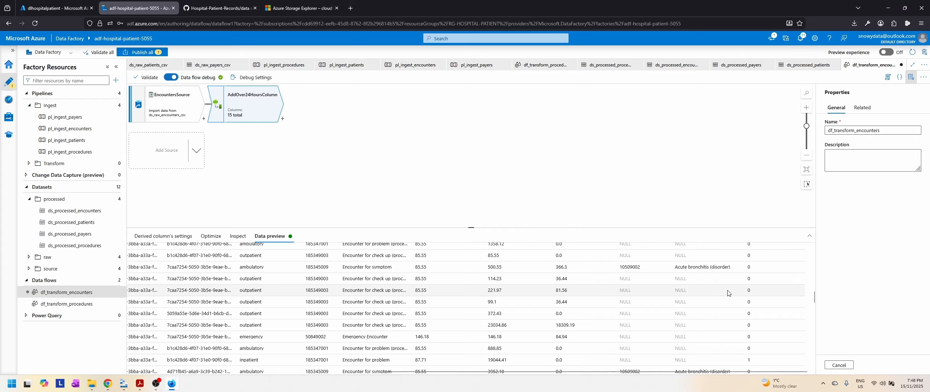
{"action": "left_click_drag", "start_coordinate": [574, 371], "coordinate": [382, 374]}
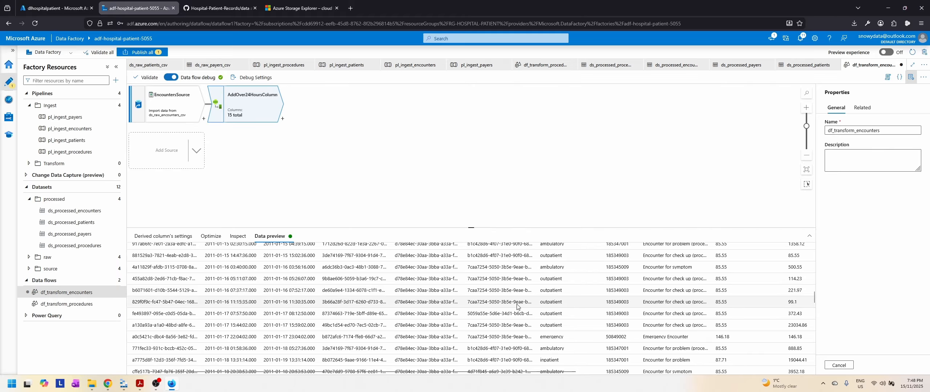
{"action": "left_click_drag", "start_coordinate": [497, 371], "coordinate": [725, 372]}
{"action": "scroll", "coordinate": [754, 273], "scroll_direction": "down", "scroll_amount": 3}
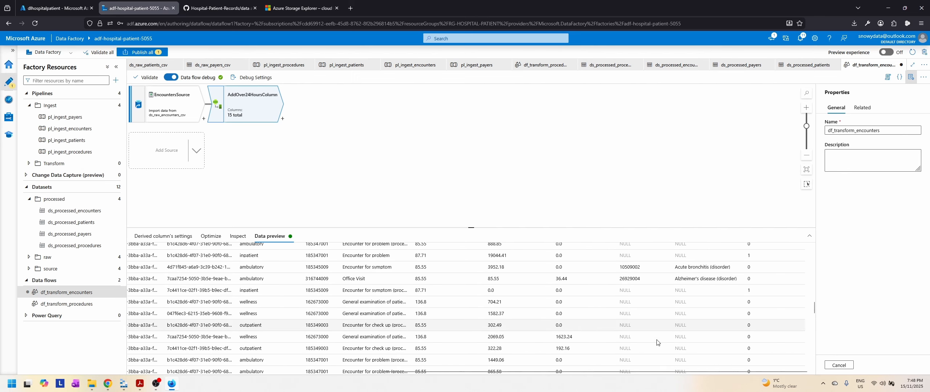
{"action": "left_click_drag", "start_coordinate": [643, 373], "coordinate": [379, 384]}
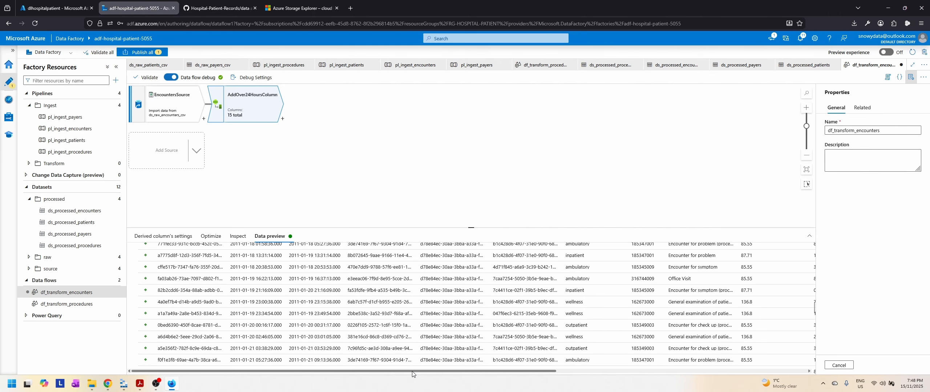
{"action": "left_click_drag", "start_coordinate": [412, 373], "coordinate": [247, 376]}
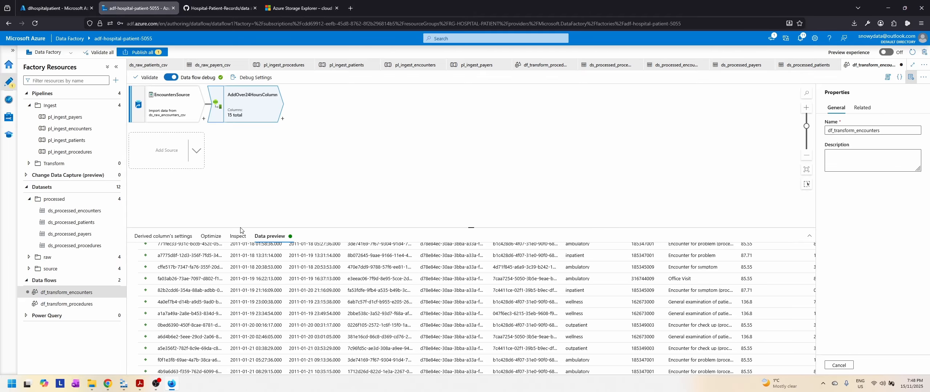
Step: Reread the Encounters transformation requirements in Slides.pdf, then return to the data flow and review the preview's first rows
{"action": "left_click", "coordinate": [140, 386]}
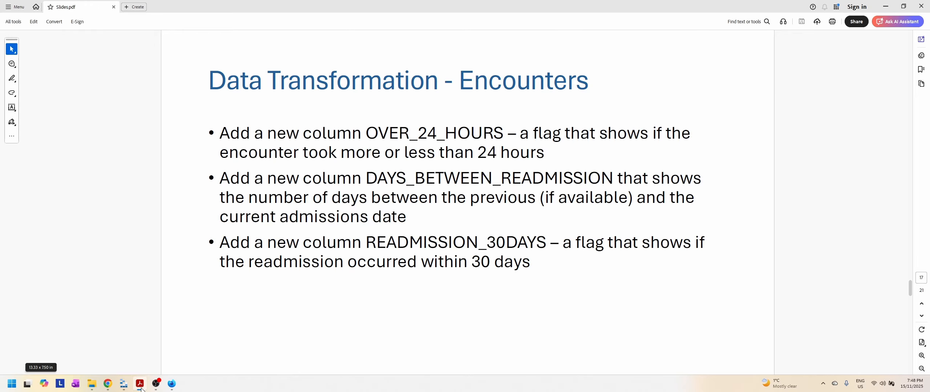
{"action": "left_click", "coordinate": [140, 386]}
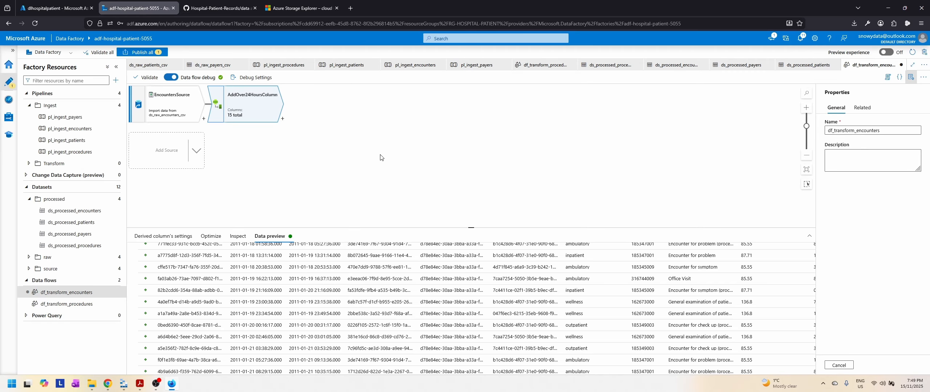
{"action": "scroll", "coordinate": [417, 283], "scroll_direction": "up", "scroll_amount": 10}
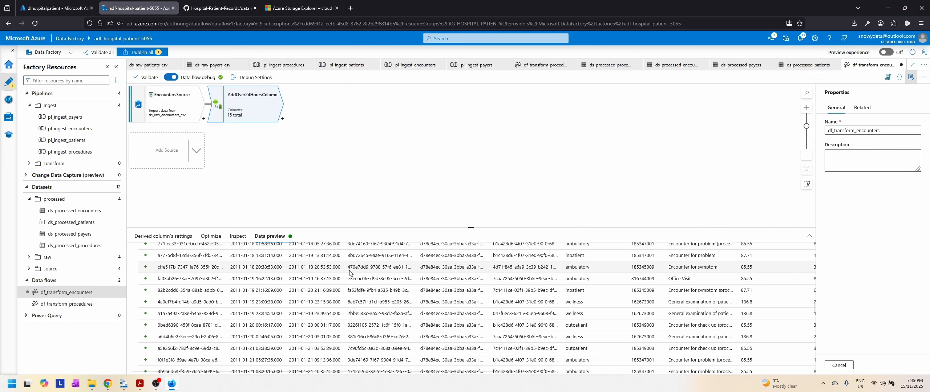
{"action": "scroll", "coordinate": [417, 283], "scroll_direction": "up", "scroll_amount": 3}
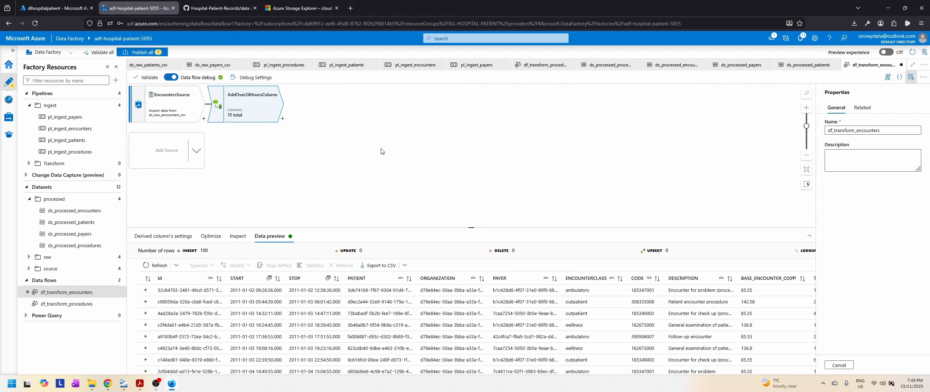
Step: Add a Sort transformation after AddOver24HoursColumn and name its output stream SortPATIENTandSTART
{"action": "left_click", "coordinate": [283, 120]}
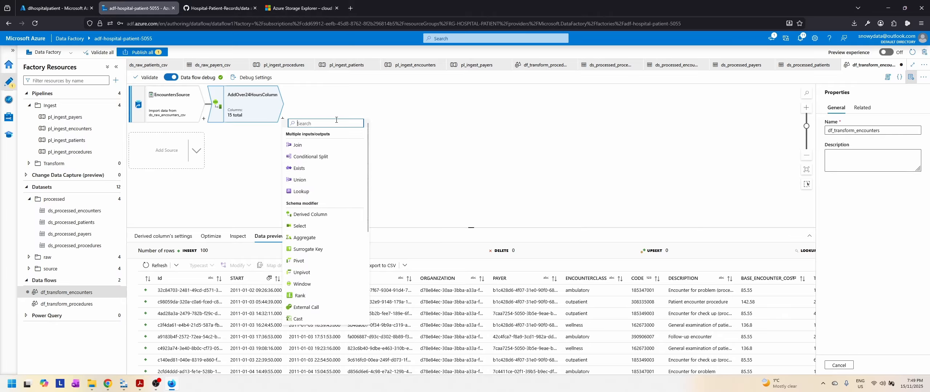
{"action": "type", "text": "sort"}
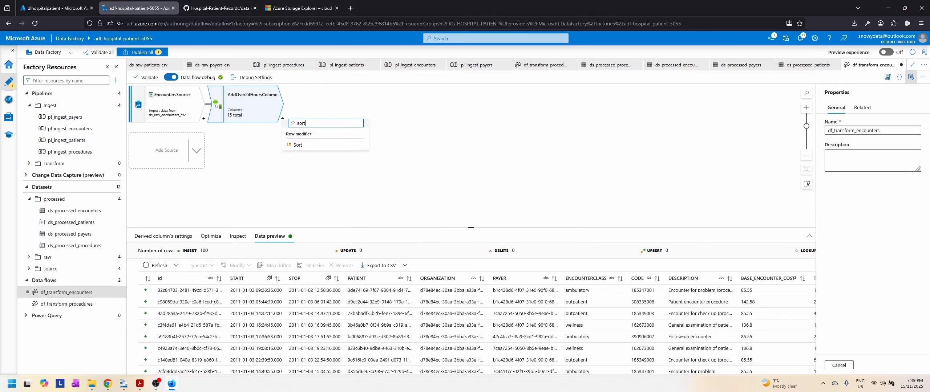
{"action": "left_click", "coordinate": [297, 146]}
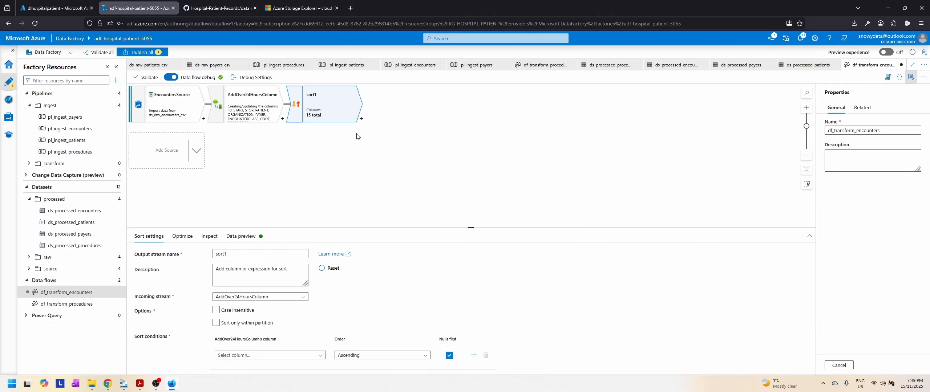
{"action": "left_click_drag", "start_coordinate": [284, 255], "coordinate": [203, 255]}
{"action": "type", "text": "SortPATIENTa"}
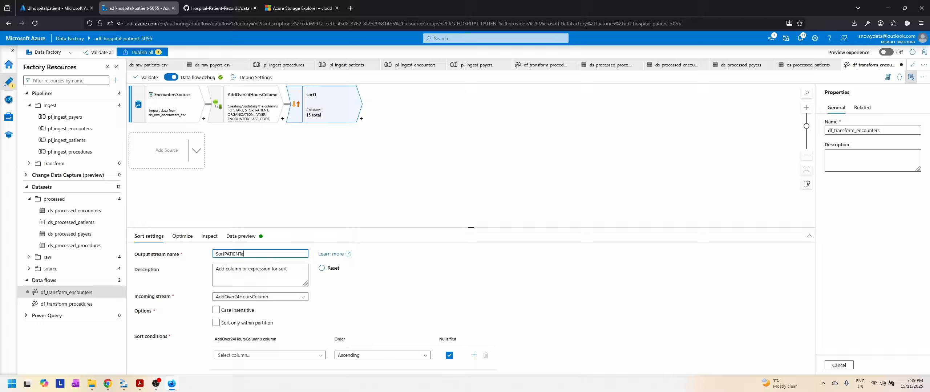
{"action": "type", "text": "ndSTART"}
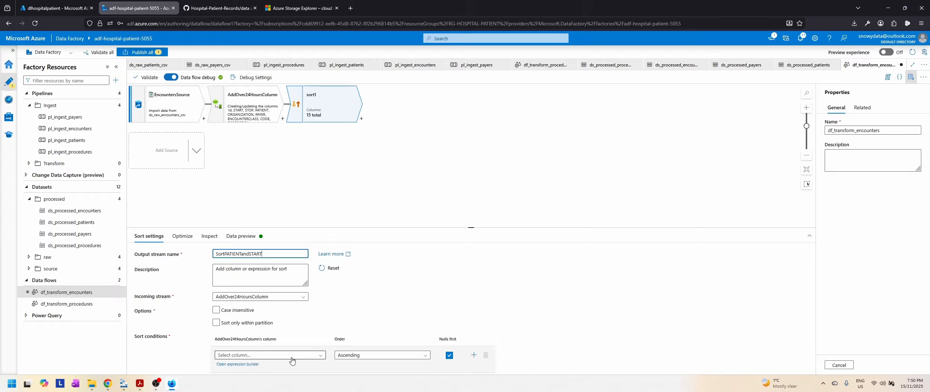
Step: Set the sort conditions to PATIENT ascending, followed by START ascending
{"action": "left_click", "coordinate": [321, 356]}
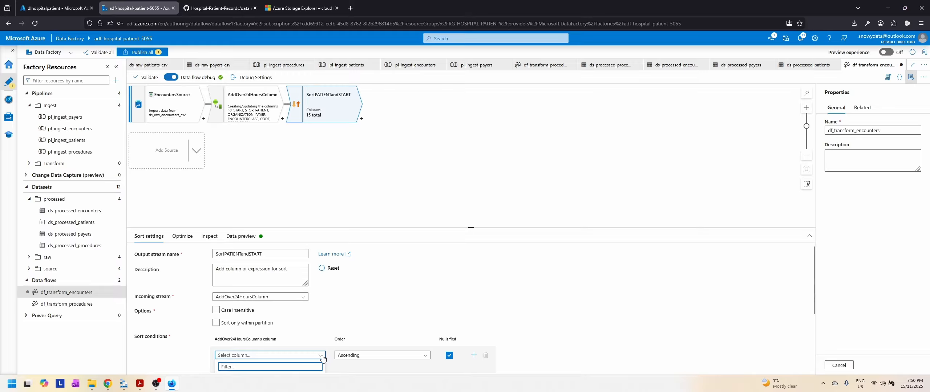
{"action": "left_click", "coordinate": [241, 325]}
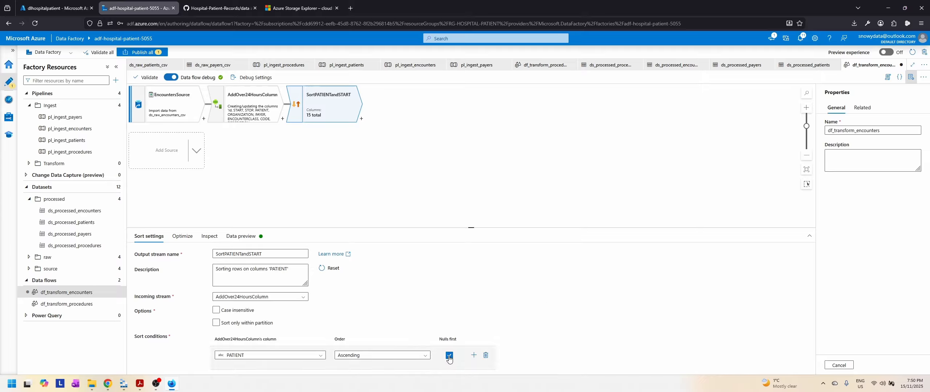
{"action": "left_click", "coordinate": [472, 356]}
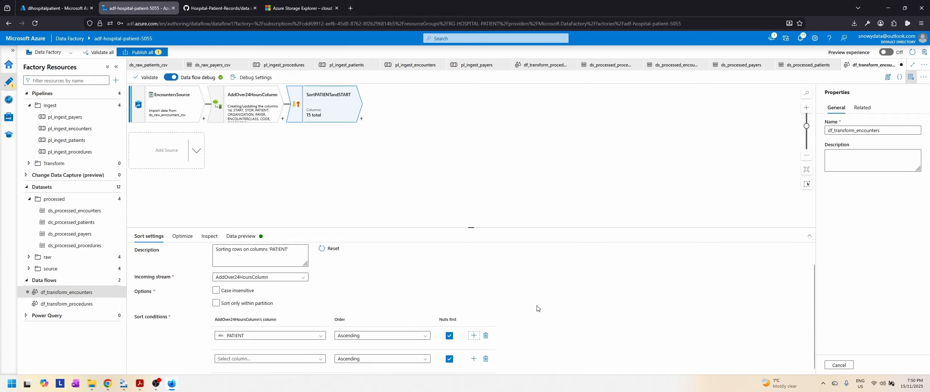
{"action": "left_click_drag", "start_coordinate": [471, 228], "coordinate": [471, 192]}
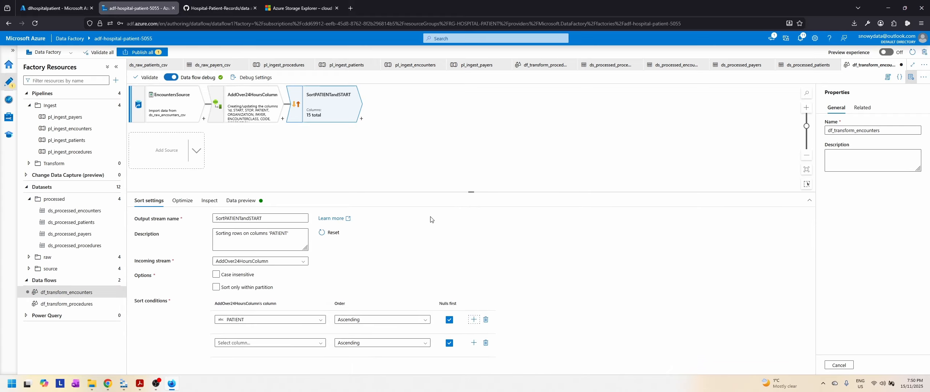
{"action": "left_click", "coordinate": [313, 344]}
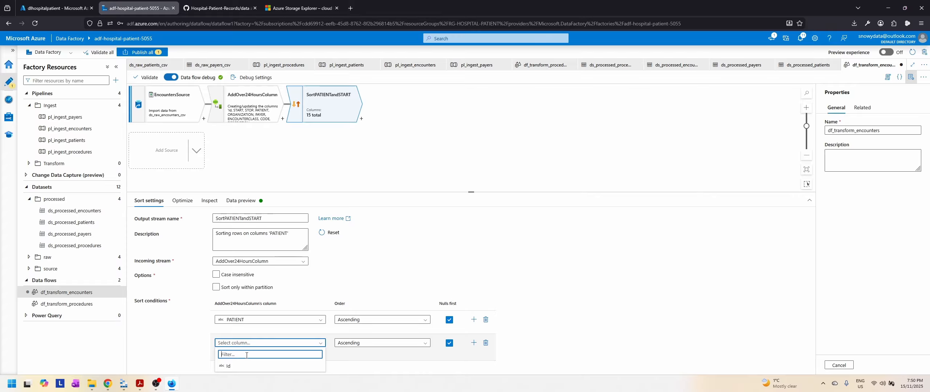
{"action": "type", "text": "STAR"}
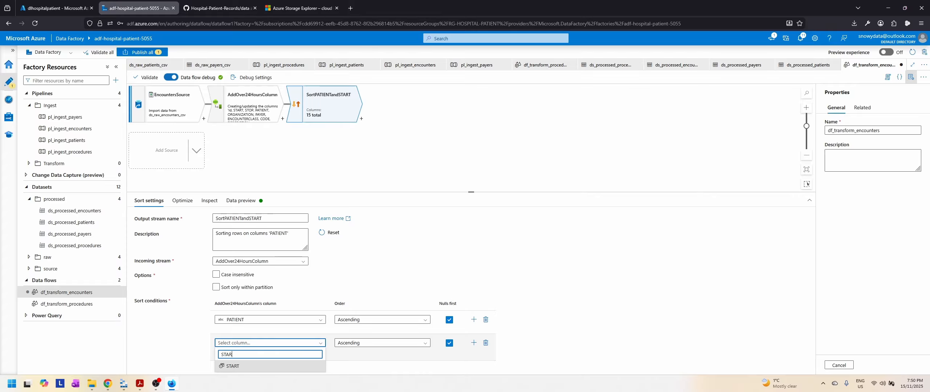
{"action": "left_click", "coordinate": [231, 367]}
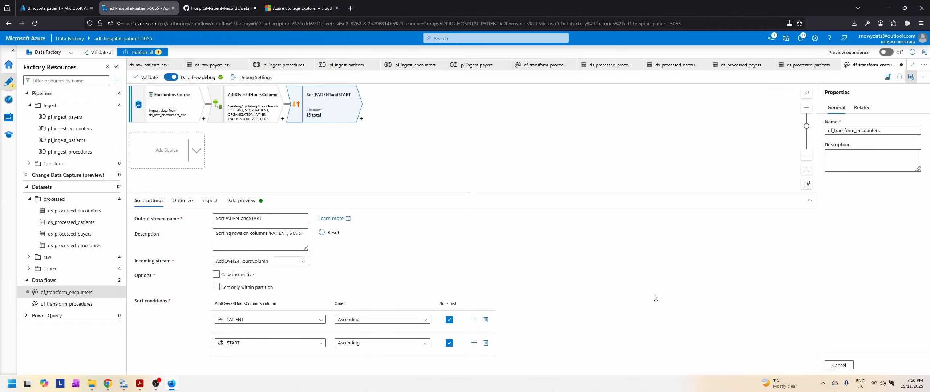
Step: Check the partition option of SortPATIENTandSTART and inspect the ordering and types of its output columns
{"action": "left_click", "coordinate": [178, 202]}
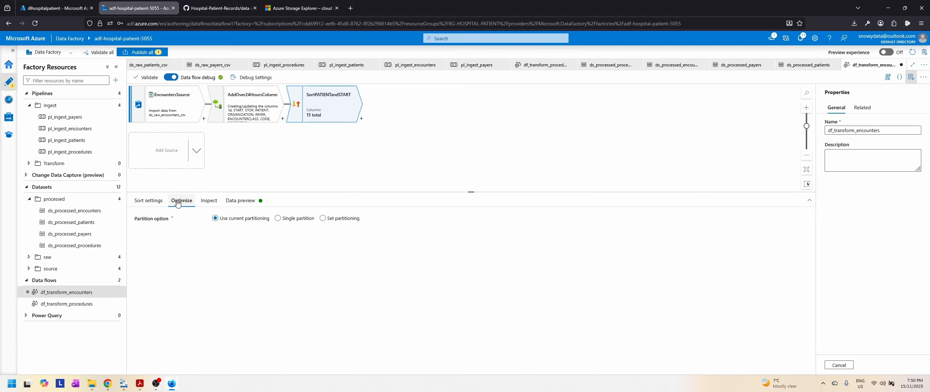
{"action": "left_click", "coordinate": [208, 202]}
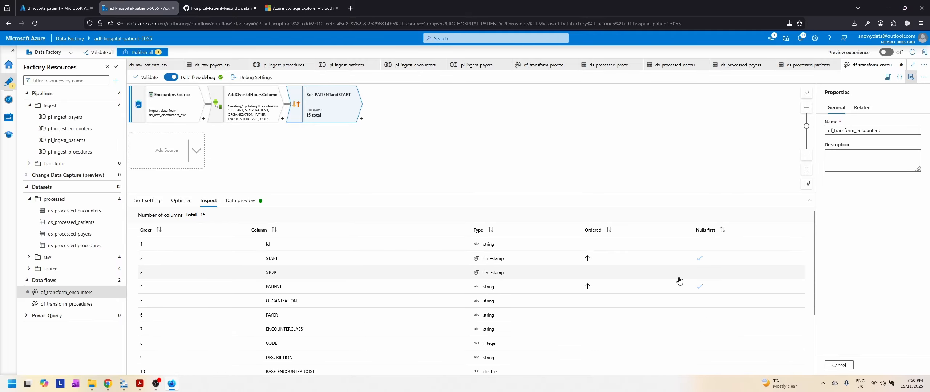
{"action": "scroll", "coordinate": [537, 347], "scroll_direction": "down", "scroll_amount": 3}
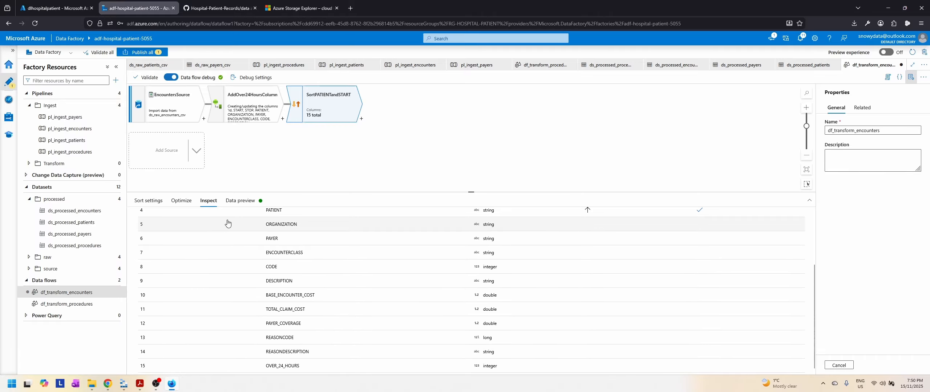
Step: Refresh the data preview of SortPATIENTandSTART and widen its PATIENT column to show the full identifiers
{"action": "left_click", "coordinate": [237, 201]}
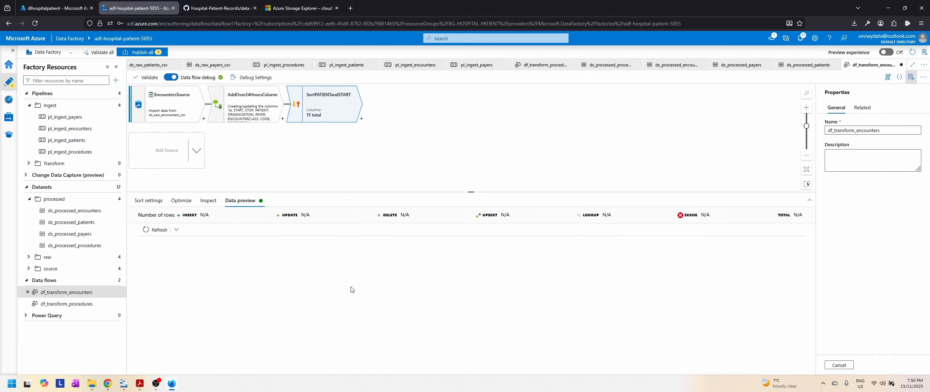
{"action": "left_click", "coordinate": [156, 230]}
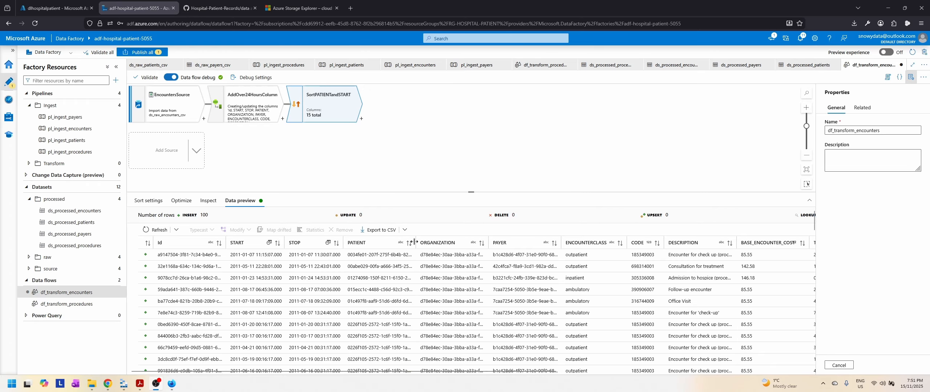
{"action": "left_click_drag", "start_coordinate": [416, 242], "coordinate": [460, 242]}
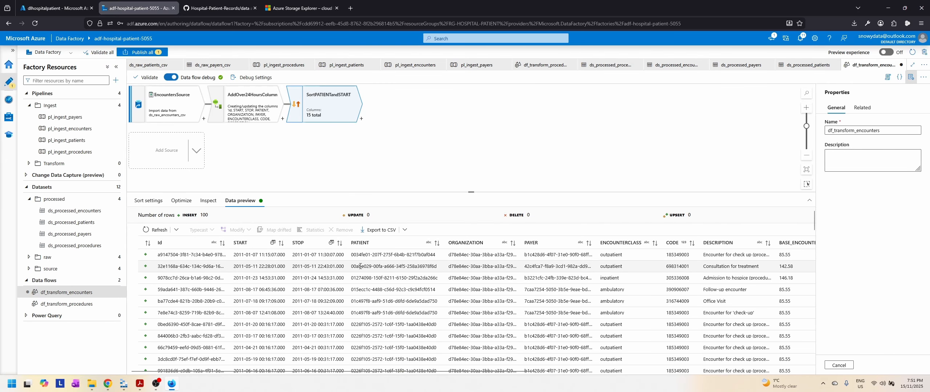
Step: Compare preview rows that share a PATIENT value to check the patient grouping and the START order within each patient
{"action": "left_click_drag", "start_coordinate": [354, 301], "coordinate": [436, 301]}
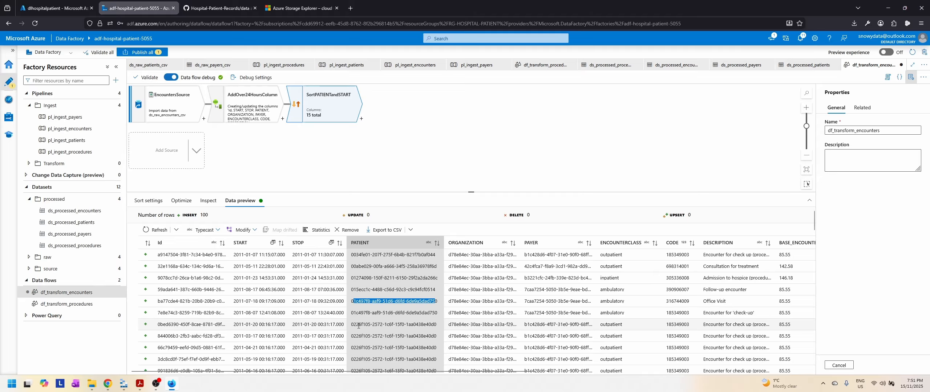
{"action": "left_click_drag", "start_coordinate": [354, 324], "coordinate": [438, 327]}
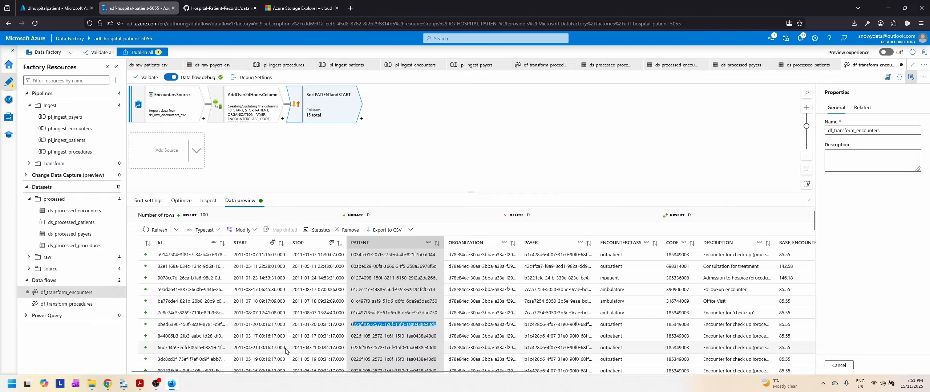
{"action": "scroll", "coordinate": [278, 349], "scroll_direction": "down", "scroll_amount": 2}
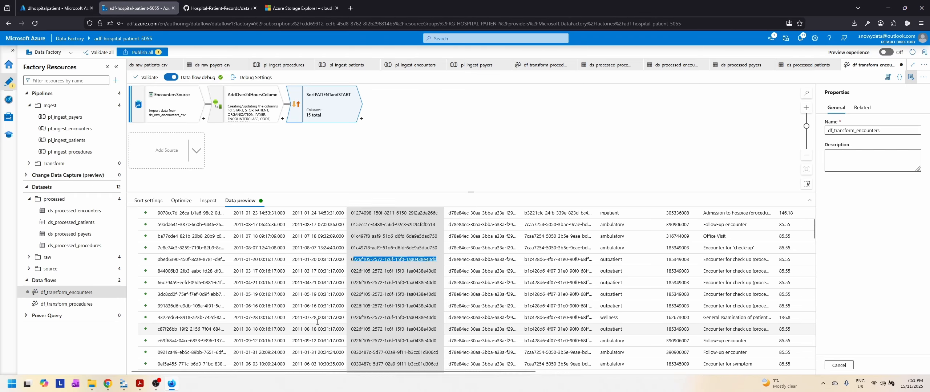
{"action": "scroll", "coordinate": [317, 323], "scroll_direction": "up", "scroll_amount": 2}
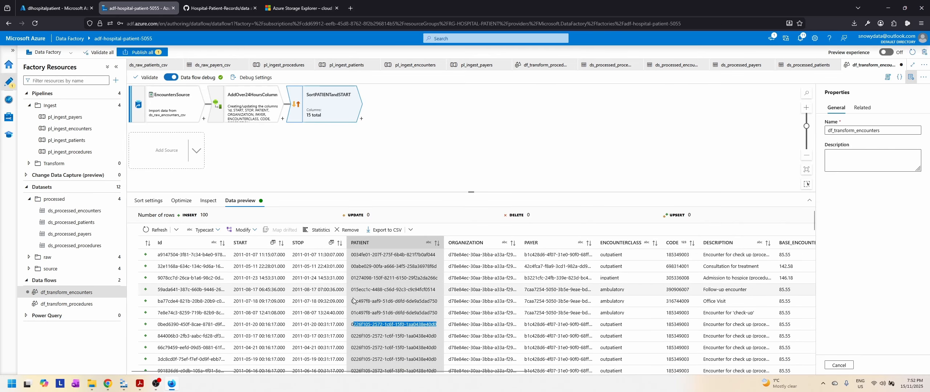
{"action": "left_click", "coordinate": [352, 325]}
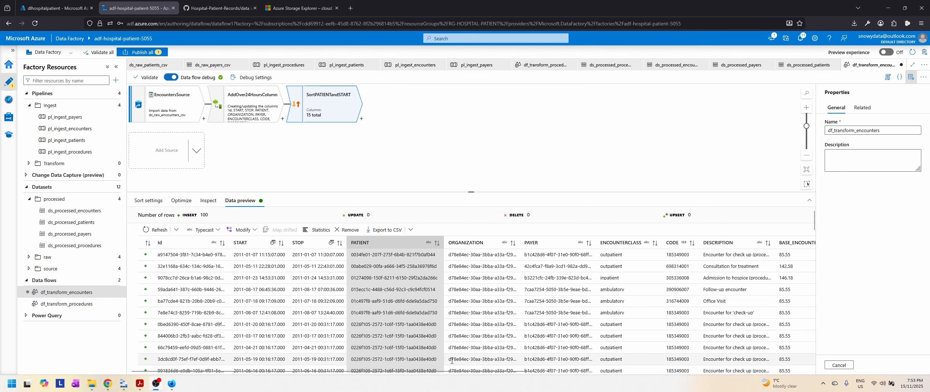
{"action": "mouse_move", "coordinate": [449, 373]}
{"action": "left_mouse_down"}
{"action": "mouse_move", "coordinate": [769, 369]}
{"action": "mouse_move", "coordinate": [460, 373]}
{"action": "left_mouse_up"}
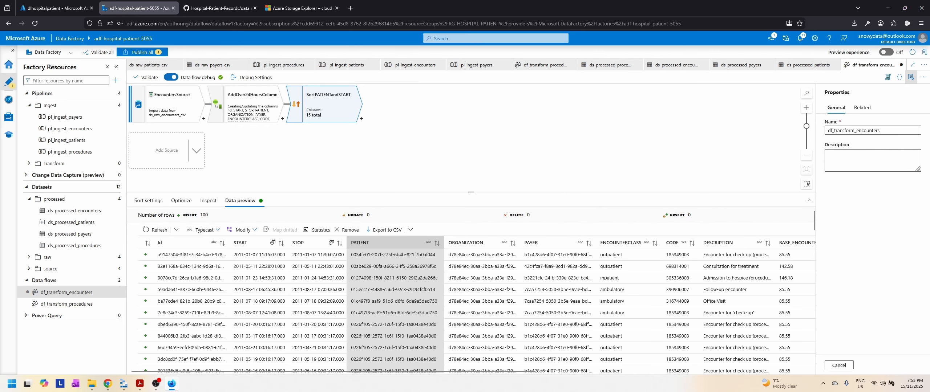
{"action": "key", "text": "alt+Tab"}
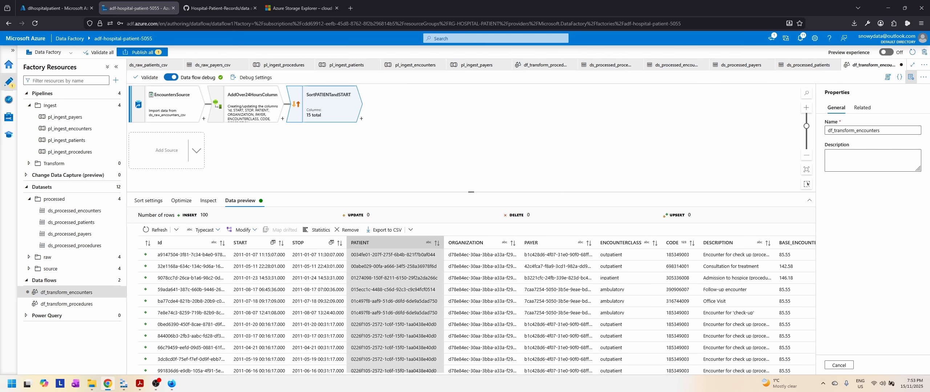
{"action": "key", "text": "alt+Tab"}
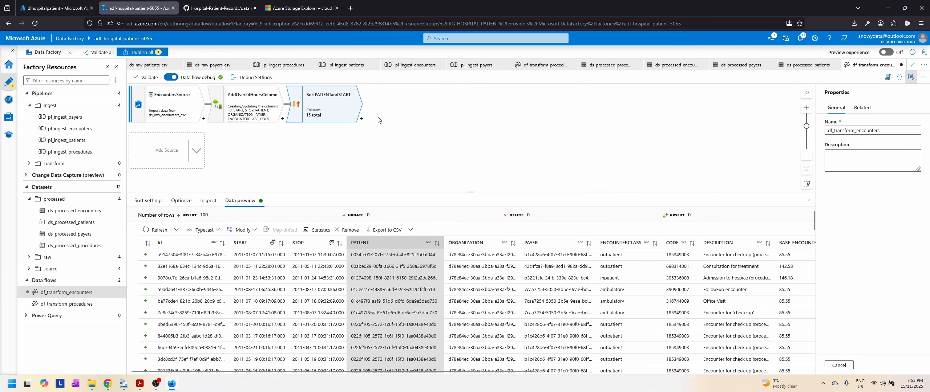
Step: Add a Window transformation after SortPATIENTandSTART and name its output stream GetPreviousStart
{"action": "left_click", "coordinate": [360, 119]}
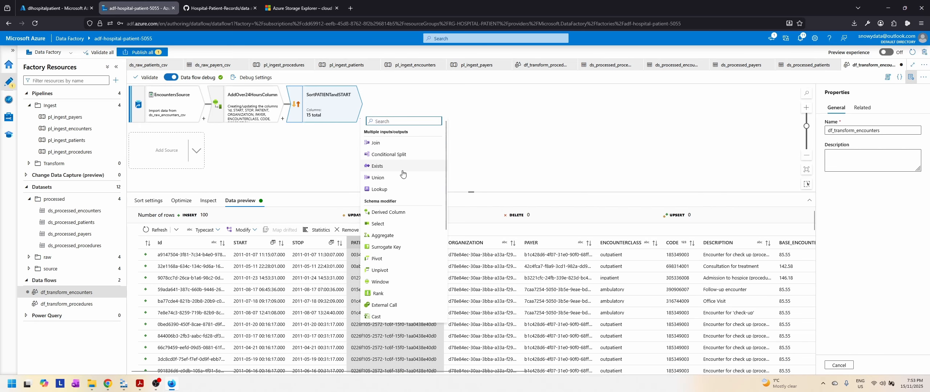
{"action": "type", "text": "win"}
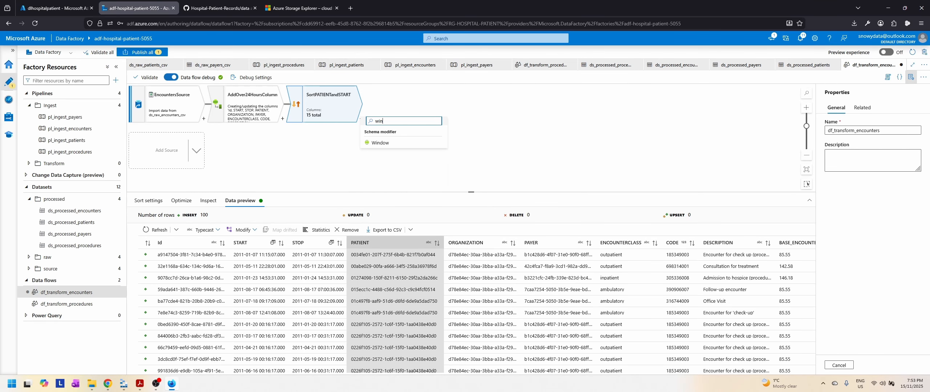
{"action": "type", "text": "d"}
{"action": "left_click", "coordinate": [380, 142]}
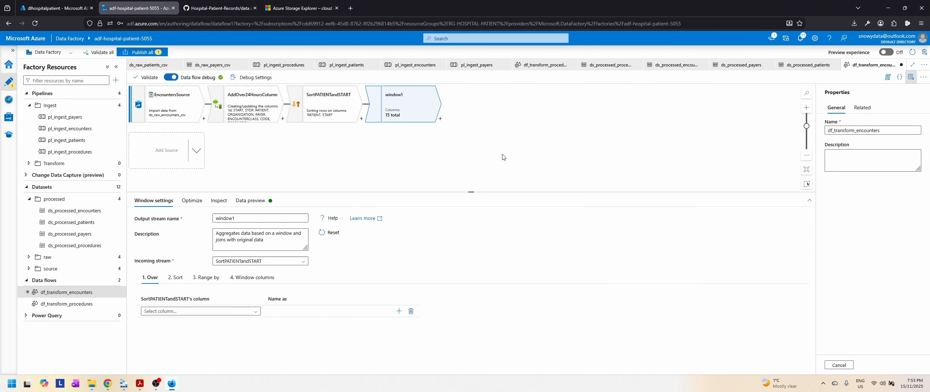
{"action": "left_click", "coordinate": [260, 219]}
{"action": "key", "text": "ctrl+a"}
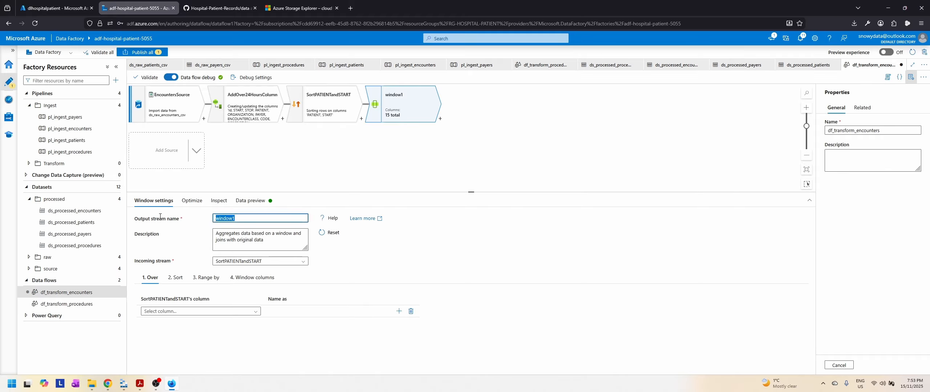
{"action": "type", "text": "GetPreviousStart"}
Step: Set the window to partition over PATIENT and sort by START ascending
{"action": "left_click", "coordinate": [227, 315]}
{"action": "left_click", "coordinate": [171, 348]}
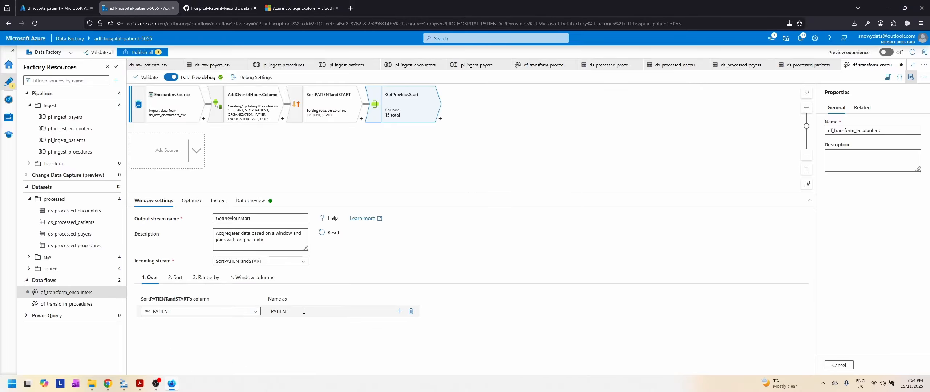
{"action": "left_click", "coordinate": [175, 278]}
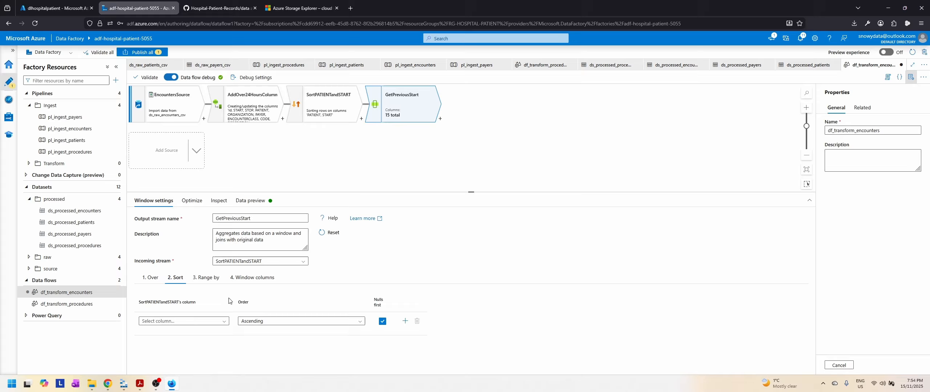
{"action": "left_click", "coordinate": [223, 326]}
{"action": "left_click", "coordinate": [166, 358]}
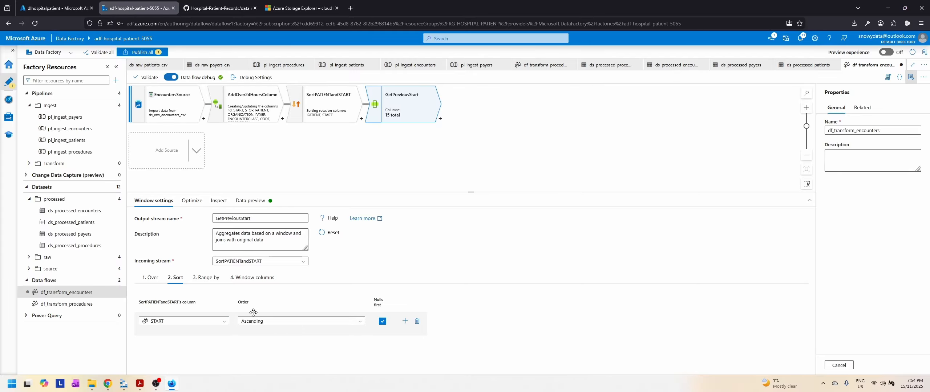
Step: Add a window column named PREV_START to GetPreviousStart and open its expression in the expression builder
{"action": "left_click", "coordinate": [205, 277]}
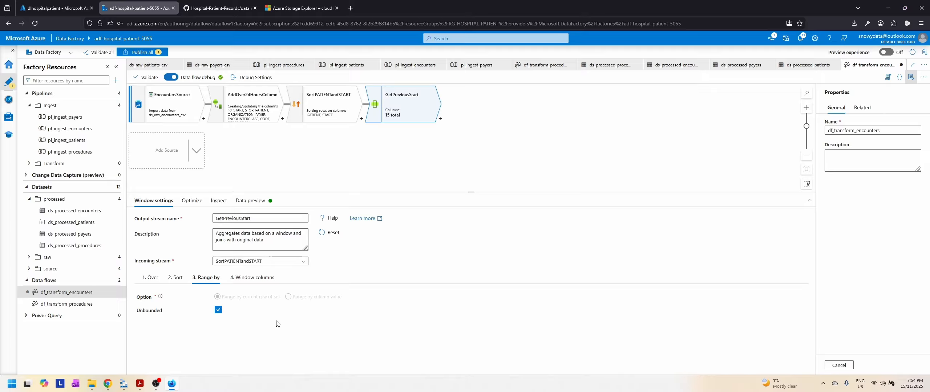
{"action": "left_click", "coordinate": [253, 277]}
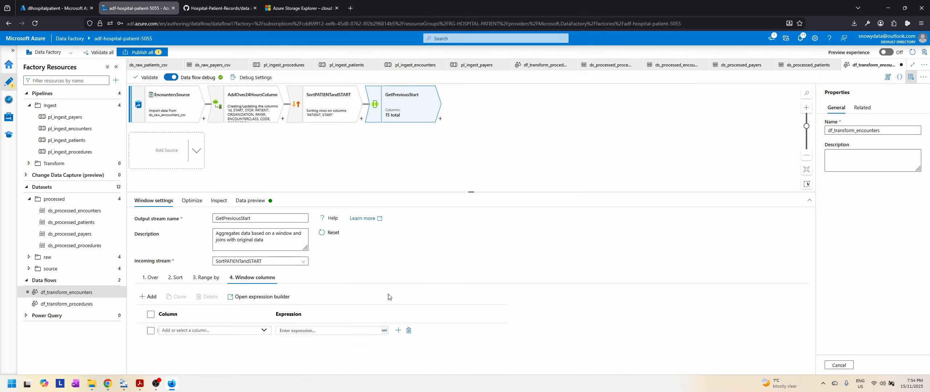
{"action": "left_click", "coordinate": [226, 333]}
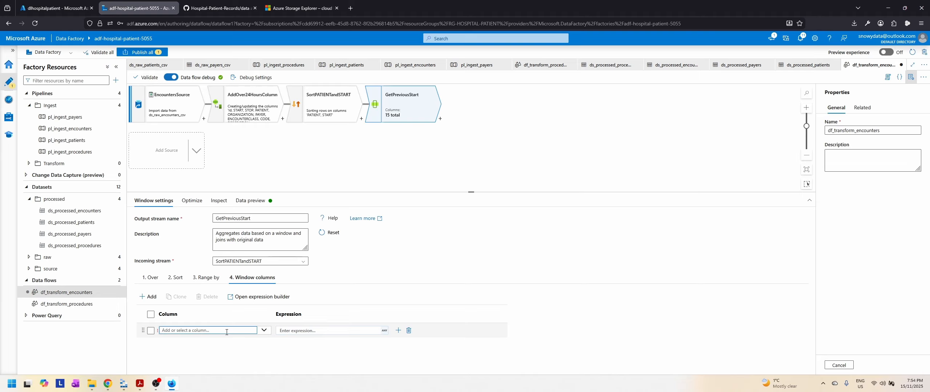
{"action": "type", "text": "PREV_START"}
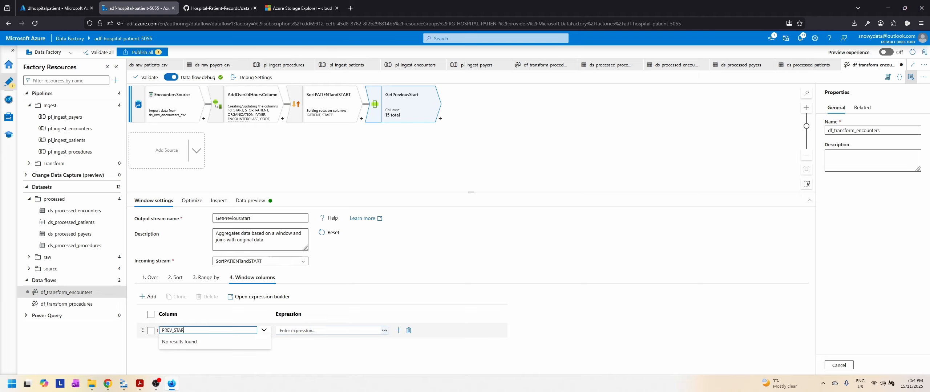
{"action": "left_click", "coordinate": [335, 331]}
{"action": "left_click", "coordinate": [312, 340]}
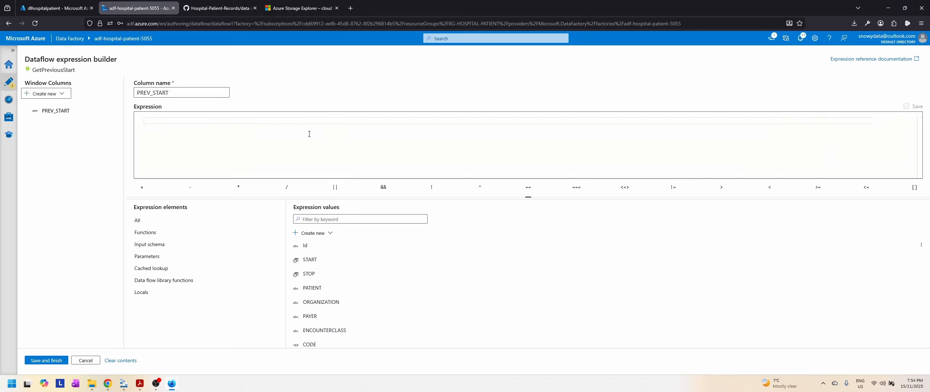
{"action": "left_click", "coordinate": [193, 122]}
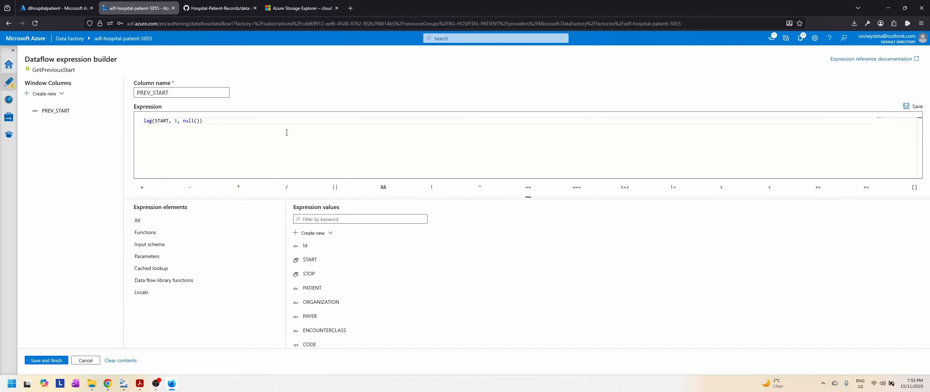
Step: Save PREV_START with the expression lag(START, 1, null()) and refresh the data preview of GetPreviousStart
{"action": "left_click", "coordinate": [46, 360]}
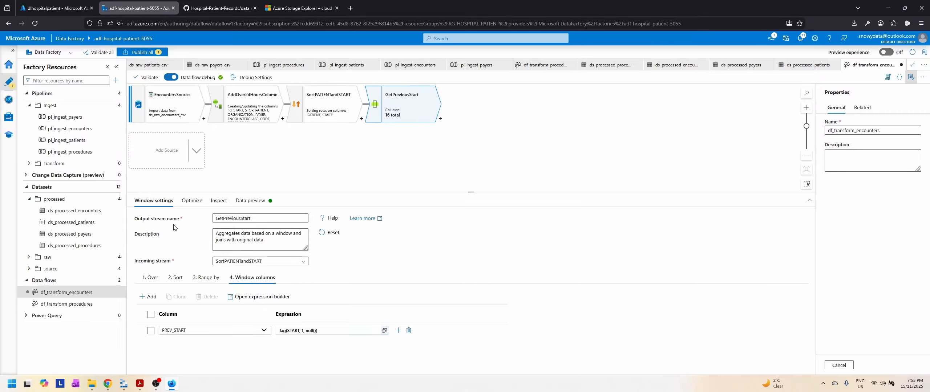
{"action": "left_click", "coordinate": [192, 201]}
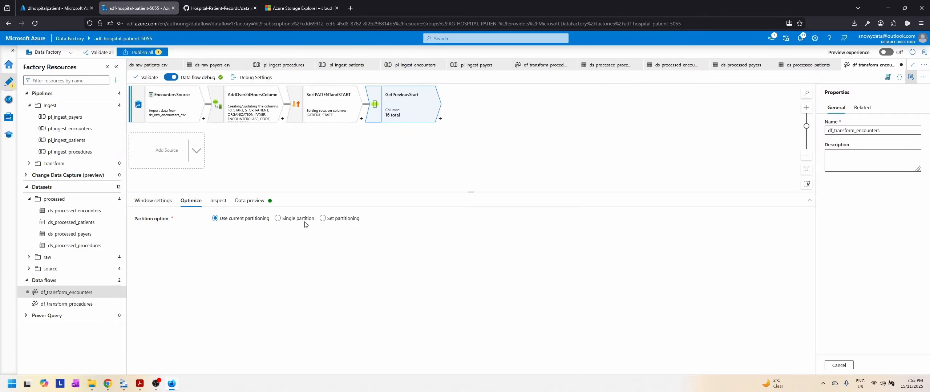
{"action": "left_click", "coordinate": [219, 203]}
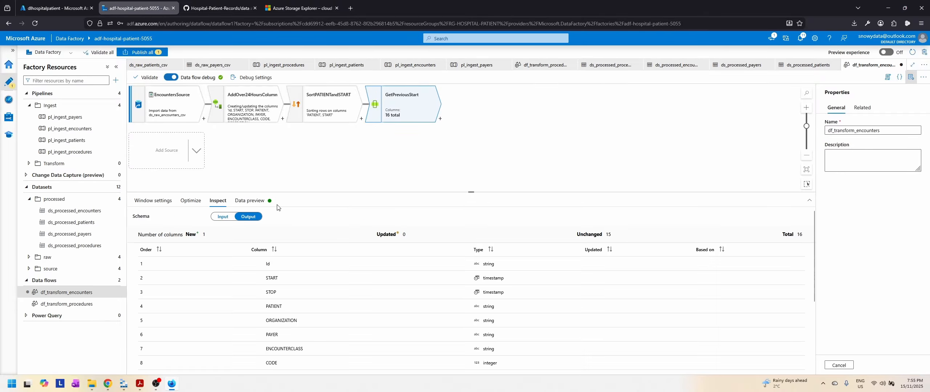
{"action": "left_click", "coordinate": [257, 203]}
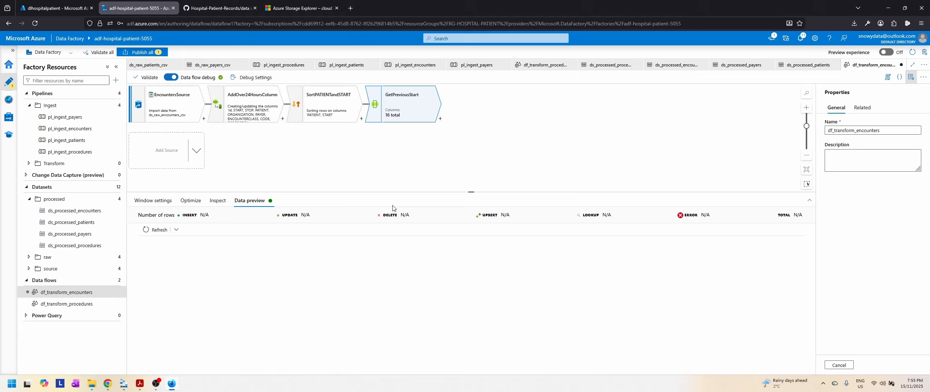
{"action": "left_click", "coordinate": [156, 231]}
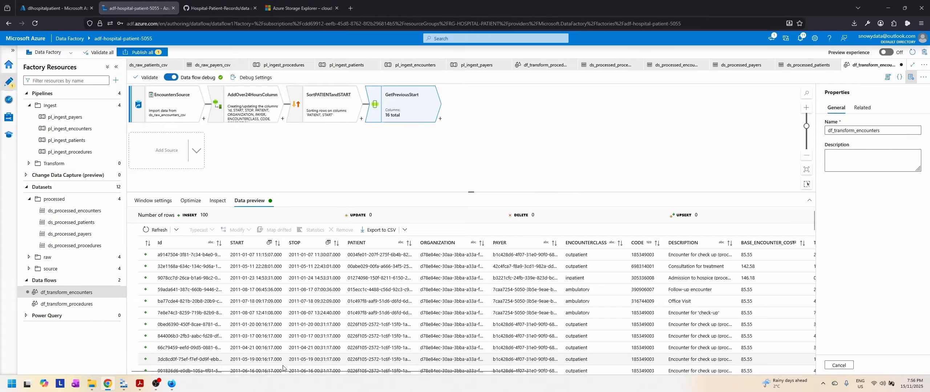
Step: Examine the PREV_START column in the preview against the PATIENT and START values of the same rows
{"action": "left_click_drag", "start_coordinate": [325, 372], "coordinate": [648, 380]}
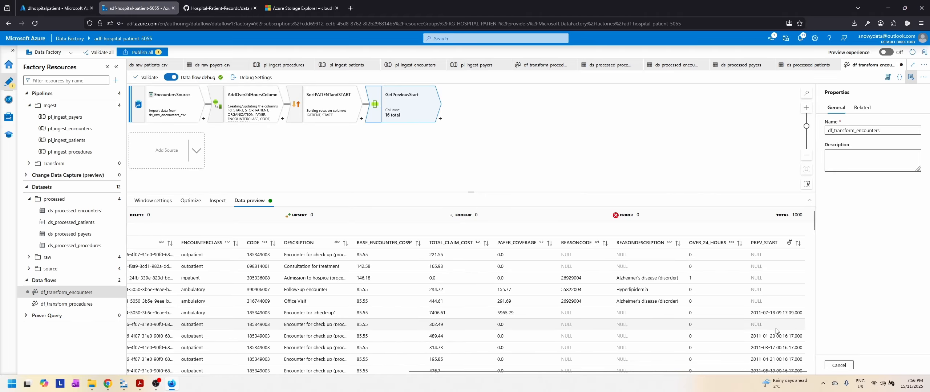
{"action": "scroll", "coordinate": [777, 328], "scroll_direction": "down", "scroll_amount": 2}
{"action": "scroll", "coordinate": [777, 331], "scroll_direction": "up", "scroll_amount": 1}
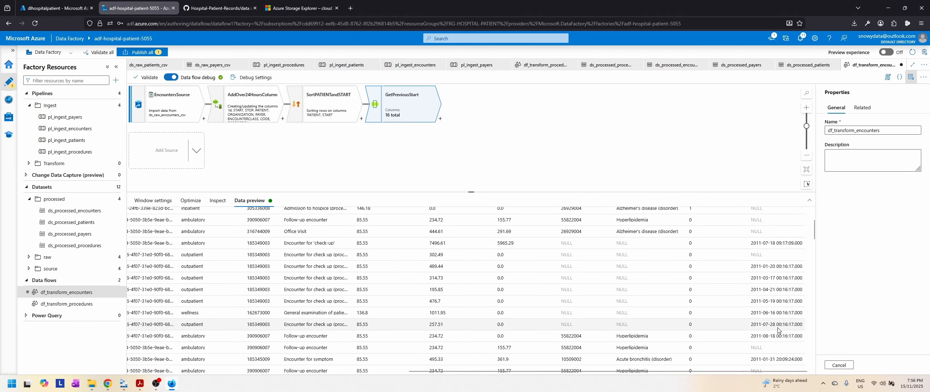
{"action": "scroll", "coordinate": [778, 328], "scroll_direction": "up", "scroll_amount": 1}
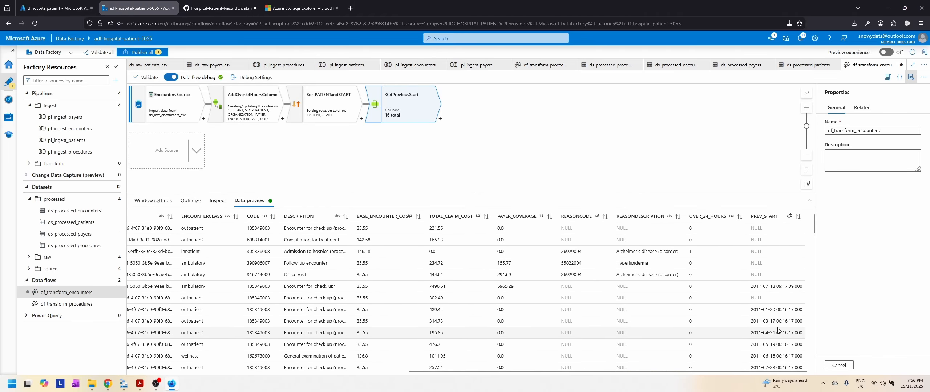
{"action": "left_click_drag", "start_coordinate": [473, 374], "coordinate": [220, 371]}
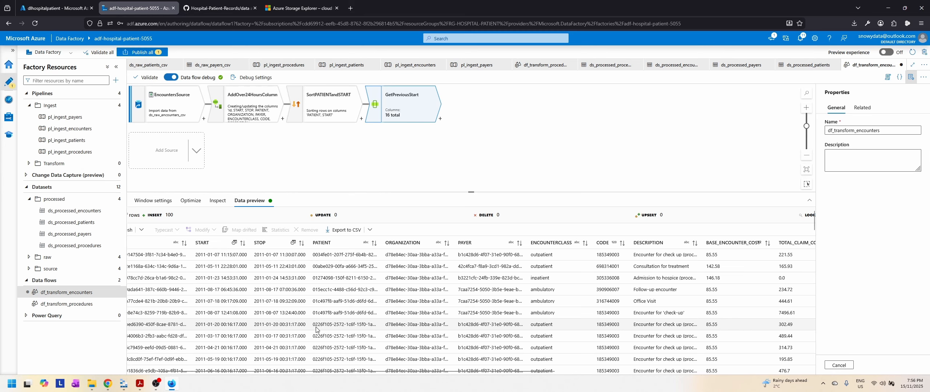
{"action": "scroll", "coordinate": [353, 343], "scroll_direction": "down", "scroll_amount": 1}
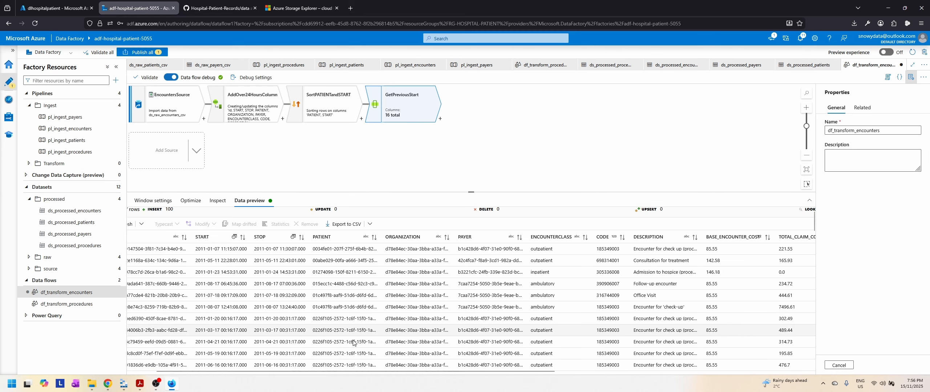
{"action": "scroll", "coordinate": [353, 343], "scroll_direction": "down", "scroll_amount": 1}
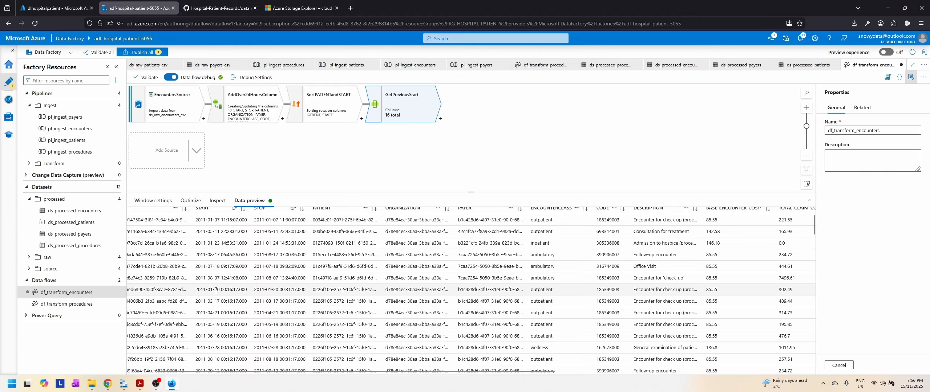
Step: Trace one patient's first and follow-up encounters in the preview, comparing each row's PREV_START with the preceding row's START
{"action": "left_click", "coordinate": [315, 290]}
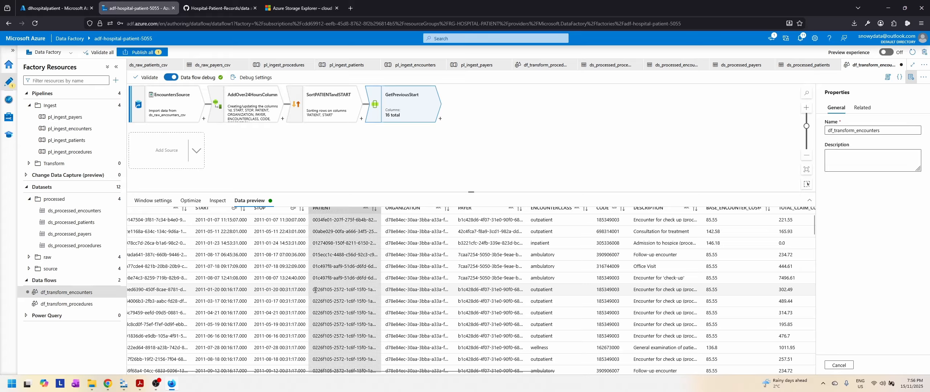
{"action": "left_click_drag", "start_coordinate": [315, 290], "coordinate": [794, 296]}
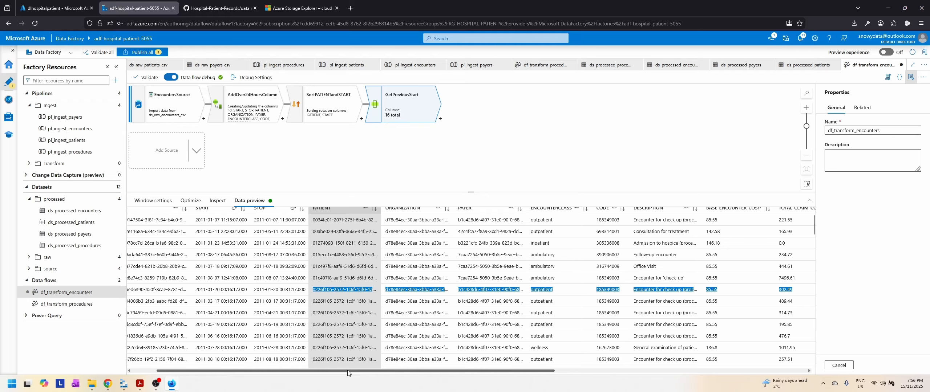
{"action": "left_click_drag", "start_coordinate": [371, 371], "coordinate": [606, 375]}
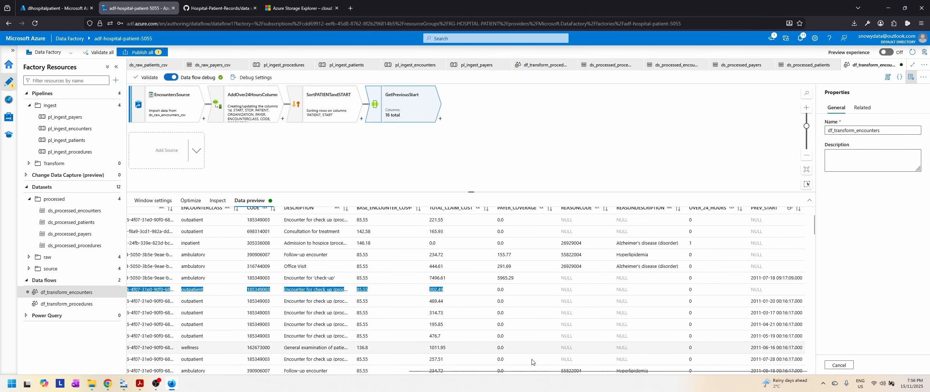
{"action": "left_click_drag", "start_coordinate": [541, 373], "coordinate": [273, 373]}
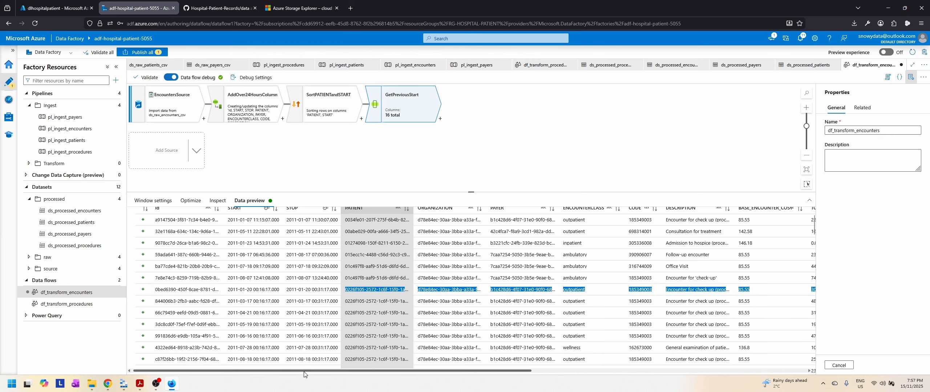
{"action": "left_click_drag", "start_coordinate": [306, 371], "coordinate": [606, 389]}
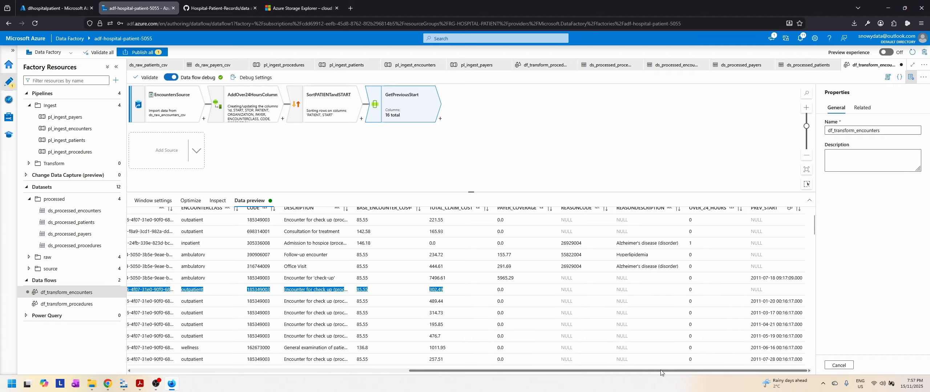
{"action": "left_click_drag", "start_coordinate": [661, 371], "coordinate": [291, 374]}
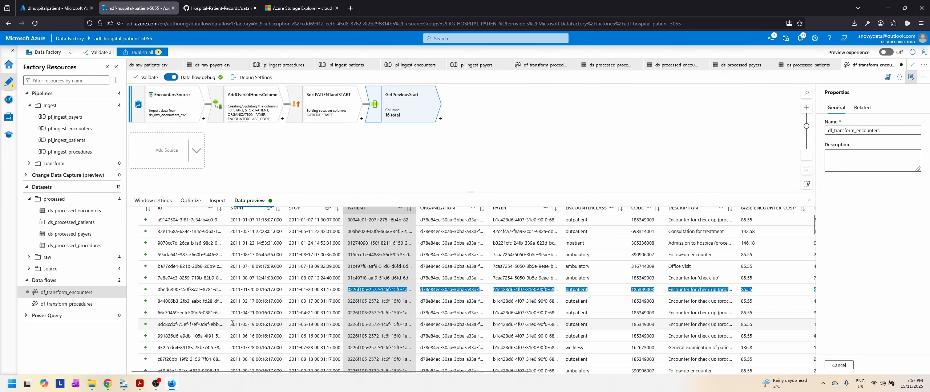
{"action": "left_click_drag", "start_coordinate": [231, 325], "coordinate": [768, 329]}
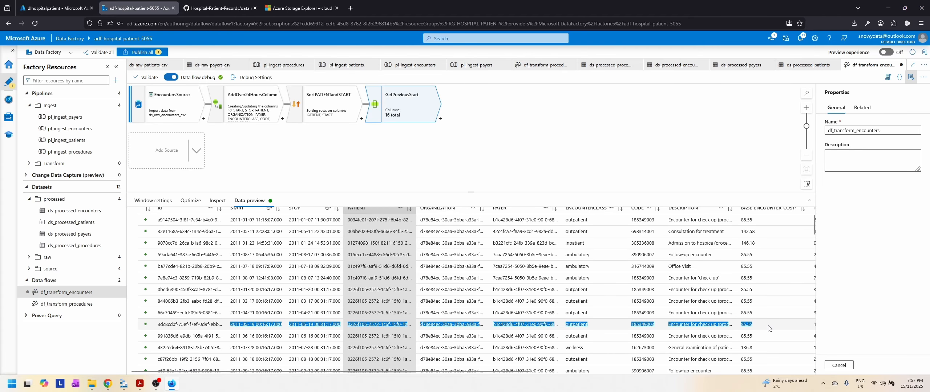
{"action": "left_click_drag", "start_coordinate": [436, 372], "coordinate": [715, 371]}
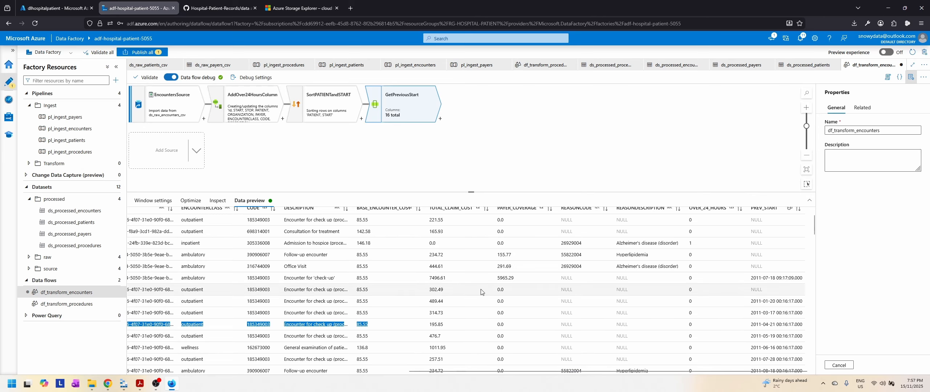
{"action": "left_click", "coordinate": [470, 166]}
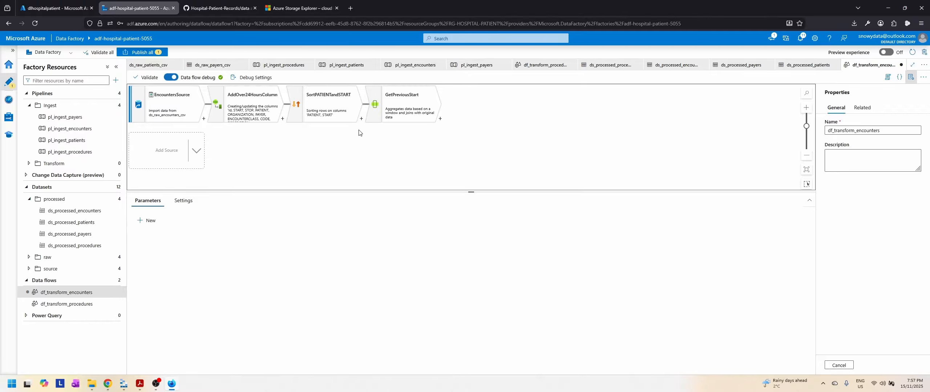
{"action": "left_click", "coordinate": [399, 112]}
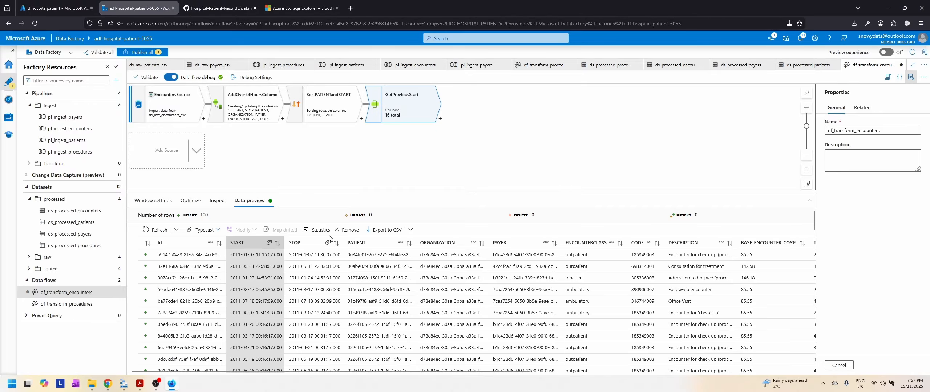
Step: Switch to Slides.pdf in Acrobat and read the Encounters requirement for the DAYS_BETWEEN_READMISSION column
{"action": "left_click", "coordinate": [140, 384]}
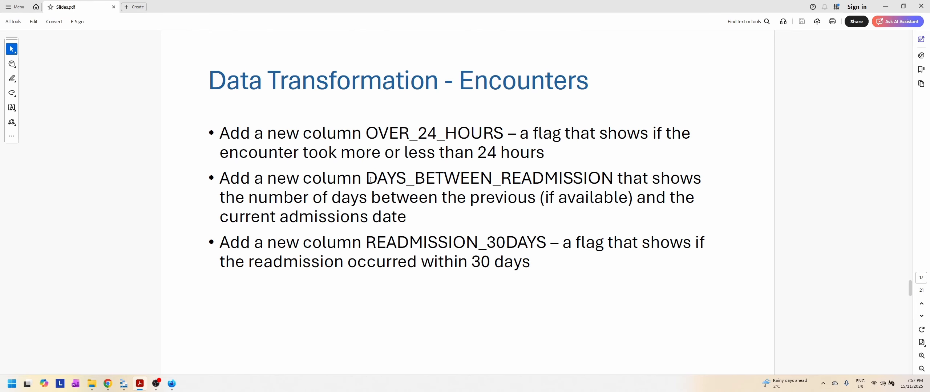
{"action": "left_click_drag", "start_coordinate": [369, 179], "coordinate": [614, 179]}
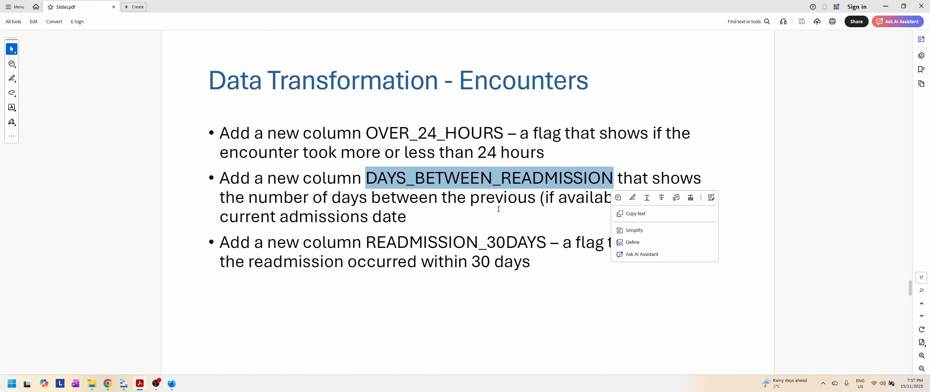
{"action": "left_click", "coordinate": [497, 219]}
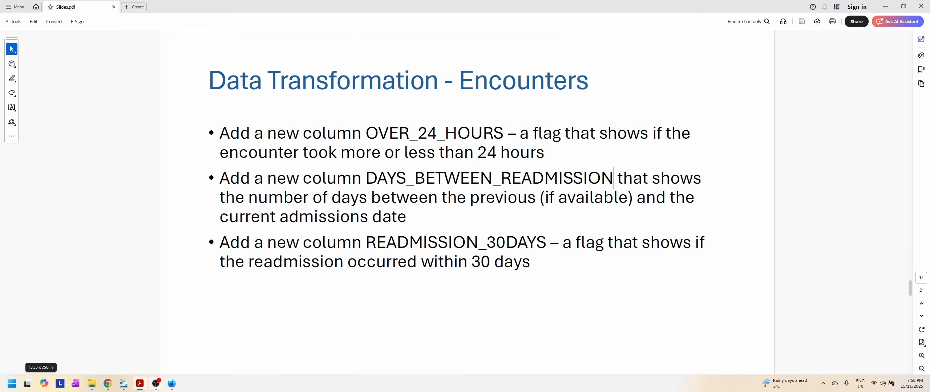
Step: Back in Data Factory, add a Derived Column transformation after GetPreviousStart and name its output stream AddDaysBetweenReadmissionColumn
{"action": "left_click", "coordinate": [172, 384]}
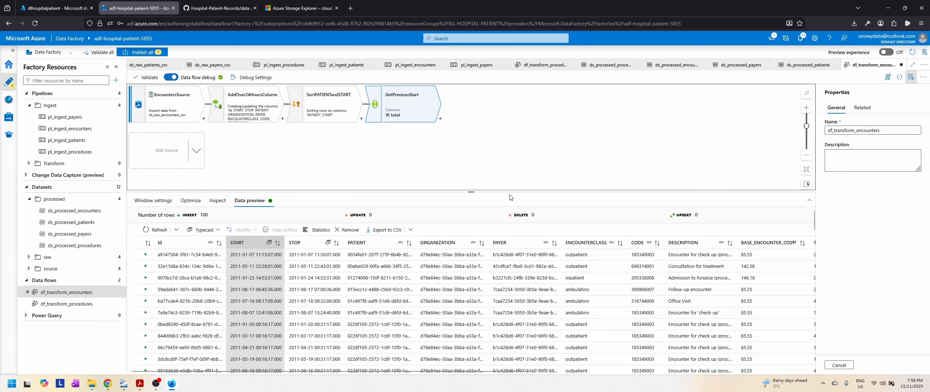
{"action": "left_click", "coordinate": [440, 118]}
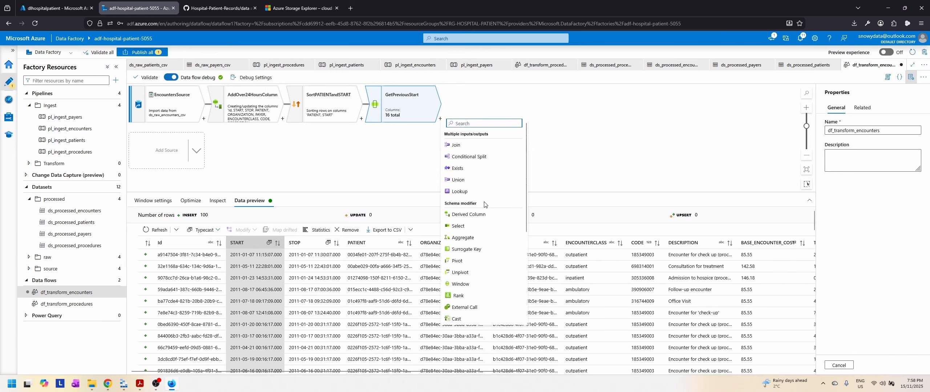
{"action": "left_click", "coordinate": [468, 214]}
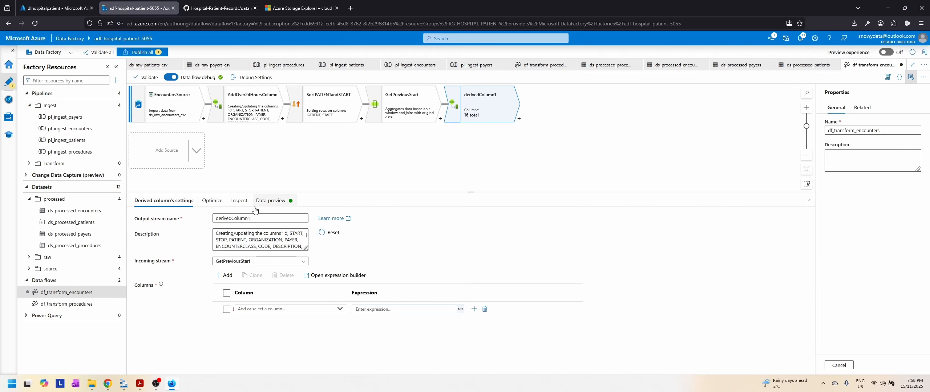
{"action": "double_click", "coordinate": [265, 219]}
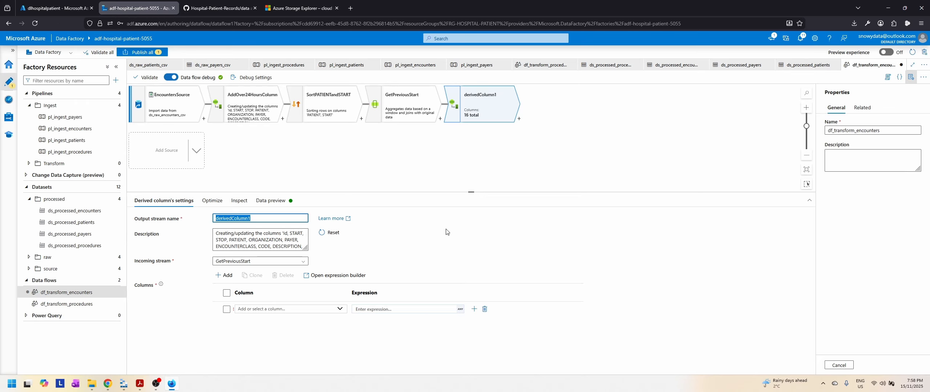
{"action": "type", "text": "A"}
{"action": "key", "text": "BackSpace"}
{"action": "key", "text": "BackSpace"}
{"action": "type", "text": "Readmissions"}
{"action": "key", "text": "BackSpace"}
{"action": "key", "text": "BackSpace"}
{"action": "key", "text": "BackSpace"}
{"action": "key", "text": "BackSpace"}
{"action": "key", "text": "BackSpace"}
{"action": "key", "text": "BackSpace"}
{"action": "key", "text": "BackSpace"}
{"action": "key", "text": "BackSpace"}
{"action": "key", "text": "BackSpace"}
{"action": "key", "text": "BackSpace"}
{"action": "key", "text": "BackSpace"}
{"action": "key", "text": "BackSpace"}
{"action": "type", "text": "DaysBetweenReadmissionC"}
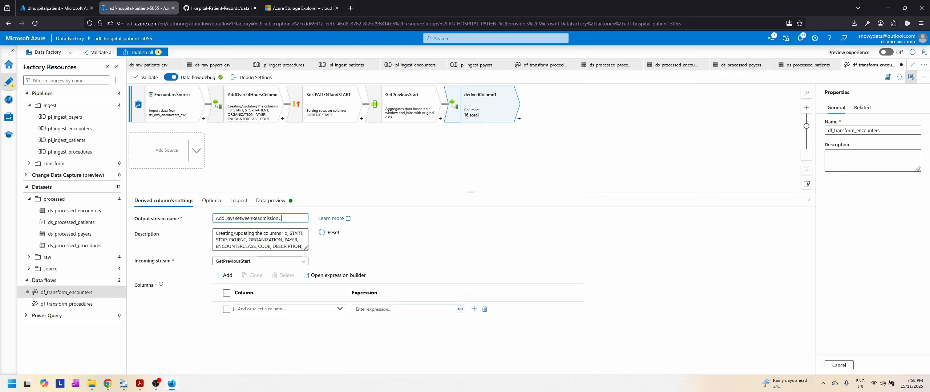
{"action": "type", "text": "olumn"}
Step: Add a derived column named DAYS_BETWEEN_READMISSION and open its expression in the expression builder
{"action": "left_click", "coordinate": [278, 309]}
{"action": "type", "text": "DAYS_BETWEEN_READ"}
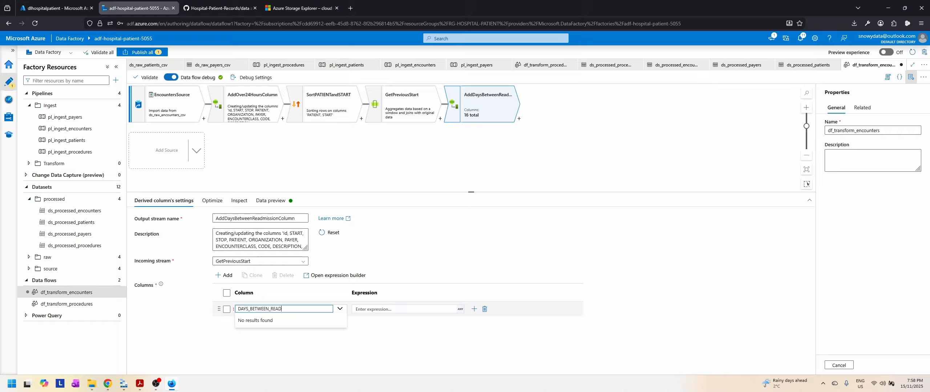
{"action": "type", "text": "SSION"}
{"action": "left_click", "coordinate": [382, 309]}
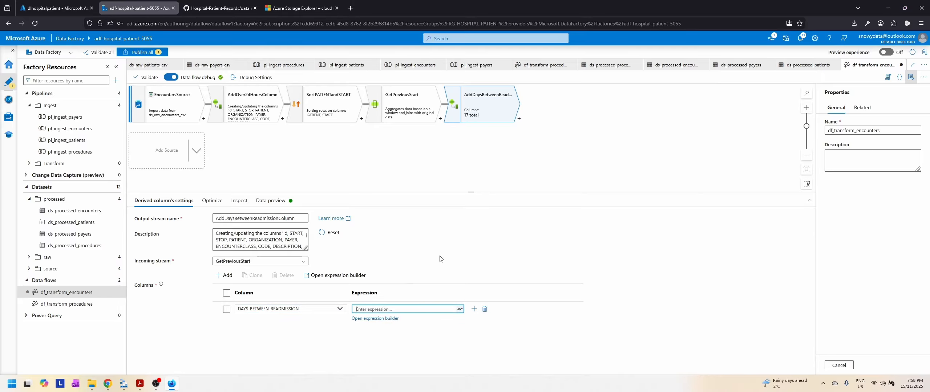
{"action": "left_click", "coordinate": [374, 319]}
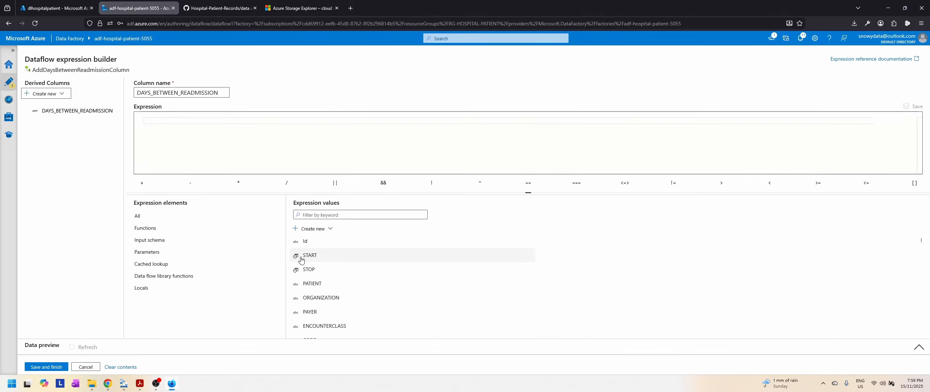
Step: Enter START - PREV_START as the expression for DAYS_BETWEEN_READMISSION, using the available input columns
{"action": "left_click", "coordinate": [319, 259]}
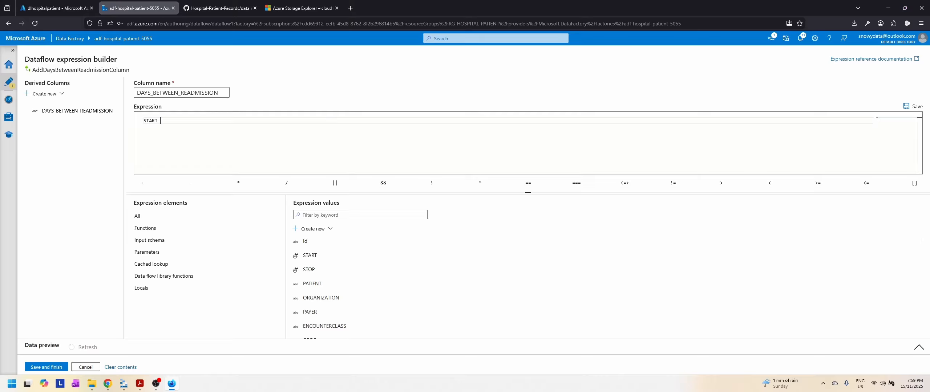
{"action": "type", "text": "-"}
{"action": "scroll", "coordinate": [379, 290], "scroll_direction": "down", "scroll_amount": 10}
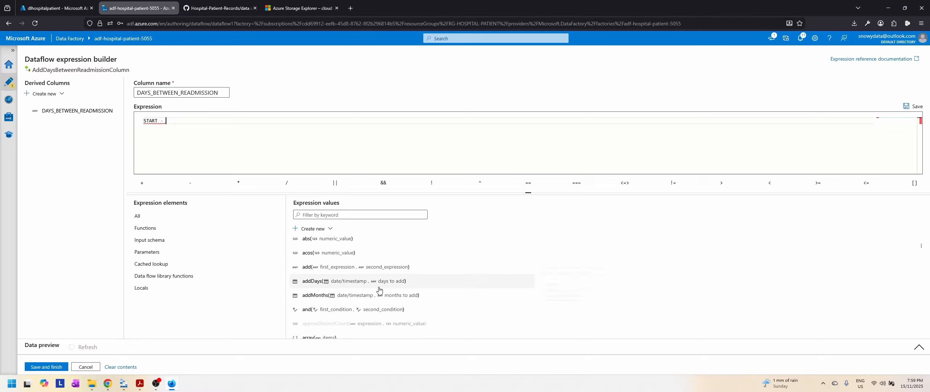
{"action": "scroll", "coordinate": [379, 290], "scroll_direction": "up", "scroll_amount": 5}
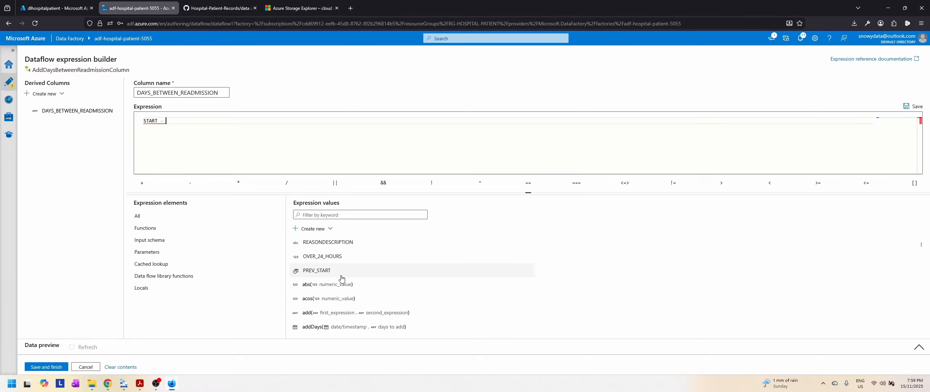
{"action": "left_click", "coordinate": [331, 270]}
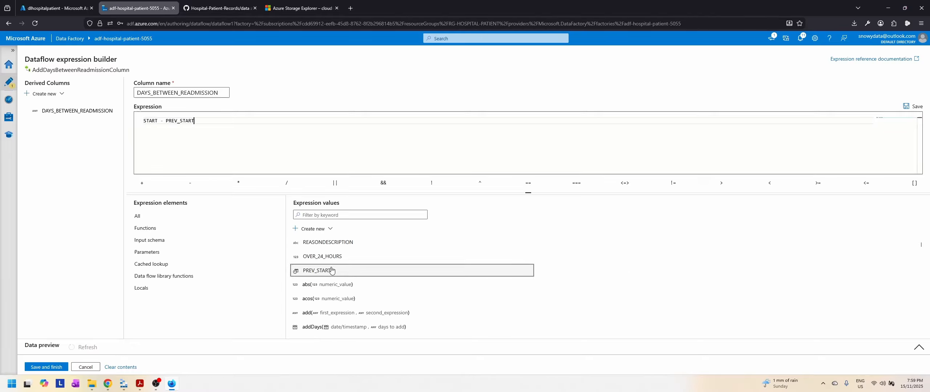
Step: Parenthesize the START and PREV_START difference, divide it by (1000 * 60 * 60 * 24) and save the expression
{"action": "left_click", "coordinate": [145, 122]}
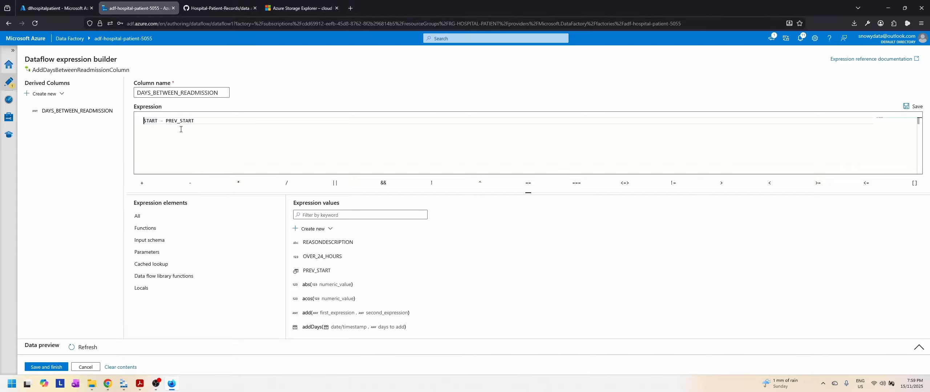
{"action": "type", "text": "("}
{"action": "key", "text": "End"}
{"action": "type", "text": ") / (1000 * 60 * 60 * 24"}
{"action": "left_click", "coordinate": [45, 368]}
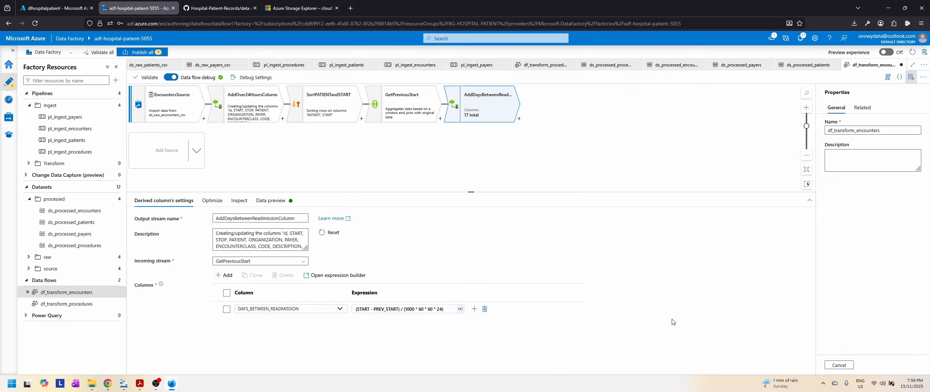
Step: Refresh the data preview of AddDaysBetweenReadmissionColumn and examine the PREV_START and DAYS_BETWEEN_READMISSION values across the rows
{"action": "left_click", "coordinate": [219, 204]}
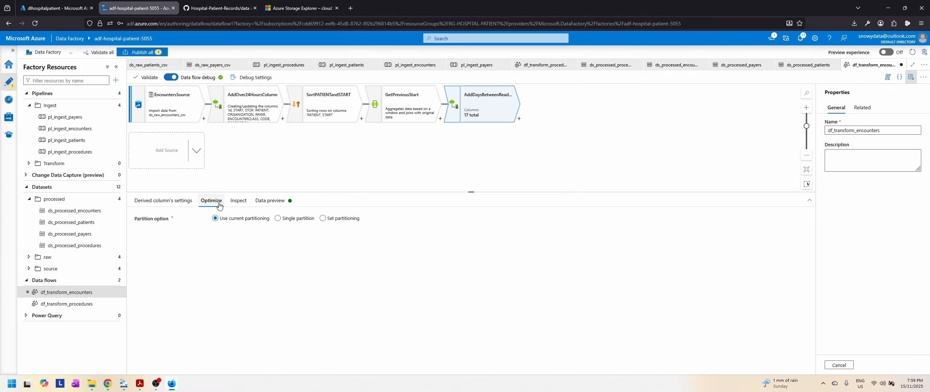
{"action": "left_click", "coordinate": [239, 200]}
{"action": "left_click", "coordinate": [270, 201]}
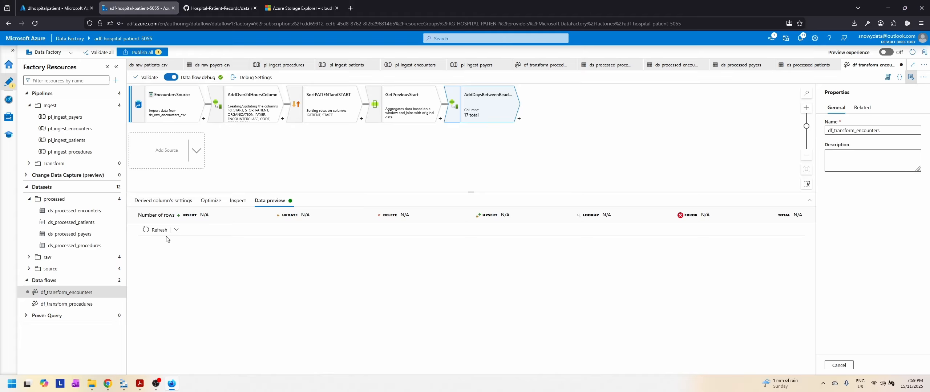
{"action": "left_click", "coordinate": [160, 230]}
{"action": "left_click", "coordinate": [154, 385]}
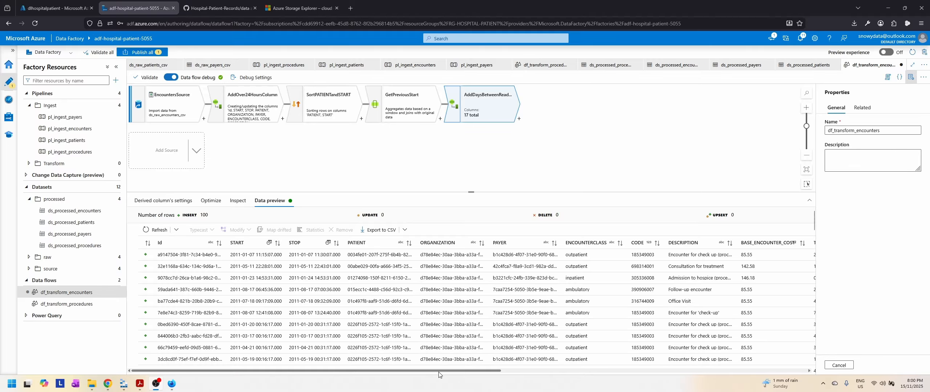
{"action": "left_click_drag", "start_coordinate": [439, 371], "coordinate": [746, 372]}
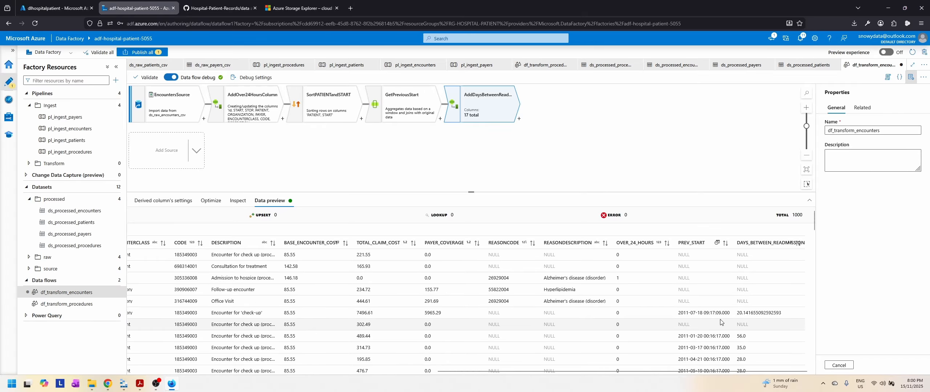
{"action": "scroll", "coordinate": [771, 320], "scroll_direction": "down", "scroll_amount": 5}
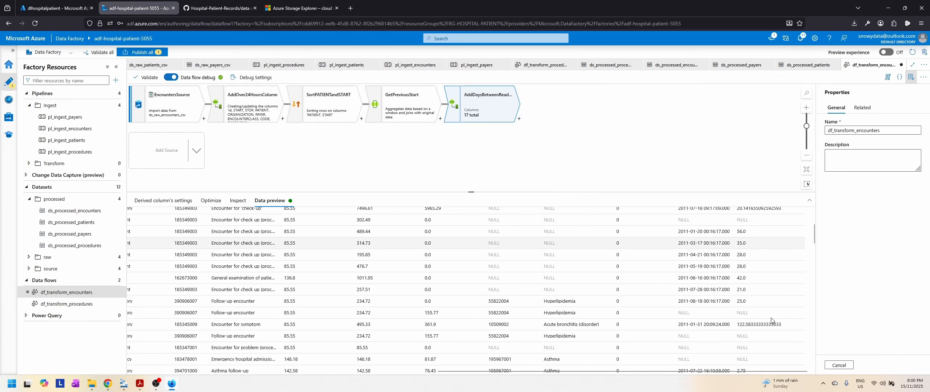
{"action": "scroll", "coordinate": [771, 321], "scroll_direction": "up", "scroll_amount": 3}
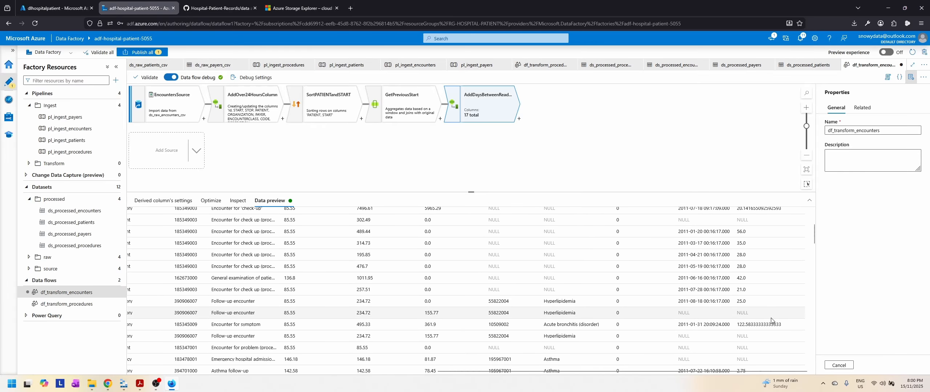
{"action": "scroll", "coordinate": [771, 315], "scroll_direction": "down", "scroll_amount": 7}
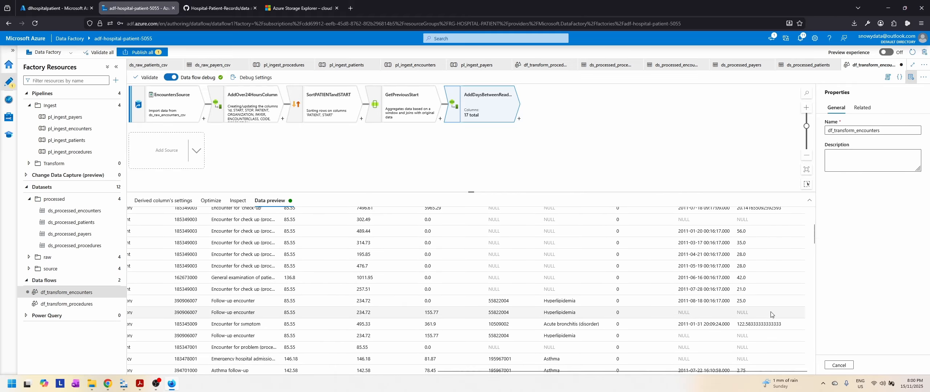
{"action": "scroll", "coordinate": [771, 314], "scroll_direction": "down", "scroll_amount": 2}
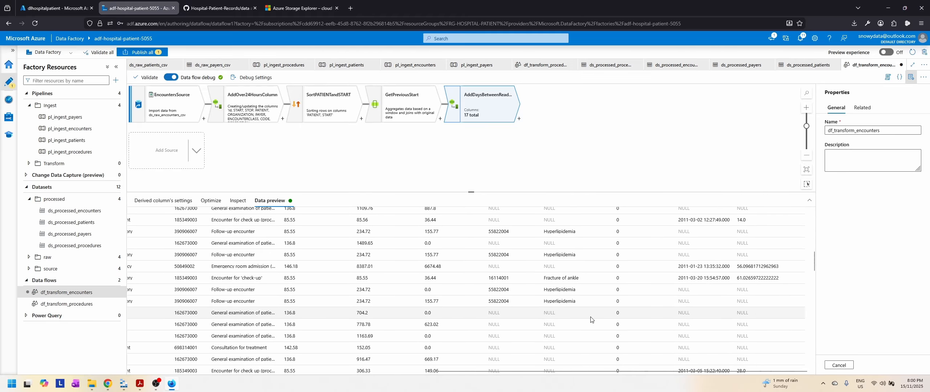
{"action": "scroll", "coordinate": [783, 307], "scroll_direction": "down", "scroll_amount": 5}
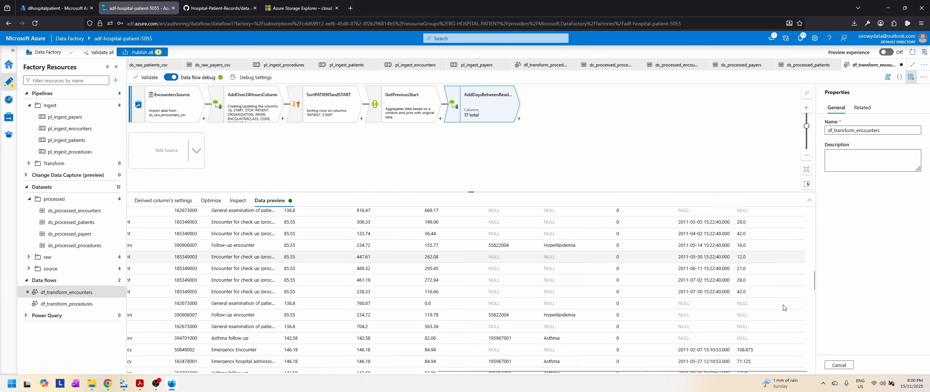
{"action": "scroll", "coordinate": [784, 308], "scroll_direction": "up", "scroll_amount": 8}
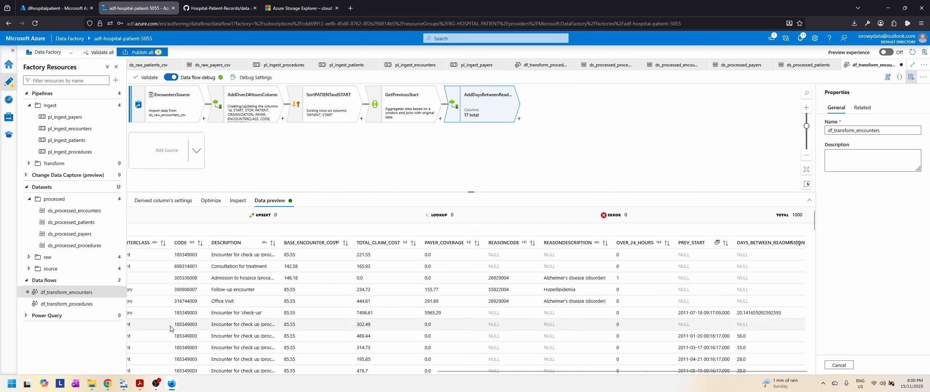
Step: Wrap the DAYS_BETWEEN_READMISSION expression in the round function with two decimal places and save it
{"action": "left_click", "coordinate": [171, 201]}
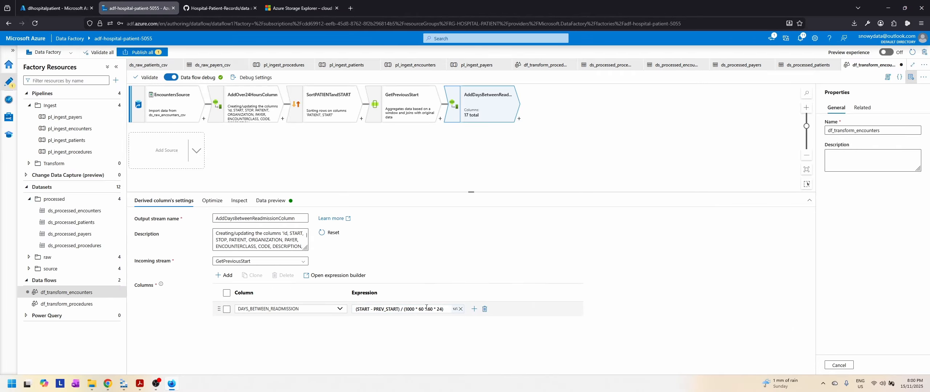
{"action": "left_click", "coordinate": [445, 309]}
{"action": "left_click", "coordinate": [367, 319]}
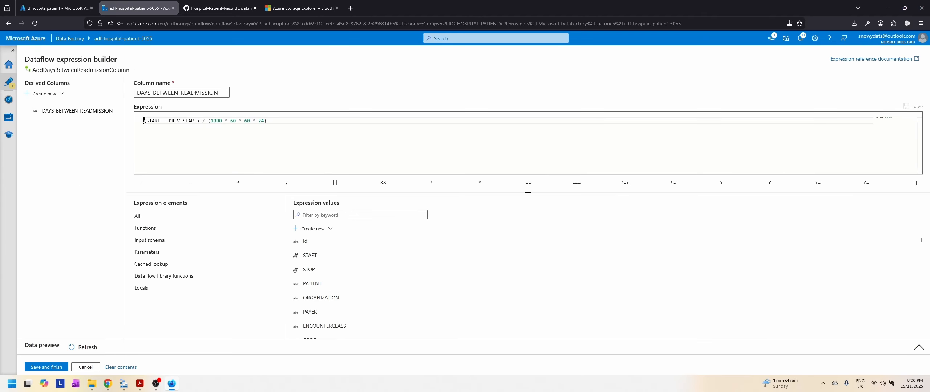
{"action": "type", "text": "round"}
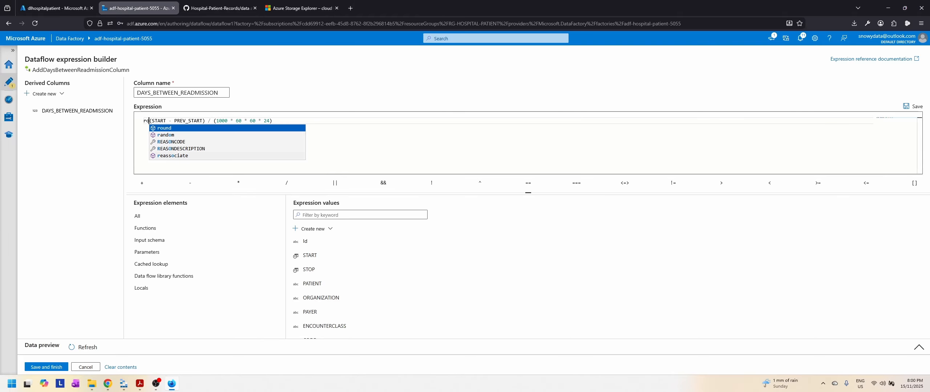
{"action": "key", "text": "BackSpace"}
{"action": "type", "text": "d("}
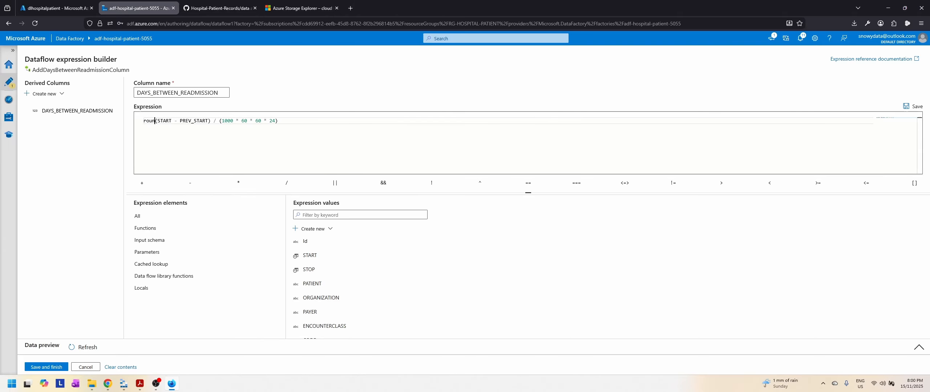
{"action": "key", "text": "Right"}
{"action": "key", "text": "Right"}
{"action": "key", "text": "Right"}
{"action": "key", "text": "Right"}
{"action": "key", "text": "Right"}
{"action": "key", "text": "Right"}
{"action": "key", "text": "Right"}
{"action": "key", "text": "Right"}
{"action": "key", "text": "Right"}
{"action": "key", "text": "Right"}
{"action": "key", "text": "Right"}
{"action": "key", "text": "Right"}
{"action": "key", "text": "Right"}
{"action": "key", "text": "Right"}
{"action": "key", "text": "Right"}
{"action": "key", "text": "Right"}
{"action": "key", "text": "Right"}
{"action": "key", "text": "Right"}
{"action": "key", "text": "Right"}
{"action": "key", "text": "Right"}
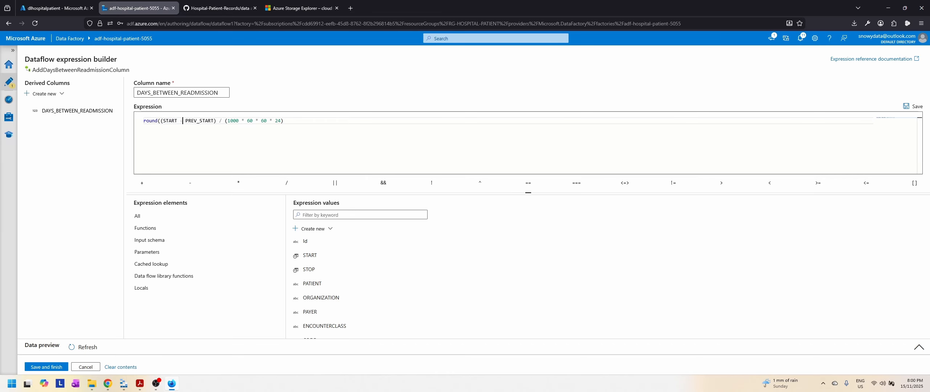
{"action": "type", "text": ", 2"}
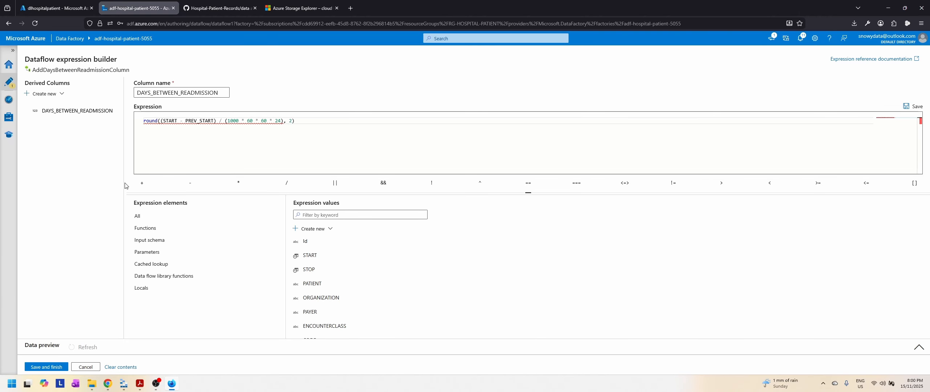
{"action": "left_click", "coordinate": [44, 368]}
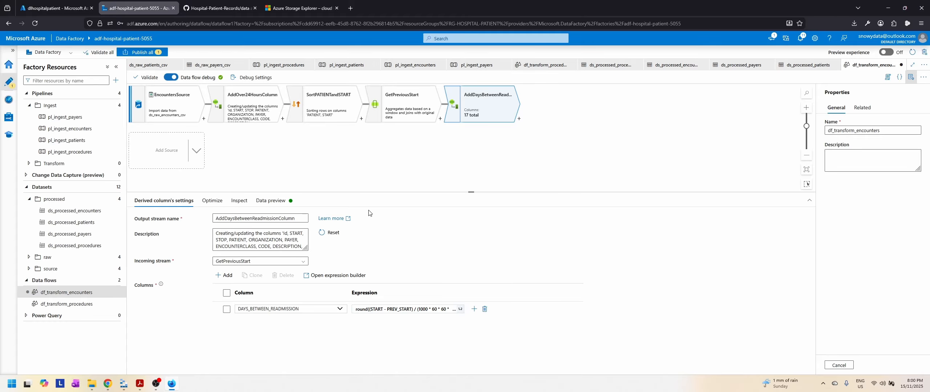
Step: Preview the transformation's data again and check the rounding of the DAYS_BETWEEN_READMISSION values
{"action": "left_click", "coordinate": [295, 201]}
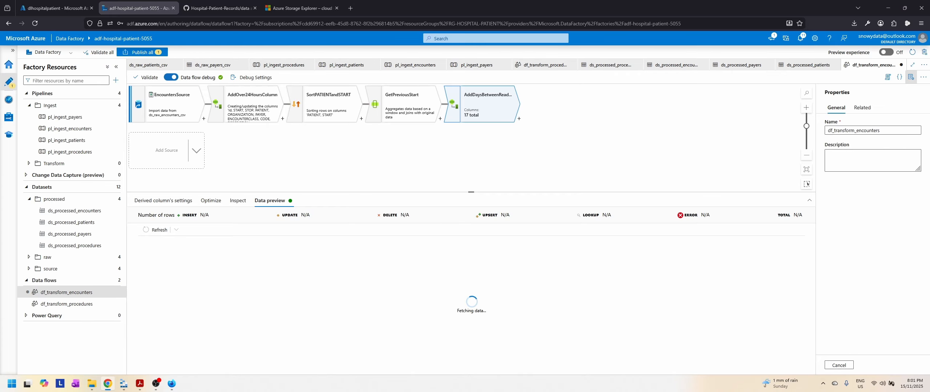
{"action": "left_click_drag", "start_coordinate": [391, 371], "coordinate": [737, 374]}
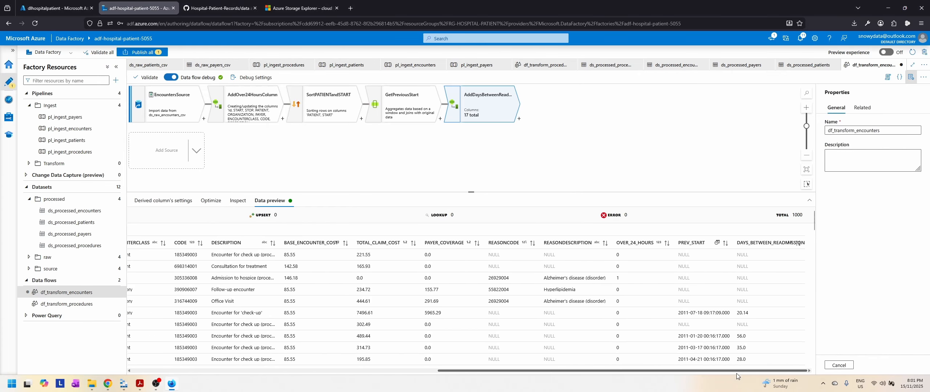
{"action": "scroll", "coordinate": [777, 313], "scroll_direction": "down", "scroll_amount": 2}
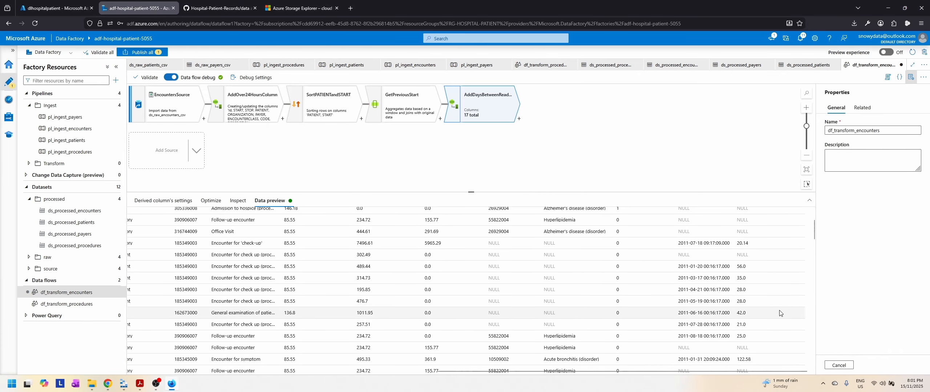
{"action": "scroll", "coordinate": [780, 313], "scroll_direction": "down", "scroll_amount": 3}
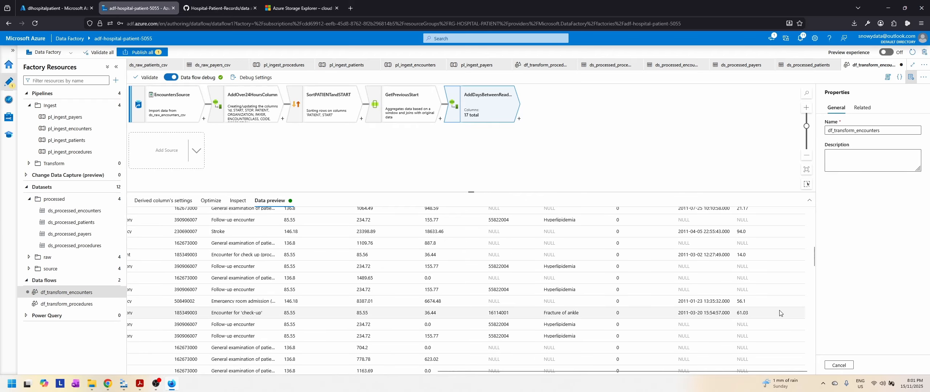
{"action": "scroll", "coordinate": [780, 314], "scroll_direction": "down", "scroll_amount": 5}
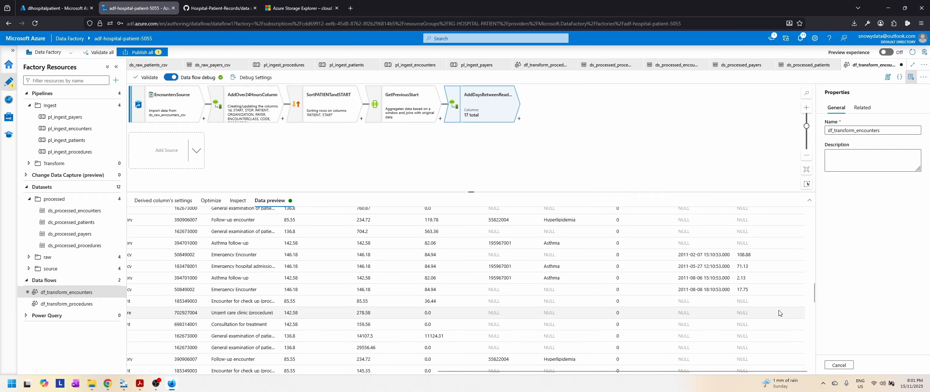
{"action": "scroll", "coordinate": [780, 313], "scroll_direction": "down", "scroll_amount": 3}
{"action": "scroll", "coordinate": [779, 313], "scroll_direction": "up", "scroll_amount": 10}
{"action": "scroll", "coordinate": [779, 313], "scroll_direction": "up", "scroll_amount": 2}
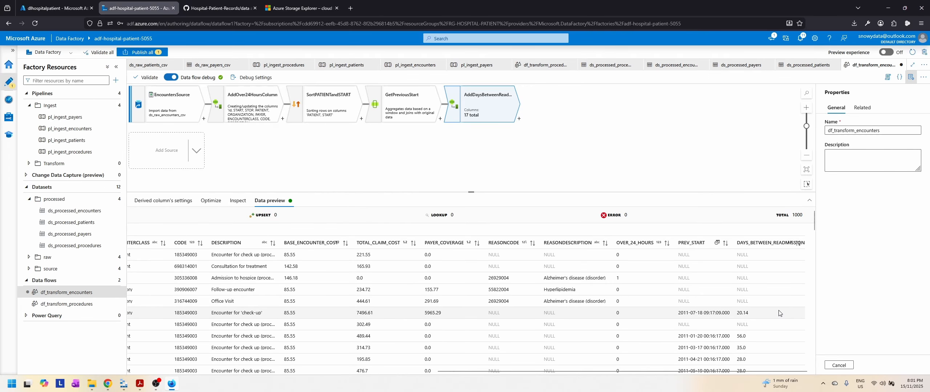
Step: Switch to Slides.pdf in Acrobat and read the Encounters requirement for the READMISSION_30DAYS flag column
{"action": "left_click", "coordinate": [139, 388]}
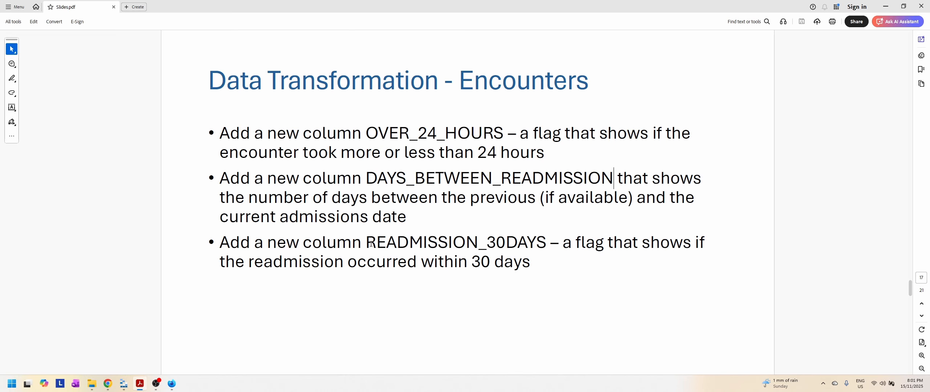
{"action": "left_click_drag", "start_coordinate": [369, 244], "coordinate": [547, 248]}
{"action": "right_click", "coordinate": [547, 248]}
{"action": "left_click", "coordinate": [529, 232]}
{"action": "left_click", "coordinate": [885, 7]}
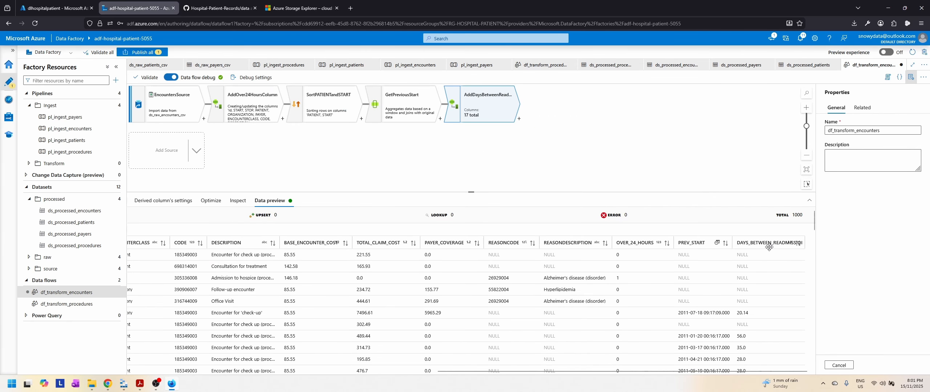
Step: Back in Data Factory, add a Derived Column transformation after AddDaysBetweenReadmissionColumn and name its output stream AddReadmissionWithin30DaysColumn
{"action": "left_click", "coordinate": [519, 118]}
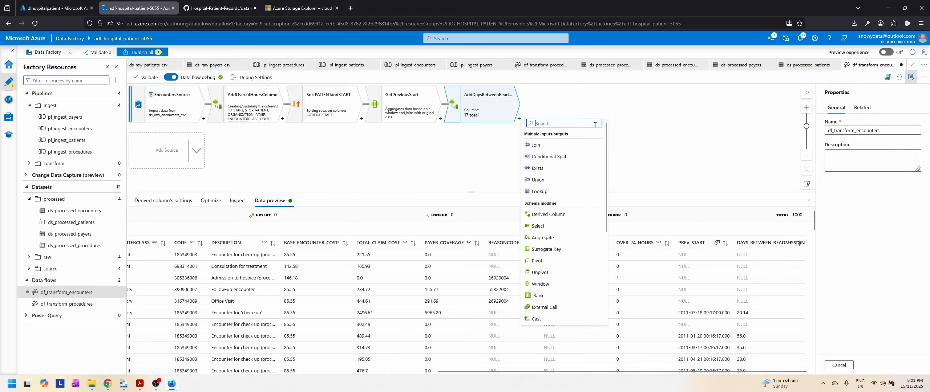
{"action": "left_click", "coordinate": [548, 214]}
{"action": "double_click", "coordinate": [222, 218]}
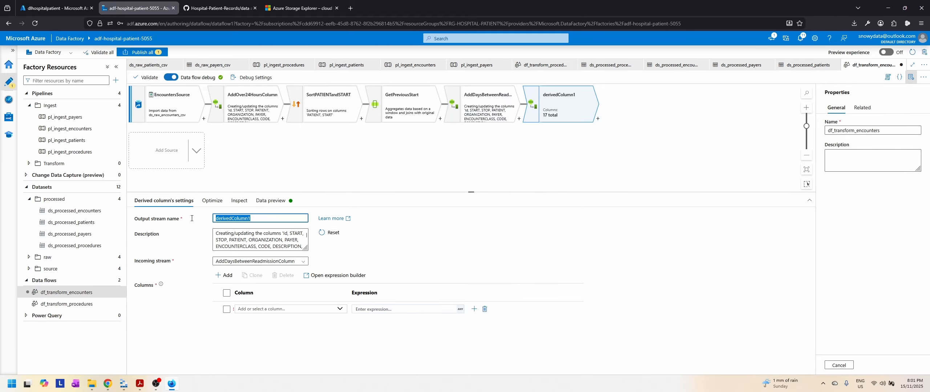
{"action": "type", "text": "AddReadmissionWith"}
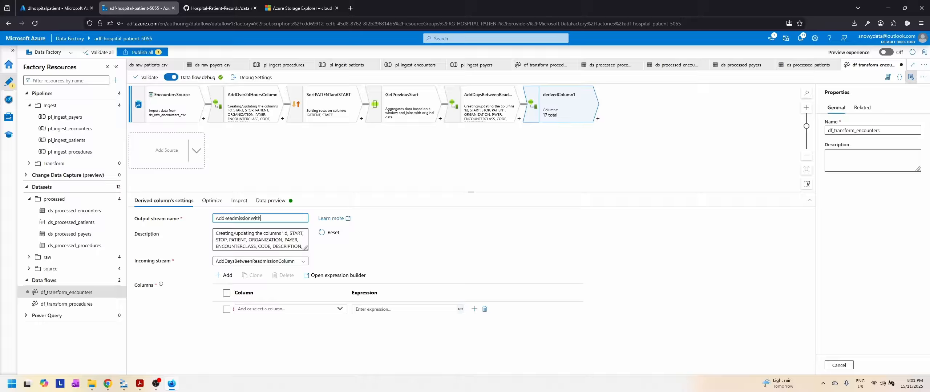
{"action": "type", "text": "in30DaysColumn"}
Step: Check the flag column's name in Slides.pdf and name the new derived column READMISSION_30DAYS in Data Factory
{"action": "left_click", "coordinate": [281, 309]}
{"action": "left_click", "coordinate": [142, 388]}
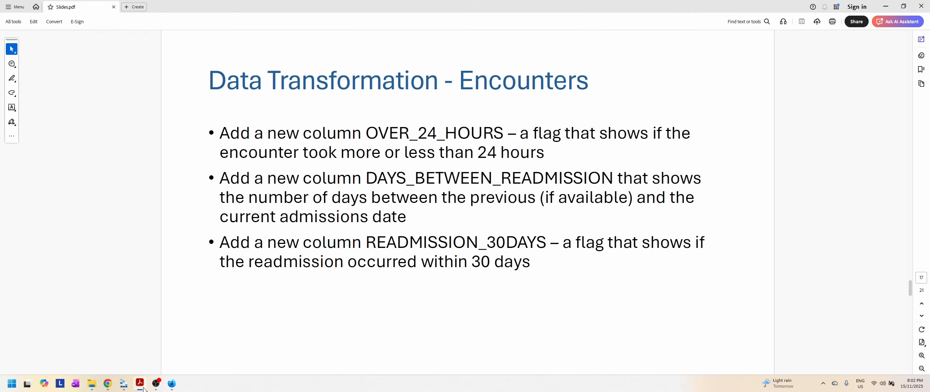
{"action": "left_click", "coordinate": [140, 385]}
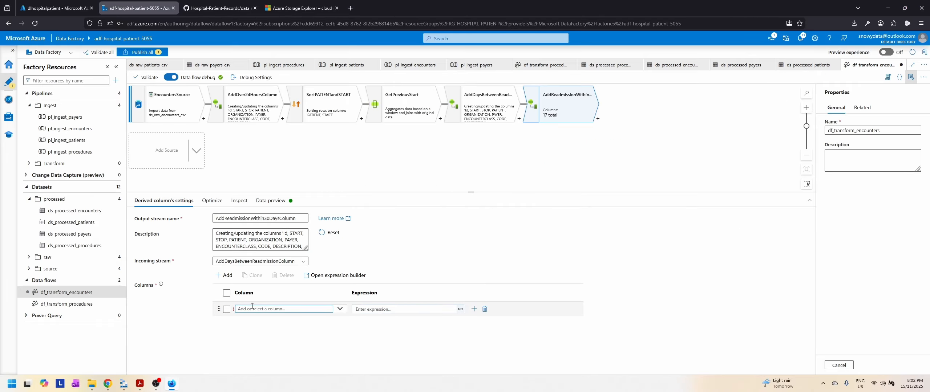
{"action": "type", "text": "READMISSION_30DAYS"}
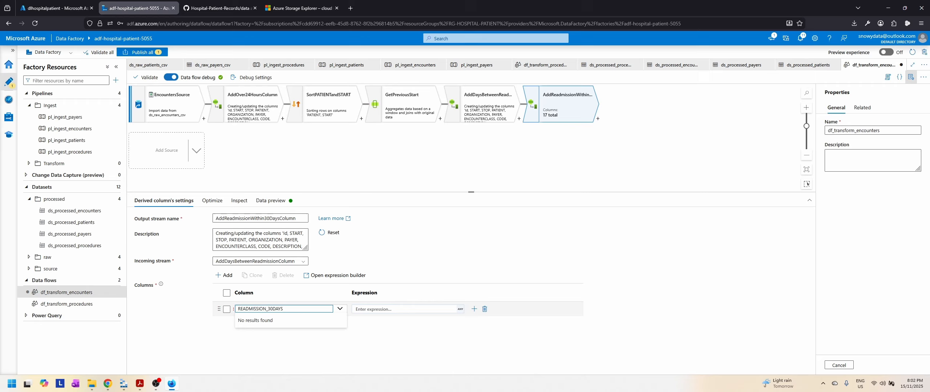
{"action": "left_click", "coordinate": [394, 251]}
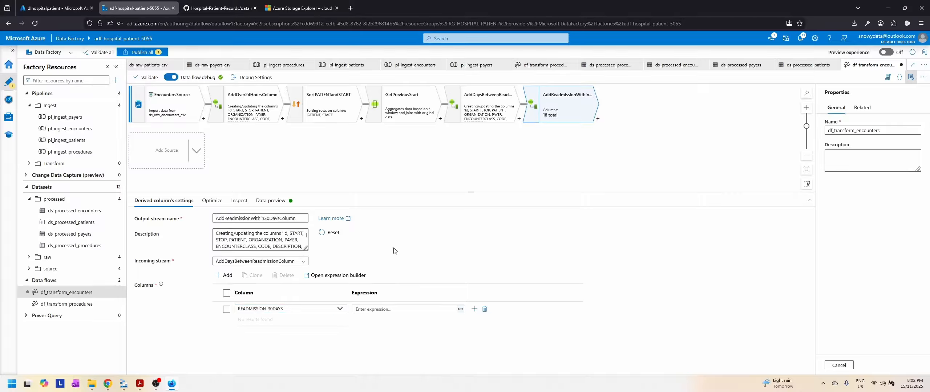
Step: In the READMISSION_30DAYS expression builder, enter the condition DAYS_BETWEEN_READMISSION > 1 && DAYS_BETWEEN_READMISSION <= 30
{"action": "left_click", "coordinate": [418, 312]}
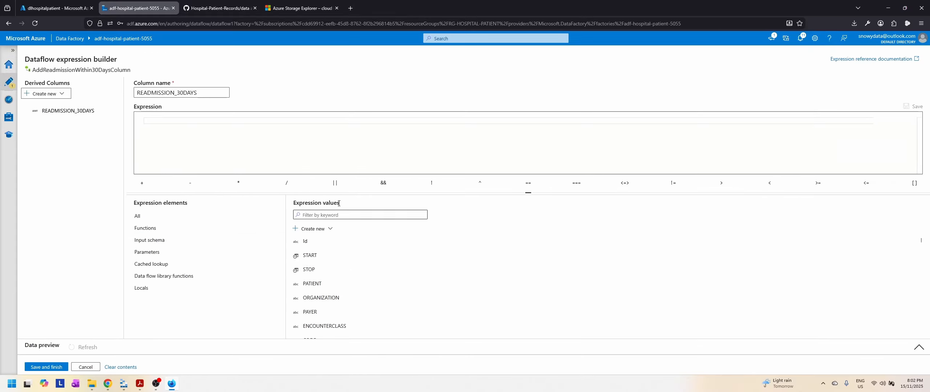
{"action": "left_click", "coordinate": [199, 121]}
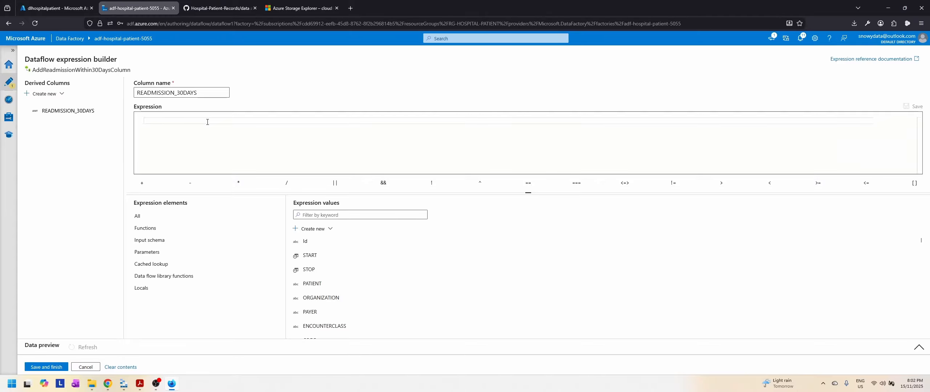
{"action": "scroll", "coordinate": [400, 276], "scroll_direction": "down", "scroll_amount": 3}
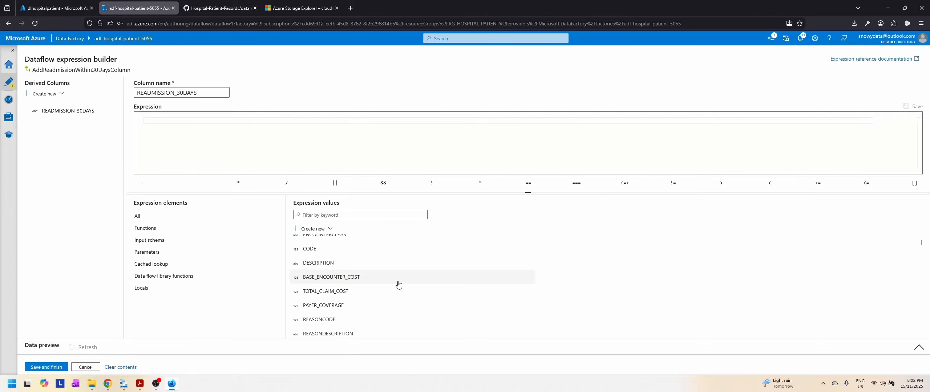
{"action": "scroll", "coordinate": [399, 285], "scroll_direction": "down", "scroll_amount": 1}
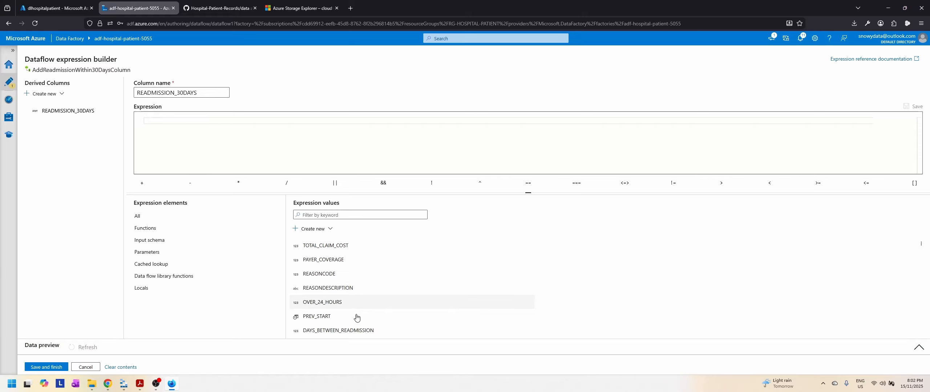
{"action": "left_click", "coordinate": [344, 332]}
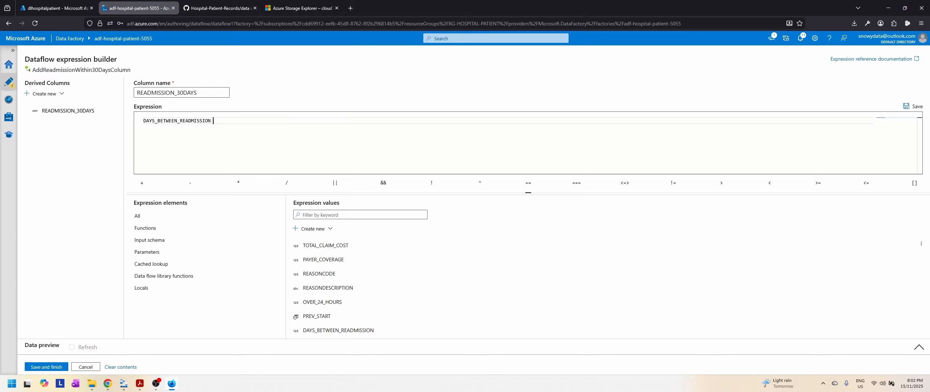
{"action": "type", "text": "> 1"}
{"action": "type", "text": "&&"}
{"action": "left_click", "coordinate": [337, 331]}
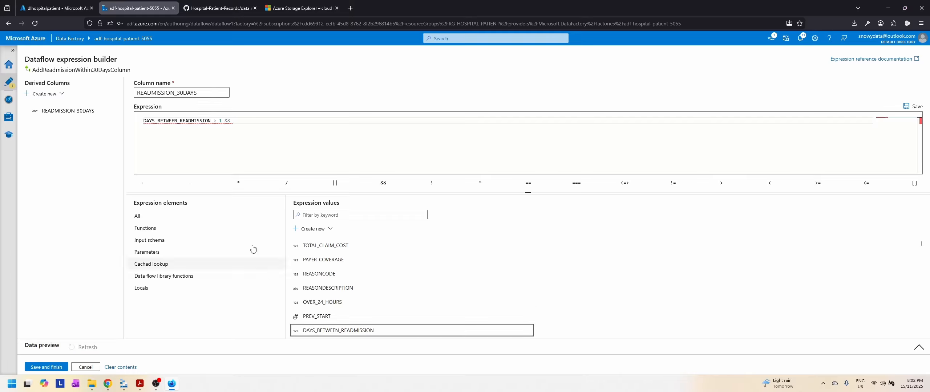
{"action": "left_click", "coordinate": [339, 332]}
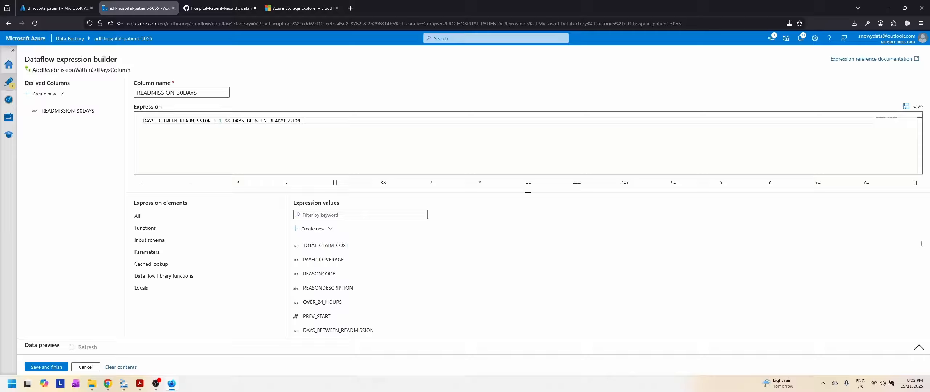
{"action": "type", "text": "<= 30"}
Step: Wrap the condition in an iif function that returns 1 when true and 0 otherwise, and save the expression
{"action": "left_click", "coordinate": [144, 124]}
{"action": "type", "text": "iif"}
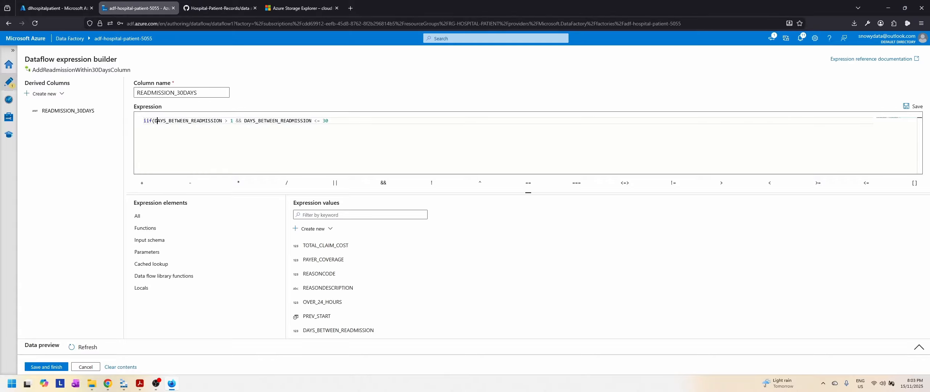
{"action": "type", "text": "("}
{"action": "key", "text": "End"}
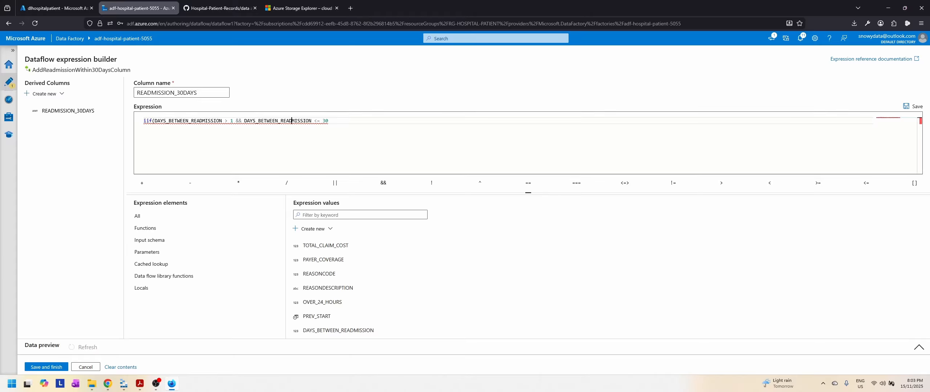
{"action": "type", "text": ", 1, 0)"}
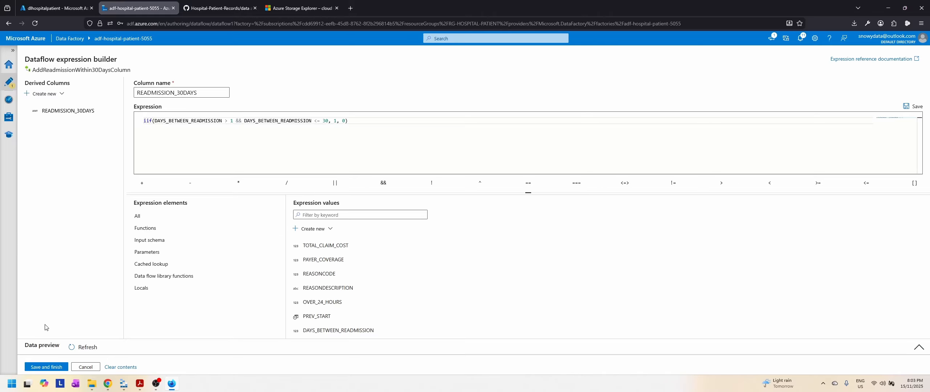
{"action": "left_click", "coordinate": [46, 367]}
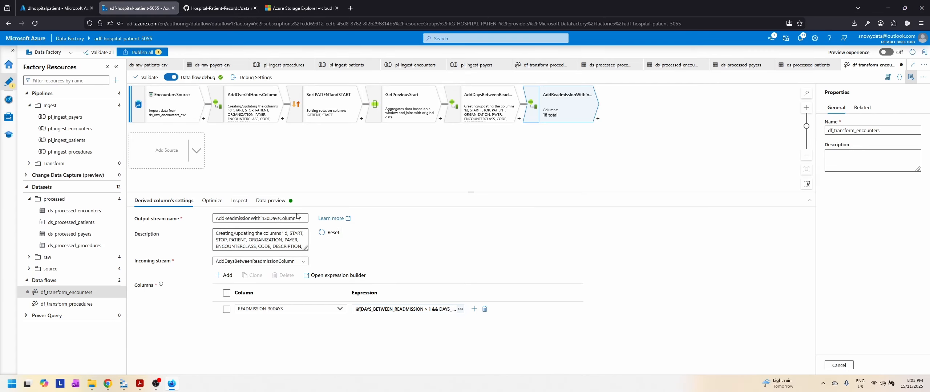
Step: Load a fresh data preview of the AddReadmissionWithin30DaysColumn transformation
{"action": "left_click", "coordinate": [211, 200]}
{"action": "left_click", "coordinate": [238, 200]}
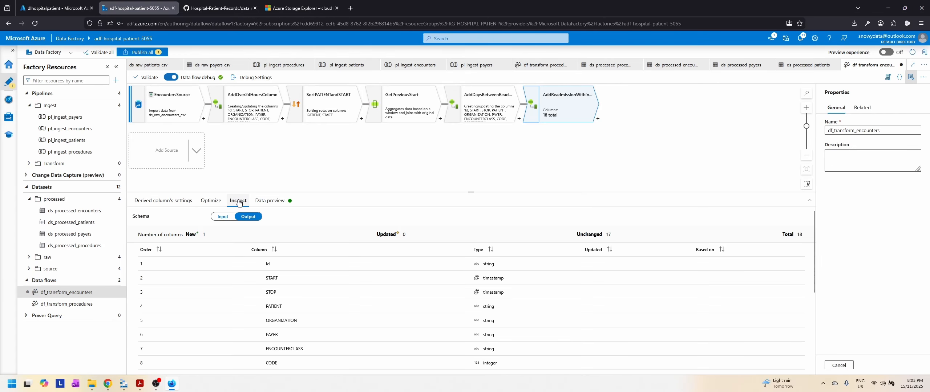
{"action": "left_click", "coordinate": [274, 203]}
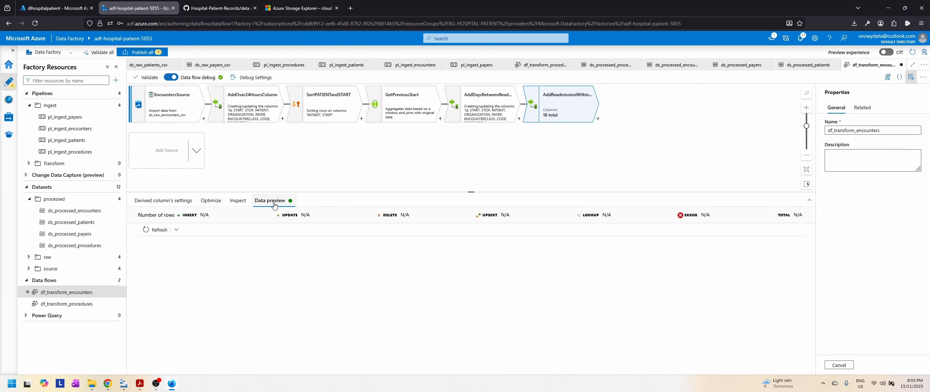
{"action": "left_click", "coordinate": [156, 230]}
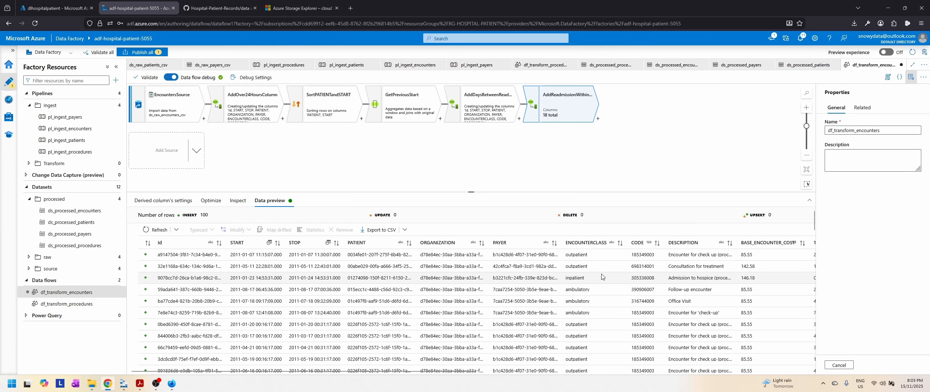
Step: Compare the READMISSION_30DAYS flags with the DAYS_BETWEEN_READMISSION values across the preview rows
{"action": "left_click_drag", "start_coordinate": [309, 373], "coordinate": [686, 374]}
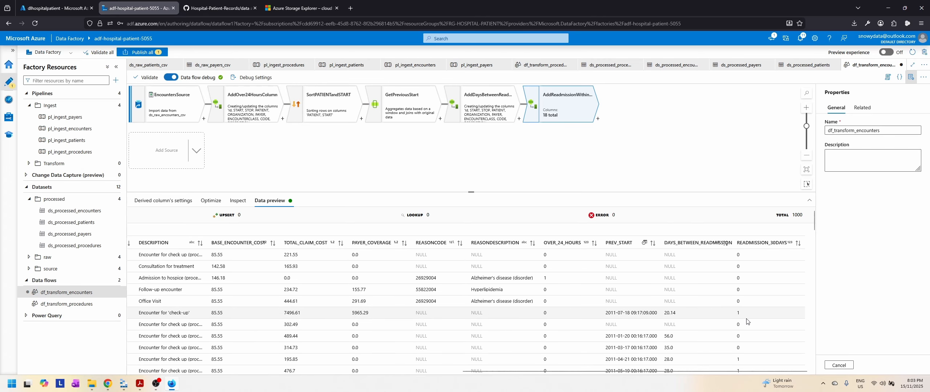
{"action": "scroll", "coordinate": [769, 315], "scroll_direction": "down", "scroll_amount": 1}
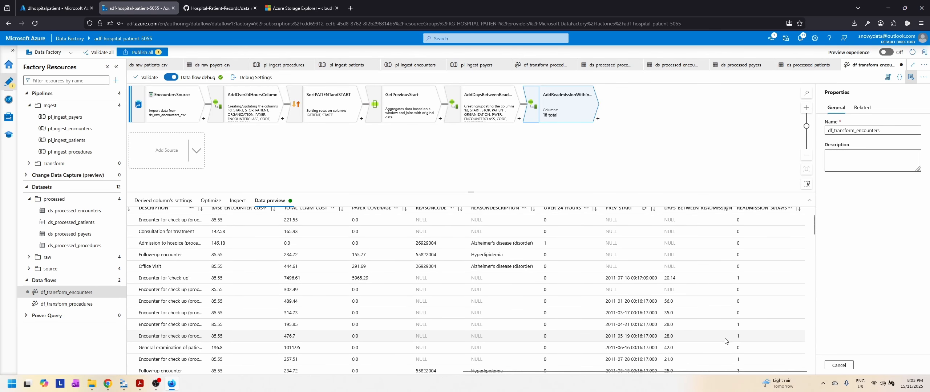
{"action": "scroll", "coordinate": [671, 278], "scroll_direction": "down", "scroll_amount": 2}
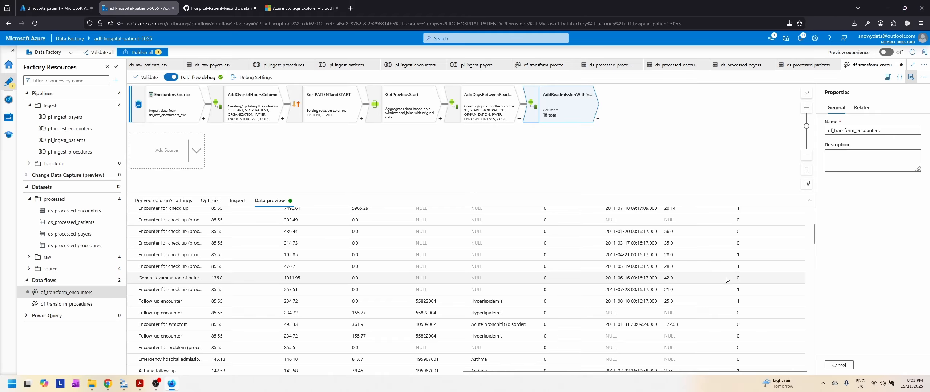
{"action": "scroll", "coordinate": [750, 326], "scroll_direction": "down", "scroll_amount": 1}
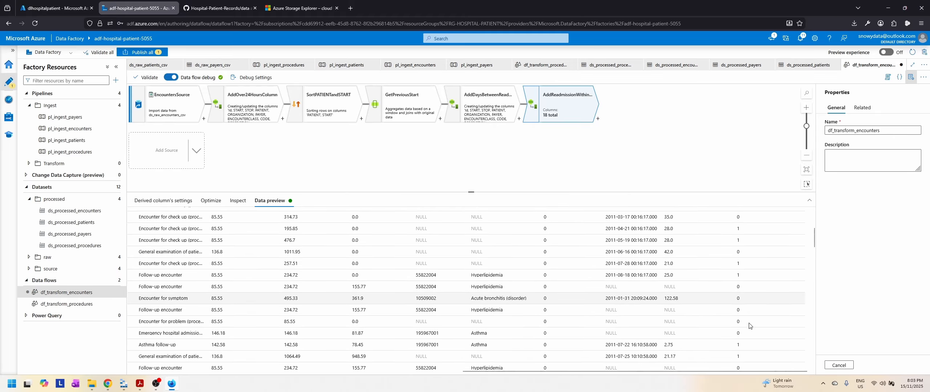
{"action": "scroll", "coordinate": [749, 326], "scroll_direction": "down", "scroll_amount": 3}
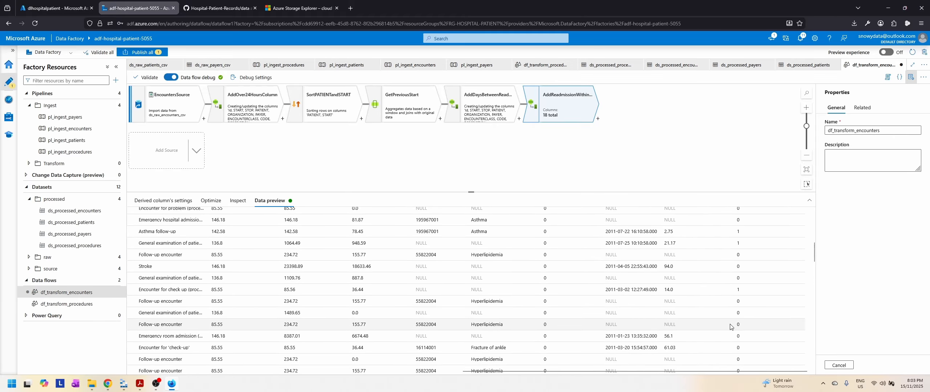
{"action": "scroll", "coordinate": [730, 327], "scroll_direction": "down", "scroll_amount": 5}
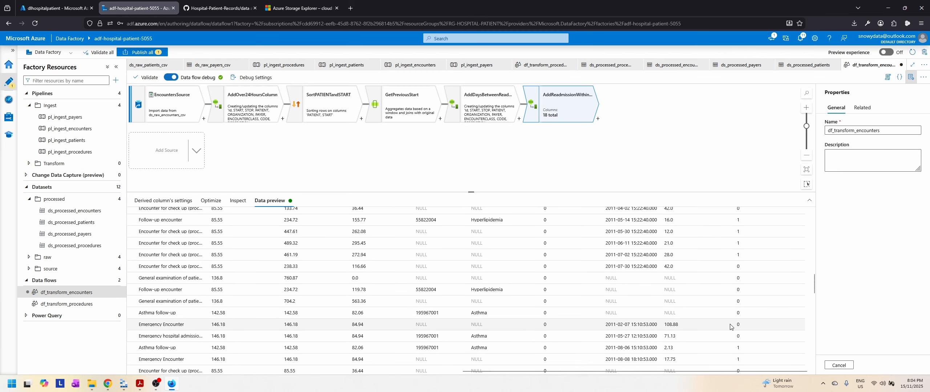
{"action": "scroll", "coordinate": [730, 327], "scroll_direction": "down", "scroll_amount": 5}
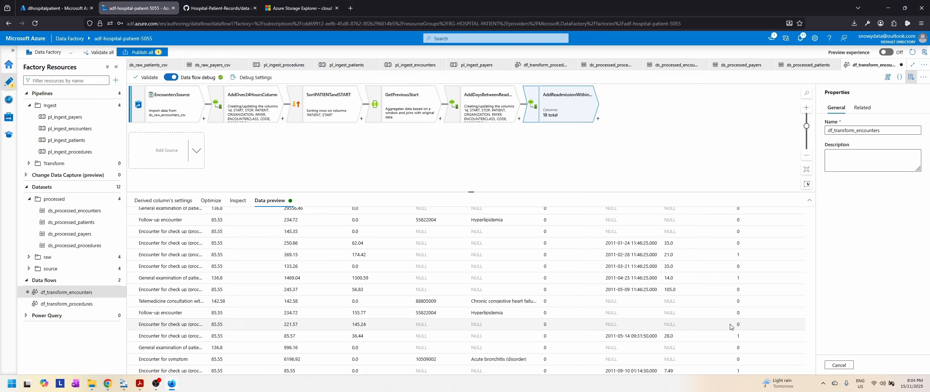
{"action": "scroll", "coordinate": [730, 327], "scroll_direction": "down", "scroll_amount": 3}
{"action": "scroll", "coordinate": [730, 327], "scroll_direction": "down", "scroll_amount": 2}
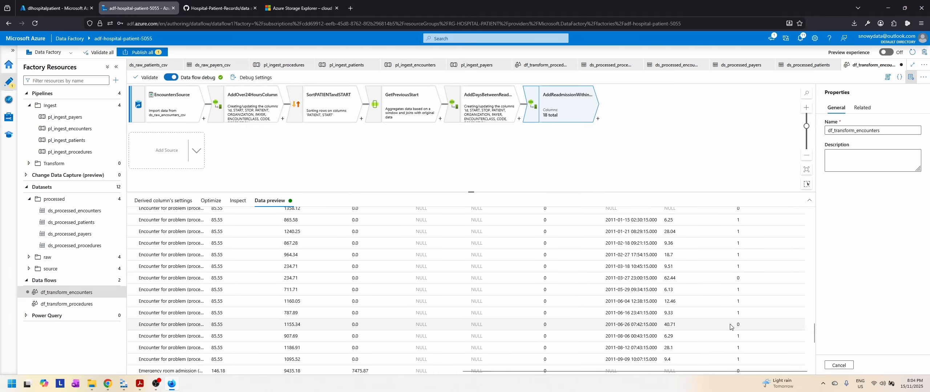
{"action": "scroll", "coordinate": [730, 327], "scroll_direction": "up", "scroll_amount": 10}
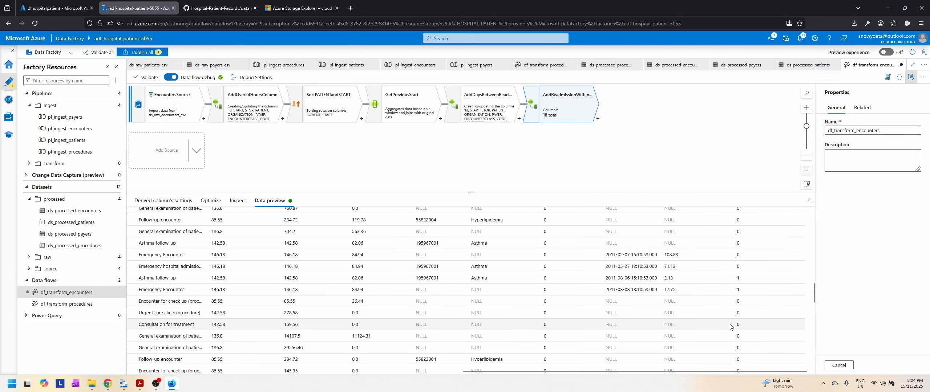
{"action": "scroll", "coordinate": [730, 327], "scroll_direction": "up", "scroll_amount": 5}
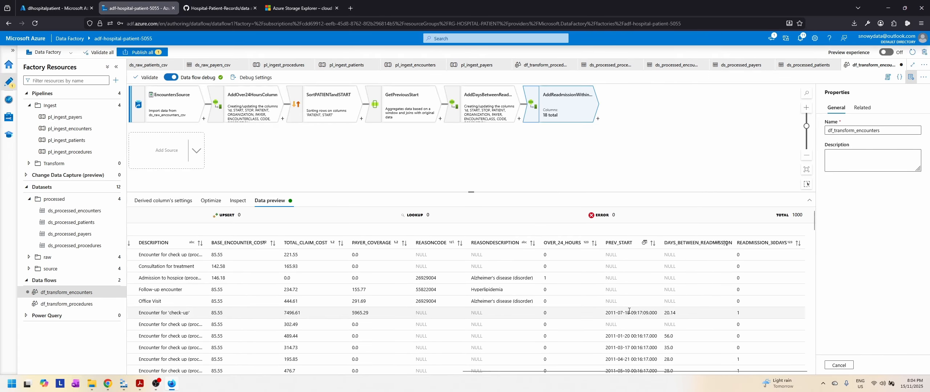
Step: Add a Select transformation after AddReadmissionWithin30DaysColumn and enter an output stream name beginning with SelectC
{"action": "left_click", "coordinate": [599, 121]}
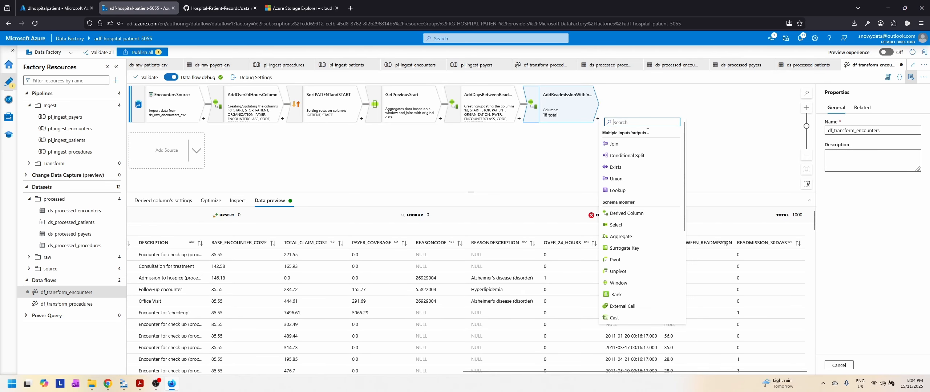
{"action": "left_click", "coordinate": [656, 159]}
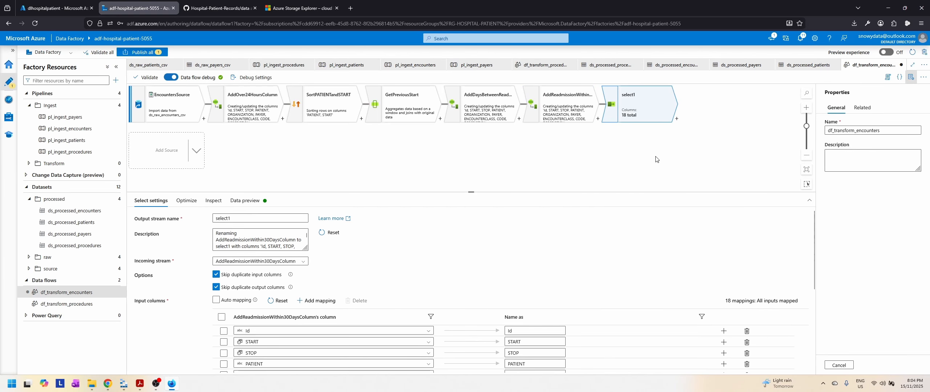
{"action": "double_click", "coordinate": [299, 219]}
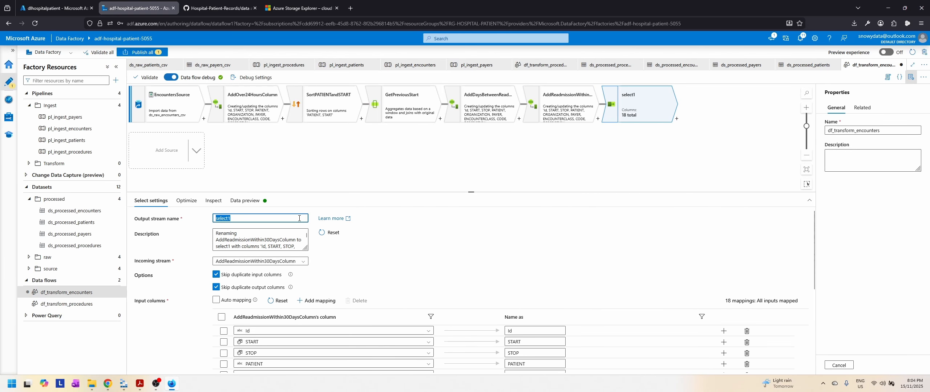
{"action": "type", "text": "SelectCoumnsForSink"}
Step: Remove the PREV_START column mapping from the Select transformation's input columns
{"action": "scroll", "coordinate": [480, 257], "scroll_direction": "down", "scroll_amount": 2}
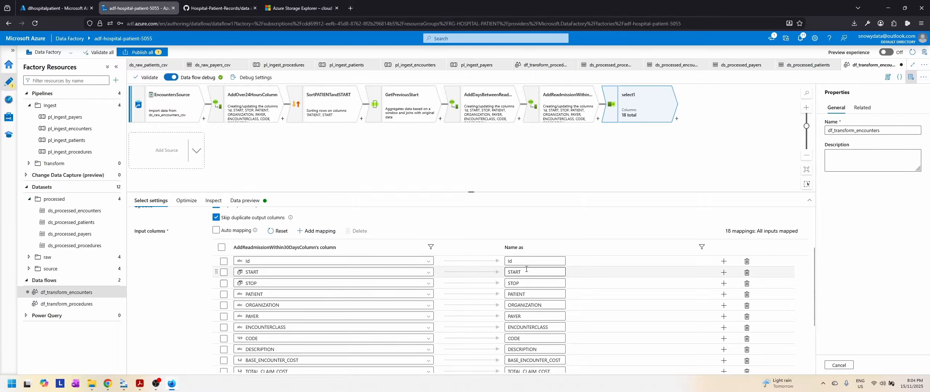
{"action": "scroll", "coordinate": [418, 262], "scroll_direction": "down", "scroll_amount": 1}
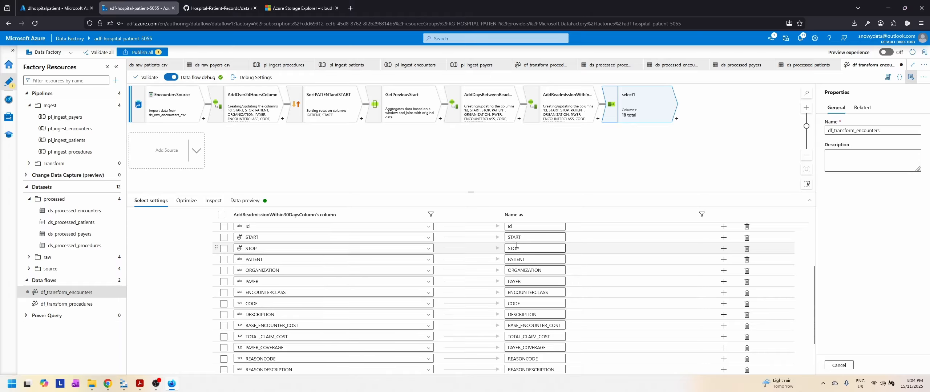
{"action": "scroll", "coordinate": [519, 255], "scroll_direction": "up", "scroll_amount": 2}
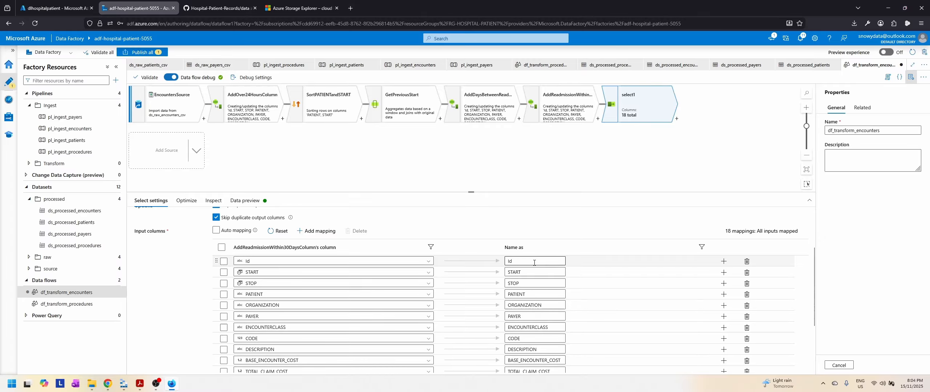
{"action": "left_click", "coordinate": [526, 261]}
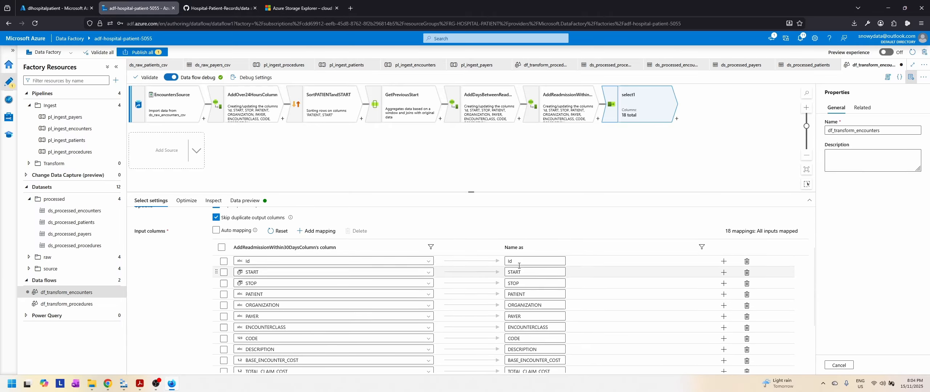
{"action": "scroll", "coordinate": [467, 278], "scroll_direction": "down", "scroll_amount": 5}
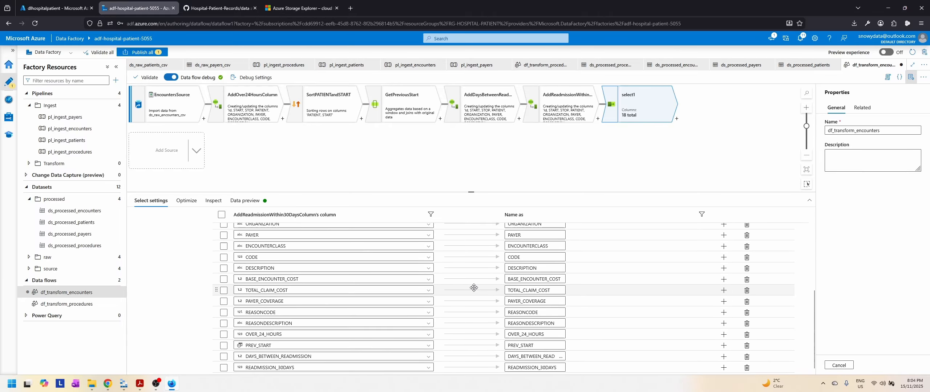
{"action": "left_click", "coordinate": [747, 346]}
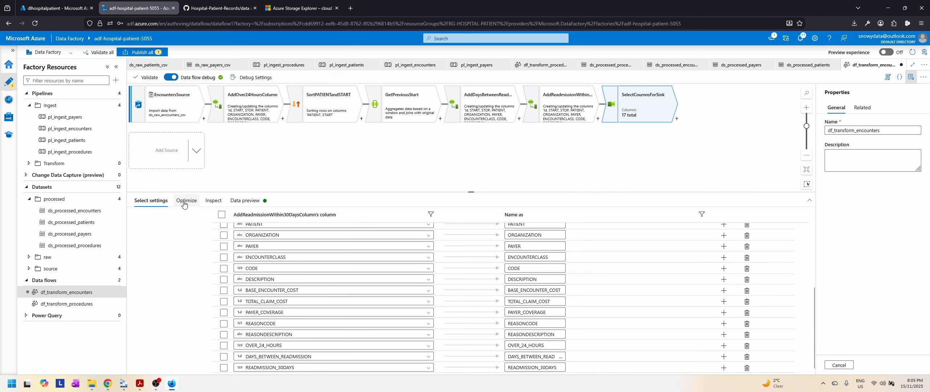
Step: Review the Select transformation's output schema, and load its data preview to check the columns through READMISSION_30DAYS
{"action": "left_click", "coordinate": [197, 203]}
{"action": "left_click", "coordinate": [213, 201]}
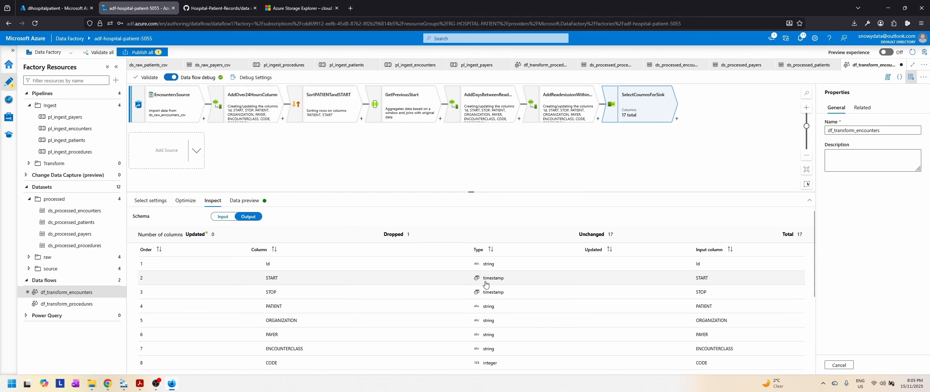
{"action": "scroll", "coordinate": [515, 291], "scroll_direction": "down", "scroll_amount": 5}
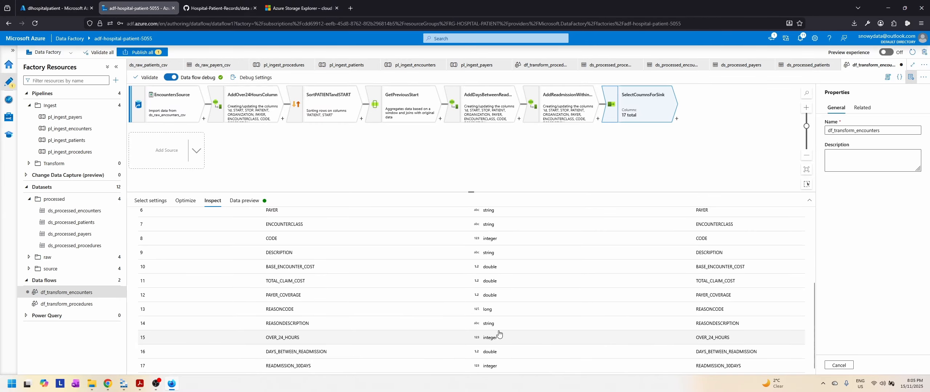
{"action": "scroll", "coordinate": [516, 336], "scroll_direction": "up", "scroll_amount": 5}
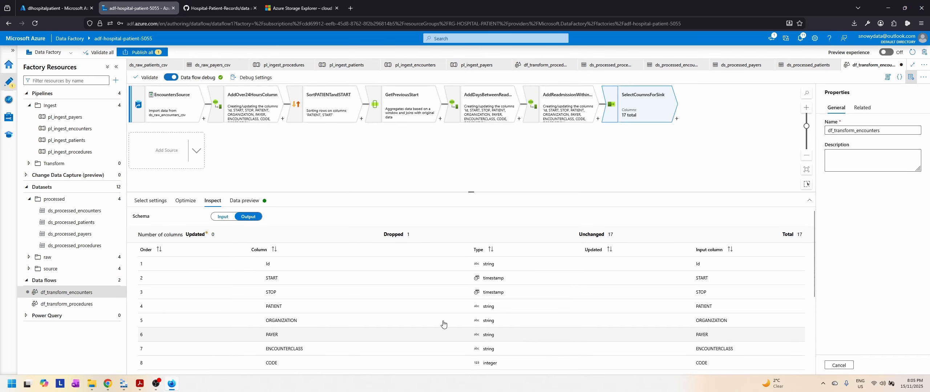
{"action": "left_click", "coordinate": [244, 201]}
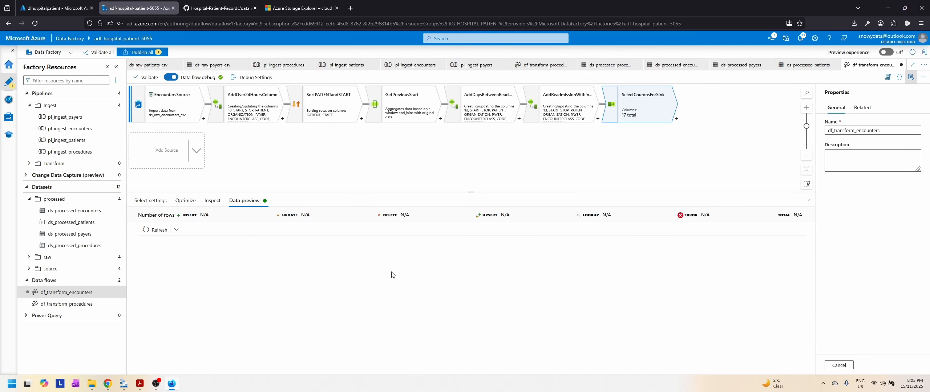
{"action": "left_click", "coordinate": [154, 230]}
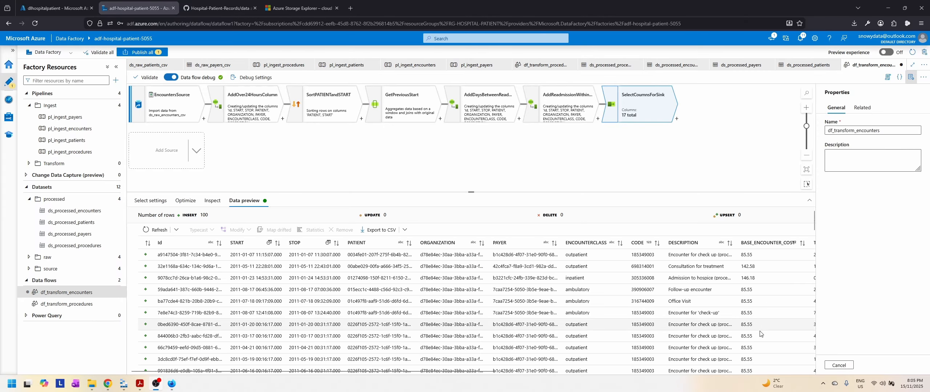
{"action": "left_click_drag", "start_coordinate": [479, 374], "coordinate": [816, 374]}
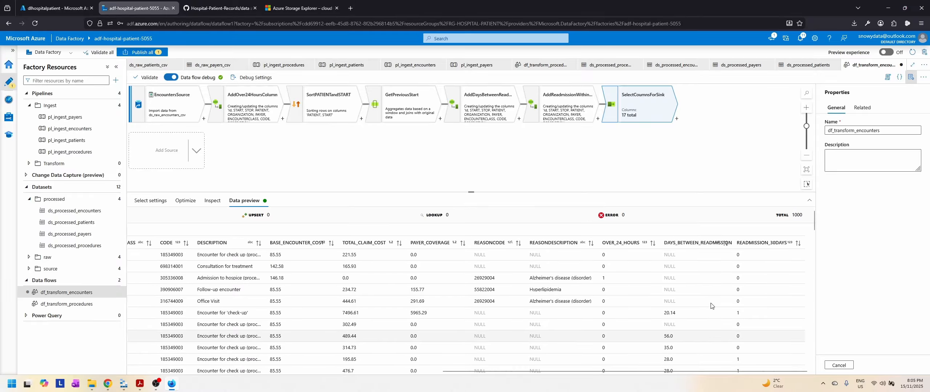
Step: Add a Sink after the Select transformation and set its output stream name to EncountersSink
{"action": "left_click", "coordinate": [677, 118]}
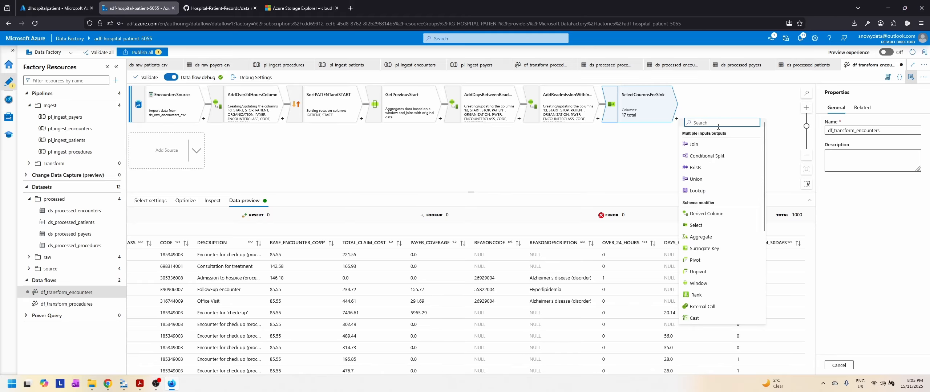
{"action": "type", "text": "sink"}
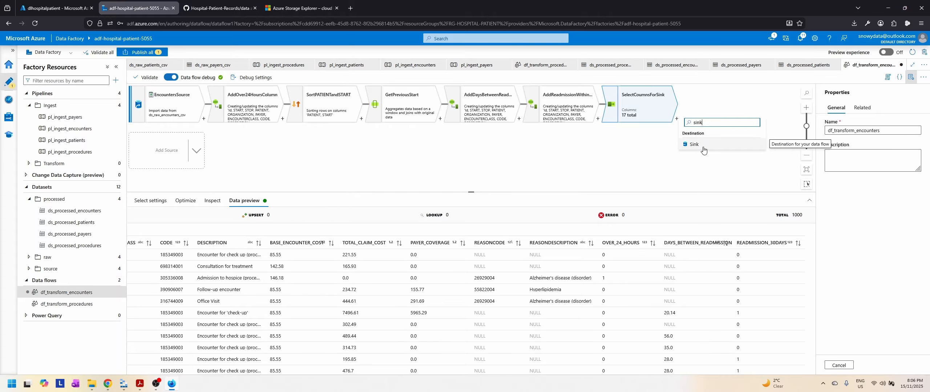
{"action": "left_click", "coordinate": [702, 145]}
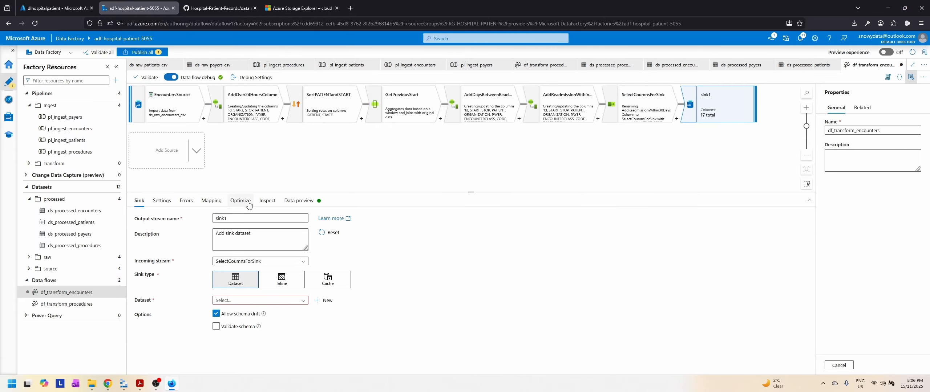
{"action": "double_click", "coordinate": [221, 218]}
{"action": "type", "text": "EncountersS"}
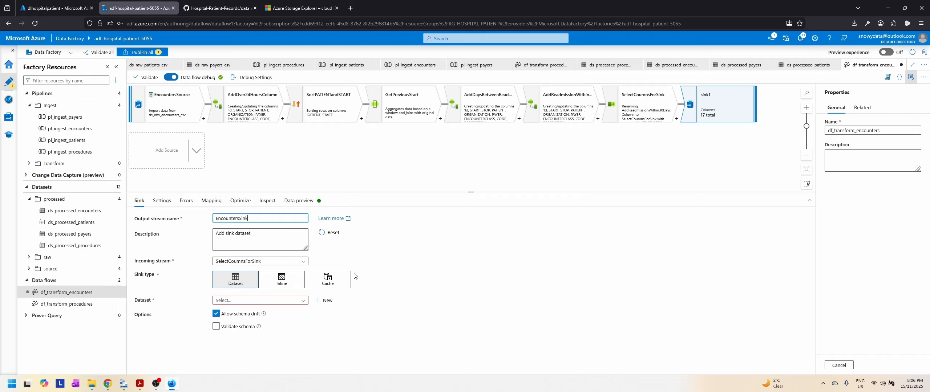
Step: Choose ds_processed_encounters as the dataset of EncountersSink
{"action": "left_click", "coordinate": [303, 300]}
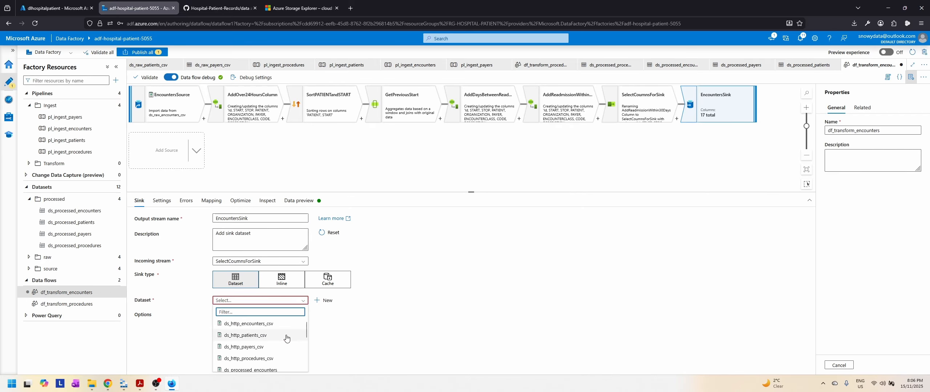
{"action": "scroll", "coordinate": [287, 338], "scroll_direction": "down", "scroll_amount": 3}
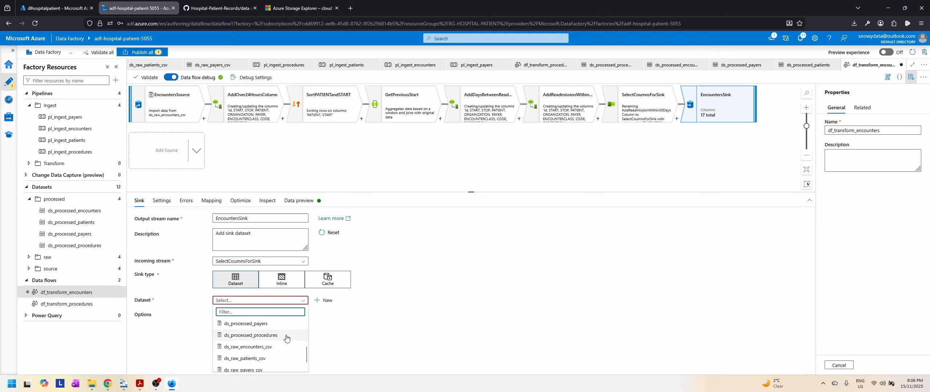
{"action": "scroll", "coordinate": [287, 338], "scroll_direction": "up", "scroll_amount": 2}
{"action": "left_click", "coordinate": [256, 336]}
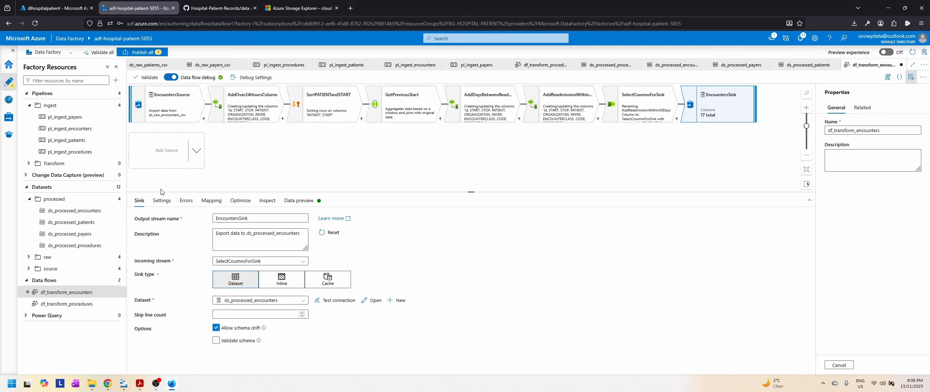
Step: Turn on clearing the folder in the EncountersSink settings and review its error handling, column mapping and output schema
{"action": "left_click", "coordinate": [162, 200]}
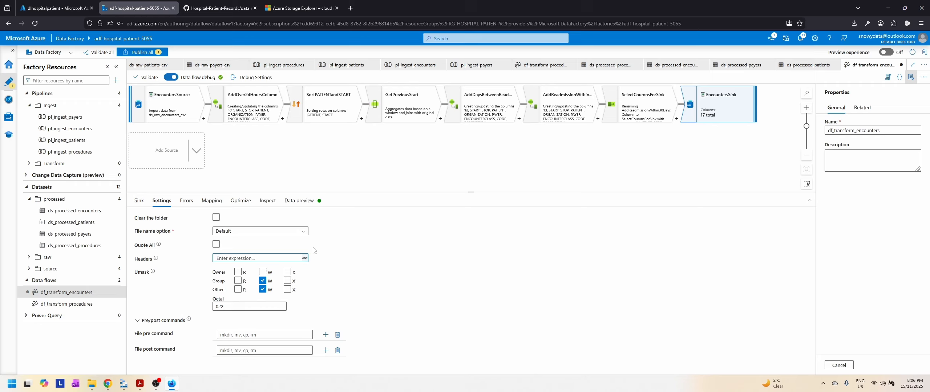
{"action": "left_click", "coordinate": [216, 218]}
{"action": "left_click", "coordinate": [186, 201]}
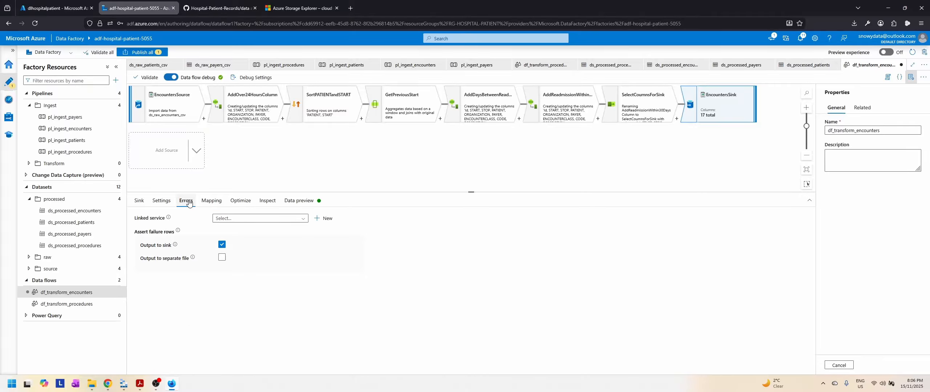
{"action": "left_click", "coordinate": [211, 202]}
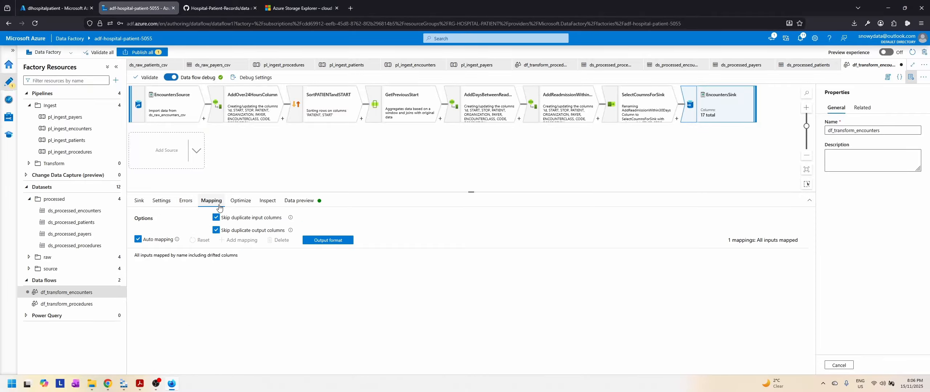
{"action": "left_click", "coordinate": [240, 204]}
{"action": "left_click", "coordinate": [267, 202]}
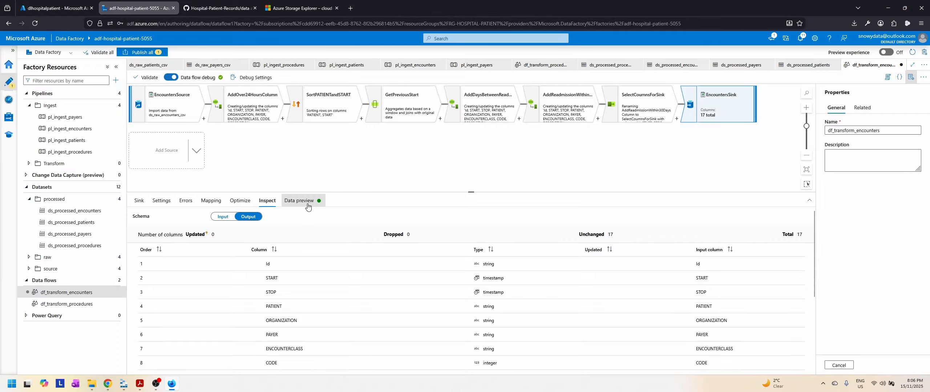
Step: Load a fresh data preview of EncountersSink and look through its rows and columns
{"action": "left_click", "coordinate": [298, 202]}
{"action": "left_click", "coordinate": [162, 230]}
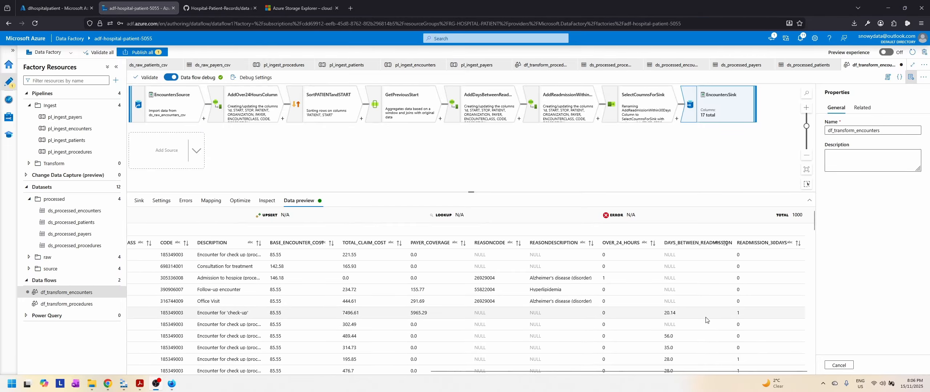
{"action": "scroll", "coordinate": [706, 321], "scroll_direction": "down", "scroll_amount": 5}
{"action": "scroll", "coordinate": [705, 320], "scroll_direction": "up", "scroll_amount": 5}
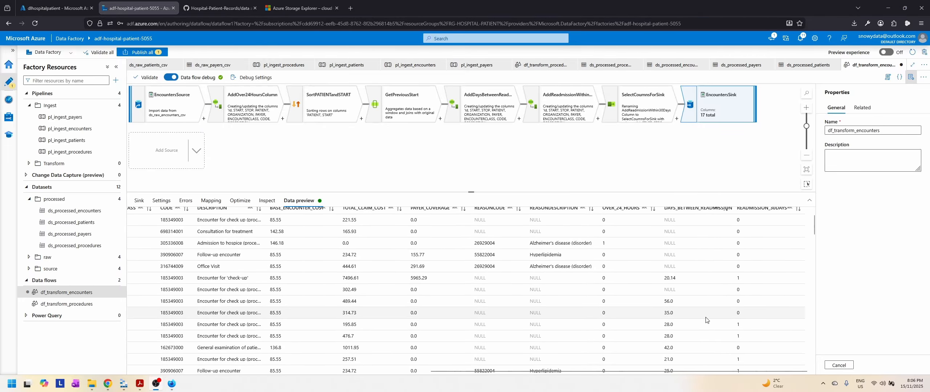
{"action": "left_click_drag", "start_coordinate": [661, 372], "coordinate": [321, 371]}
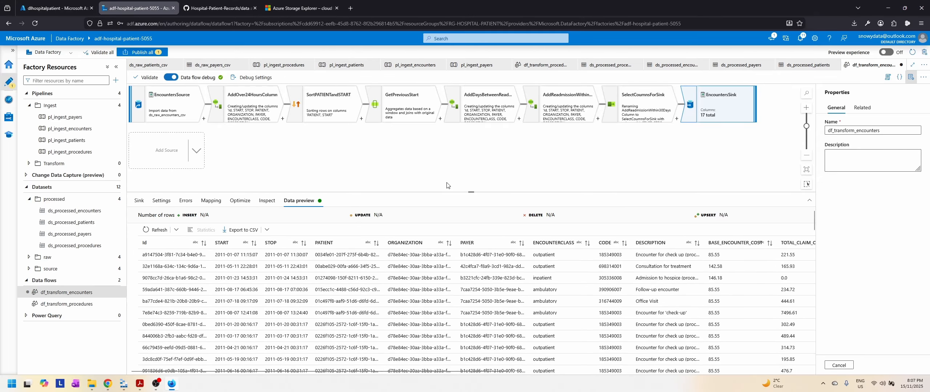
Step: Publish the pending changes to the df_transform_encounters data flow
{"action": "left_click", "coordinate": [144, 52]}
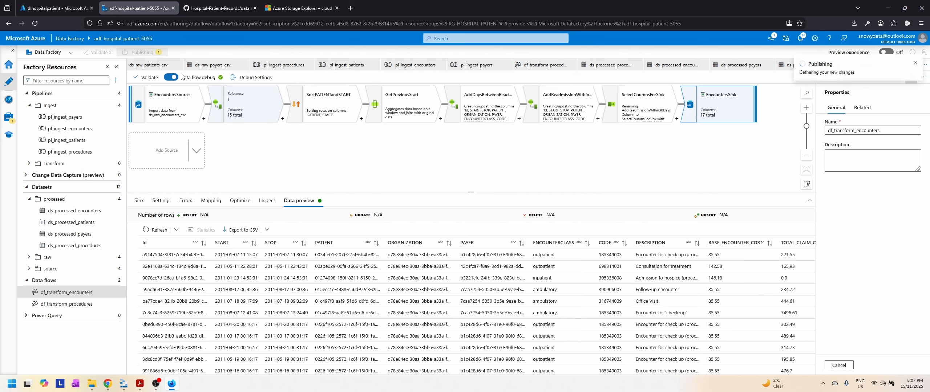
{"action": "left_click", "coordinate": [728, 366]}
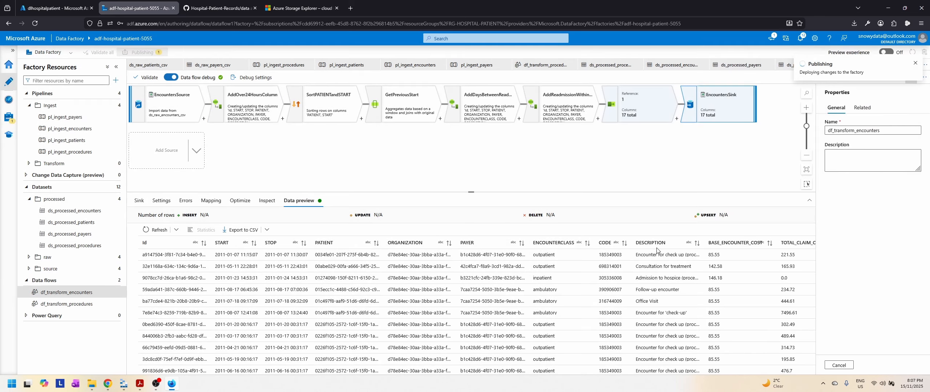
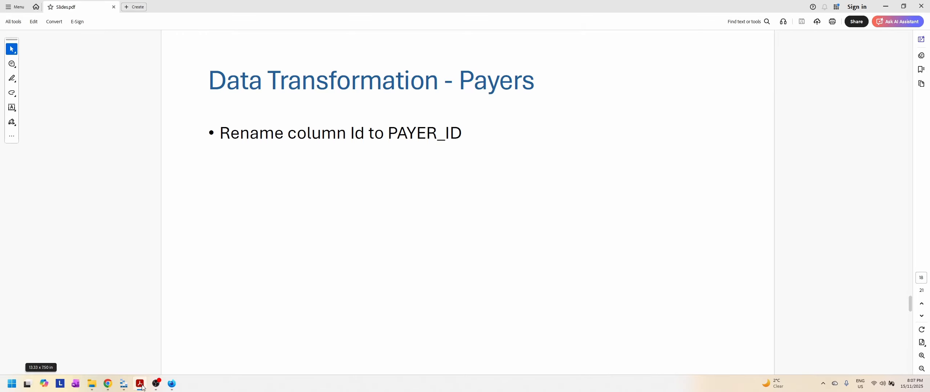
Step: Switch to Azure Data Factory and create a new data flow named df_transform_payers
{"action": "left_click", "coordinate": [141, 386]}
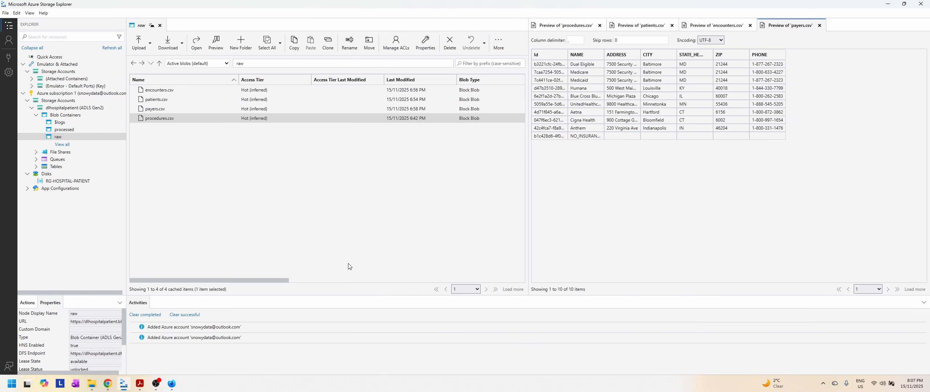
{"action": "left_click", "coordinate": [173, 385]}
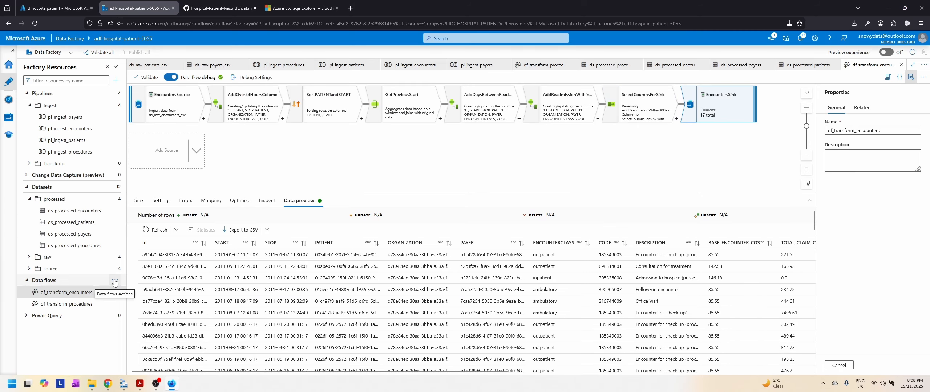
{"action": "left_click", "coordinate": [116, 282]}
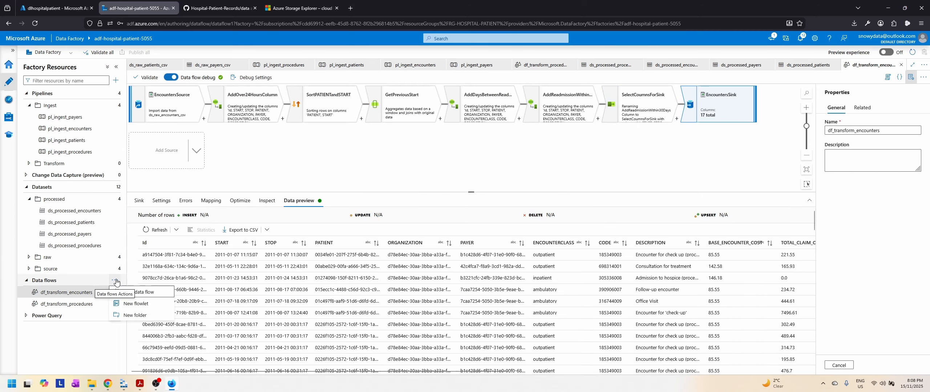
{"action": "left_click", "coordinate": [142, 292]}
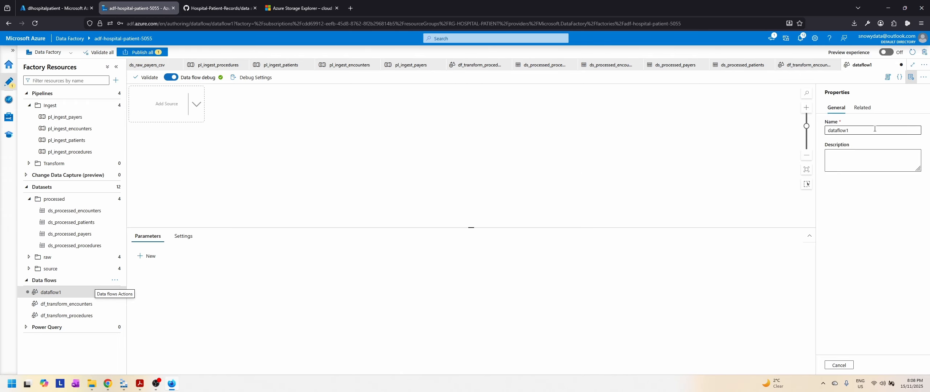
{"action": "type", "text": "df"}
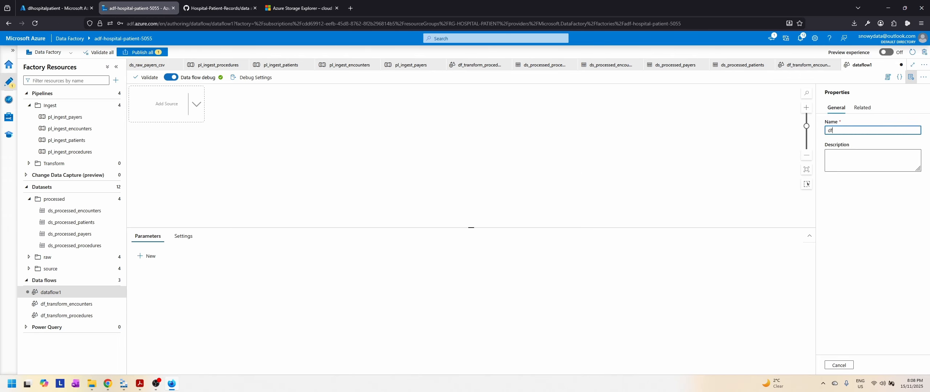
{"action": "type", "text": "_transform_payers"}
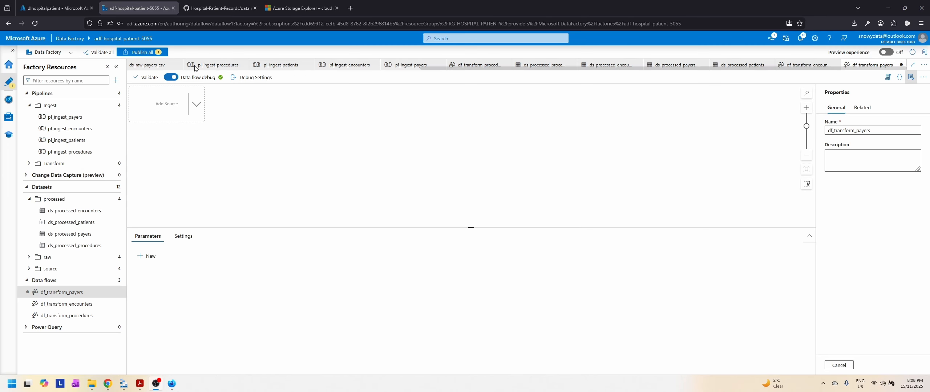
Step: Add a source to the data flow and name its output stream PayersSource
{"action": "left_click", "coordinate": [166, 104]}
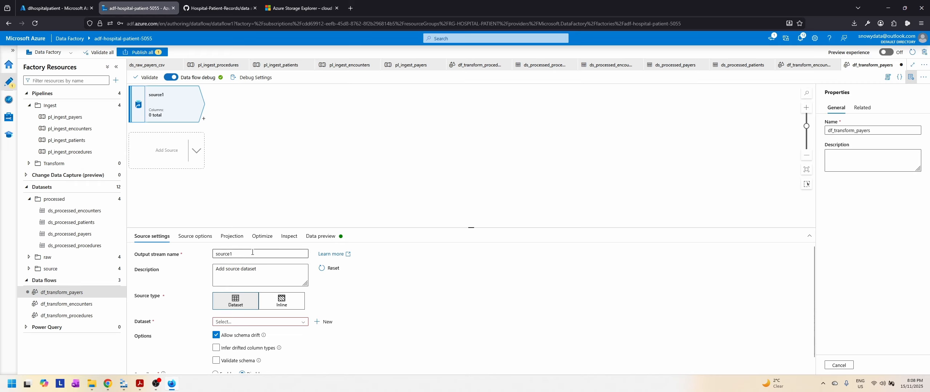
{"action": "left_click_drag", "start_coordinate": [237, 254], "coordinate": [210, 250]}
{"action": "type", "text": "PayersSou"}
Step: Set the source's dataset to ds_raw_payers_csv
{"action": "left_click", "coordinate": [280, 322]}
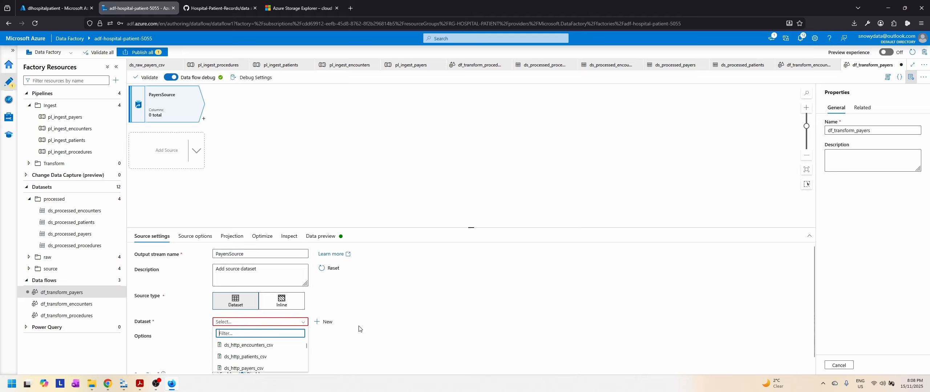
{"action": "scroll", "coordinate": [359, 329], "scroll_direction": "down", "scroll_amount": 1}
{"action": "scroll", "coordinate": [273, 347], "scroll_direction": "down", "scroll_amount": 1}
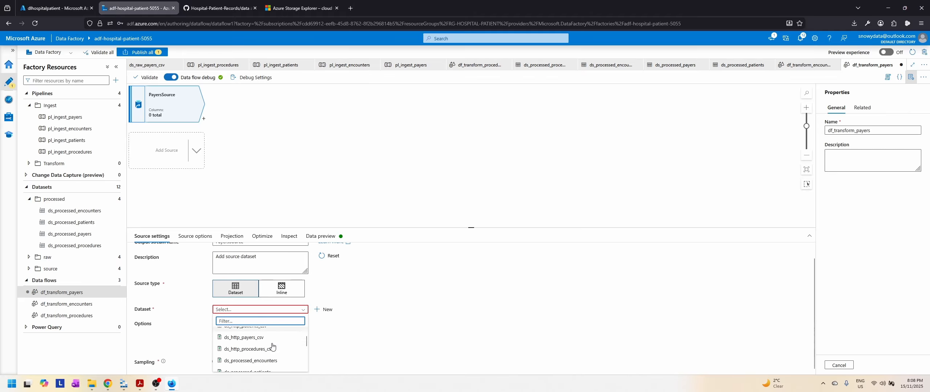
{"action": "scroll", "coordinate": [273, 347], "scroll_direction": "down", "scroll_amount": 2}
{"action": "scroll", "coordinate": [270, 348], "scroll_direction": "down", "scroll_amount": 2}
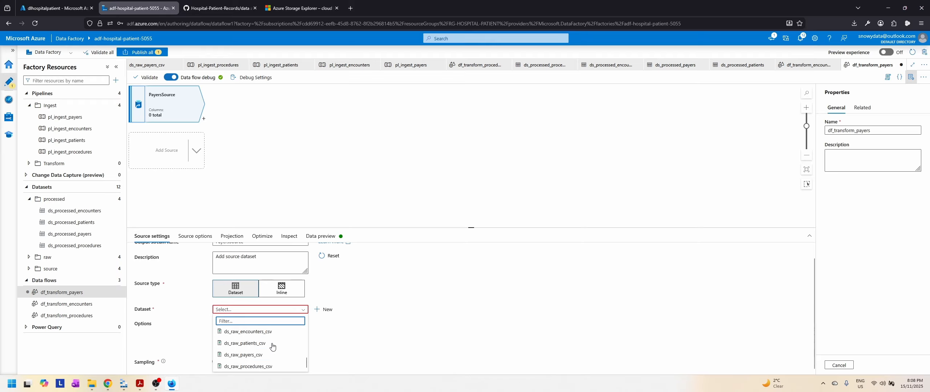
{"action": "left_click", "coordinate": [253, 356]}
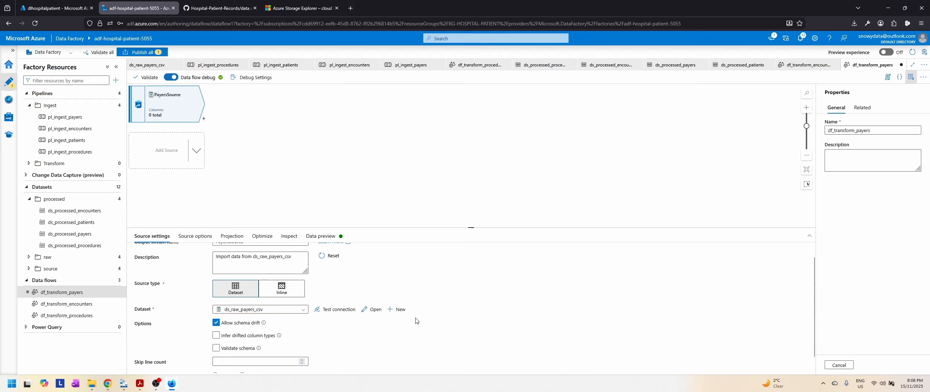
Step: Review the PayersSource settings and source options, and import its projection
{"action": "scroll", "coordinate": [473, 317], "scroll_direction": "down", "scroll_amount": 1}
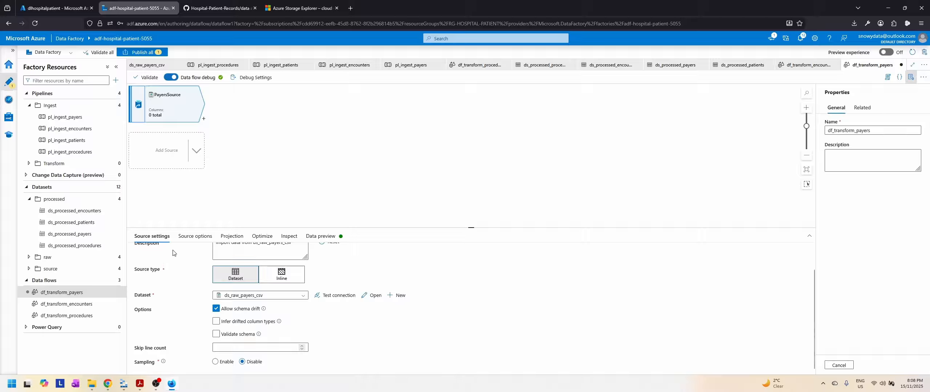
{"action": "left_click", "coordinate": [195, 236]}
{"action": "scroll", "coordinate": [472, 303], "scroll_direction": "down", "scroll_amount": 2}
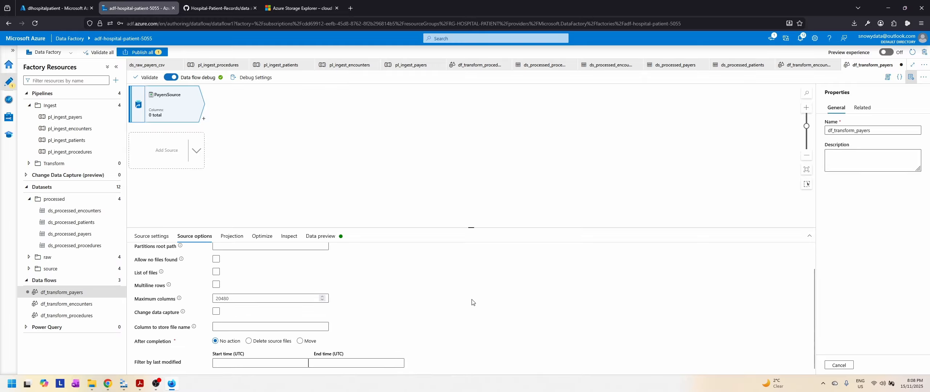
{"action": "scroll", "coordinate": [472, 302], "scroll_direction": "up", "scroll_amount": 2}
{"action": "left_click", "coordinate": [231, 236]}
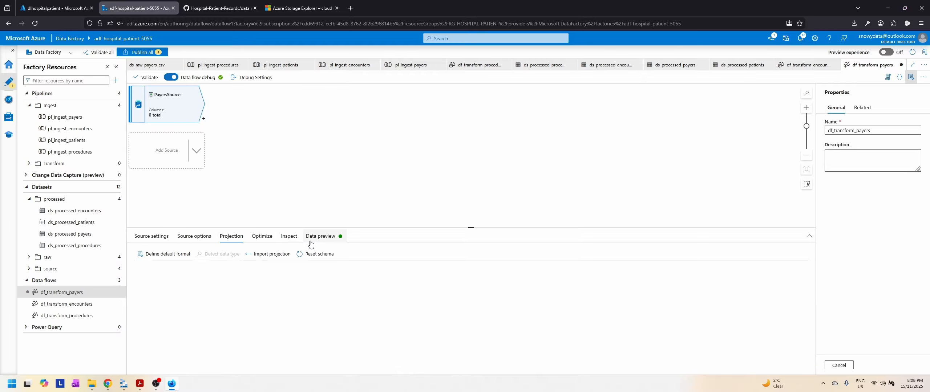
{"action": "left_click", "coordinate": [152, 236]}
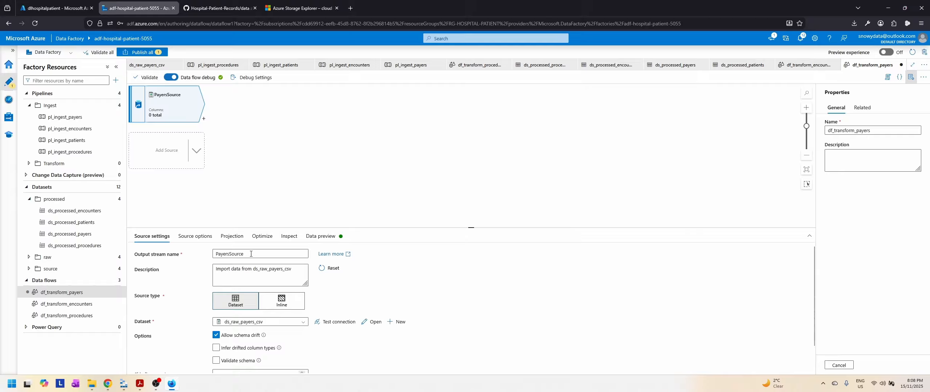
{"action": "left_click", "coordinate": [232, 236]}
{"action": "left_click", "coordinate": [273, 255]}
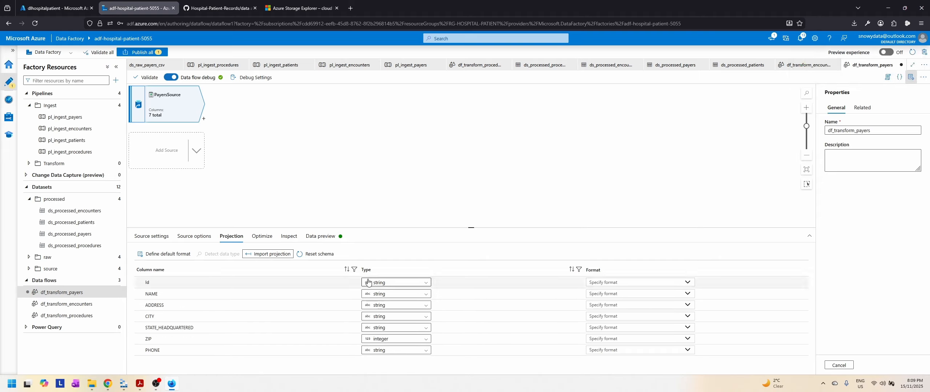
Step: Check the partitioning and column schema of PayersSource, and refresh its data preview
{"action": "left_click", "coordinate": [262, 236]}
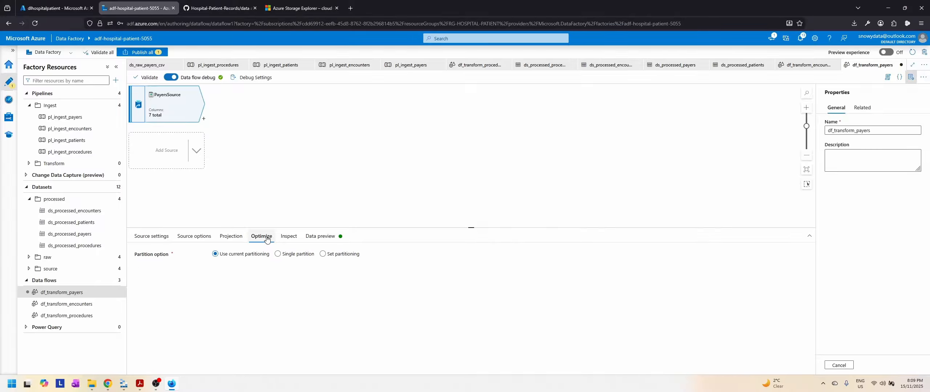
{"action": "left_click", "coordinate": [289, 237]}
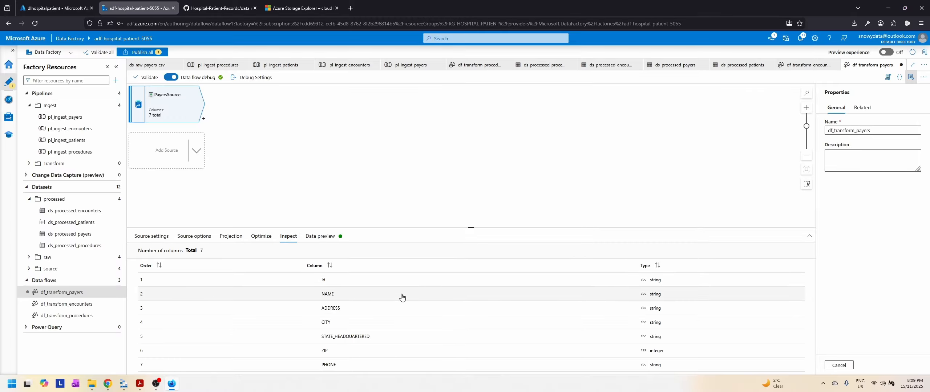
{"action": "left_click", "coordinate": [320, 236]}
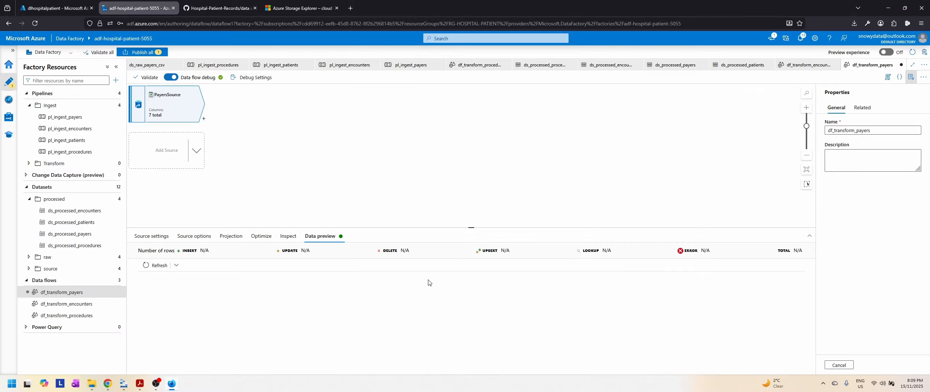
{"action": "left_click", "coordinate": [155, 269]}
Step: Compare the payers.csv preview in Azure Storage Explorer with the PayersSource data preview in Azure Data Factory
{"action": "left_click", "coordinate": [125, 387]}
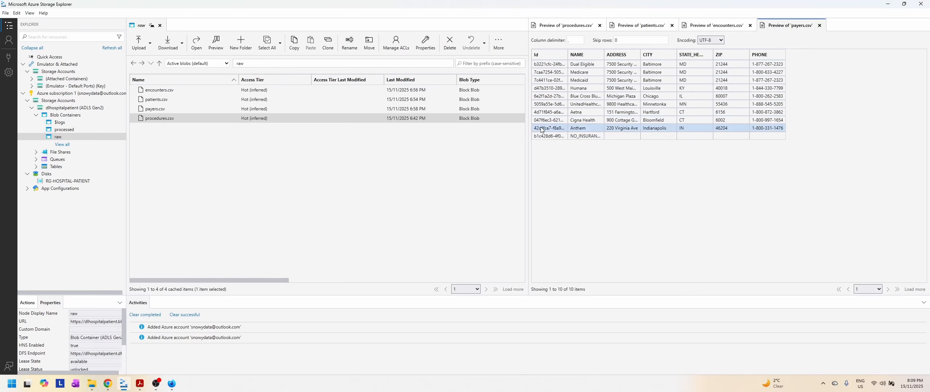
{"action": "left_click", "coordinate": [121, 388]}
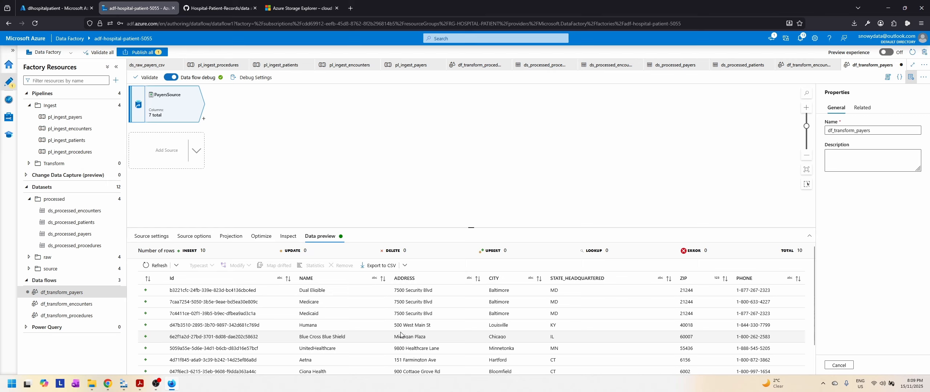
{"action": "scroll", "coordinate": [401, 334], "scroll_direction": "down", "scroll_amount": 1}
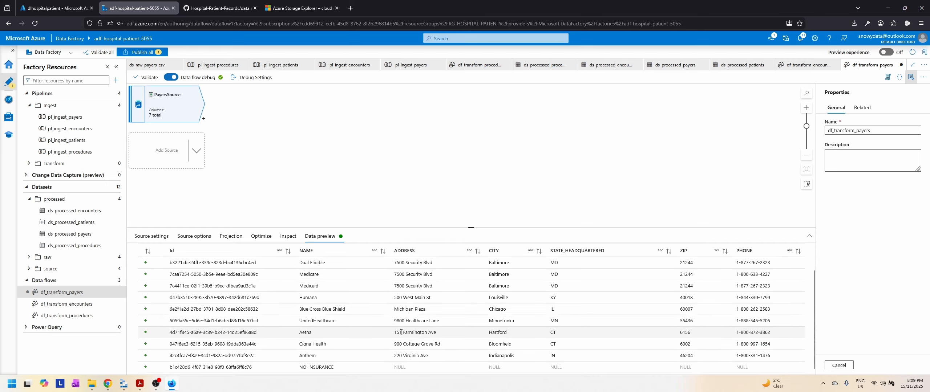
{"action": "scroll", "coordinate": [401, 332], "scroll_direction": "up", "scroll_amount": 1}
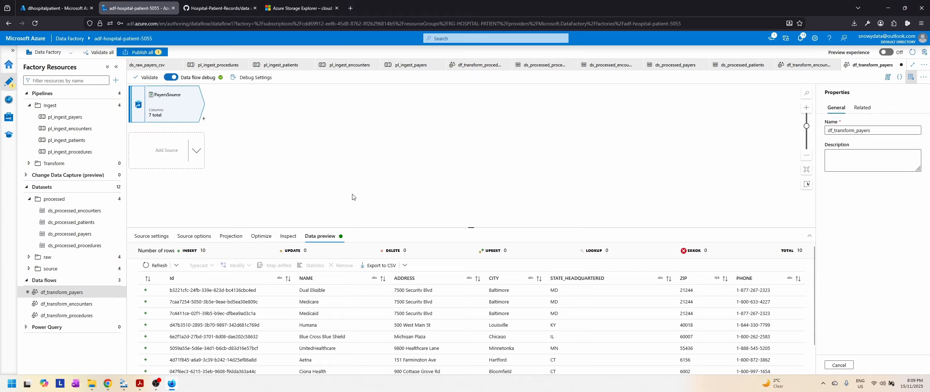
Step: Add a Select transformation after PayersSource and name its output stream RenameIdColumn
{"action": "left_click", "coordinate": [204, 119]}
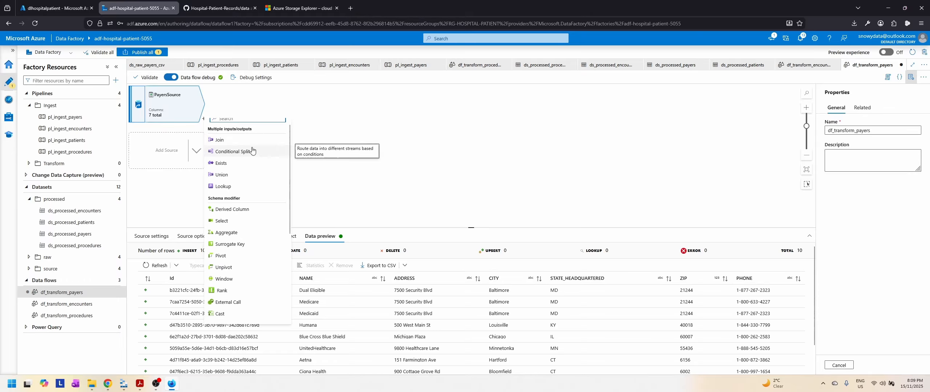
{"action": "left_click", "coordinate": [222, 222]}
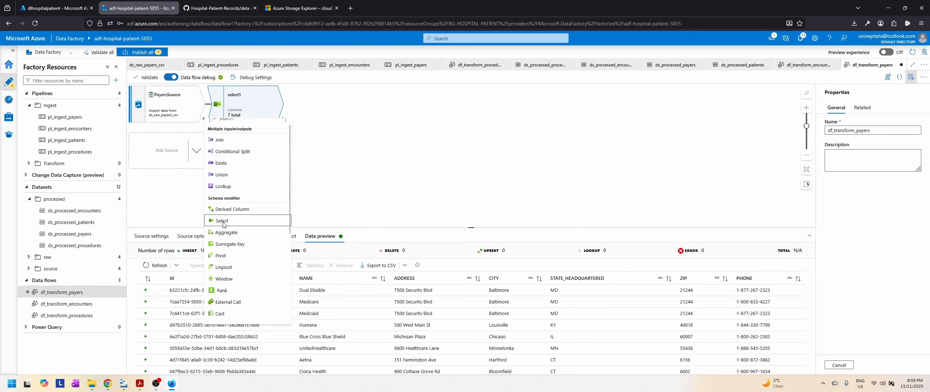
{"action": "double_click", "coordinate": [264, 256]}
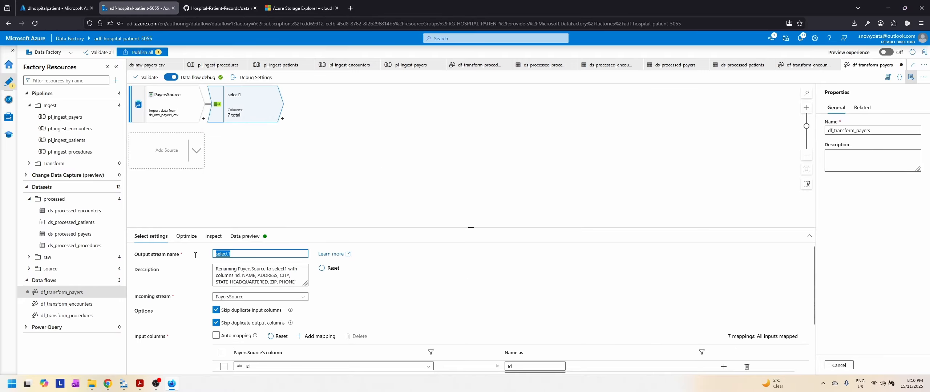
{"action": "type", "text": "RenameIdColumn"}
Step: Rename the Id column to PAYER_ID in the Select transformation's column mapping
{"action": "scroll", "coordinate": [419, 285], "scroll_direction": "down", "scroll_amount": 2}
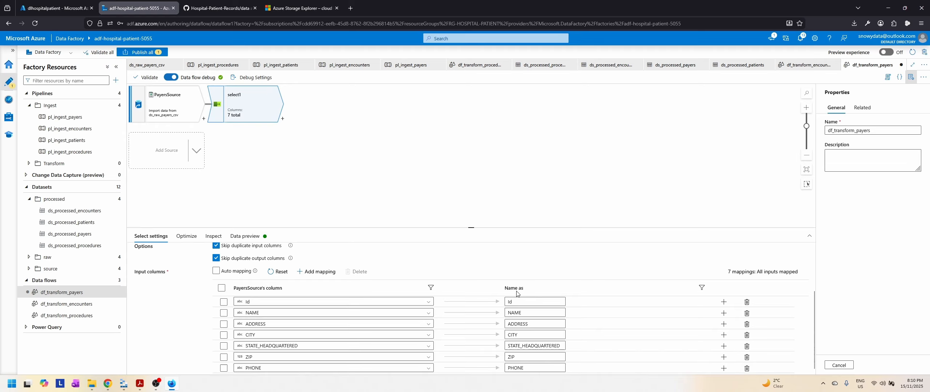
{"action": "left_click", "coordinate": [509, 302]}
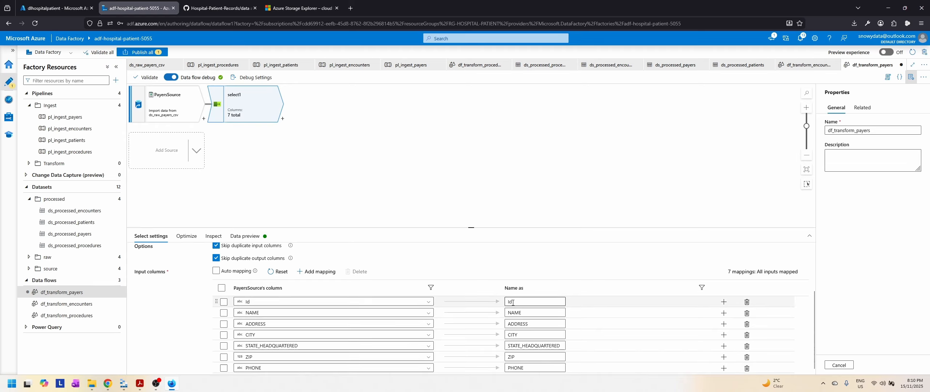
{"action": "left_click", "coordinate": [522, 301]}
{"action": "key", "text": "BackSpace"}
{"action": "key", "text": "BackSpace"}
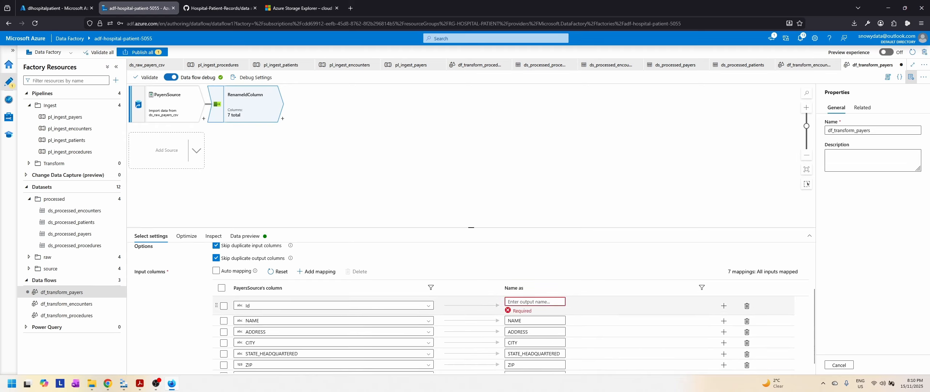
{"action": "type", "text": "PAYER"}
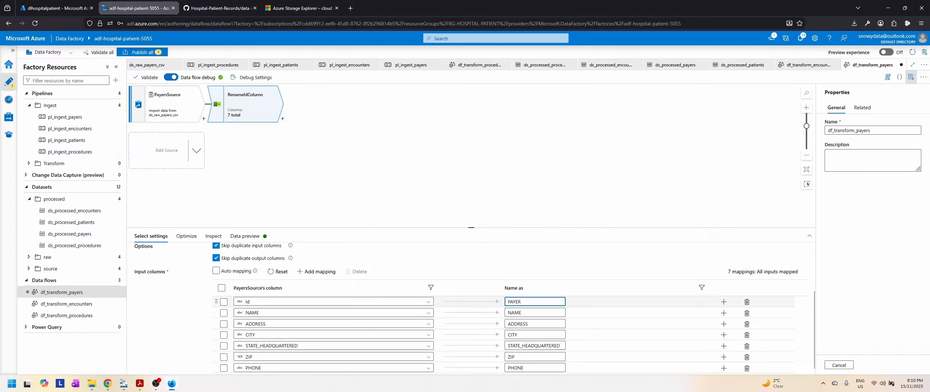
{"action": "type", "text": "_ID"}
Step: Inspect the output schema of RenameIdColumn and refresh its data preview to check the renamed column
{"action": "left_click", "coordinate": [192, 237]}
{"action": "left_click", "coordinate": [213, 236]}
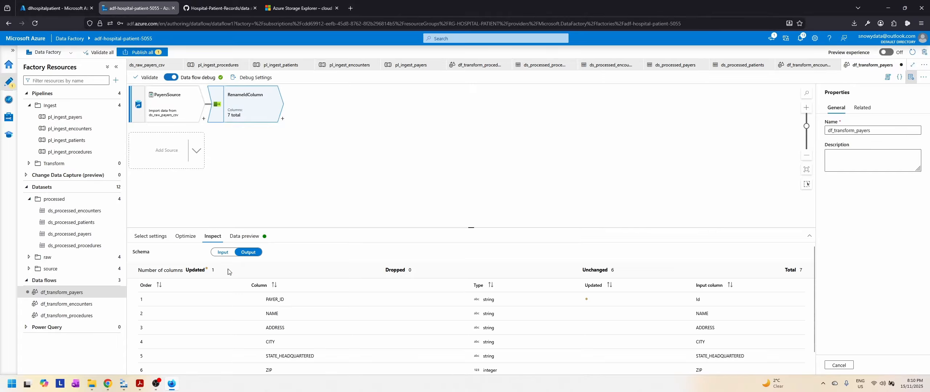
{"action": "scroll", "coordinate": [438, 285], "scroll_direction": "down", "scroll_amount": 1}
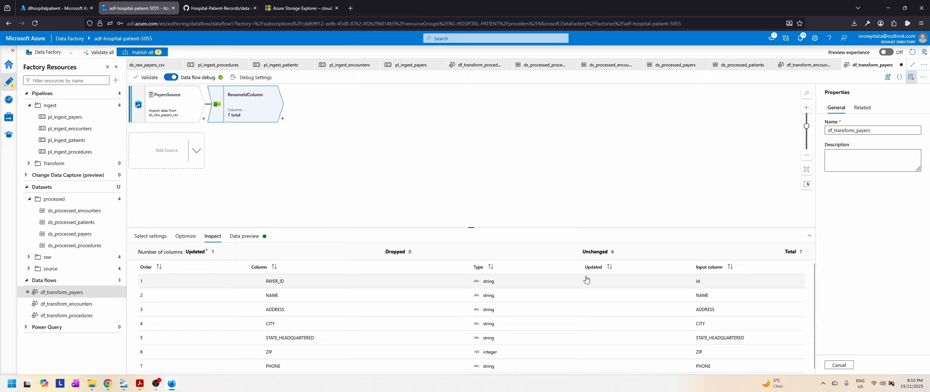
{"action": "left_click", "coordinate": [250, 237]}
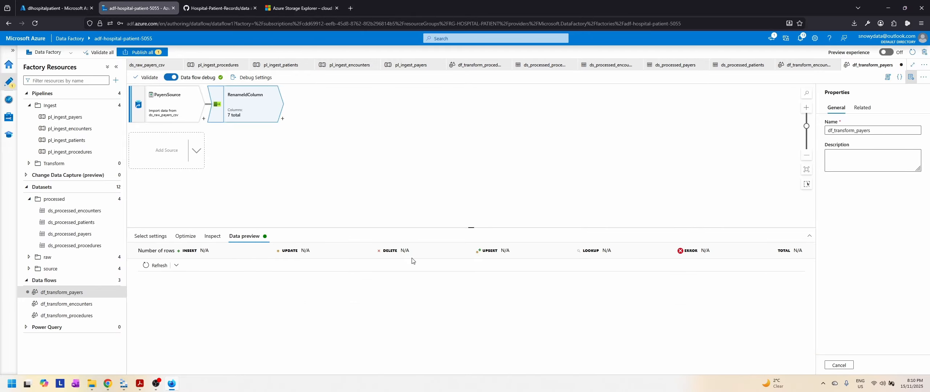
{"action": "left_click", "coordinate": [157, 265]}
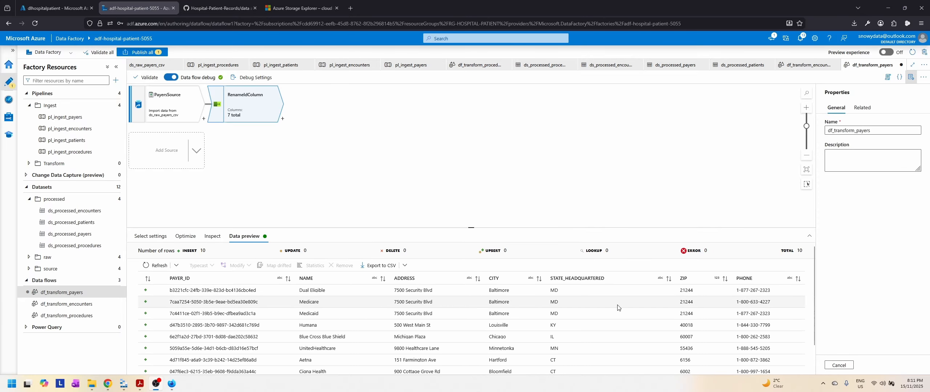
Step: Add a sink after RenameIdColumn and name its output stream PayersSink
{"action": "scroll", "coordinate": [618, 308], "scroll_direction": "down", "scroll_amount": 2}
{"action": "scroll", "coordinate": [617, 308], "scroll_direction": "up", "scroll_amount": 2}
{"action": "left_click", "coordinate": [283, 119]}
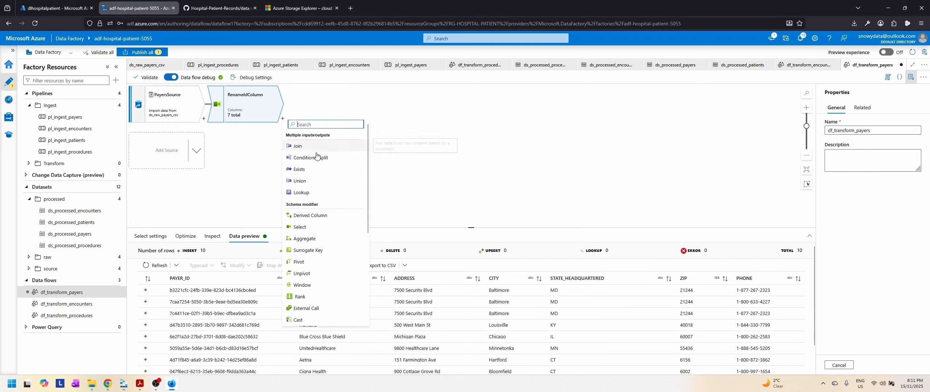
{"action": "type", "text": "sink"}
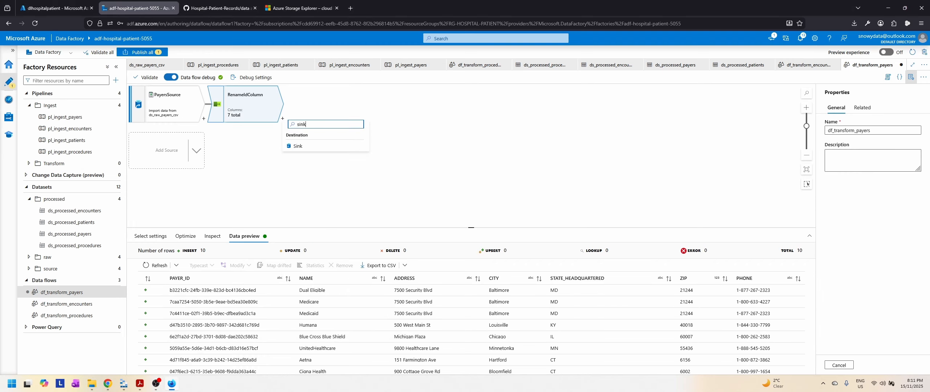
{"action": "left_click", "coordinate": [299, 146]}
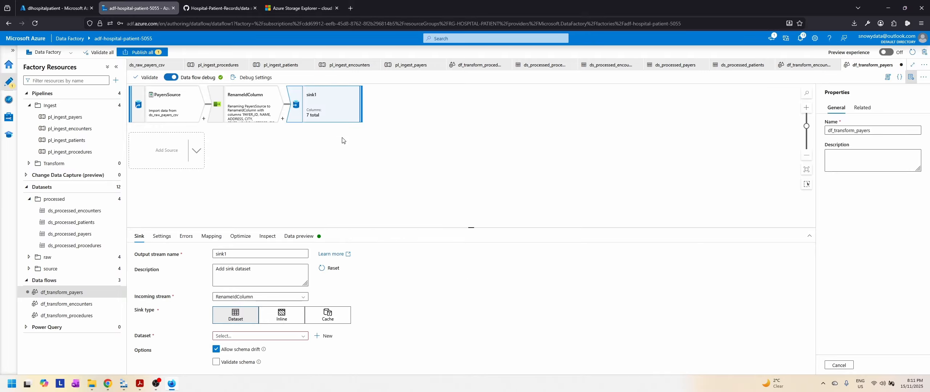
{"action": "double_click", "coordinate": [220, 253]}
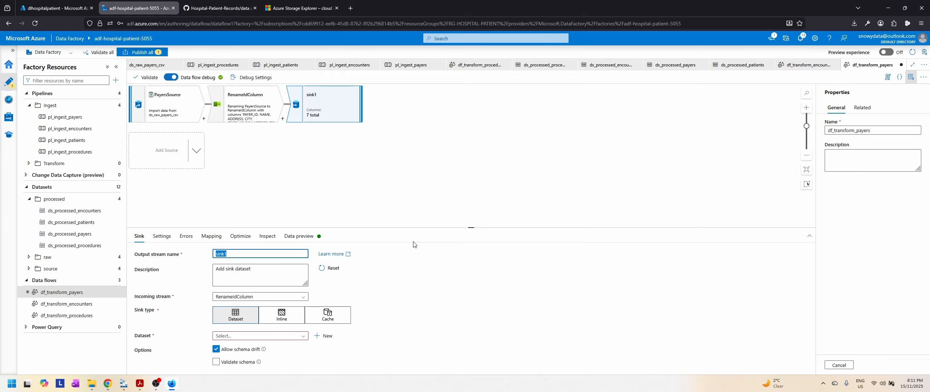
{"action": "type", "text": "PayersSink"}
Step: Assign the ds_processed_payers dataset to PayersSink and enable clearing the folder in the sink settings
{"action": "left_click", "coordinate": [298, 335]}
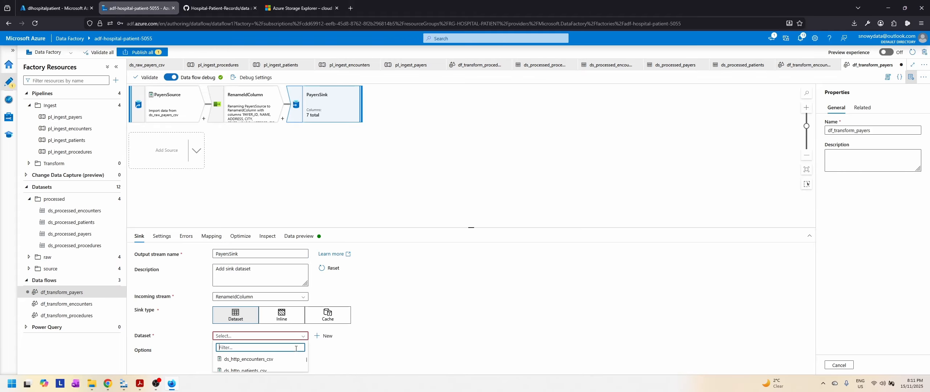
{"action": "scroll", "coordinate": [262, 362], "scroll_direction": "down", "scroll_amount": 3}
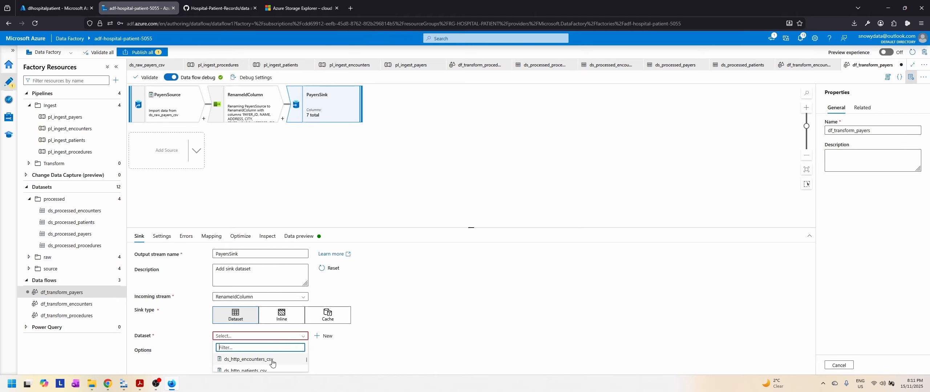
{"action": "left_click_drag", "start_coordinate": [472, 227], "coordinate": [471, 157]}
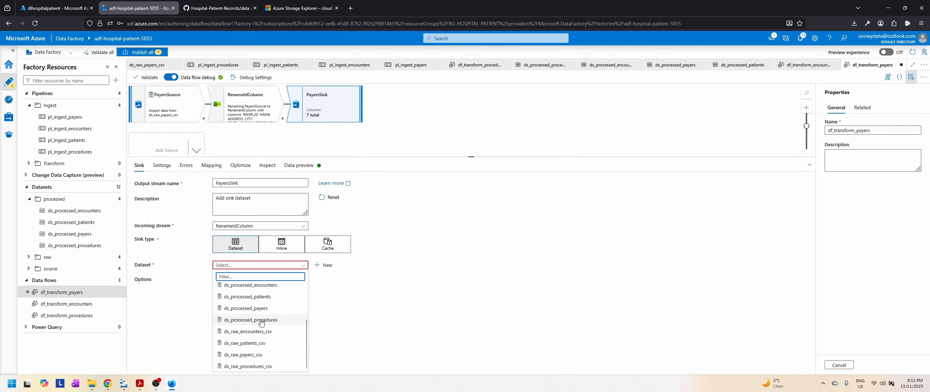
{"action": "left_click", "coordinate": [252, 309]}
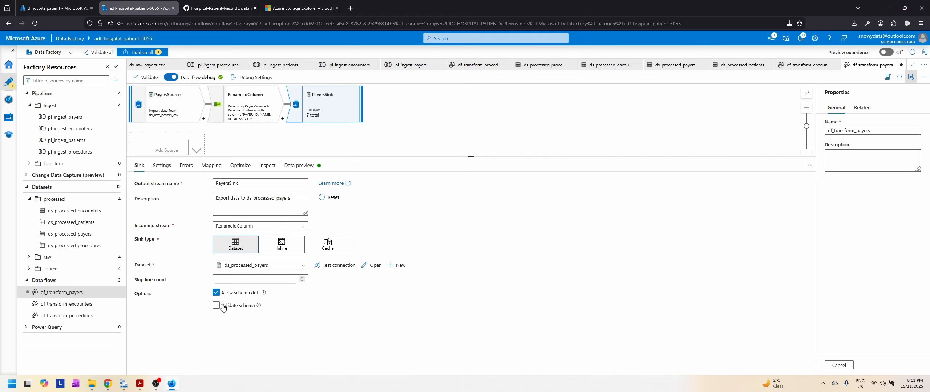
{"action": "left_click", "coordinate": [162, 168]}
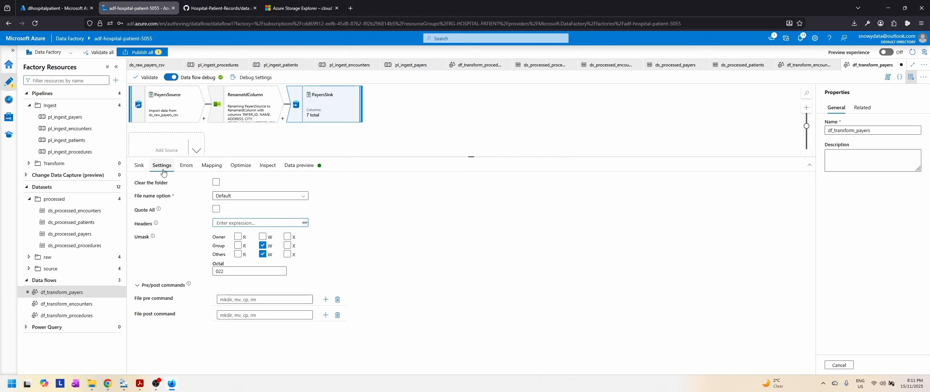
{"action": "left_click", "coordinate": [216, 182]}
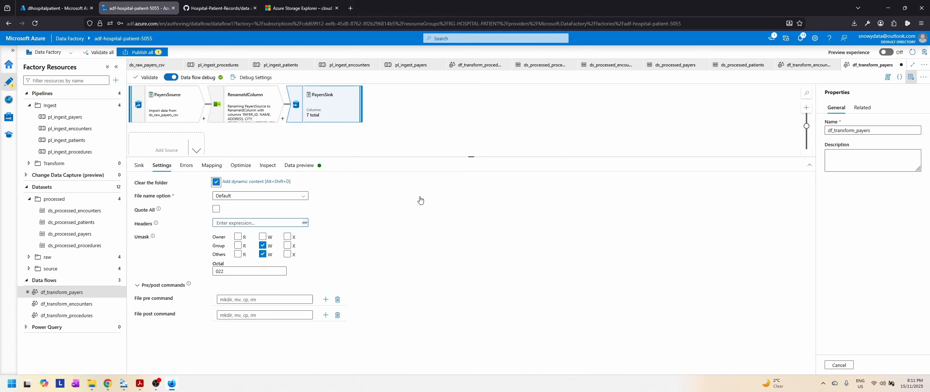
Step: Review PayersSink's mapping, output schema and data preview, and publish the df_transform_payers data flow
{"action": "left_click", "coordinate": [187, 166]}
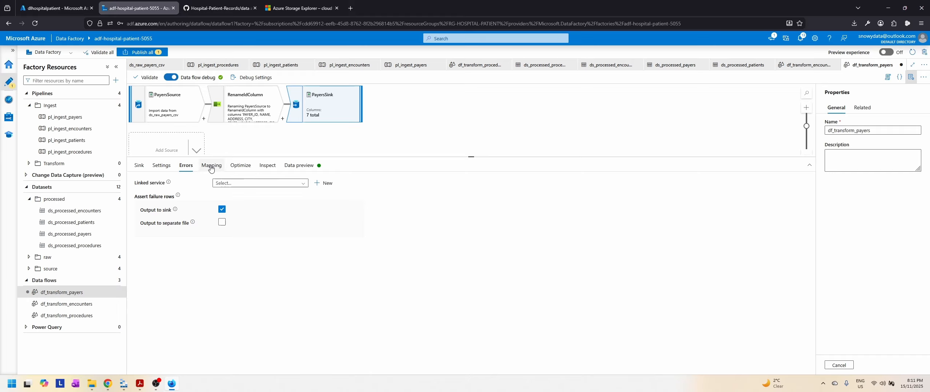
{"action": "left_click", "coordinate": [210, 167]}
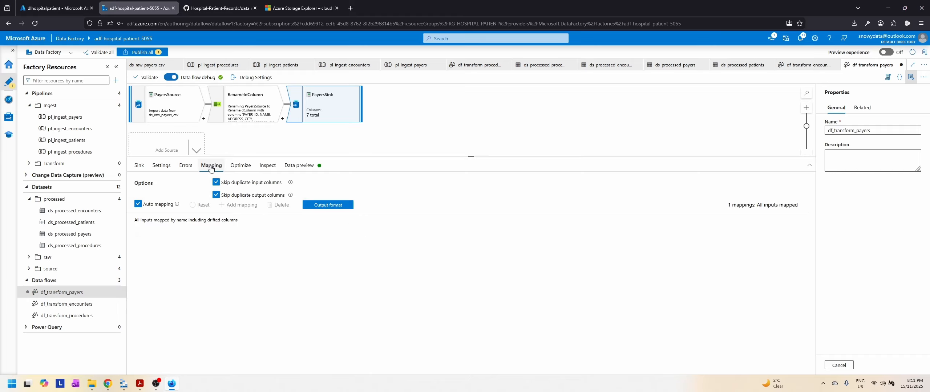
{"action": "left_click", "coordinate": [243, 169]}
{"action": "left_click", "coordinate": [268, 169]}
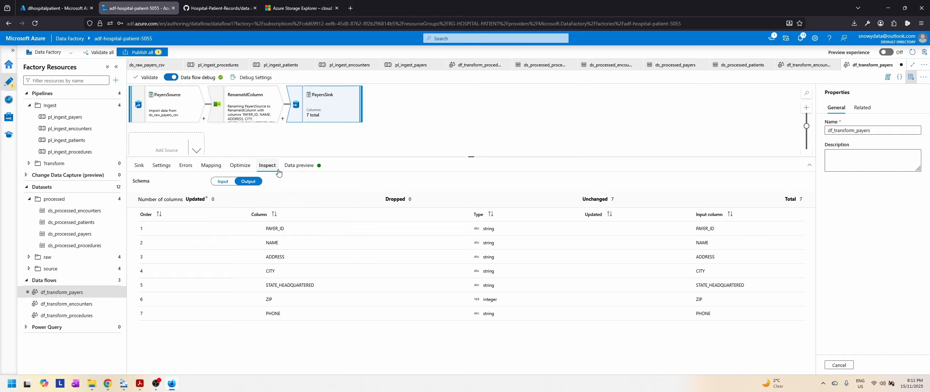
{"action": "left_click", "coordinate": [299, 168]}
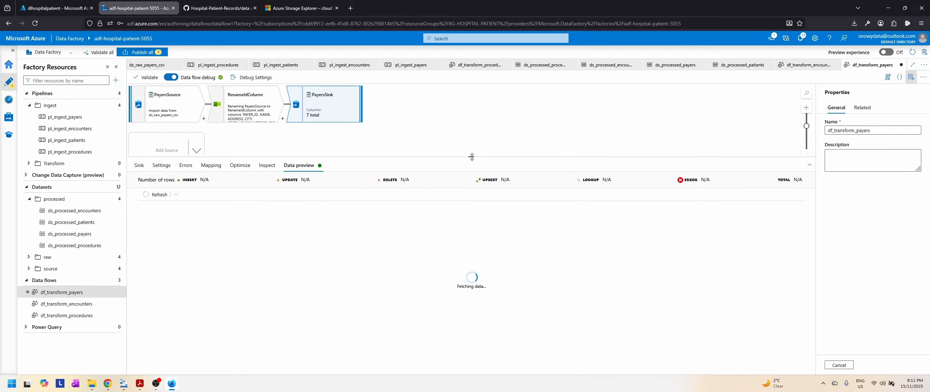
{"action": "left_click_drag", "start_coordinate": [471, 157], "coordinate": [472, 206]}
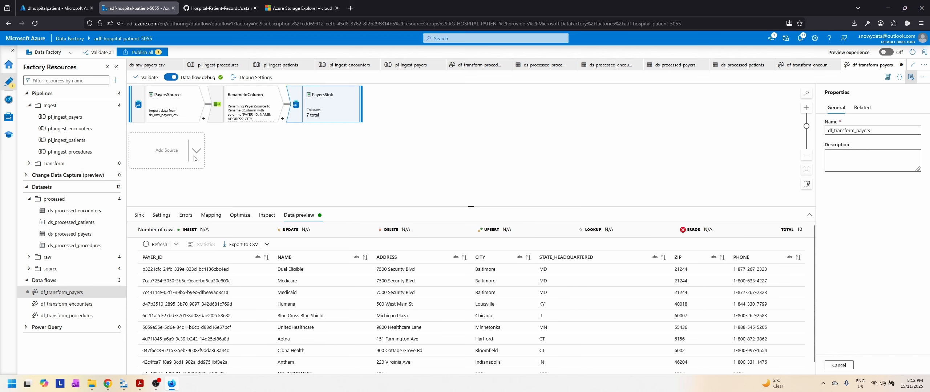
{"action": "left_click", "coordinate": [148, 53]}
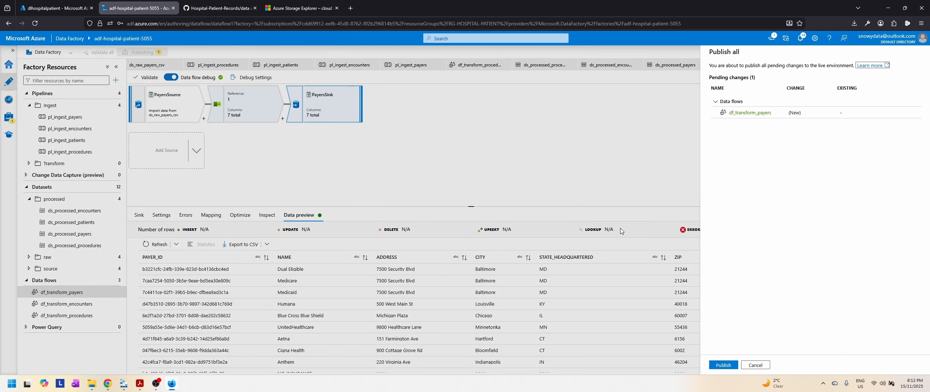
{"action": "left_click", "coordinate": [724, 365]}
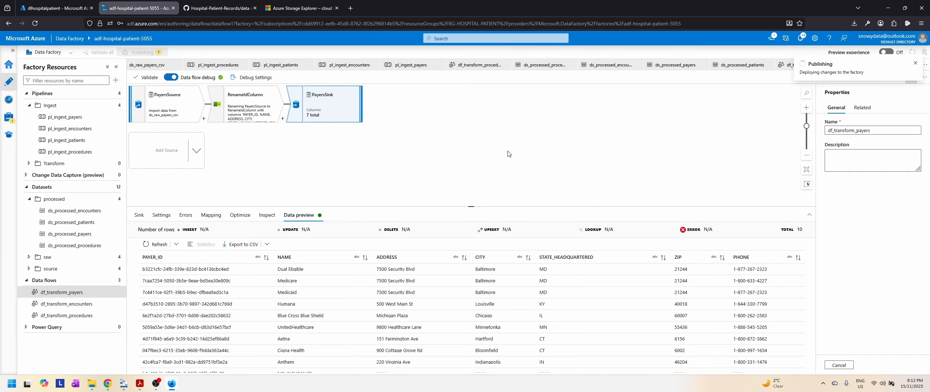
Step: Read the patients transformation requirements in Slides.pdf and examine the patients.csv columns through LAT and LON in Azure Storage Explorer
{"action": "left_click", "coordinate": [140, 383]}
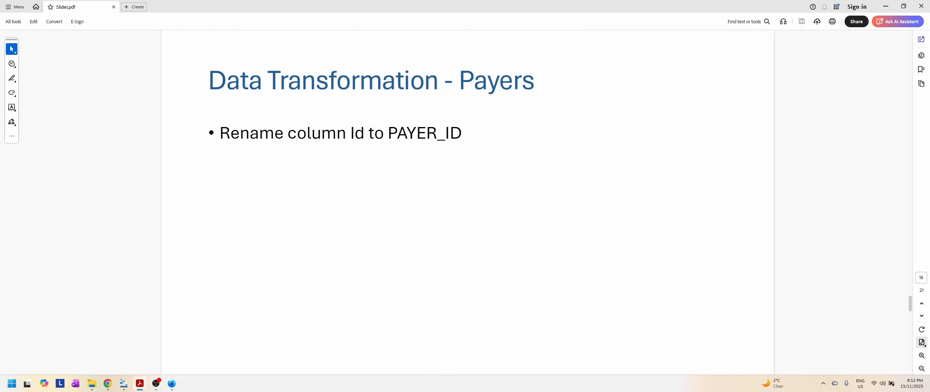
{"action": "left_click", "coordinate": [922, 317]}
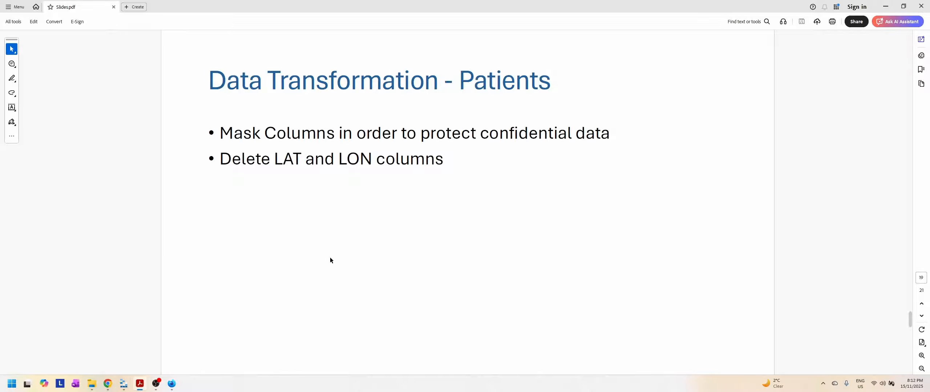
{"action": "left_click", "coordinate": [123, 384]}
{"action": "left_click", "coordinate": [173, 109]}
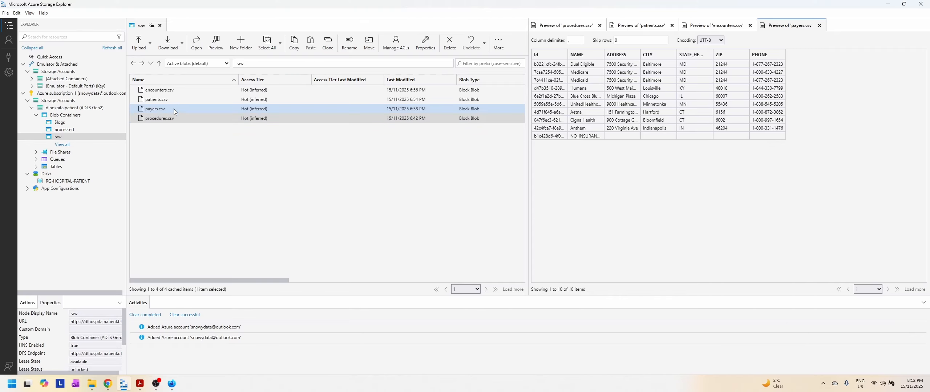
{"action": "left_click", "coordinate": [172, 100]}
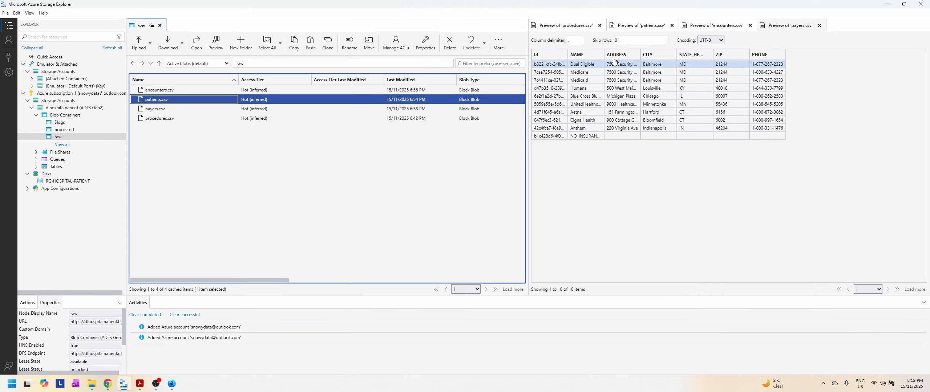
{"action": "left_click", "coordinate": [651, 24]}
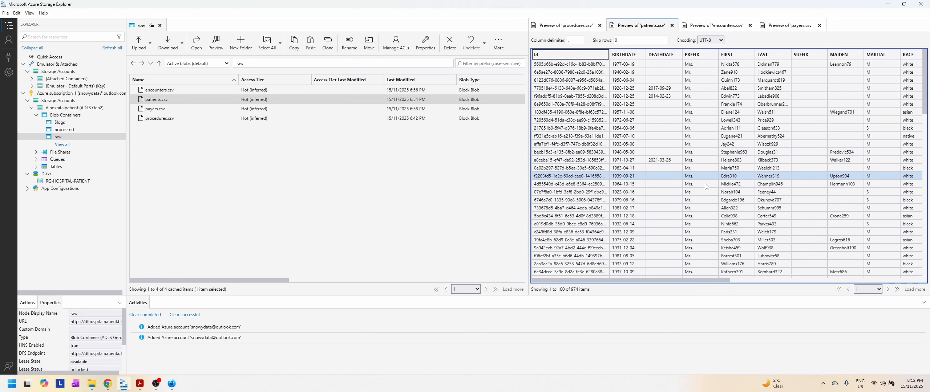
{"action": "left_click_drag", "start_coordinate": [694, 280], "coordinate": [876, 289]}
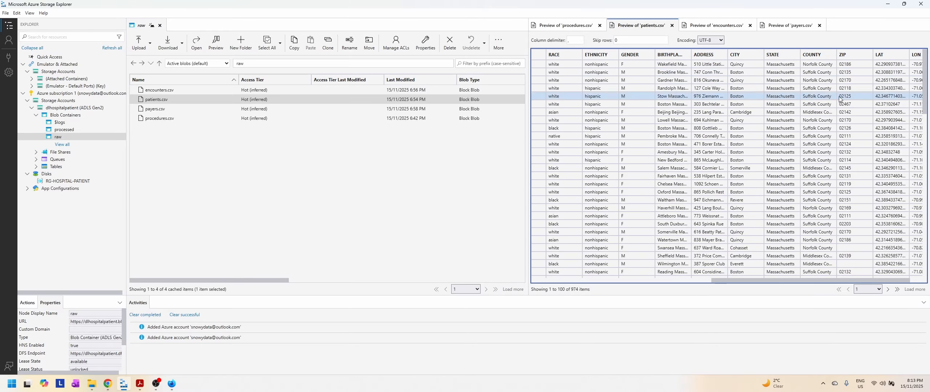
{"action": "left_click_drag", "start_coordinate": [769, 281], "coordinate": [794, 282]}
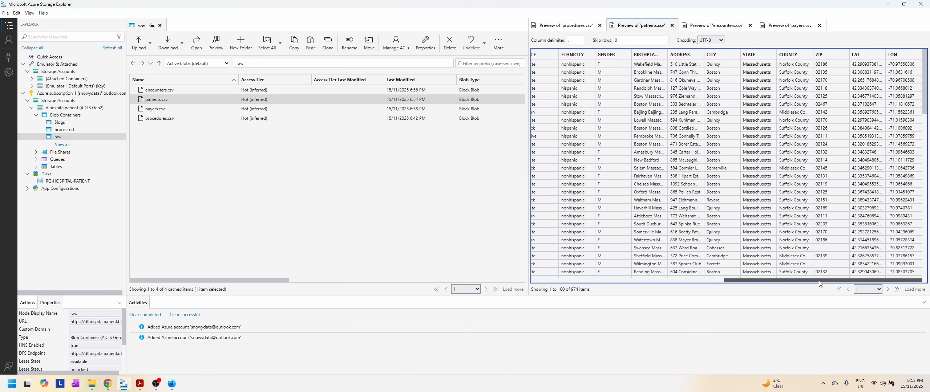
{"action": "left_click_drag", "start_coordinate": [785, 285], "coordinate": [609, 280]}
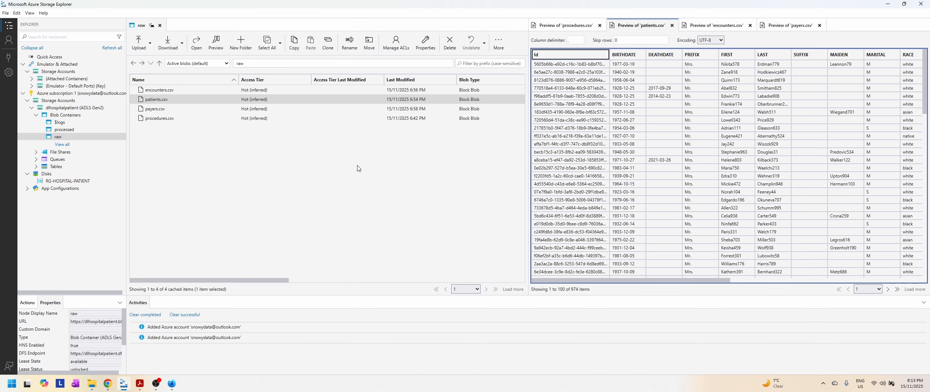
{"action": "left_click", "coordinate": [123, 388]}
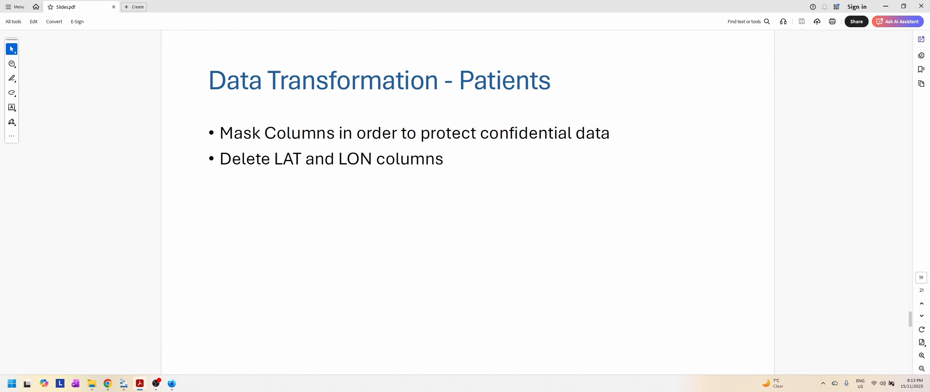
Step: Switch back to Azure Data Factory and create a new data flow named df_transform_patients
{"action": "key", "text": "alt+Tab"}
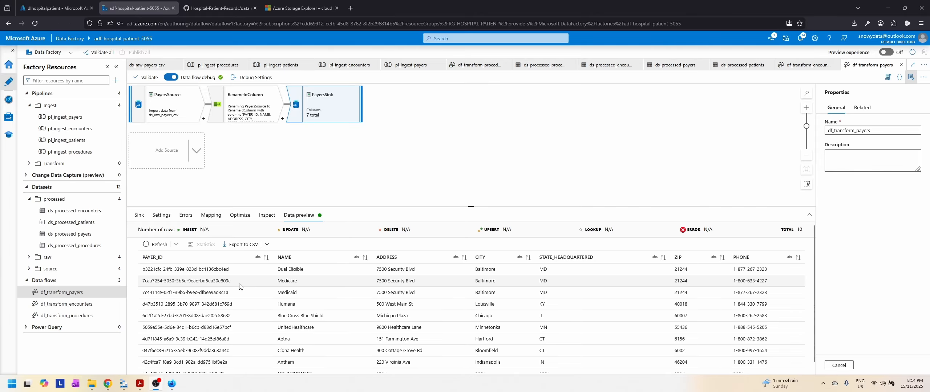
{"action": "left_click", "coordinate": [113, 282]}
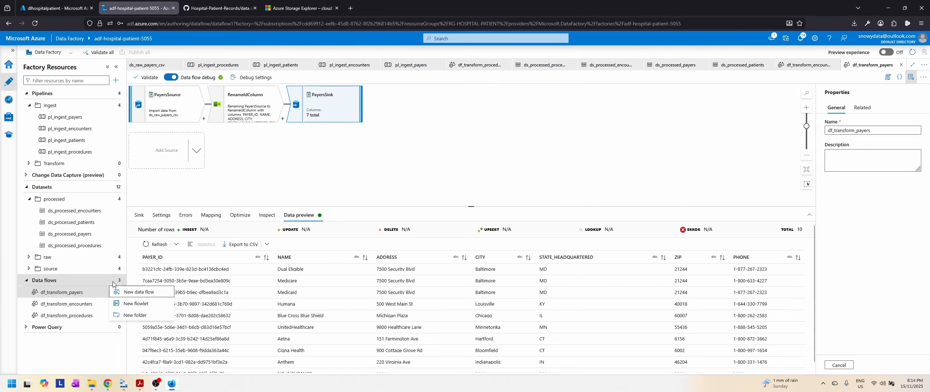
{"action": "left_click", "coordinate": [136, 292]}
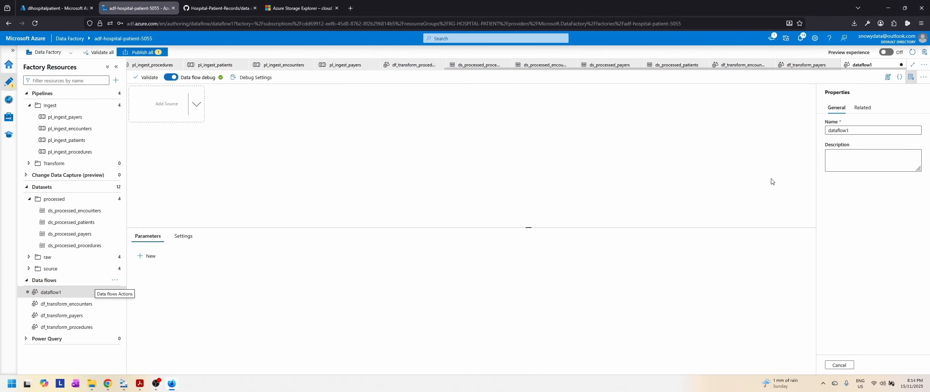
{"action": "double_click", "coordinate": [869, 129]}
{"action": "type", "text": "d"}
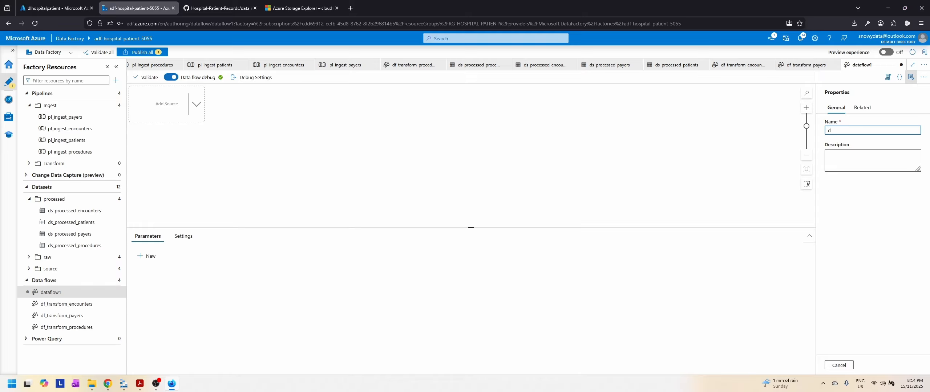
{"action": "type", "text": "f_transform_patients"}
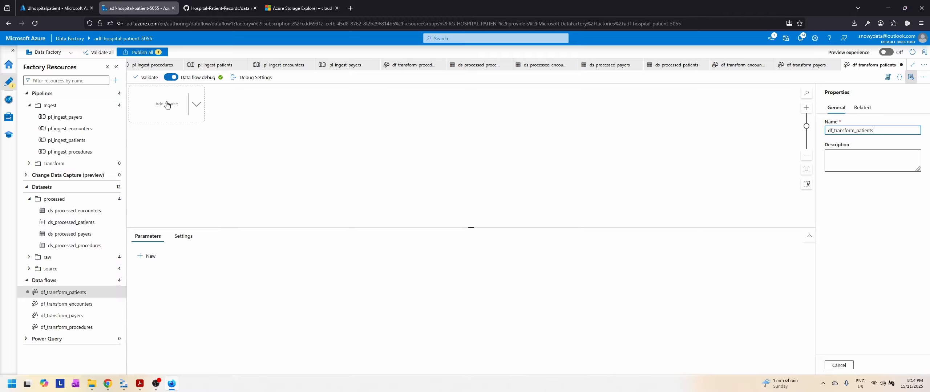
Step: Add a source to the df_transform_patients data flow and name its output stream PatientsSource
{"action": "left_click", "coordinate": [178, 98]}
{"action": "double_click", "coordinate": [275, 257]}
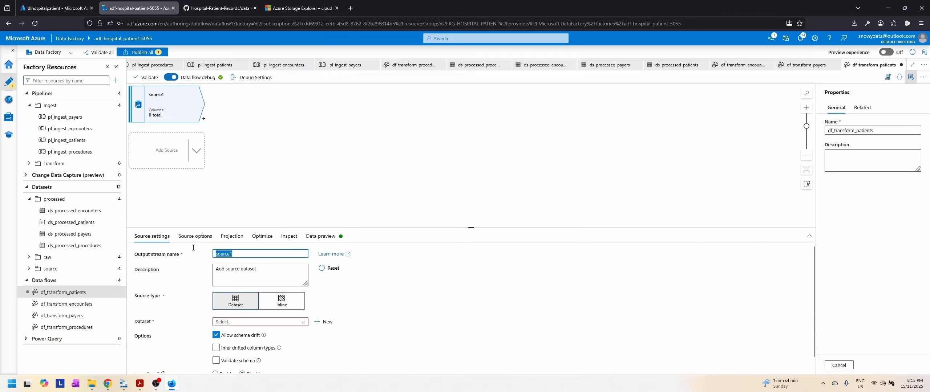
{"action": "type", "text": "PatientsS"}
Step: Set the dataset of PatientsSource to ds_raw_patients_csv
{"action": "left_click", "coordinate": [267, 323]}
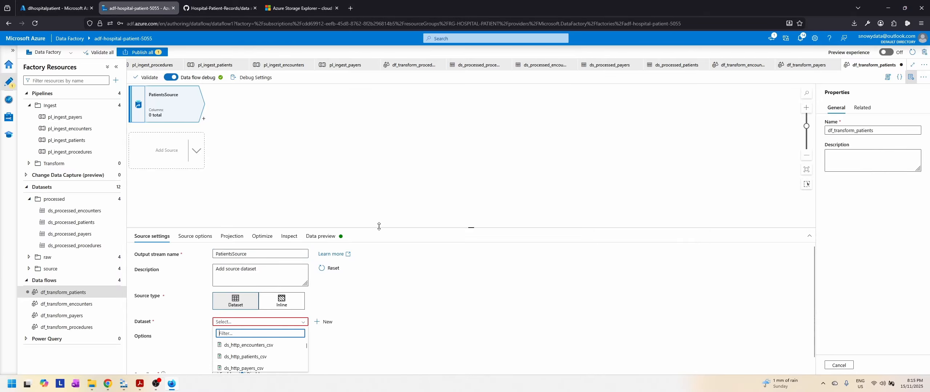
{"action": "left_click_drag", "start_coordinate": [470, 228], "coordinate": [471, 170]}
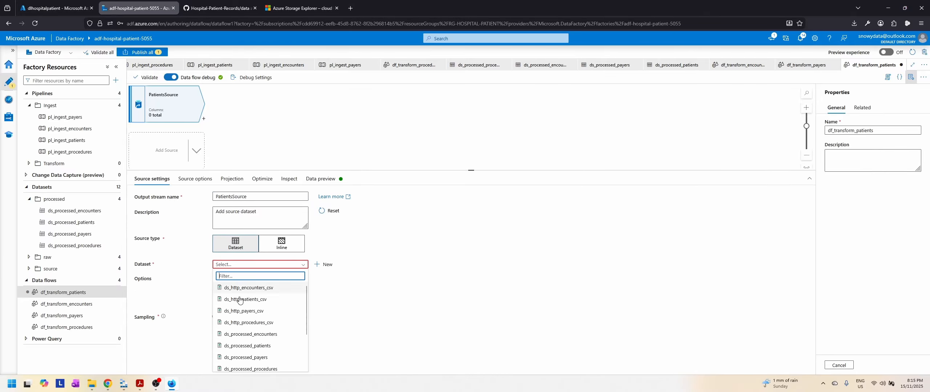
{"action": "scroll", "coordinate": [285, 329], "scroll_direction": "down", "scroll_amount": 2}
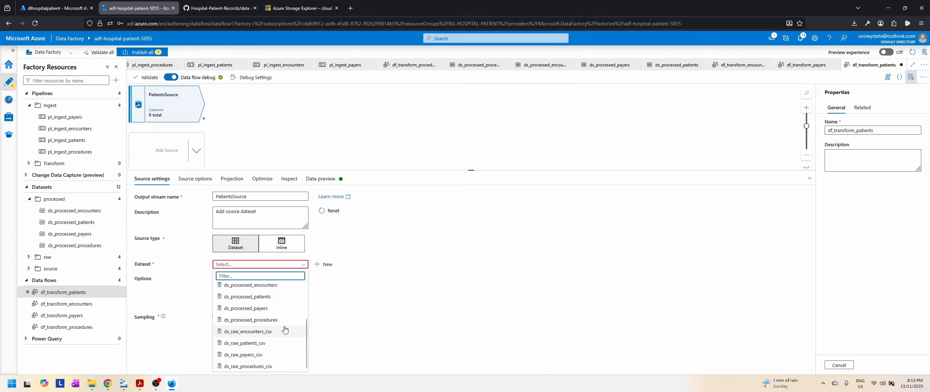
{"action": "left_click", "coordinate": [254, 343]}
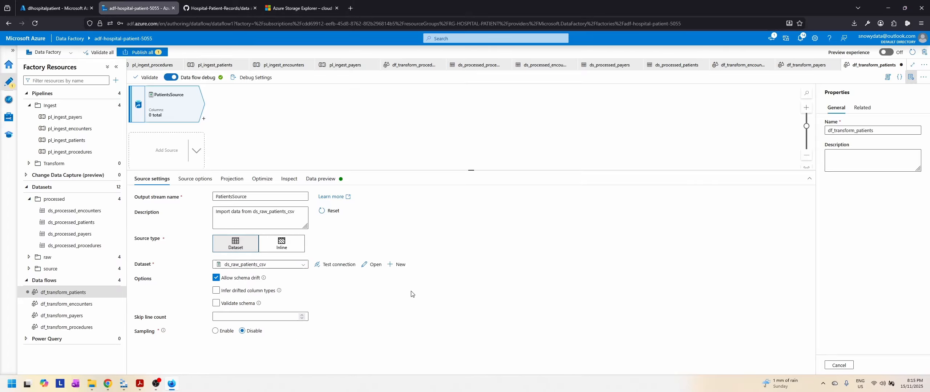
Step: Import the projection for PatientsSource and check the data types of its columns through LAT and LON
{"action": "left_click", "coordinate": [196, 180]}
{"action": "left_click", "coordinate": [232, 179]}
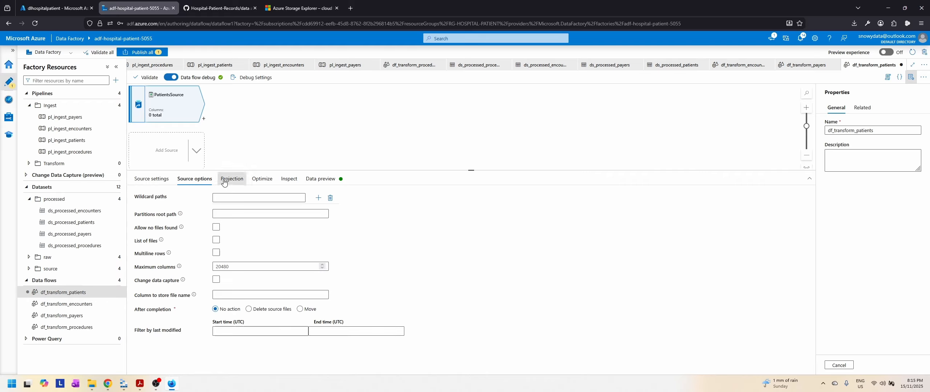
{"action": "left_click", "coordinate": [262, 180]}
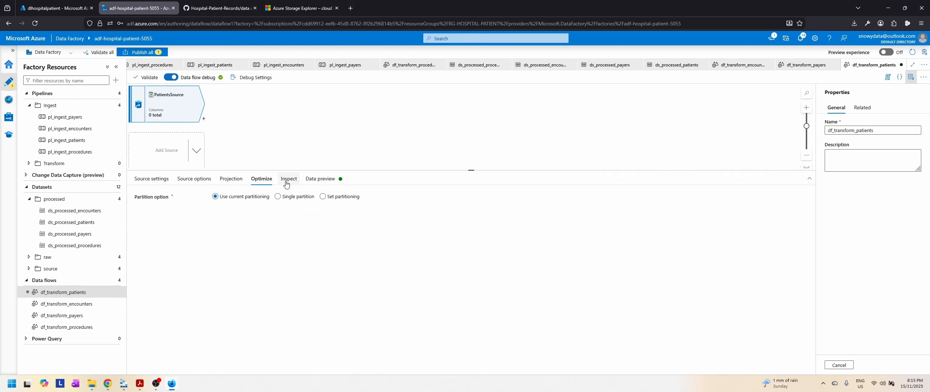
{"action": "left_click", "coordinate": [291, 180]}
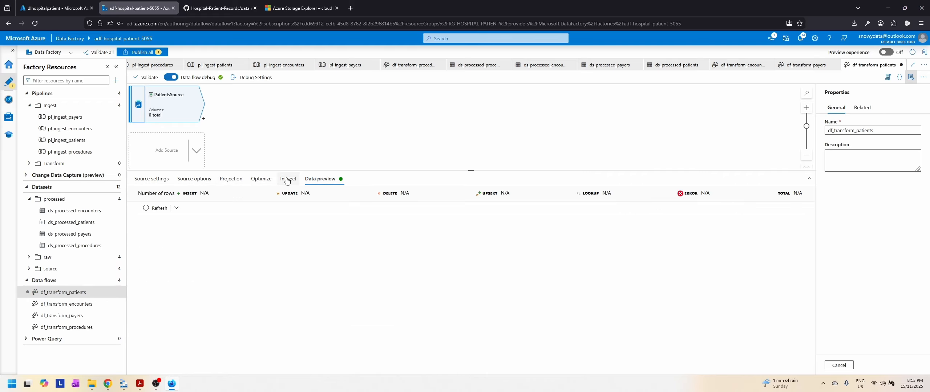
{"action": "left_click", "coordinate": [233, 180]}
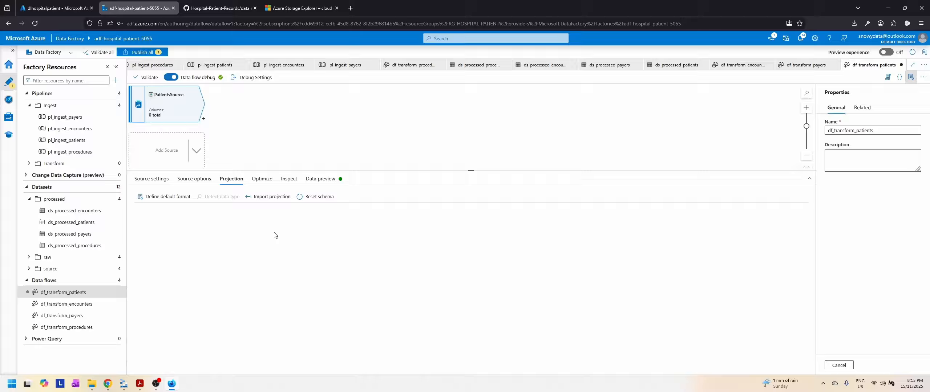
{"action": "left_click", "coordinate": [264, 199]}
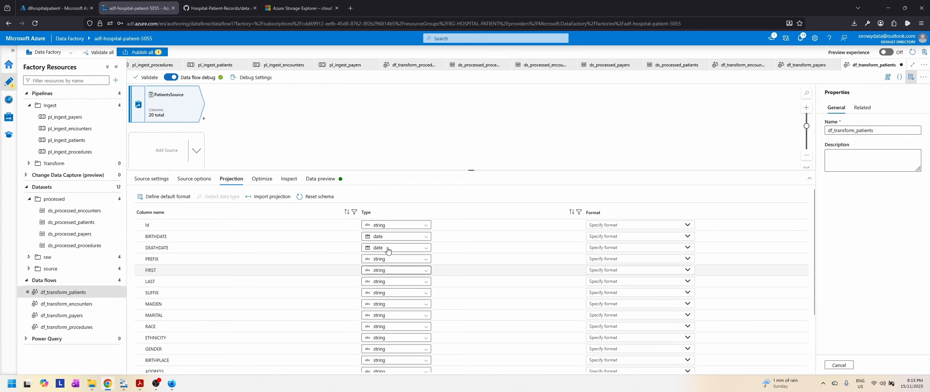
{"action": "scroll", "coordinate": [392, 298], "scroll_direction": "down", "scroll_amount": 2}
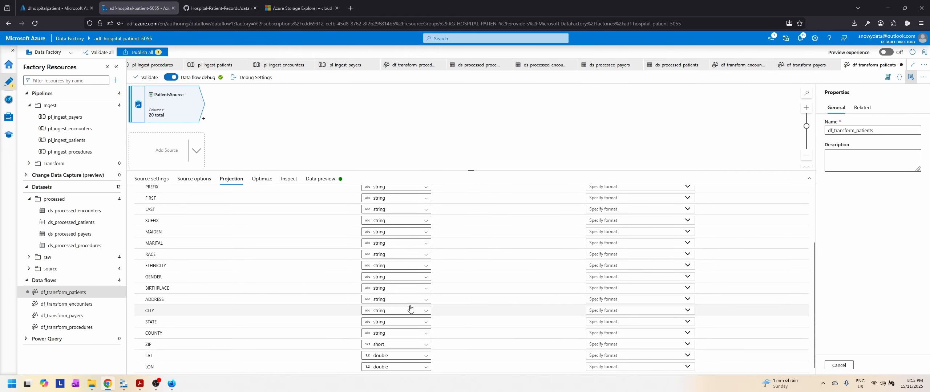
{"action": "scroll", "coordinate": [411, 309], "scroll_direction": "up", "scroll_amount": 2}
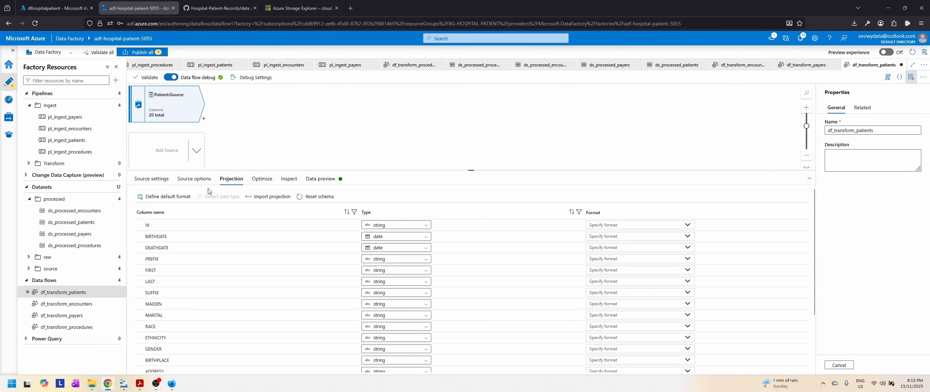
Step: Examine the data preview of PatientsSource, including the patient name and address columns
{"action": "left_click", "coordinate": [263, 179]}
{"action": "left_click", "coordinate": [320, 179]}
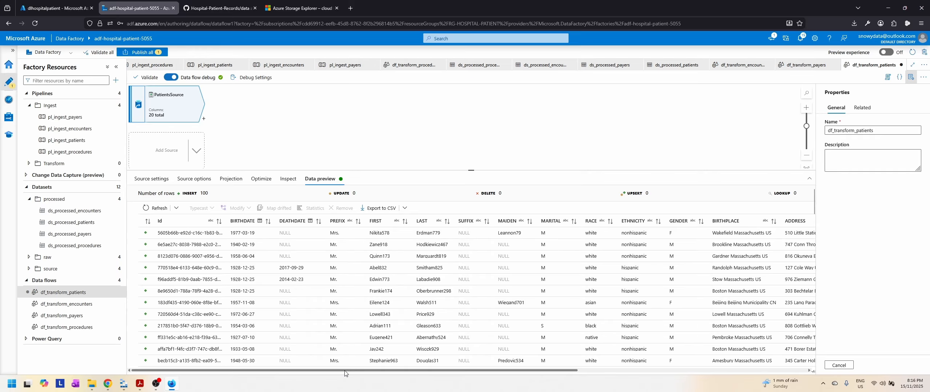
{"action": "left_click_drag", "start_coordinate": [345, 370], "coordinate": [302, 365]}
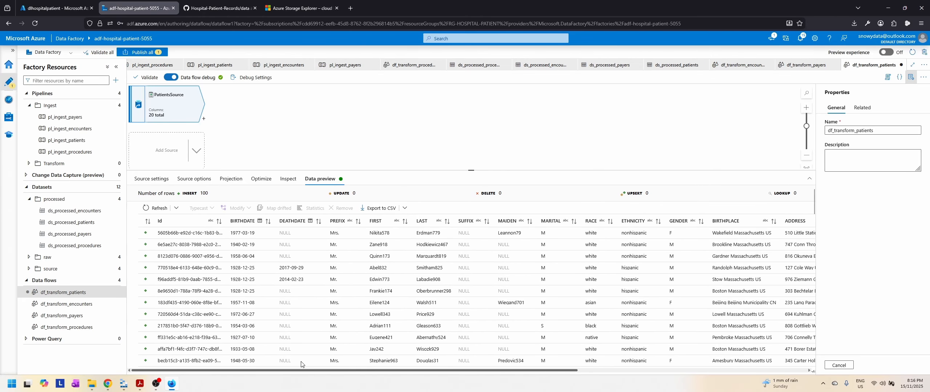
{"action": "left_click_drag", "start_coordinate": [326, 374], "coordinate": [353, 378]}
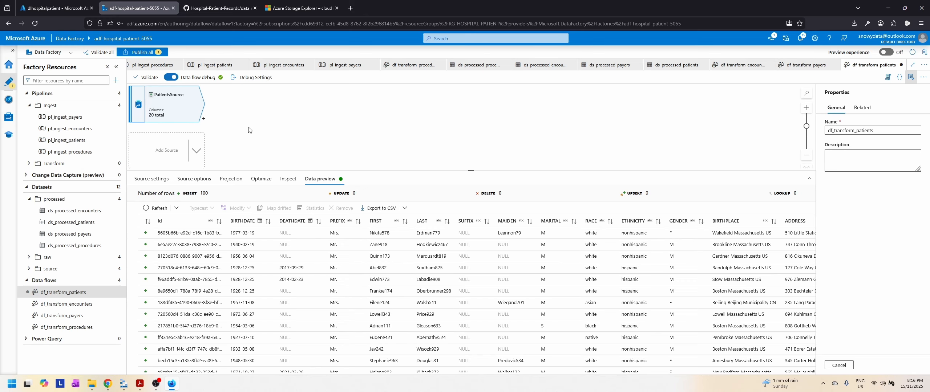
Step: Add a Derived Column transformation after PatientsSource and name its output stream MaskColumns
{"action": "left_click", "coordinate": [204, 121]}
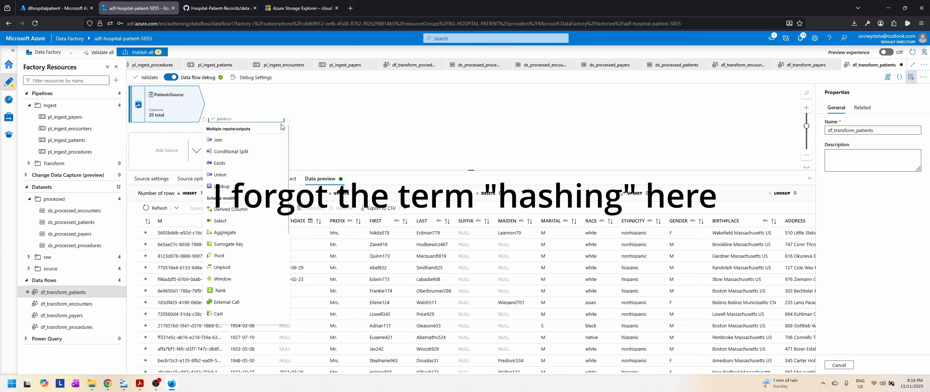
{"action": "left_click", "coordinate": [231, 209]}
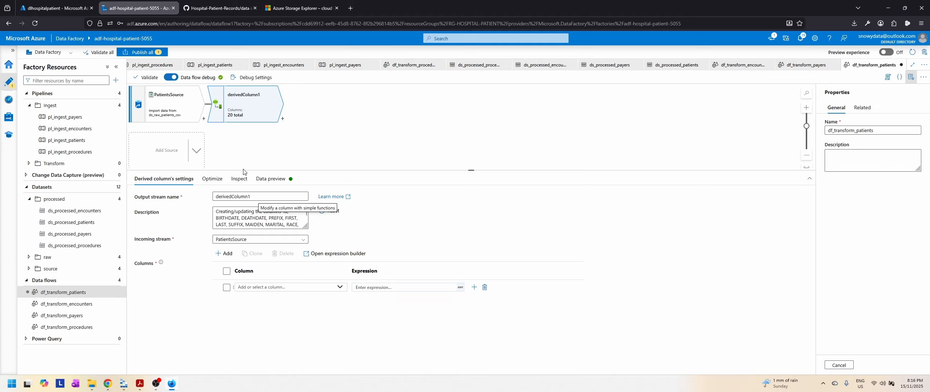
{"action": "double_click", "coordinate": [265, 198]}
{"action": "type", "text": "MaskColumns"}
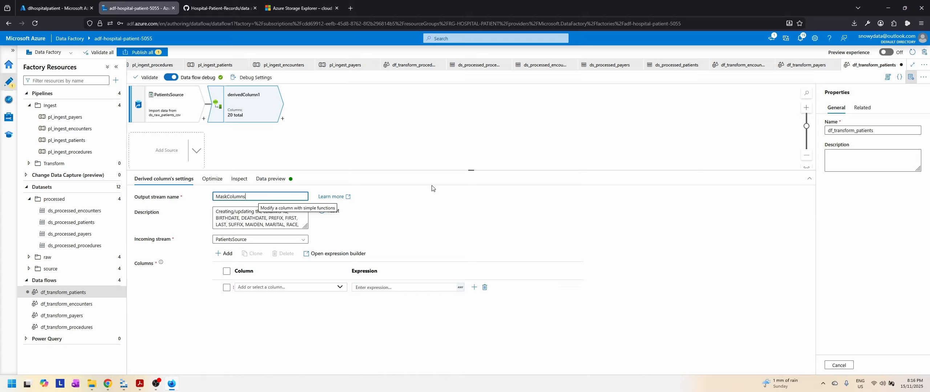
{"action": "left_click", "coordinate": [428, 204]}
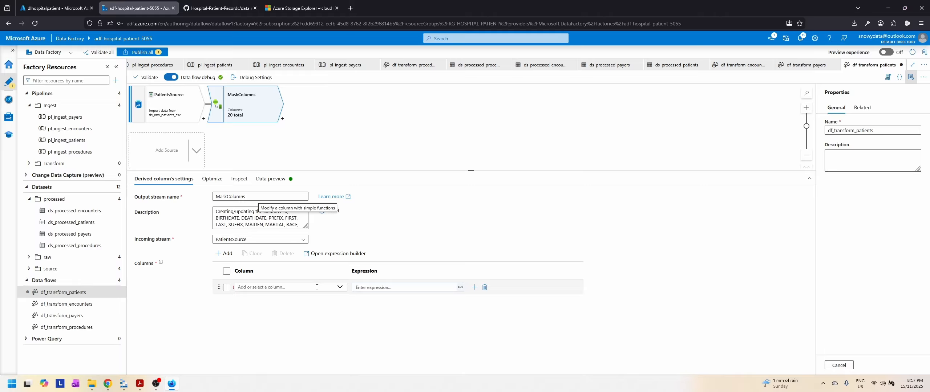
Step: In MaskColumns, set the Id column's expression to sha2(256, Id) in the expression builder and save it
{"action": "left_click", "coordinate": [340, 287]}
{"action": "left_click", "coordinate": [253, 304]}
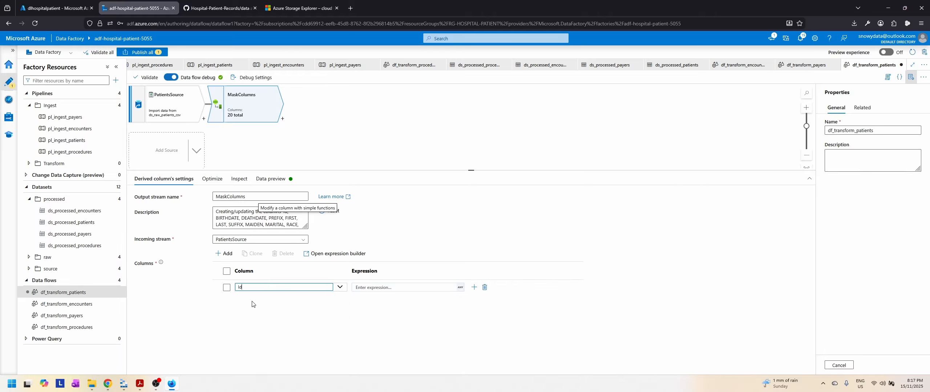
{"action": "left_click", "coordinate": [404, 287]}
{"action": "left_click", "coordinate": [383, 297]}
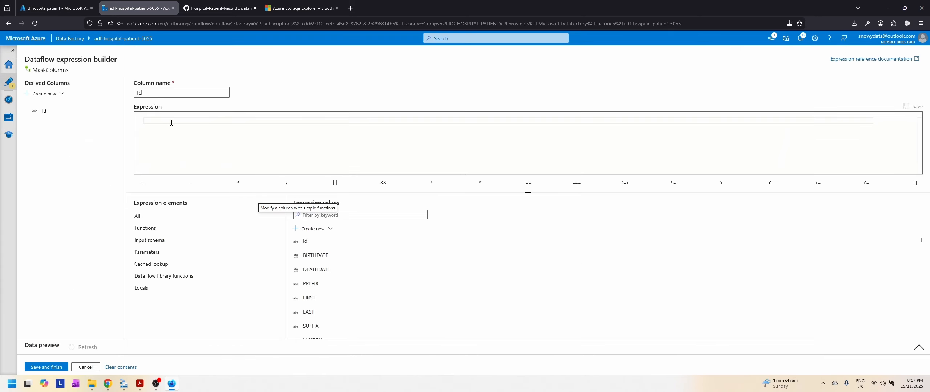
{"action": "type", "text": "s"}
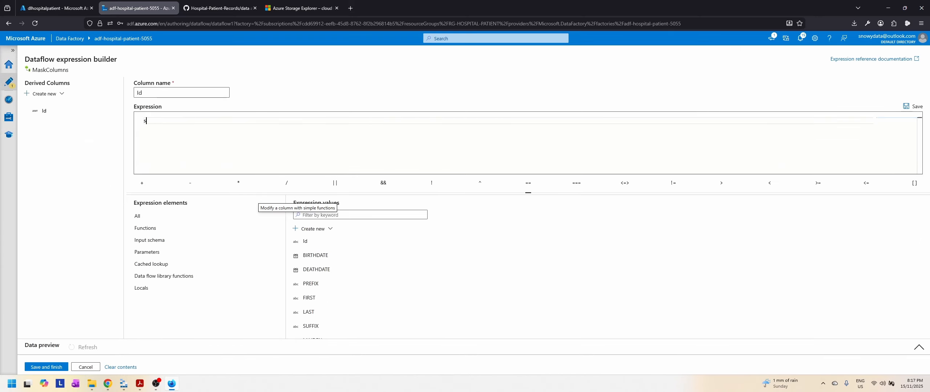
{"action": "type", "text": "ha2"}
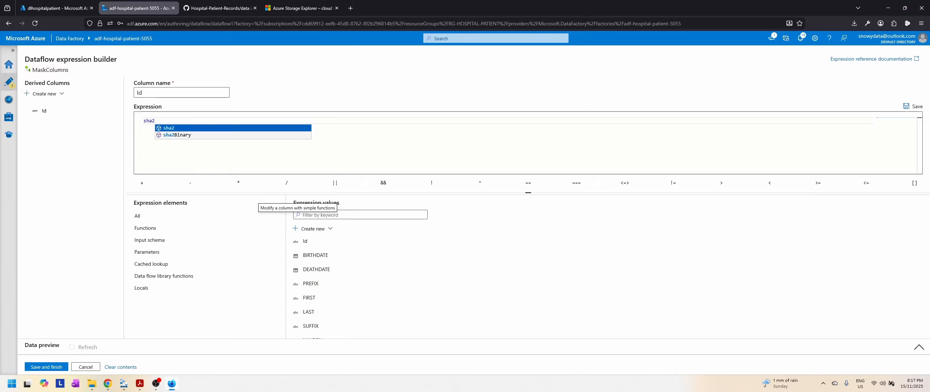
{"action": "type", "text": "("}
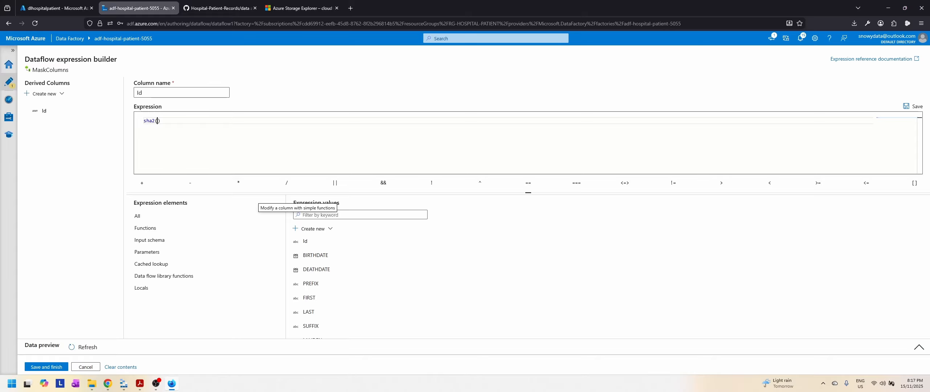
{"action": "type", "text": "256,"}
{"action": "left_click", "coordinate": [306, 241]}
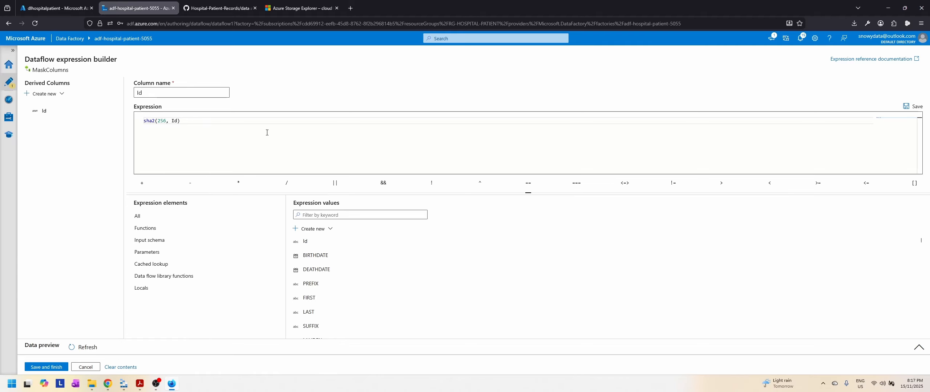
{"action": "left_click", "coordinate": [49, 369]}
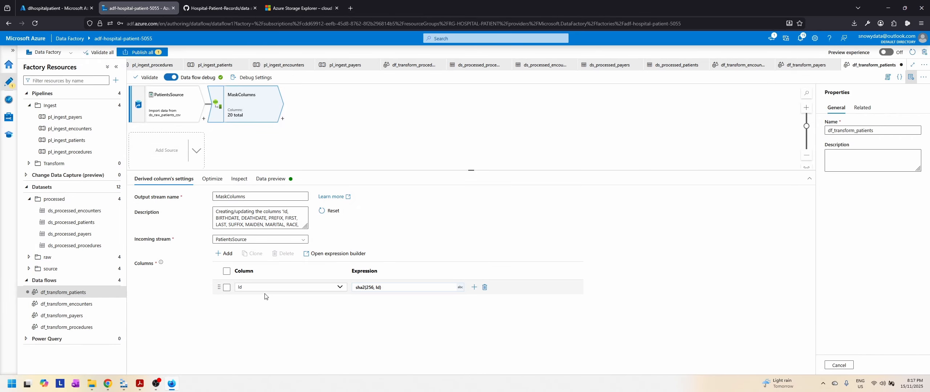
Step: Refresh the MaskColumns data preview, sort it by Id and widen the Id column to inspect the hashed values
{"action": "left_click", "coordinate": [212, 180]}
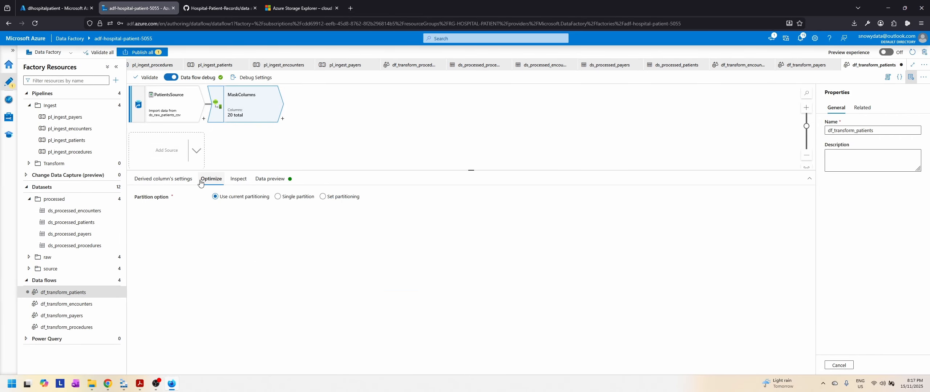
{"action": "left_click", "coordinate": [239, 179]}
{"action": "left_click", "coordinate": [270, 179]}
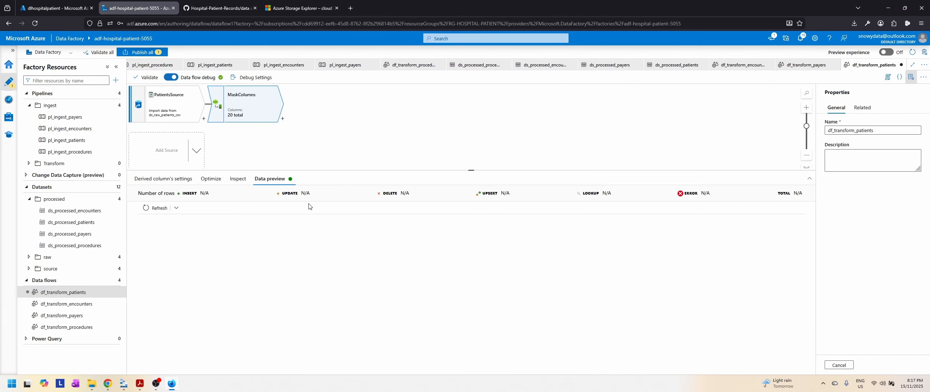
{"action": "left_click", "coordinate": [151, 210]}
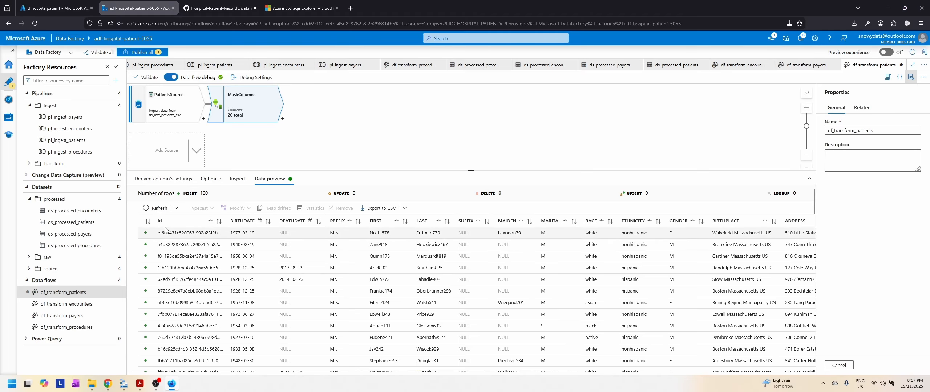
{"action": "left_click_drag", "start_coordinate": [226, 220], "coordinate": [285, 222]}
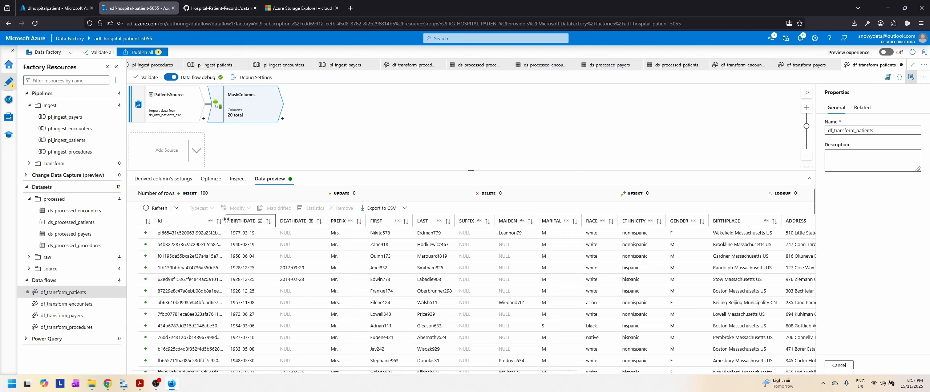
{"action": "left_click", "coordinate": [182, 221]}
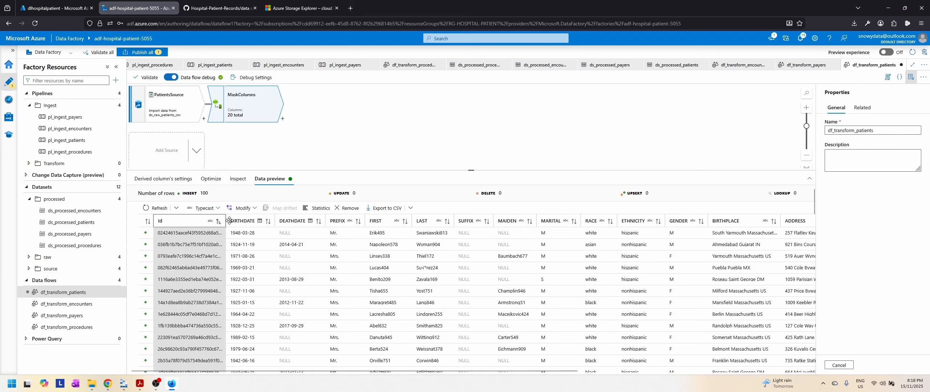
{"action": "left_click_drag", "start_coordinate": [226, 221], "coordinate": [279, 220]}
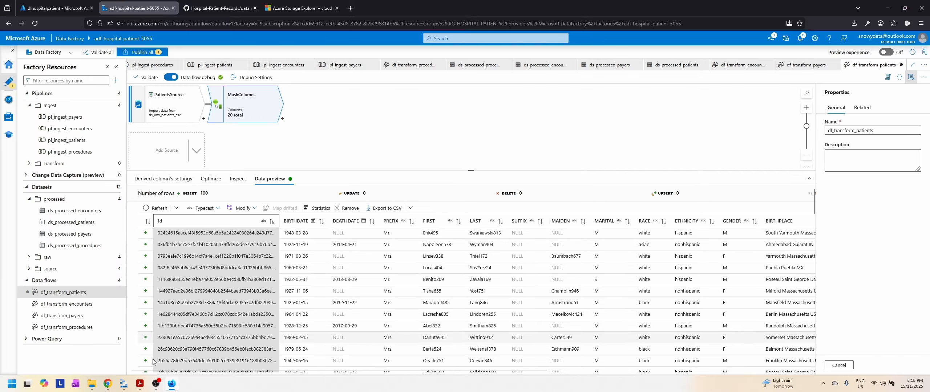
Step: Compare the original Id values in the patients.csv preview in Azure Storage Explorer with the hashed Ids in the Data Factory preview
{"action": "left_click", "coordinate": [123, 386]}
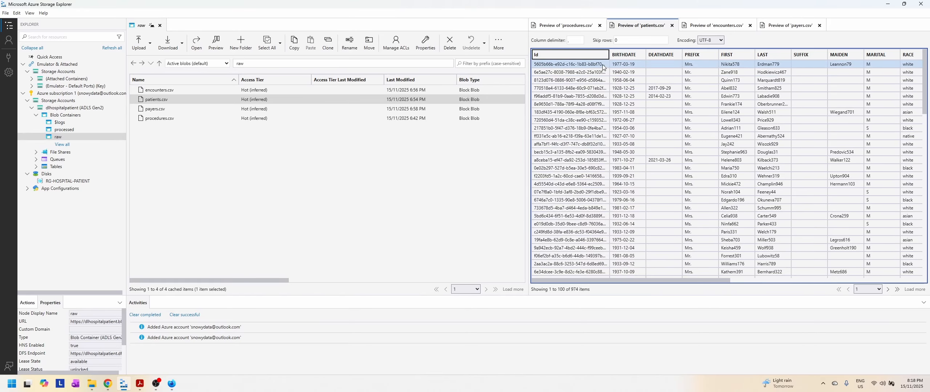
{"action": "left_click", "coordinate": [176, 384]}
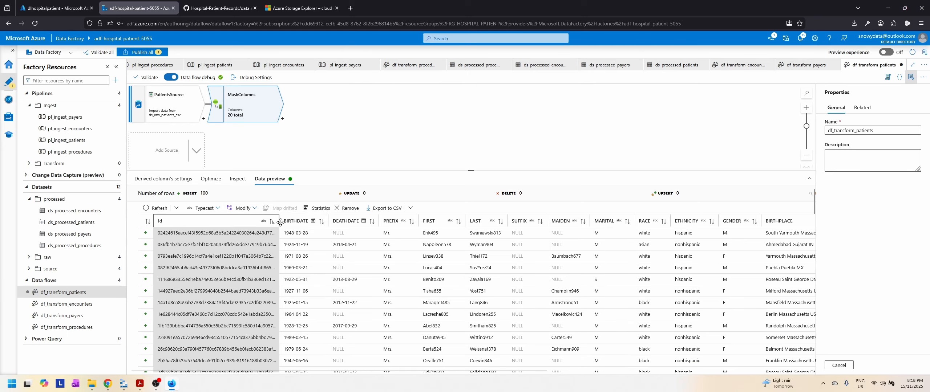
{"action": "scroll", "coordinate": [226, 251], "scroll_direction": "down", "scroll_amount": 7}
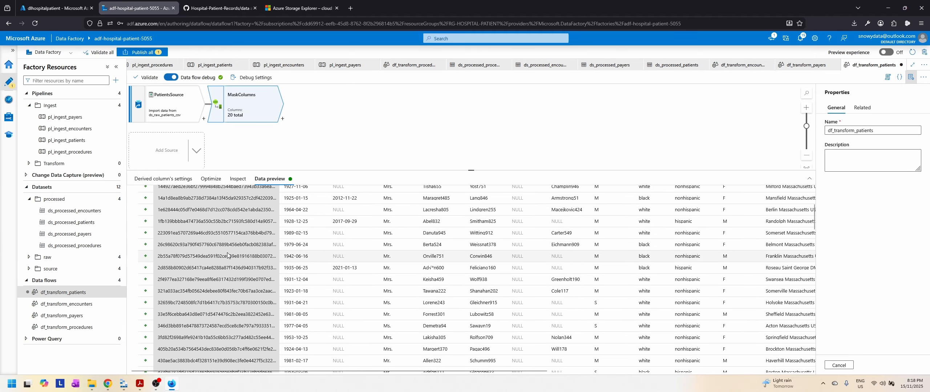
Step: Reopen the MaskColumns derived column settings and check the original patients.csv preview in Azure Storage Explorer before returning to Data Factory
{"action": "scroll", "coordinate": [227, 253], "scroll_direction": "up", "scroll_amount": 8}
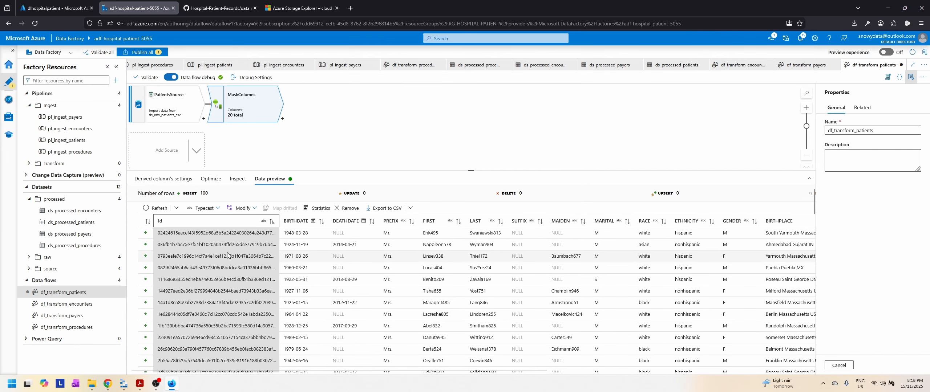
{"action": "left_click", "coordinate": [167, 180]}
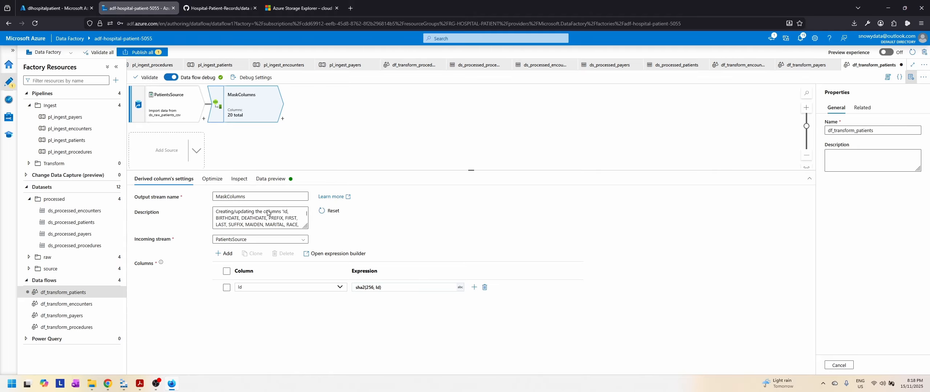
{"action": "left_click", "coordinate": [122, 386]}
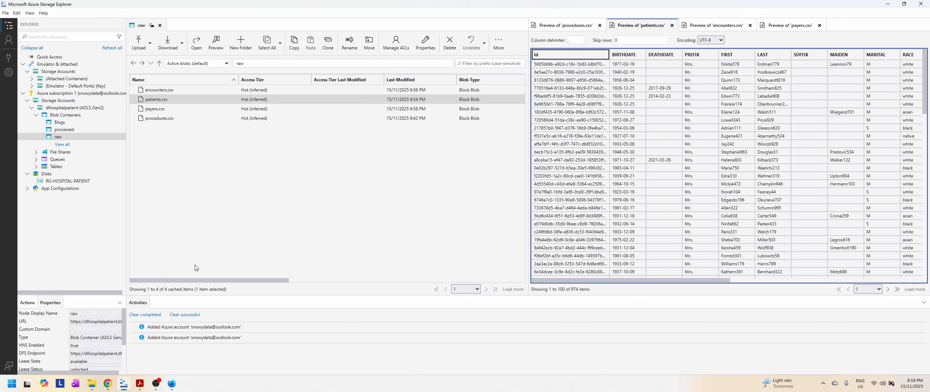
{"action": "key", "text": "alt+Tab"}
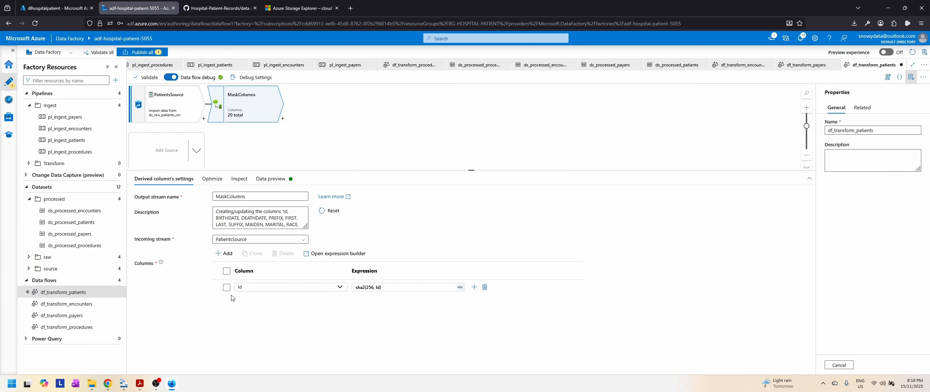
Step: Add a second derived column to MaskColumns and set it to BIRTHDATE
{"action": "left_click", "coordinate": [474, 287]}
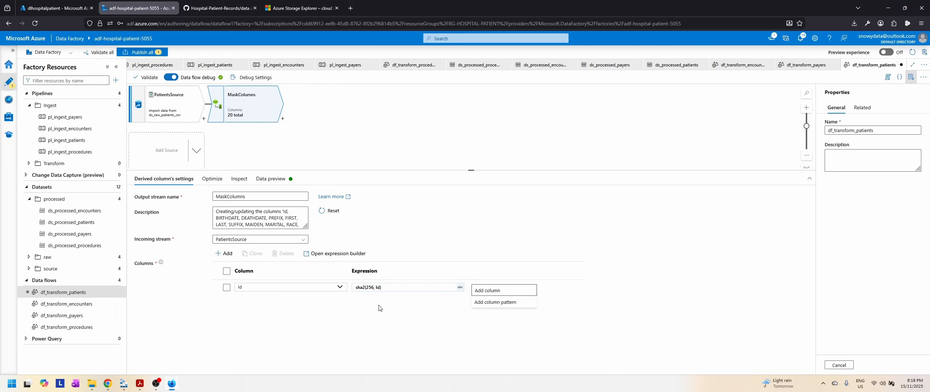
{"action": "left_click", "coordinate": [487, 291]}
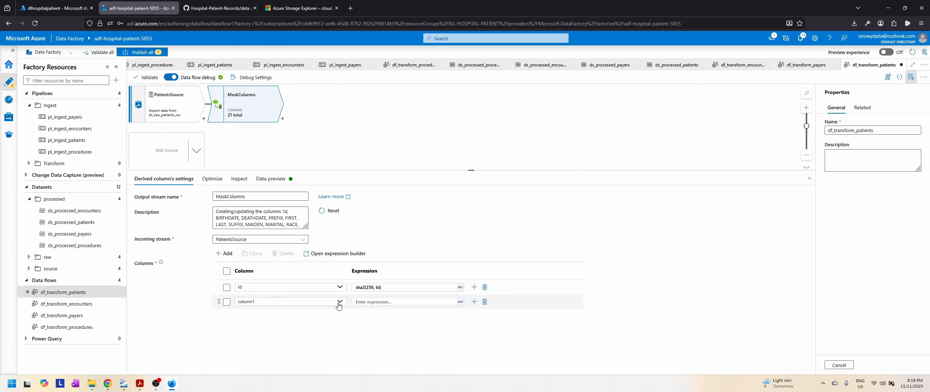
{"action": "left_click", "coordinate": [339, 302]}
{"action": "left_click", "coordinate": [254, 256]}
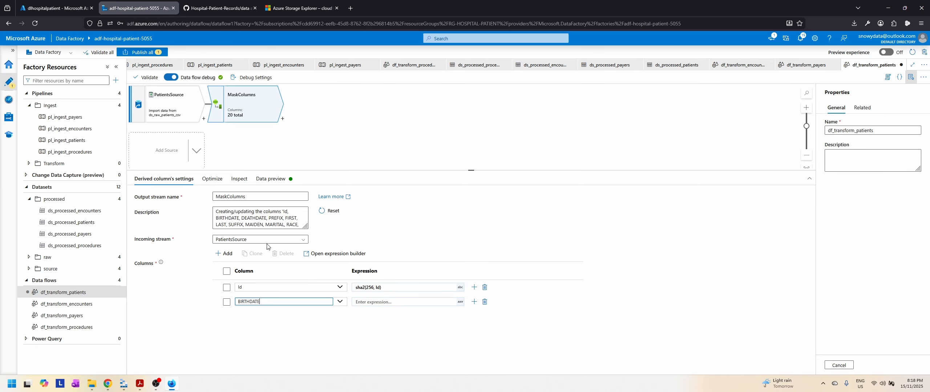
Step: Set the BIRTHDATE column's expression to toString(year(BIRTHDATE)) in the expression builder and save it
{"action": "left_click", "coordinate": [409, 303]}
{"action": "left_click", "coordinate": [367, 317]}
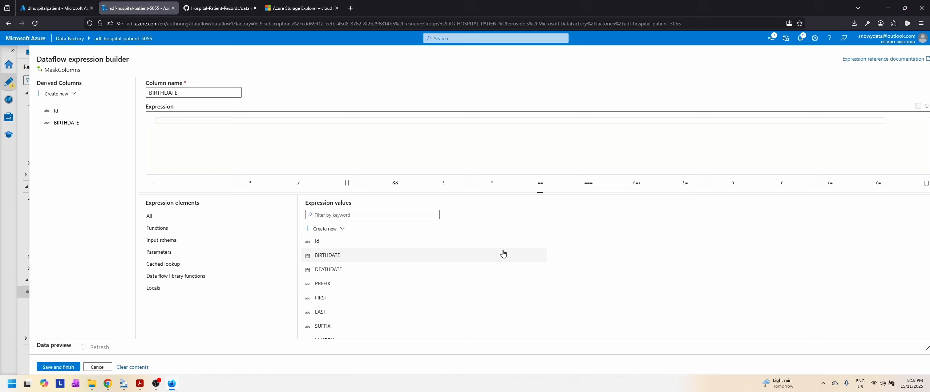
{"action": "left_click", "coordinate": [189, 122]}
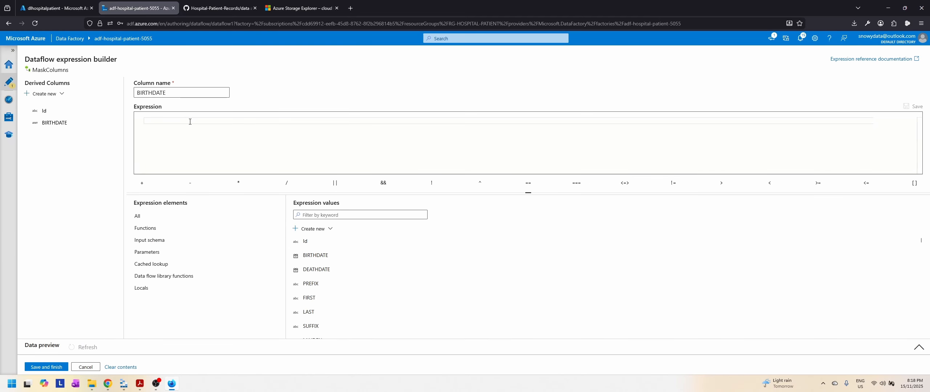
{"action": "type", "text": "year("}
{"action": "left_click", "coordinate": [316, 255]}
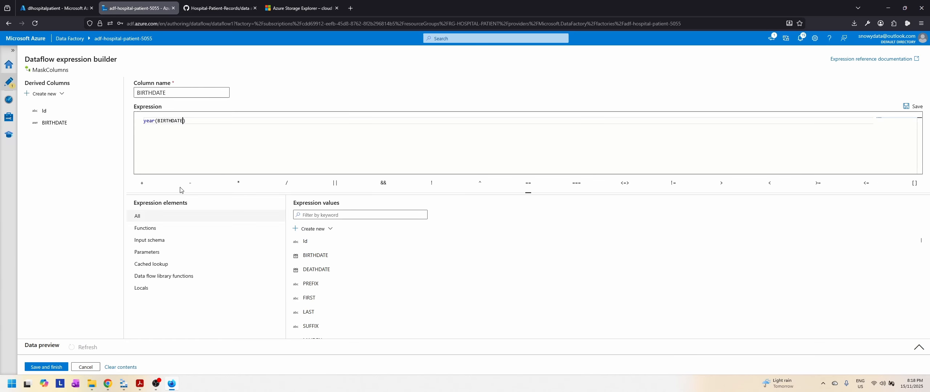
{"action": "left_click", "coordinate": [144, 121]}
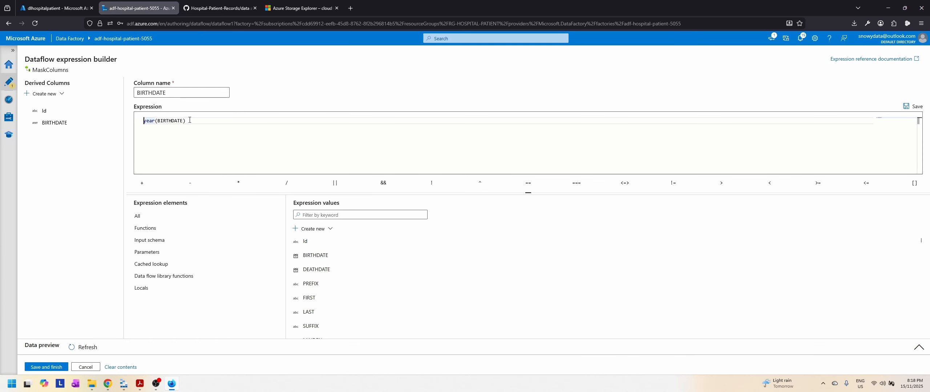
{"action": "type", "text": "toString("}
{"action": "key", "text": "Right"}
{"action": "key", "text": "Right"}
{"action": "key", "text": "Right"}
{"action": "key", "text": "Right"}
{"action": "key", "text": "Right"}
{"action": "key", "text": "Right"}
{"action": "key", "text": "Right"}
{"action": "key", "text": "Right"}
{"action": "key", "text": "Right"}
{"action": "key", "text": "Right"}
{"action": "key", "text": "Right"}
{"action": "key", "text": "Right"}
{"action": "key", "text": "Right"}
{"action": "key", "text": "Right"}
{"action": "type", "text": ")"}
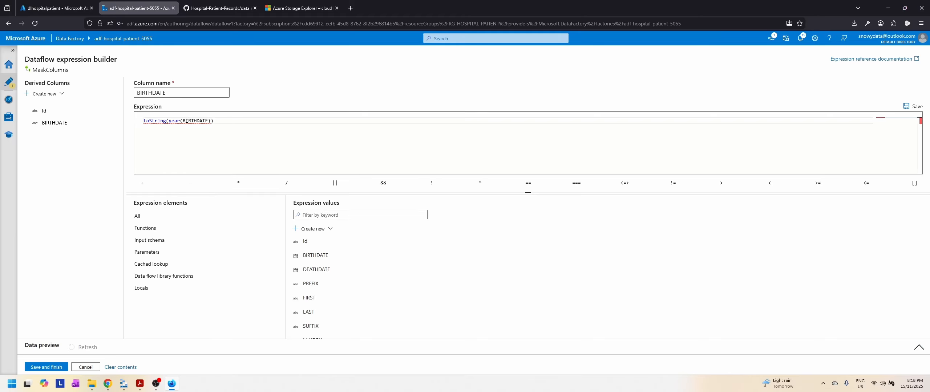
{"action": "left_click", "coordinate": [46, 367]}
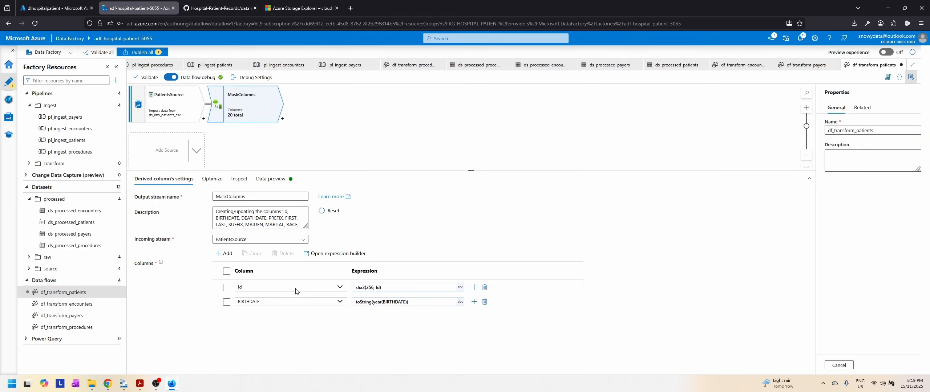
Step: Refresh the MaskColumns data preview and inspect the transformed BIRTHDATE values down the rows
{"action": "left_click", "coordinate": [271, 179]}
{"action": "left_click", "coordinate": [157, 208]}
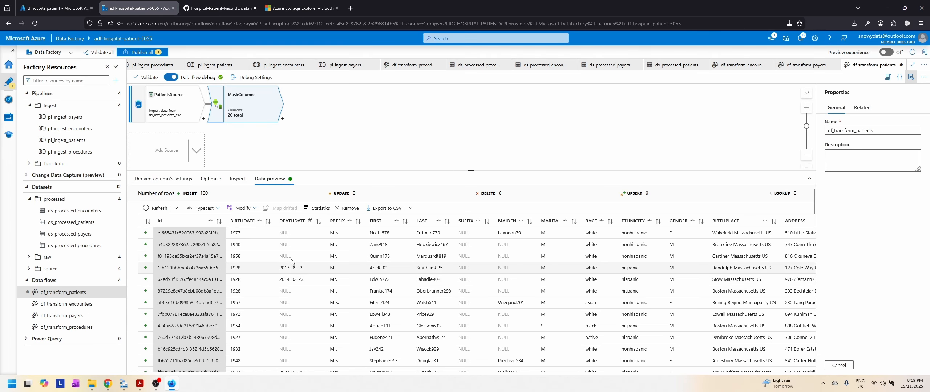
{"action": "scroll", "coordinate": [249, 285], "scroll_direction": "down", "scroll_amount": 10}
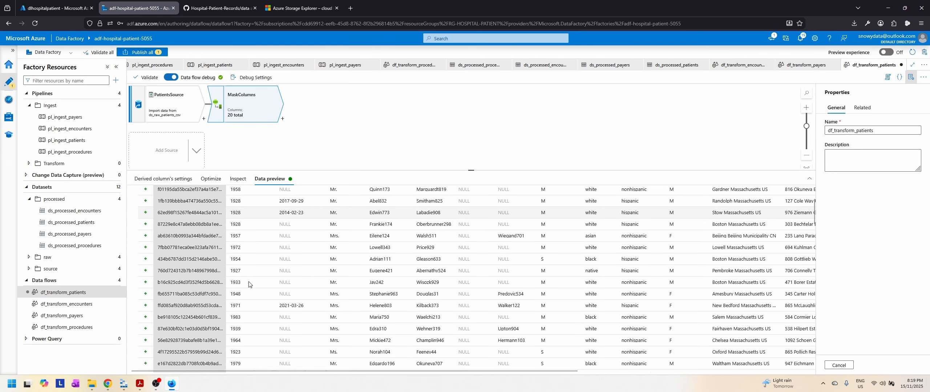
{"action": "scroll", "coordinate": [252, 299], "scroll_direction": "down", "scroll_amount": 5}
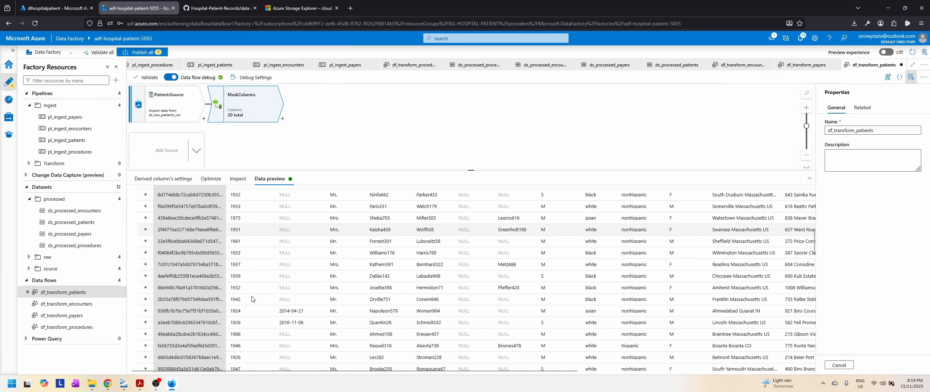
{"action": "scroll", "coordinate": [251, 299], "scroll_direction": "down", "scroll_amount": 3}
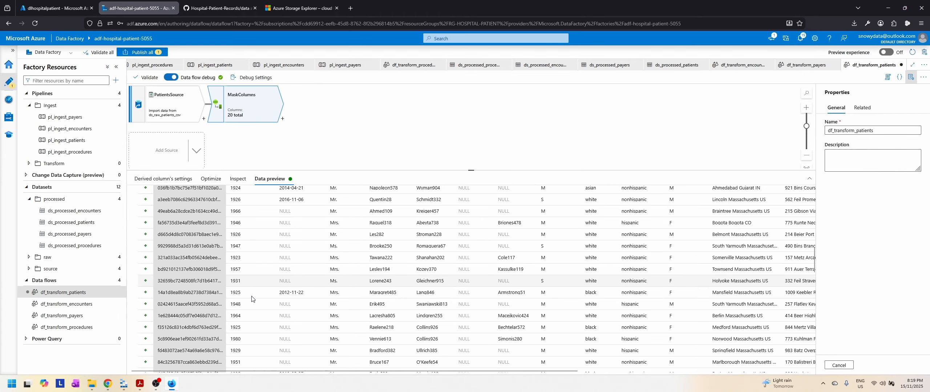
{"action": "scroll", "coordinate": [252, 299], "scroll_direction": "up", "scroll_amount": 15}
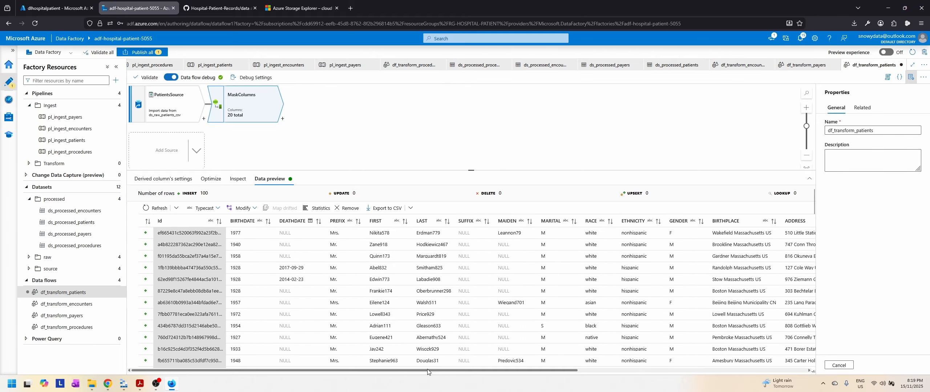
Step: Examine the BIRTHPLACE and address columns in the MaskColumns data preview
{"action": "left_click_drag", "start_coordinate": [428, 369], "coordinate": [565, 360]}
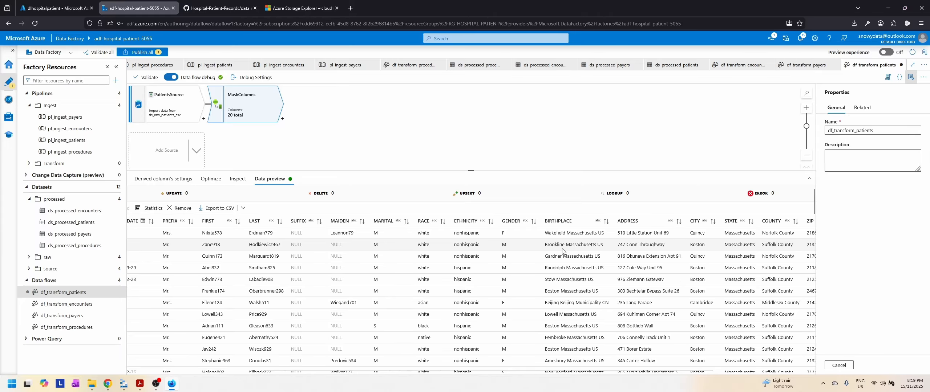
{"action": "scroll", "coordinate": [581, 300], "scroll_direction": "down", "scroll_amount": 3}
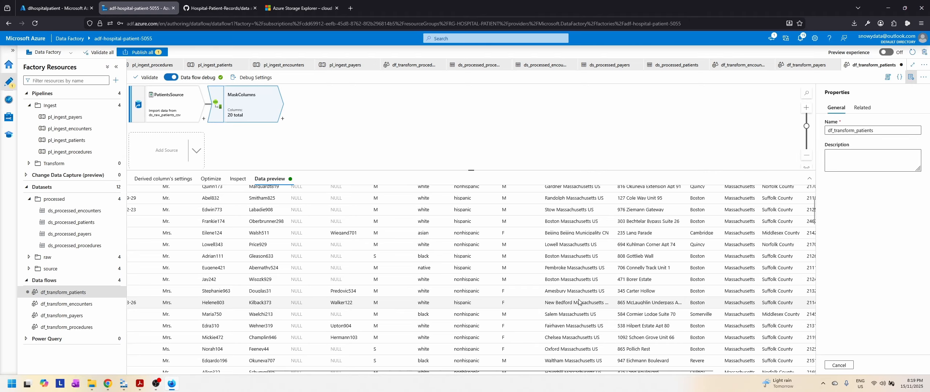
{"action": "scroll", "coordinate": [578, 302], "scroll_direction": "down", "scroll_amount": 3}
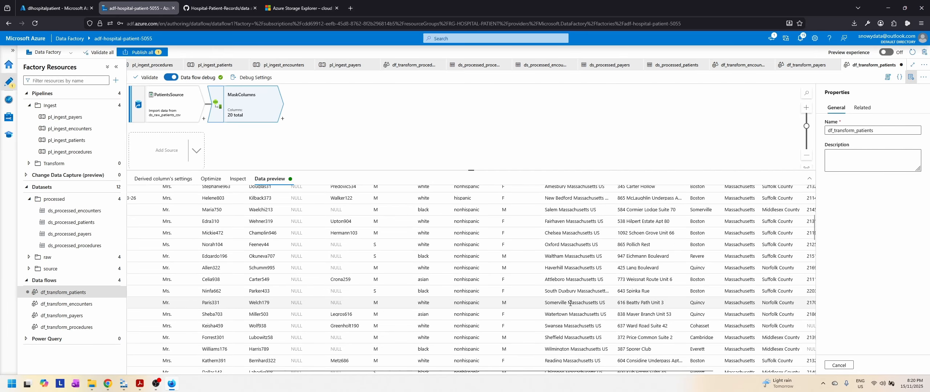
{"action": "scroll", "coordinate": [570, 304], "scroll_direction": "up", "scroll_amount": 5}
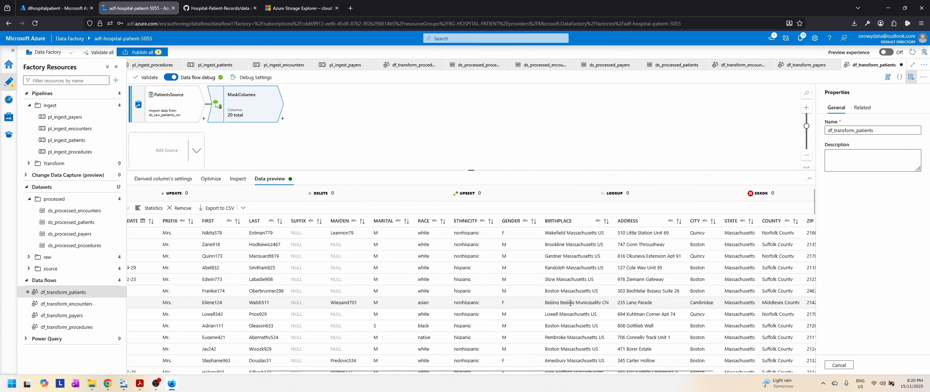
Step: Add a third derived column to MaskColumns and set it to BIRTHPLACE
{"action": "left_click", "coordinate": [165, 180]}
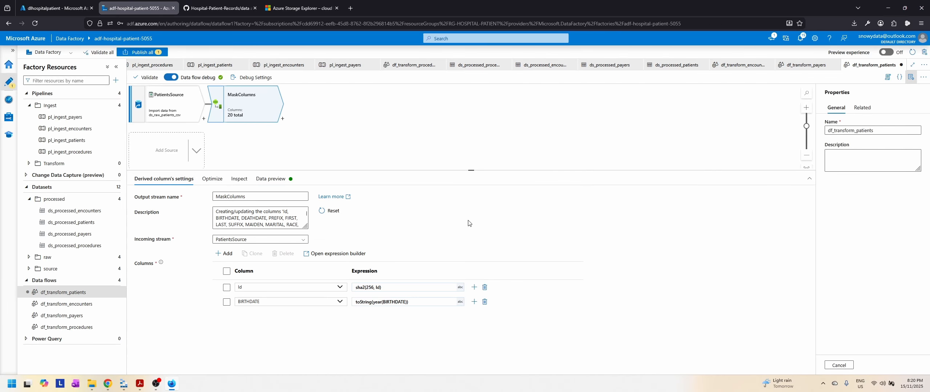
{"action": "left_click", "coordinate": [475, 302]}
{"action": "left_click", "coordinate": [496, 305]}
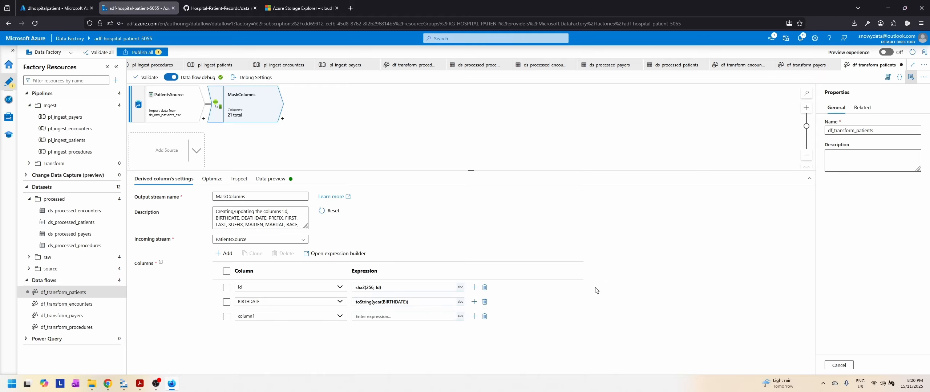
{"action": "left_click", "coordinate": [275, 316]}
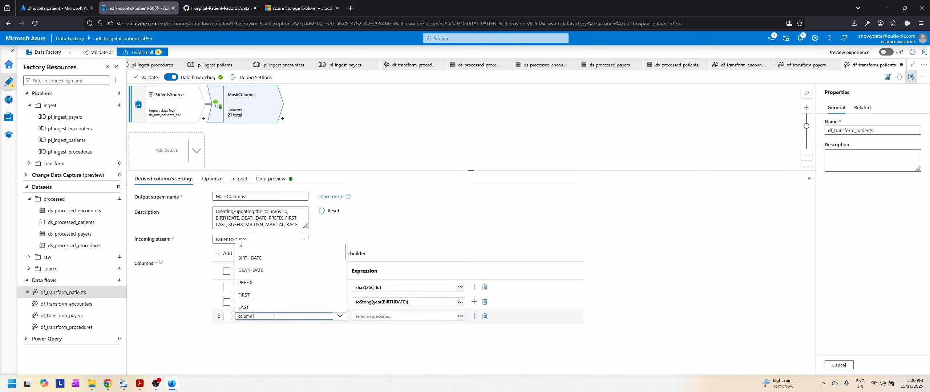
{"action": "scroll", "coordinate": [297, 280], "scroll_direction": "down", "scroll_amount": 5}
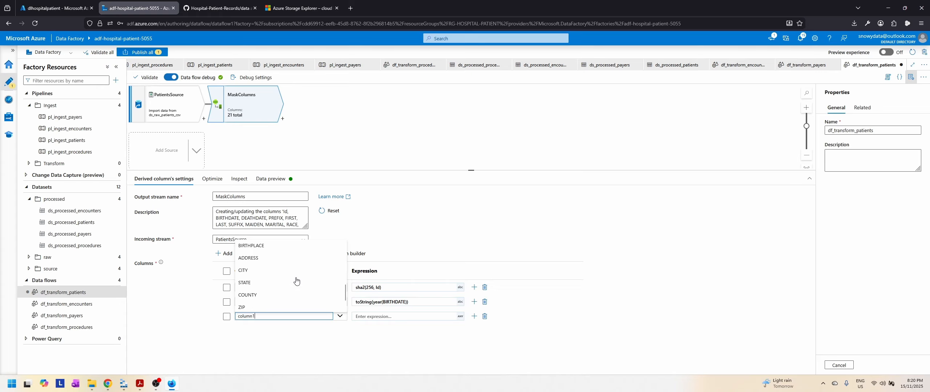
{"action": "left_click", "coordinate": [254, 246]}
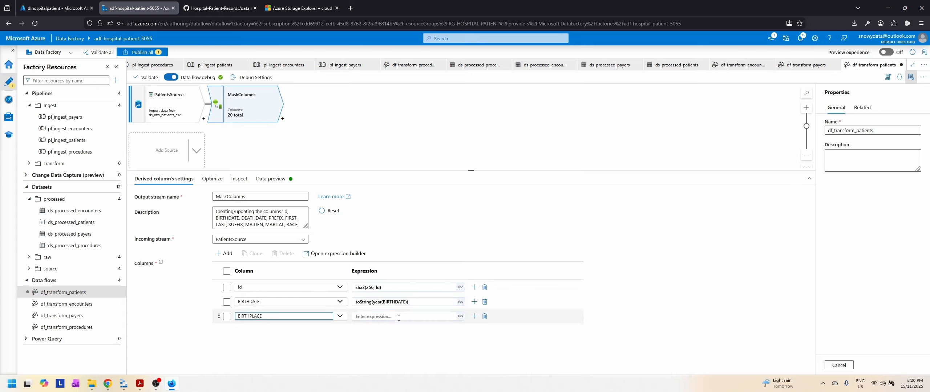
Step: Enter substring(BIRTHPLACE, -2, 2) as the BIRTHPLACE column's expression in the expression builder
{"action": "left_click", "coordinate": [399, 318]}
{"action": "left_click", "coordinate": [364, 327]}
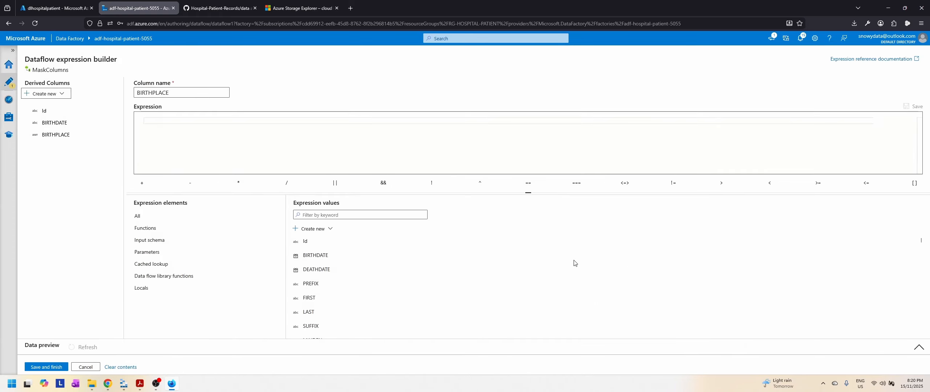
{"action": "left_click", "coordinate": [177, 124]}
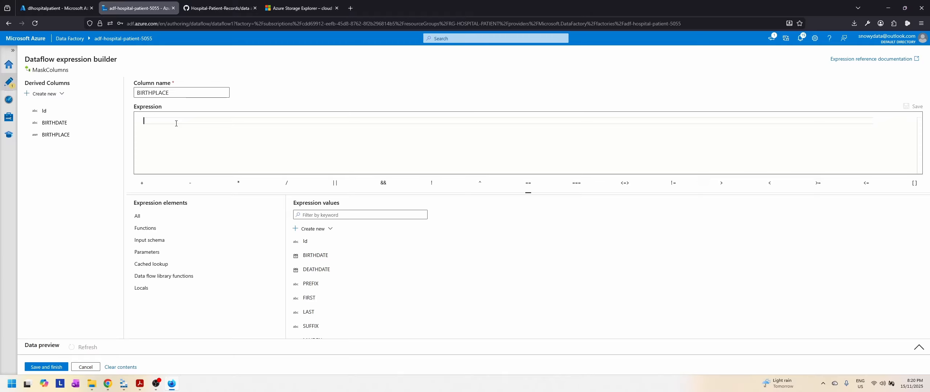
{"action": "type", "text": "substri"}
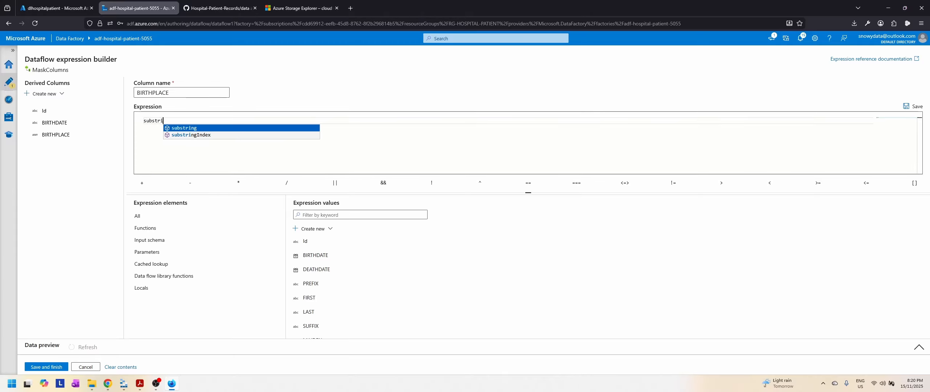
{"action": "type", "text": "ng"}
{"action": "type", "text": "("}
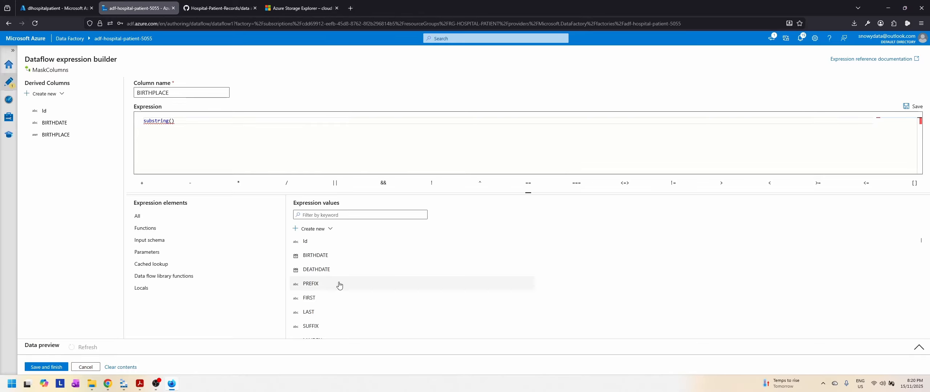
{"action": "scroll", "coordinate": [339, 299], "scroll_direction": "down", "scroll_amount": 3}
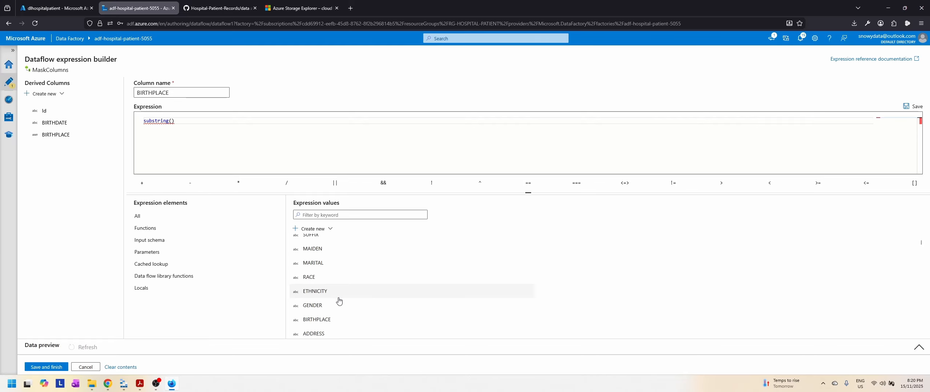
{"action": "scroll", "coordinate": [326, 287], "scroll_direction": "down", "scroll_amount": 1}
{"action": "left_click", "coordinate": [318, 274]}
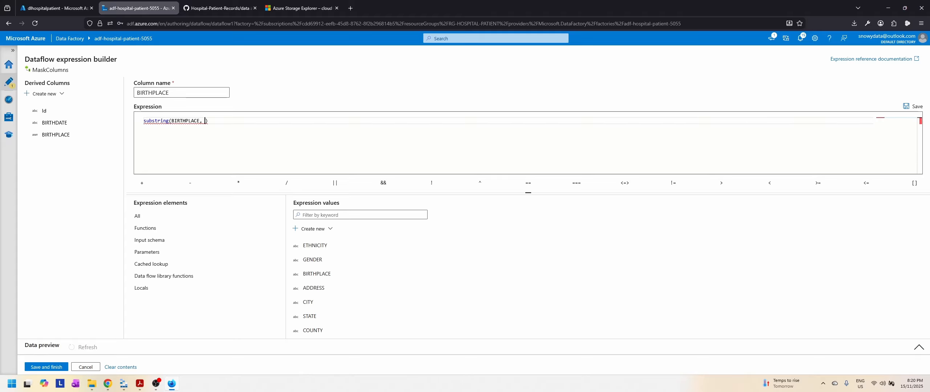
{"action": "type", "text": ", -2,"}
Step: Prefix the BIRTHPLACE substring expression with '...' + and save it
{"action": "key", "text": "Left"}
{"action": "key", "text": "Left"}
{"action": "key", "text": "Left"}
{"action": "key", "text": "Left"}
{"action": "key", "text": "Left"}
{"action": "key", "text": "Left"}
{"action": "key", "text": "Left"}
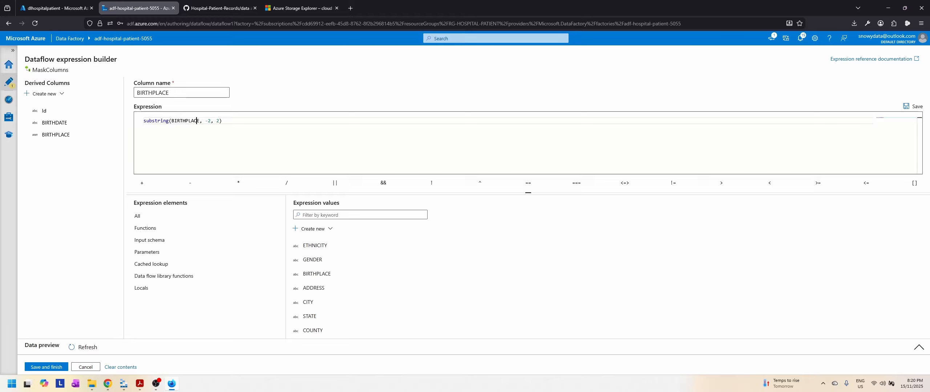
{"action": "key", "text": "Left"}
{"action": "key", "text": "Left"}
{"action": "key", "text": "Left"}
{"action": "type", "text": "'"}
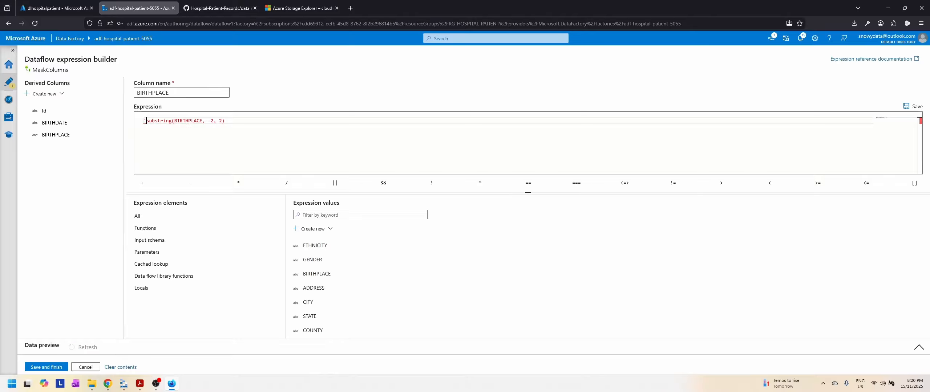
{"action": "type", "text": "...' +"}
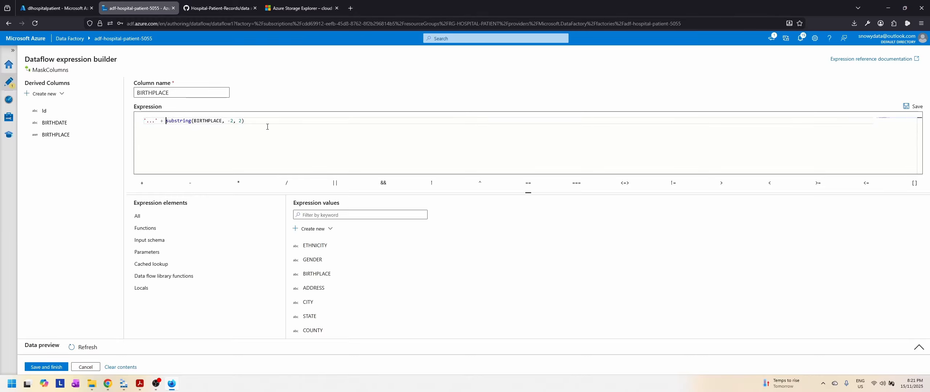
{"action": "left_click", "coordinate": [46, 367]}
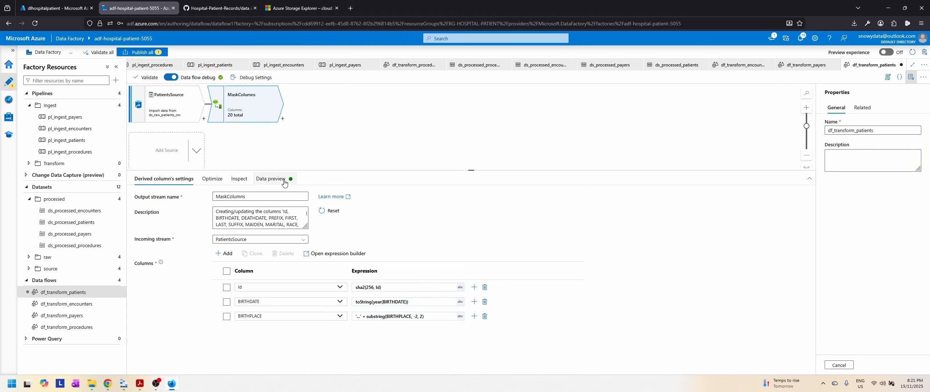
Step: Refresh the MaskColumns data preview and examine the masked BIRTHPLACE values throughout the rows
{"action": "left_click", "coordinate": [272, 179]}
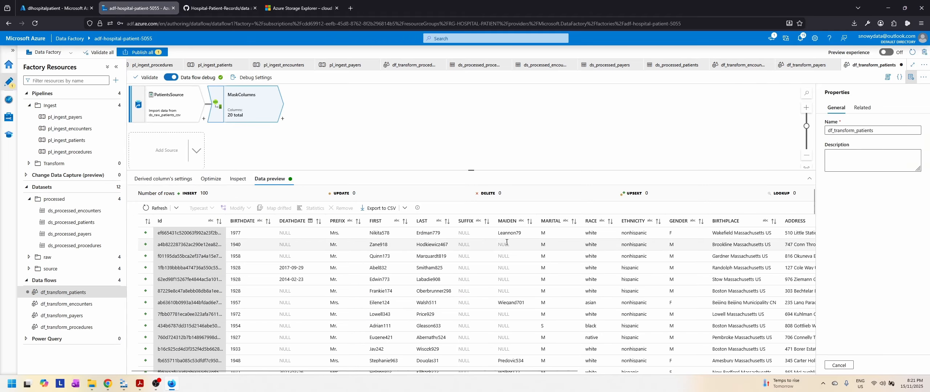
{"action": "left_click", "coordinate": [156, 208]}
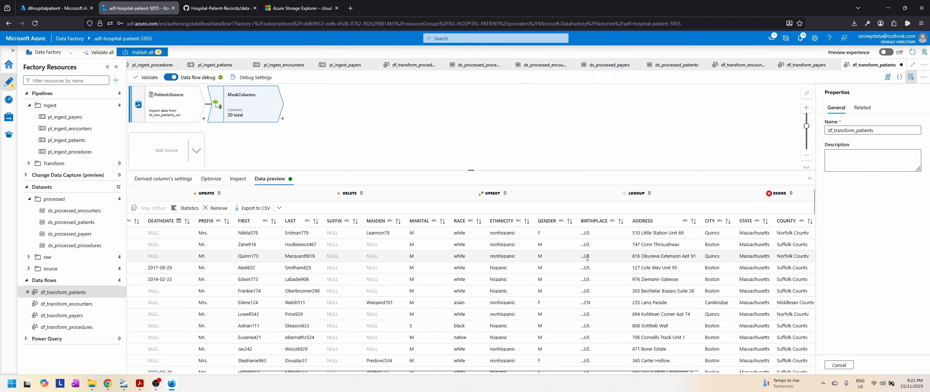
{"action": "scroll", "coordinate": [589, 275], "scroll_direction": "down", "scroll_amount": 1}
{"action": "scroll", "coordinate": [589, 276], "scroll_direction": "down", "scroll_amount": 10}
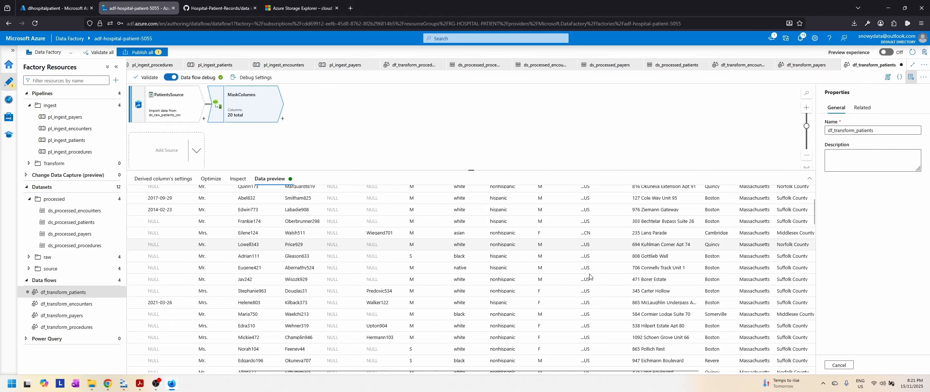
{"action": "scroll", "coordinate": [590, 276], "scroll_direction": "down", "scroll_amount": 10}
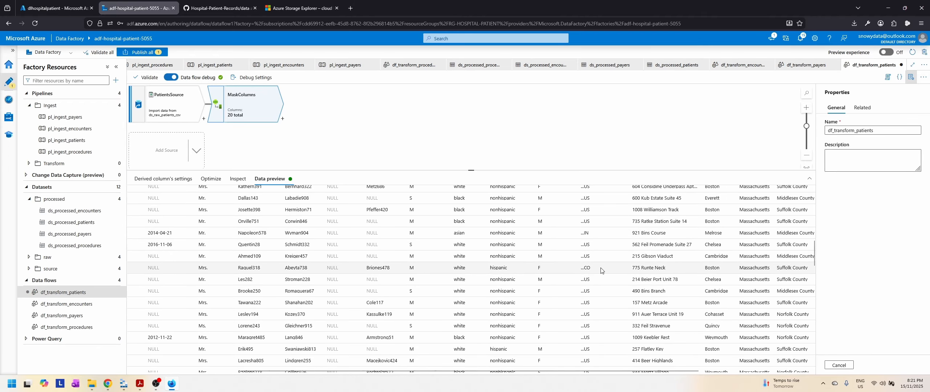
{"action": "scroll", "coordinate": [600, 271], "scroll_direction": "down", "scroll_amount": 10}
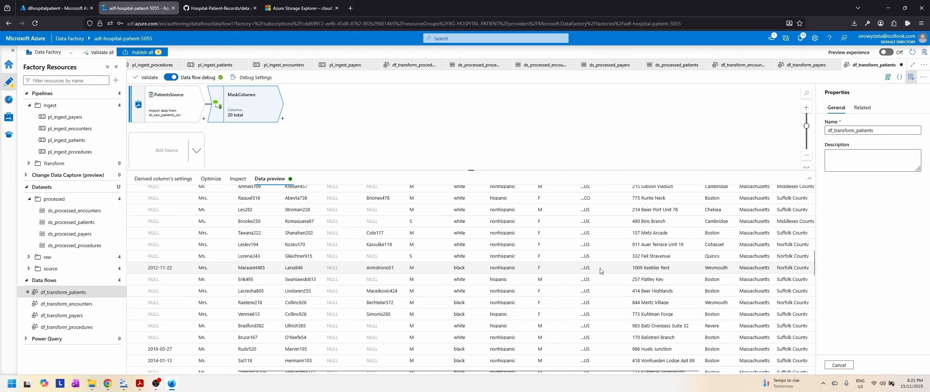
{"action": "scroll", "coordinate": [600, 268], "scroll_direction": "up", "scroll_amount": 10}
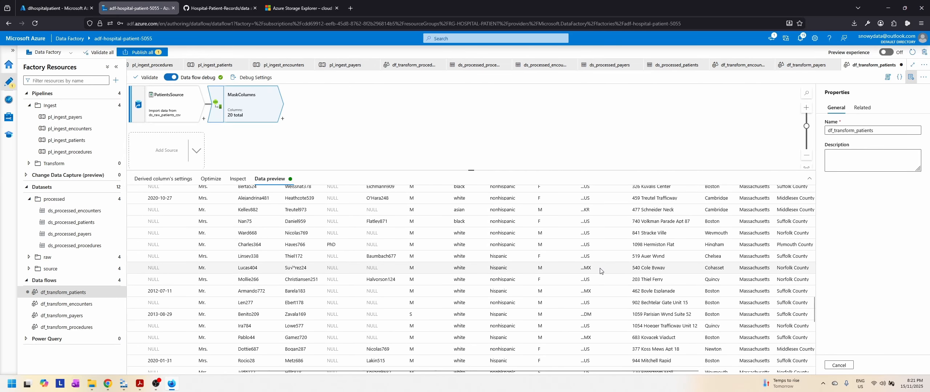
{"action": "scroll", "coordinate": [601, 271], "scroll_direction": "up", "scroll_amount": 10}
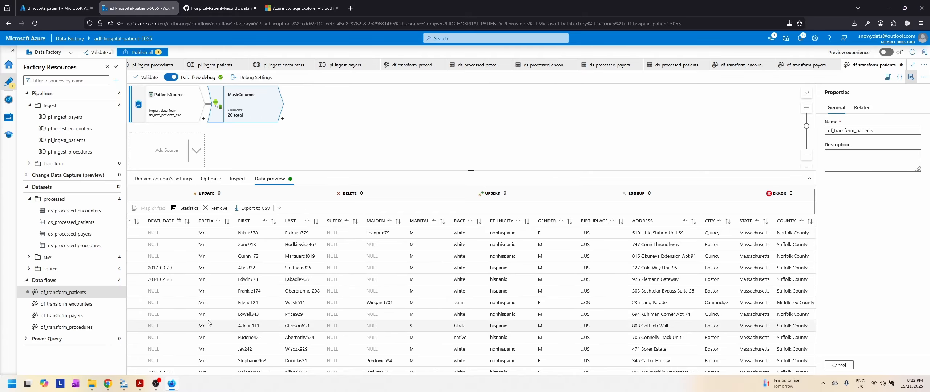
Step: Add a fourth derived column to MaskColumns and set it to ADDRESS
{"action": "left_click", "coordinate": [164, 180]}
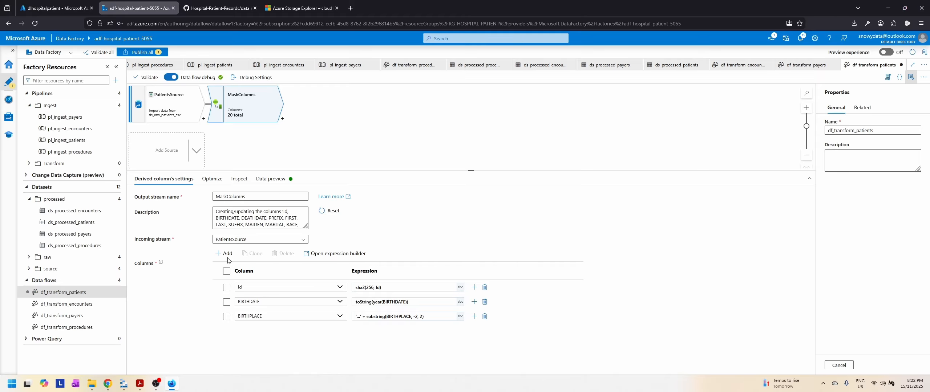
{"action": "left_click", "coordinate": [474, 316]}
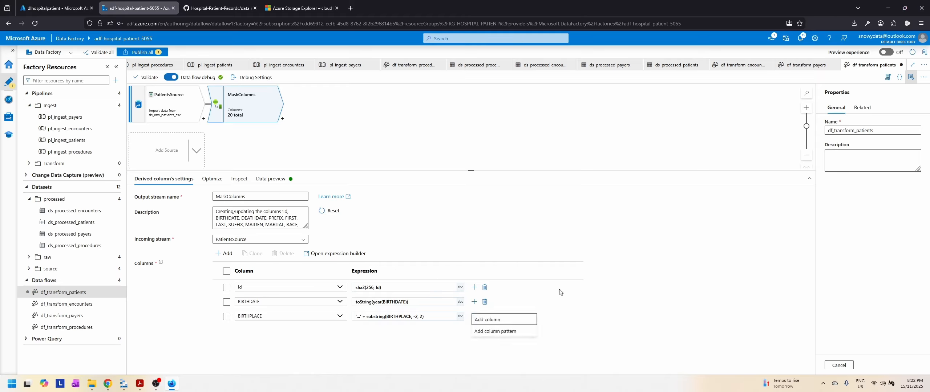
{"action": "left_click", "coordinate": [494, 319]}
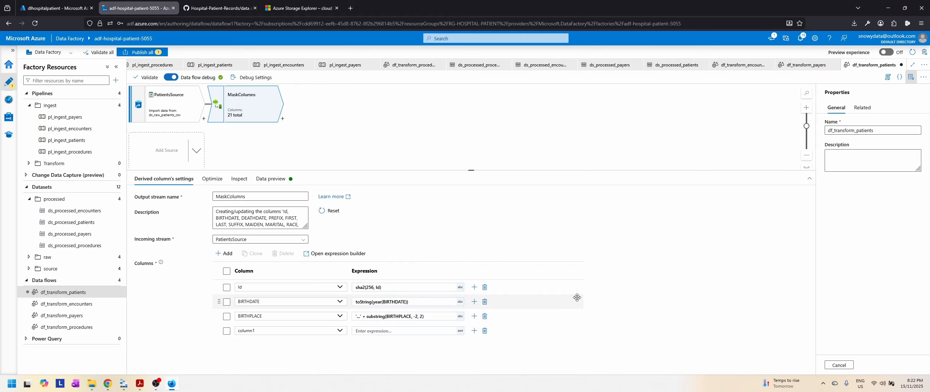
{"action": "left_click", "coordinate": [279, 331]}
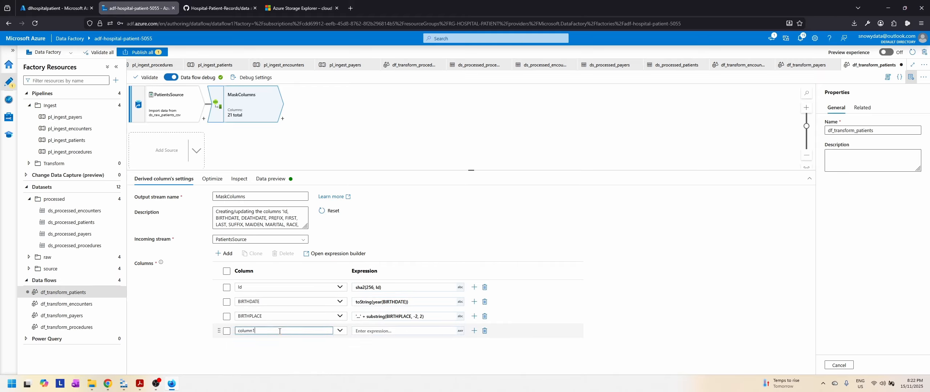
{"action": "left_click", "coordinate": [339, 330]}
{"action": "scroll", "coordinate": [293, 309], "scroll_direction": "down", "scroll_amount": 3}
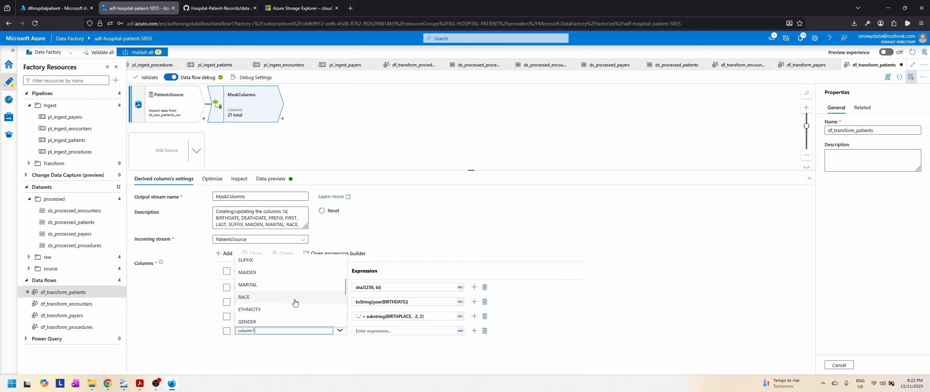
{"action": "scroll", "coordinate": [295, 304], "scroll_direction": "down", "scroll_amount": 1}
{"action": "left_click", "coordinate": [260, 309]}
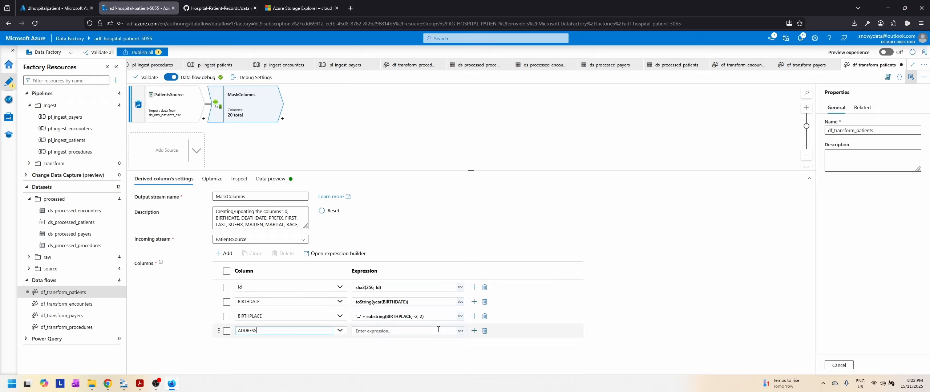
Step: Enter substring (ADDRESS, 0, 3) + '...' as the ADDRESS column's expression in the expression builder and save it
{"action": "left_click", "coordinate": [422, 331]}
{"action": "left_click", "coordinate": [385, 343]}
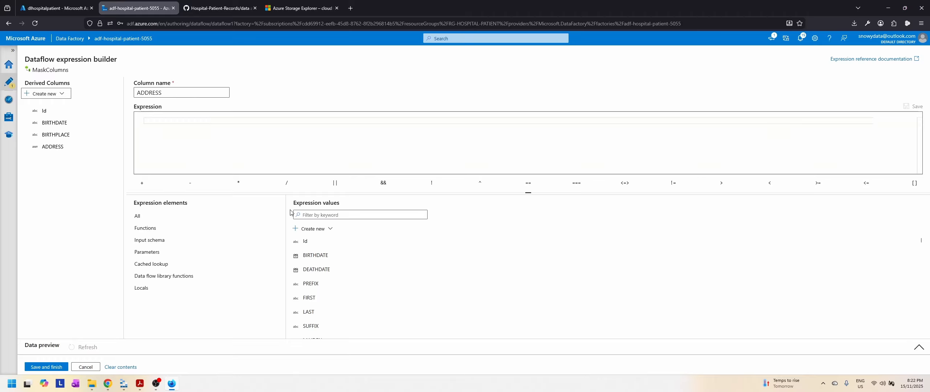
{"action": "left_click", "coordinate": [198, 122]}
{"action": "type", "text": "substring"}
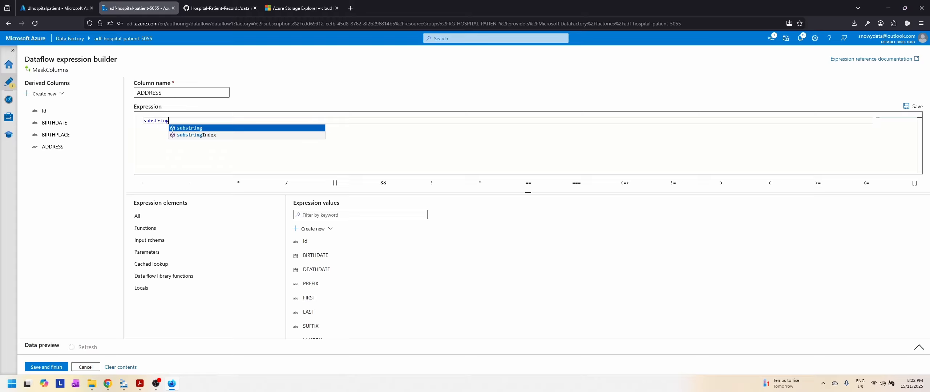
{"action": "key", "text": "Return"}
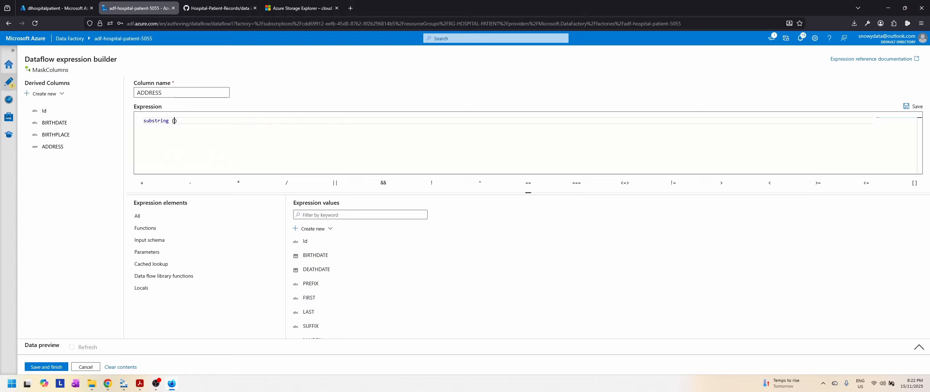
{"action": "type", "text": "A"}
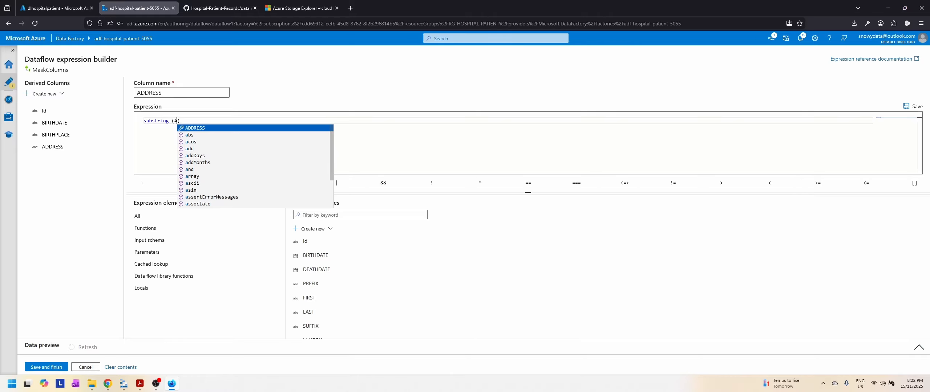
{"action": "key", "text": "Return"}
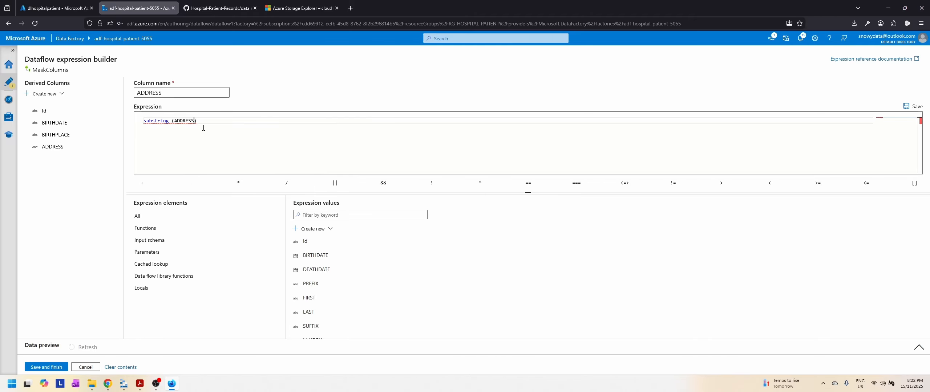
{"action": "type", "text": ", 0, 3) + '..."}
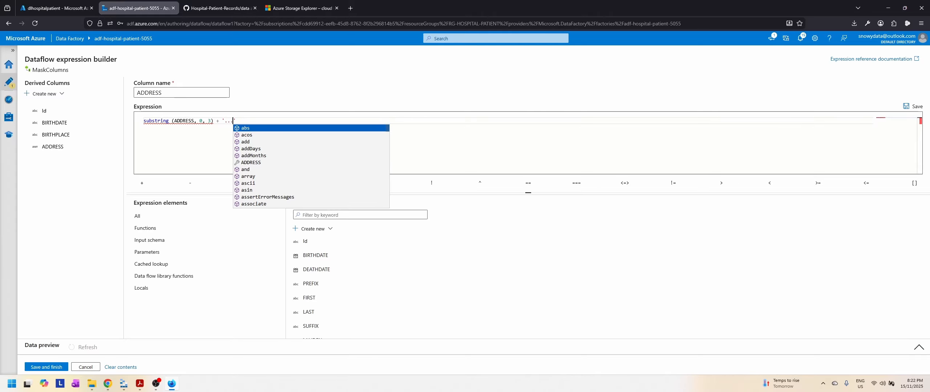
{"action": "left_click", "coordinate": [294, 121]}
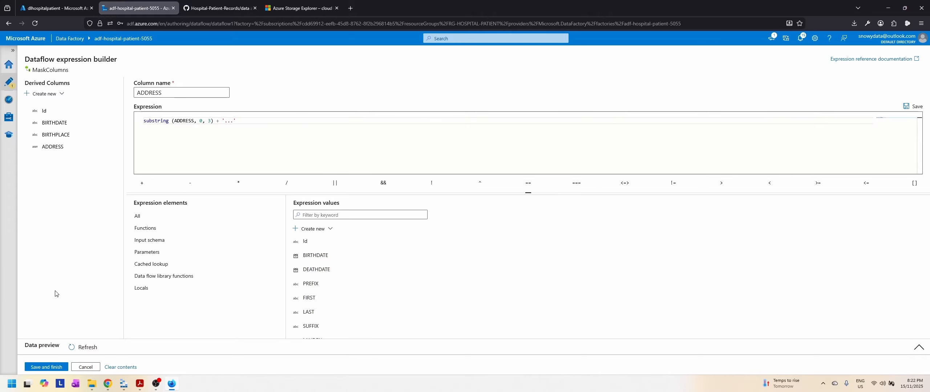
{"action": "left_click", "coordinate": [55, 368]}
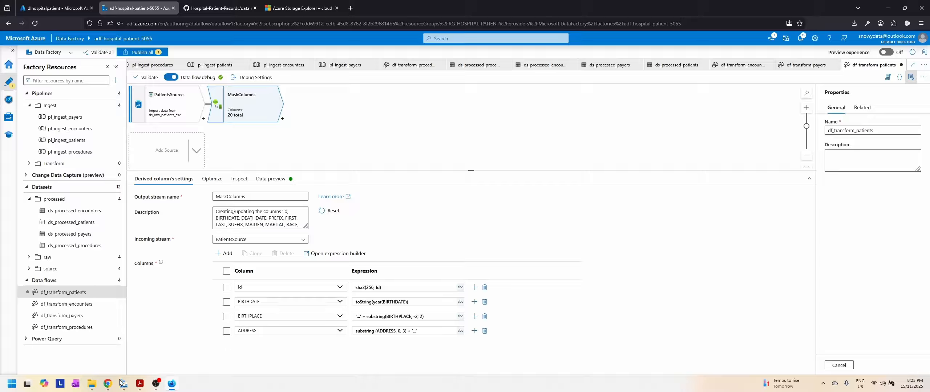
Step: Examine the location columns from ADDRESS to ZIP, LAT and LON in the MaskColumns data preview
{"action": "mouse_move", "coordinate": [121, 388]}
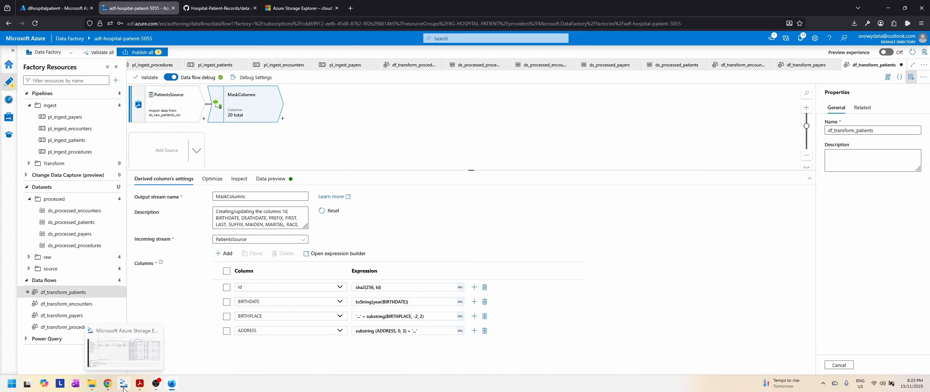
{"action": "left_click", "coordinate": [271, 179]}
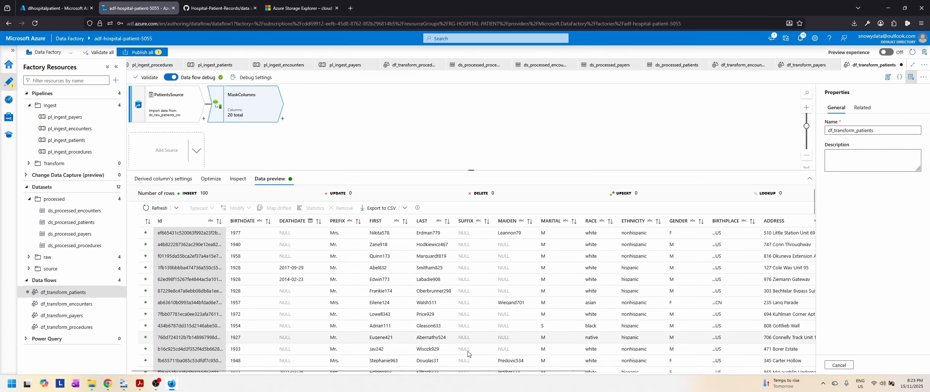
{"action": "left_click_drag", "start_coordinate": [484, 371], "coordinate": [712, 369]}
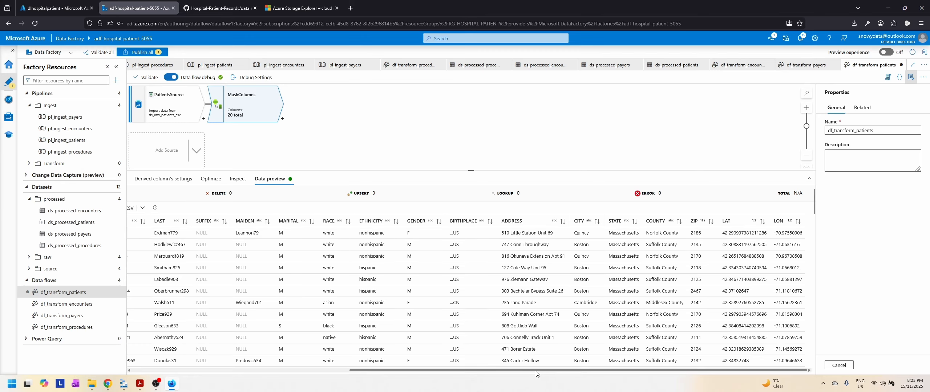
{"action": "left_click_drag", "start_coordinate": [536, 374], "coordinate": [278, 376]}
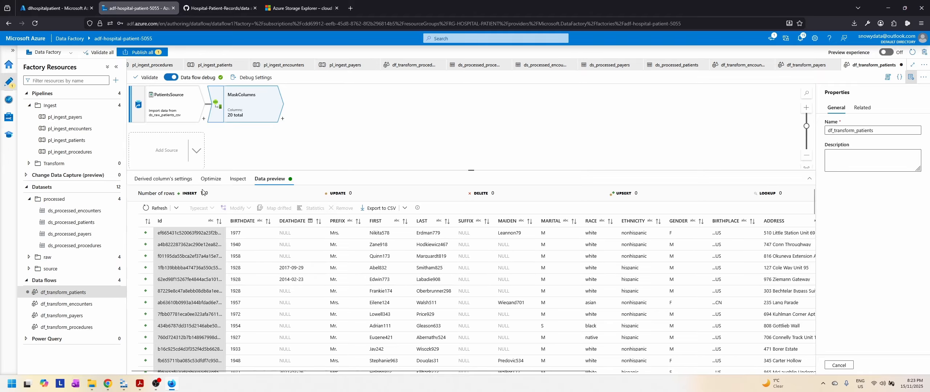
Step: Add a fifth derived column to MaskColumns and set it to ZIP
{"action": "left_click", "coordinate": [159, 181]}
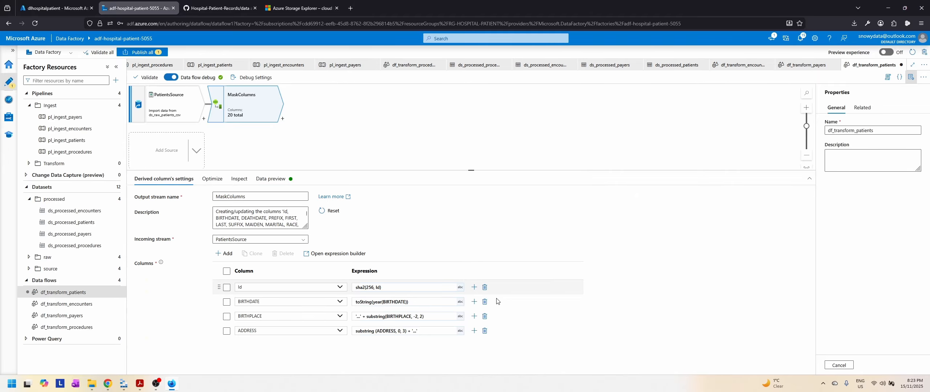
{"action": "left_click", "coordinate": [474, 331]}
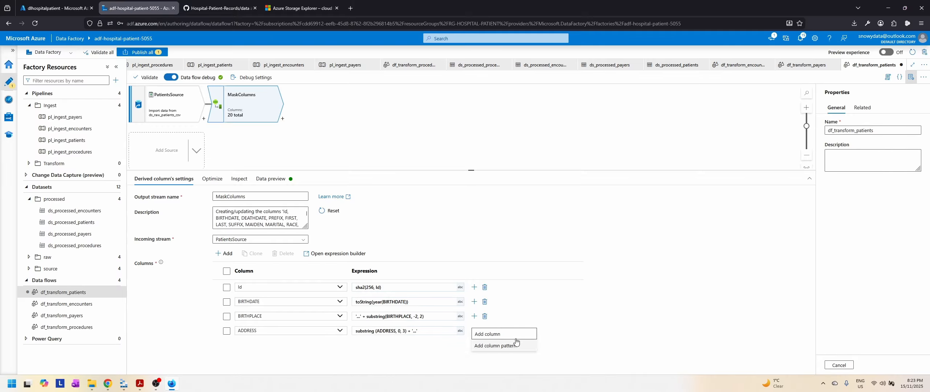
{"action": "left_click", "coordinate": [476, 334]}
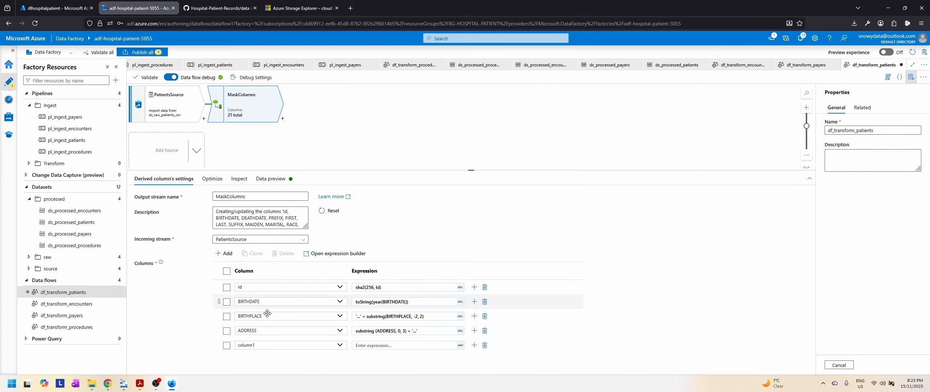
{"action": "left_click", "coordinate": [300, 345]}
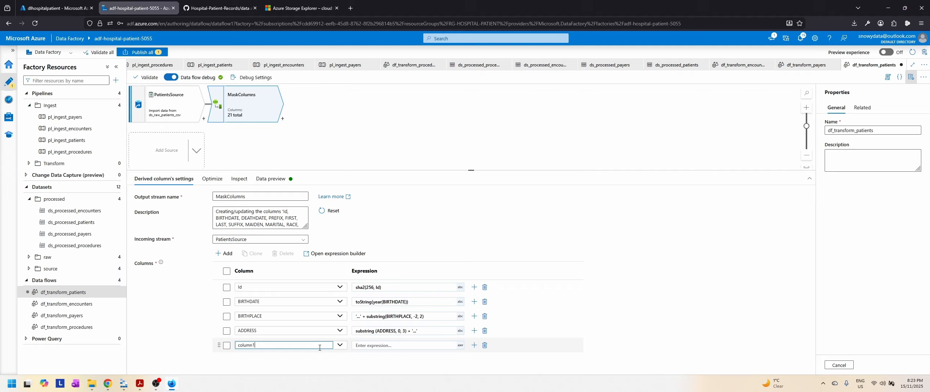
{"action": "left_click", "coordinate": [339, 347]}
{"action": "scroll", "coordinate": [298, 338], "scroll_direction": "down", "scroll_amount": 4}
{"action": "left_click", "coordinate": [267, 337]}
Step: Enter concat('XX', right(toString(ZIP), 2)) as the ZIP column's expression in the expression builder and save it
{"action": "left_click", "coordinate": [411, 345]}
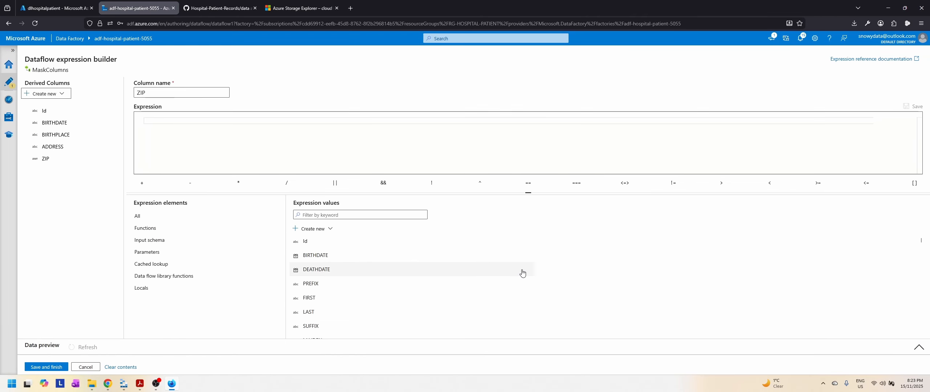
{"action": "left_click", "coordinate": [160, 121]}
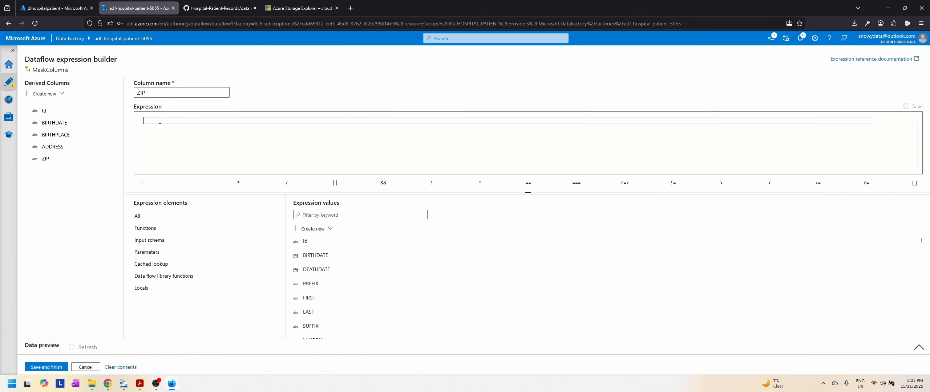
{"action": "type", "text": "concat"}
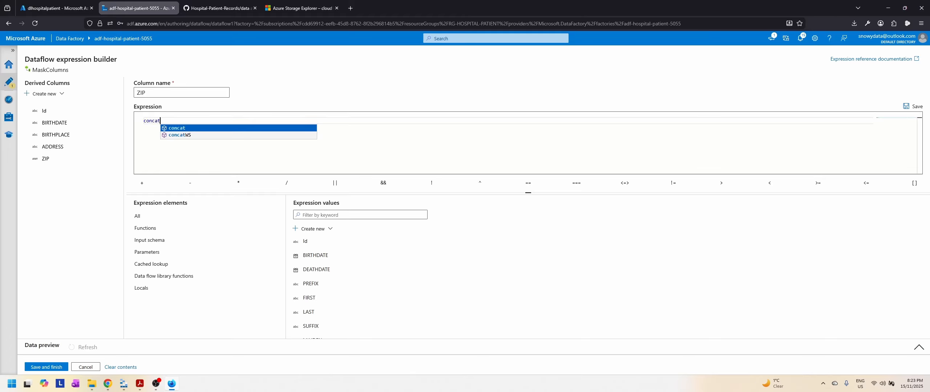
{"action": "type", "text": "("}
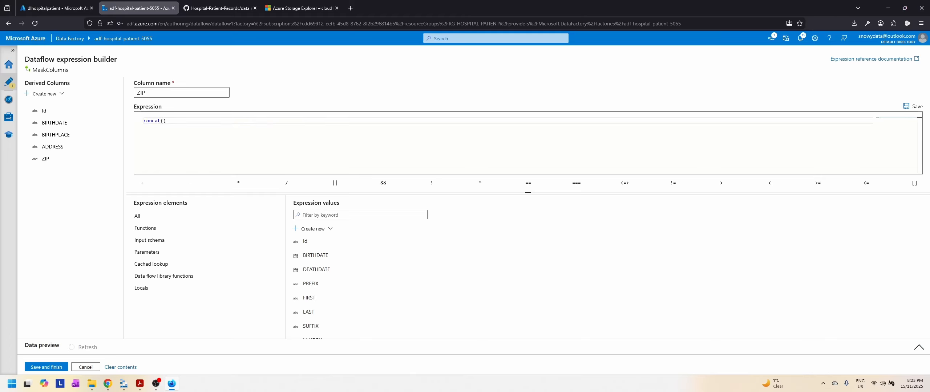
{"action": "type", "text": "'XX"}
{"action": "type", "text": "', r"}
{"action": "type", "text": "ight"}
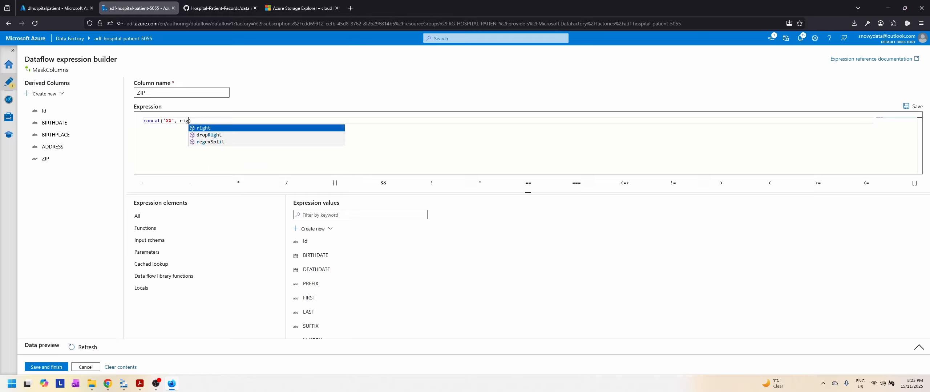
{"action": "type", "text": "("}
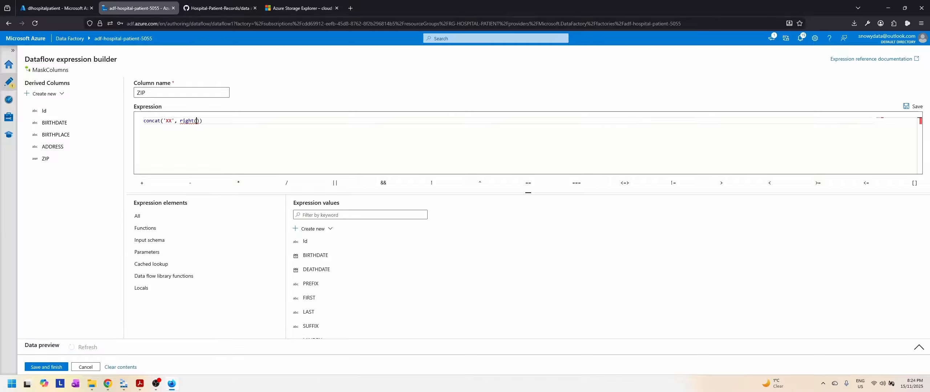
{"action": "type", "text": "toS"}
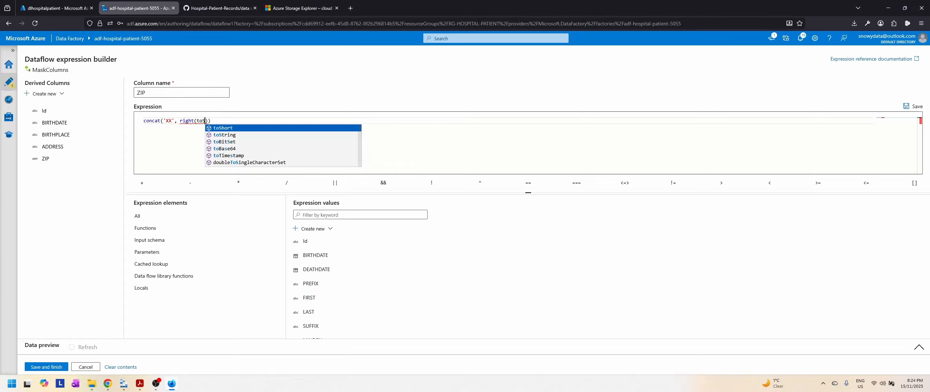
{"action": "type", "text": "tring"}
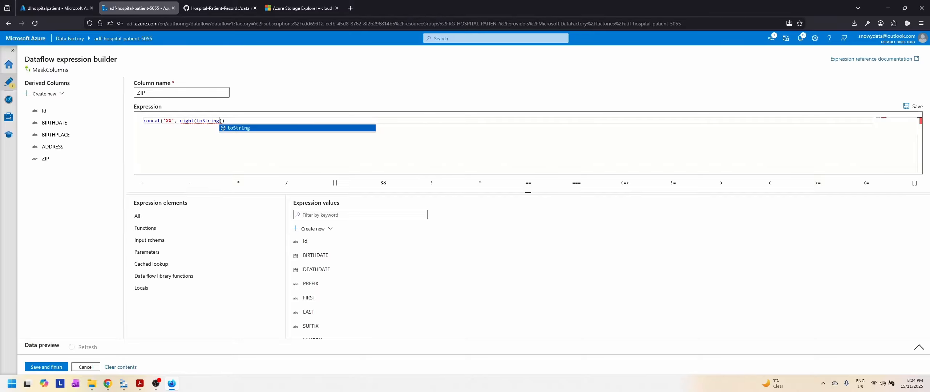
{"action": "type", "text": "(ZIP"}
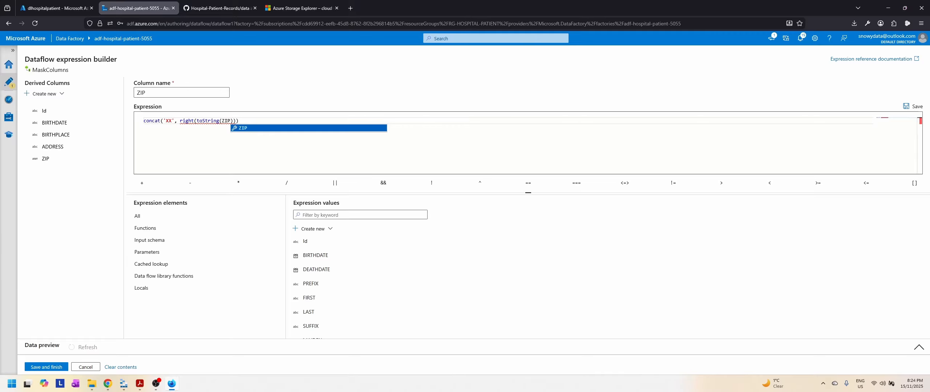
{"action": "key", "text": "Escape"}
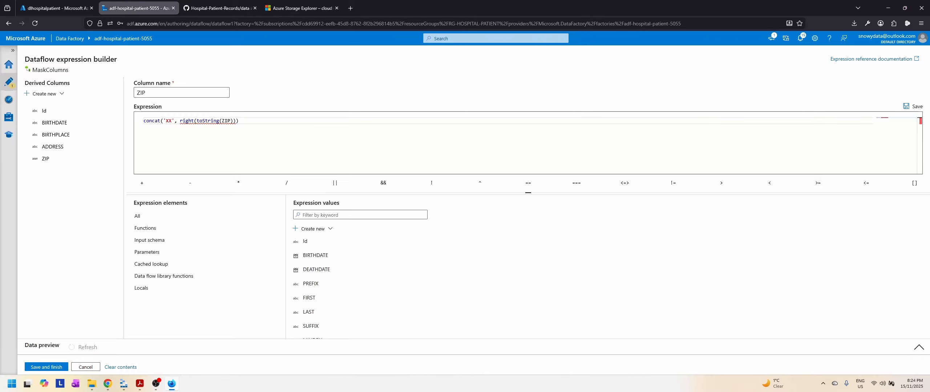
{"action": "type", "text": ", 2"}
{"action": "key", "text": "Right"}
{"action": "key", "text": "Right"}
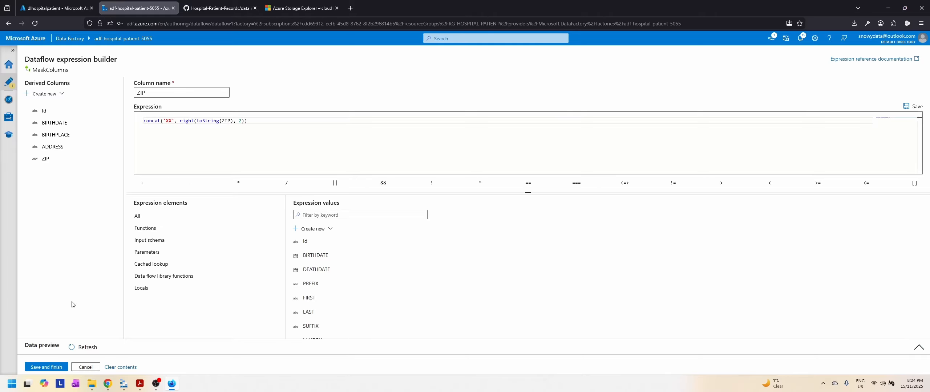
{"action": "left_click", "coordinate": [60, 367]}
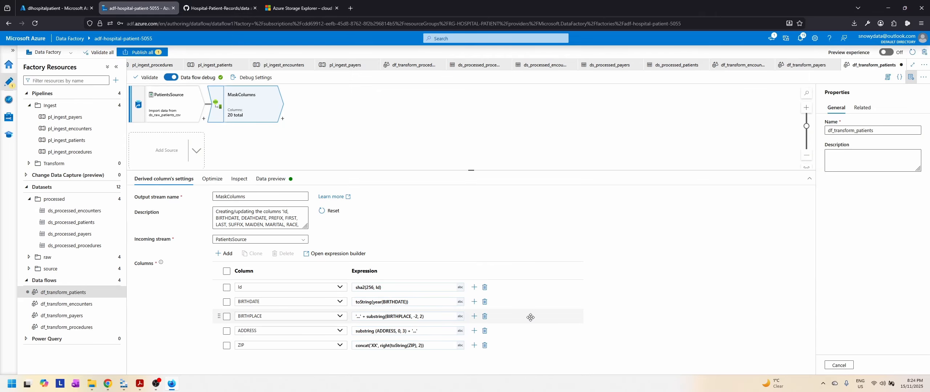
Step: Refresh the MaskColumns data preview and examine the masked ADDRESS and ZIP values across the rows
{"action": "left_click", "coordinate": [212, 178]}
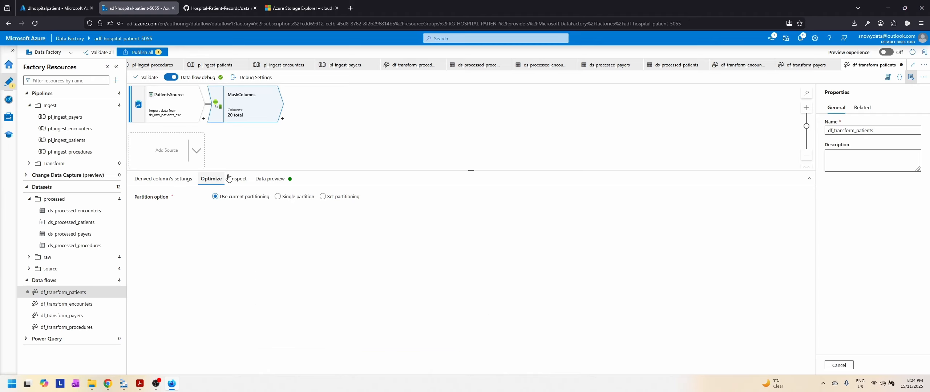
{"action": "left_click", "coordinate": [243, 179]}
{"action": "left_click", "coordinate": [270, 179]}
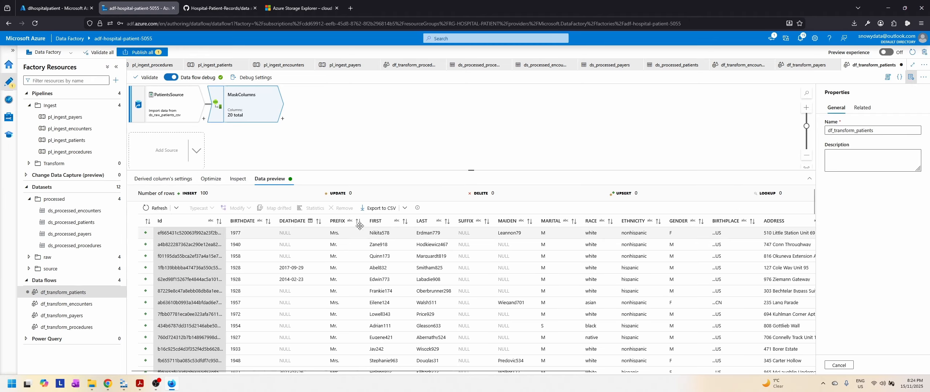
{"action": "left_click", "coordinate": [157, 209]}
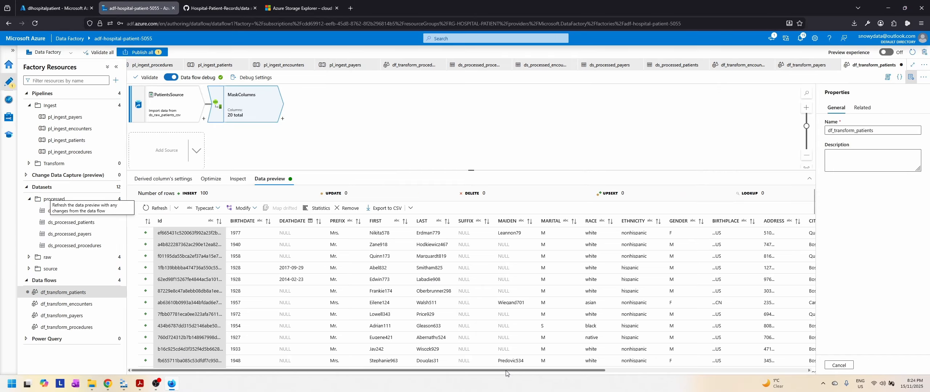
{"action": "left_click_drag", "start_coordinate": [505, 372], "coordinate": [723, 372]}
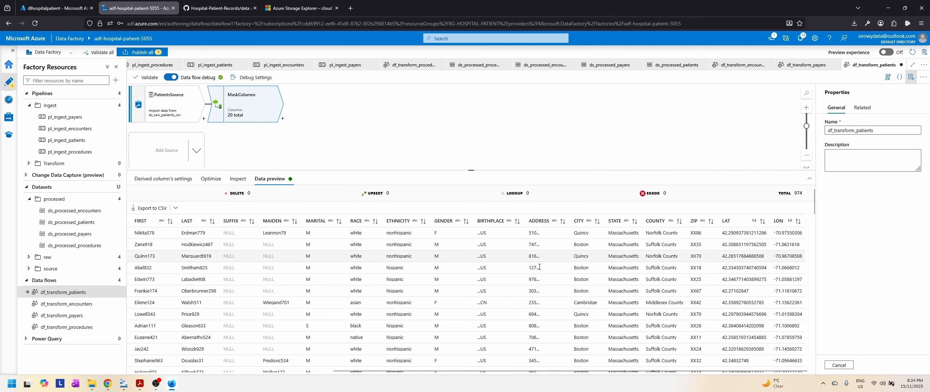
{"action": "scroll", "coordinate": [539, 283], "scroll_direction": "down", "scroll_amount": 3}
{"action": "scroll", "coordinate": [542, 287], "scroll_direction": "down", "scroll_amount": 2}
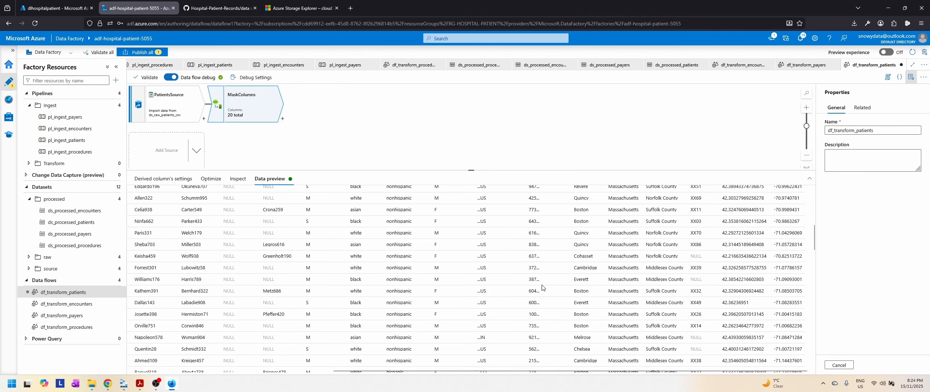
{"action": "scroll", "coordinate": [541, 288], "scroll_direction": "up", "scroll_amount": 5}
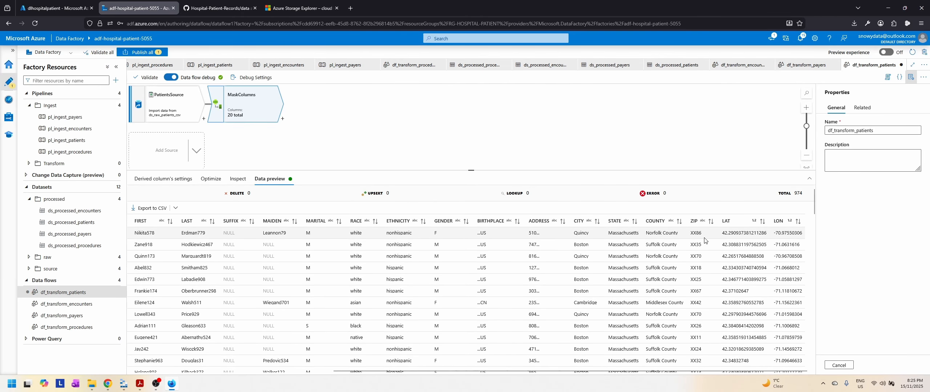
{"action": "scroll", "coordinate": [704, 254], "scroll_direction": "down", "scroll_amount": 5}
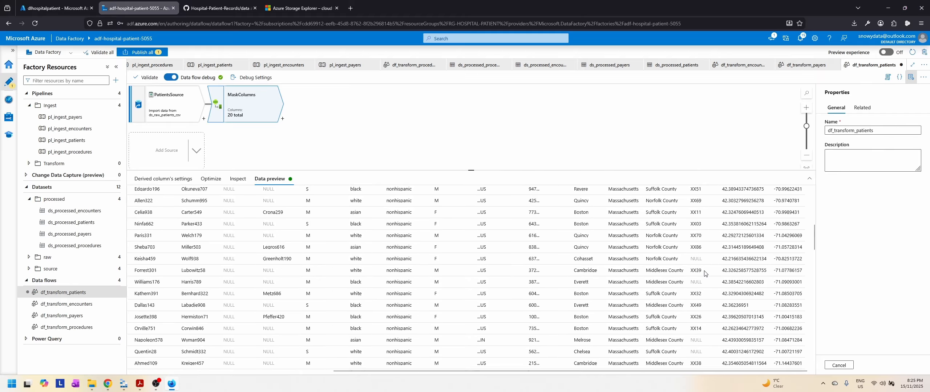
{"action": "scroll", "coordinate": [704, 273], "scroll_direction": "down", "scroll_amount": 5}
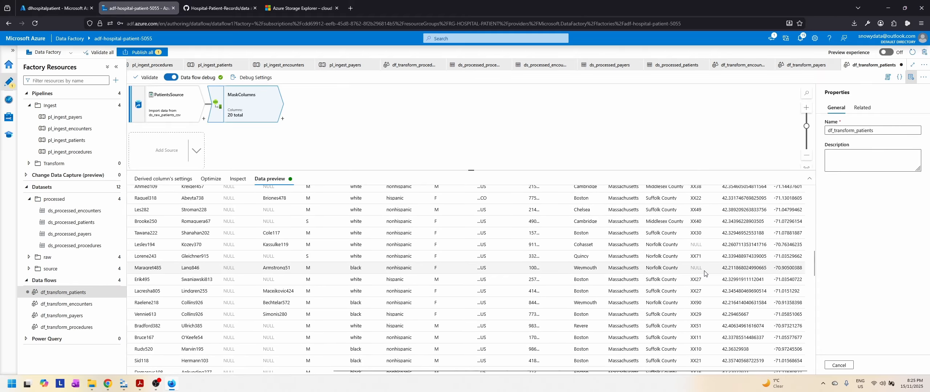
{"action": "scroll", "coordinate": [704, 273], "scroll_direction": "up", "scroll_amount": 5}
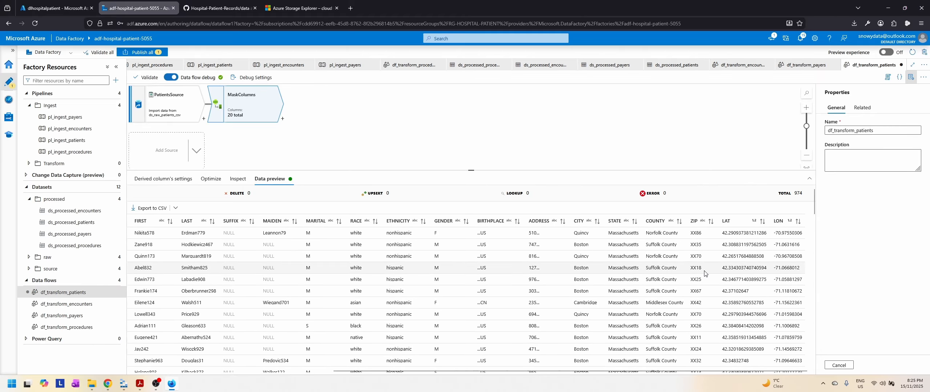
{"action": "left_click_drag", "start_coordinate": [463, 371], "coordinate": [245, 365]}
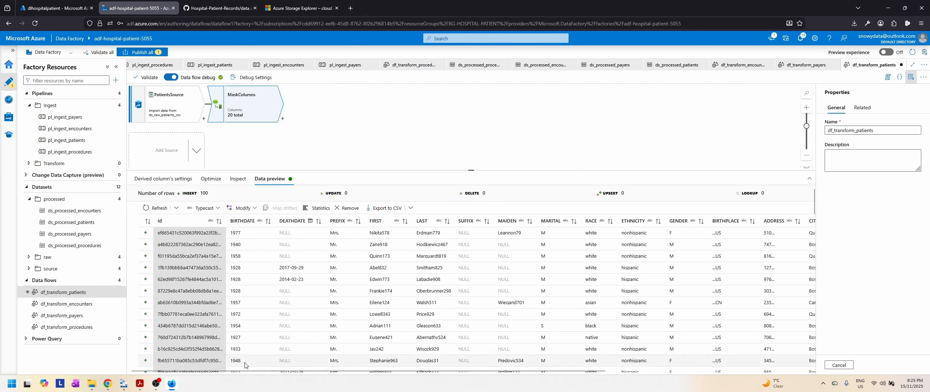
Step: Add a Select transformation after MaskColumns and name its output stream SelectColumnsForSink
{"action": "left_click", "coordinate": [381, 134]}
{"action": "left_click", "coordinate": [282, 119]}
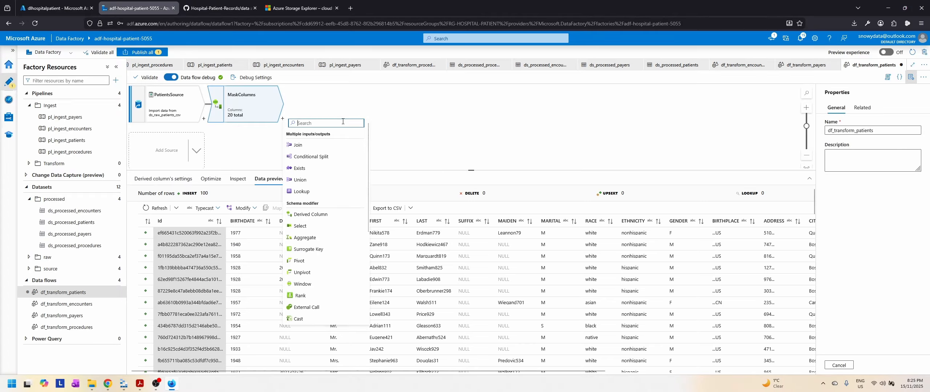
{"action": "left_click", "coordinate": [300, 226]}
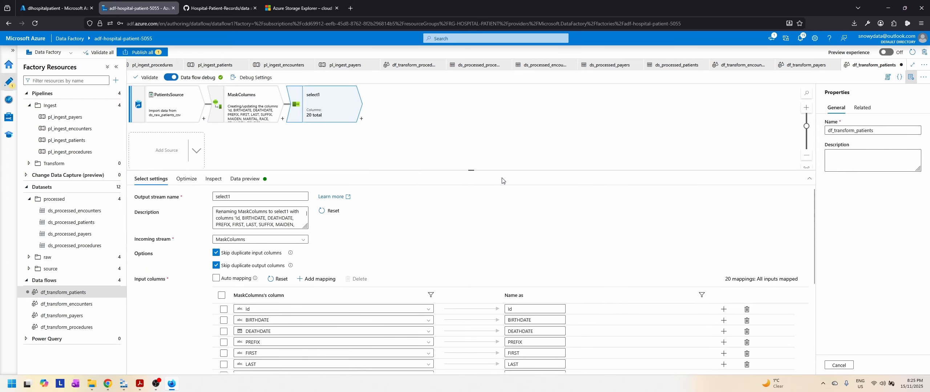
{"action": "left_click", "coordinate": [200, 195]}
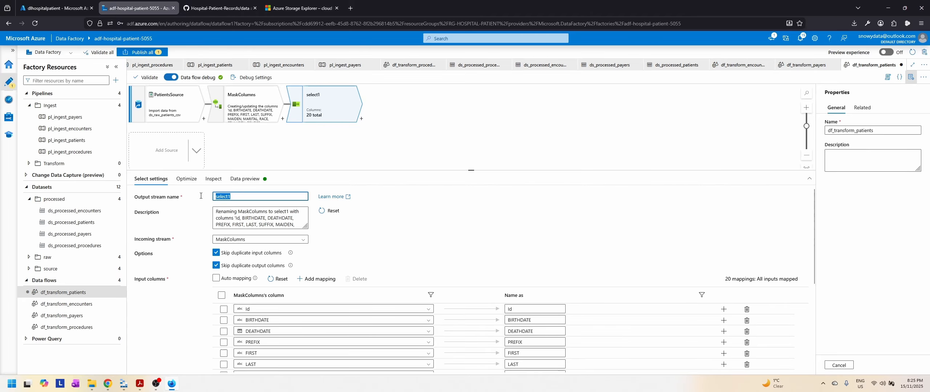
{"action": "type", "text": "SelectColumnsForSink"}
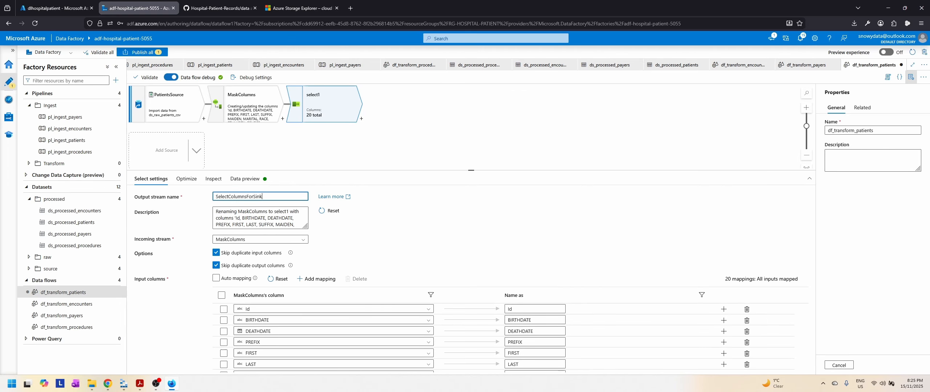
Step: Delete the LAT and LON column mappings from the SelectColumnsForSink transformation
{"action": "scroll", "coordinate": [407, 248], "scroll_direction": "down", "scroll_amount": 2}
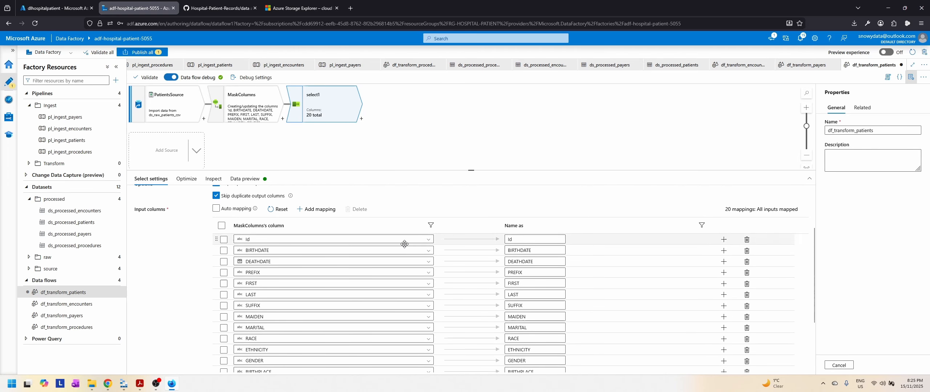
{"action": "scroll", "coordinate": [477, 256], "scroll_direction": "down", "scroll_amount": 1}
{"action": "scroll", "coordinate": [476, 312], "scroll_direction": "down", "scroll_amount": 3}
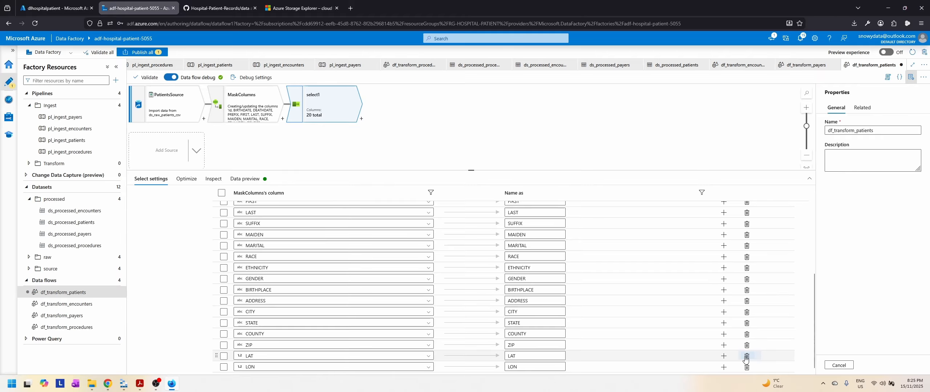
{"action": "left_click", "coordinate": [747, 356]}
{"action": "left_click", "coordinate": [748, 368]}
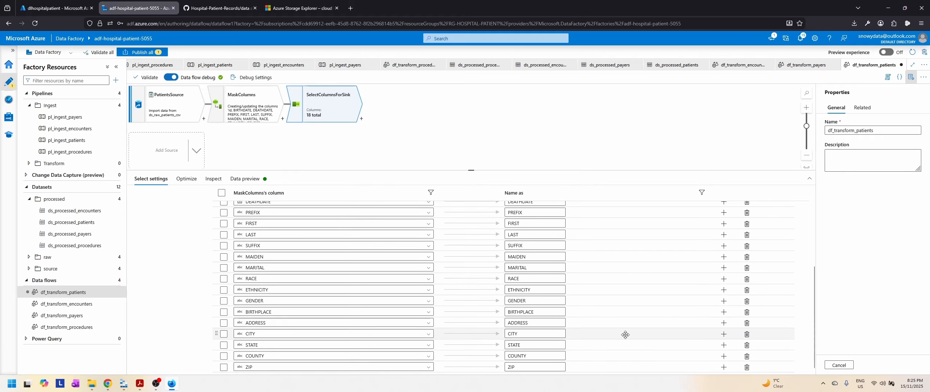
Step: Review the remaining column mappings of SelectColumnsForSink and inspect its output schema
{"action": "scroll", "coordinate": [626, 334], "scroll_direction": "up", "scroll_amount": 2}
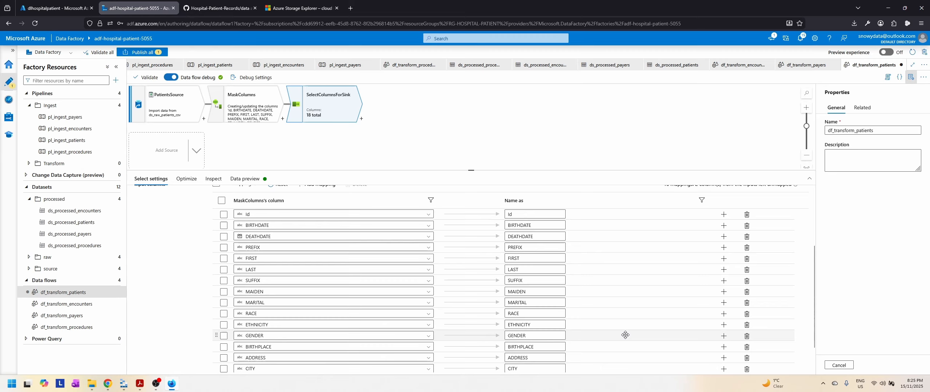
{"action": "scroll", "coordinate": [625, 334], "scroll_direction": "up", "scroll_amount": 3}
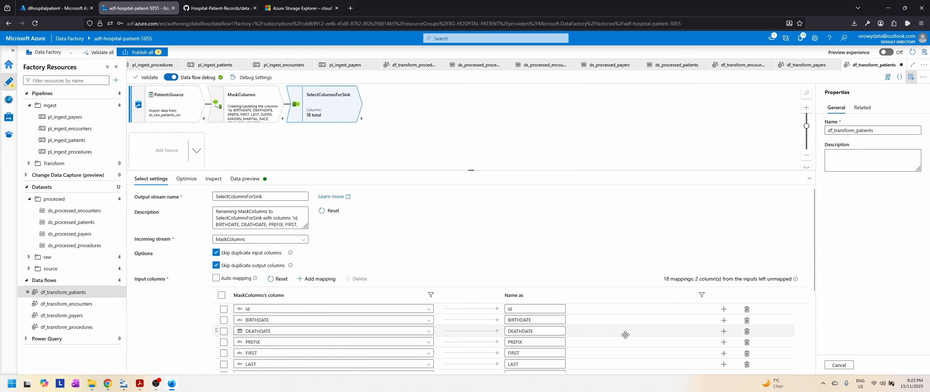
{"action": "scroll", "coordinate": [603, 263], "scroll_direction": "down", "scroll_amount": 4}
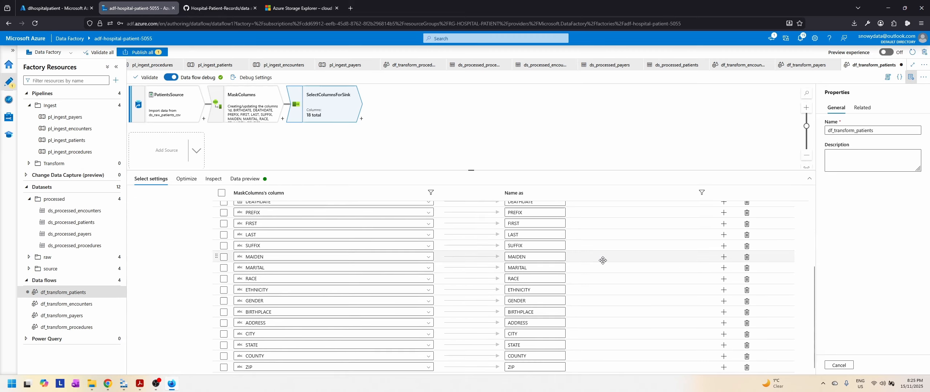
{"action": "scroll", "coordinate": [603, 260], "scroll_direction": "up", "scroll_amount": 4}
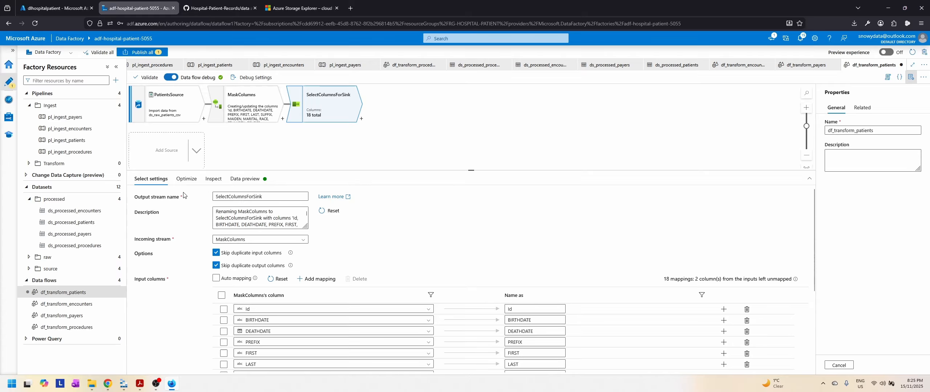
{"action": "left_click", "coordinate": [186, 179]}
{"action": "left_click", "coordinate": [217, 180]}
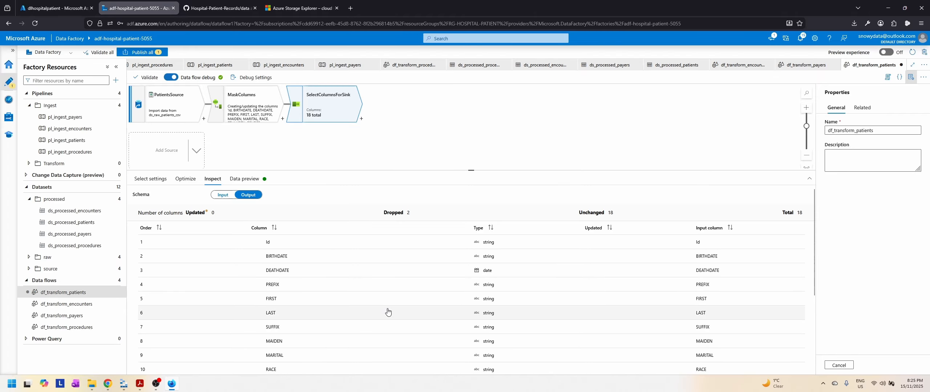
{"action": "scroll", "coordinate": [385, 312], "scroll_direction": "down", "scroll_amount": 3}
{"action": "scroll", "coordinate": [386, 312], "scroll_direction": "up", "scroll_amount": 3}
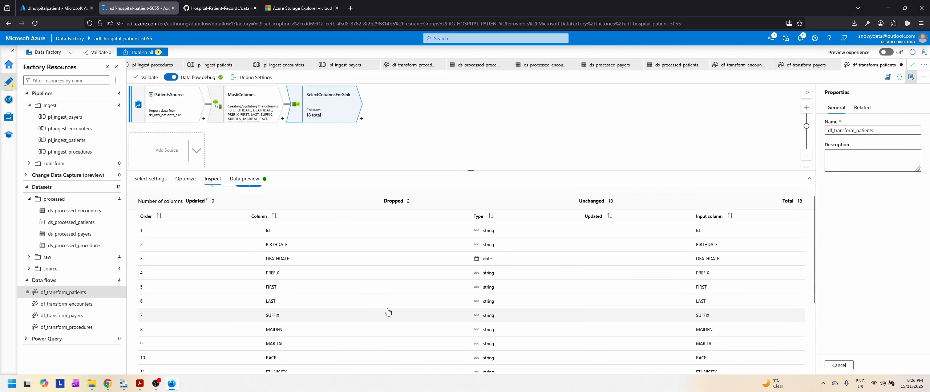
Step: Refresh the SelectColumnsForSink data preview and examine the rows across all remaining columns through ZIP
{"action": "left_click", "coordinate": [241, 180]}
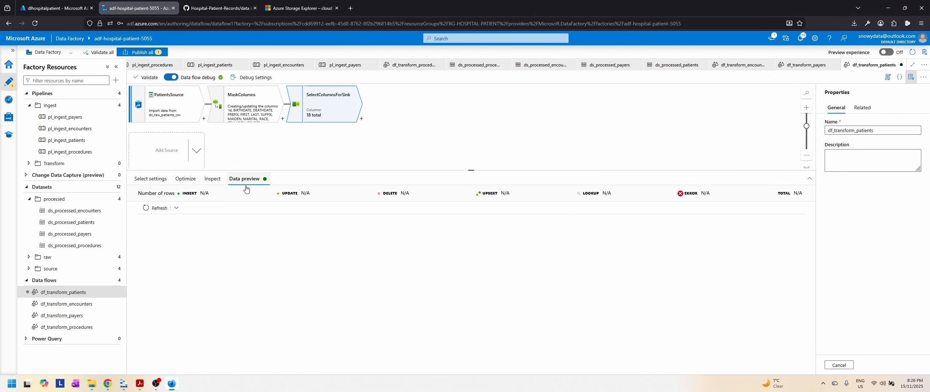
{"action": "left_click", "coordinate": [152, 209]}
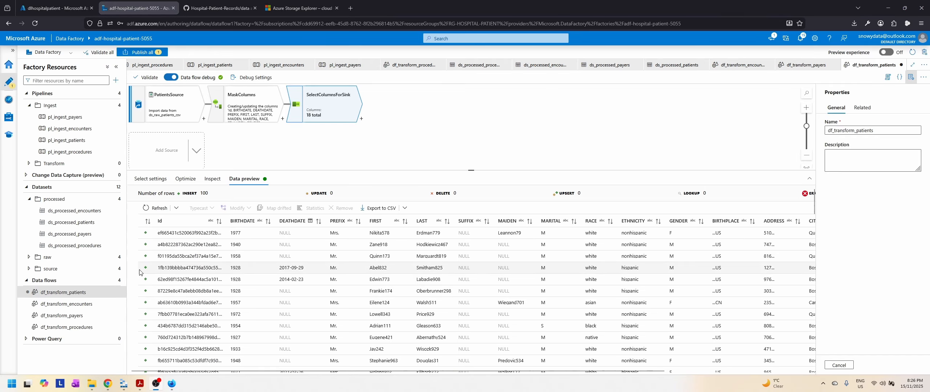
{"action": "left_click_drag", "start_coordinate": [289, 371], "coordinate": [487, 374]}
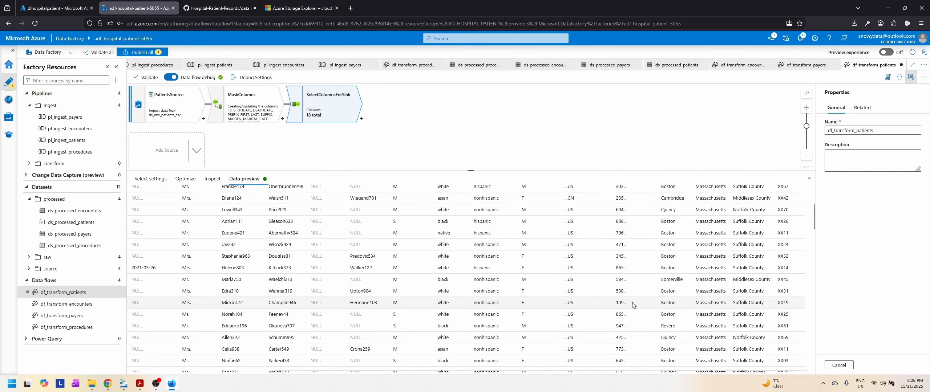
Step: Add a Sink after SelectColumnsForSink and name its output stream PatientsSink
{"action": "left_click", "coordinate": [361, 119]}
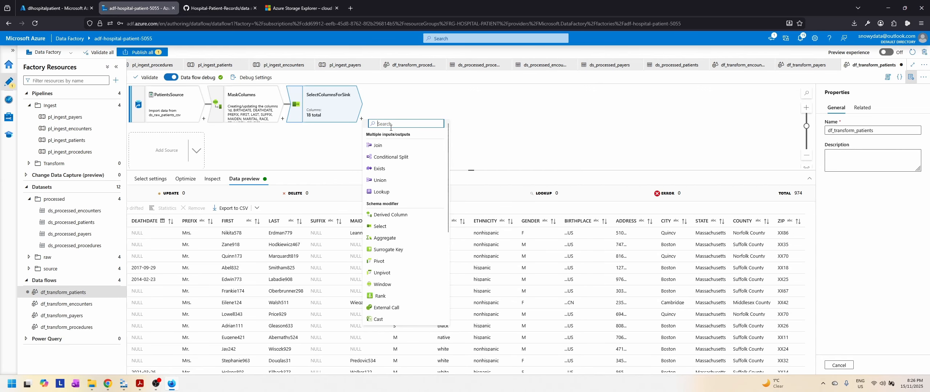
{"action": "type", "text": "sink"}
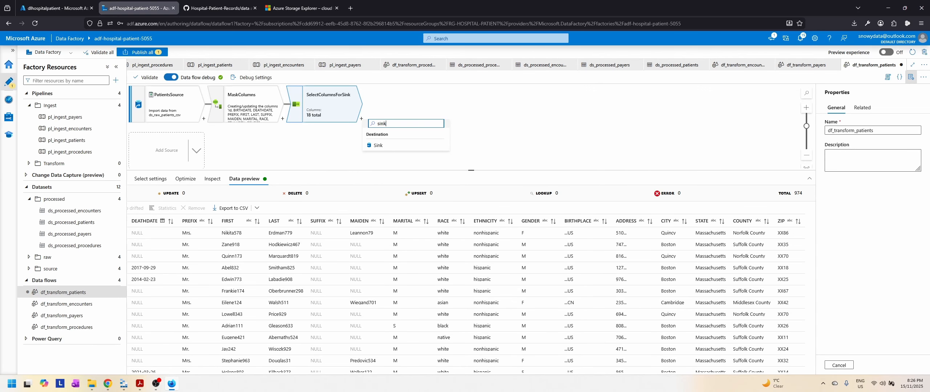
{"action": "left_click", "coordinate": [380, 146]}
{"action": "left_click_drag", "start_coordinate": [236, 197], "coordinate": [207, 198]}
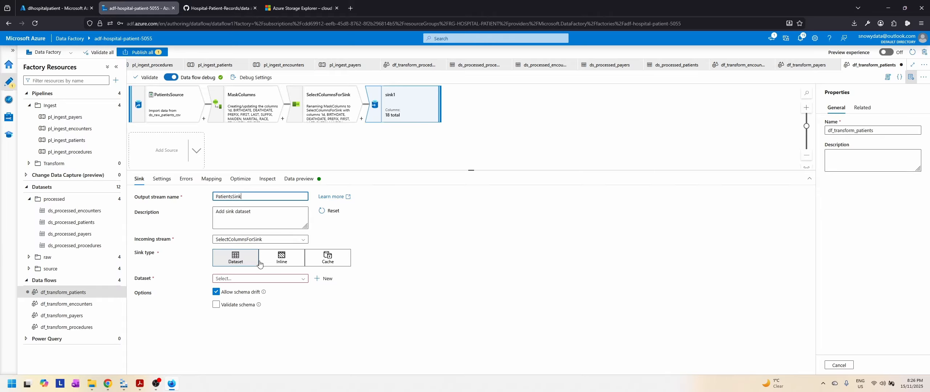
Step: Set the PatientsSink dataset to ds_processed_patients and enable clearing the folder before writing
{"action": "left_click", "coordinate": [293, 279]}
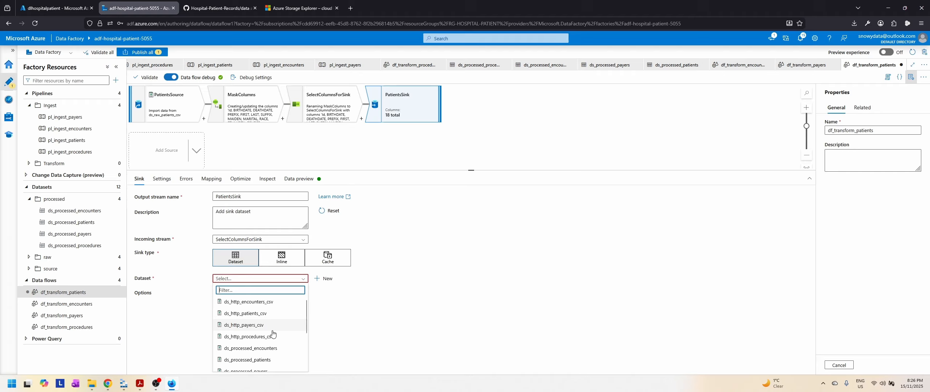
{"action": "scroll", "coordinate": [272, 333], "scroll_direction": "down", "scroll_amount": 1}
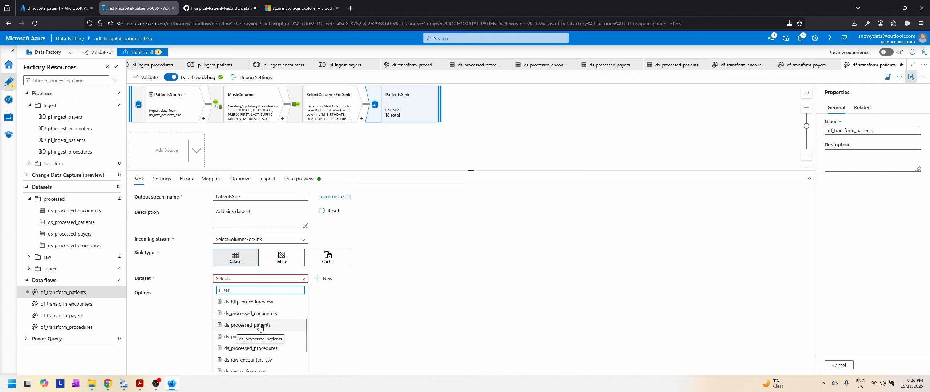
{"action": "left_click", "coordinate": [261, 326]}
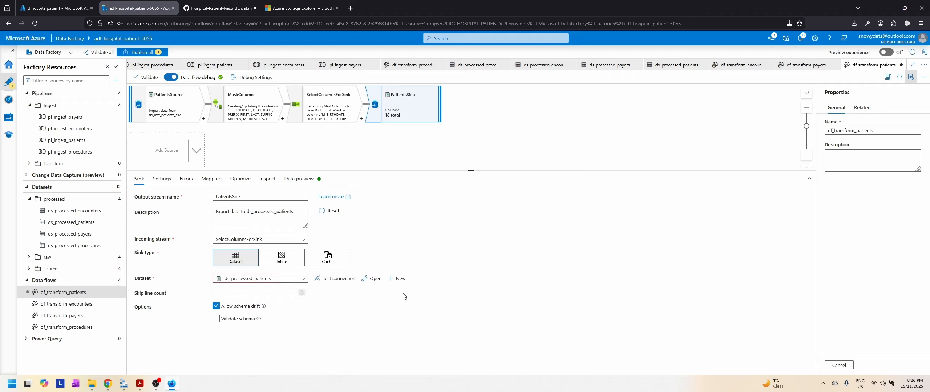
{"action": "left_click", "coordinate": [161, 179]}
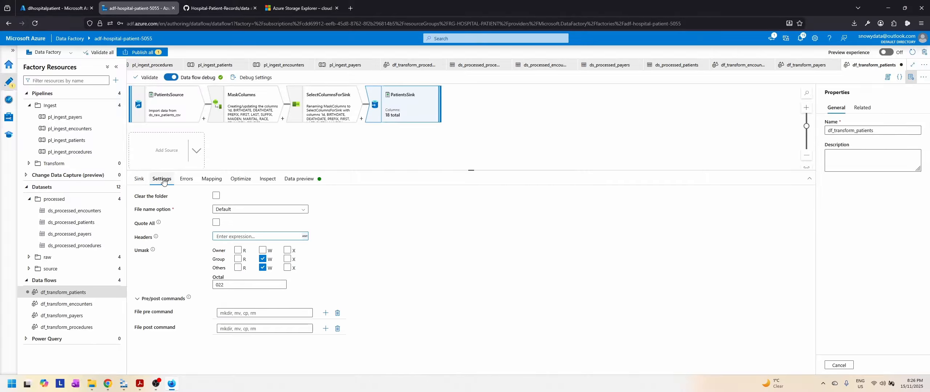
{"action": "left_click", "coordinate": [216, 196]}
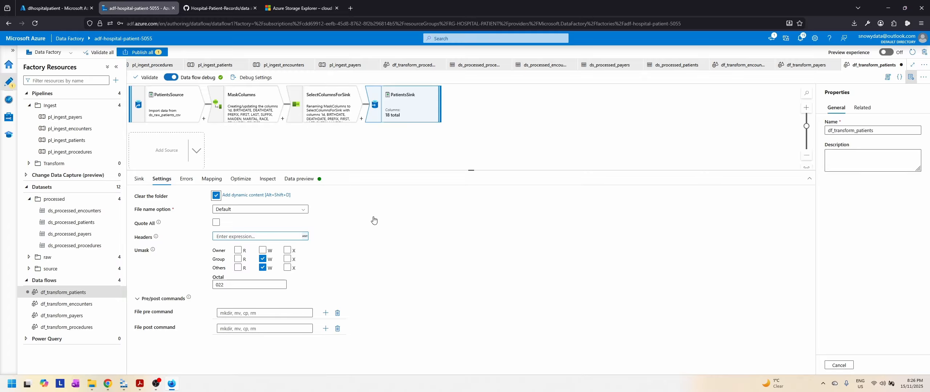
Step: Review the error, mapping, partitioning and schema settings of PatientsSink and examine its data preview across all columns
{"action": "left_click", "coordinate": [186, 179]}
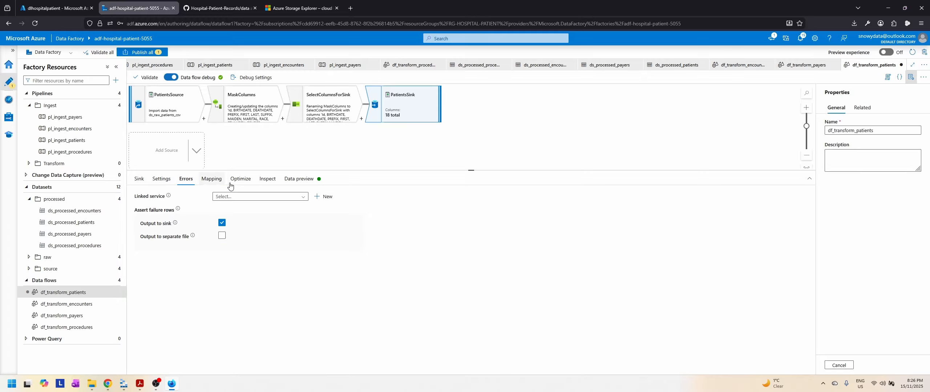
{"action": "left_click", "coordinate": [212, 181]}
{"action": "left_click", "coordinate": [240, 182]}
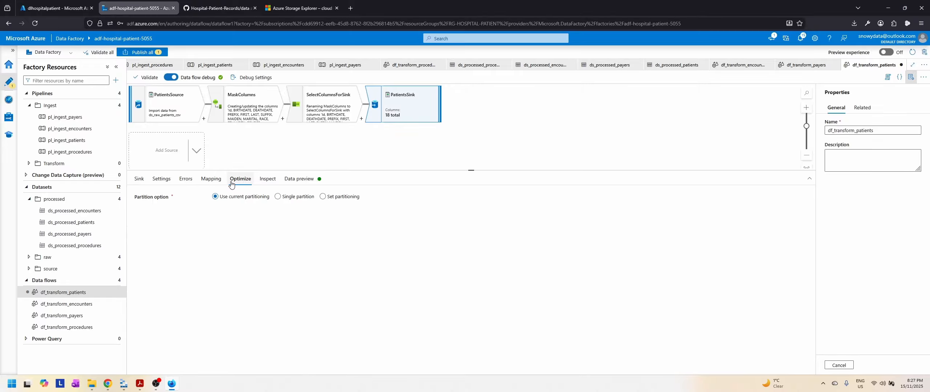
{"action": "left_click", "coordinate": [272, 182]}
{"action": "left_click", "coordinate": [299, 180]}
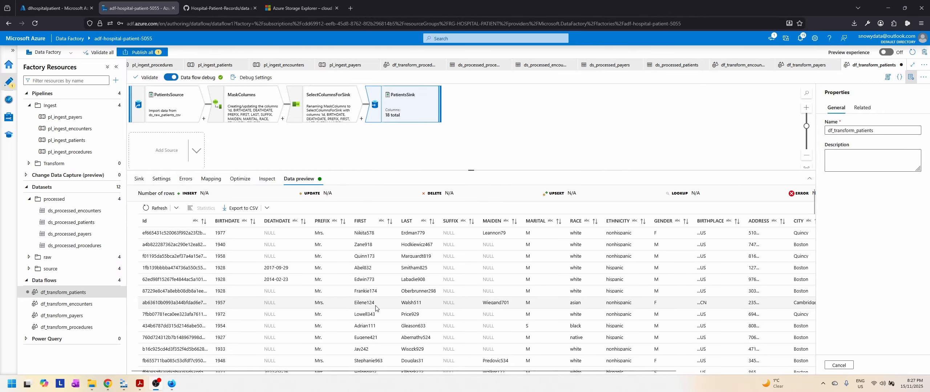
{"action": "left_click_drag", "start_coordinate": [341, 372], "coordinate": [565, 378]}
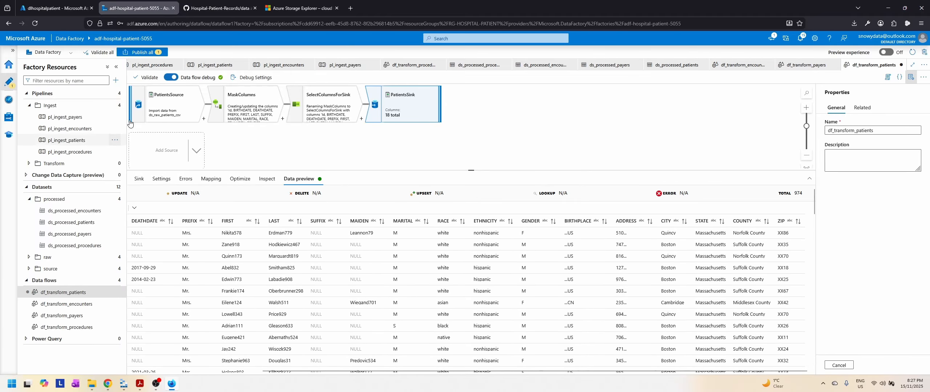
Step: Publish the pending df_transform_patients data flow to the live environment
{"action": "left_click", "coordinate": [142, 52]}
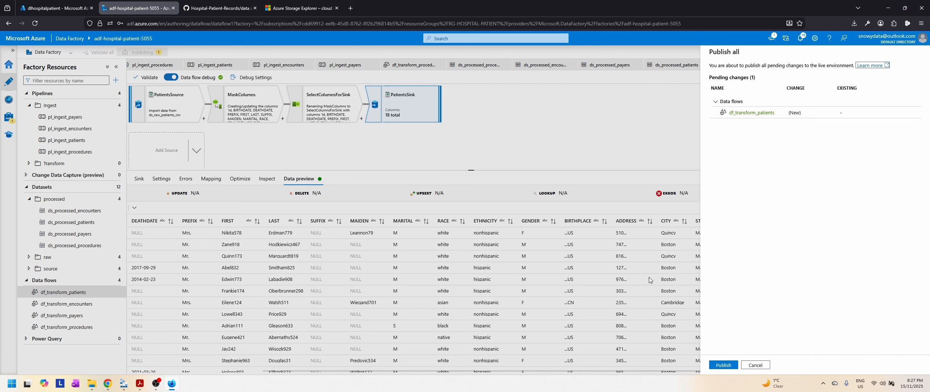
{"action": "left_click", "coordinate": [722, 366]}
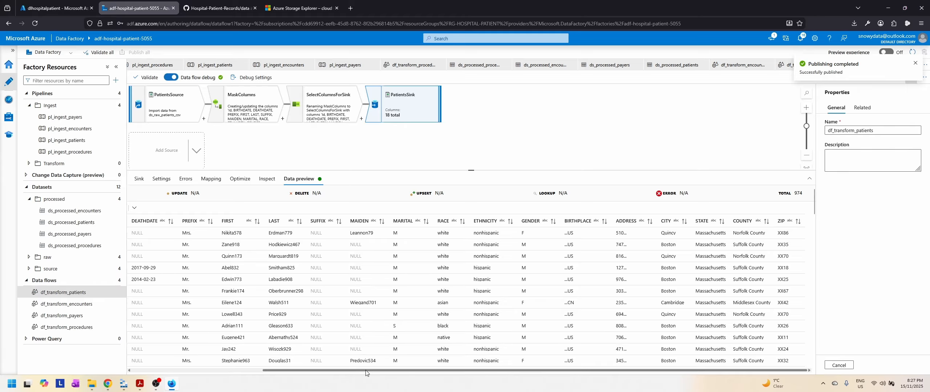
{"action": "left_click_drag", "start_coordinate": [367, 371], "coordinate": [173, 364]}
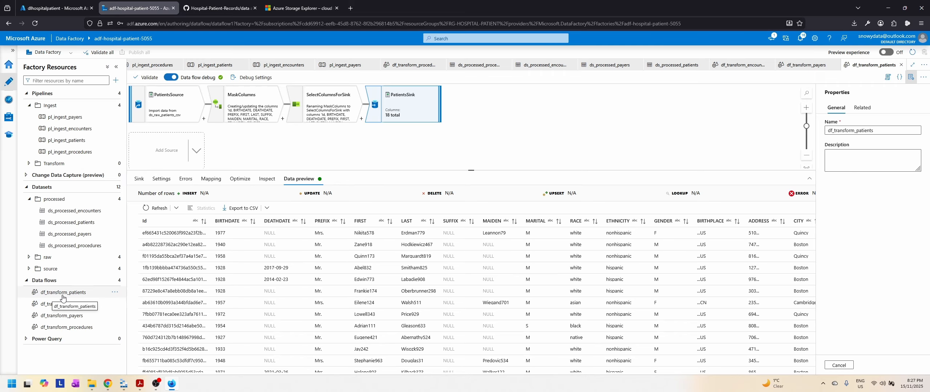
{"action": "left_click", "coordinate": [75, 296]}
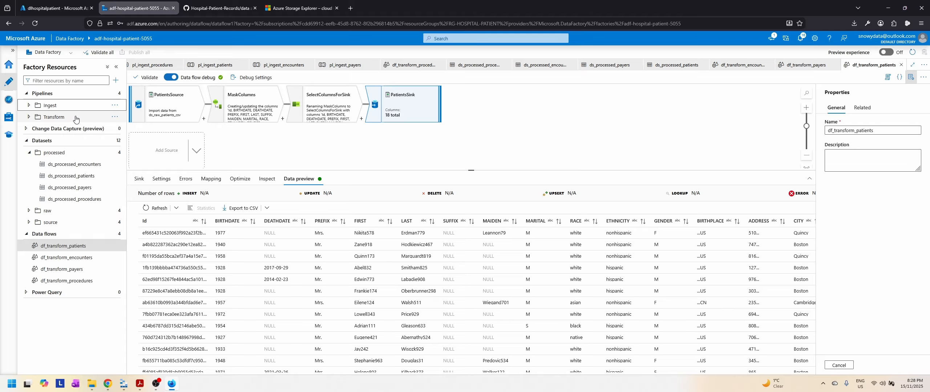
Step: Create a new pipeline in the Transform folder and name it pl_transform_procedures
{"action": "left_click", "coordinate": [115, 116]}
{"action": "left_click", "coordinate": [75, 129]}
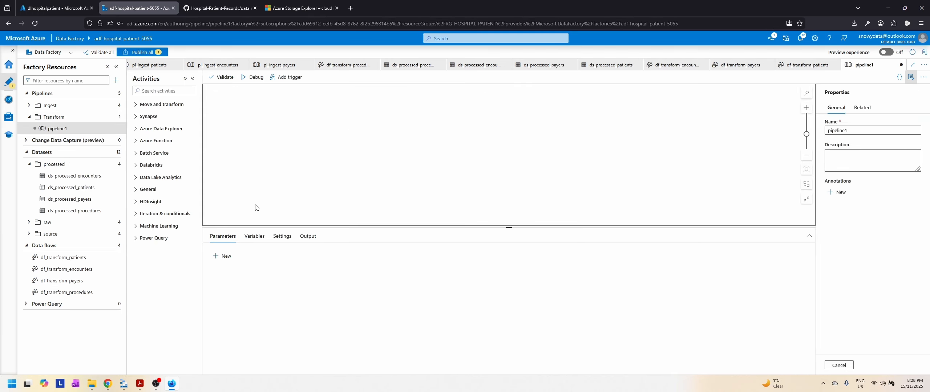
{"action": "double_click", "coordinate": [889, 127]}
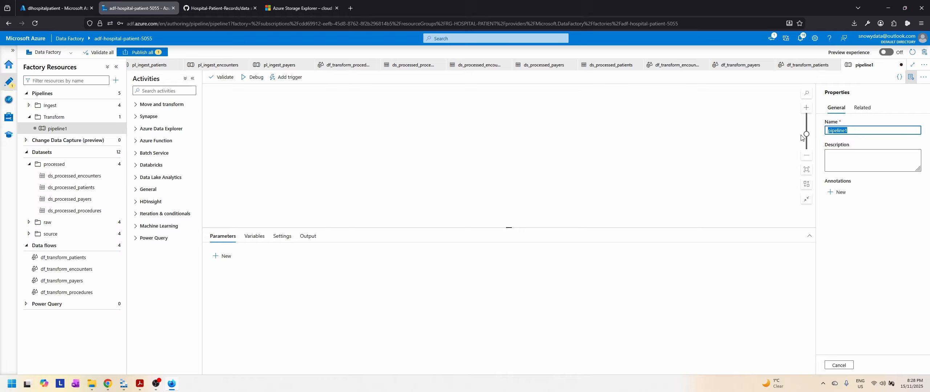
{"action": "type", "text": "pl_transform_proc"}
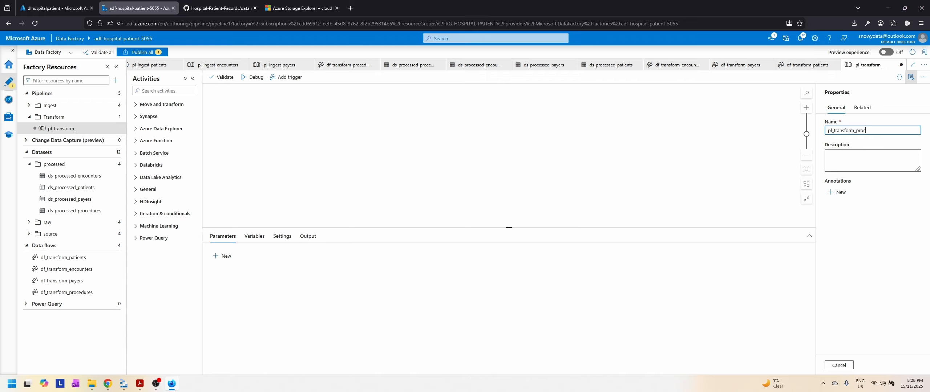
{"action": "type", "text": "ures"}
Step: Add a Data flow activity to the pl_transform_procedures canvas and name it Transform Procedures
{"action": "left_click", "coordinate": [169, 90]}
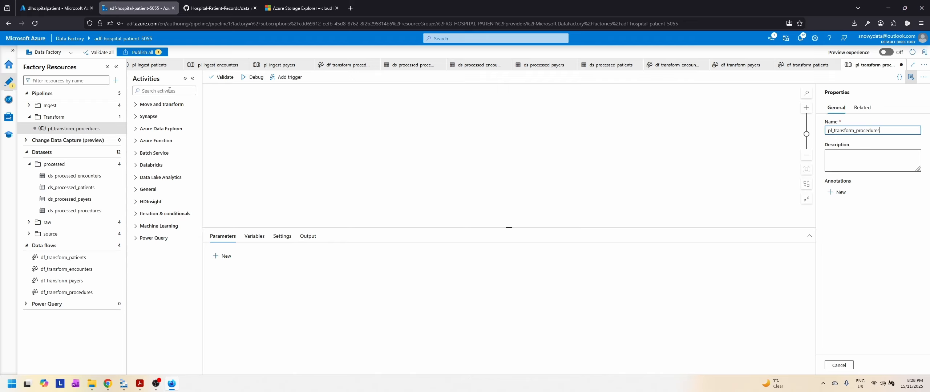
{"action": "left_click", "coordinate": [146, 104]}
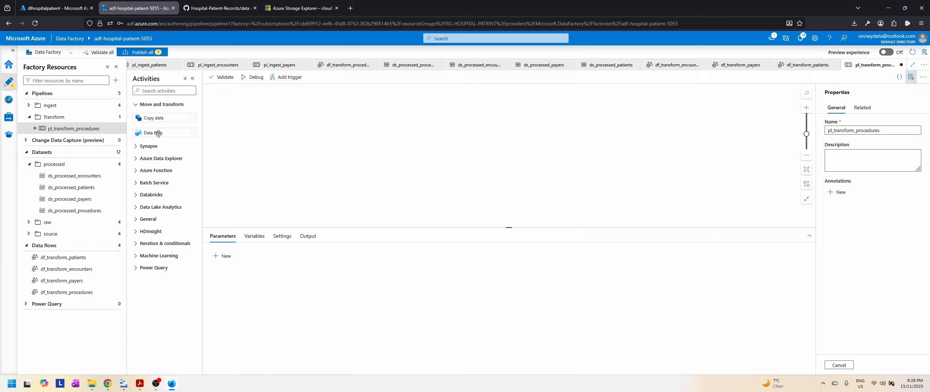
{"action": "left_click_drag", "start_coordinate": [159, 133], "coordinate": [449, 145]}
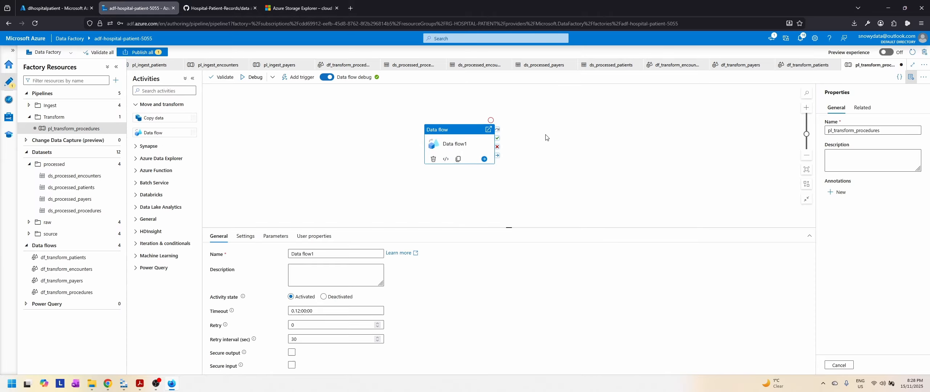
{"action": "left_click_drag", "start_coordinate": [345, 254], "coordinate": [257, 254]}
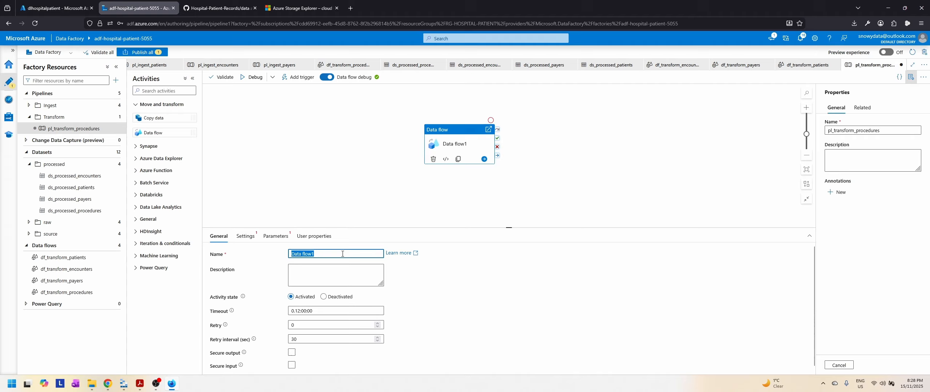
{"action": "type", "text": "Transform P"}
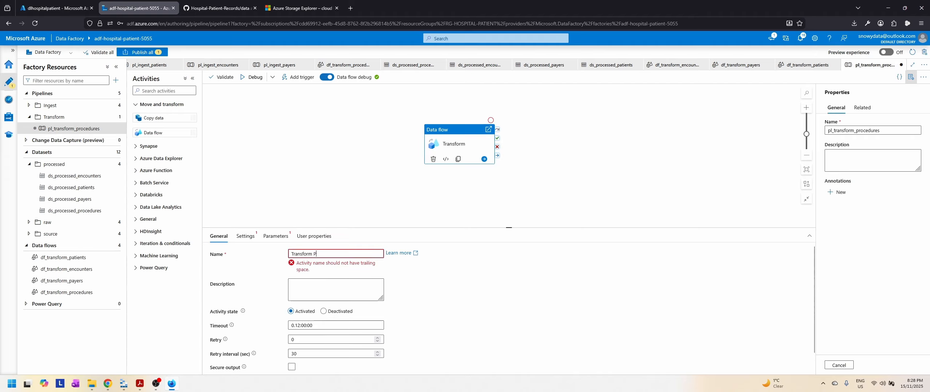
{"action": "type", "text": "rocedures"}
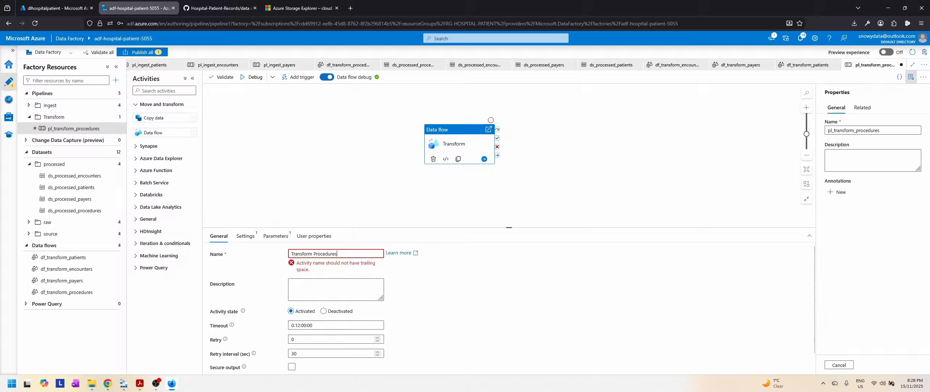
{"action": "scroll", "coordinate": [486, 284], "scroll_direction": "down", "scroll_amount": 1}
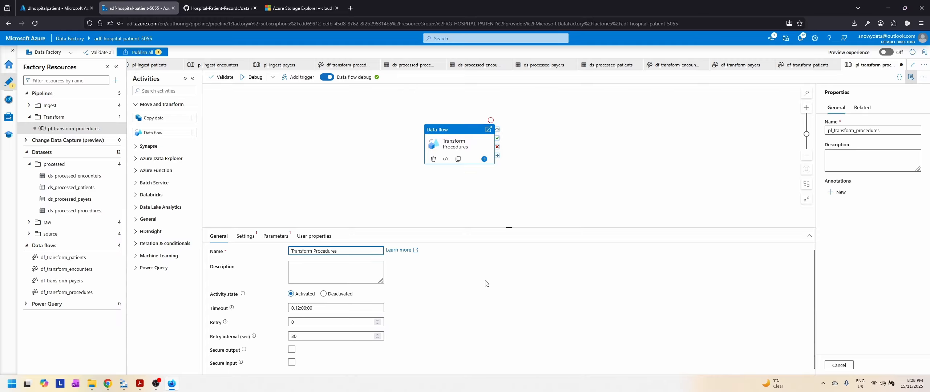
Step: Assign the df_transform_procedures data flow to the Transform Procedures activity and set its logging level to None
{"action": "left_click", "coordinate": [246, 236]}
{"action": "left_click", "coordinate": [338, 256]}
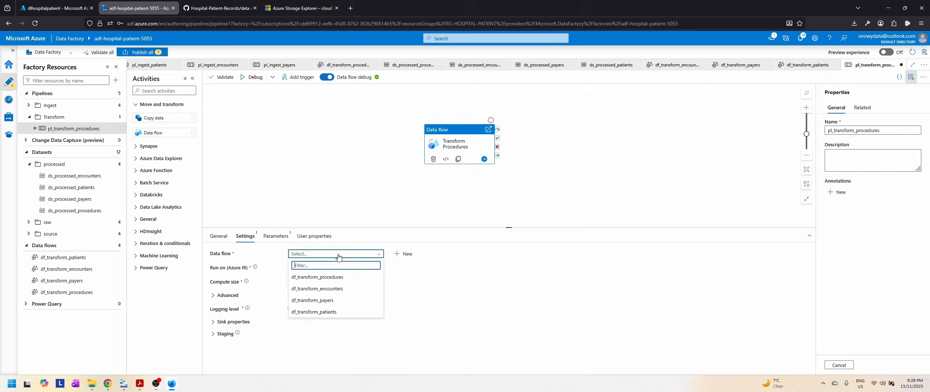
{"action": "left_click", "coordinate": [317, 277]}
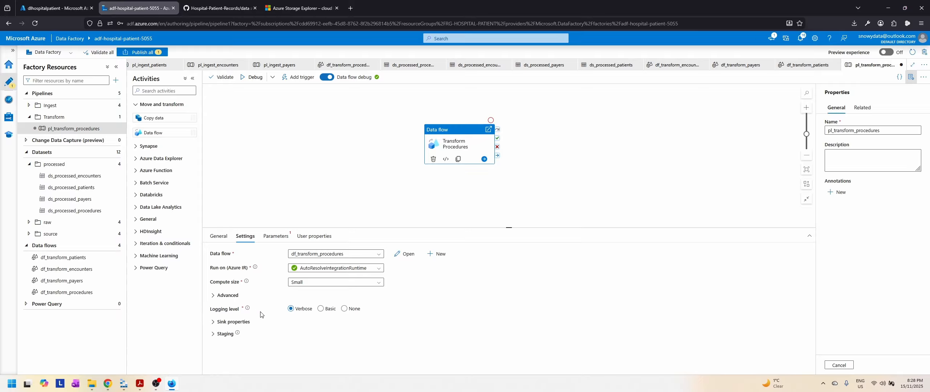
{"action": "left_click", "coordinate": [344, 310]}
Step: Review the sink properties, staging options and data flow parameters of the Transform Procedures activity
{"action": "left_click", "coordinate": [213, 322]}
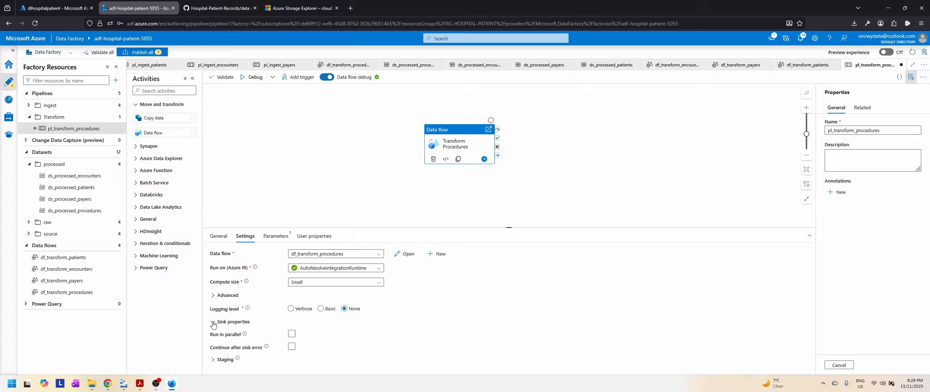
{"action": "left_click", "coordinate": [213, 323]}
{"action": "left_click", "coordinate": [215, 334]}
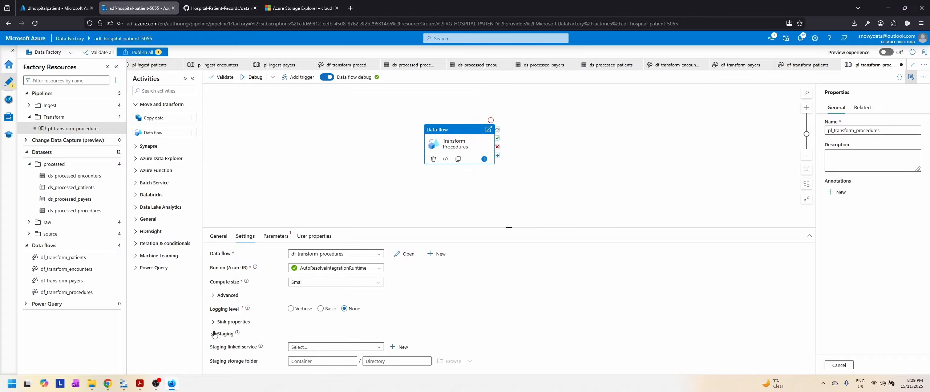
{"action": "left_click", "coordinate": [214, 335]}
{"action": "left_click", "coordinate": [275, 236]}
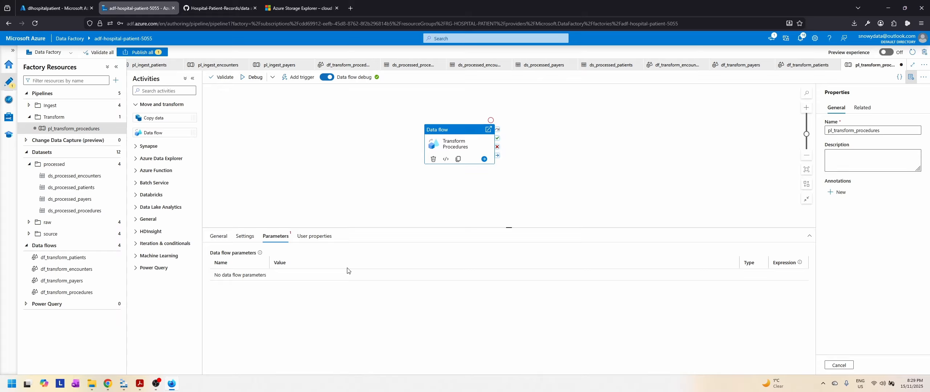
Step: Check the Transform Procedures activity's user properties and start a debug run of pl_transform_procedures
{"action": "left_click", "coordinate": [314, 237]}
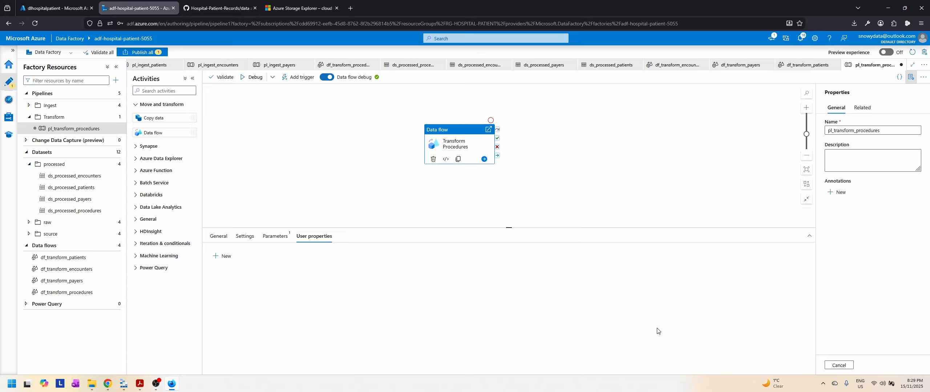
{"action": "left_click", "coordinate": [250, 78]}
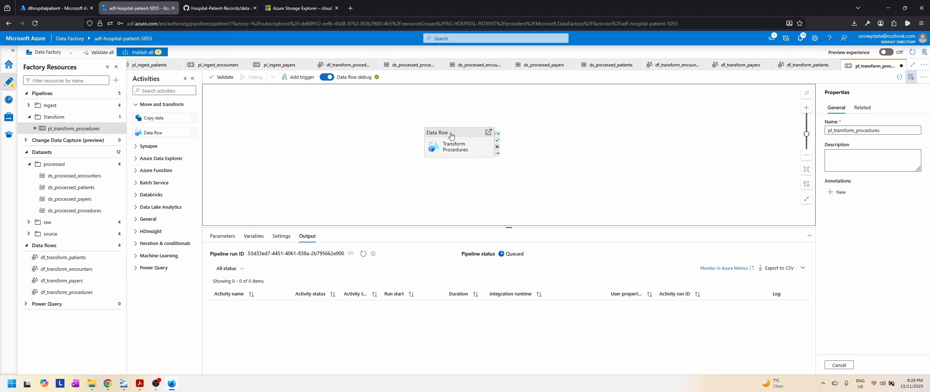
Step: Switch to Azure Storage Explorer and open the processed blob container of the dlhospitalpatient storage account
{"action": "left_click", "coordinate": [124, 387]}
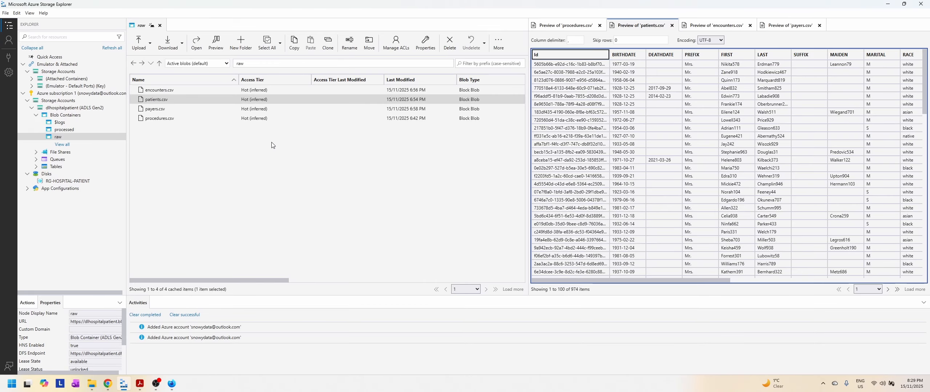
{"action": "left_click", "coordinate": [72, 130]}
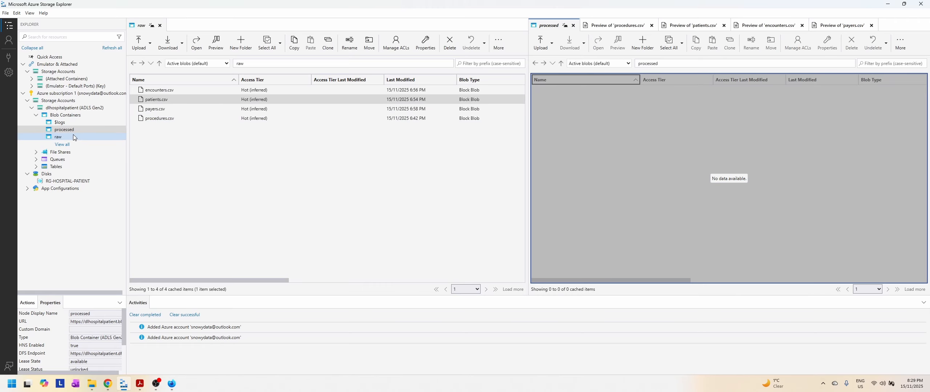
{"action": "double_click", "coordinate": [77, 132]}
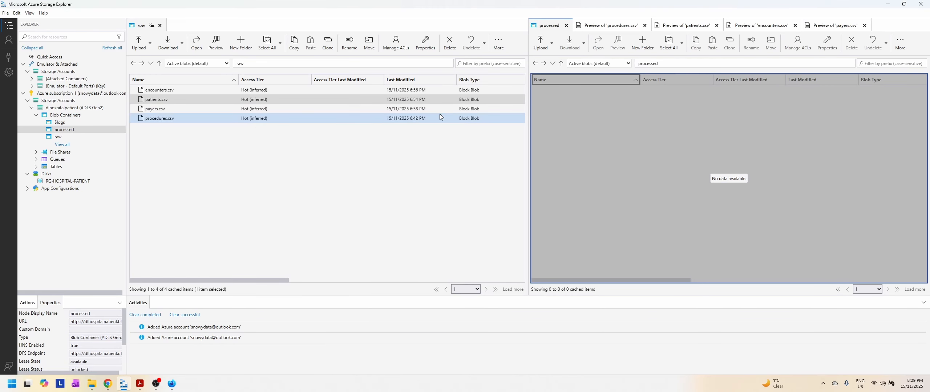
Step: Close the procedures, patients, encounters and payers CSV previews and the raw container, keeping only the processed container open
{"action": "left_click", "coordinate": [657, 25]}
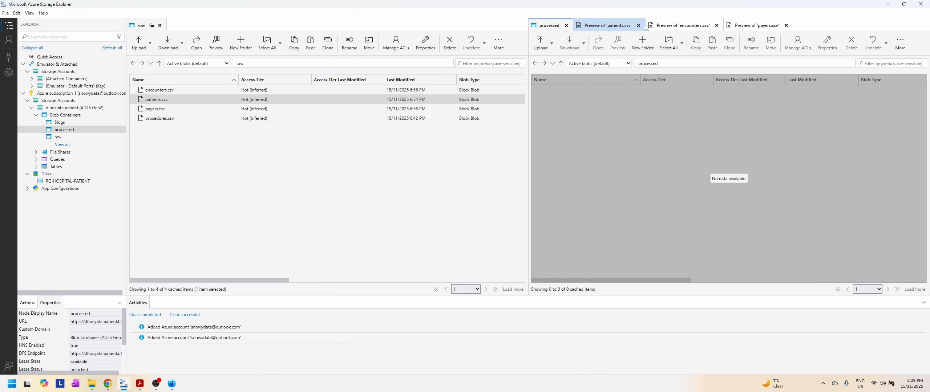
{"action": "left_click", "coordinate": [645, 25]}
{"action": "left_click", "coordinate": [639, 26]}
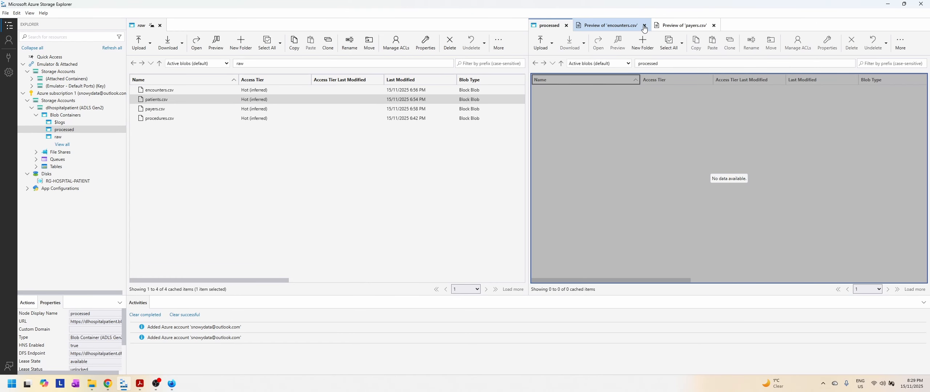
{"action": "left_click", "coordinate": [639, 26]}
{"action": "left_click", "coordinate": [636, 26]}
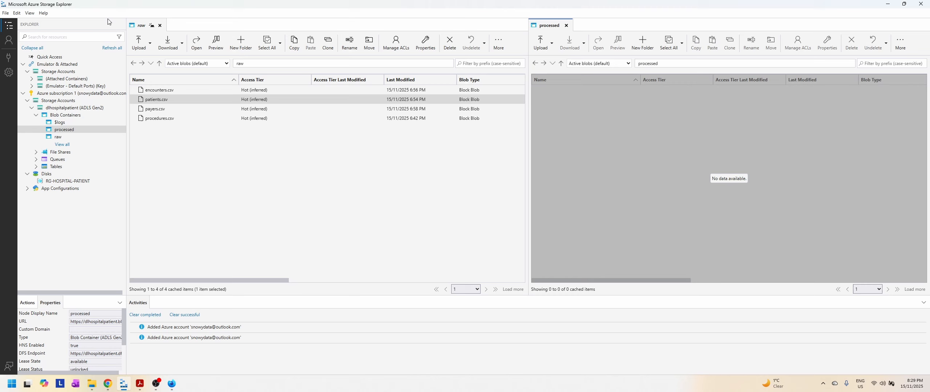
{"action": "left_click", "coordinate": [160, 25]}
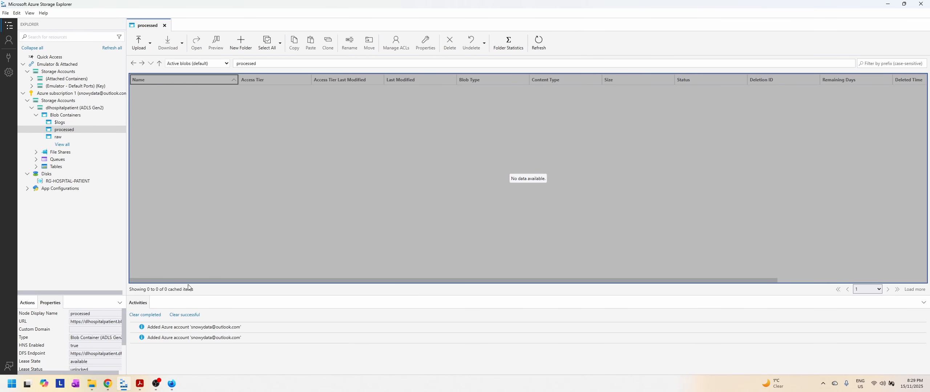
Step: Switch back to Data Factory, refresh the debug run status and inspect the Transform Procedures data flow run details before returning to the pipeline
{"action": "left_click", "coordinate": [172, 384]}
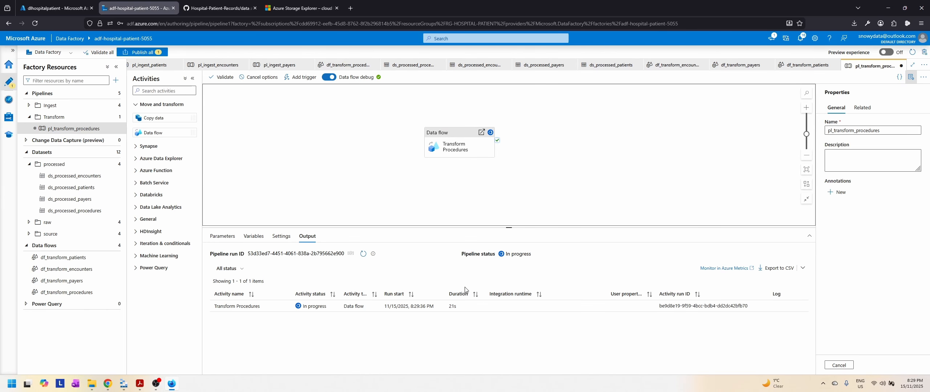
{"action": "left_click", "coordinate": [363, 254]}
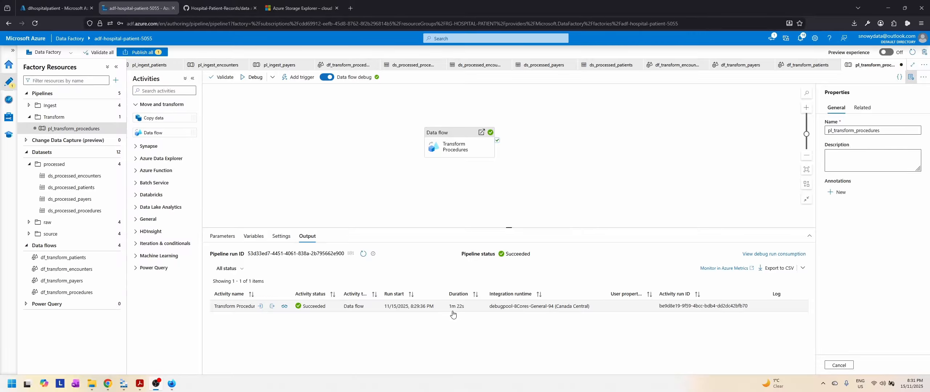
{"action": "left_click", "coordinate": [285, 307]}
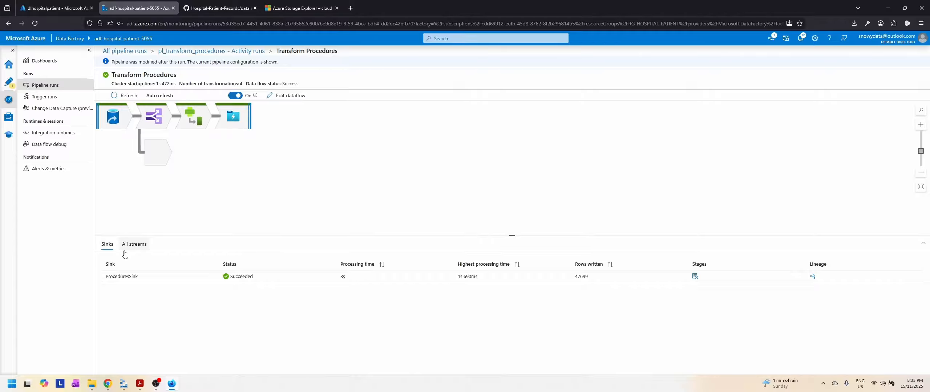
{"action": "left_click", "coordinate": [9, 82]}
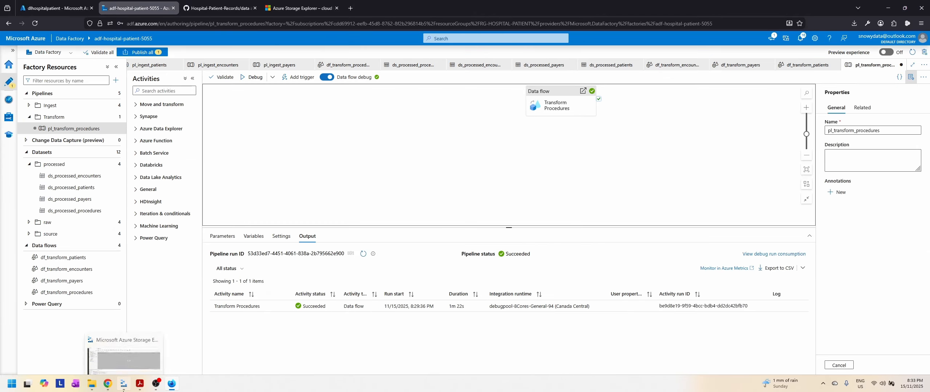
Step: Switch to Azure Storage Explorer, refresh the processed container and open the procedures folder to examine its output files
{"action": "left_click", "coordinate": [122, 385]}
{"action": "left_click", "coordinate": [533, 45]}
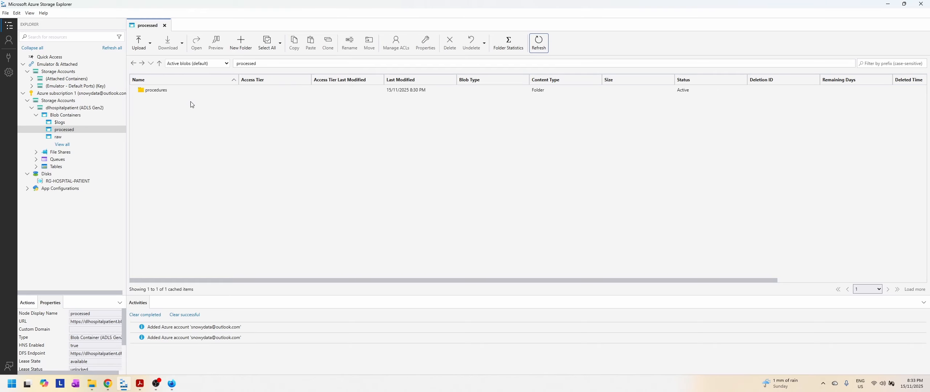
{"action": "left_click", "coordinate": [157, 94]}
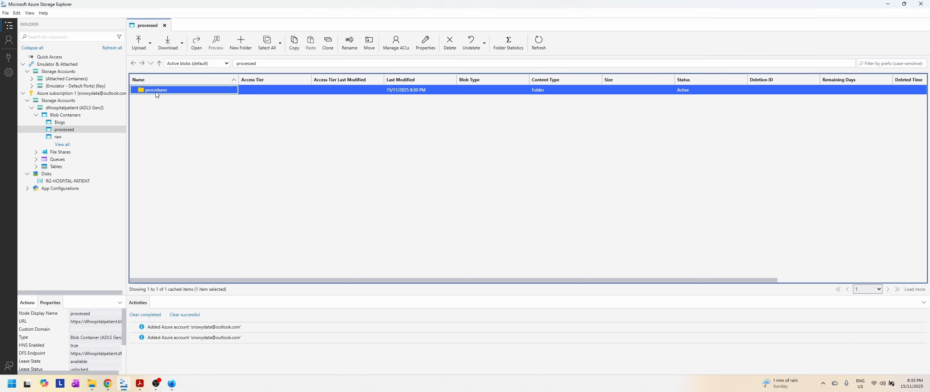
{"action": "double_click", "coordinate": [157, 90]}
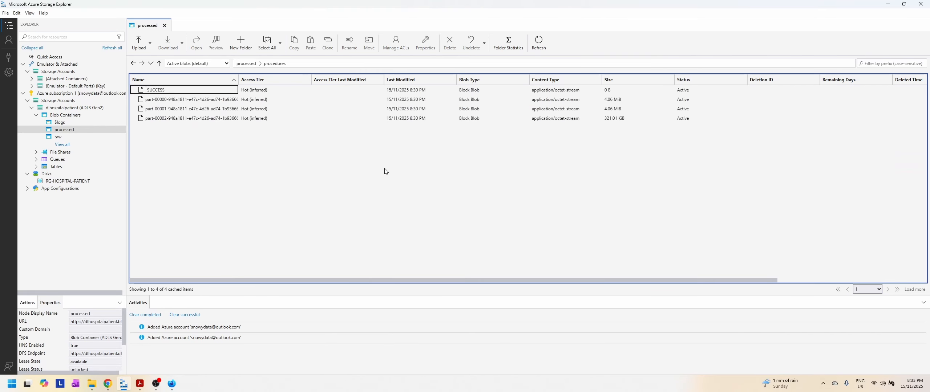
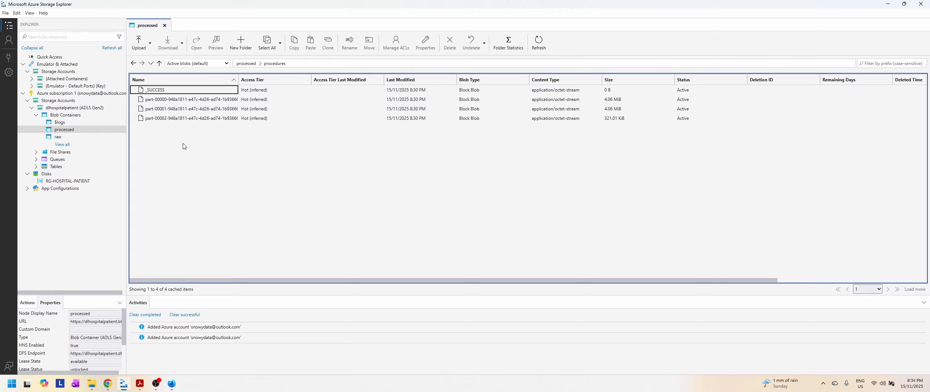
Step: Preview the part-00000 CSV in the procedures folder, widening the START, STOP and PATIENT columns, and examine its rows through to the DURATION column
{"action": "left_click", "coordinate": [189, 99]}
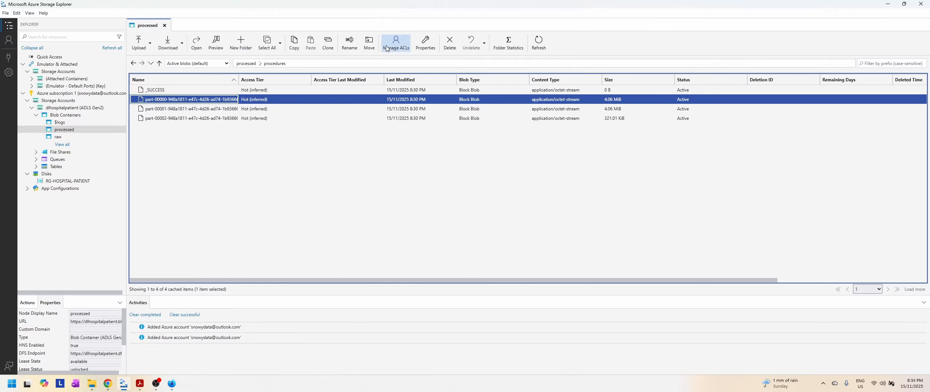
{"action": "left_click", "coordinate": [216, 42]}
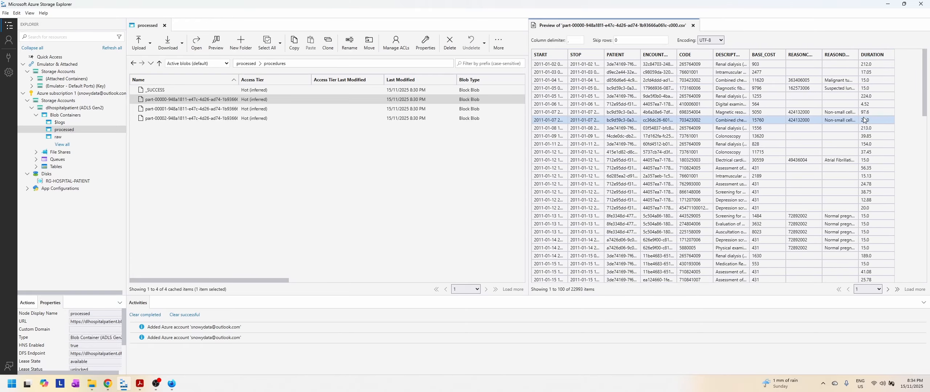
{"action": "double_click", "coordinate": [567, 53]}
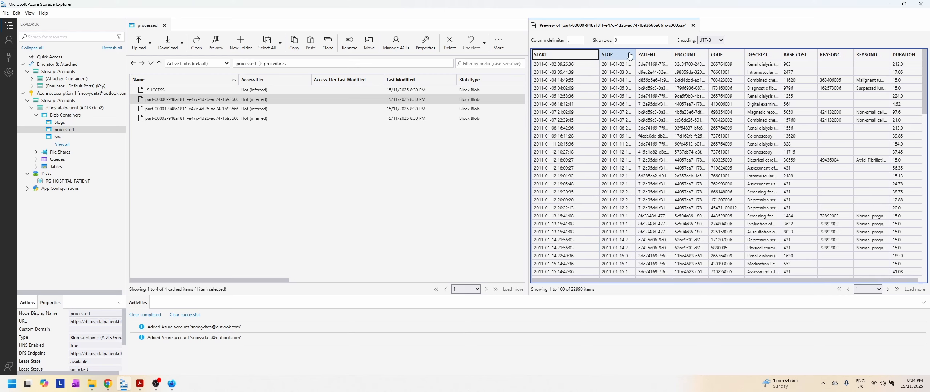
{"action": "double_click", "coordinate": [634, 52]}
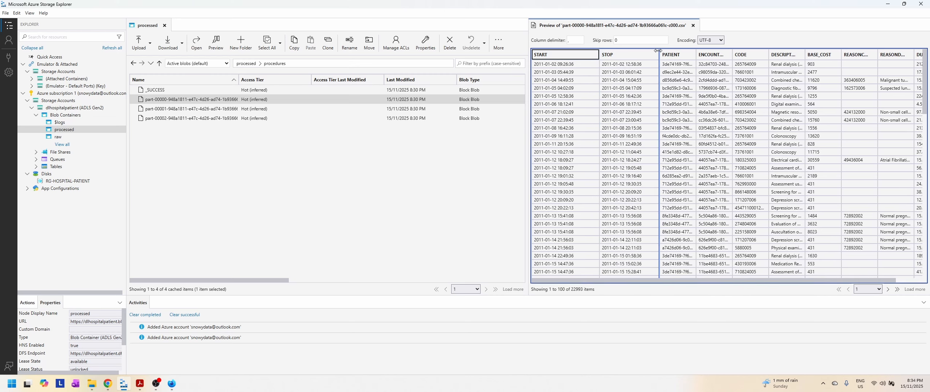
{"action": "double_click", "coordinate": [695, 53]}
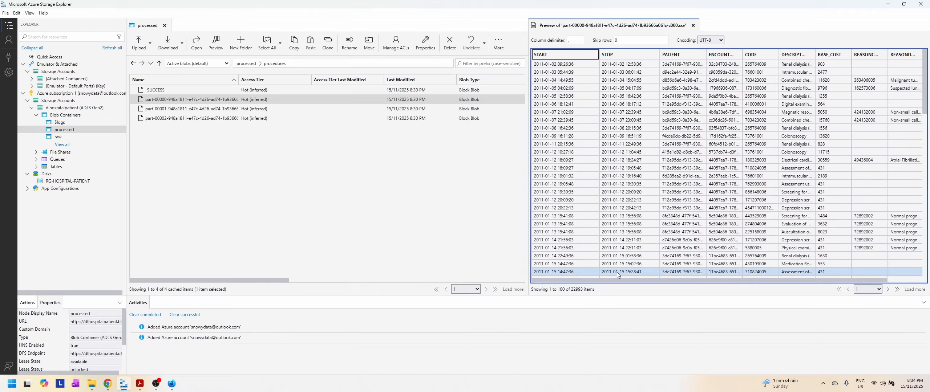
{"action": "left_click_drag", "start_coordinate": [629, 280], "coordinate": [663, 280]}
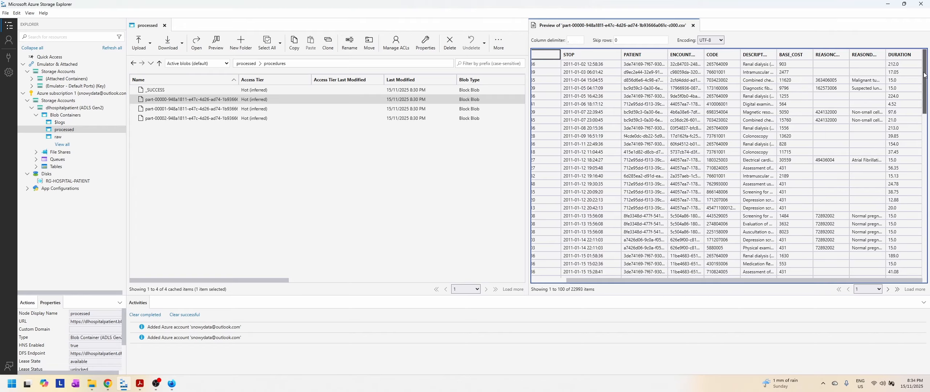
{"action": "scroll", "coordinate": [896, 133], "scroll_direction": "down", "scroll_amount": 1}
{"action": "scroll", "coordinate": [895, 134], "scroll_direction": "down", "scroll_amount": 20}
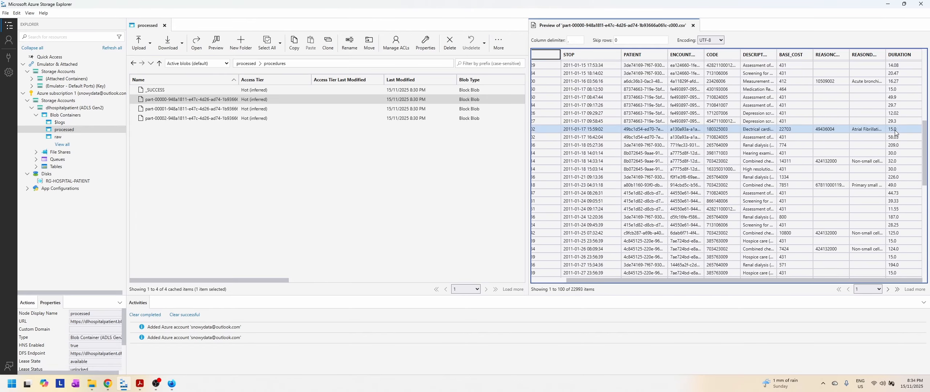
Step: Preview the part-00002 CSV in the procedures folder and look through its rows and DURATION values
{"action": "left_click", "coordinate": [320, 119]}
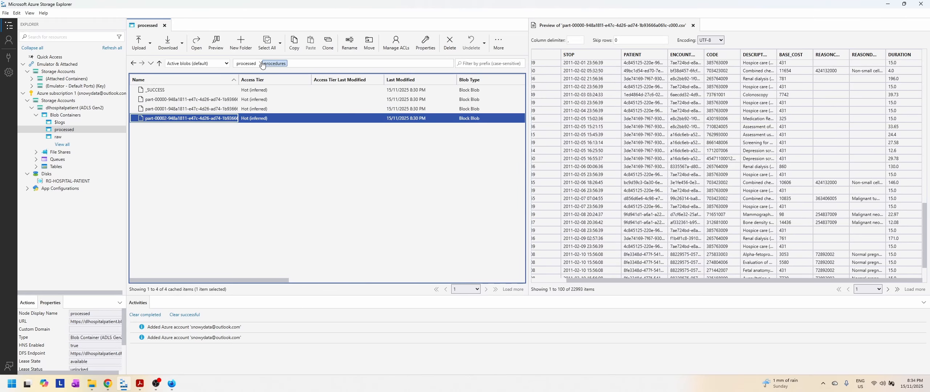
{"action": "left_click", "coordinate": [216, 41]}
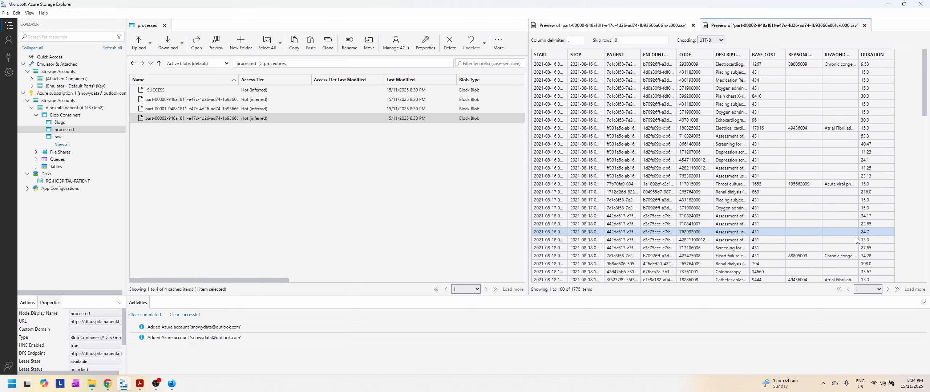
{"action": "scroll", "coordinate": [890, 146], "scroll_direction": "down", "scroll_amount": 10}
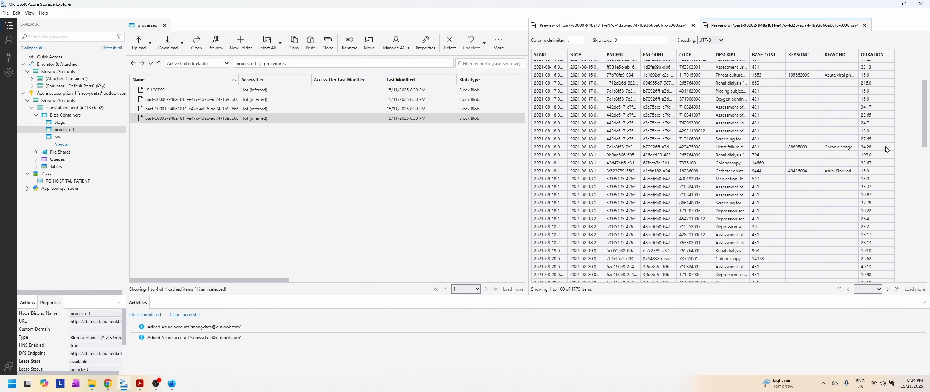
{"action": "scroll", "coordinate": [886, 149], "scroll_direction": "up", "scroll_amount": 10}
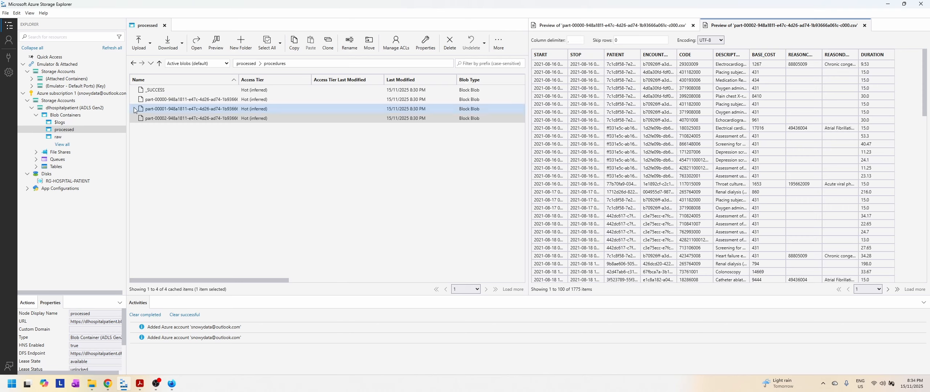
Step: Switch back to Data Factory and create a new pipeline named pl_transform_encounters in the Transform folder
{"action": "left_click", "coordinate": [172, 388]}
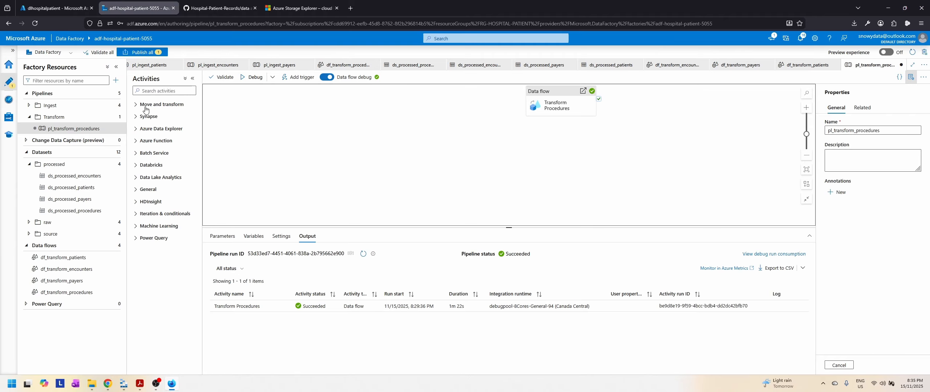
{"action": "left_click", "coordinate": [115, 117]}
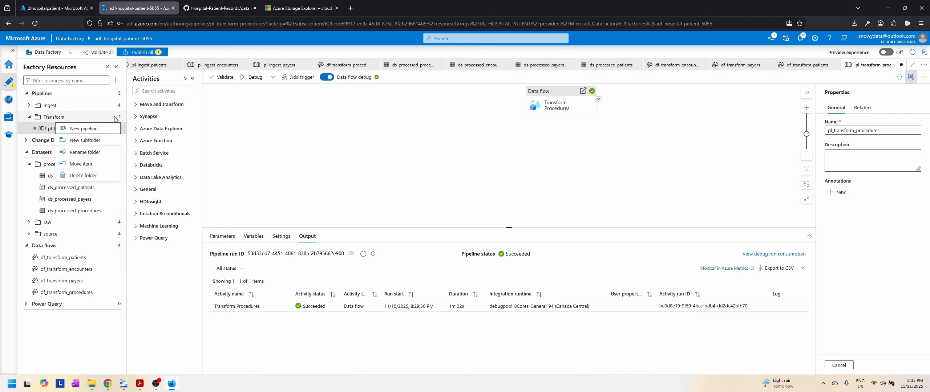
{"action": "left_click", "coordinate": [99, 129]}
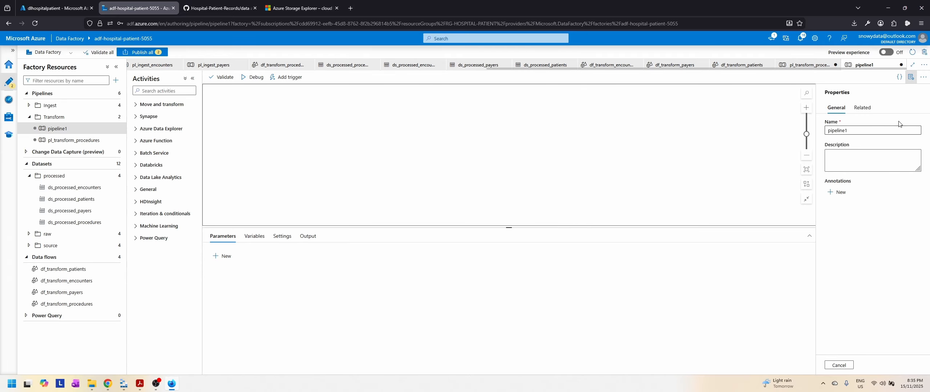
{"action": "left_click", "coordinate": [867, 132]}
{"action": "key", "text": "ctrl+a"}
{"action": "type", "text": "p"}
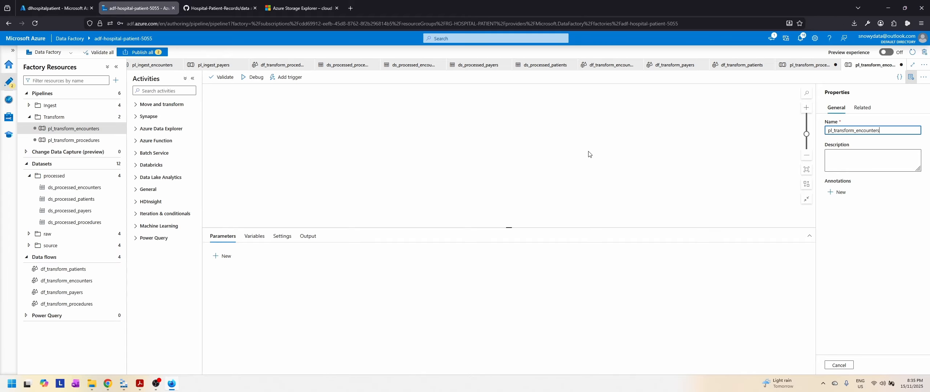
Step: Add a Data flow activity to the pipeline canvas and name it Transform Encounters
{"action": "left_click", "coordinate": [166, 105]}
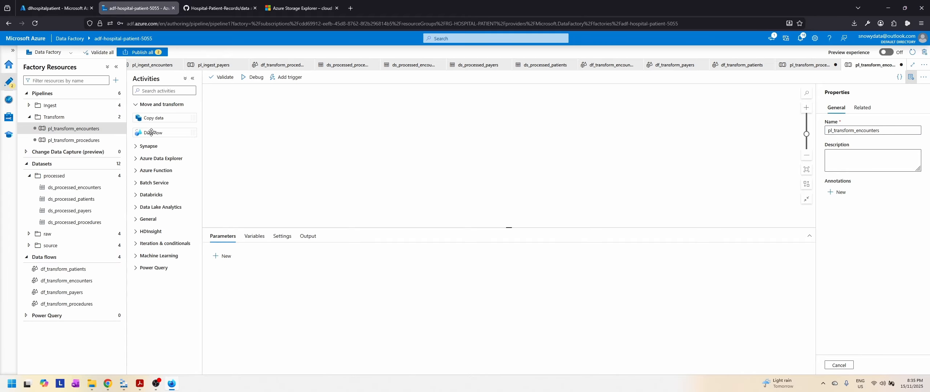
{"action": "left_click_drag", "start_coordinate": [151, 133], "coordinate": [405, 140]}
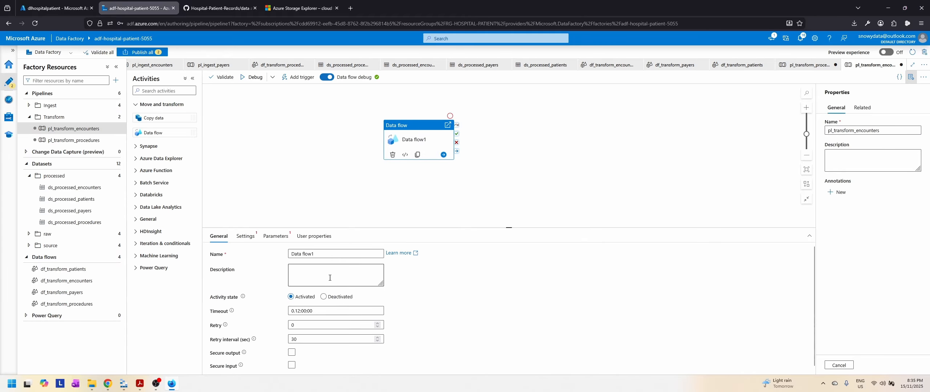
{"action": "left_click_drag", "start_coordinate": [345, 254], "coordinate": [228, 254]}
{"action": "type", "text": "Tr"}
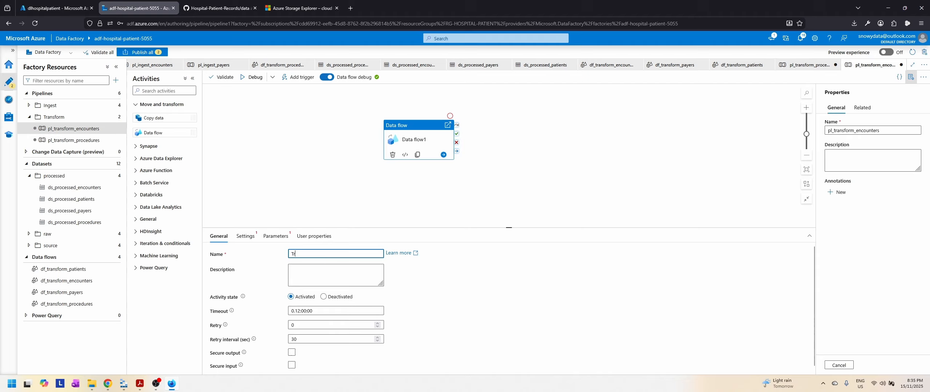
{"action": "type", "text": "ansform Encounters"}
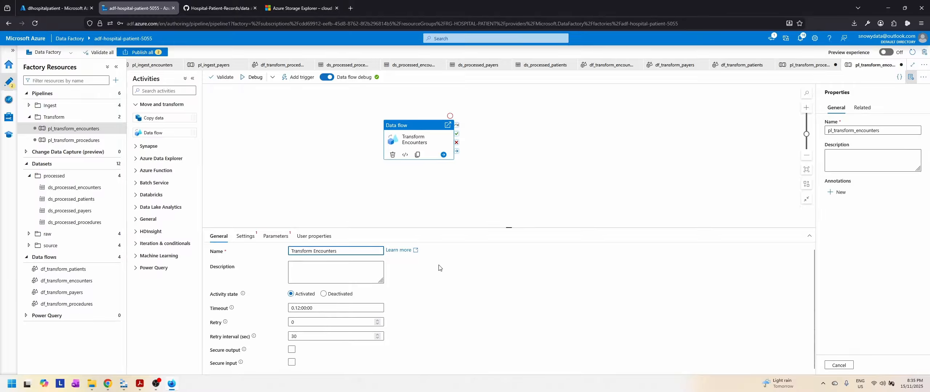
Step: Assign df_transform_encounters to the Transform Encounters activity, set its logging level to None, and check its parameters and user properties
{"action": "left_click", "coordinate": [245, 237]}
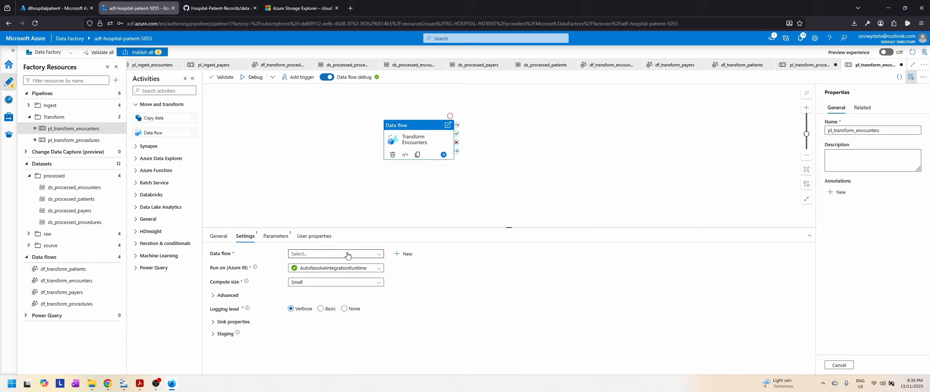
{"action": "left_click", "coordinate": [343, 254]}
{"action": "left_click", "coordinate": [330, 290]}
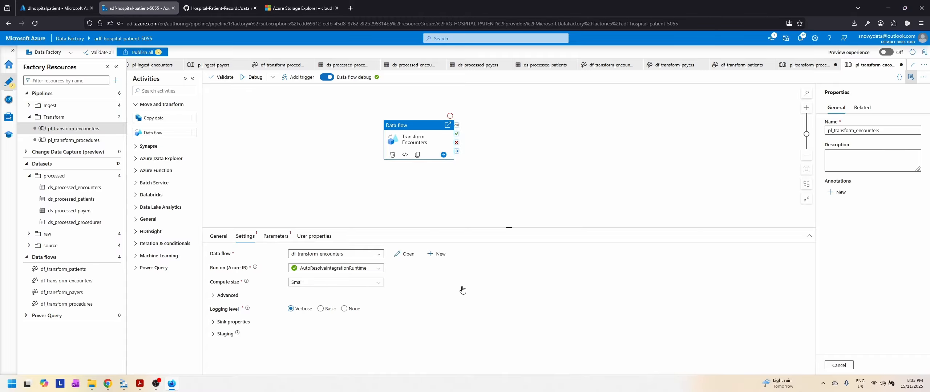
{"action": "left_click", "coordinate": [358, 310]}
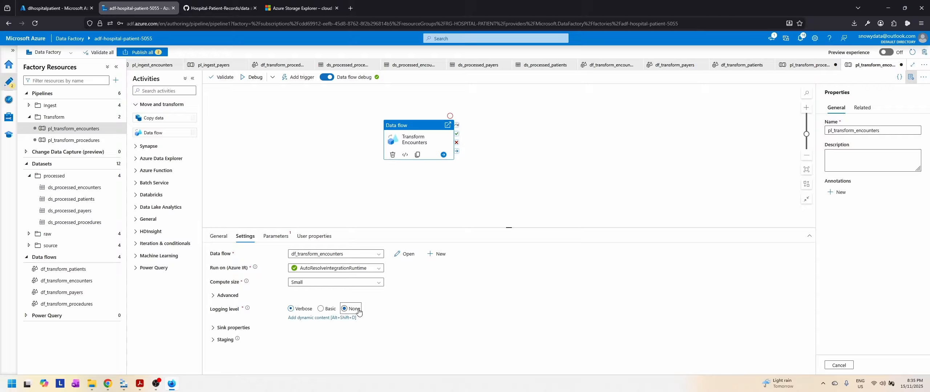
{"action": "left_click", "coordinate": [275, 236]}
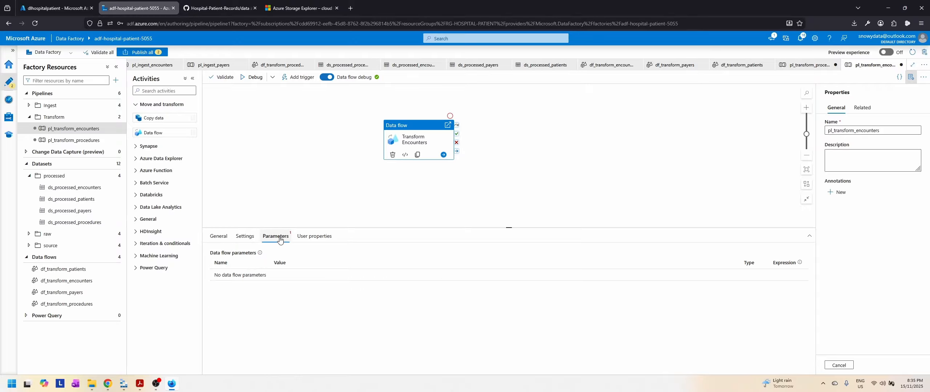
{"action": "left_click", "coordinate": [314, 236]}
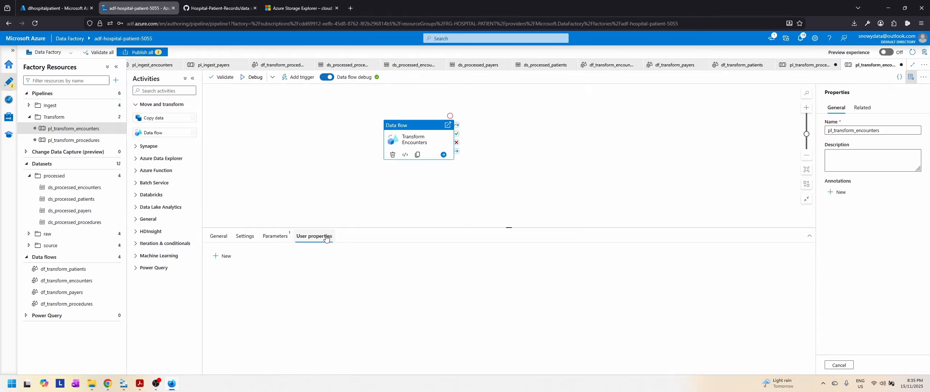
Step: Debug the pl_transform_encounters pipeline, refresh the run status and open the Transform Encounters data flow run details
{"action": "left_click", "coordinate": [252, 77]}
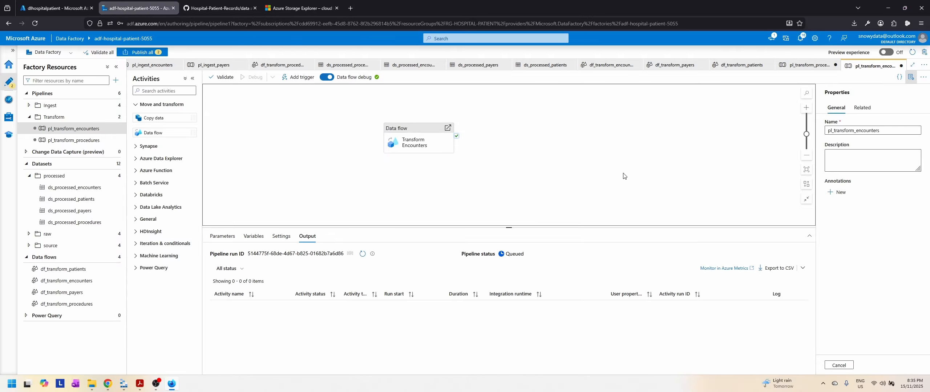
{"action": "left_click", "coordinate": [361, 255]}
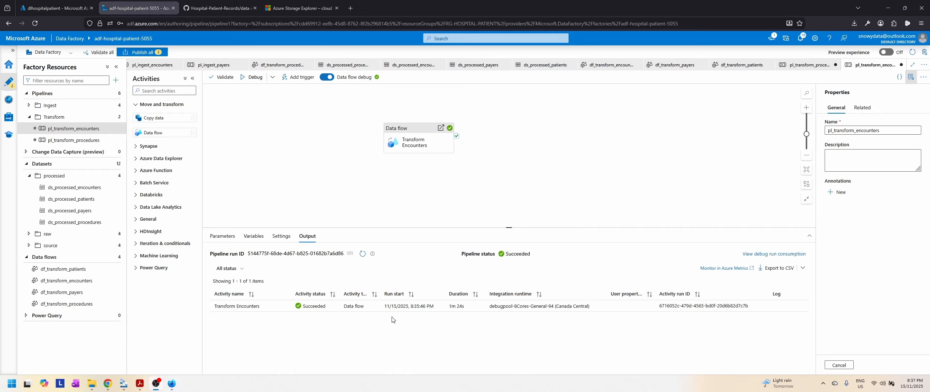
{"action": "mouse_move", "coordinate": [450, 311]}
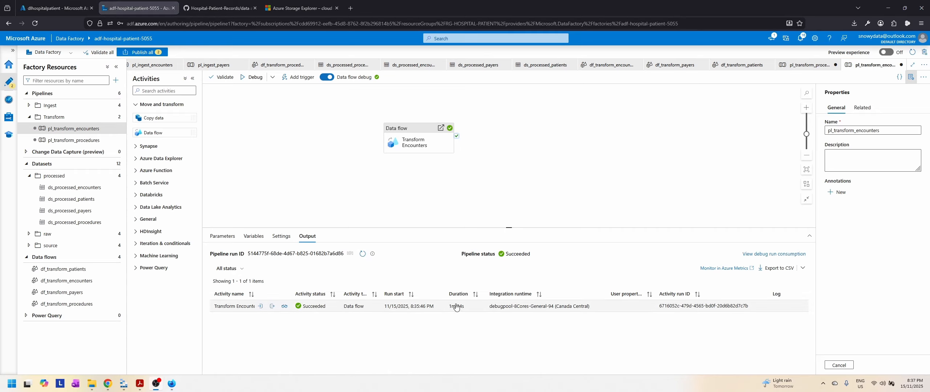
{"action": "left_click", "coordinate": [284, 307]}
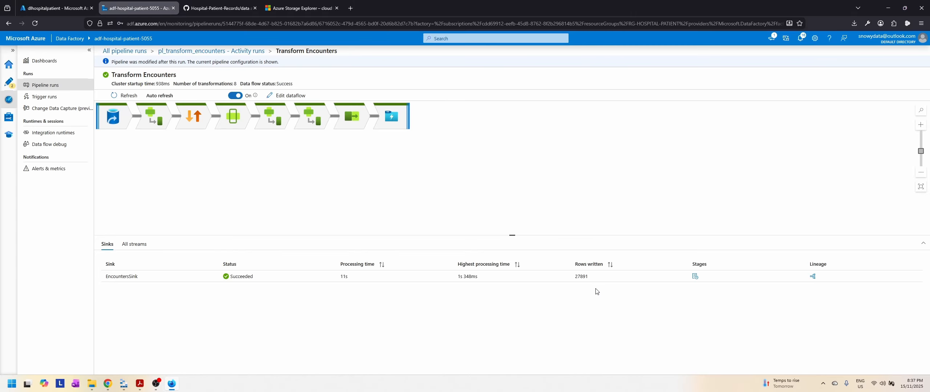
Step: Switch to Azure Storage Explorer, refresh the listing, return to the processed container's root and open the encounters folder
{"action": "left_click", "coordinate": [124, 386]}
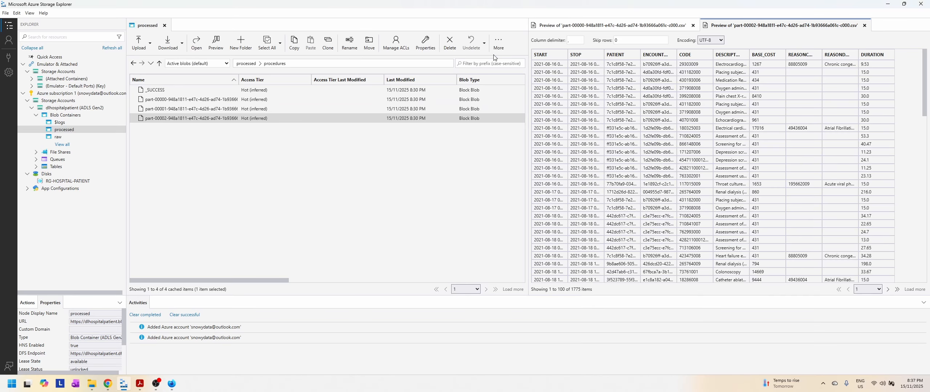
{"action": "left_click", "coordinate": [496, 45]}
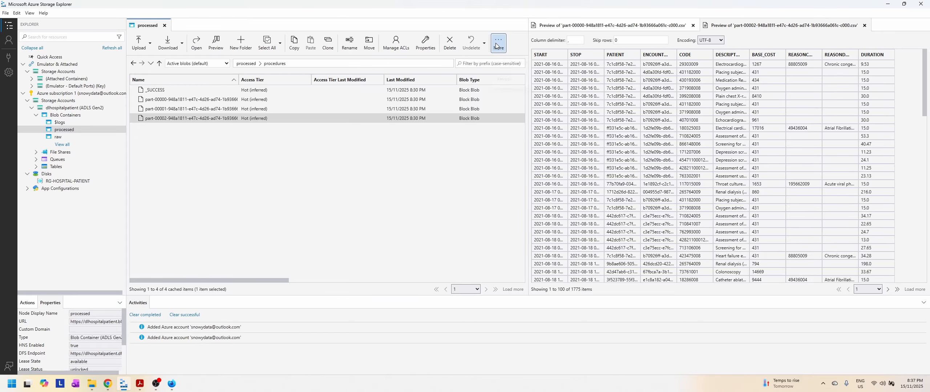
{"action": "left_click", "coordinate": [504, 81]}
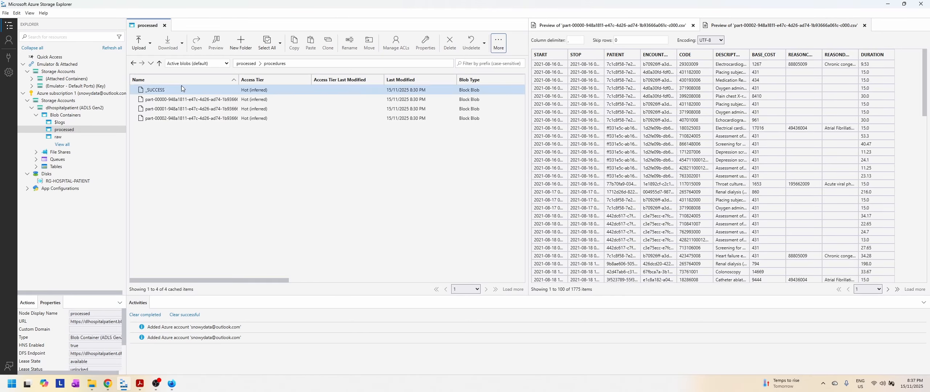
{"action": "left_click", "coordinate": [246, 64]}
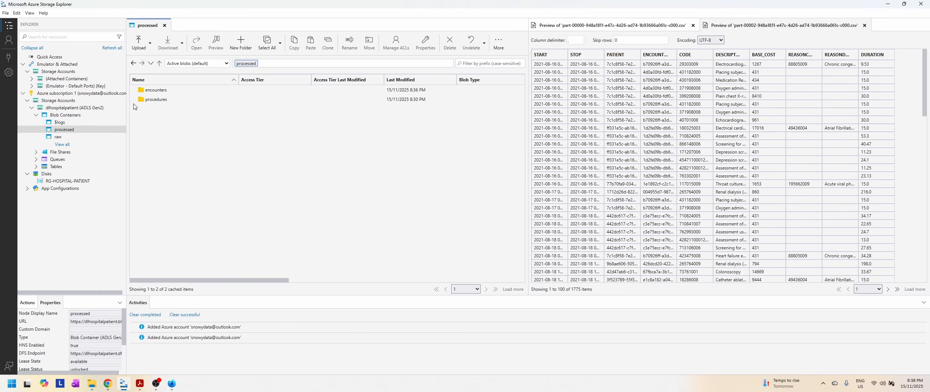
{"action": "double_click", "coordinate": [155, 90]}
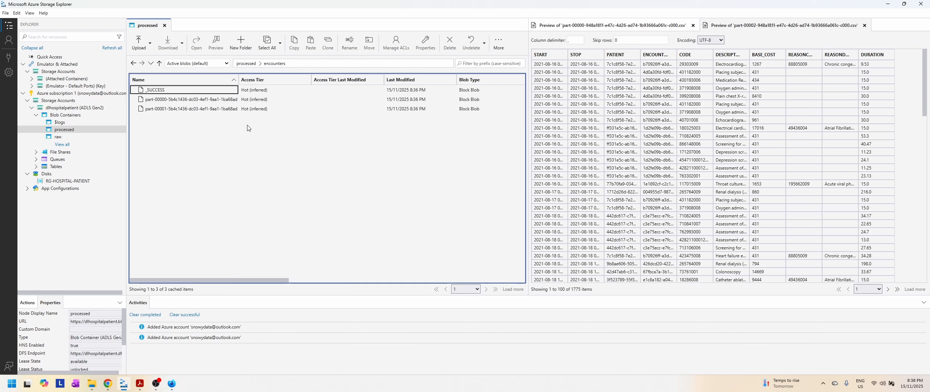
Step: Close the two old file previews and preview the part-00000 CSV file in the encounters folder
{"action": "left_click", "coordinate": [205, 100]}
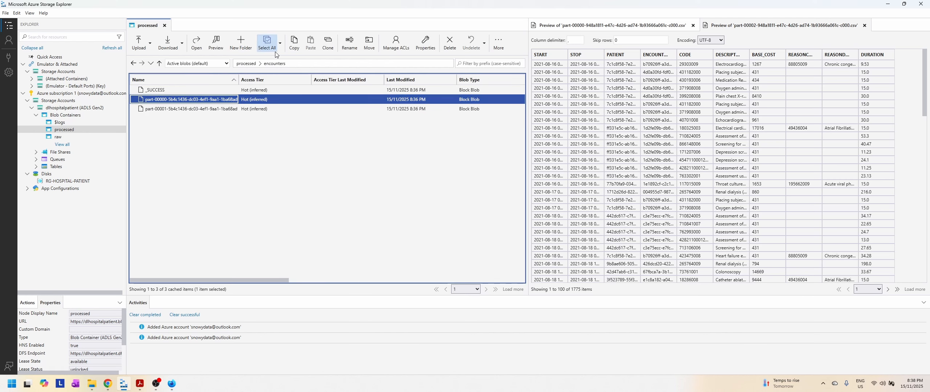
{"action": "left_click", "coordinate": [694, 26]}
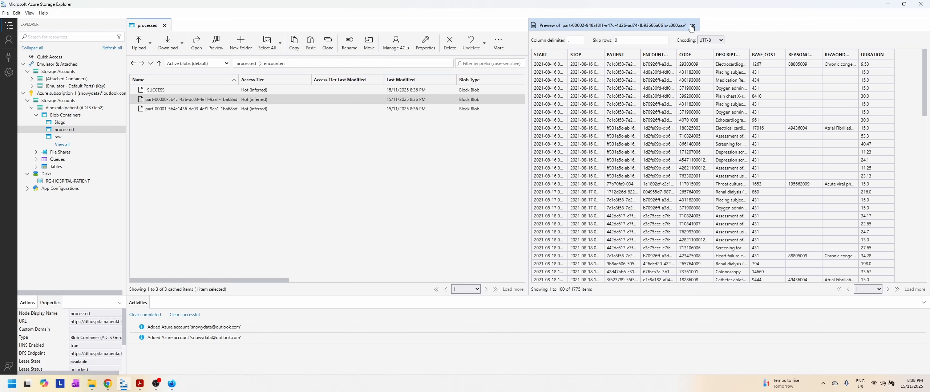
{"action": "left_click", "coordinate": [693, 26]}
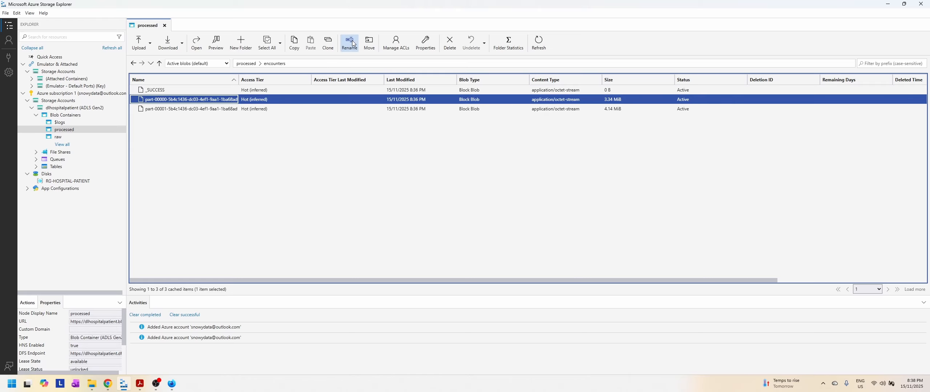
{"action": "left_click", "coordinate": [215, 42]}
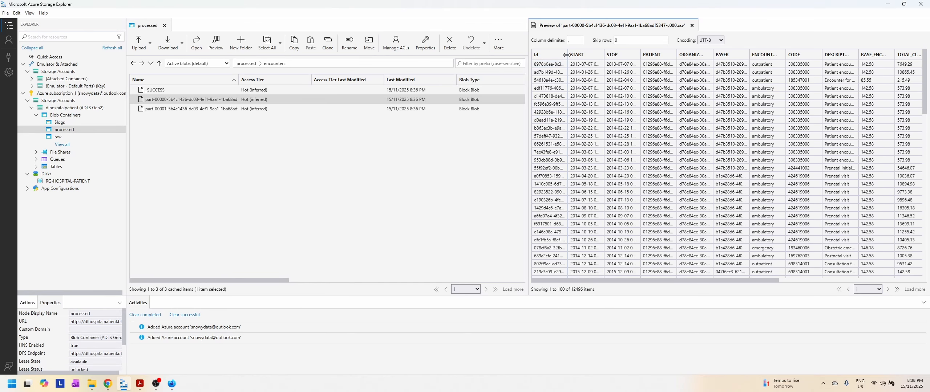
Step: Widen the Id and over-24-hours columns in the preview and examine the over-24-hours values down the rows
{"action": "left_click_drag", "start_coordinate": [567, 54], "coordinate": [596, 54]}
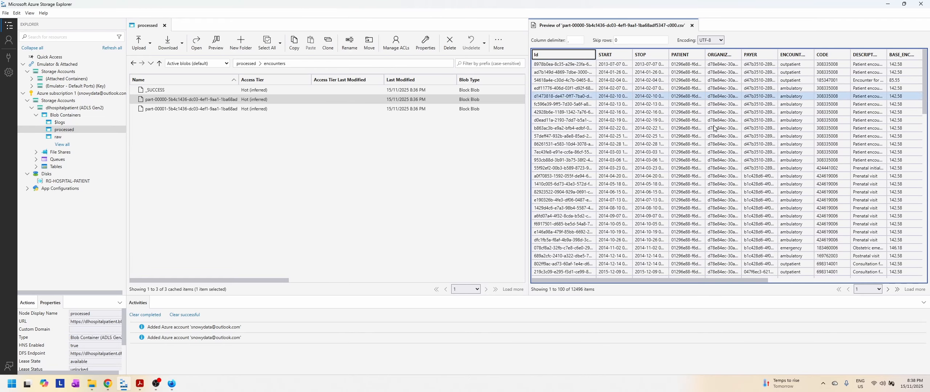
{"action": "left_click_drag", "start_coordinate": [699, 281], "coordinate": [879, 278]}
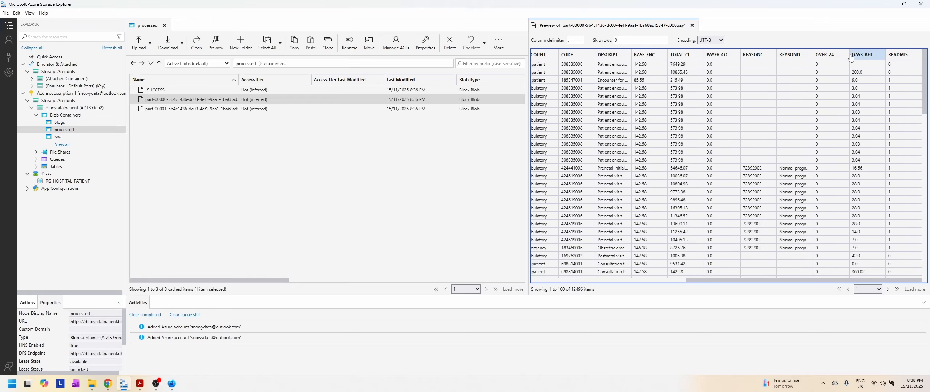
{"action": "left_click_drag", "start_coordinate": [849, 54], "coordinate": [859, 53]}
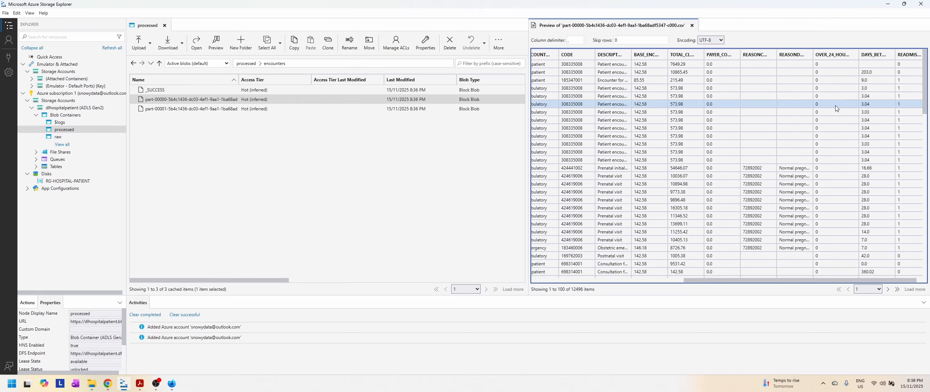
{"action": "scroll", "coordinate": [835, 105], "scroll_direction": "down", "scroll_amount": 3}
{"action": "scroll", "coordinate": [836, 108], "scroll_direction": "down", "scroll_amount": 3}
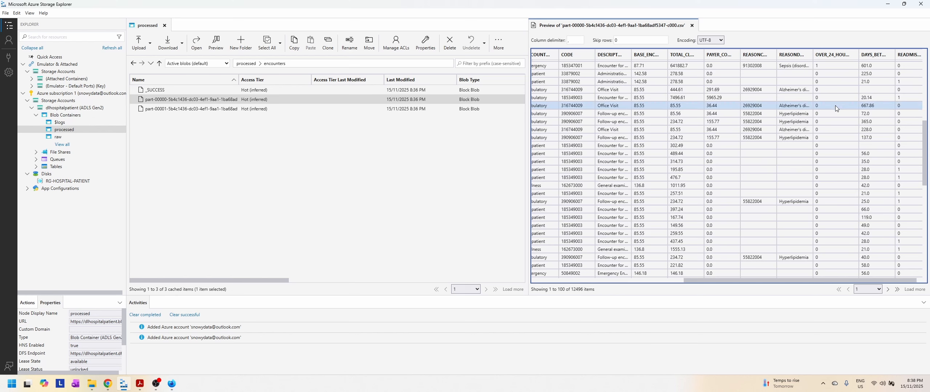
{"action": "scroll", "coordinate": [836, 108], "scroll_direction": "down", "scroll_amount": 3}
{"action": "scroll", "coordinate": [836, 108], "scroll_direction": "up", "scroll_amount": 15}
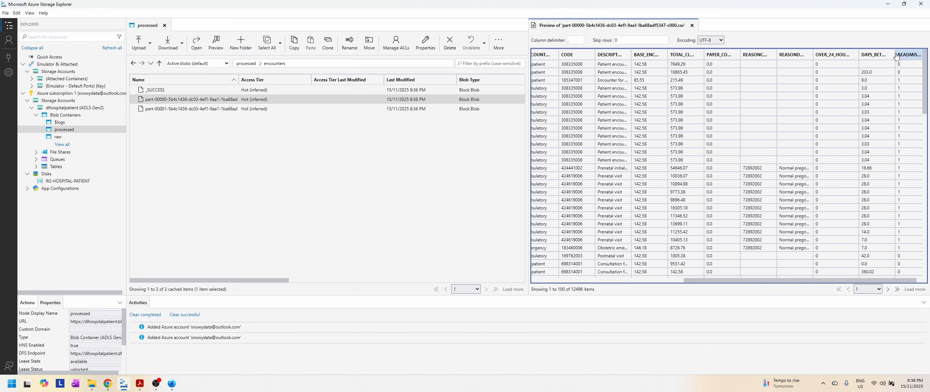
Step: Widen the days-between column and examine its values alongside the readmission flags throughout the previewed rows
{"action": "left_click_drag", "start_coordinate": [895, 53], "coordinate": [903, 54]}
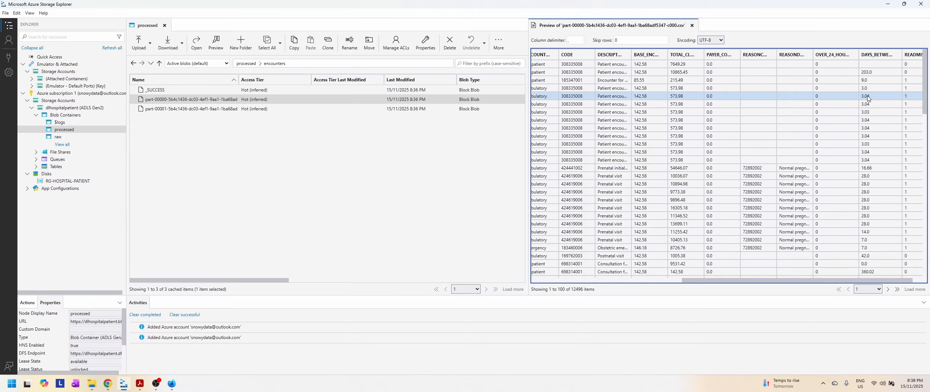
{"action": "scroll", "coordinate": [884, 106], "scroll_direction": "down", "scroll_amount": 5}
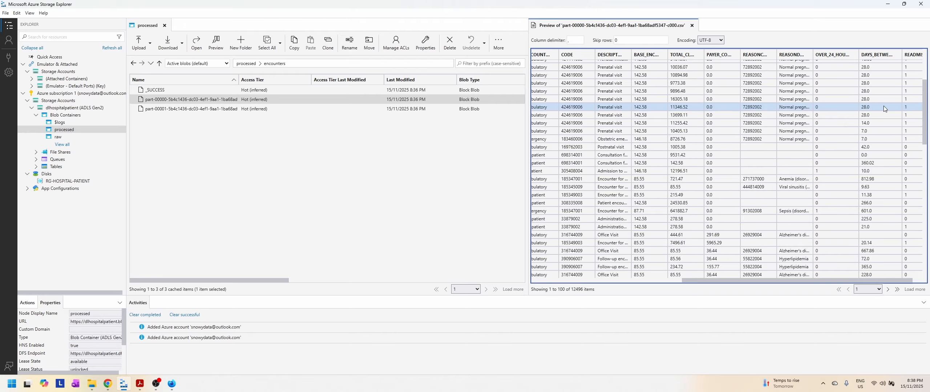
{"action": "scroll", "coordinate": [883, 107], "scroll_direction": "down", "scroll_amount": 2}
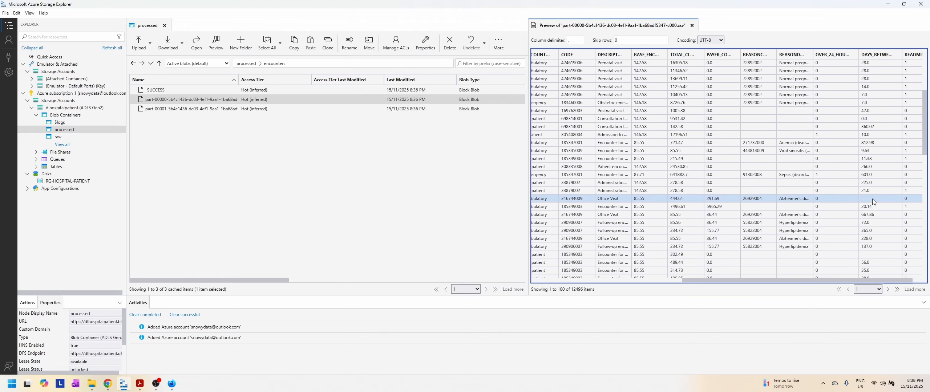
{"action": "scroll", "coordinate": [873, 205], "scroll_direction": "down", "scroll_amount": 8}
{"action": "scroll", "coordinate": [873, 200], "scroll_direction": "down", "scroll_amount": 3}
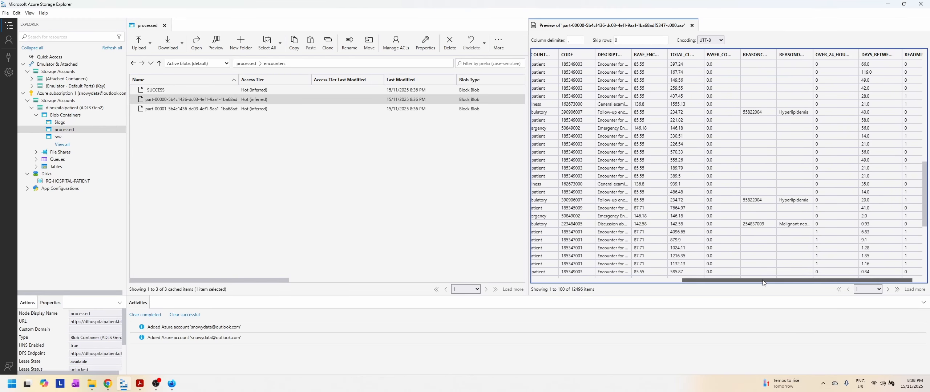
{"action": "left_click_drag", "start_coordinate": [763, 280], "coordinate": [774, 279]}
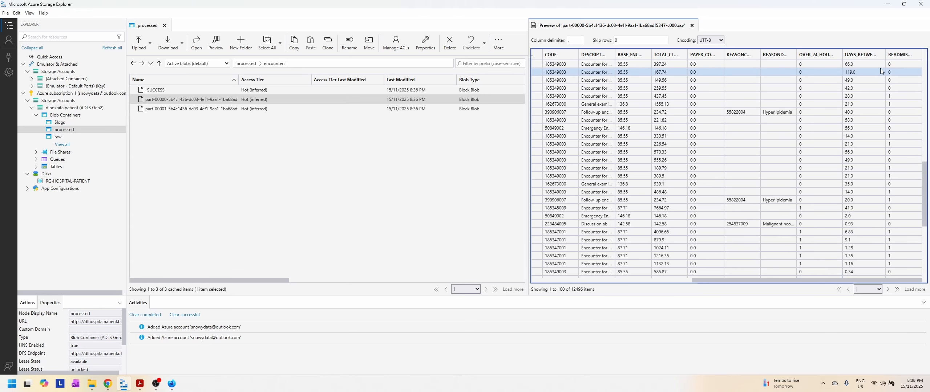
{"action": "scroll", "coordinate": [907, 78], "scroll_direction": "up", "scroll_amount": 9}
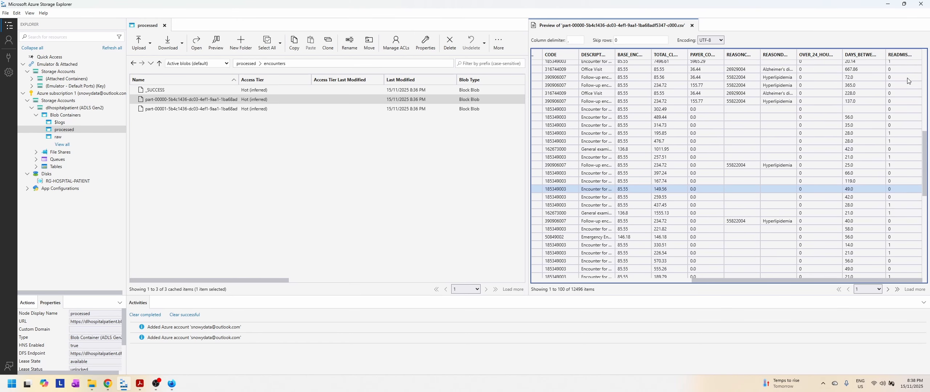
{"action": "scroll", "coordinate": [907, 78], "scroll_direction": "up", "scroll_amount": 7}
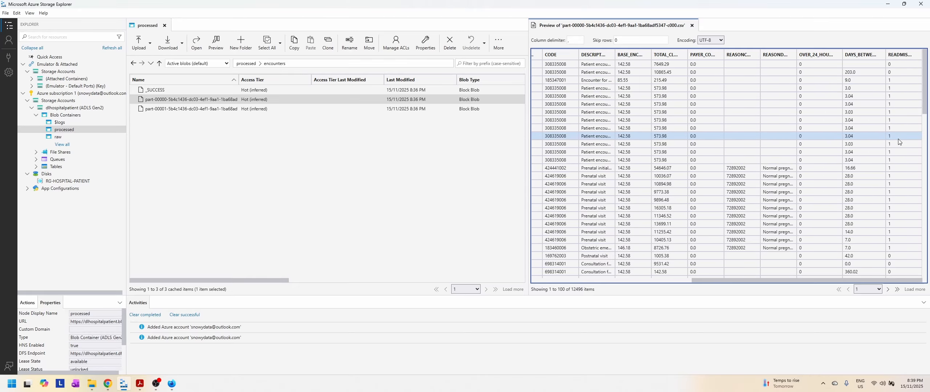
{"action": "scroll", "coordinate": [898, 142], "scroll_direction": "down", "scroll_amount": 6}
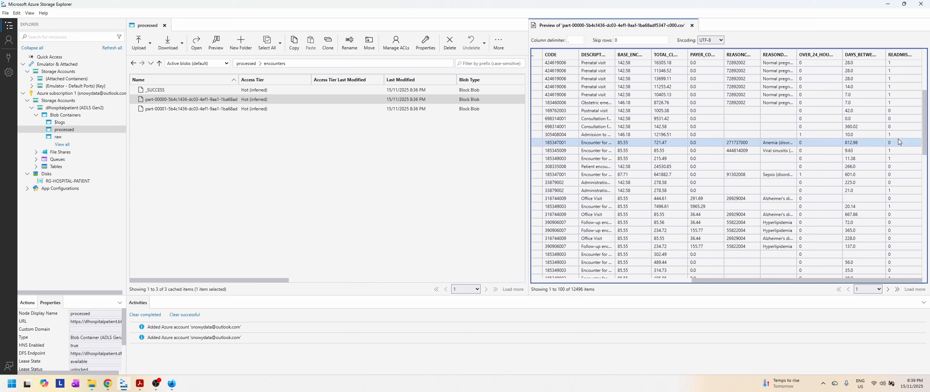
{"action": "scroll", "coordinate": [898, 142], "scroll_direction": "down", "scroll_amount": 4}
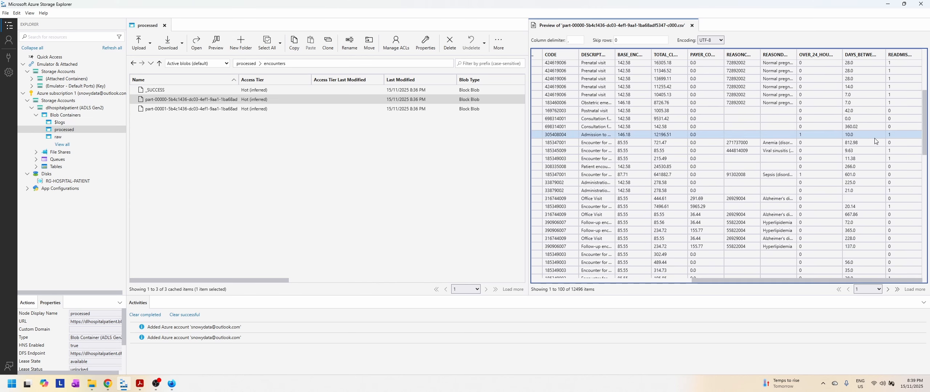
Step: Check individual encounter rows, comparing zero, blank and short days-between values with their over-24-hours and readmission flags
{"action": "left_click", "coordinate": [848, 120]}
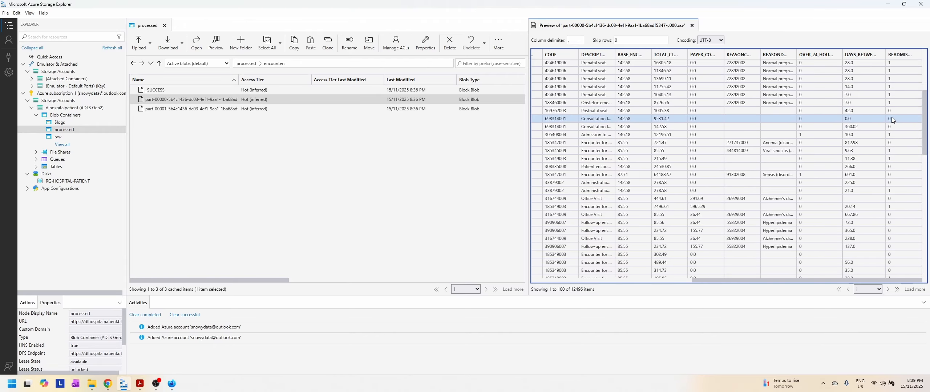
{"action": "left_click", "coordinate": [875, 133]}
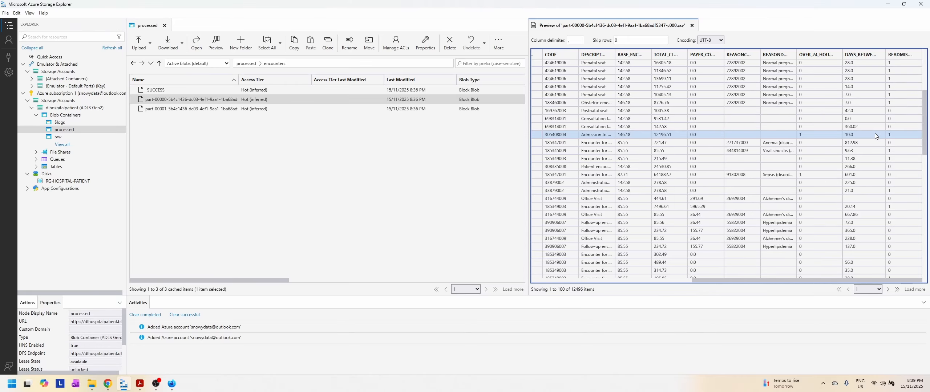
{"action": "scroll", "coordinate": [875, 135], "scroll_direction": "down", "scroll_amount": 6}
{"action": "left_click", "coordinate": [853, 109]}
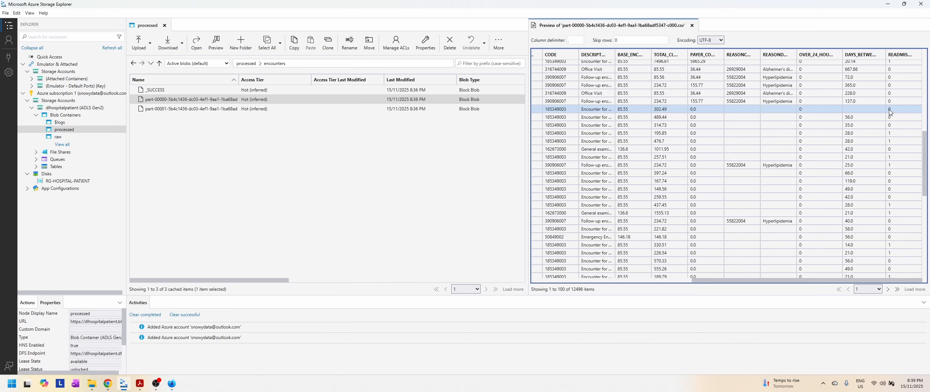
{"action": "left_click", "coordinate": [862, 143]}
{"action": "scroll", "coordinate": [862, 143], "scroll_direction": "down", "scroll_amount": 5}
{"action": "left_click", "coordinate": [861, 143]}
{"action": "scroll", "coordinate": [862, 143], "scroll_direction": "down", "scroll_amount": 3}
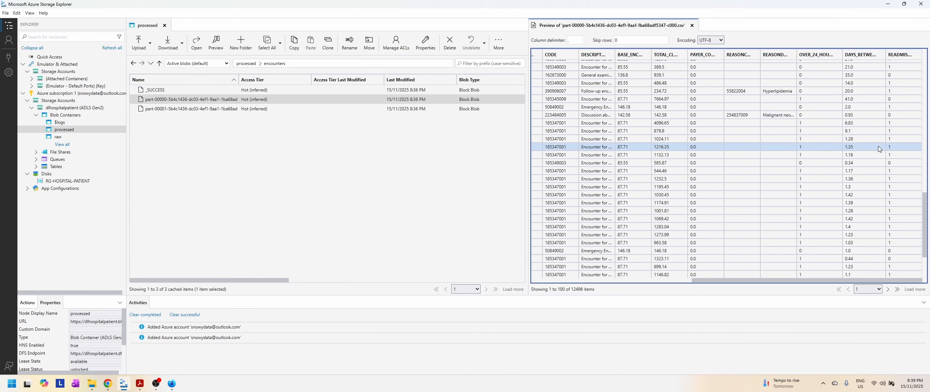
{"action": "scroll", "coordinate": [878, 146], "scroll_direction": "down", "scroll_amount": 1}
{"action": "scroll", "coordinate": [878, 146], "scroll_direction": "down", "scroll_amount": 2}
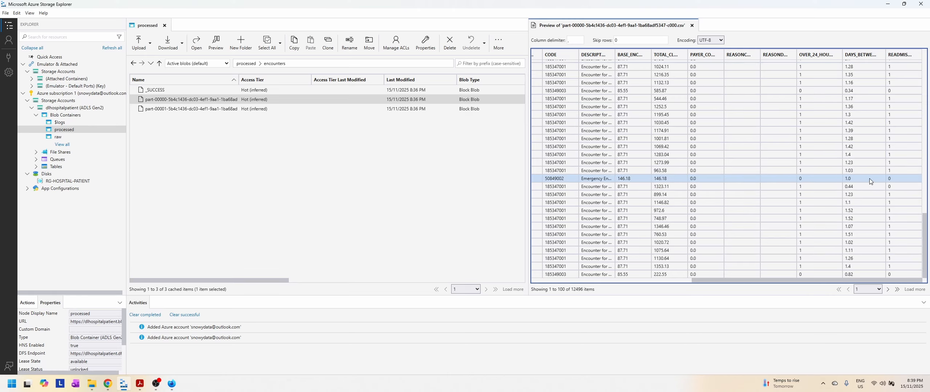
{"action": "scroll", "coordinate": [869, 178], "scroll_direction": "up", "scroll_amount": 20}
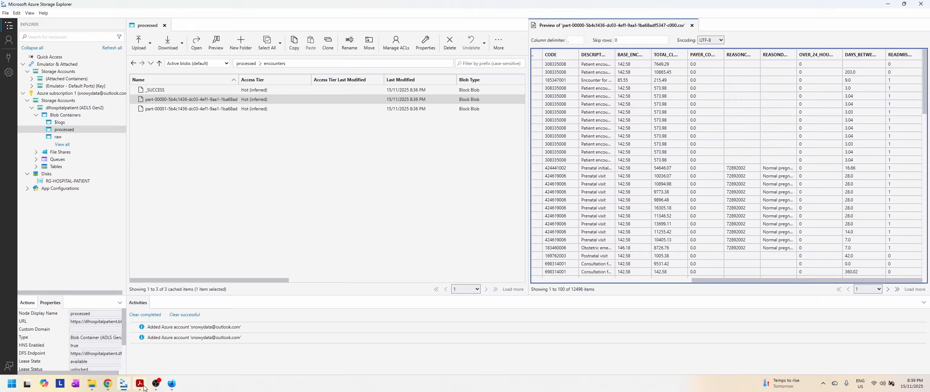
Step: Switch back to Azure Data Factory and create a pipeline named pl_transform_payers in the Transform folder
{"action": "left_click", "coordinate": [172, 385]}
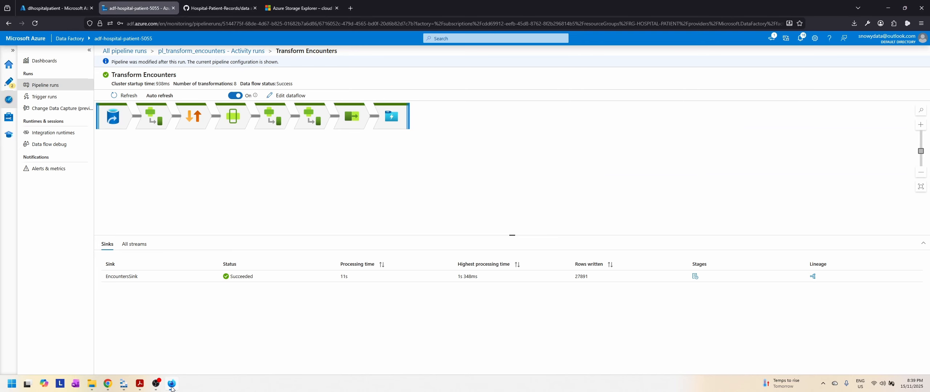
{"action": "left_click", "coordinate": [9, 82]}
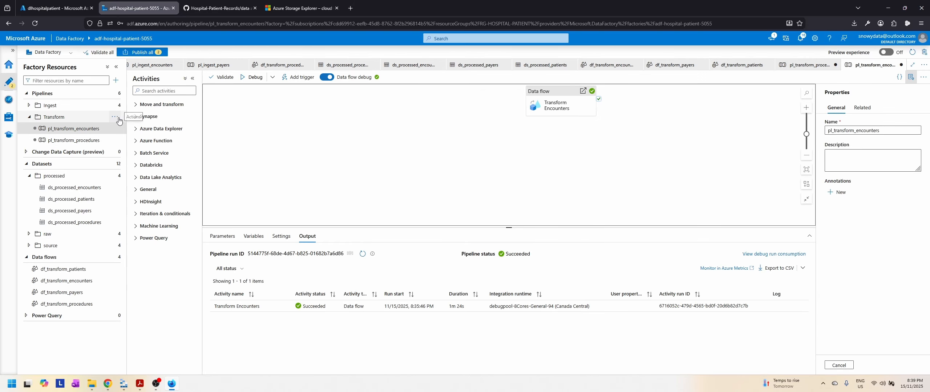
{"action": "left_click", "coordinate": [114, 129]}
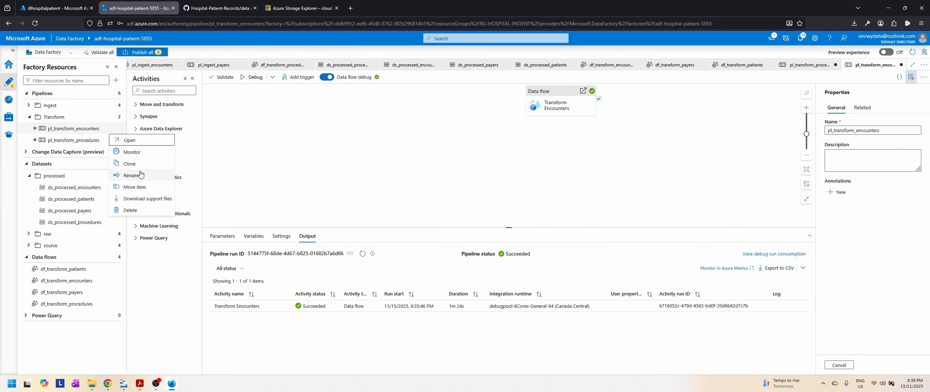
{"action": "left_click", "coordinate": [113, 119]}
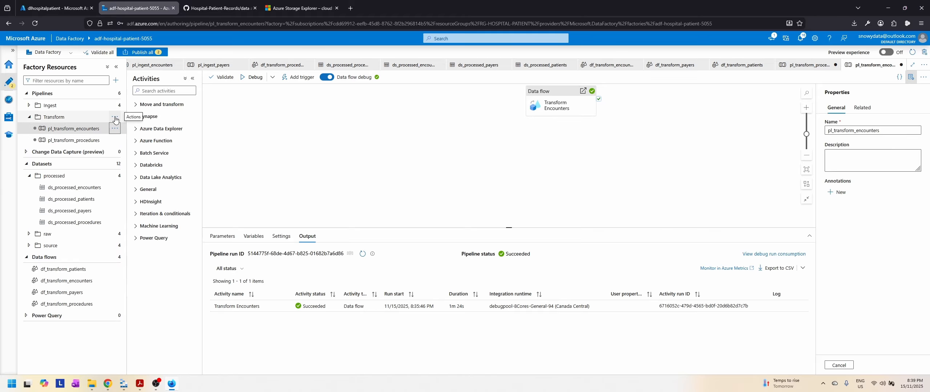
{"action": "left_click", "coordinate": [115, 118]}
{"action": "left_click", "coordinate": [94, 129]}
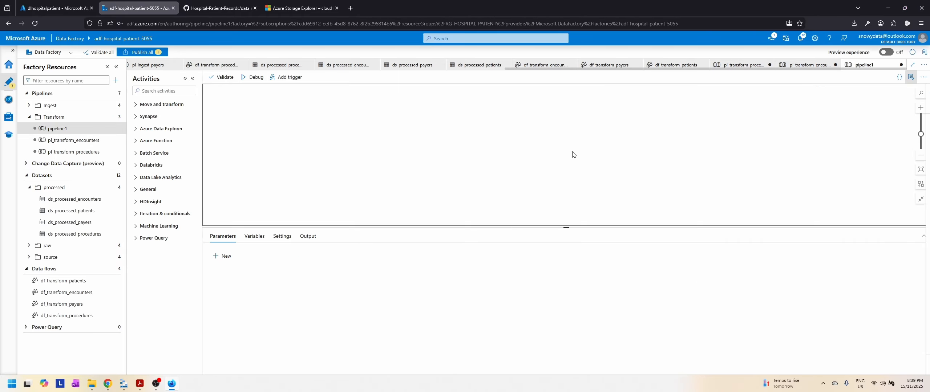
{"action": "type", "text": "pl_transform_payers"}
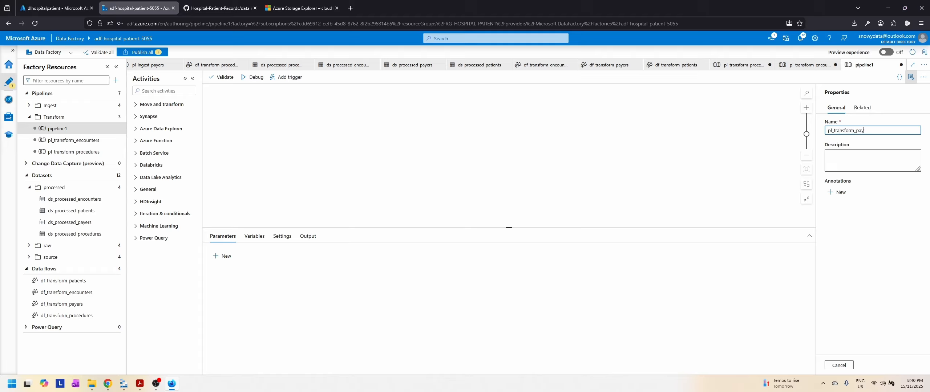
Step: Add a Data flow activity to the pipeline canvas and name it Transform Payers
{"action": "left_click", "coordinate": [161, 105]}
{"action": "left_click_drag", "start_coordinate": [155, 133], "coordinate": [448, 158]}
{"action": "type", "text": "T"}
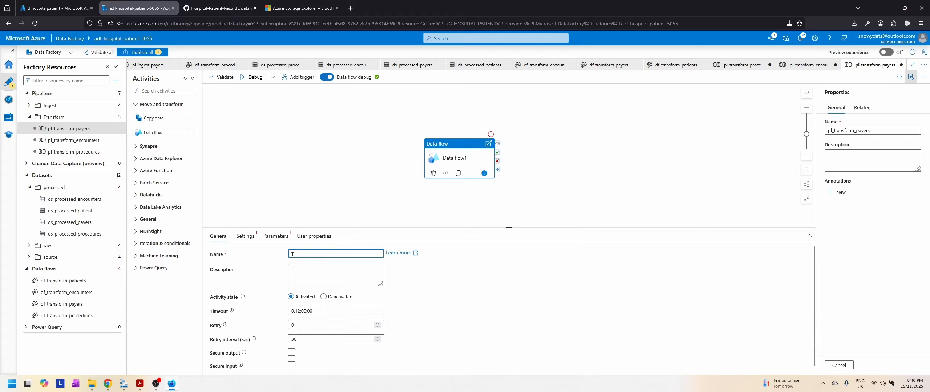
{"action": "type", "text": "ransform Pay"}
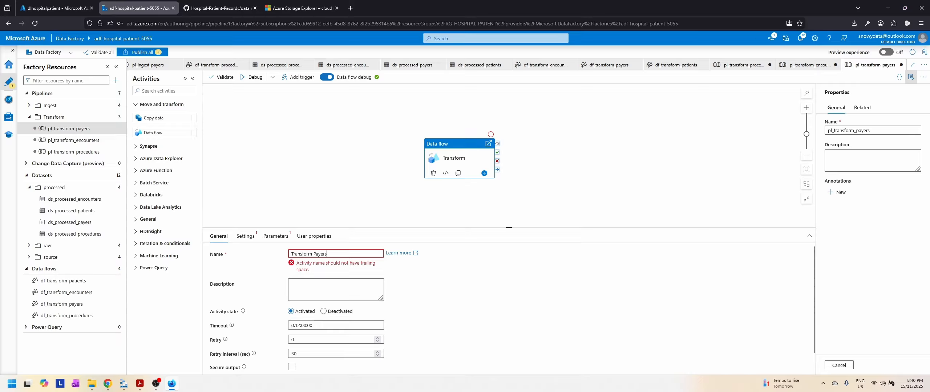
{"action": "type", "text": "ers"}
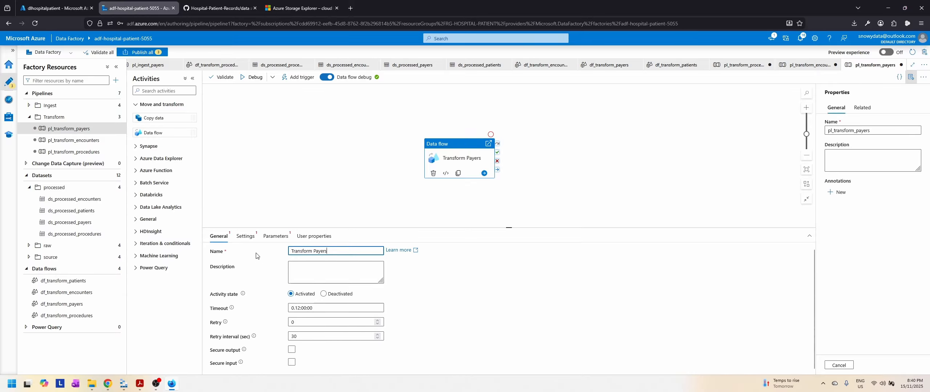
Step: Assign the df_transform_payers data flow to the Transform Payers activity
{"action": "left_click", "coordinate": [245, 236]}
{"action": "left_click", "coordinate": [332, 254]}
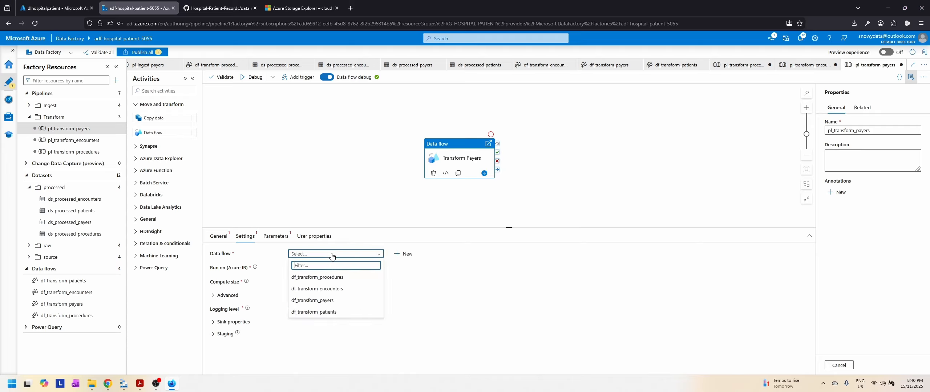
{"action": "left_click", "coordinate": [324, 301]}
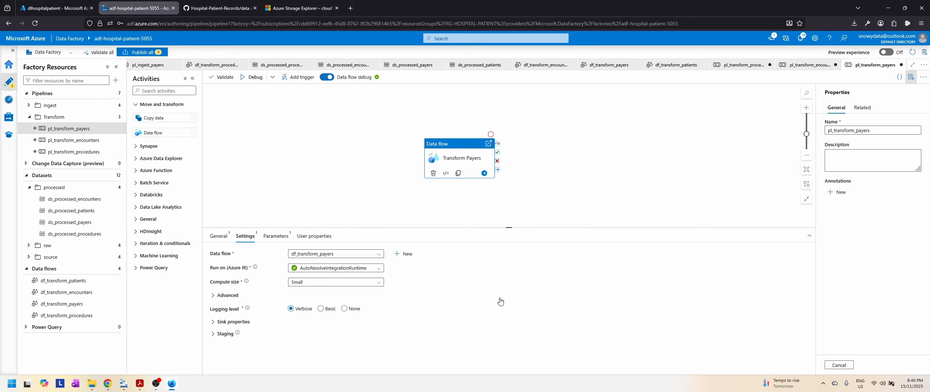
Step: Set the Transform Payers activity's logging level to None and start a debug run of pl_transform_payers
{"action": "left_click", "coordinate": [345, 309]}
{"action": "left_click", "coordinate": [252, 77]}
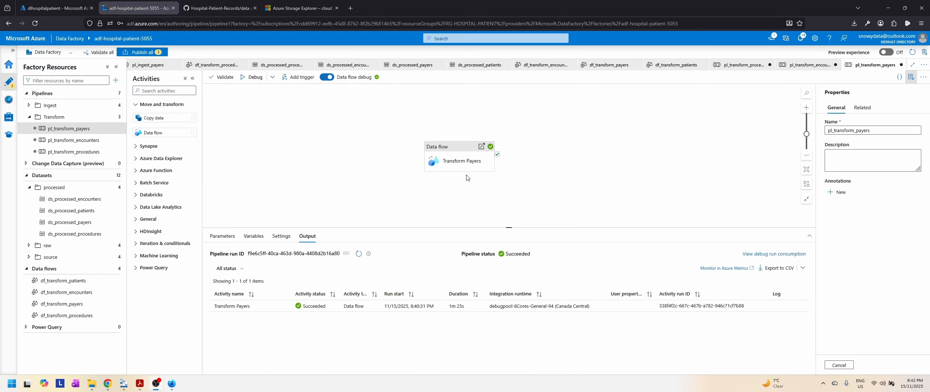
Step: Check the Transform Payers data flow run details for sink status and rows written, and return to pipeline authoring
{"action": "mouse_move", "coordinate": [471, 314]}
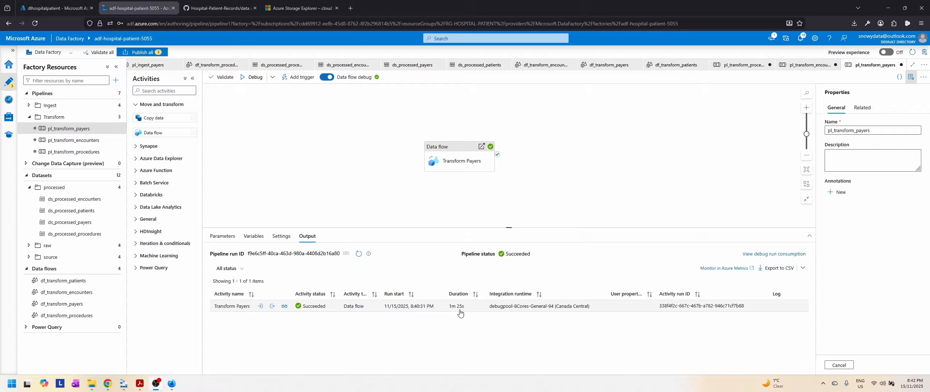
{"action": "left_click", "coordinate": [285, 307]}
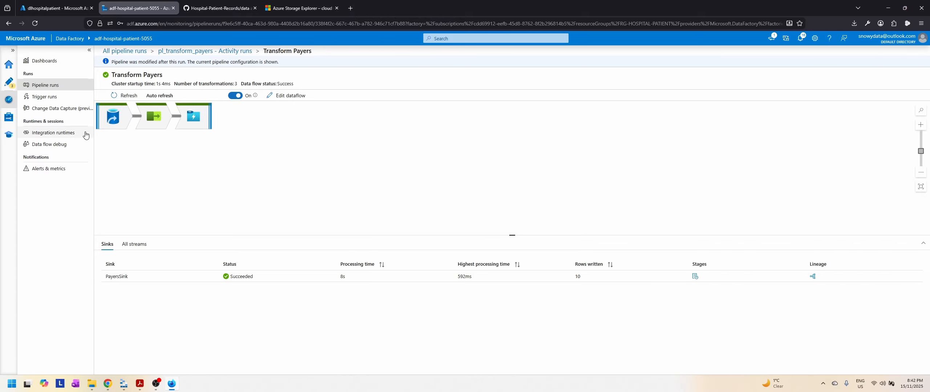
{"action": "left_click", "coordinate": [9, 83]}
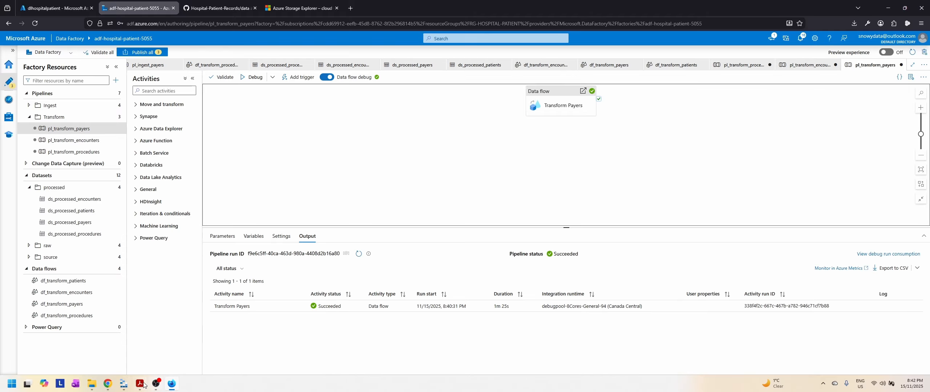
Step: Switch to Azure Storage Explorer, refresh the processed container and open its payers folder
{"action": "left_click", "coordinate": [124, 384]}
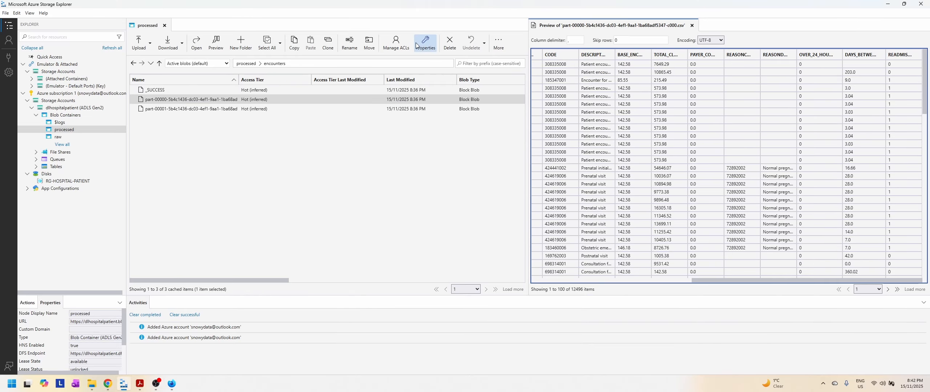
{"action": "left_click", "coordinate": [504, 45]}
{"action": "left_click", "coordinate": [507, 80]}
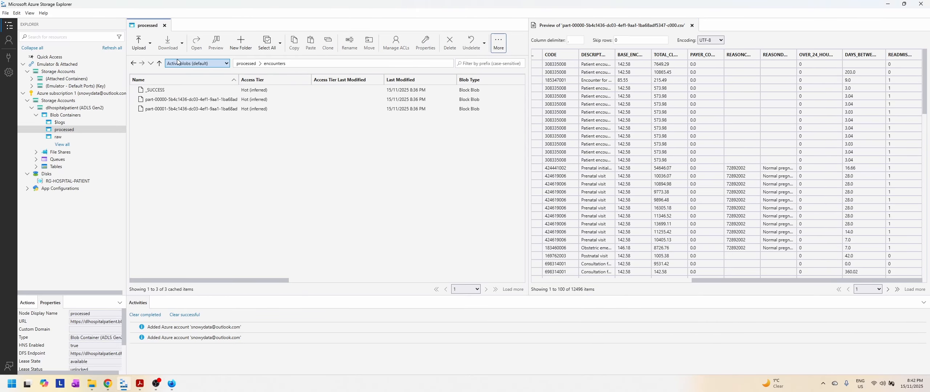
{"action": "left_click", "coordinate": [247, 63]}
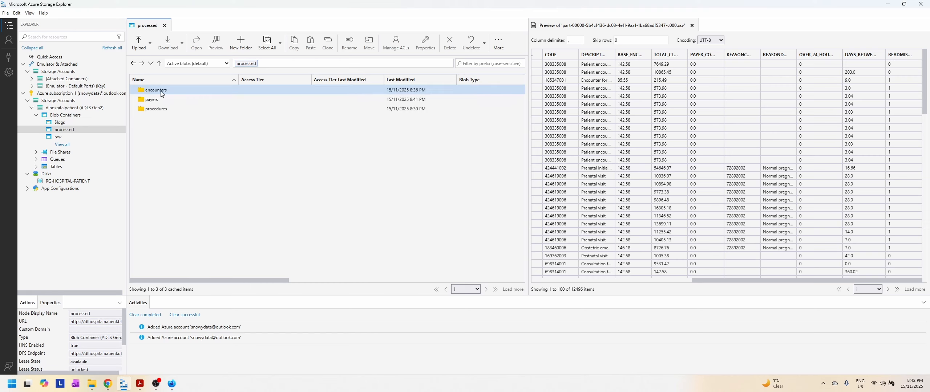
{"action": "left_click", "coordinate": [153, 102]}
{"action": "double_click", "coordinate": [154, 101]}
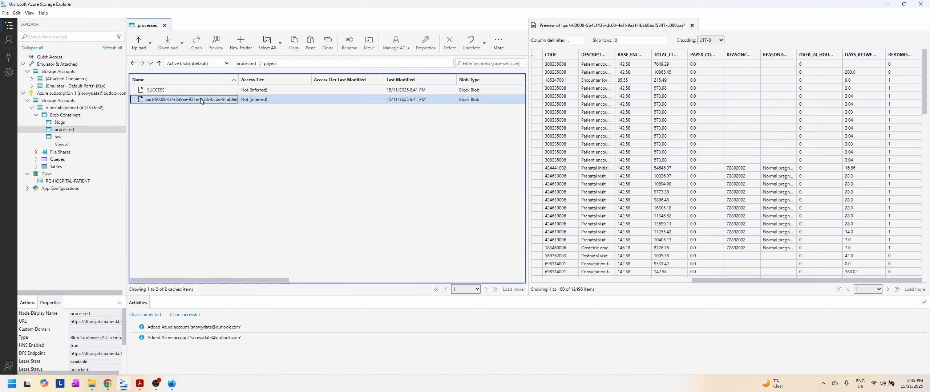
Step: Preview the payers part-00000 CSV in place of the encounters preview, declining to open the file externally
{"action": "double_click", "coordinate": [202, 98]}
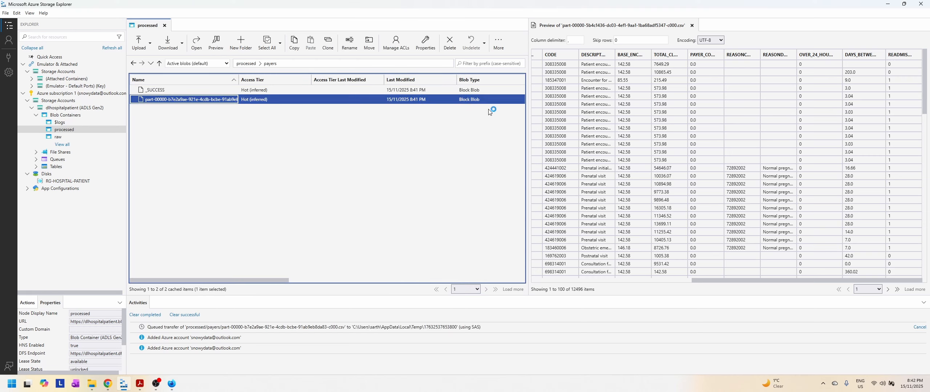
{"action": "left_click", "coordinate": [692, 25]}
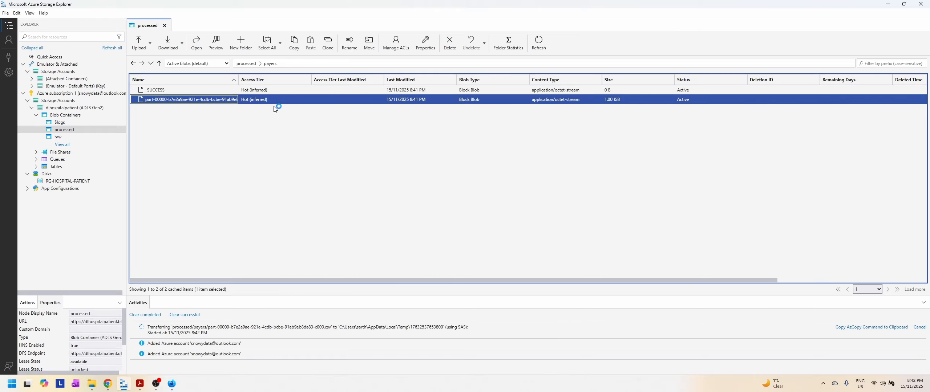
{"action": "left_click", "coordinate": [216, 43]}
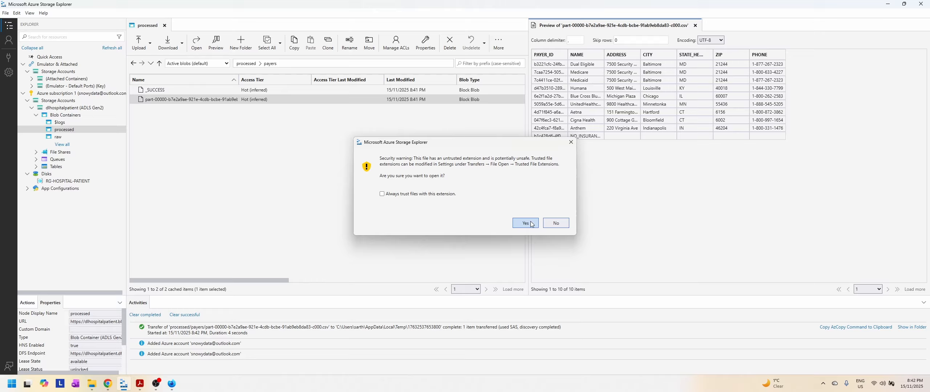
{"action": "left_click", "coordinate": [556, 223]}
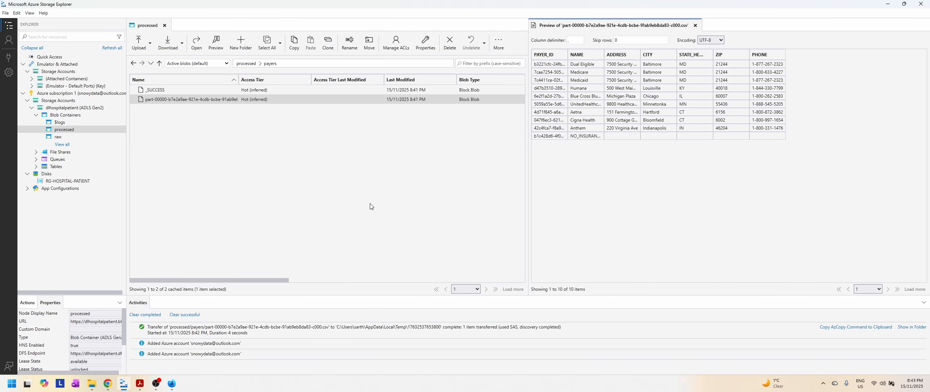
Step: Switch back to Azure Data Factory and create a pipeline named pl_transform_patients in the Transform folder
{"action": "left_click", "coordinate": [170, 389]}
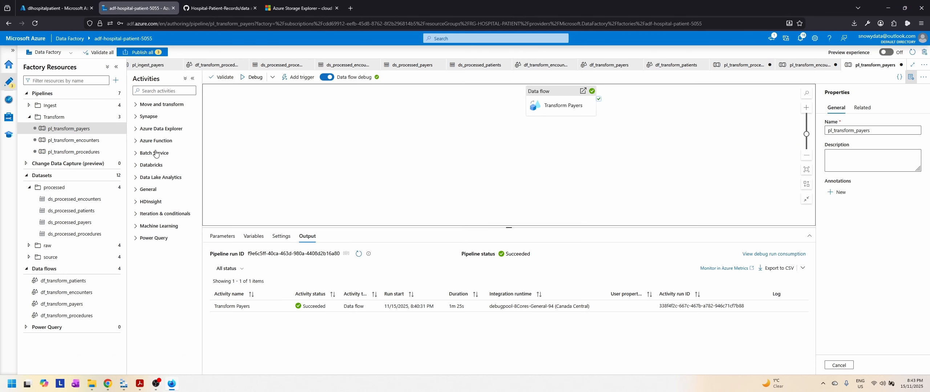
{"action": "left_click", "coordinate": [115, 116]}
{"action": "left_click", "coordinate": [84, 128]}
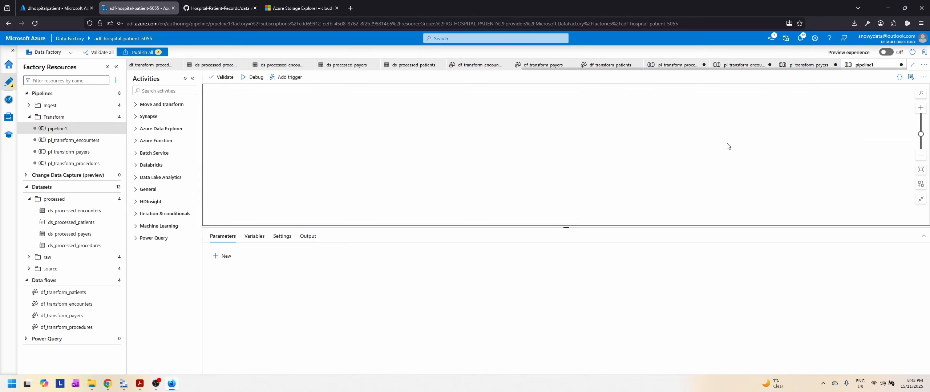
{"action": "double_click", "coordinate": [892, 130]}
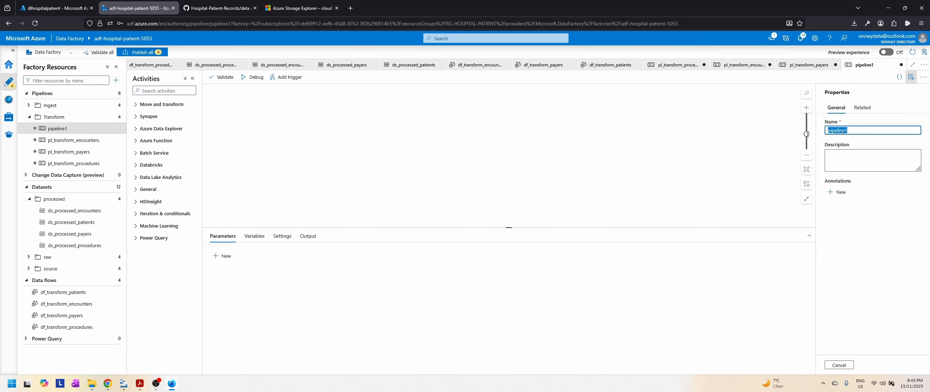
{"action": "type", "text": "pl_transform_patients"}
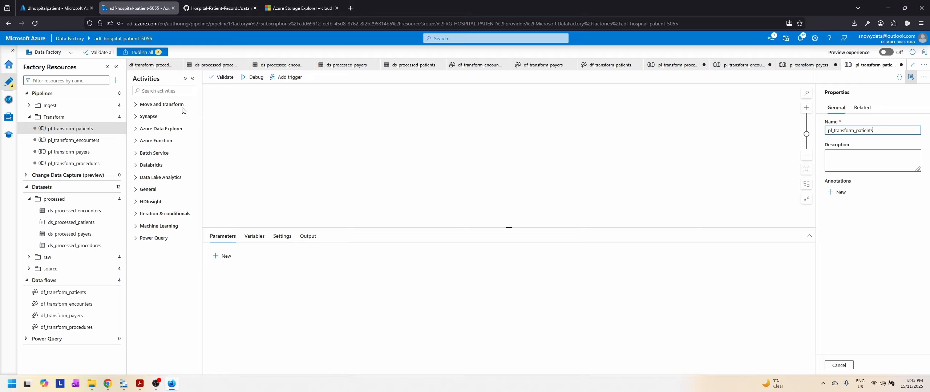
Step: Add a Data flow activity to the pl_transform_patients canvas and name it Transform Patients
{"action": "left_click", "coordinate": [162, 104]}
{"action": "left_click_drag", "start_coordinate": [164, 133], "coordinate": [436, 147]}
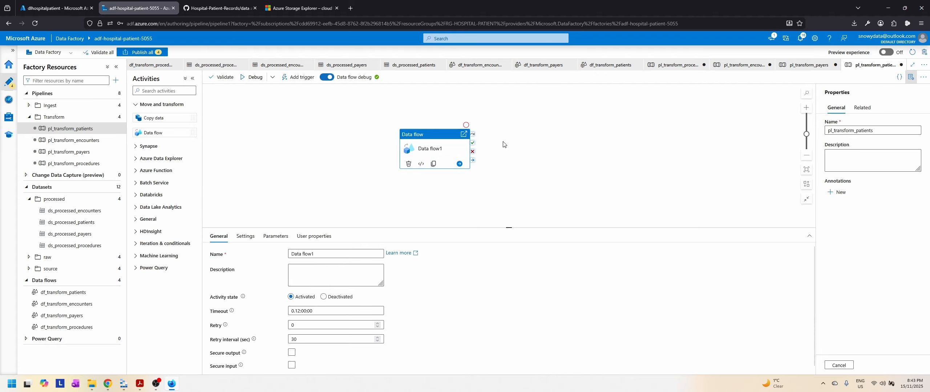
{"action": "left_click", "coordinate": [222, 254]}
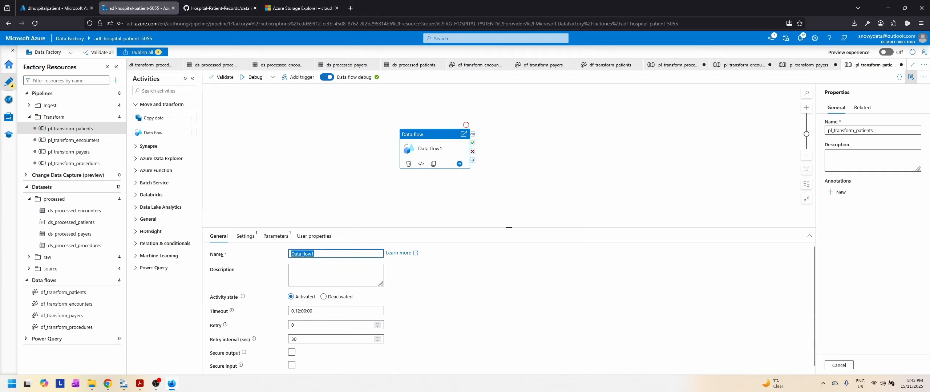
{"action": "type", "text": "Transform Pa"}
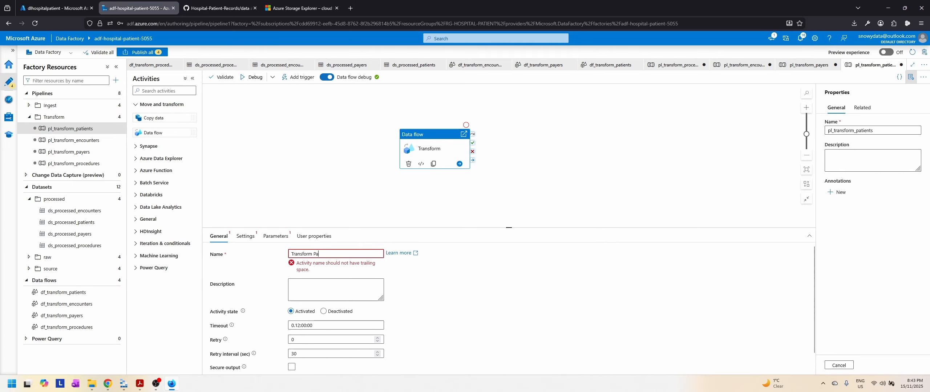
{"action": "type", "text": "tients"}
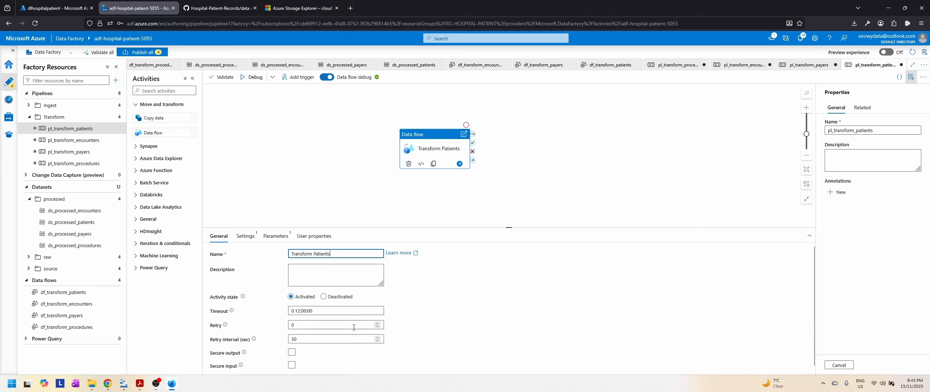
Step: Assign the df_transform_patients data flow to the Transform Patients activity and set its logging level to None
{"action": "left_click", "coordinate": [245, 236]}
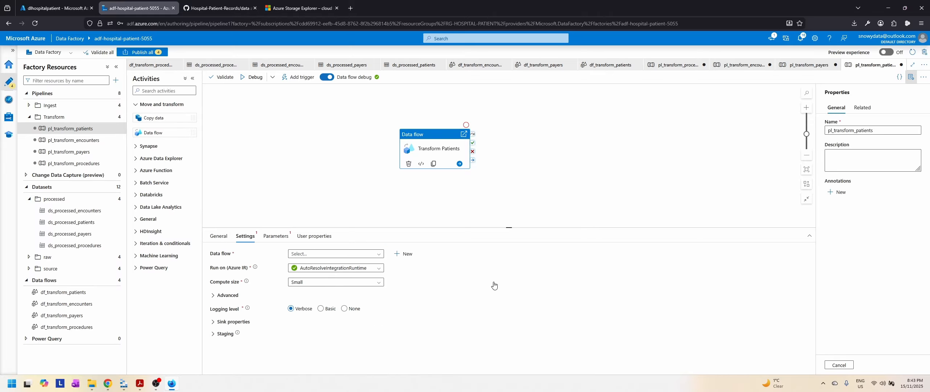
{"action": "left_click", "coordinate": [334, 255]}
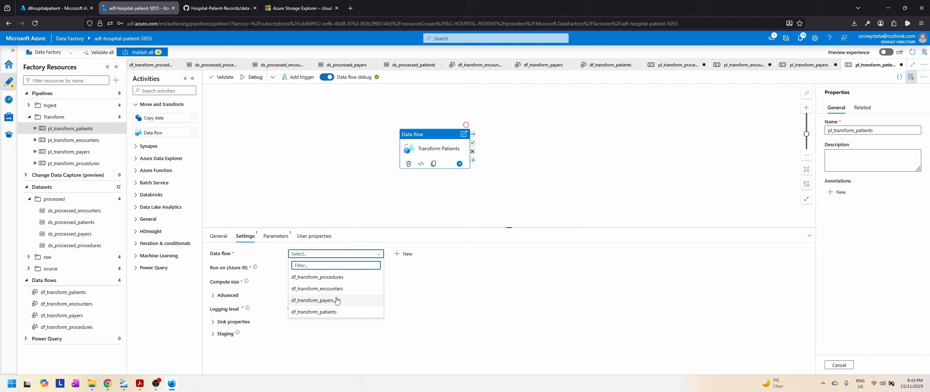
{"action": "left_click", "coordinate": [324, 312]}
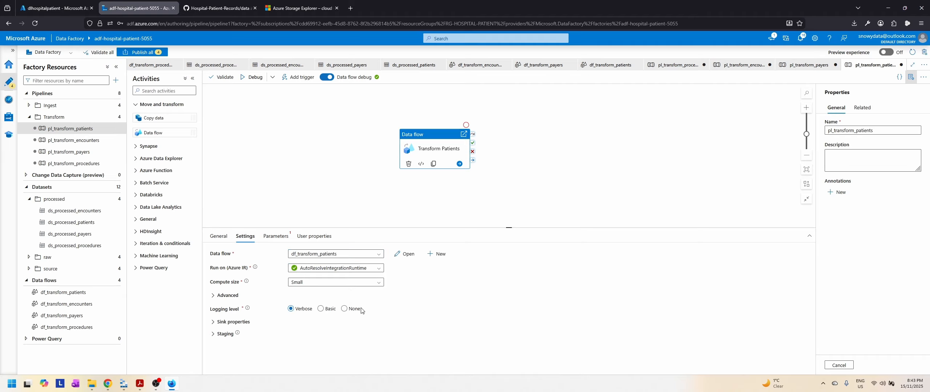
{"action": "left_click", "coordinate": [345, 308]}
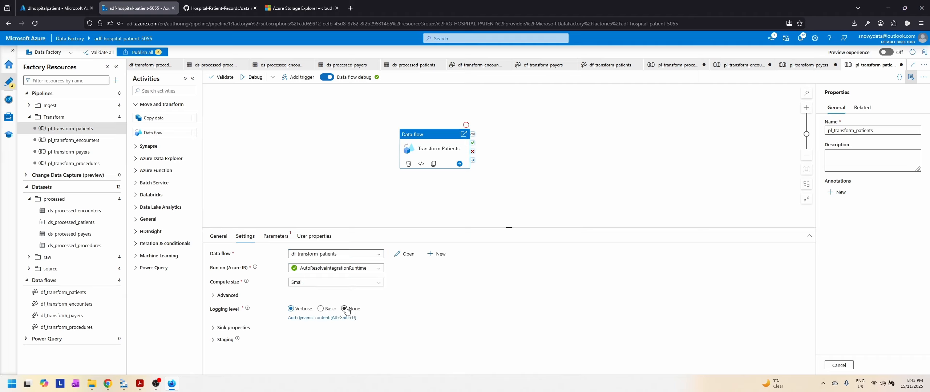
Step: Run pl_transform_patients in debug and check the Transform Patients run details for sink status and rows written
{"action": "left_click", "coordinate": [247, 79]}
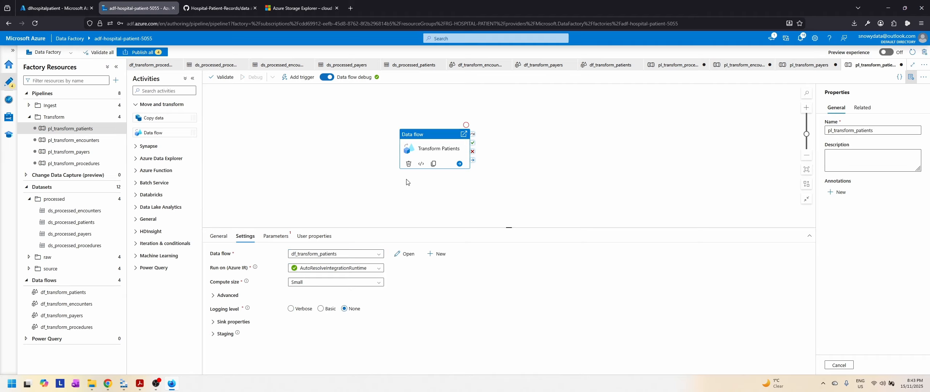
{"action": "left_click", "coordinate": [533, 190]}
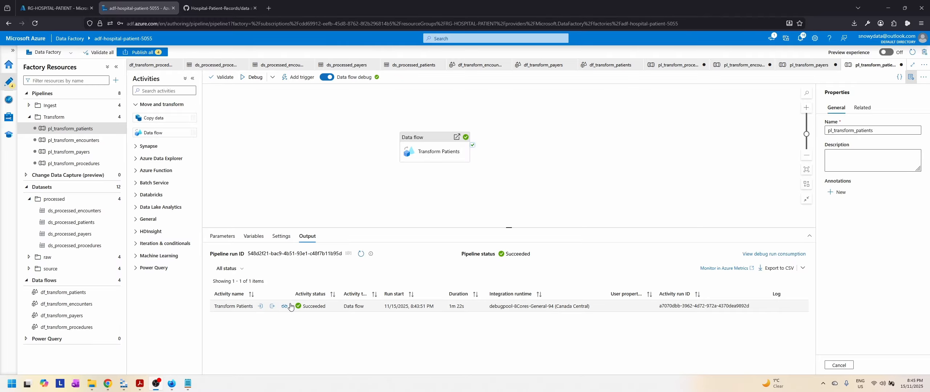
{"action": "left_click", "coordinate": [287, 307]}
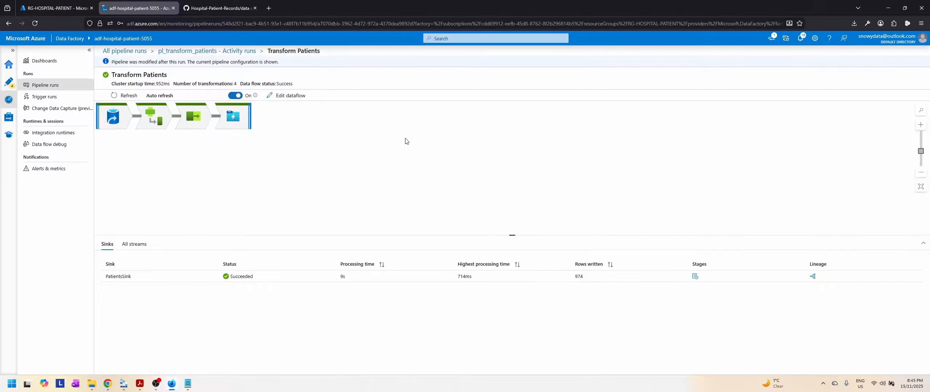
Step: Return to pipeline authoring and publish all pending Transform pipeline changes
{"action": "left_click", "coordinate": [8, 82]}
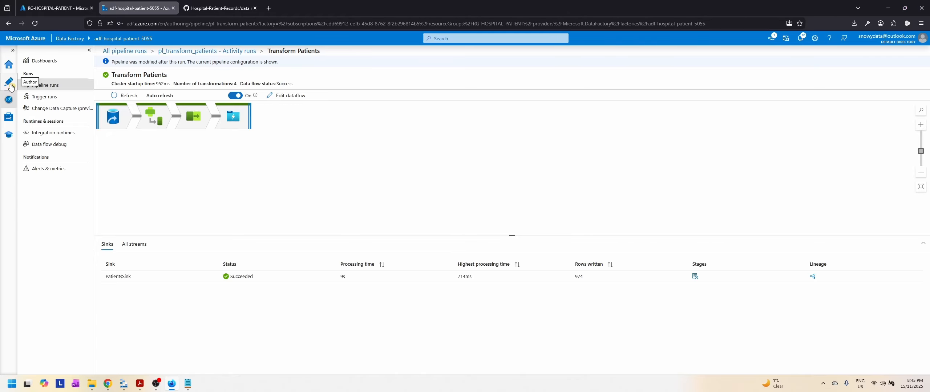
{"action": "left_click", "coordinate": [150, 53]}
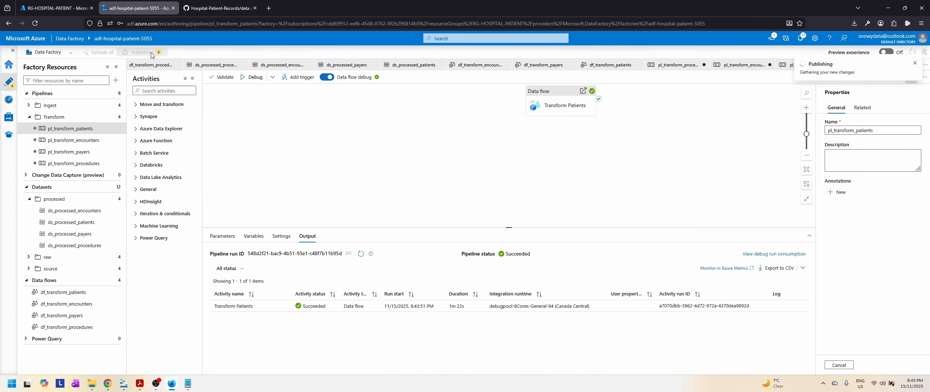
{"action": "left_click", "coordinate": [727, 366]}
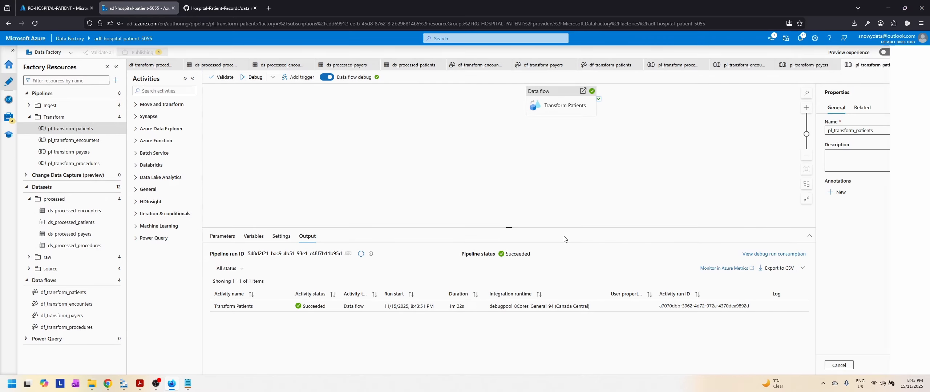
Step: Switch to Azure Storage Explorer, refresh the blob listing, close the payers preview and open the processed container's patients folder
{"action": "left_click", "coordinate": [123, 383]}
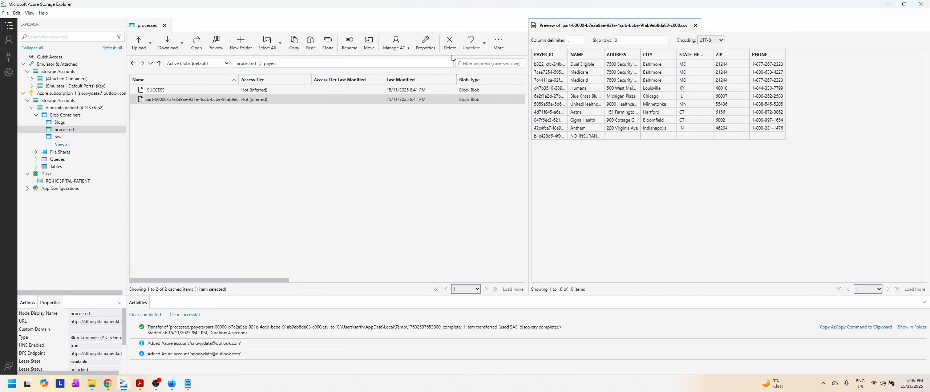
{"action": "left_click", "coordinate": [504, 42]}
{"action": "left_click", "coordinate": [503, 81]}
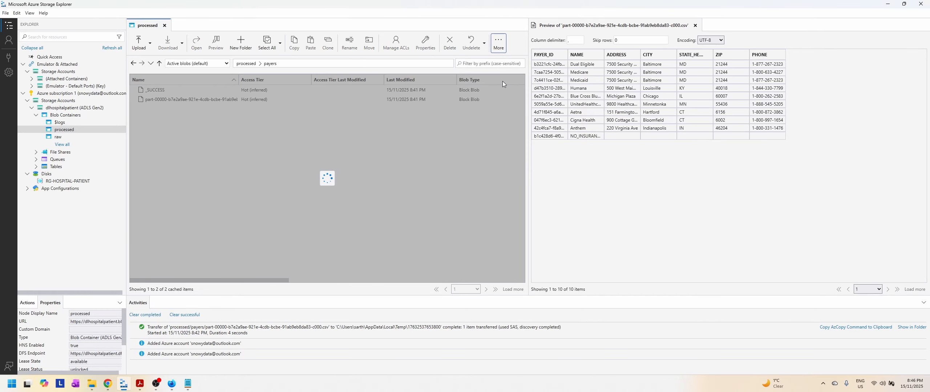
{"action": "left_click", "coordinate": [696, 25]}
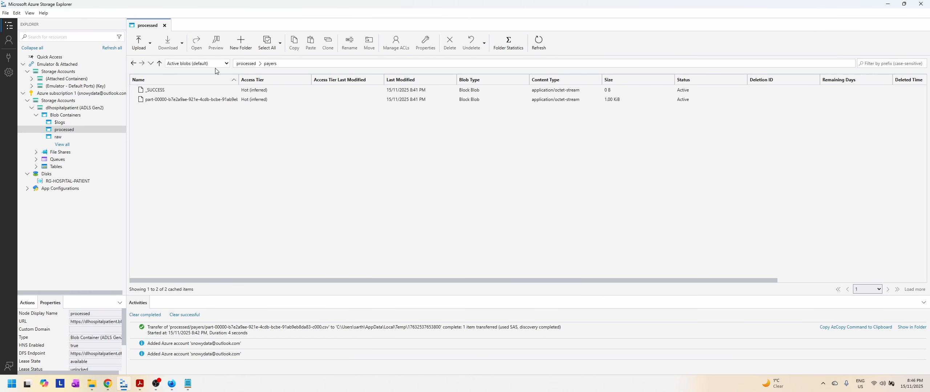
{"action": "left_click", "coordinate": [245, 64]}
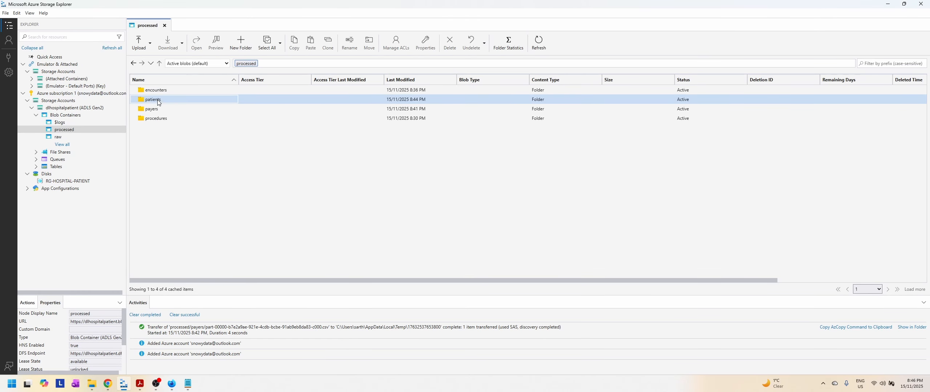
{"action": "double_click", "coordinate": [158, 101]}
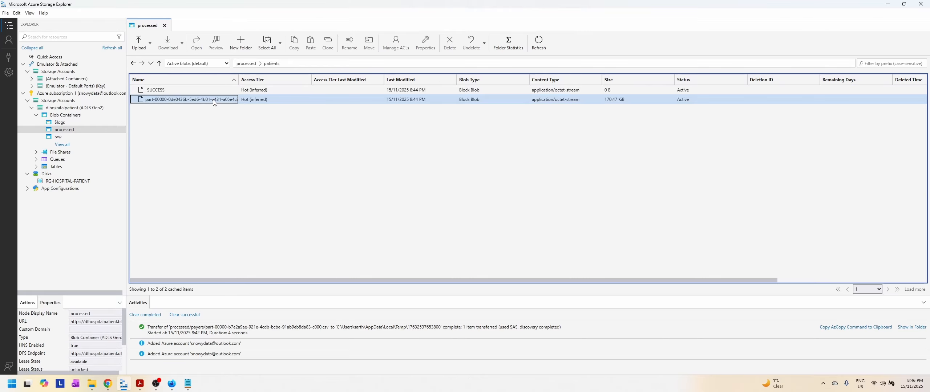
Step: Preview the part-00000 CSV file in the patients folder and examine its masked columns from Id through BIRTHPLACE, ADDRESS and ZIP
{"action": "left_click", "coordinate": [215, 100]}
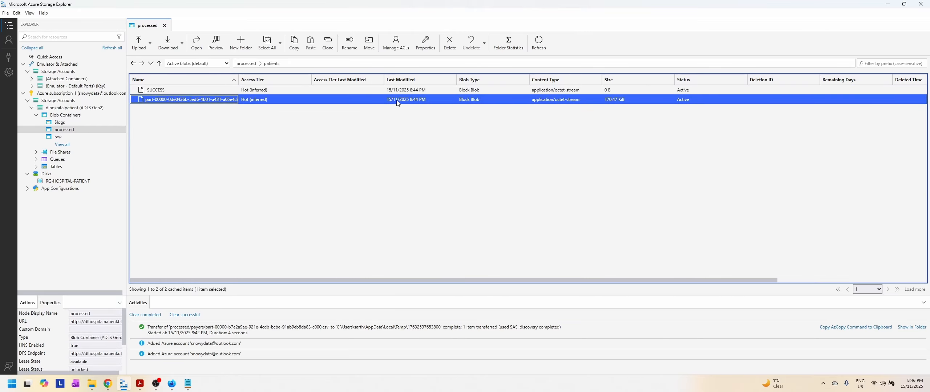
{"action": "left_click", "coordinate": [216, 43]}
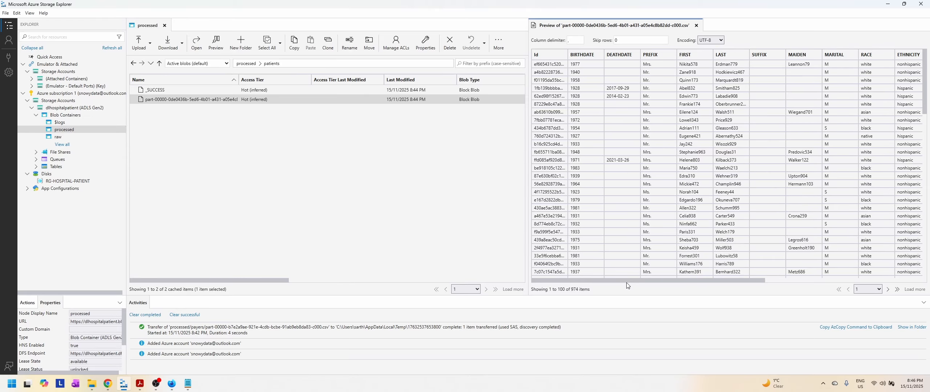
{"action": "left_click_drag", "start_coordinate": [630, 283], "coordinate": [788, 284]}
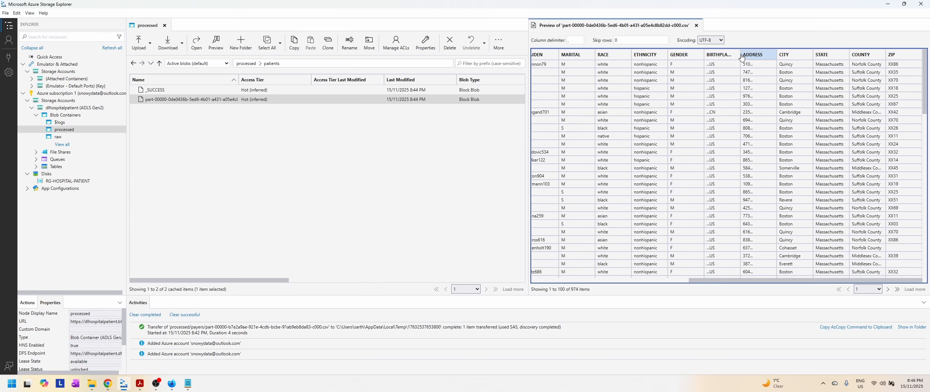
{"action": "left_click_drag", "start_coordinate": [742, 57], "coordinate": [757, 57]}
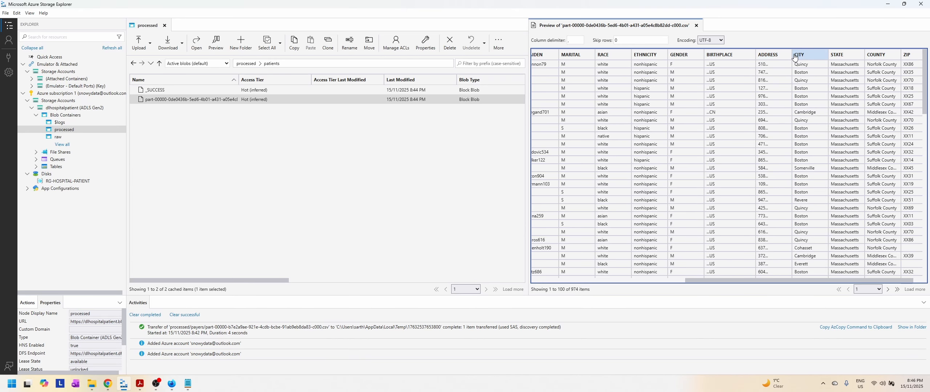
{"action": "left_click_drag", "start_coordinate": [751, 281], "coordinate": [778, 282]}
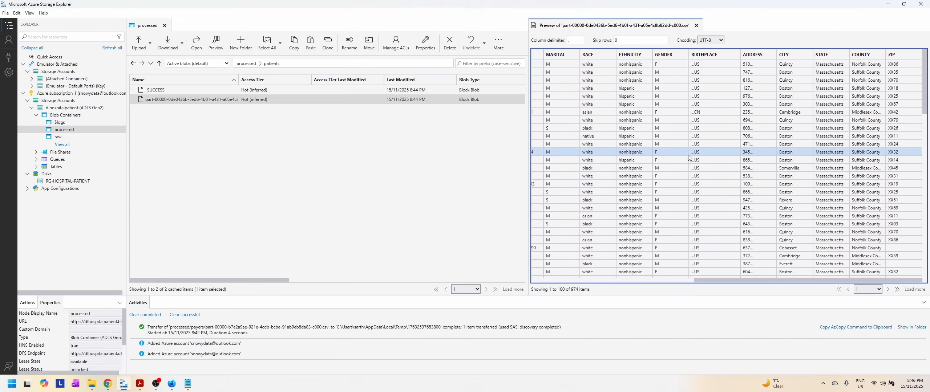
{"action": "left_click_drag", "start_coordinate": [728, 279], "coordinate": [550, 283]}
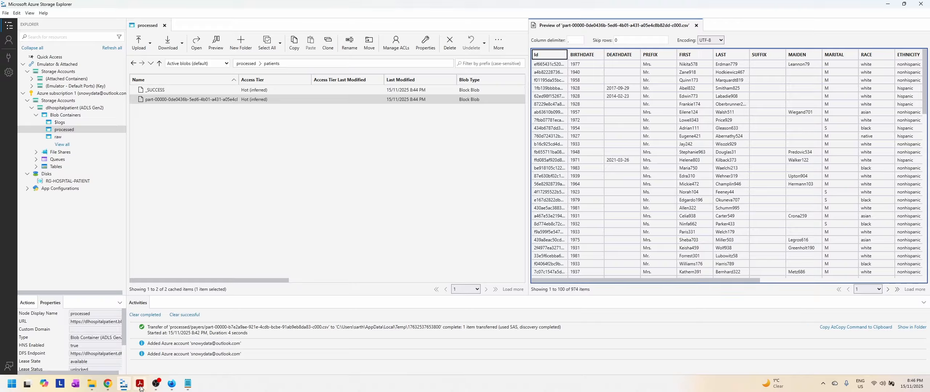
Step: Switch to Slides.pdf in the PDF reader, jump to page 5 and advance to the Solution Architecture slide on page 9
{"action": "mouse_move", "coordinate": [140, 388]}
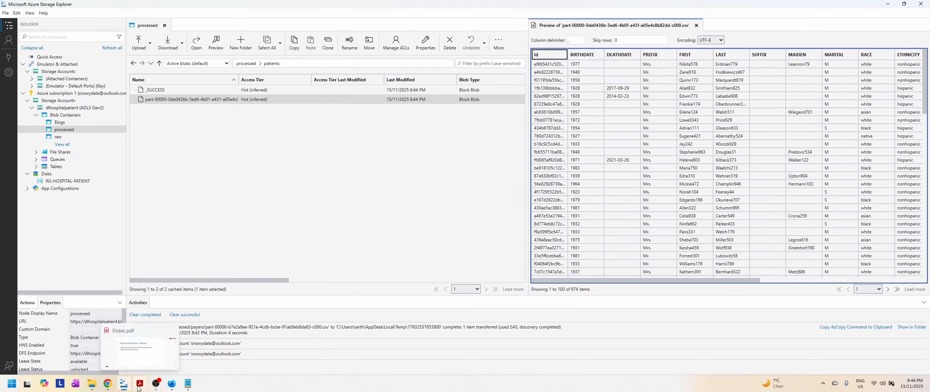
{"action": "left_click", "coordinate": [140, 384]}
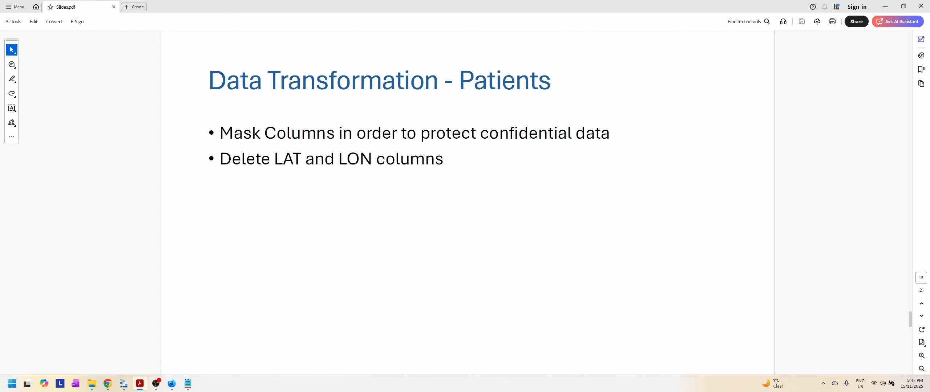
{"action": "left_click", "coordinate": [922, 278]}
{"action": "type", "text": "5"}
{"action": "key", "text": "Return"}
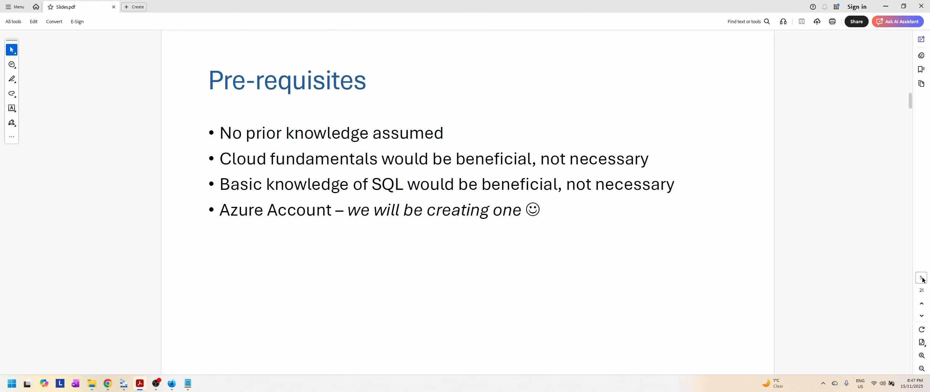
{"action": "key", "text": "Right"}
{"action": "key", "text": "Right"}
{"action": "key", "text": "Right"}
{"action": "key", "text": "Right"}
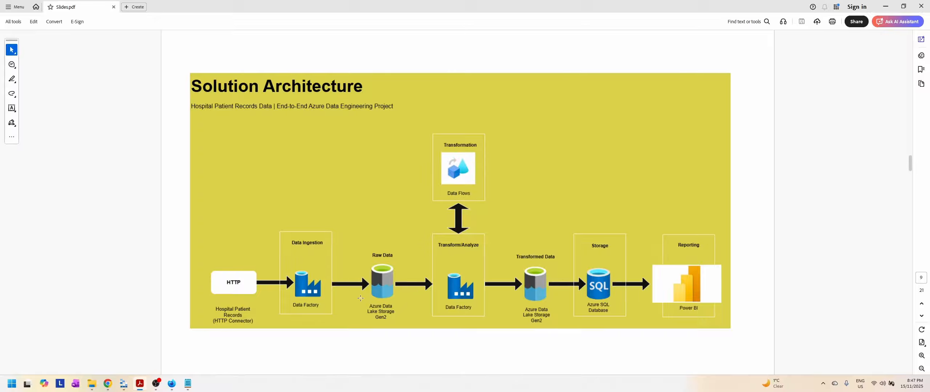
Step: Switch to Data Factory in the browser to collapse the processed datasets folder, and return to the Solution Architecture slide
{"action": "left_click", "coordinate": [175, 385]}
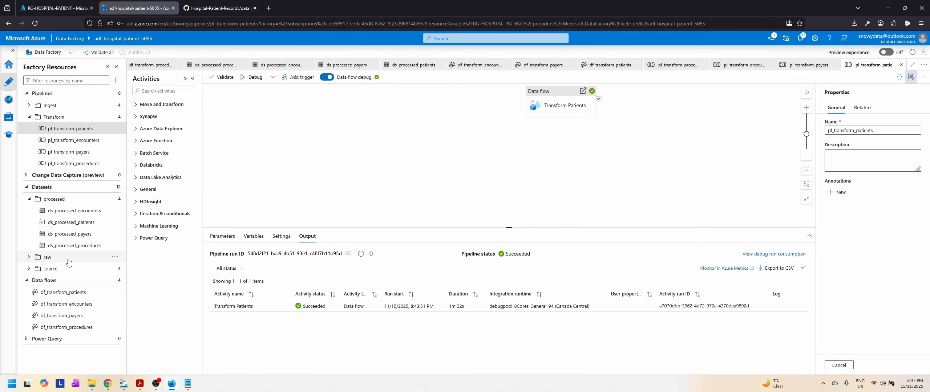
{"action": "left_click", "coordinate": [173, 388]}
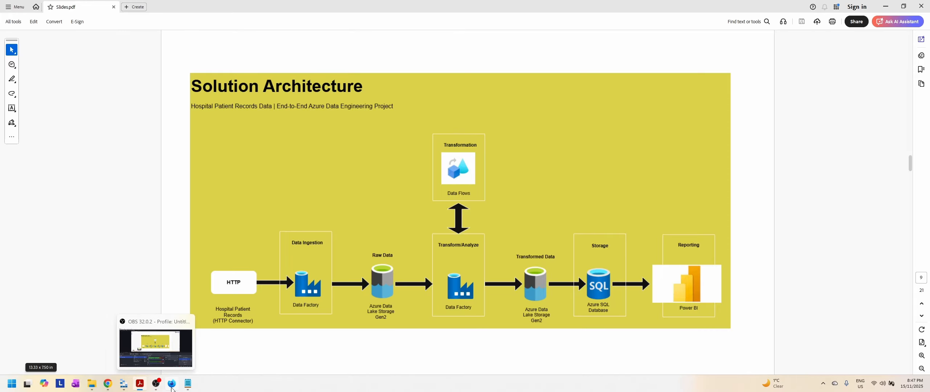
{"action": "left_click", "coordinate": [172, 386]}
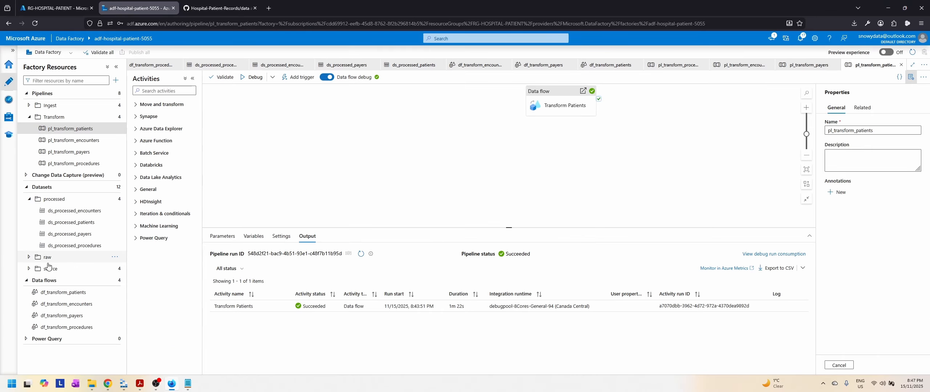
{"action": "left_click", "coordinate": [30, 201]}
{"action": "left_click", "coordinate": [172, 388]}
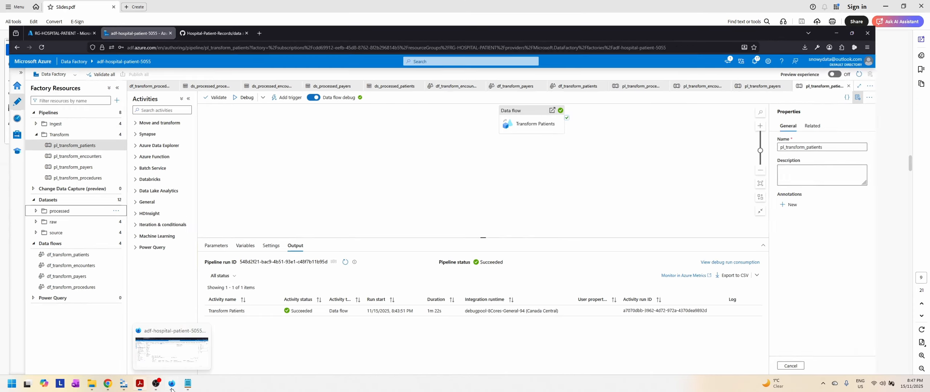
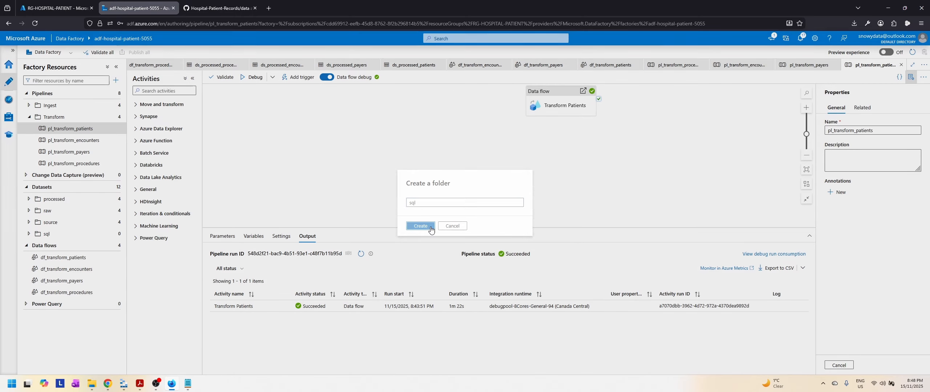
Step: Check the actions available for the sql datasets folder, and expand and collapse the processed folder to review its dataset names
{"action": "left_click", "coordinate": [115, 235]}
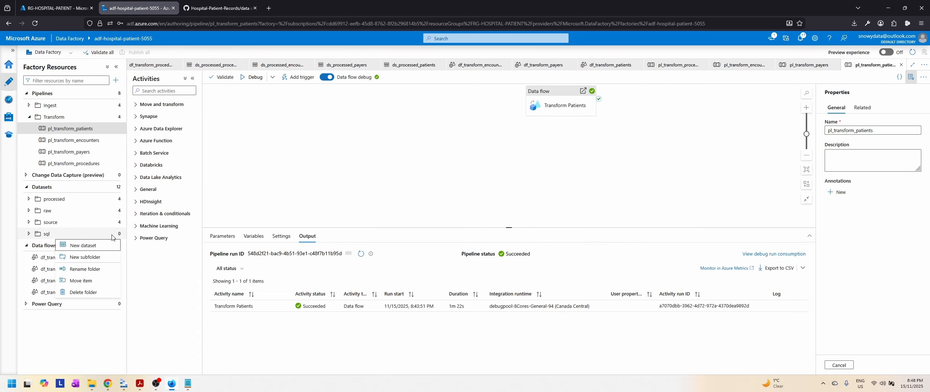
{"action": "left_click", "coordinate": [62, 337]}
{"action": "left_click", "coordinate": [30, 199]}
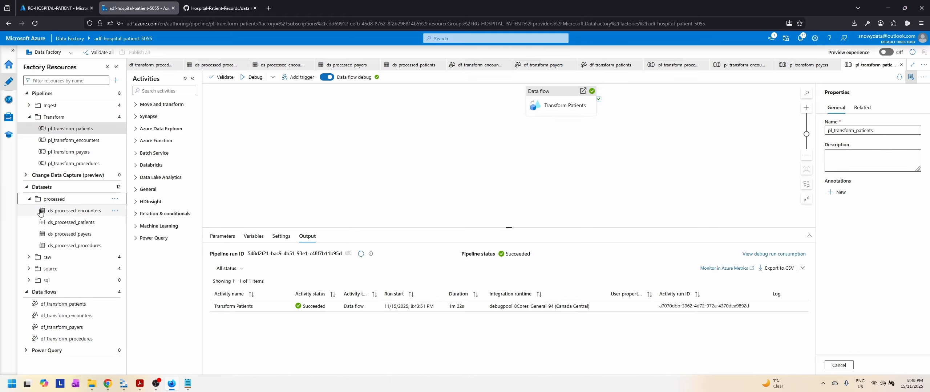
{"action": "left_click", "coordinate": [29, 199]}
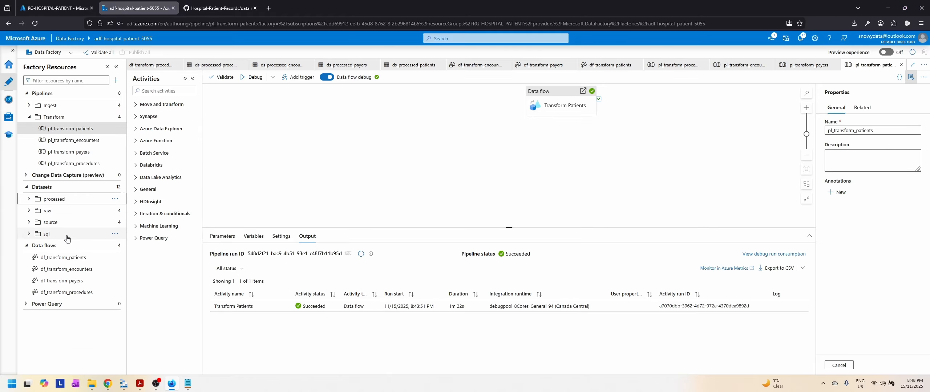
Step: Start a new dataset in the sql folder with Azure SQL Database as its data store
{"action": "left_click", "coordinate": [114, 234]}
{"action": "left_click", "coordinate": [85, 246]}
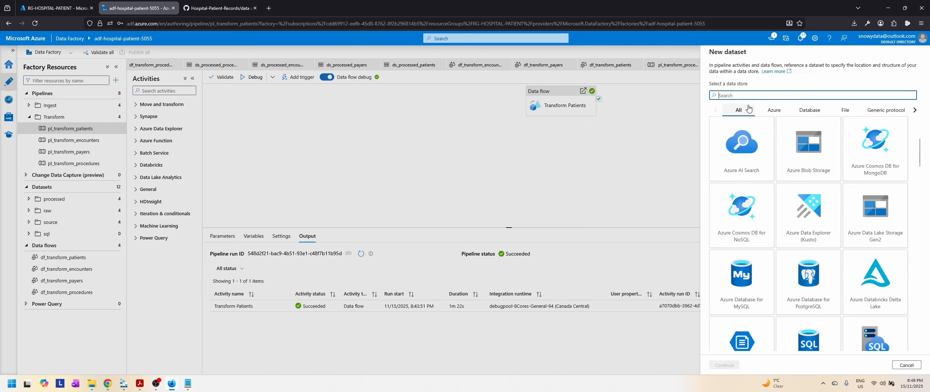
{"action": "type", "text": "sql"}
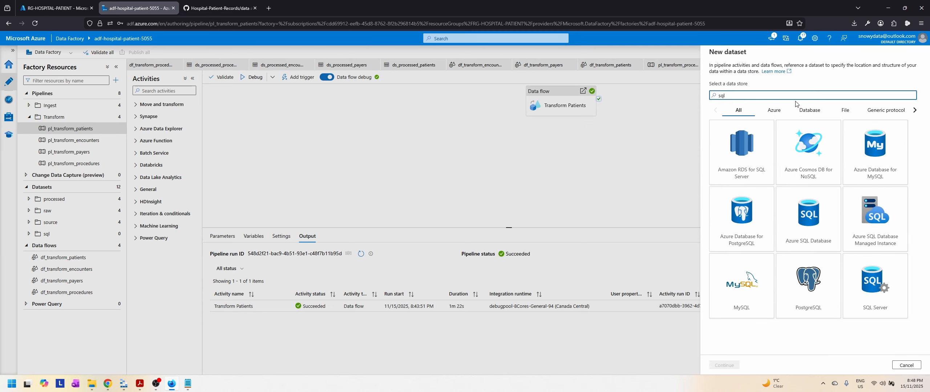
{"action": "left_click", "coordinate": [799, 230]}
{"action": "left_click", "coordinate": [724, 365]}
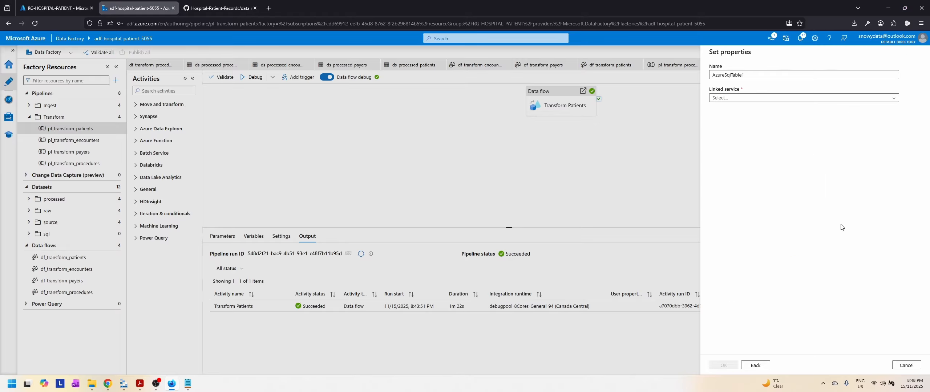
Step: Name the new dataset ds_sql_procedures and choose ls_sqldb_dbhospitalpatient5055 as its linked service
{"action": "left_click_drag", "start_coordinate": [776, 75], "coordinate": [709, 76]}
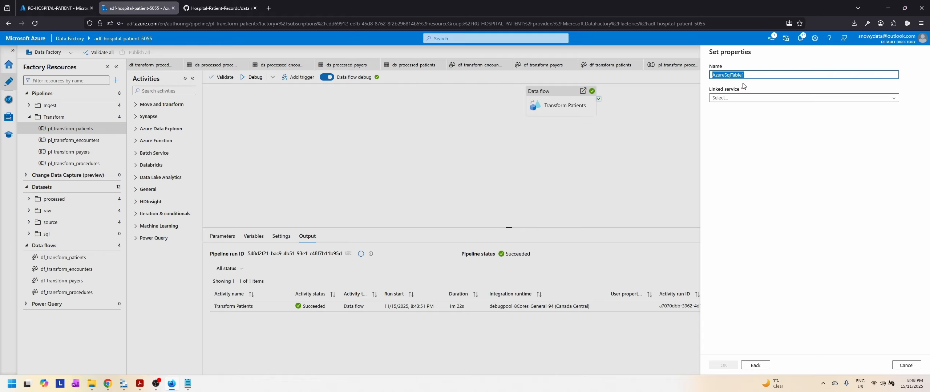
{"action": "type", "text": "ds_sq"}
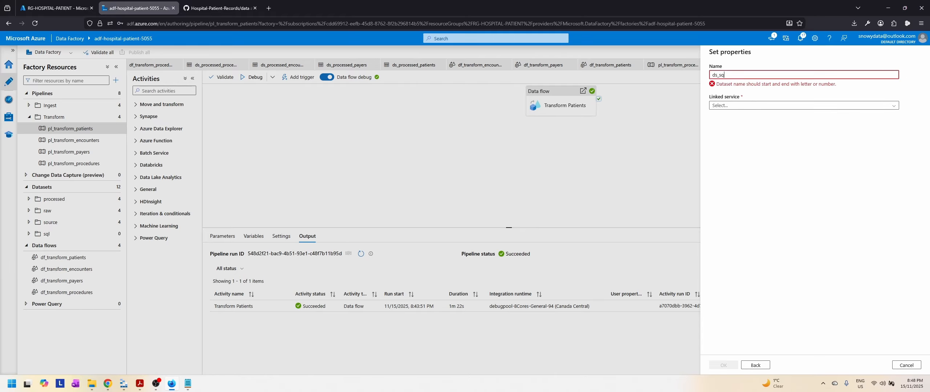
{"action": "type", "text": "l_procedures"}
{"action": "left_click", "coordinate": [767, 98]}
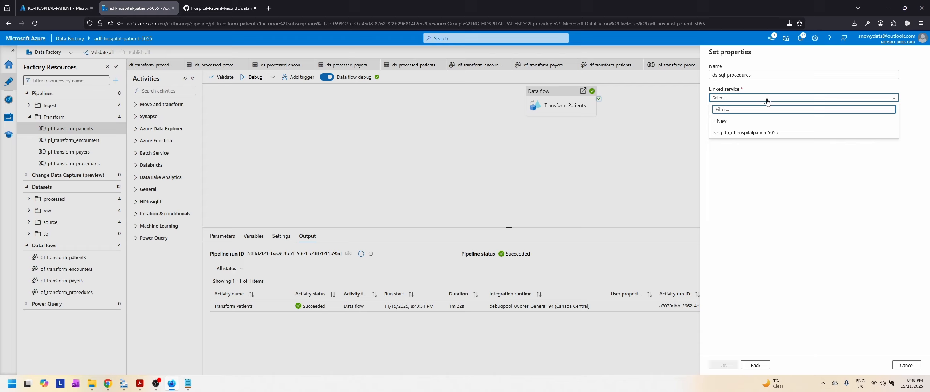
{"action": "left_click", "coordinate": [745, 134]}
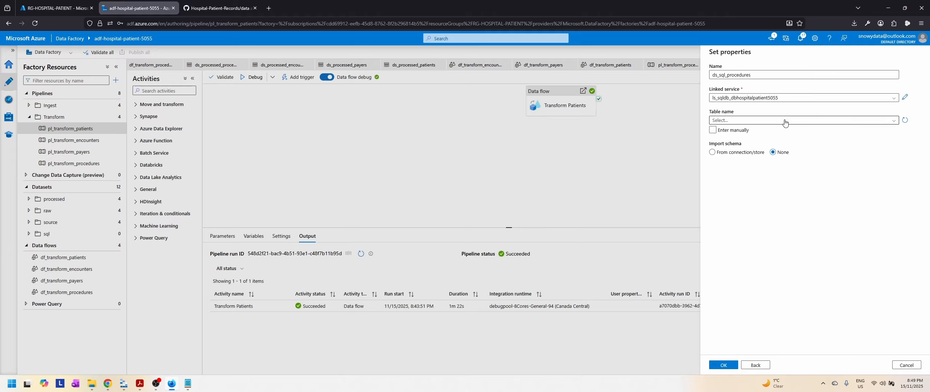
Step: Look for a table to assign to the new SQL dataset, and discard the dataset without saving it
{"action": "left_click", "coordinate": [784, 122]}
{"action": "left_click", "coordinate": [786, 122]}
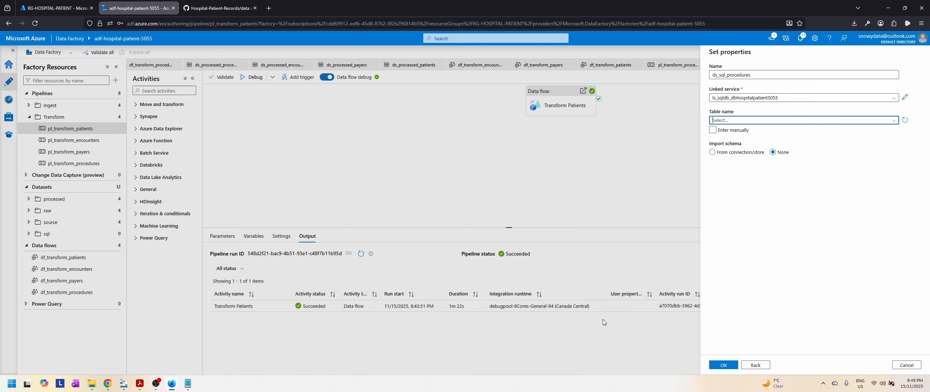
{"action": "left_click", "coordinate": [912, 369]}
{"action": "left_click", "coordinate": [472, 224]}
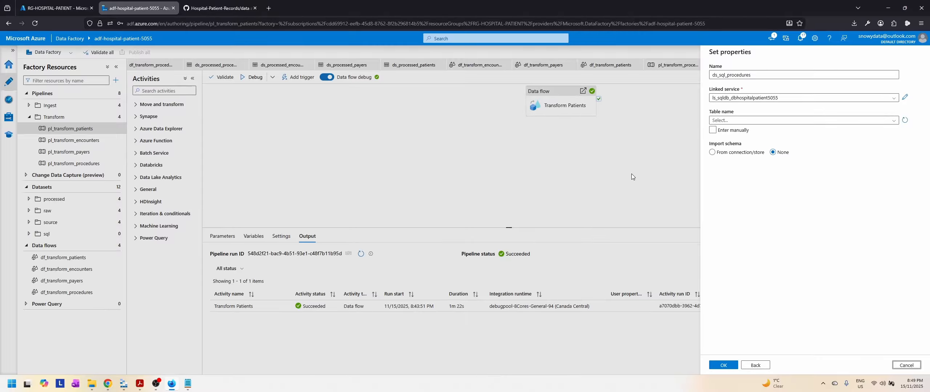
{"action": "left_click", "coordinate": [913, 367]}
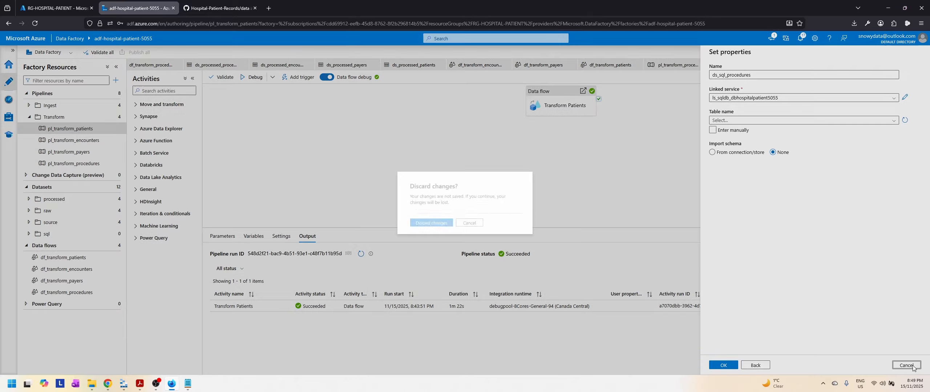
{"action": "left_click", "coordinate": [432, 223]}
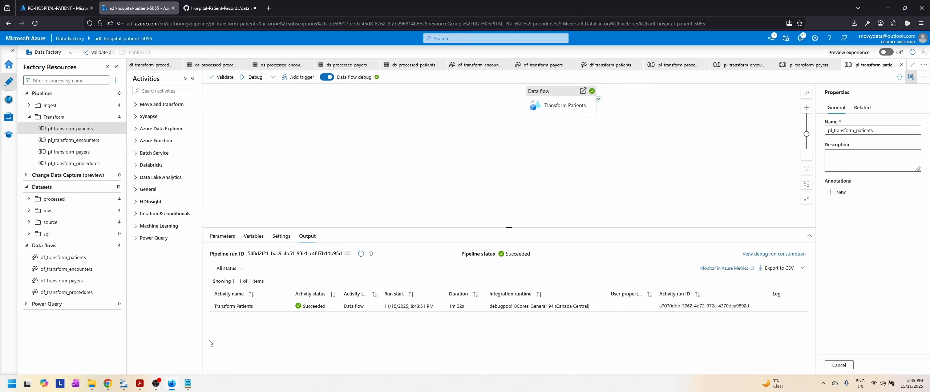
Step: Switch to the RG-HOSPITAL-PATIENT resource group in the Azure portal and open the query editor of the db-hospital-patient-5055 database
{"action": "left_click", "coordinate": [54, 8]}
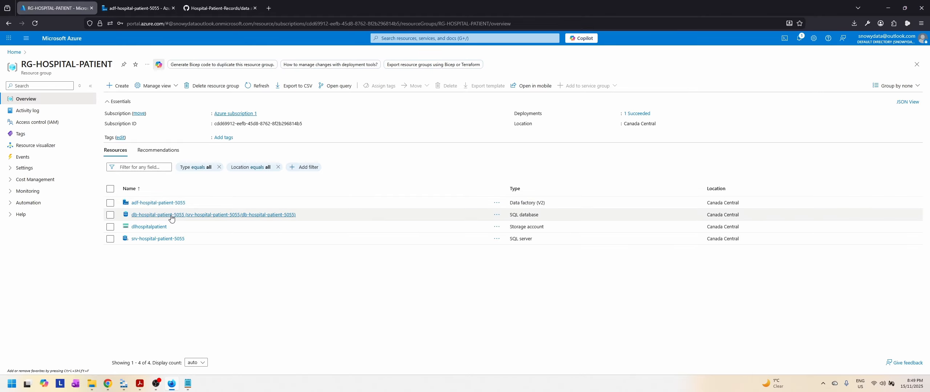
{"action": "left_click", "coordinate": [198, 218]}
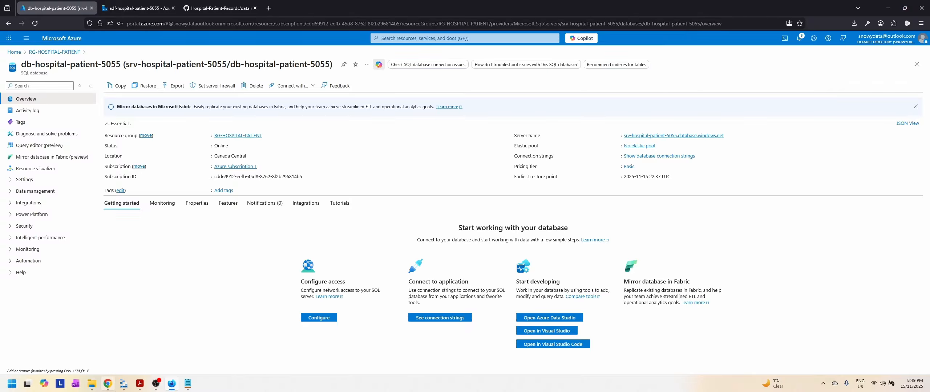
{"action": "left_click", "coordinate": [124, 384]}
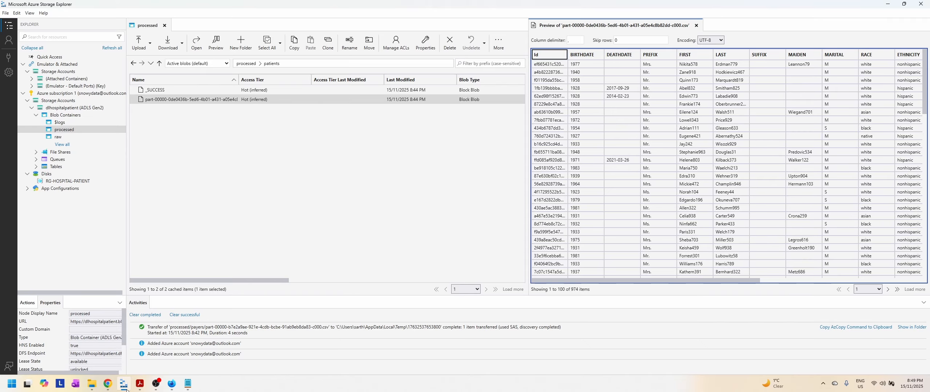
{"action": "left_click", "coordinate": [124, 385]}
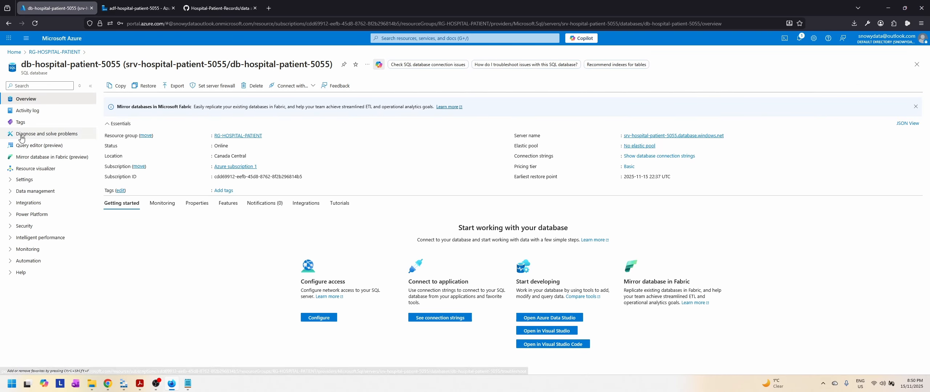
{"action": "left_click", "coordinate": [38, 146]}
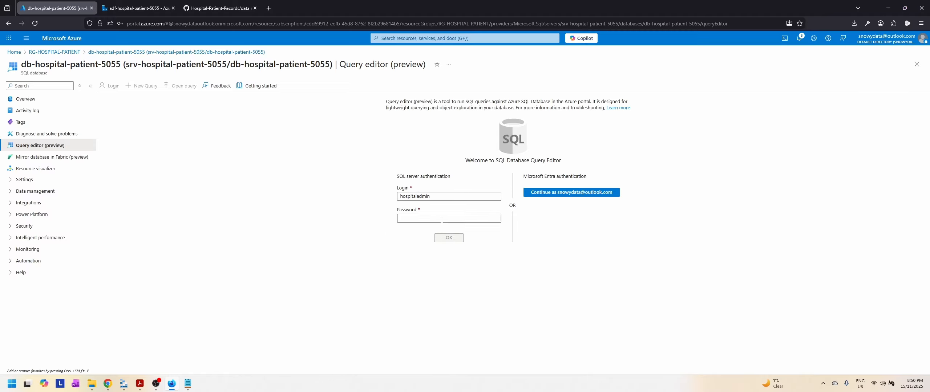
Step: Enter the SQL server login password to sign in to the query editor, and check the contents of the database's Views folder
{"action": "left_click", "coordinate": [456, 220]}
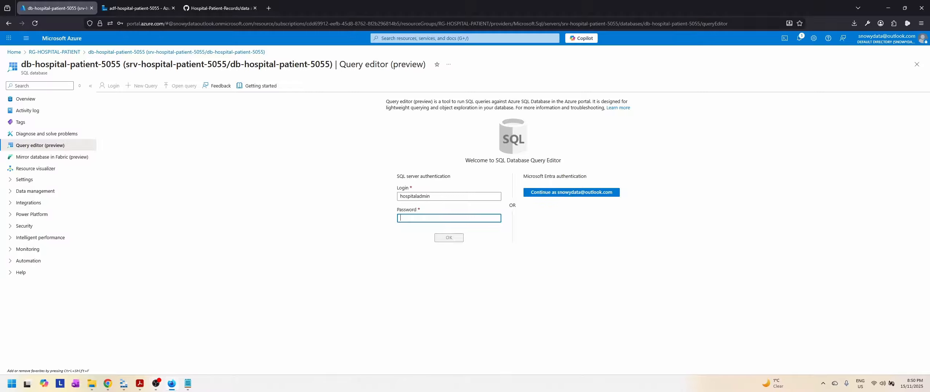
{"action": "key", "text": "ctrl+v"}
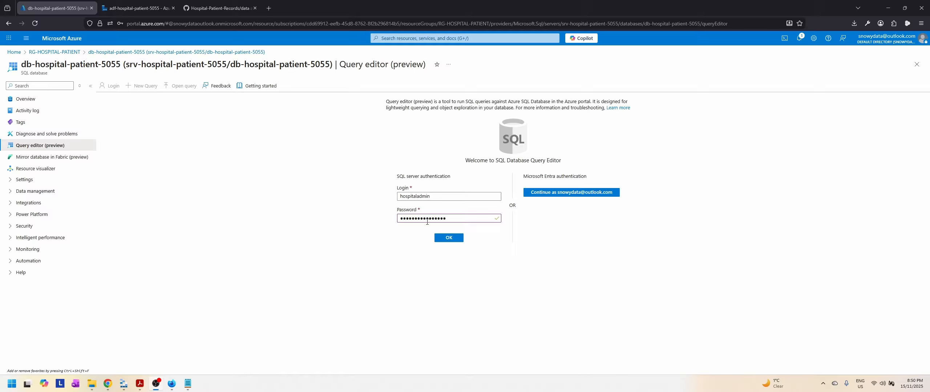
{"action": "left_click", "coordinate": [450, 240]}
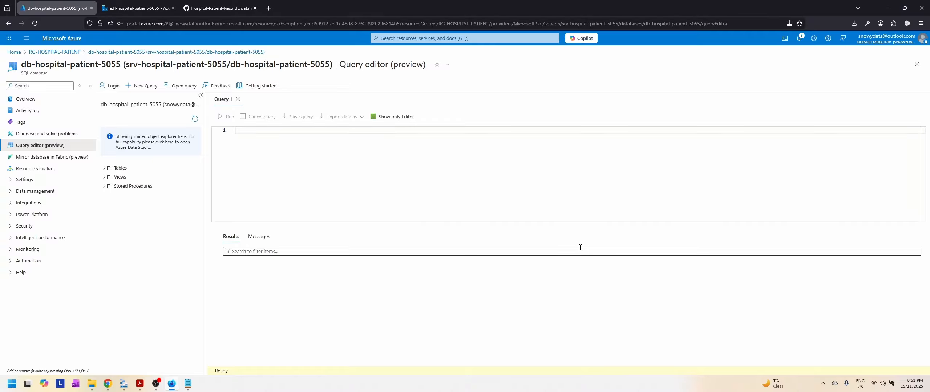
{"action": "left_click", "coordinate": [104, 177]}
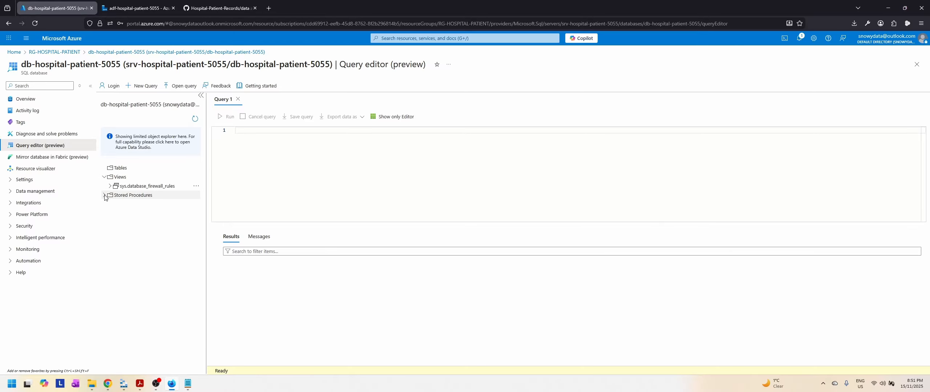
{"action": "left_click", "coordinate": [104, 177]}
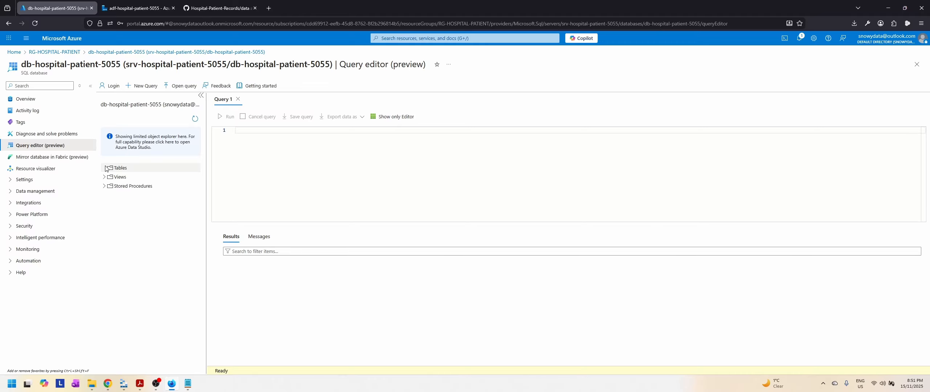
Step: Copy the CREATE SCHEMA hospital_admissions statement from create_hospital_tables.txt in Notepad into Query 1 in the browser and run it
{"action": "left_click", "coordinate": [189, 386]}
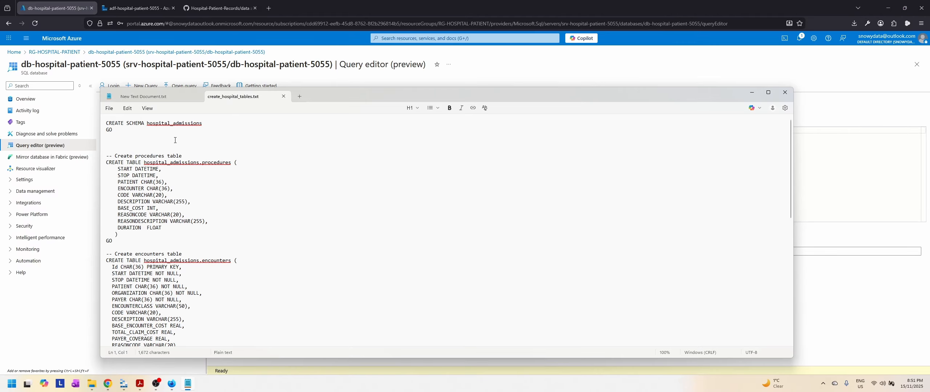
{"action": "left_click_drag", "start_coordinate": [220, 128], "coordinate": [105, 124]}
{"action": "key", "text": "ctrl+c"}
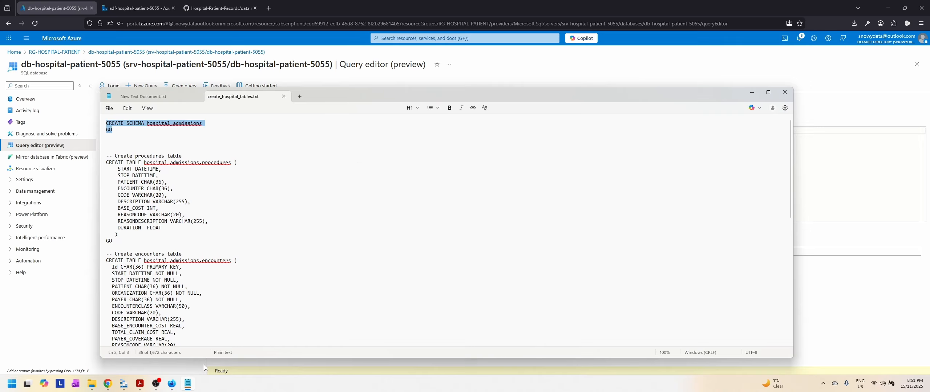
{"action": "left_click", "coordinate": [189, 384]}
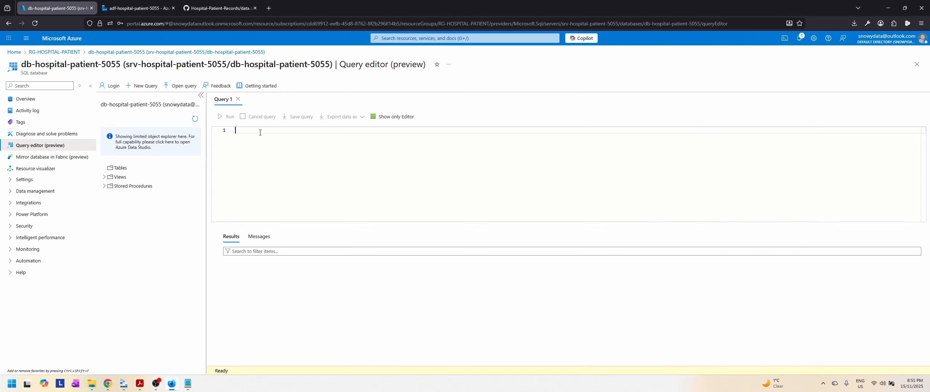
{"action": "key", "text": "ctrl+v"}
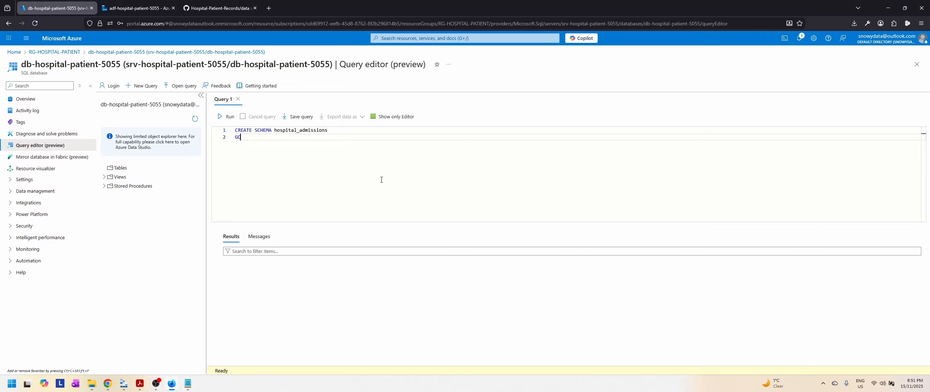
{"action": "left_click", "coordinate": [228, 117]}
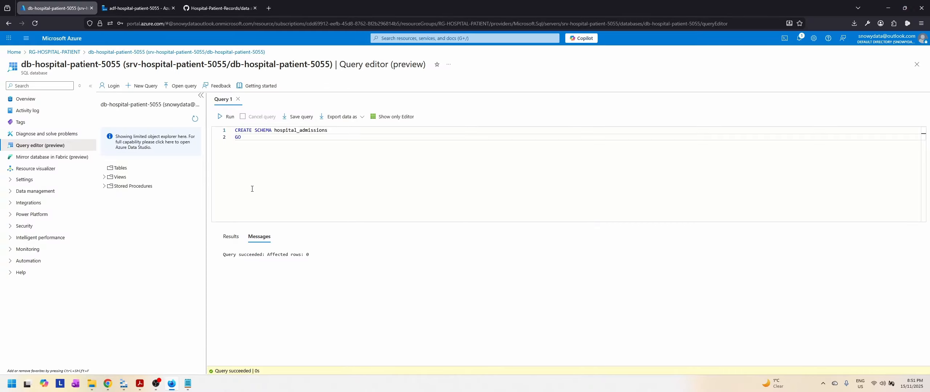
Step: Copy the CREATE TABLE hospital_admissions.procedures statement from create_hospital_tables.txt in Notepad, add it below the schema statement in Query 1, and review its columns
{"action": "left_click", "coordinate": [188, 384]}
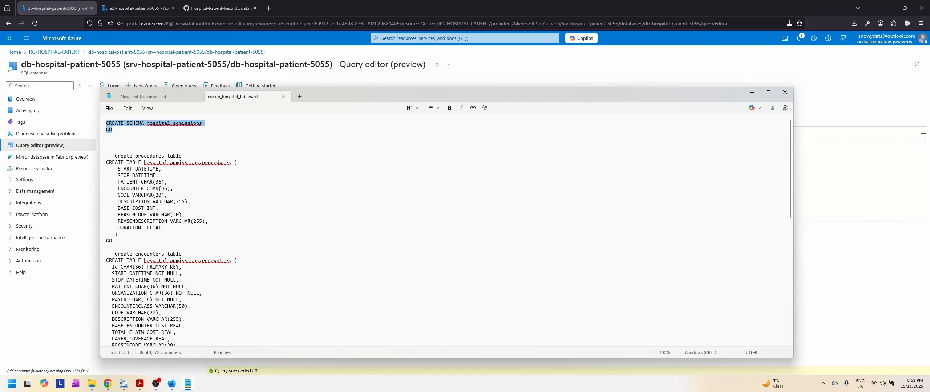
{"action": "left_click_drag", "start_coordinate": [123, 239], "coordinate": [94, 159]}
{"action": "key", "text": "ctrl+c"}
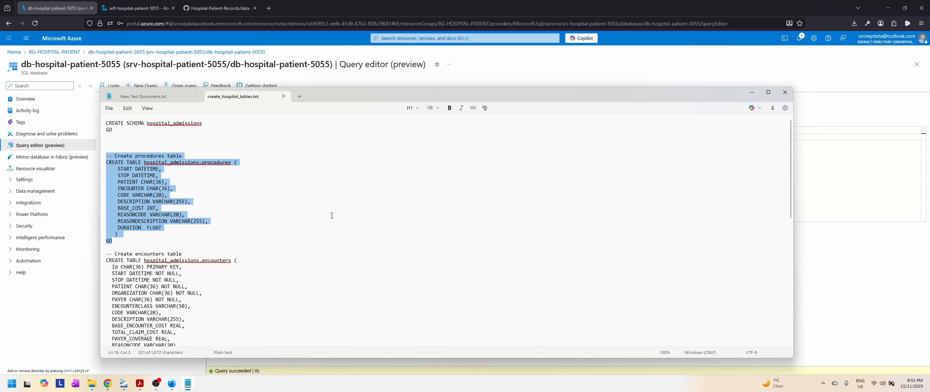
{"action": "left_click", "coordinate": [188, 384]}
{"action": "left_click", "coordinate": [270, 140]}
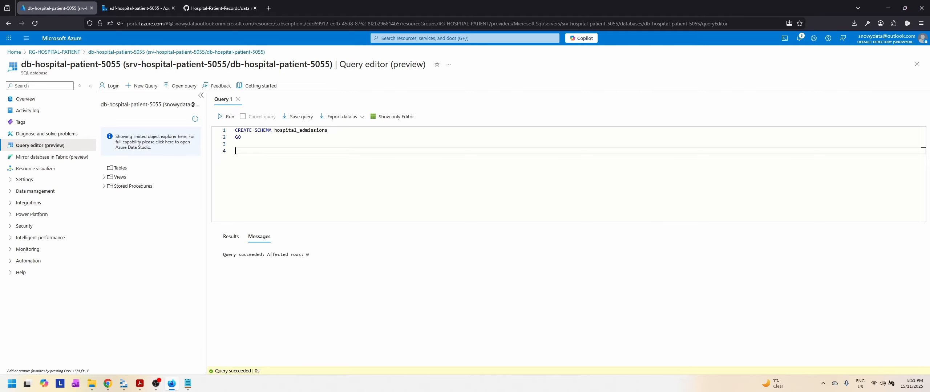
{"action": "key", "text": "ctrl+v"}
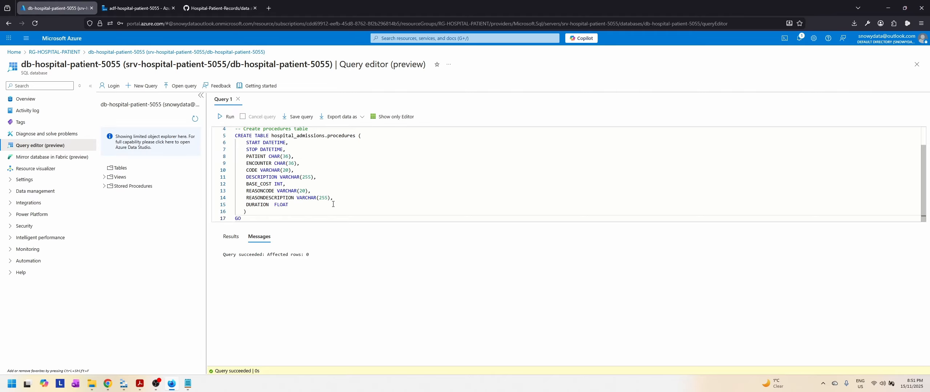
{"action": "scroll", "coordinate": [333, 204], "scroll_direction": "up", "scroll_amount": 1}
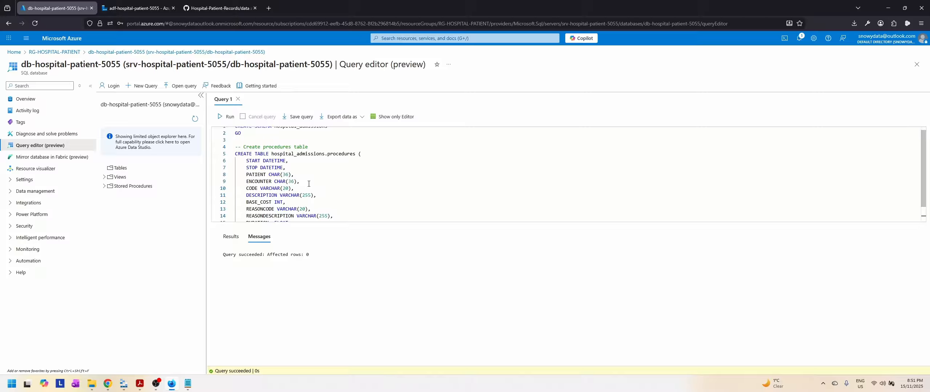
{"action": "scroll", "coordinate": [357, 184], "scroll_direction": "down", "scroll_amount": 2}
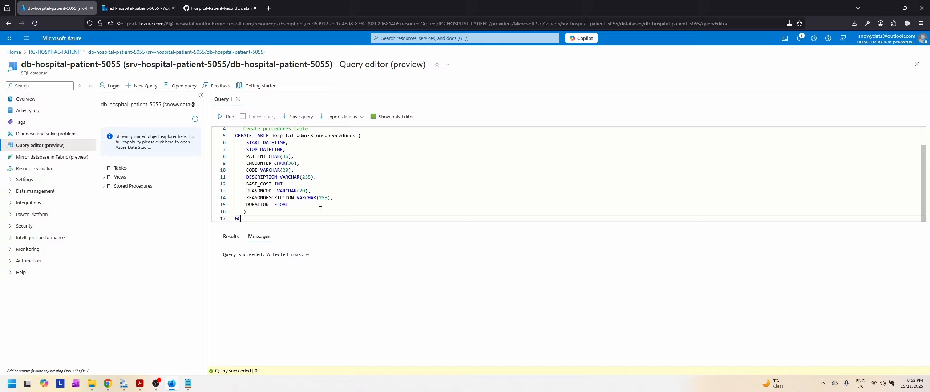
Step: Run only the CREATE TABLE hospital_admissions.procedures statement in Query 1, leaving out the CREATE SCHEMA statement
{"action": "scroll", "coordinate": [320, 209], "scroll_direction": "up", "scroll_amount": 2}
{"action": "scroll", "coordinate": [309, 210], "scroll_direction": "down", "scroll_amount": 2}
{"action": "left_click_drag", "start_coordinate": [257, 218], "coordinate": [234, 129]}
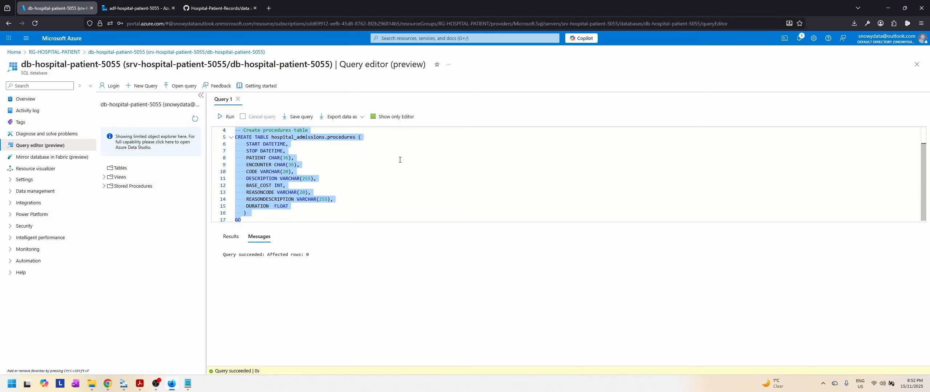
{"action": "left_click", "coordinate": [228, 117]}
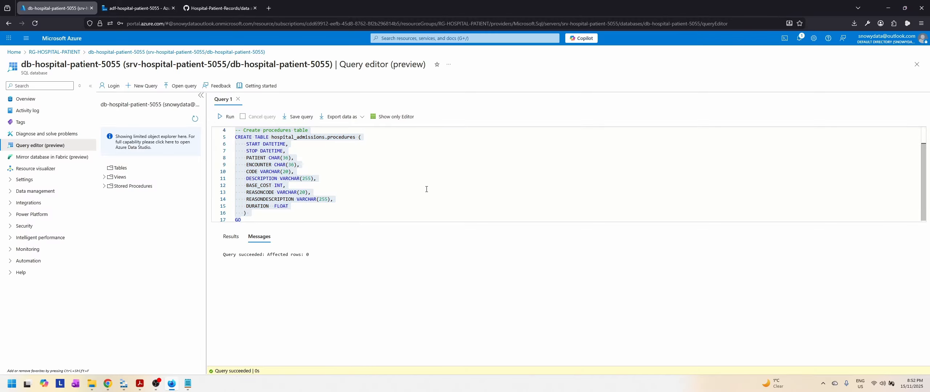
{"action": "left_click", "coordinate": [260, 219]}
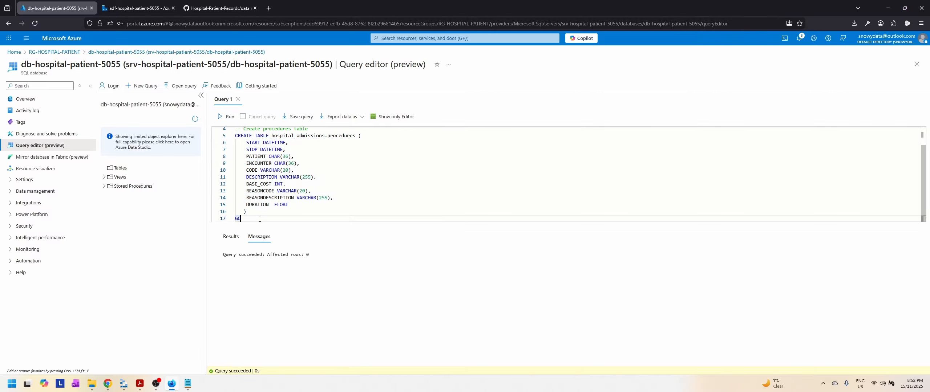
Step: Copy the encounters, payers and patients CREATE TABLE statements from create_hospital_tables.txt in Notepad and add them below the procedures statement in Query 1
{"action": "left_click", "coordinate": [190, 384]}
{"action": "scroll", "coordinate": [292, 268], "scroll_direction": "down", "scroll_amount": 1}
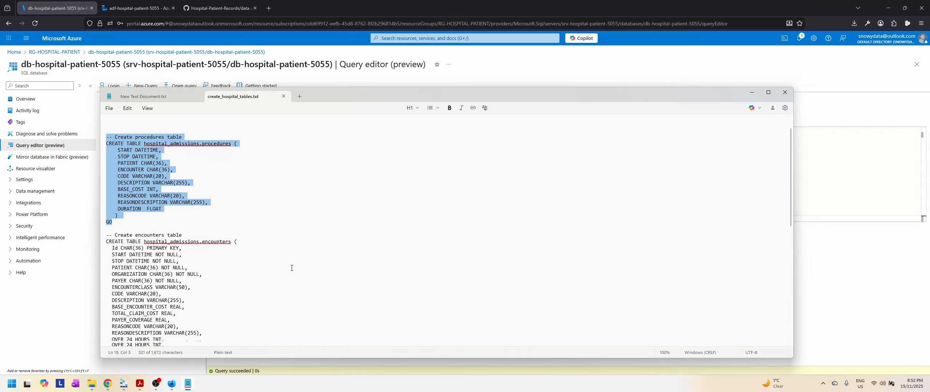
{"action": "scroll", "coordinate": [291, 268], "scroll_direction": "down", "scroll_amount": 3}
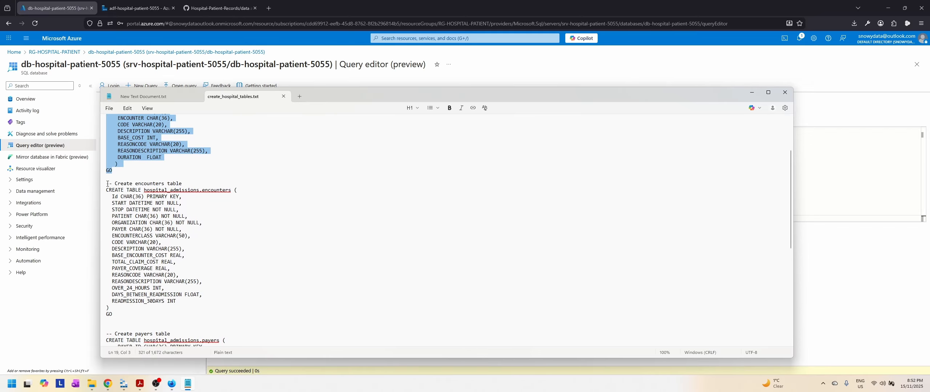
{"action": "left_click_drag", "start_coordinate": [108, 184], "coordinate": [291, 354]}
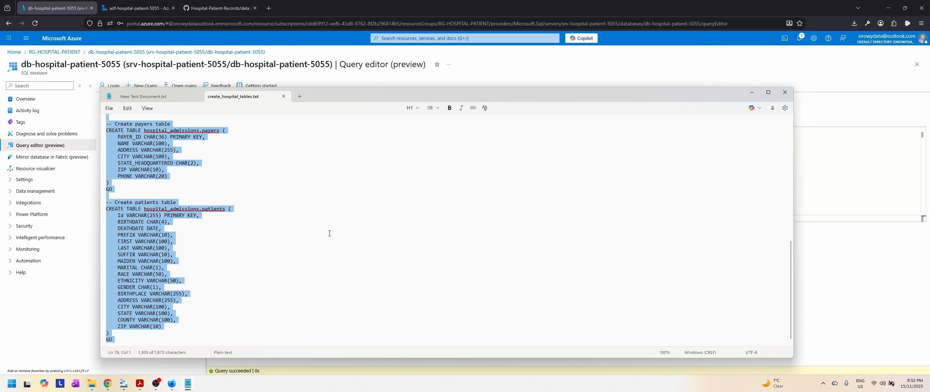
{"action": "left_click", "coordinate": [188, 384]}
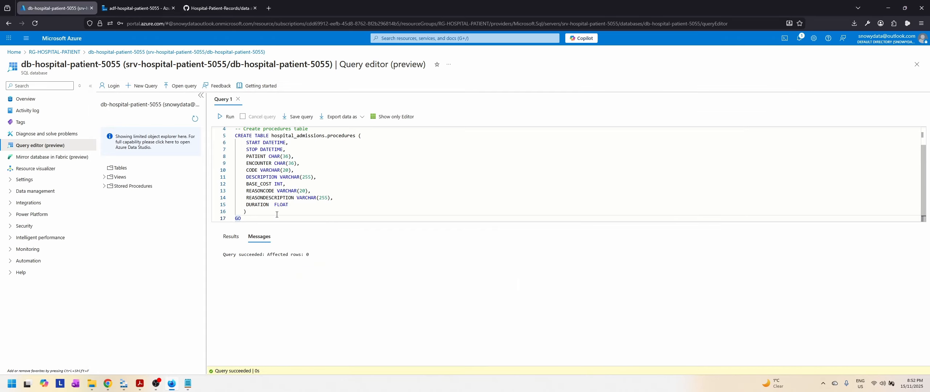
{"action": "key", "text": "shift+Return"}
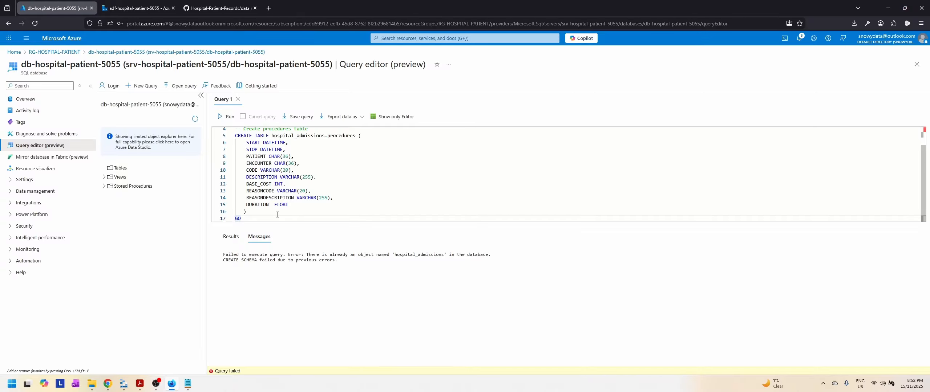
{"action": "key", "text": "Return"}
{"action": "key", "text": "Return"}
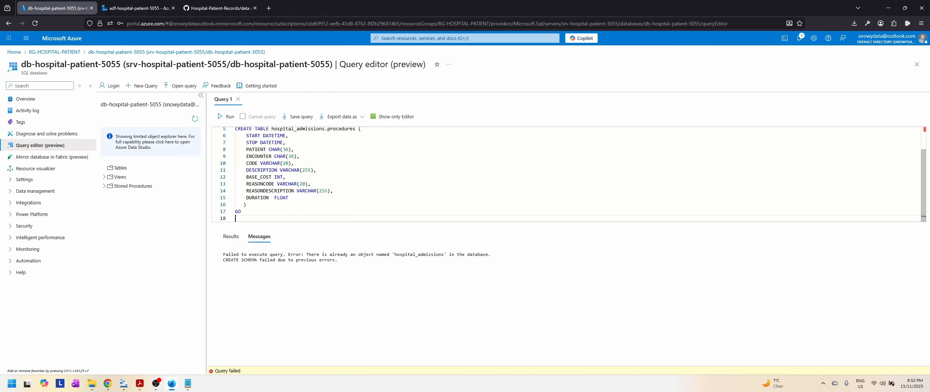
{"action": "key", "text": "ctrl+v"}
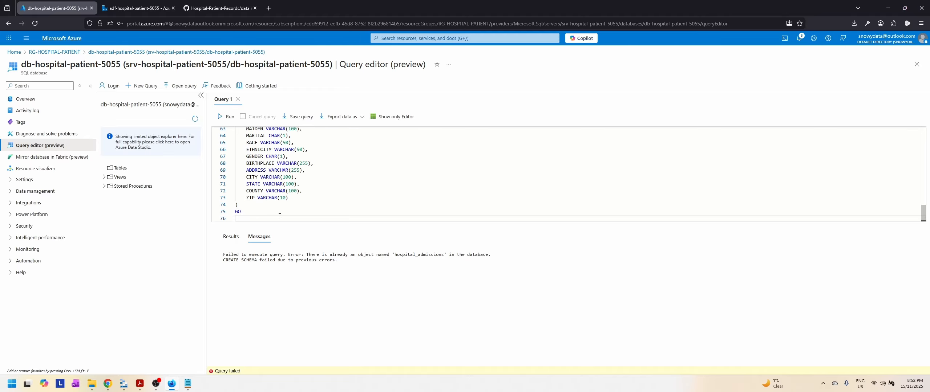
Step: Run only the CREATE TABLE statements for encounters, payers and patients in Query 1
{"action": "scroll", "coordinate": [280, 217], "scroll_direction": "up", "scroll_amount": 10}
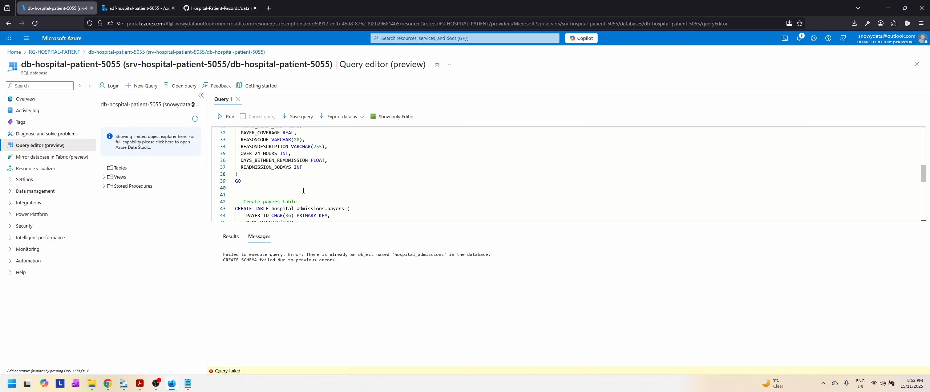
{"action": "scroll", "coordinate": [303, 190], "scroll_direction": "up", "scroll_amount": 7}
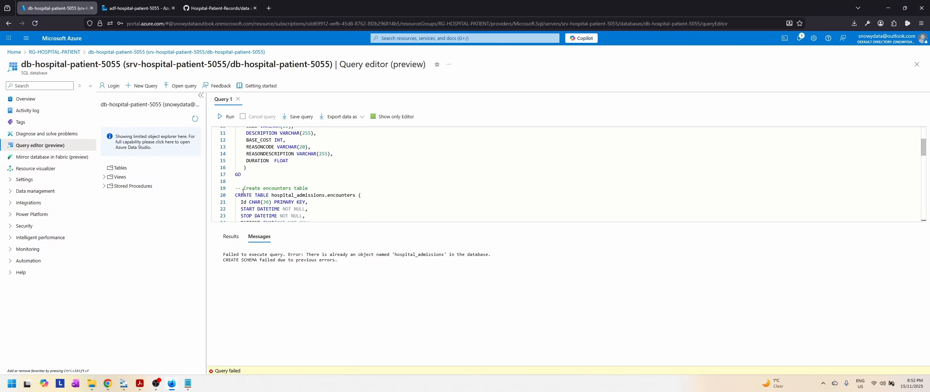
{"action": "left_click_drag", "start_coordinate": [237, 190], "coordinate": [344, 217]}
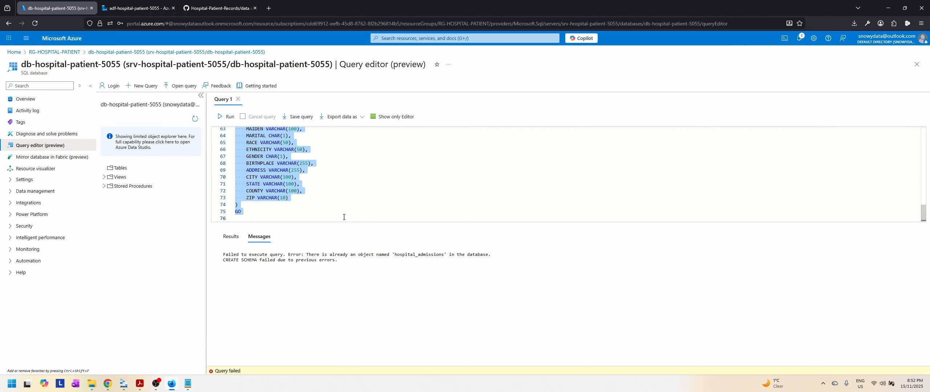
{"action": "left_click", "coordinate": [226, 117]}
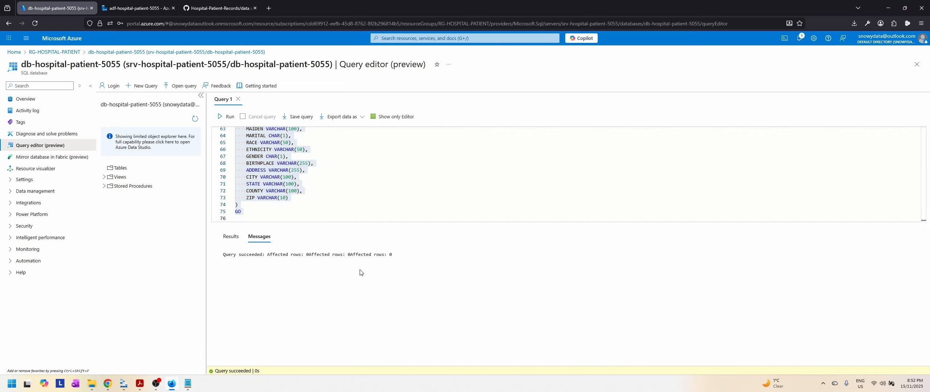
{"action": "left_click", "coordinate": [262, 212]}
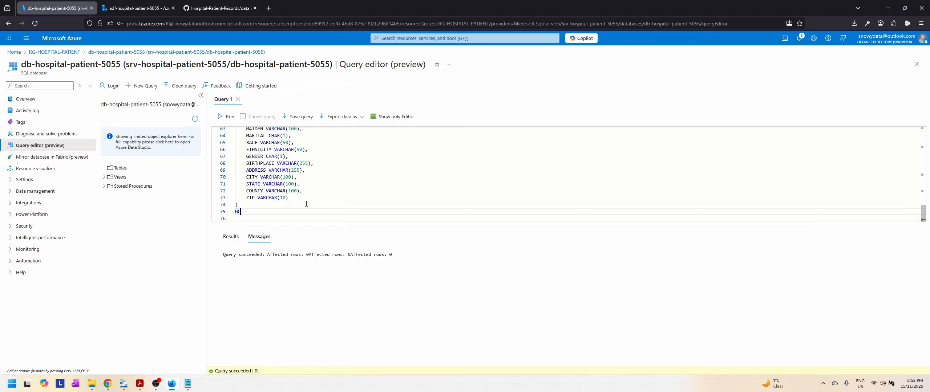
{"action": "key", "text": "ctrl+Return"}
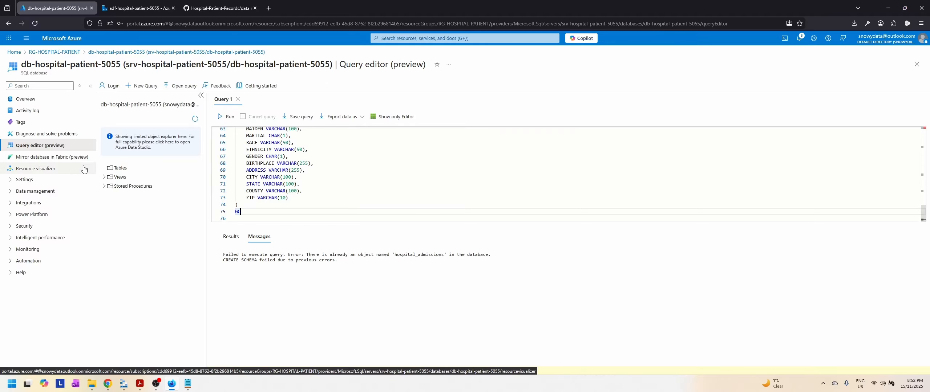
Step: Refresh the database objects and examine the columns of the encounters, patients and payers tables under Tables
{"action": "left_click", "coordinate": [195, 119]}
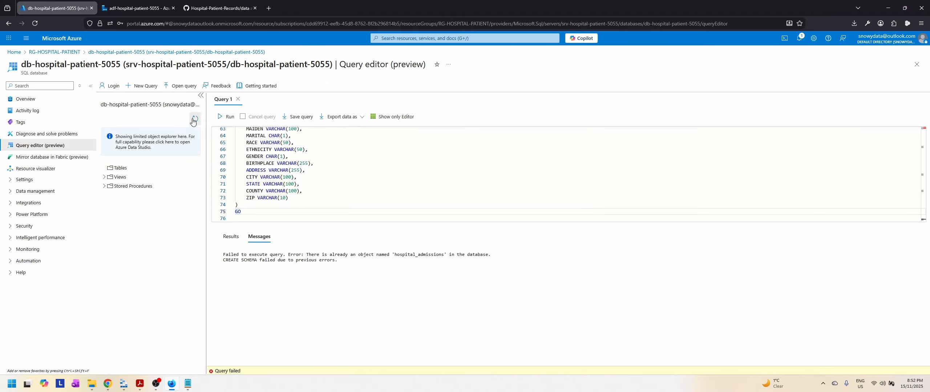
{"action": "left_click", "coordinate": [106, 171]}
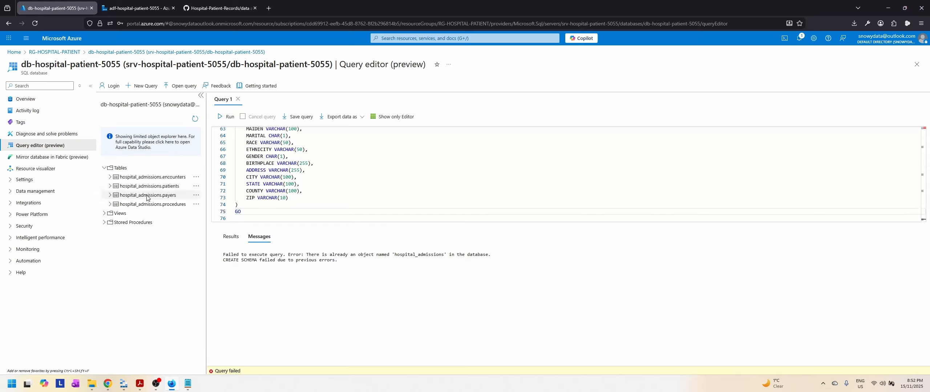
{"action": "left_click", "coordinate": [111, 177]}
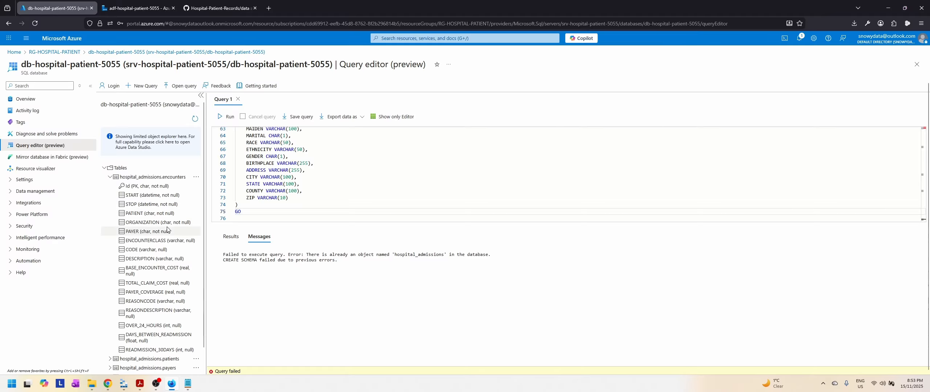
{"action": "scroll", "coordinate": [167, 229], "scroll_direction": "down", "scroll_amount": 1}
{"action": "scroll", "coordinate": [167, 229], "scroll_direction": "up", "scroll_amount": 1}
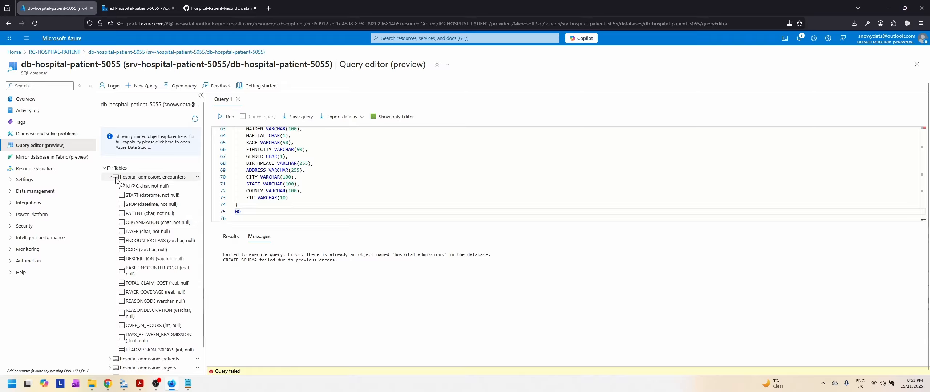
{"action": "left_click", "coordinate": [110, 178]}
{"action": "left_click", "coordinate": [110, 186]}
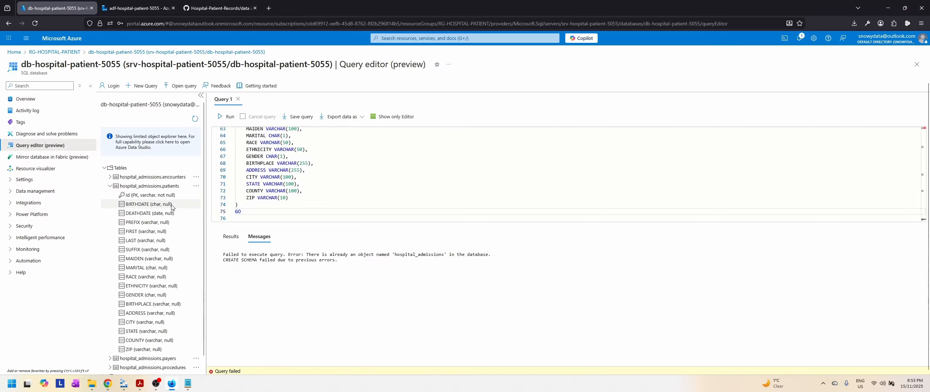
{"action": "left_click", "coordinate": [110, 186]}
{"action": "left_click", "coordinate": [110, 195]}
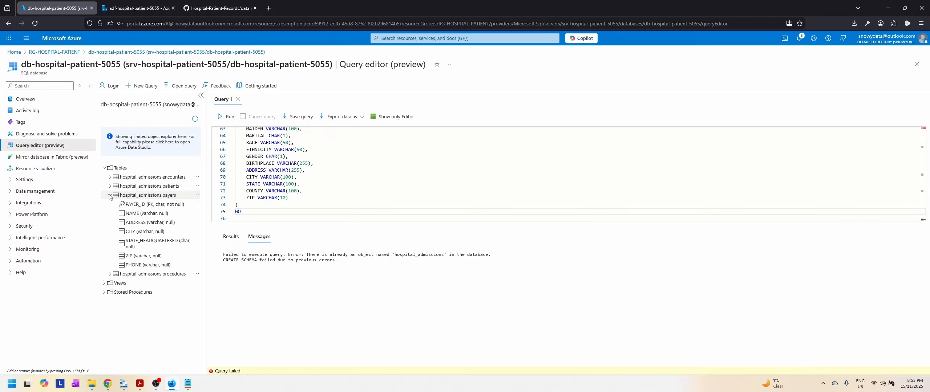
{"action": "left_click", "coordinate": [110, 196]}
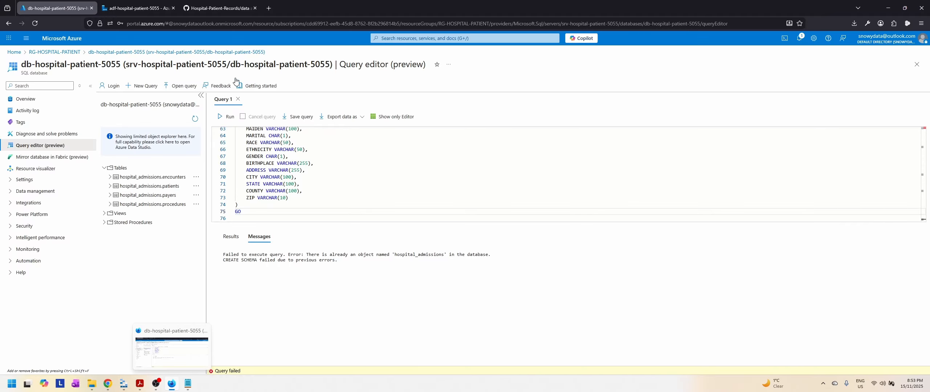
Step: Switch to the adf-hospital-patient-5055 Data Factory and turn off data flow debug, ending the debug session
{"action": "left_click", "coordinate": [136, 8]}
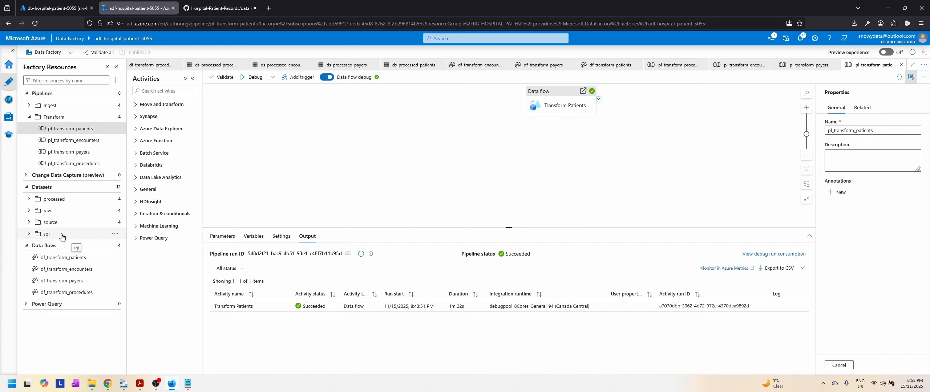
{"action": "left_click", "coordinate": [324, 79]}
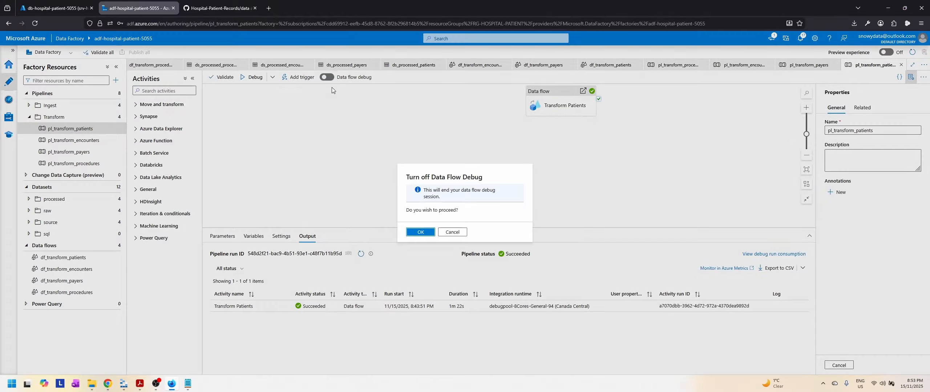
{"action": "left_click", "coordinate": [421, 232]}
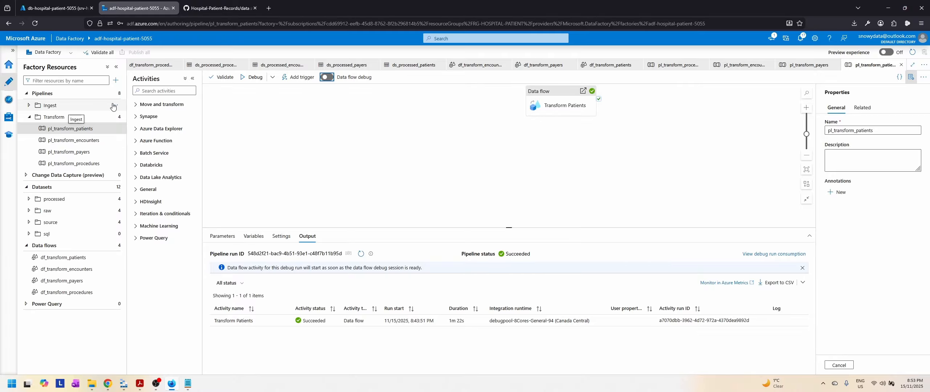
Step: Create a folder named SQL under Pipelines
{"action": "left_click", "coordinate": [118, 93]}
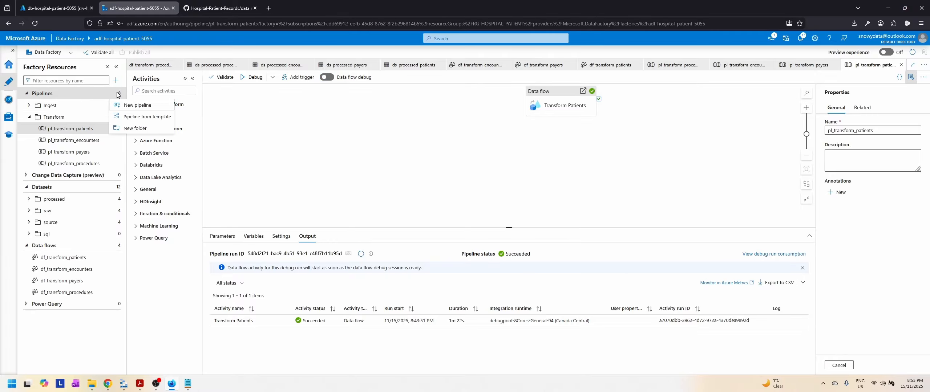
{"action": "left_click", "coordinate": [133, 128]}
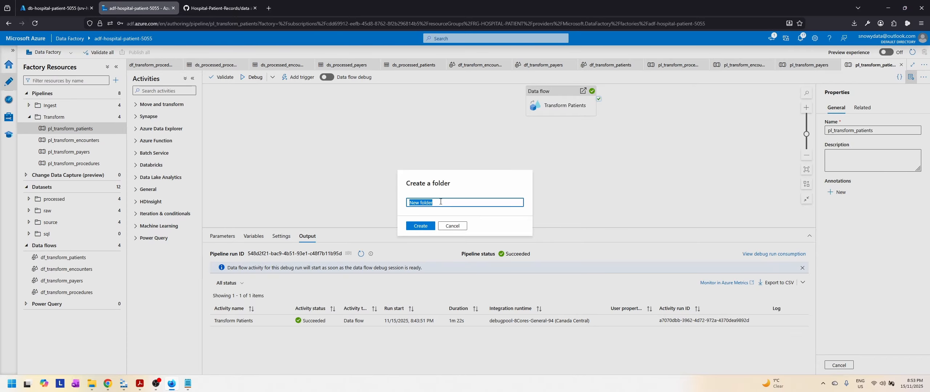
{"action": "type", "text": "SQL"}
{"action": "left_click", "coordinate": [419, 227]}
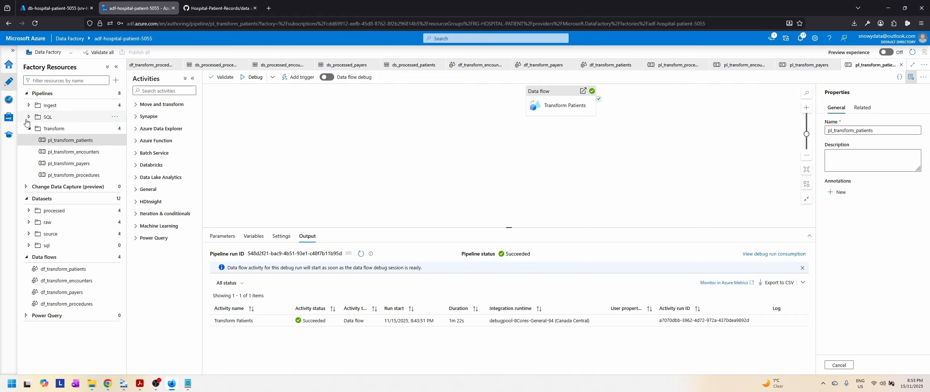
Step: Create a new pipeline in the SQL folder and name it pl_sql_procedures
{"action": "left_click", "coordinate": [115, 117]}
{"action": "left_click", "coordinate": [85, 132]}
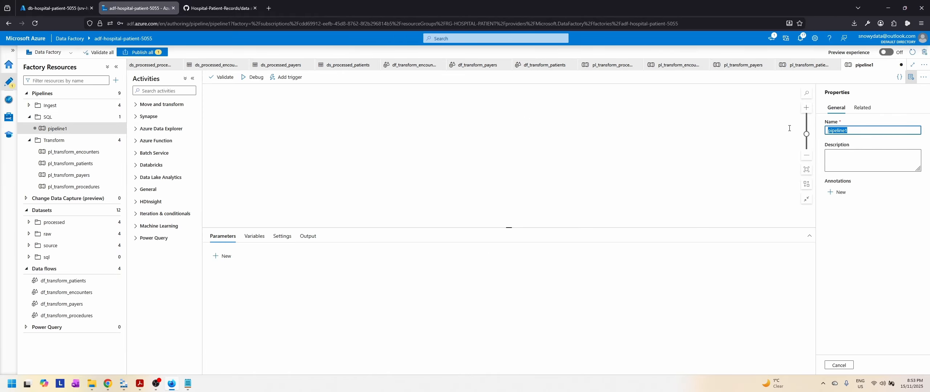
{"action": "type", "text": "pl_sql_procedures"}
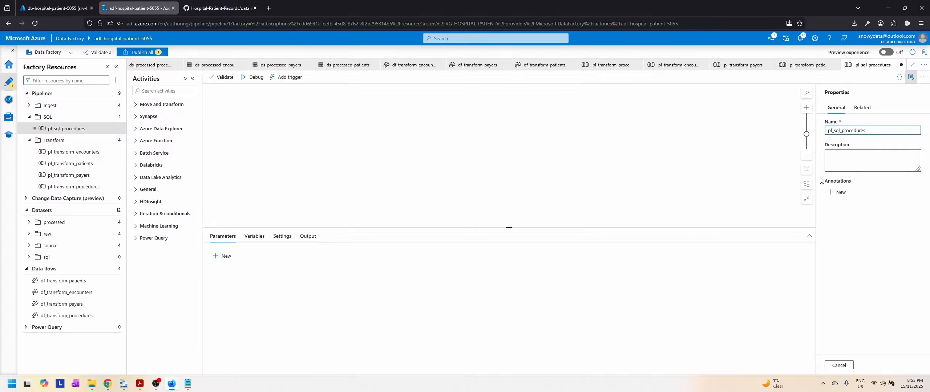
Step: Add a Copy data activity to the pl_sql_procedures pipeline and name it Copy Procedures to SQL
{"action": "left_click", "coordinate": [162, 105]}
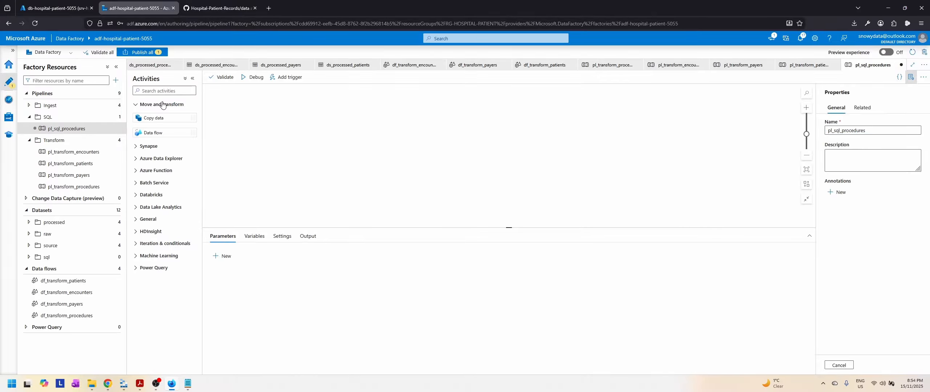
{"action": "left_click_drag", "start_coordinate": [155, 119], "coordinate": [426, 149]}
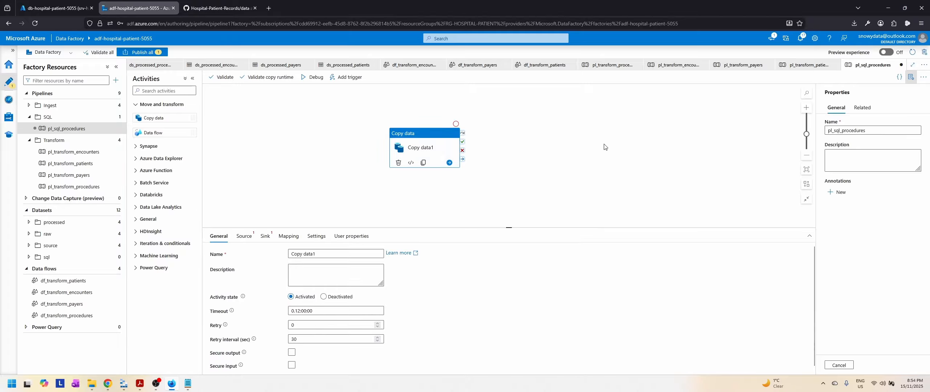
{"action": "left_click", "coordinate": [324, 253]}
{"action": "type", "text": "P"}
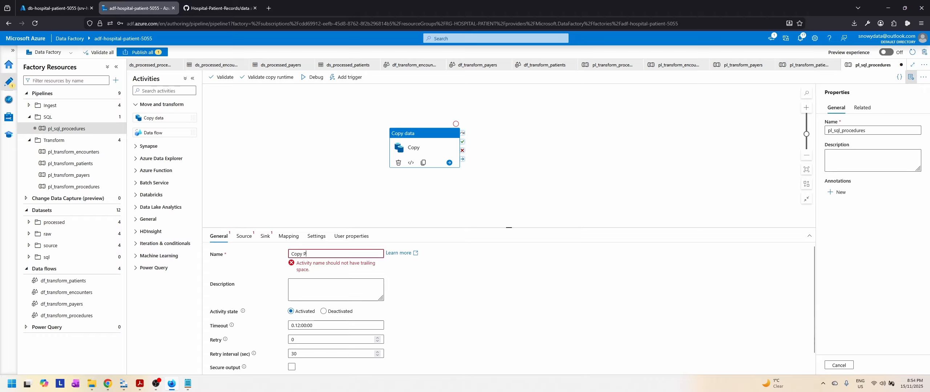
{"action": "type", "text": "roced"}
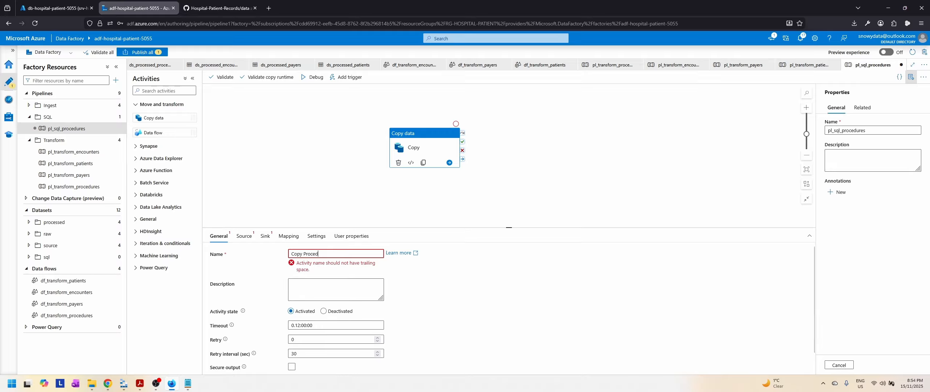
{"action": "type", "text": "ures to SQL"}
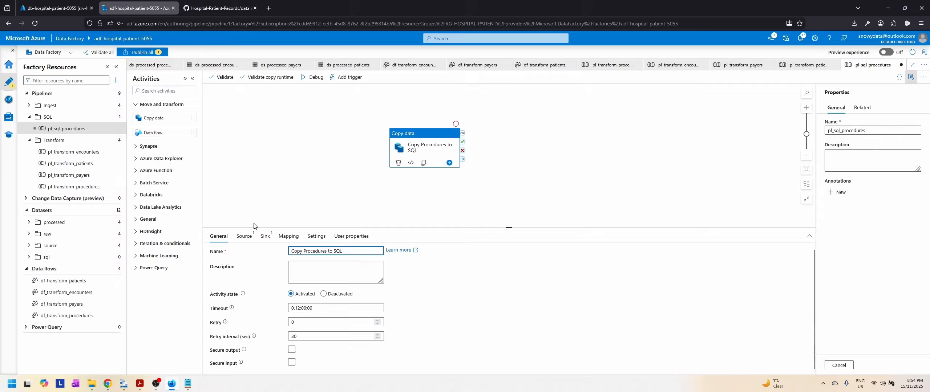
Step: Set the copy activity's source to the ds_processed_procedures dataset, using a wildcard file path with * as the file name
{"action": "left_click", "coordinate": [244, 236]}
{"action": "left_click", "coordinate": [375, 255]}
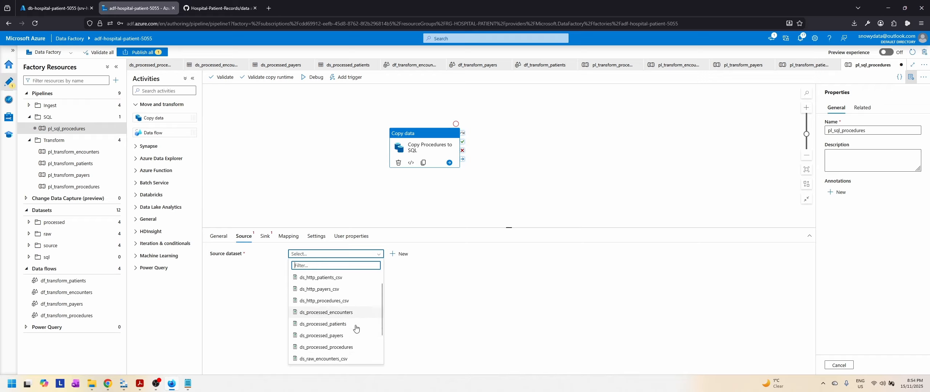
{"action": "scroll", "coordinate": [335, 322], "scroll_direction": "down", "scroll_amount": 1}
{"action": "left_click", "coordinate": [333, 323]}
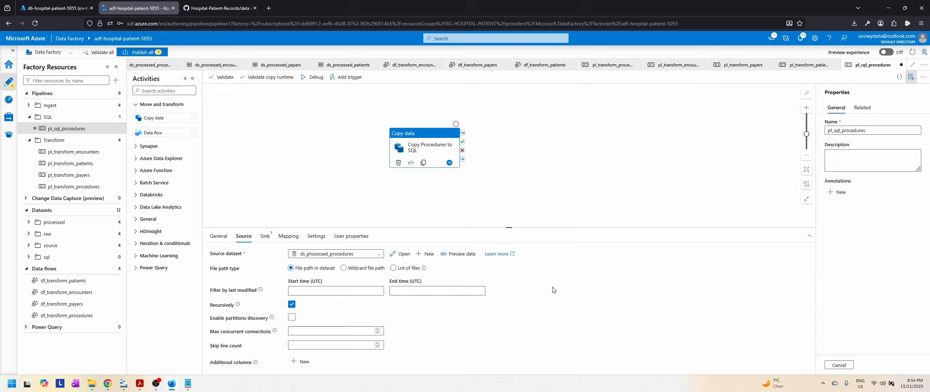
{"action": "left_click", "coordinate": [343, 269]}
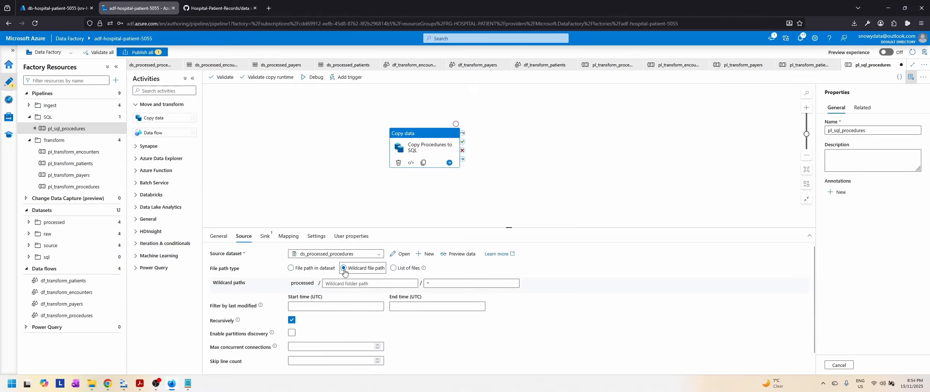
{"action": "left_click", "coordinate": [441, 283]}
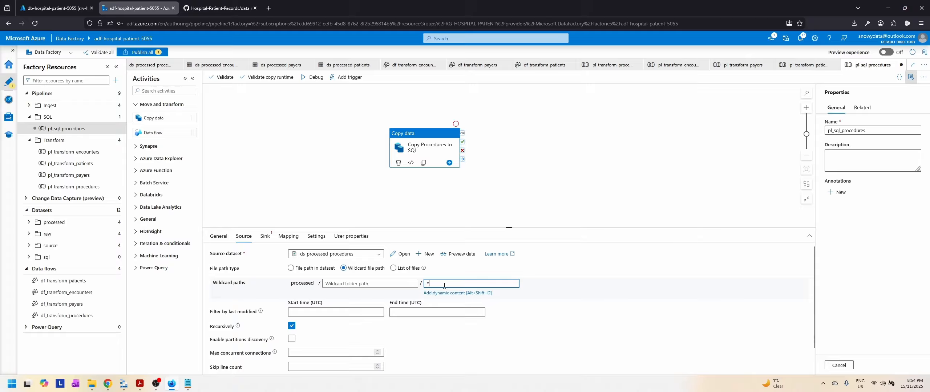
{"action": "scroll", "coordinate": [599, 298], "scroll_direction": "down", "scroll_amount": 1}
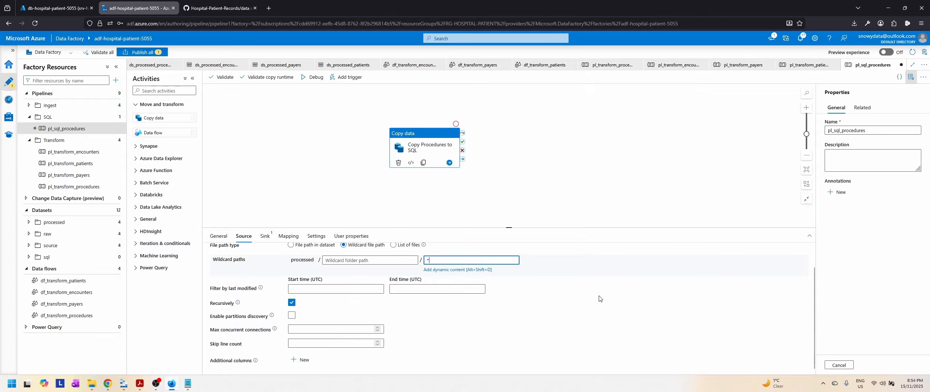
{"action": "scroll", "coordinate": [599, 298], "scroll_direction": "up", "scroll_amount": 1}
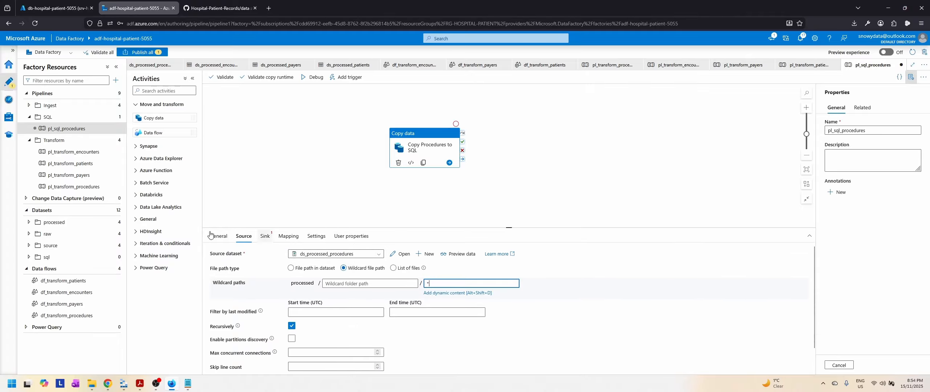
{"action": "left_click", "coordinate": [265, 236]}
{"action": "left_click", "coordinate": [345, 254]}
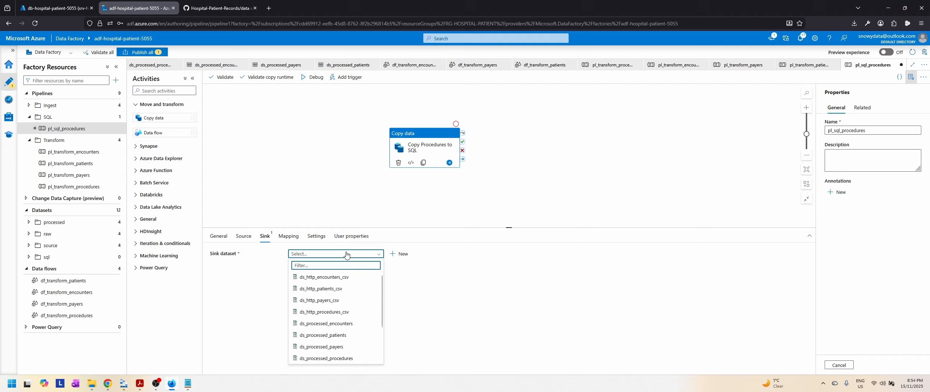
{"action": "scroll", "coordinate": [359, 315], "scroll_direction": "down", "scroll_amount": 2}
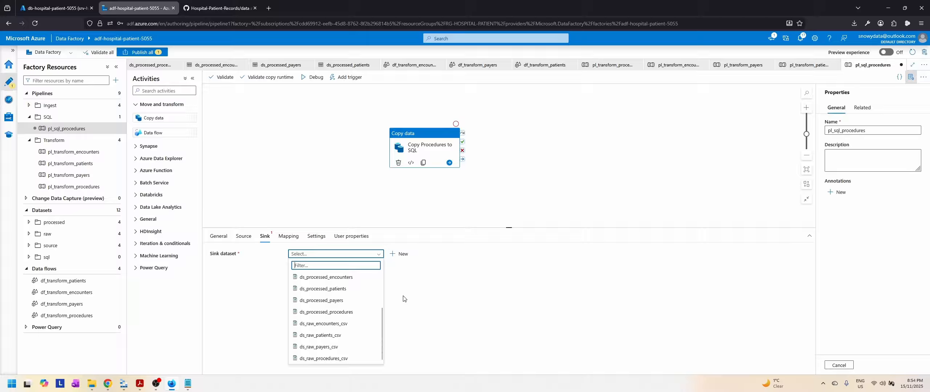
{"action": "left_click", "coordinate": [435, 310]}
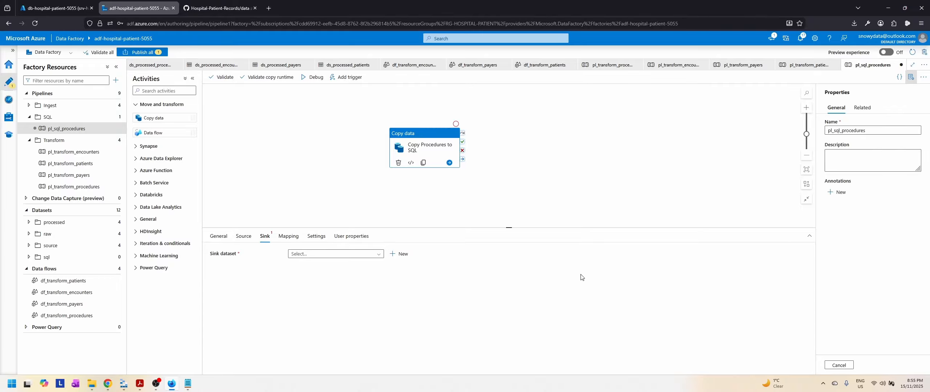
Step: Start a new dataset in the sql folder under Datasets with Azure SQL Database as its data store
{"action": "left_click", "coordinate": [32, 260]}
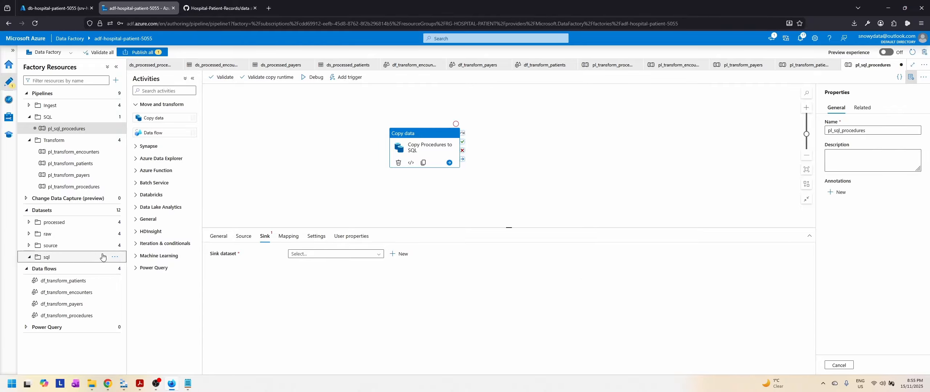
{"action": "left_click", "coordinate": [115, 258]}
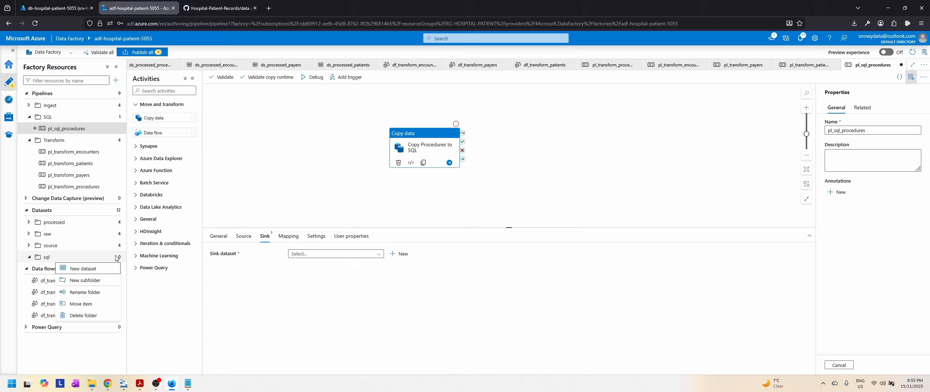
{"action": "left_click", "coordinate": [80, 272]}
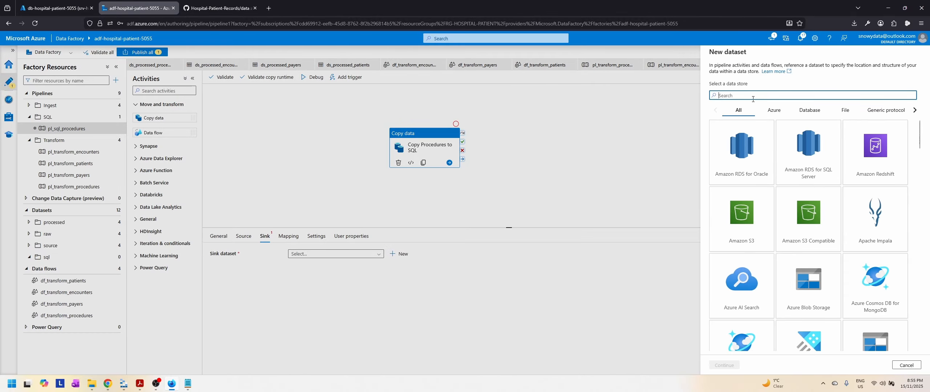
{"action": "type", "text": "sql"}
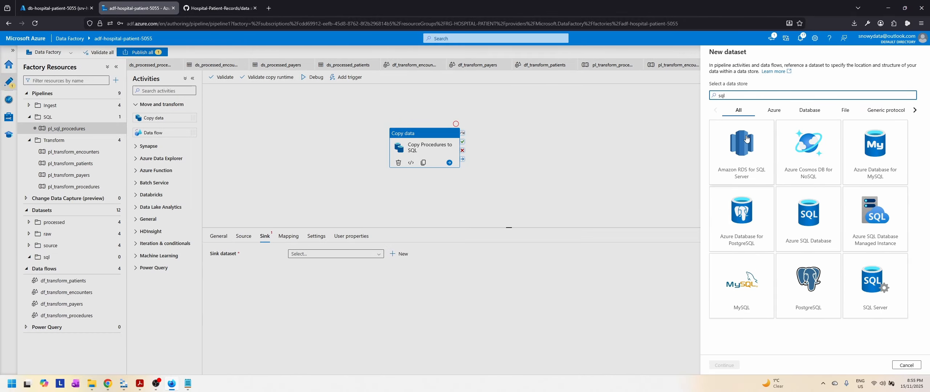
{"action": "left_click", "coordinate": [820, 232]}
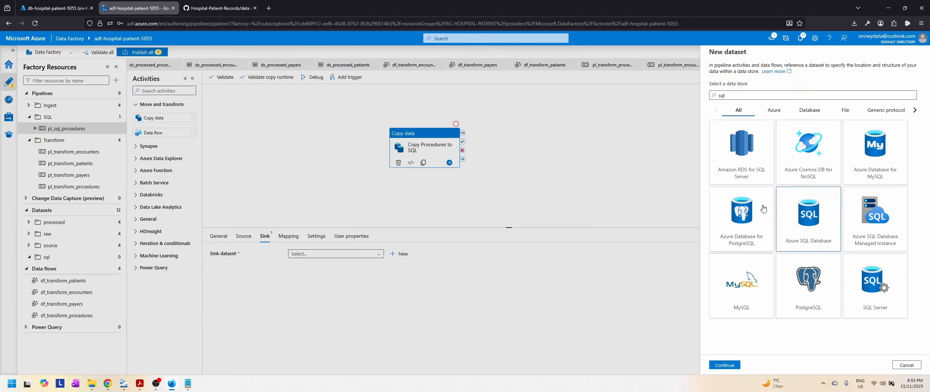
{"action": "left_click", "coordinate": [724, 365]}
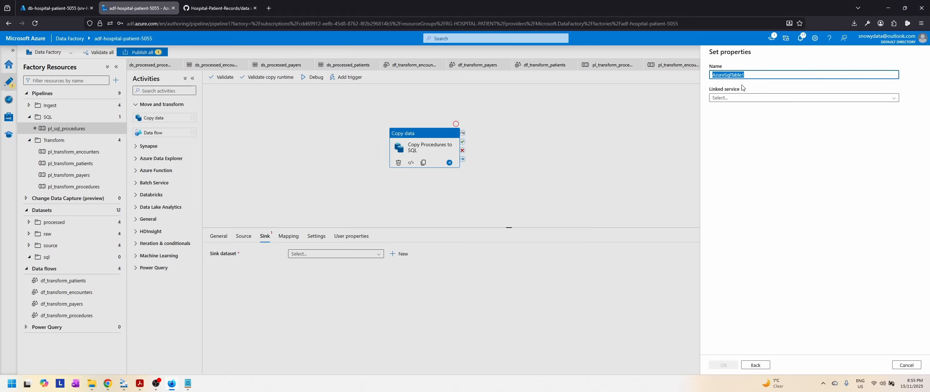
Step: Create the dataset as ds_sql_procedures with linked service ls_sqldb_dbhospitalpatient5055, table hospital_admissions.procedures and the schema imported from the connection/store
{"action": "type", "text": "ds_sql_procedures"}
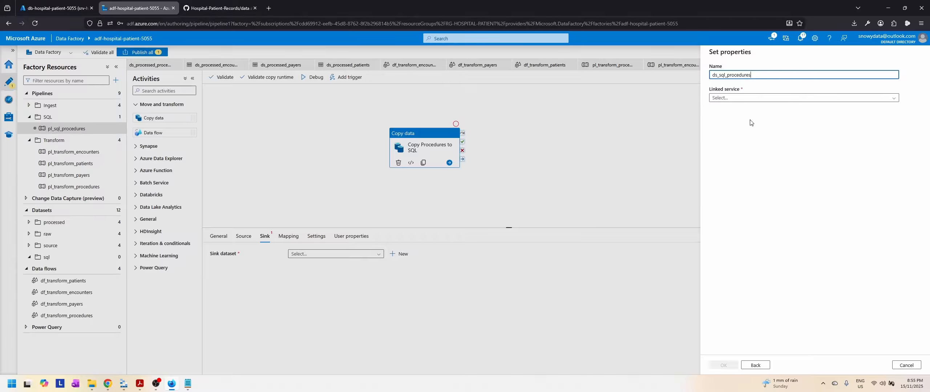
{"action": "left_click", "coordinate": [767, 99]}
{"action": "left_click", "coordinate": [788, 131]}
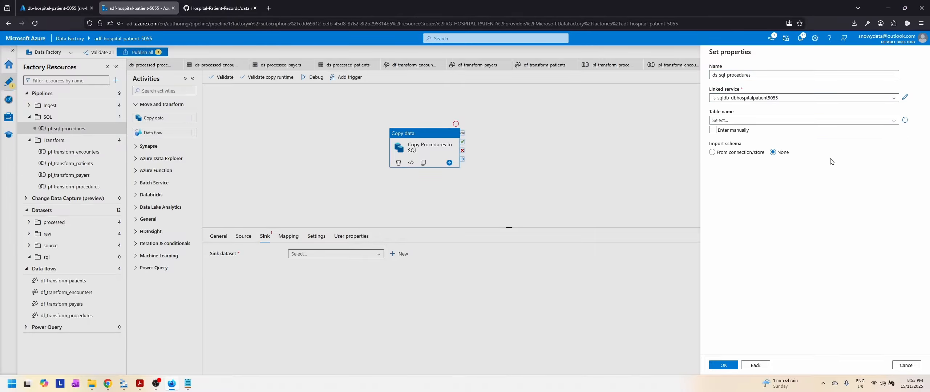
{"action": "left_click", "coordinate": [758, 122]}
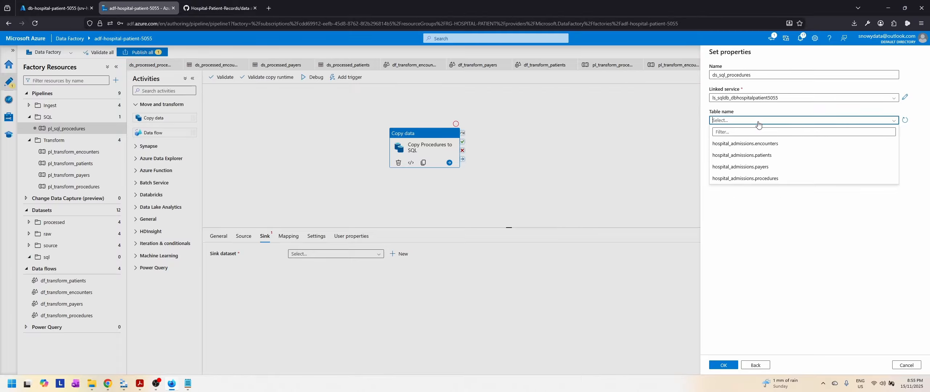
{"action": "left_click", "coordinate": [756, 178]}
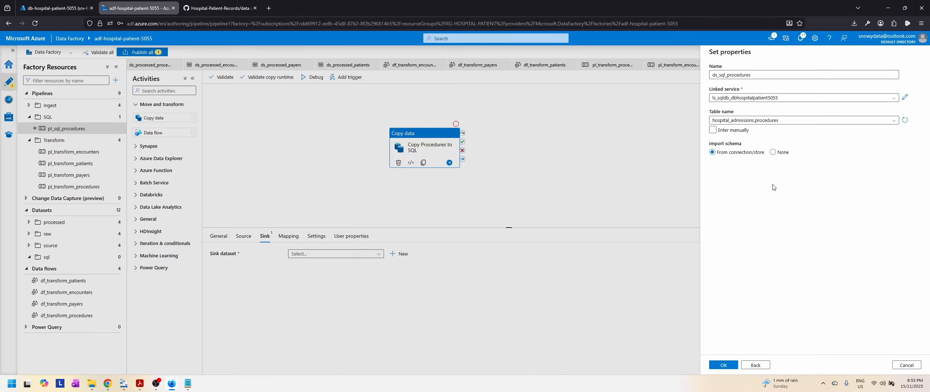
{"action": "left_click", "coordinate": [724, 366]}
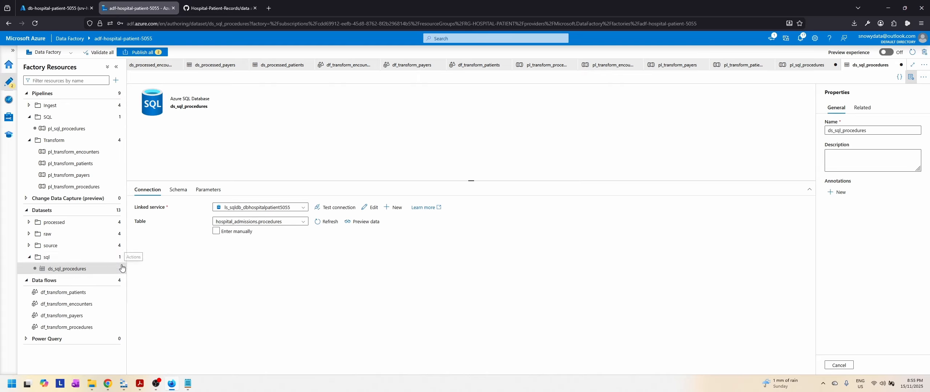
Step: Set the sink of Copy Procedures to SQL to ds_sql_procedures and check the activity's mapping, settings and user properties
{"action": "left_click", "coordinate": [74, 130]}
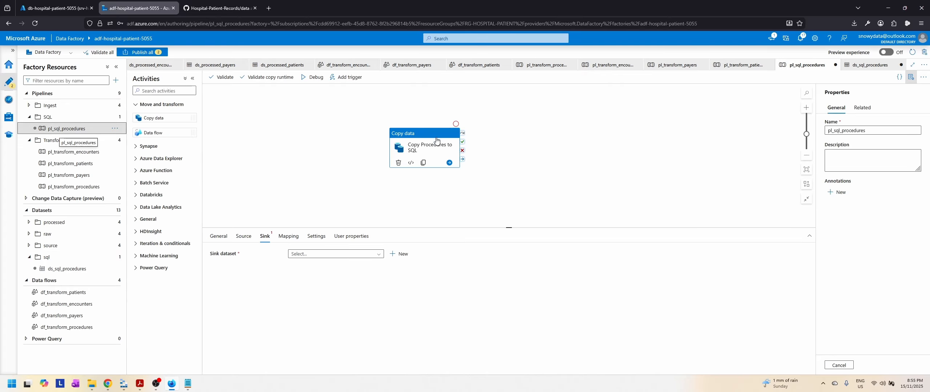
{"action": "left_click", "coordinate": [334, 254]}
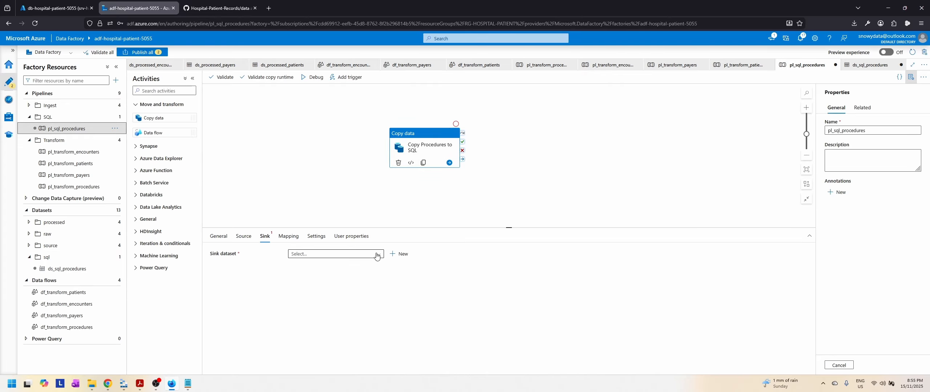
{"action": "scroll", "coordinate": [356, 313], "scroll_direction": "down", "scroll_amount": 3}
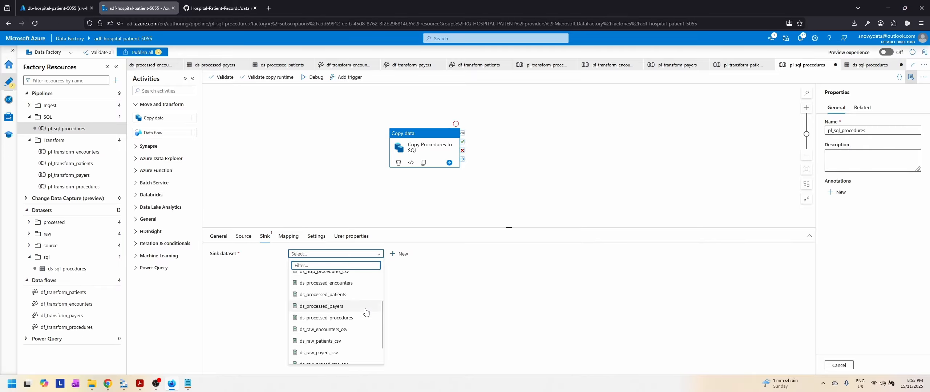
{"action": "left_click", "coordinate": [332, 359]}
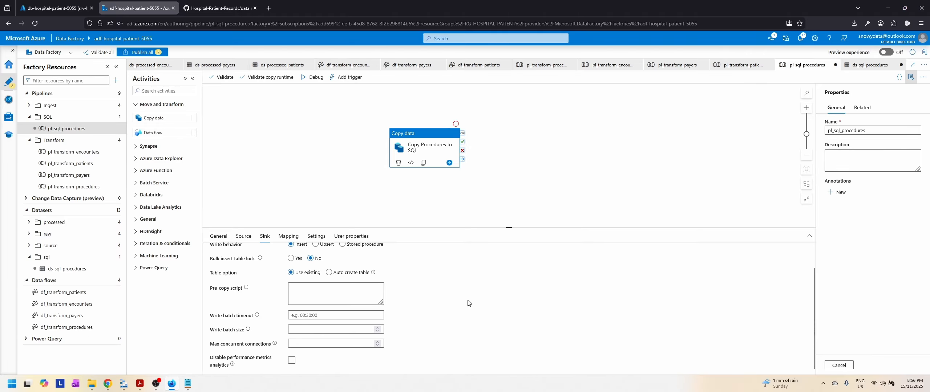
{"action": "left_click", "coordinate": [285, 239]}
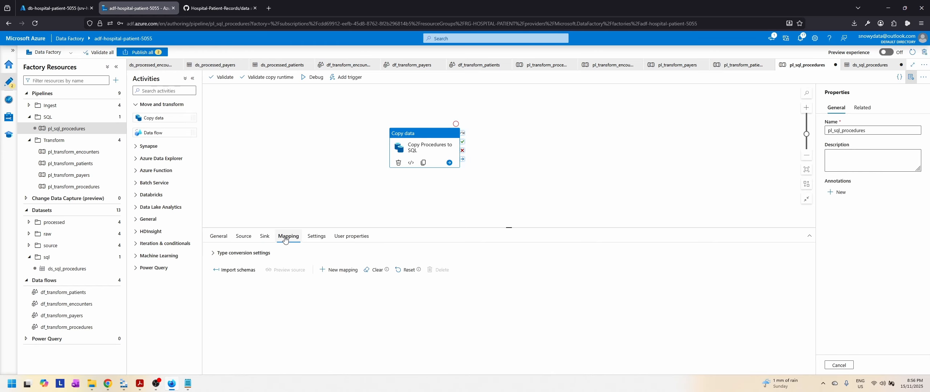
{"action": "left_click", "coordinate": [316, 236]}
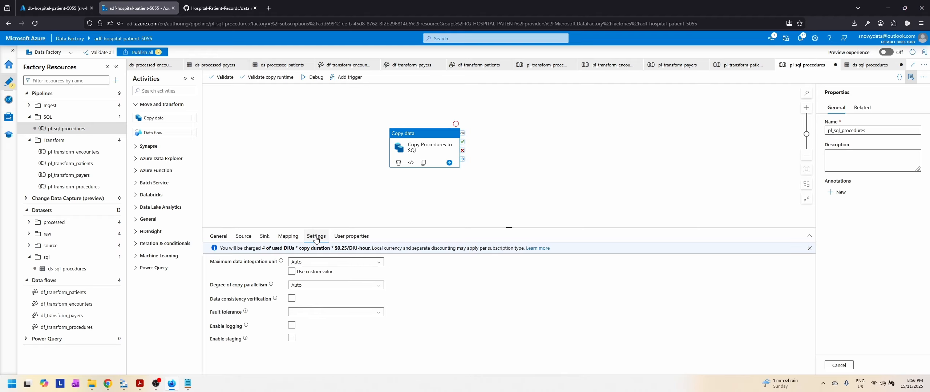
{"action": "left_click", "coordinate": [352, 237]}
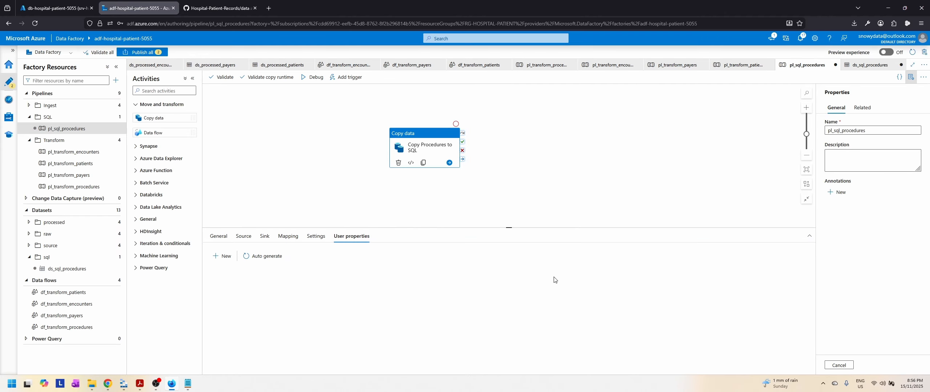
Step: Run the pl_sql_procedures pipeline in debug mode and review the copy activity's run details
{"action": "left_click", "coordinate": [312, 78]}
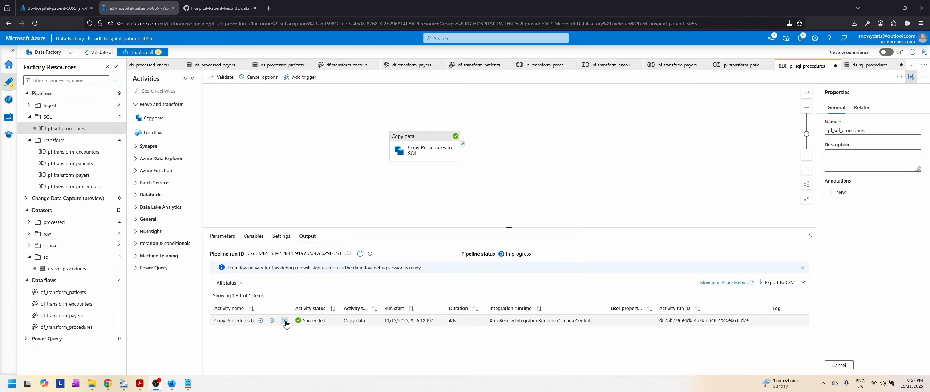
{"action": "left_click", "coordinate": [284, 321]}
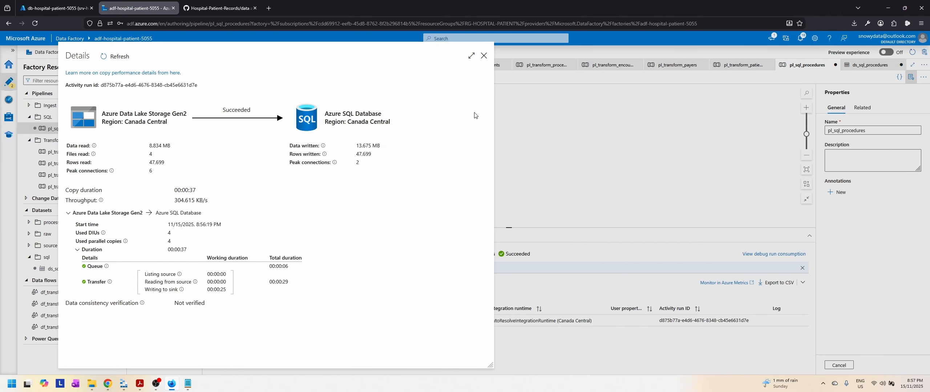
{"action": "left_click", "coordinate": [483, 55]}
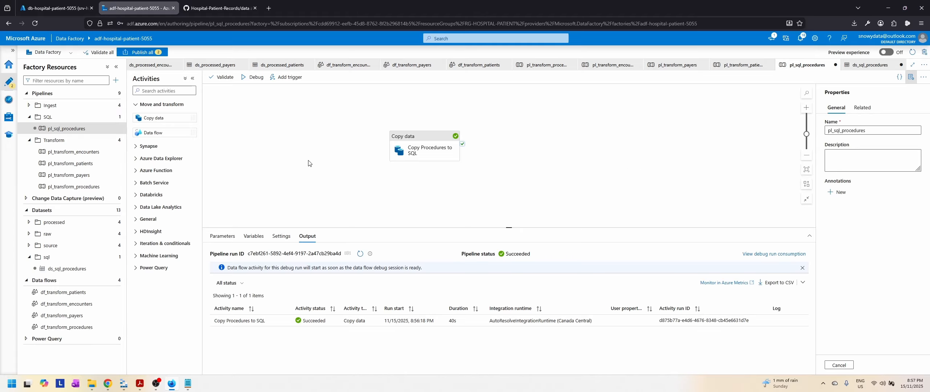
Step: Switch to the Azure SQL query editor and write "select * from hospital_admissions.procedures" in a new query
{"action": "left_click", "coordinate": [25, 3]}
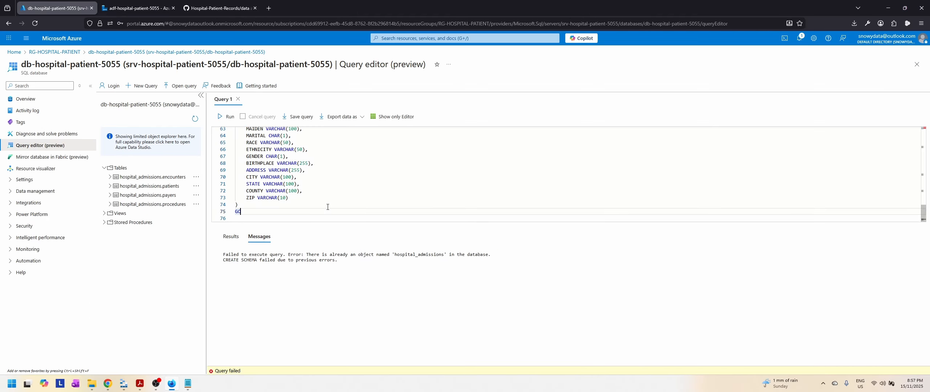
{"action": "left_click", "coordinate": [145, 88]}
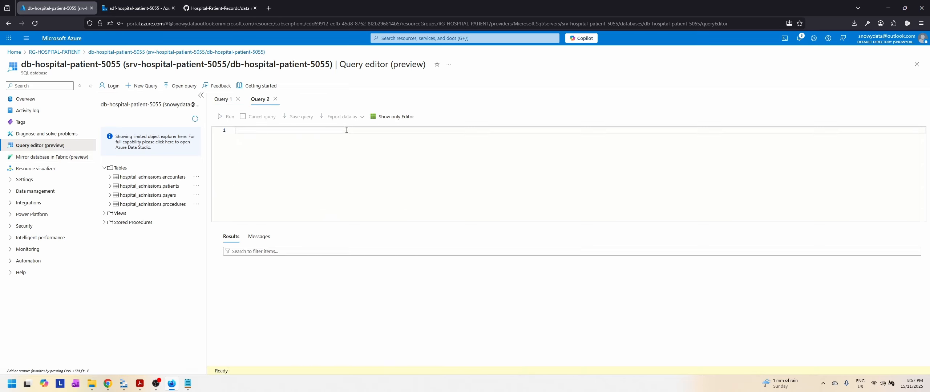
{"action": "type", "text": "select * from"}
{"action": "left_click", "coordinate": [223, 99]}
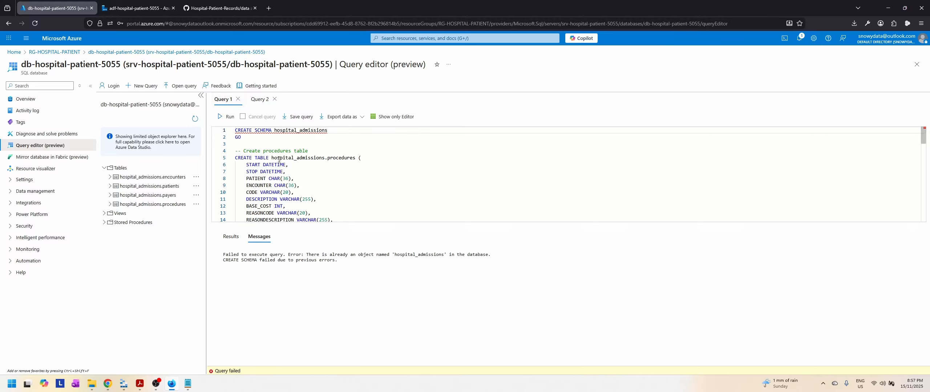
{"action": "left_click_drag", "start_coordinate": [272, 159], "coordinate": [357, 163]}
{"action": "key", "text": "ctrl+c"}
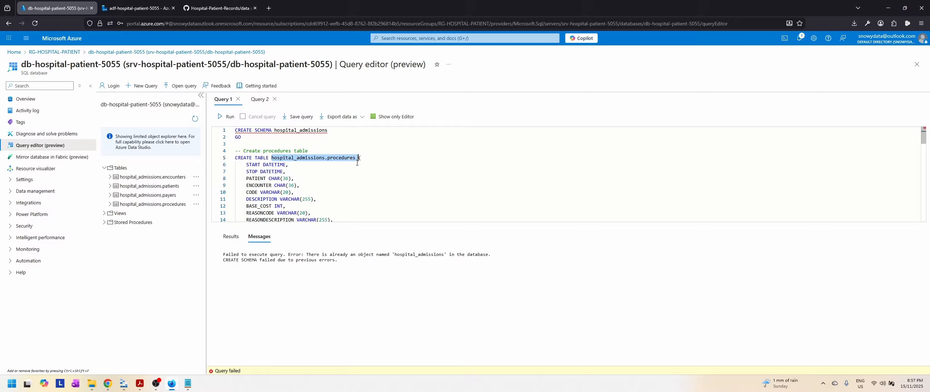
{"action": "left_click", "coordinate": [260, 99]}
{"action": "key", "text": "ctrl+v"}
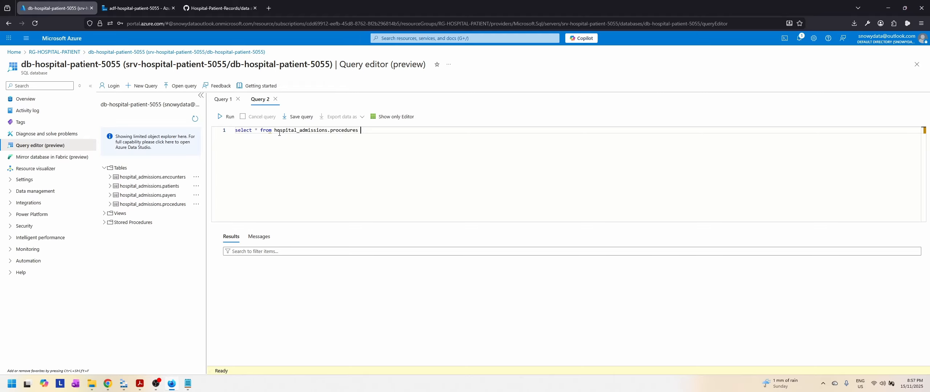
Step: Run the procedures query and look through the returned rows and columns
{"action": "left_click", "coordinate": [229, 117]}
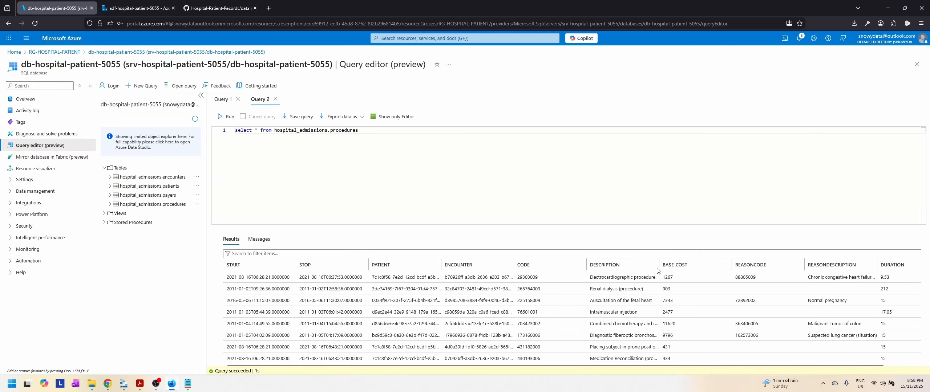
{"action": "mouse_move", "coordinate": [612, 366]}
{"action": "left_mouse_down"}
{"action": "mouse_move", "coordinate": [734, 364]}
{"action": "mouse_move", "coordinate": [613, 365]}
{"action": "left_mouse_up"}
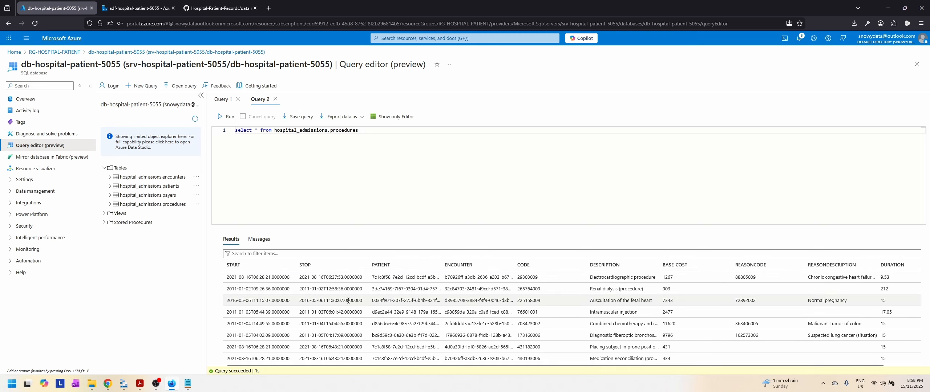
{"action": "scroll", "coordinate": [348, 301], "scroll_direction": "down", "scroll_amount": 5}
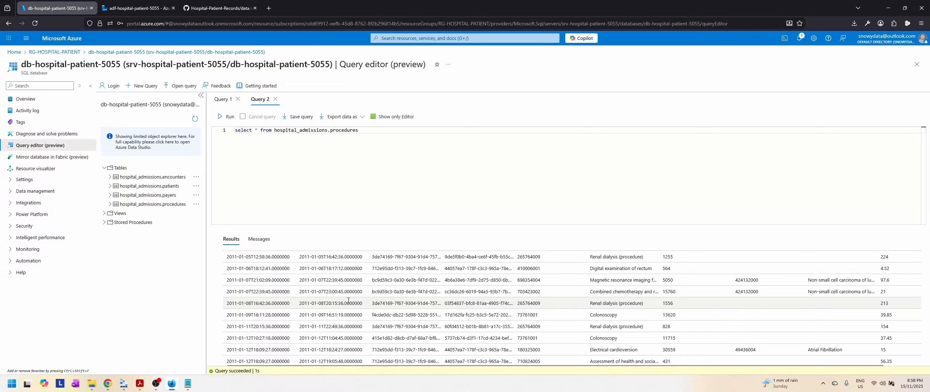
{"action": "scroll", "coordinate": [348, 300], "scroll_direction": "up", "scroll_amount": 5}
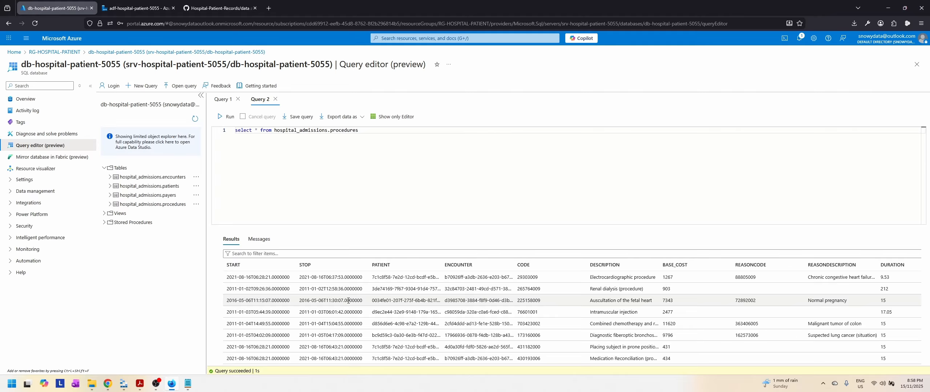
Step: Examine the procedures table definition in the first query, particularly the data type of the START column
{"action": "left_click", "coordinate": [223, 99]}
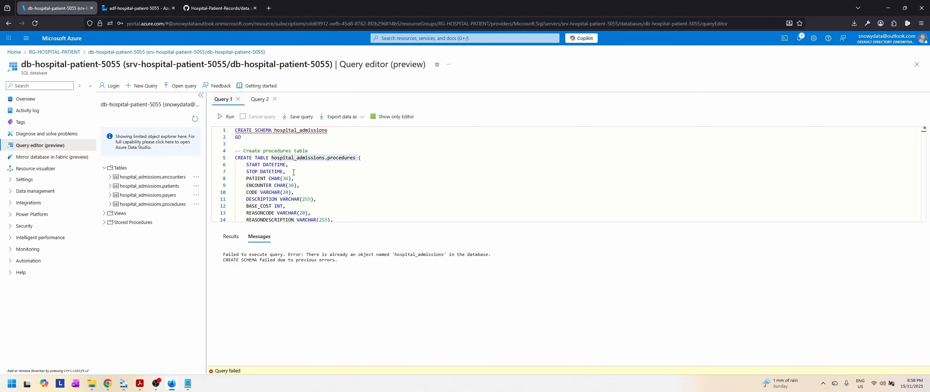
{"action": "left_click", "coordinate": [303, 186]}
{"action": "left_click_drag", "start_coordinate": [264, 166], "coordinate": [284, 165]}
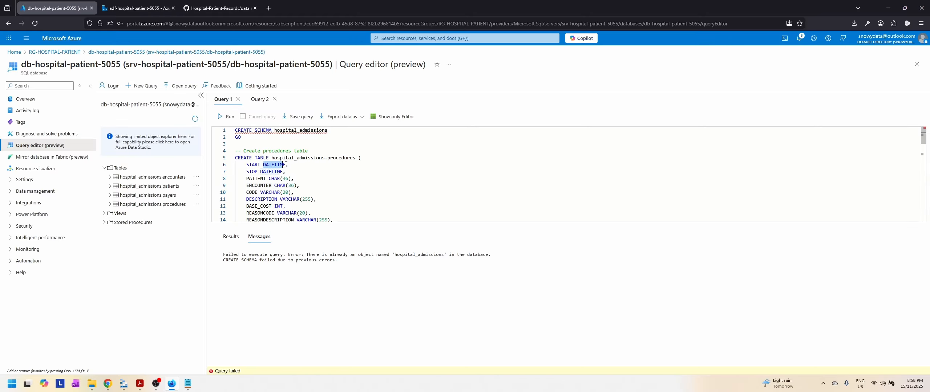
{"action": "left_click", "coordinate": [286, 164]}
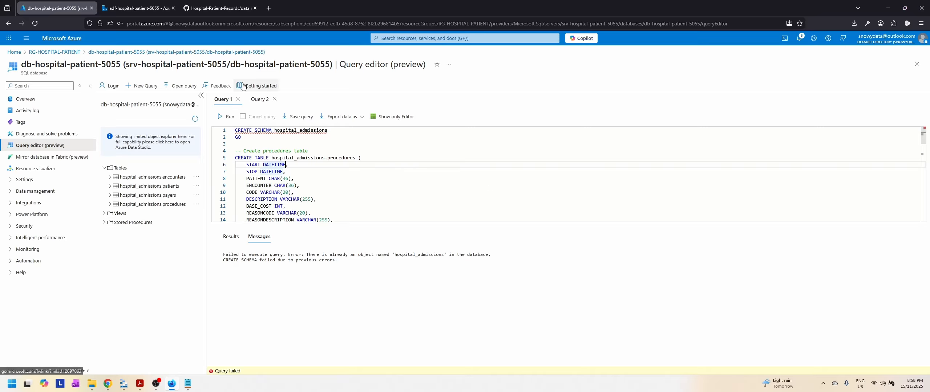
Step: Return to Data Factory and start a new dataset in the sql folder with Azure SQL Database as its data store
{"action": "key", "text": "ctrl+Tab"}
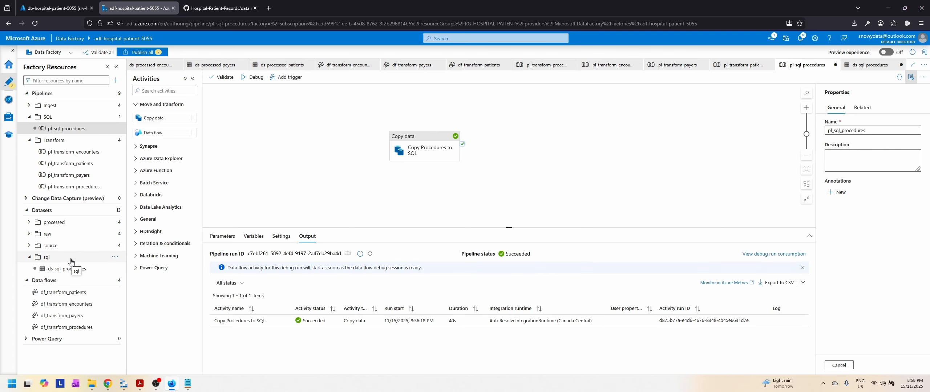
{"action": "left_click", "coordinate": [115, 258]}
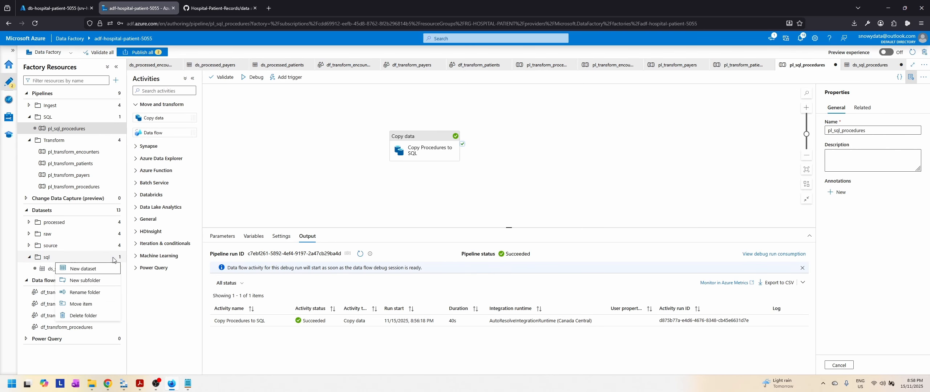
{"action": "left_click", "coordinate": [84, 269]}
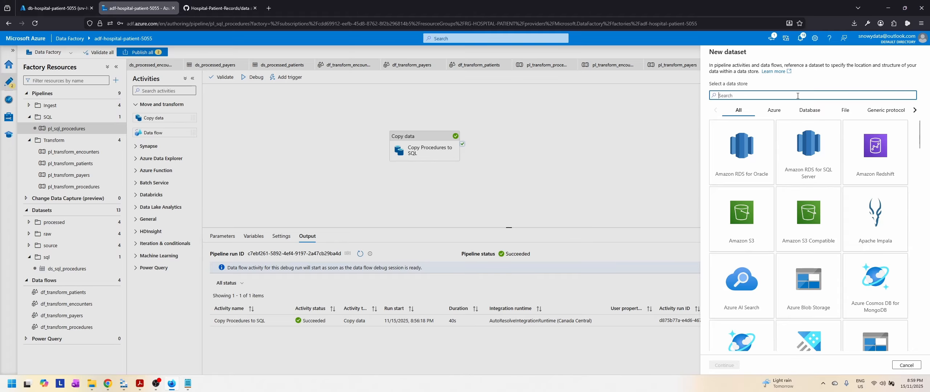
{"action": "type", "text": "sql"}
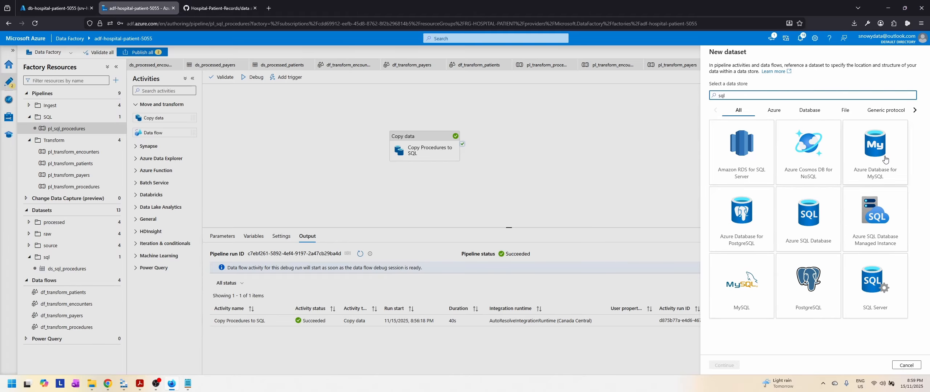
{"action": "left_click", "coordinate": [823, 231]}
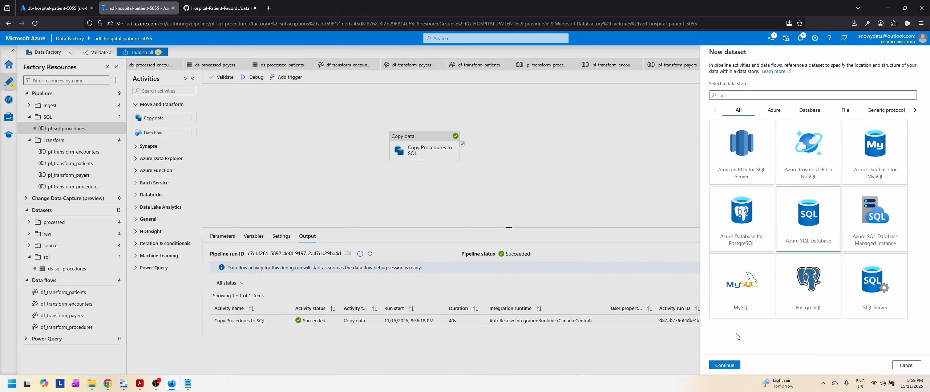
{"action": "left_click", "coordinate": [724, 365]}
Step: Create the dataset as ds_sql_encounters with linked service ls_sqldb_dbhospitalpatient5055, table hospital_admissions.encounters and the schema imported from the connection/store
{"action": "left_click_drag", "start_coordinate": [750, 75], "coordinate": [680, 75]}
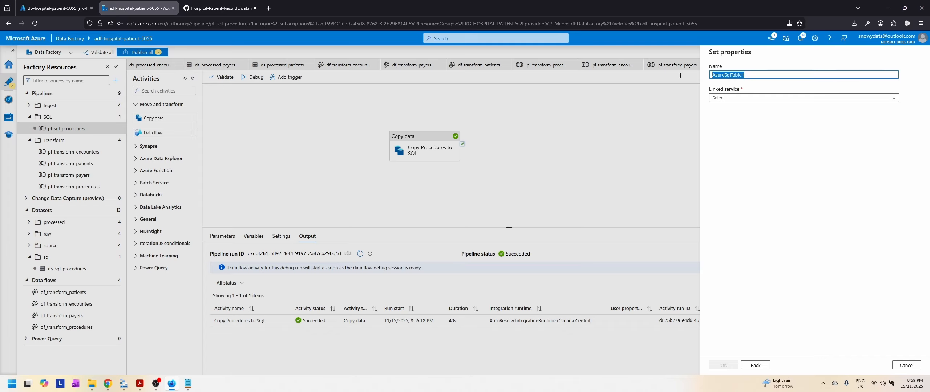
{"action": "type", "text": "ds_sql_encounters"}
{"action": "left_click", "coordinate": [747, 98]}
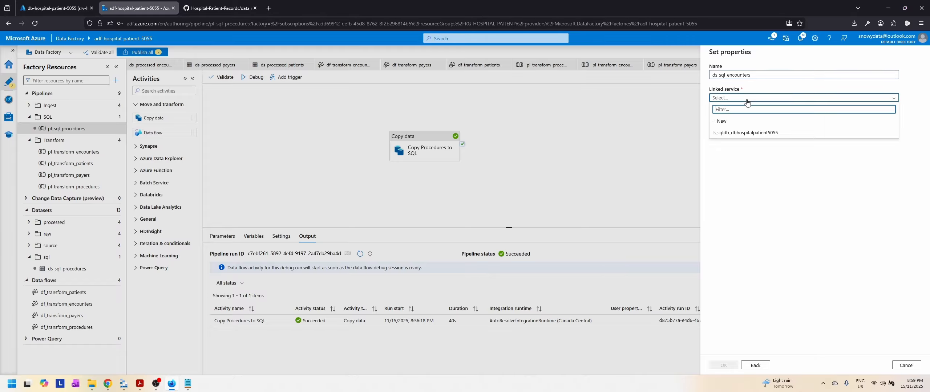
{"action": "left_click", "coordinate": [745, 133]}
{"action": "left_click", "coordinate": [786, 121]}
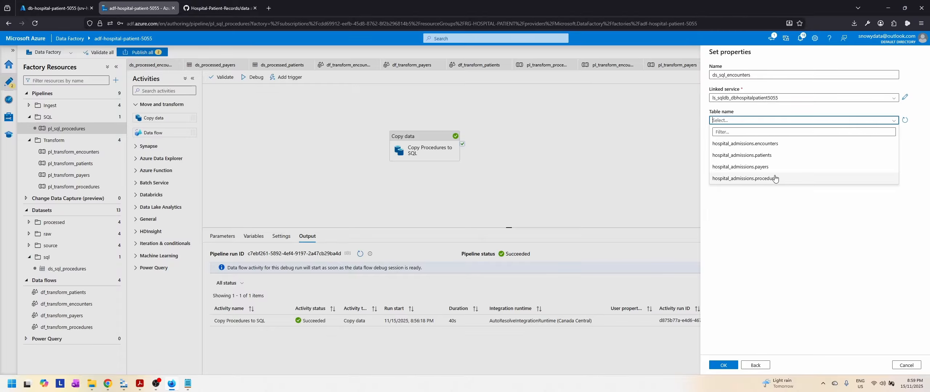
{"action": "left_click", "coordinate": [771, 146]}
{"action": "left_click", "coordinate": [718, 153]}
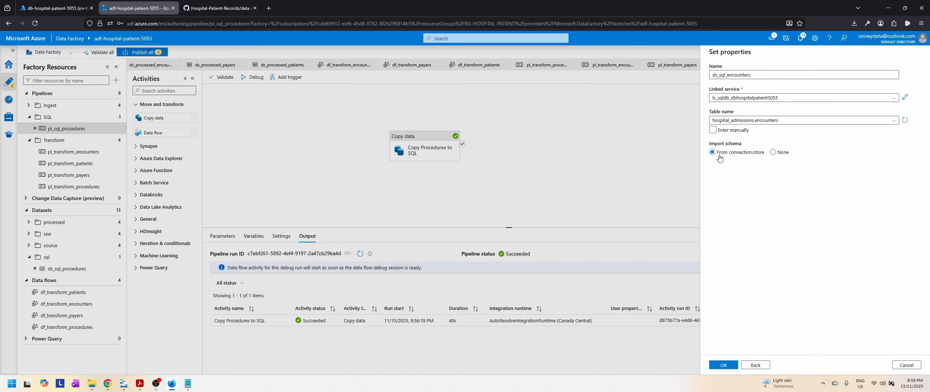
{"action": "left_click", "coordinate": [722, 364]}
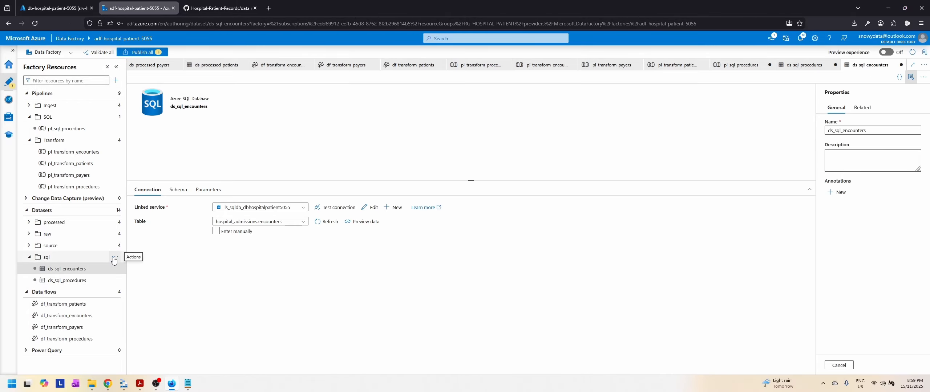
Step: Start another dataset in the sql folder using the Azure SQL Database data store
{"action": "left_click", "coordinate": [115, 258]}
{"action": "left_click", "coordinate": [99, 271]}
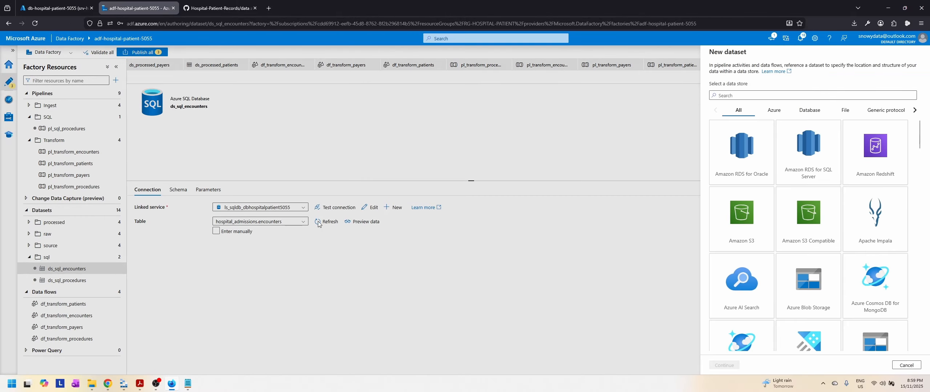
{"action": "scroll", "coordinate": [809, 266], "scroll_direction": "down", "scroll_amount": 5}
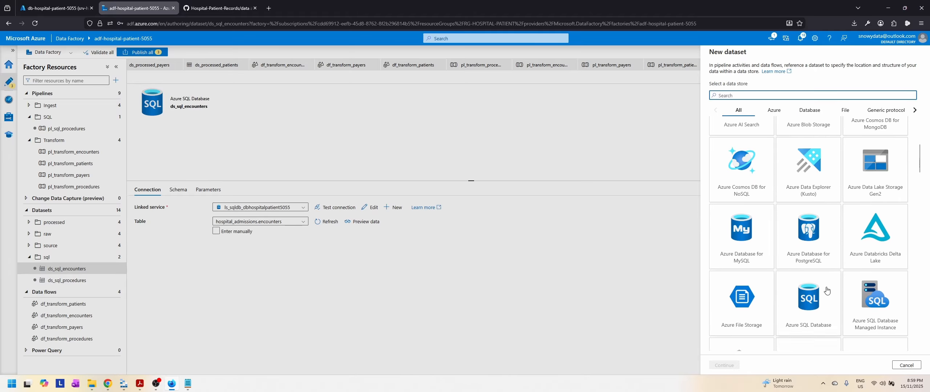
{"action": "left_click", "coordinate": [816, 303]}
{"action": "left_click", "coordinate": [723, 365]}
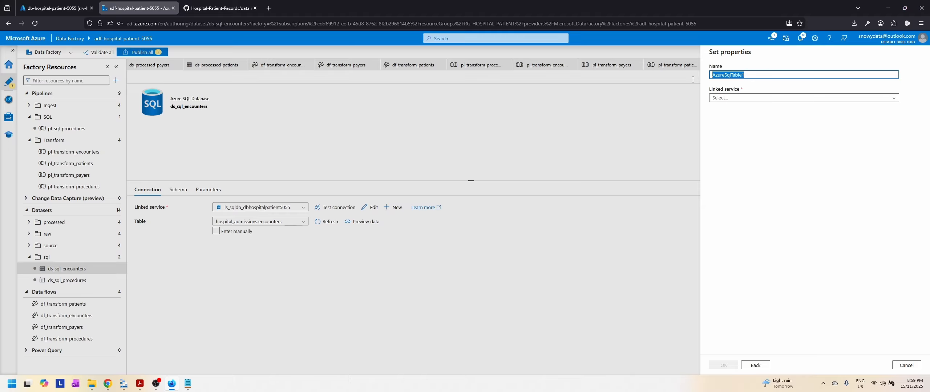
Step: Create the dataset as ds_sql_payers with linked service ls_sqldb_dbhospitalpatient5055, table hospital_admissions.payers and the schema imported from the connection/store
{"action": "type", "text": "ds_sql_"}
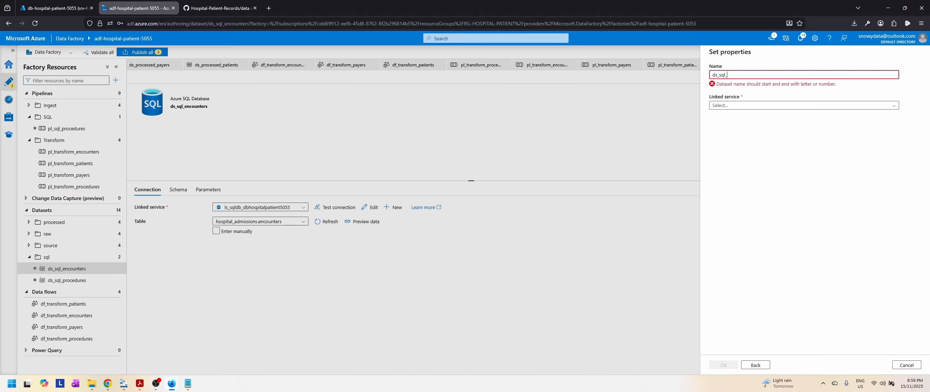
{"action": "type", "text": "payers"}
{"action": "left_click", "coordinate": [756, 98]}
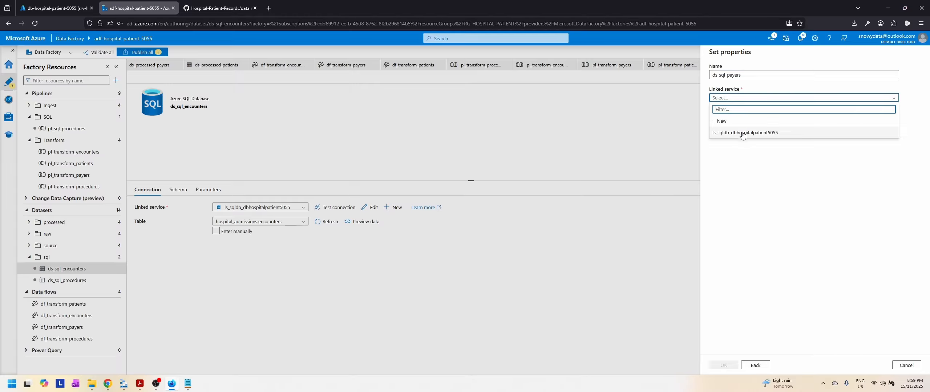
{"action": "left_click", "coordinate": [745, 134]}
{"action": "left_click", "coordinate": [767, 120]}
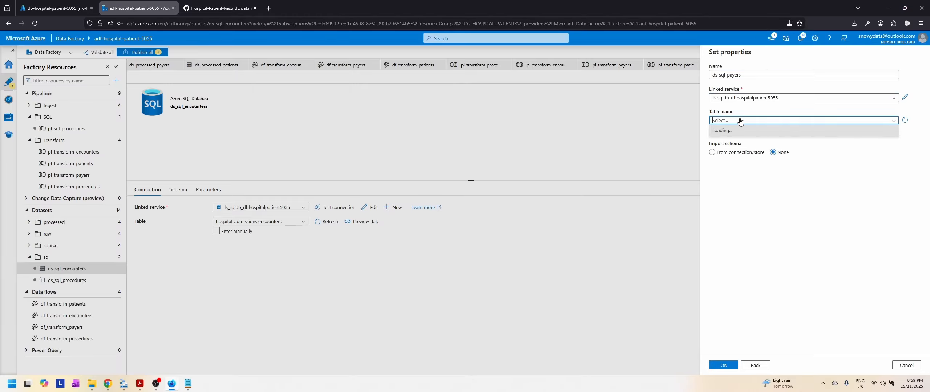
{"action": "left_click", "coordinate": [755, 167]}
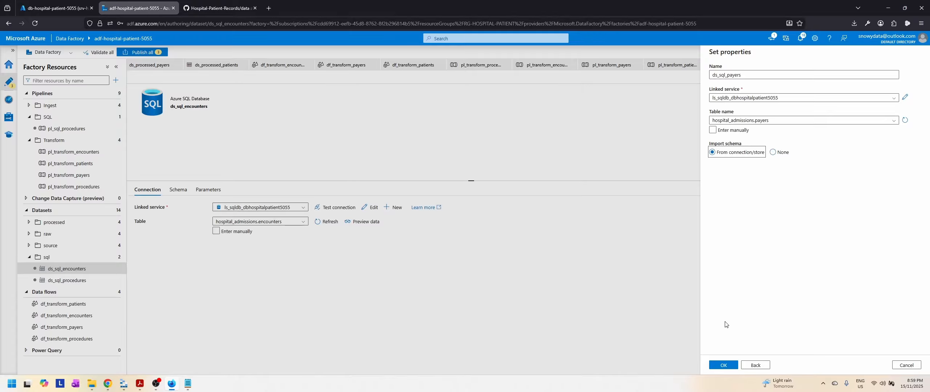
{"action": "left_click", "coordinate": [729, 365]}
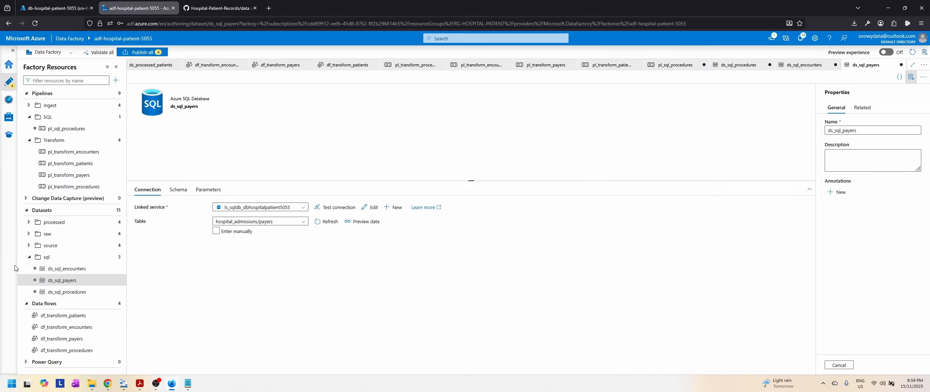
Step: Start a new dataset in the sql folder for the patients table, choosing Azure SQL Database as the data store
{"action": "left_click", "coordinate": [114, 257]}
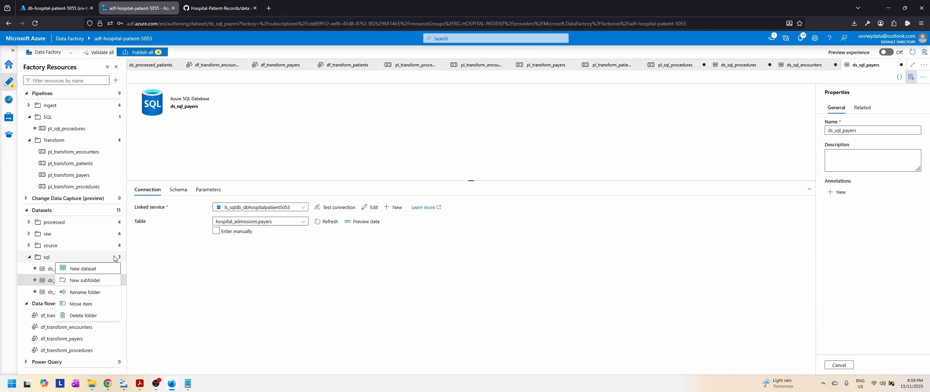
{"action": "left_click", "coordinate": [89, 269]}
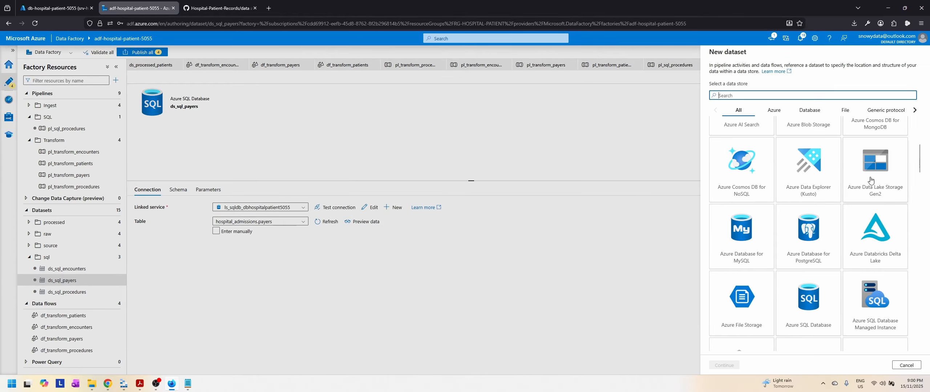
{"action": "left_click", "coordinate": [811, 300]}
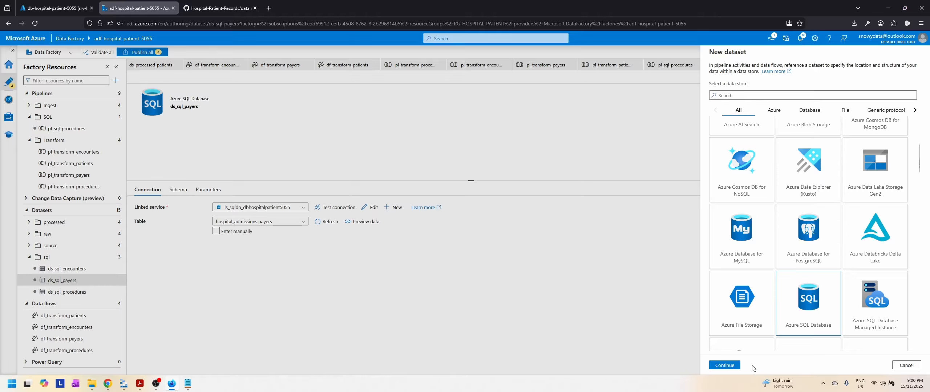
{"action": "left_click", "coordinate": [733, 368]}
Step: Create the dataset as ds_sql_patients with linked service ls_sqldb_dbhospitalpatient5055 and table hospital_admissions.patients
{"action": "double_click", "coordinate": [765, 73]}
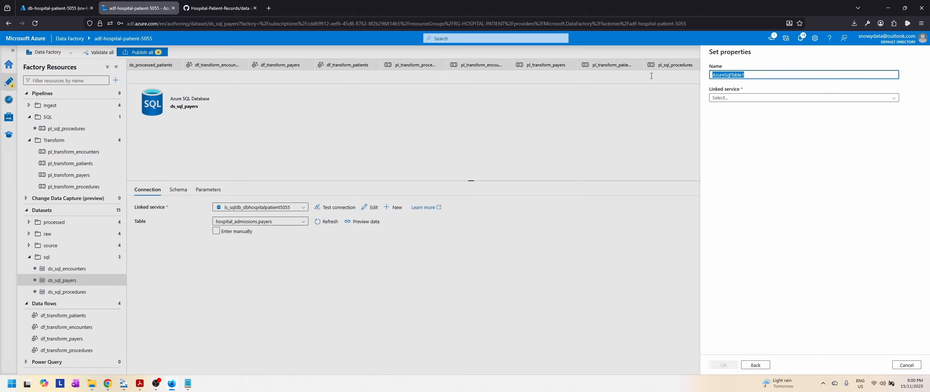
{"action": "type", "text": "ds_sql_patients"}
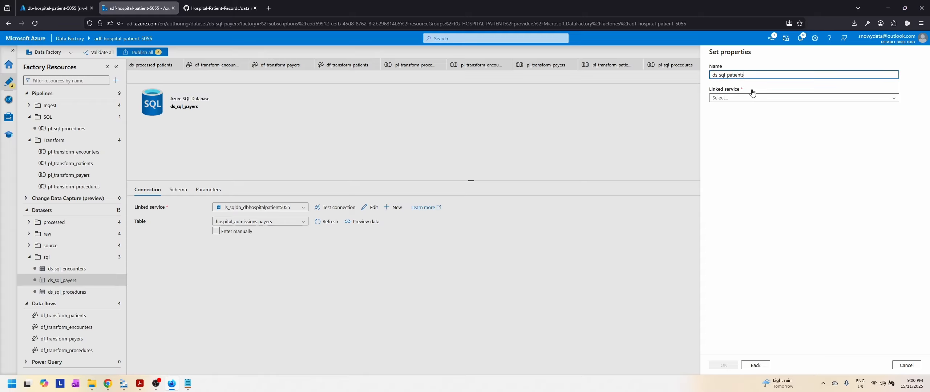
{"action": "left_click", "coordinate": [752, 96]}
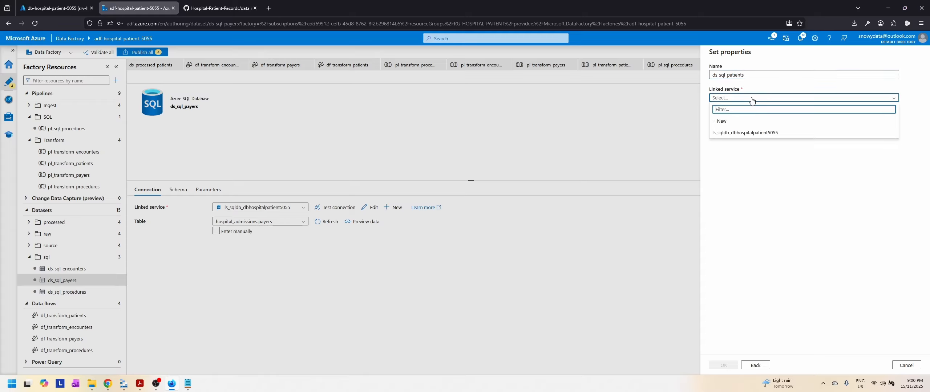
{"action": "left_click", "coordinate": [752, 137]}
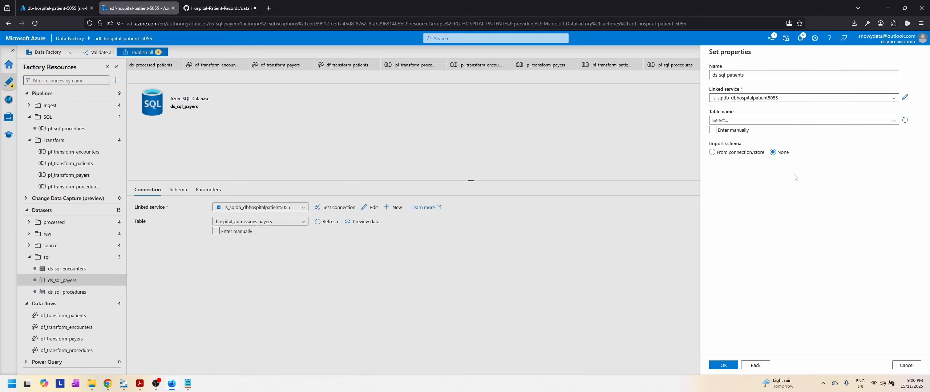
{"action": "left_click", "coordinate": [738, 123]}
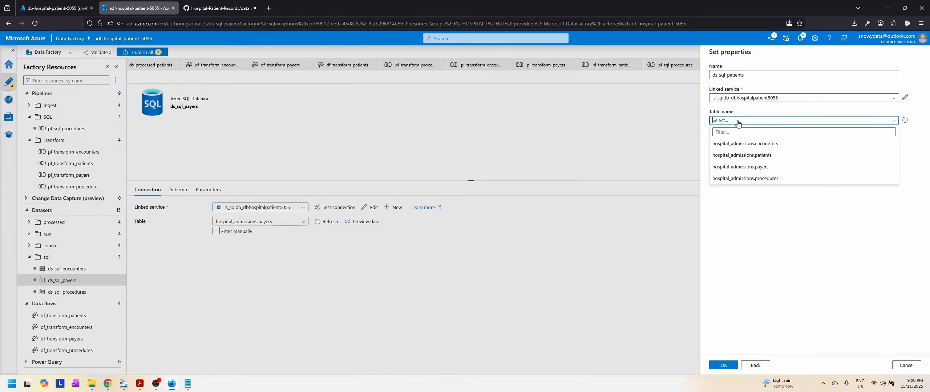
{"action": "left_click", "coordinate": [762, 155]}
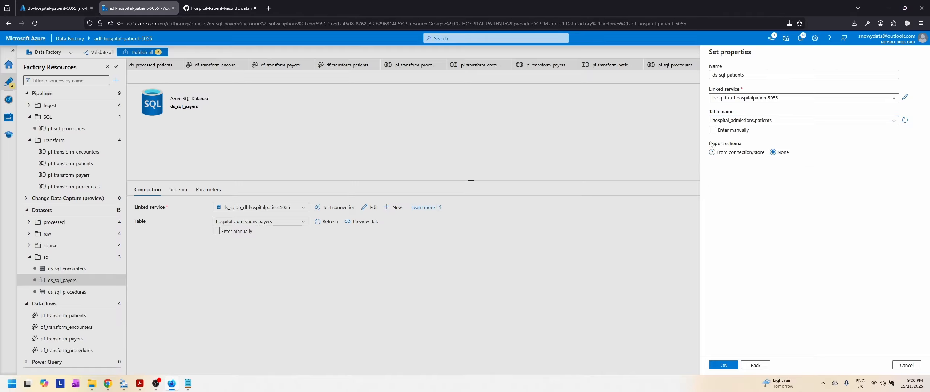
{"action": "left_click", "coordinate": [724, 365]}
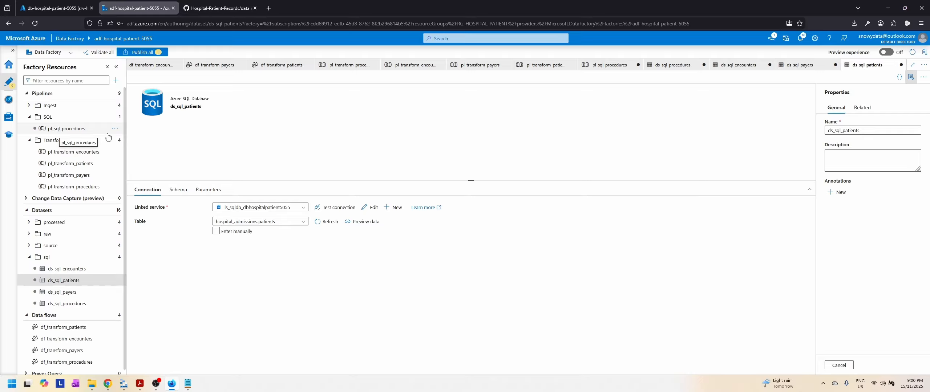
Step: Create a new pipeline in the SQL pipelines folder and name it pl_sql_encounters
{"action": "left_click", "coordinate": [65, 118]}
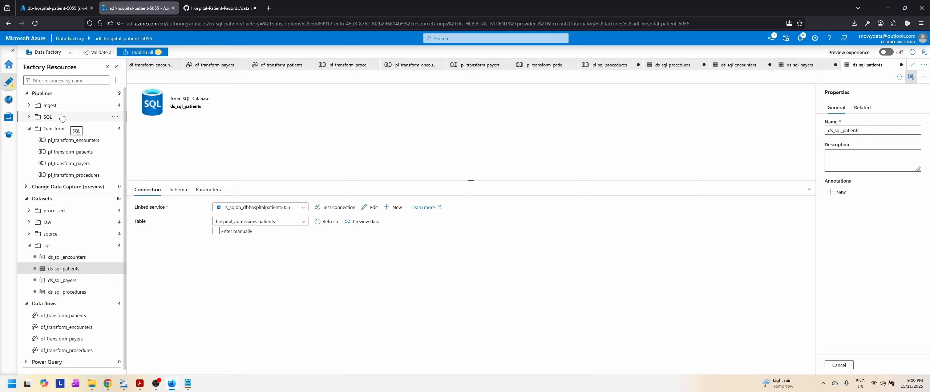
{"action": "left_click", "coordinate": [29, 117]}
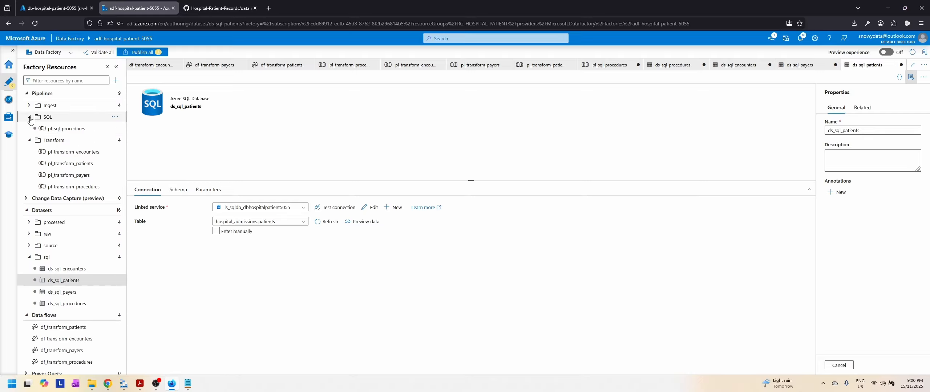
{"action": "left_click", "coordinate": [114, 118]}
{"action": "left_click", "coordinate": [91, 128]}
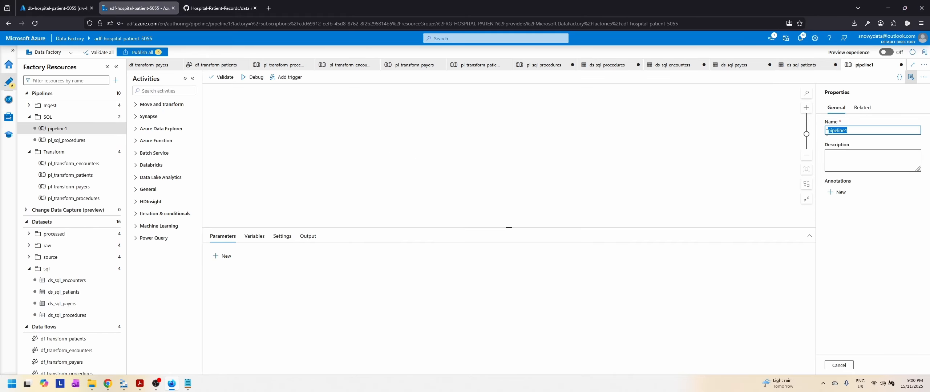
{"action": "type", "text": "pl_sql_encounters"}
Step: Add a Copy data activity to the pipeline canvas and name it Copy Encounters to SQL
{"action": "left_click", "coordinate": [156, 104]}
{"action": "left_click_drag", "start_coordinate": [152, 118], "coordinate": [434, 145]}
{"action": "left_click", "coordinate": [329, 255]}
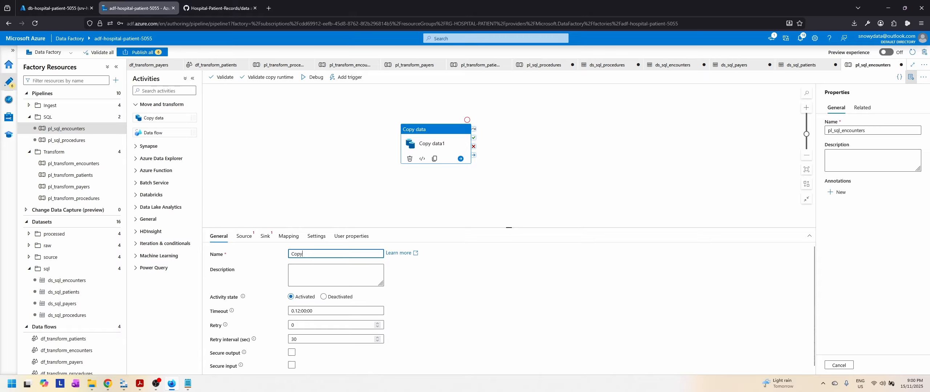
{"action": "type", "text": "En"}
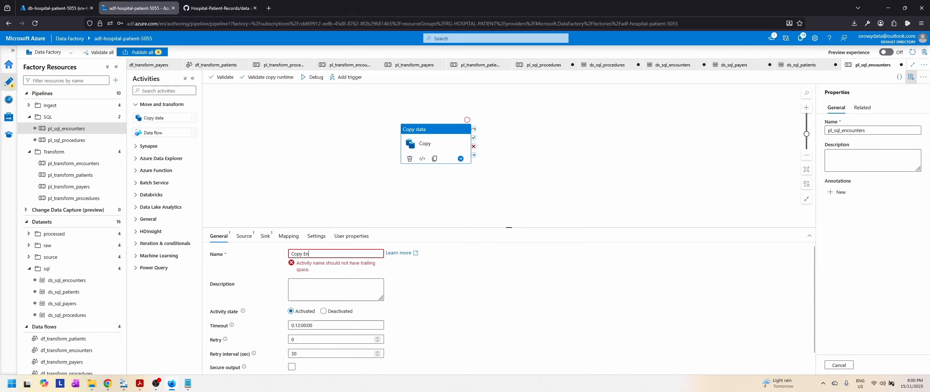
{"action": "type", "text": "counters to SQL"}
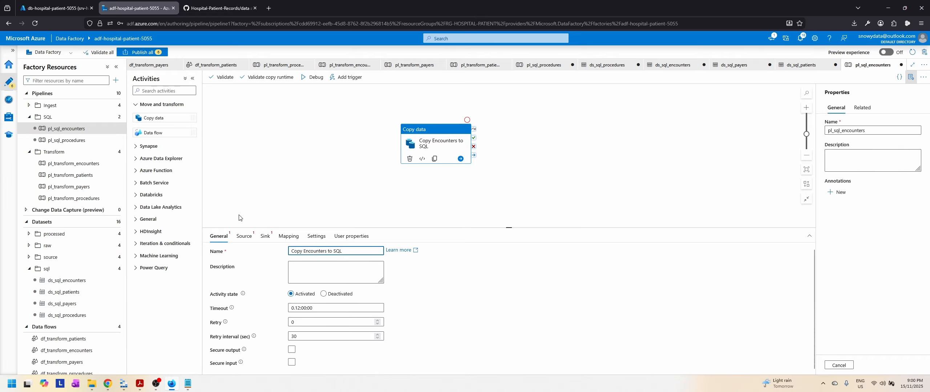
Step: Set the copy activity's source dataset to ds_processed_encounters, using a wildcard file path with file name *
{"action": "left_click", "coordinate": [243, 236]}
{"action": "left_click", "coordinate": [374, 254]}
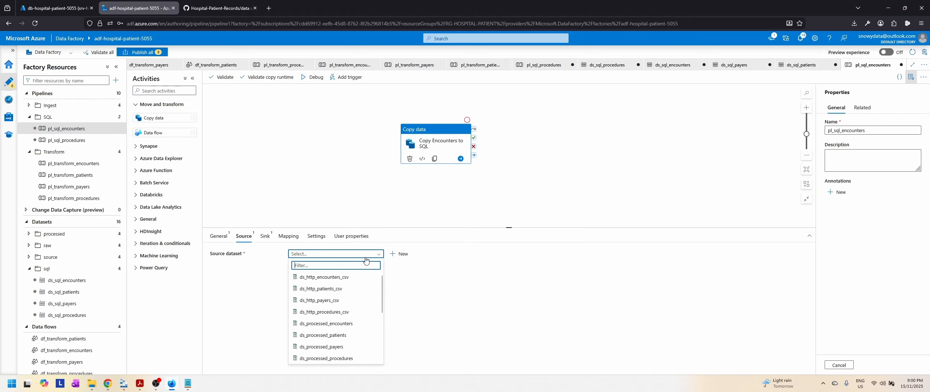
{"action": "left_click", "coordinate": [357, 323]}
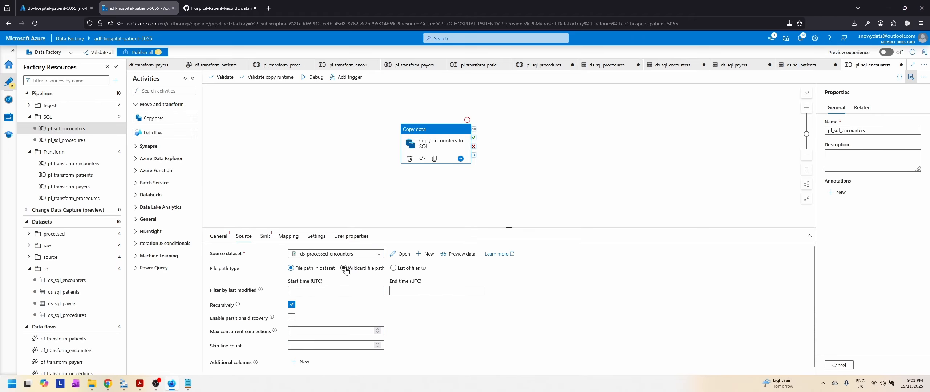
{"action": "left_click", "coordinate": [344, 268]}
{"action": "left_click", "coordinate": [450, 286]}
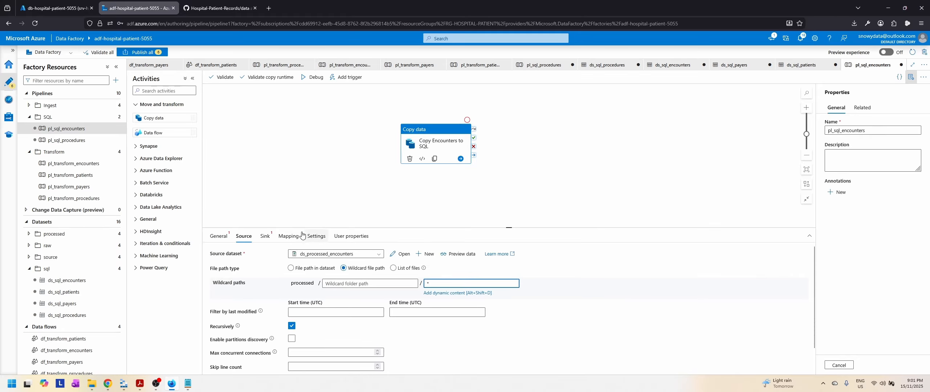
Step: Set the copy activity's sink dataset to ds_sql_encounters and review its sink options, mapping, settings and user properties
{"action": "left_click", "coordinate": [265, 236]}
{"action": "left_click", "coordinate": [366, 254]}
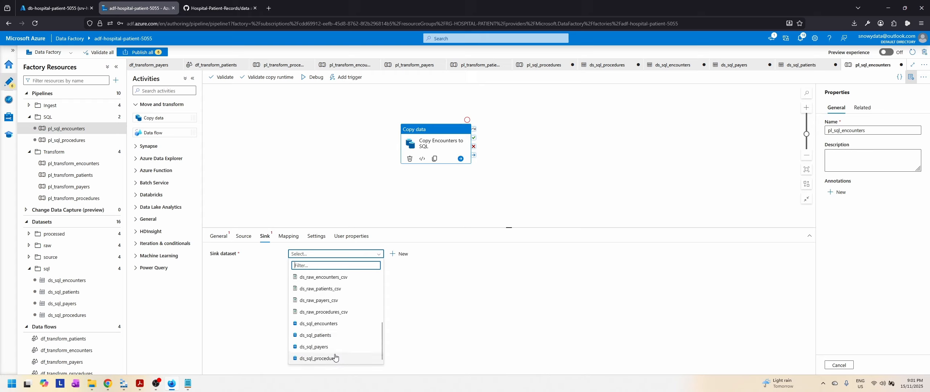
{"action": "left_click", "coordinate": [326, 324]}
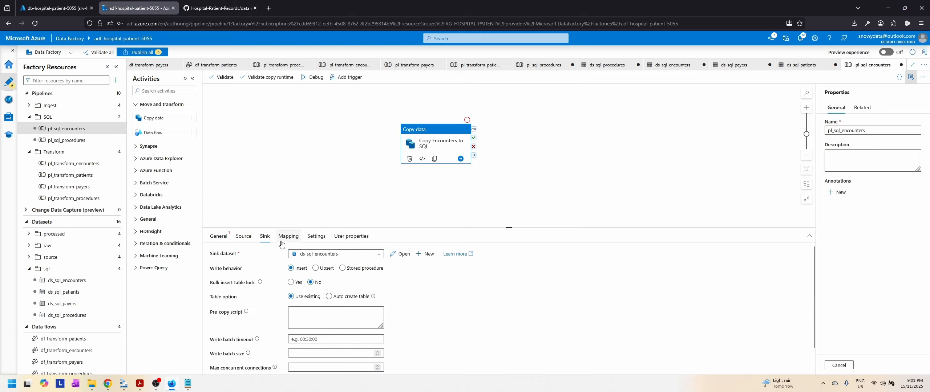
{"action": "scroll", "coordinate": [486, 316], "scroll_direction": "down", "scroll_amount": 2}
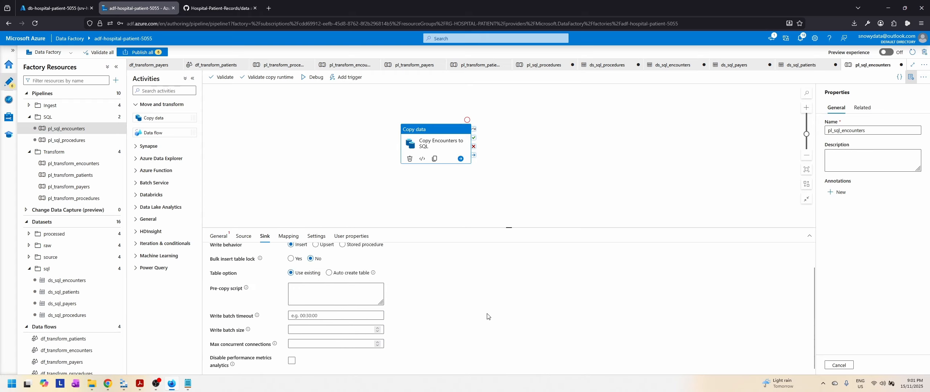
{"action": "scroll", "coordinate": [486, 315], "scroll_direction": "up", "scroll_amount": 2}
{"action": "left_click", "coordinate": [287, 237]}
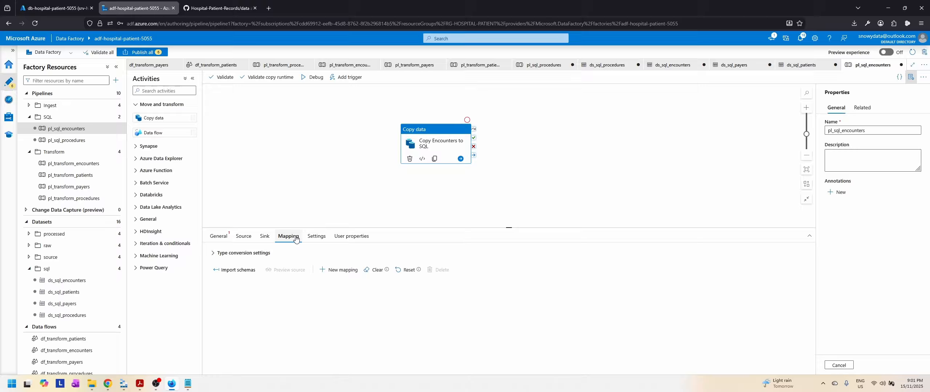
{"action": "left_click", "coordinate": [316, 237]}
{"action": "left_click", "coordinate": [350, 238]}
{"action": "left_click", "coordinate": [288, 237]}
{"action": "left_click", "coordinate": [265, 236]}
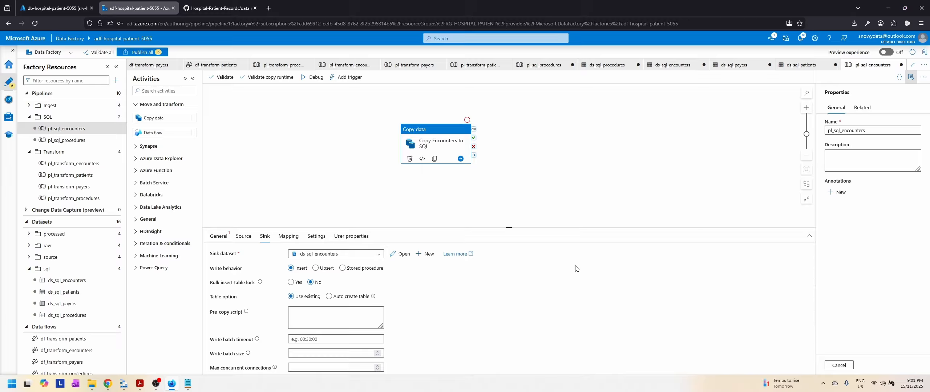
Step: Try TRUNCATE TABLE encounters as the sink's pre-copy script and clear the script again
{"action": "left_click", "coordinate": [336, 318]}
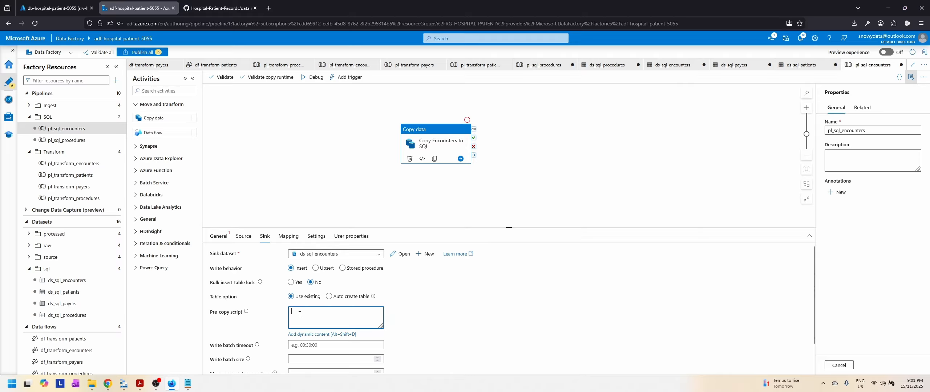
{"action": "type", "text": "TRUNCATE TABLE encounters"}
{"action": "left_click_drag", "start_coordinate": [367, 311], "coordinate": [283, 311]}
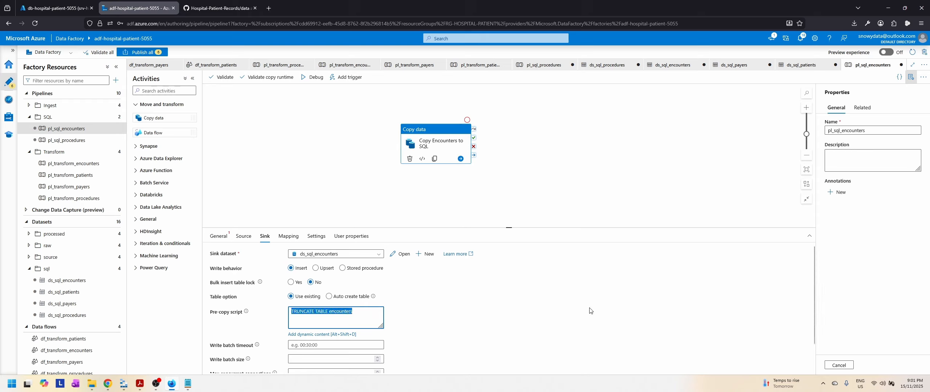
{"action": "key", "text": "BackSpace"}
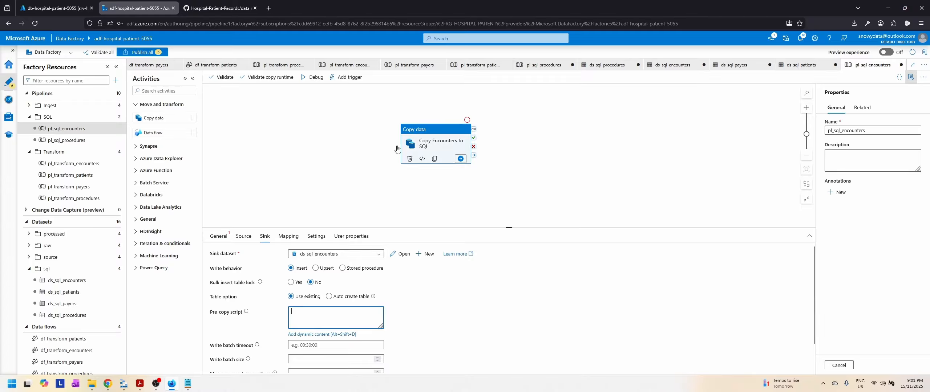
Step: Run pl_sql_encounters in debug mode and view the run details of the Copy Encounters to SQL activity
{"action": "left_click", "coordinate": [427, 134]}
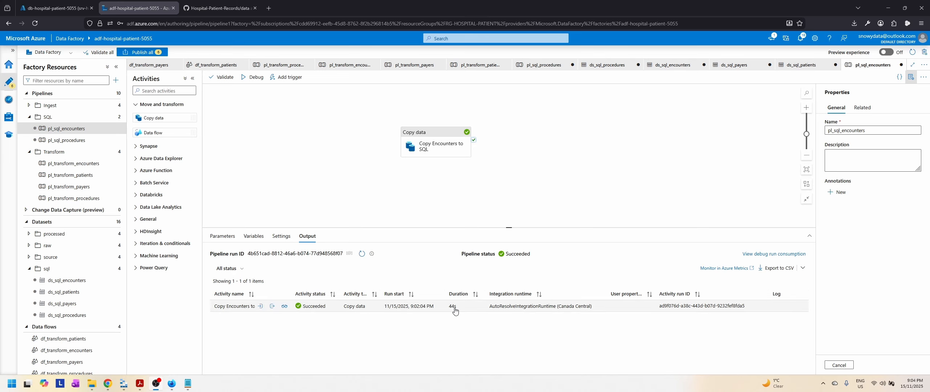
{"action": "left_click", "coordinate": [284, 307]}
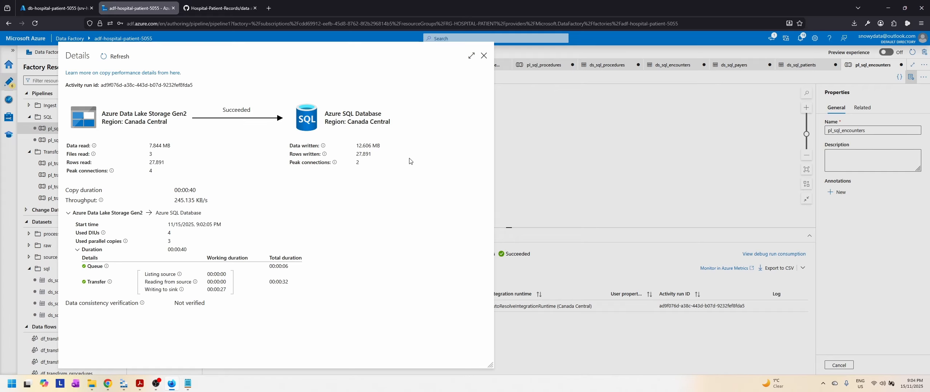
{"action": "left_click", "coordinate": [484, 55]}
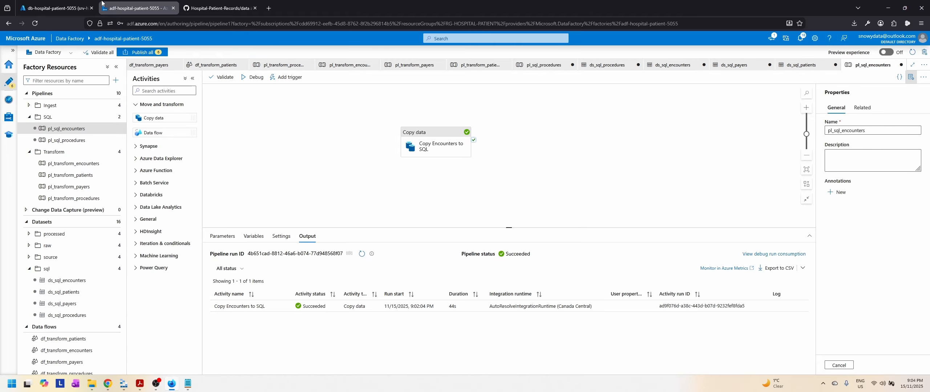
Step: Switch to the database's query editor in the Azure portal and change Query 2 to select everything from hospital_admissions.encounters
{"action": "left_click", "coordinate": [62, 7]}
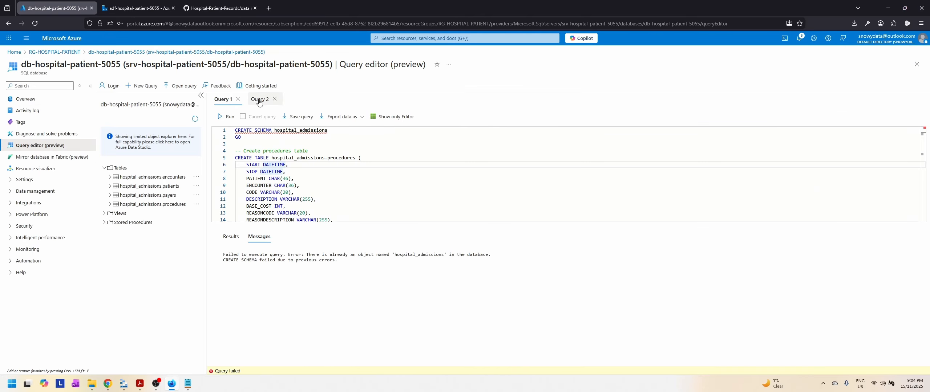
{"action": "left_click", "coordinate": [259, 101]}
{"action": "left_click", "coordinate": [361, 134]}
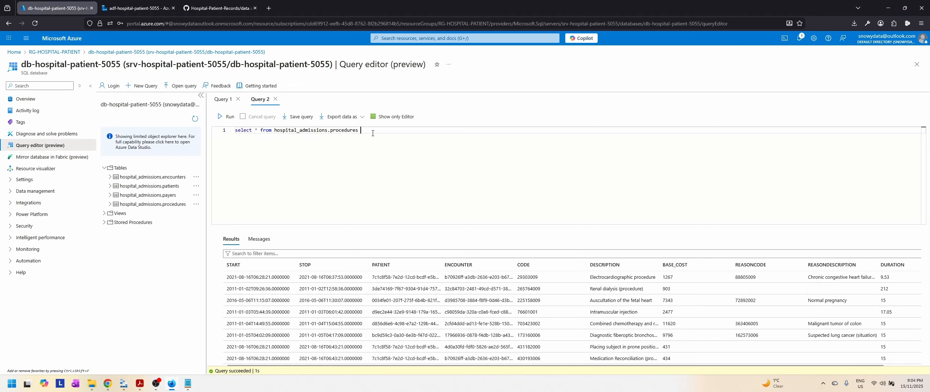
{"action": "key", "text": "BackSpace"}
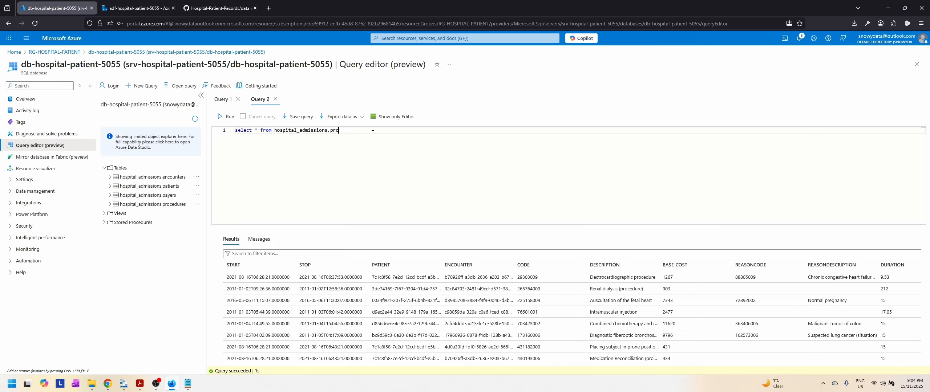
{"action": "type", "text": "encounters"}
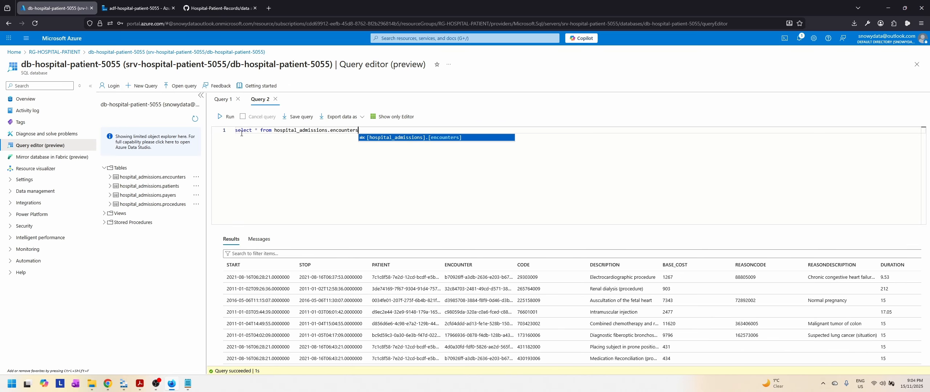
Step: Run the query on hospital_admissions.encounters and examine the returned rows across all columns, including the readmission fields
{"action": "left_click", "coordinate": [227, 116]}
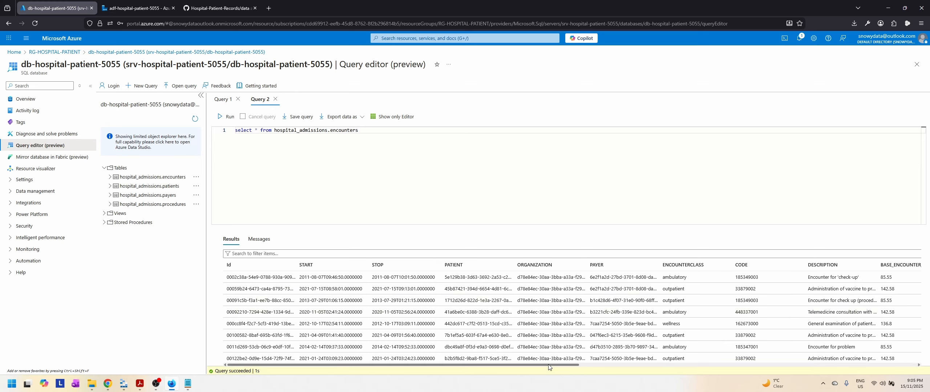
{"action": "scroll", "coordinate": [538, 365], "scroll_direction": "right", "scroll_amount": 3}
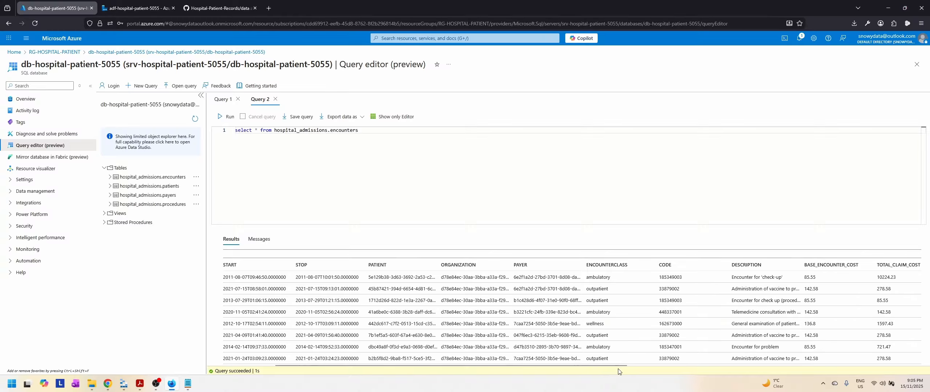
{"action": "left_click_drag", "start_coordinate": [617, 370], "coordinate": [924, 370]}
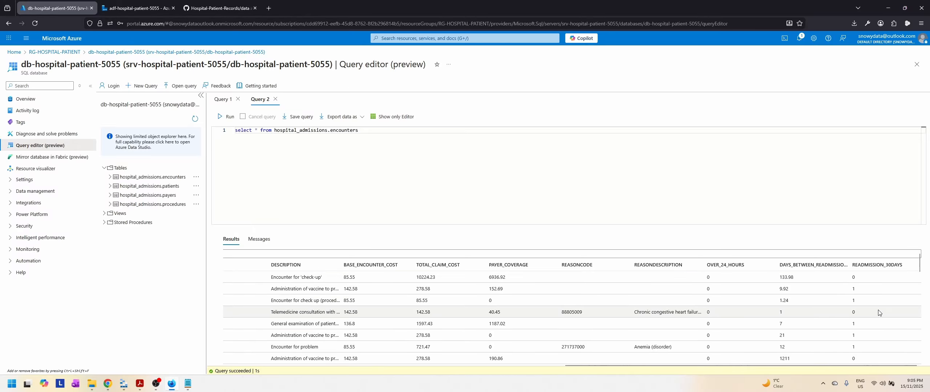
{"action": "scroll", "coordinate": [878, 313], "scroll_direction": "down", "scroll_amount": 10}
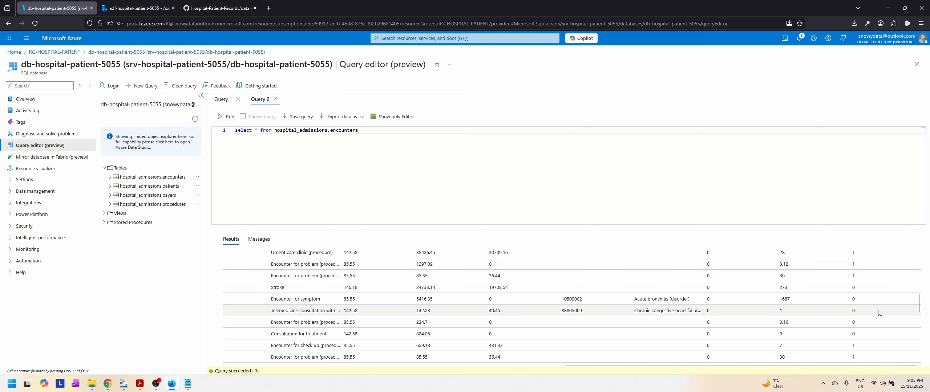
{"action": "scroll", "coordinate": [879, 313], "scroll_direction": "up", "scroll_amount": 10}
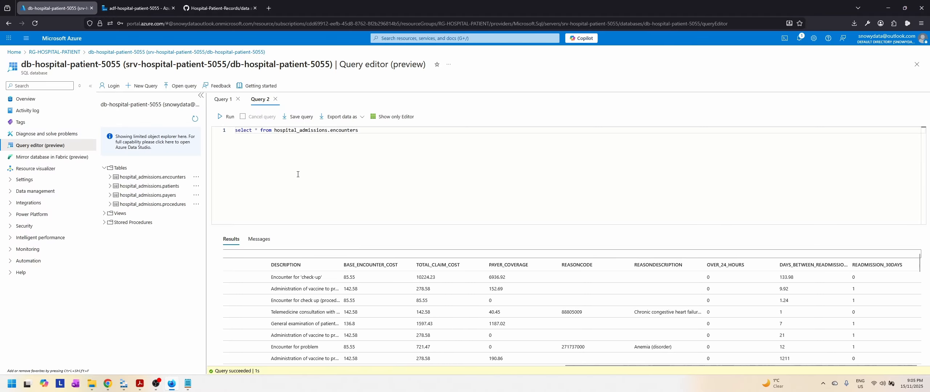
Step: Switch to Azure Data Factory and create a pipeline named pl_sql_payers in the SQL pipelines folder
{"action": "left_click", "coordinate": [132, 4]}
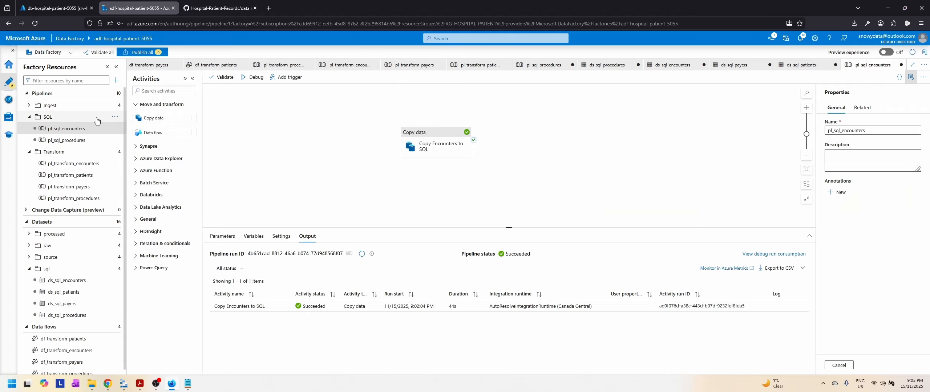
{"action": "left_click", "coordinate": [113, 118]}
{"action": "left_click", "coordinate": [85, 129]}
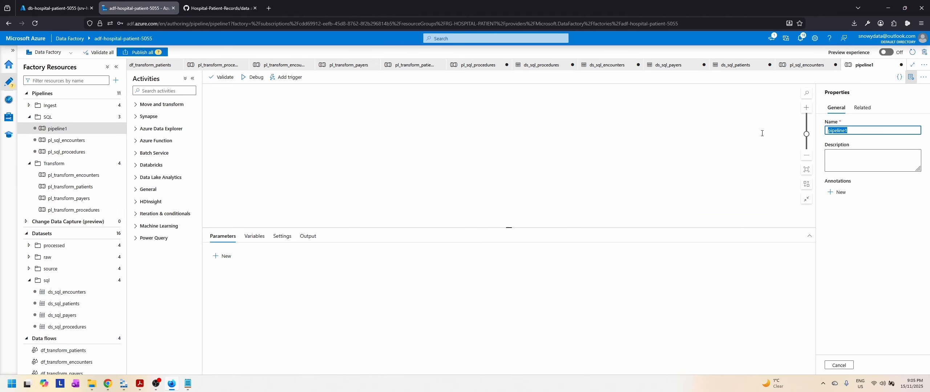
{"action": "type", "text": "pl_sql_payers"}
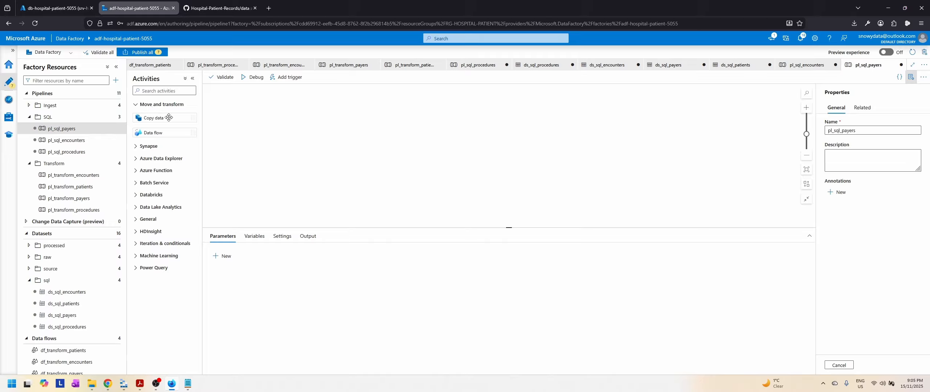
Step: Add a Copy data activity to the pl_sql_payers canvas and name it Copy Payers to SQL
{"action": "left_click_drag", "start_coordinate": [158, 119], "coordinate": [427, 152]}
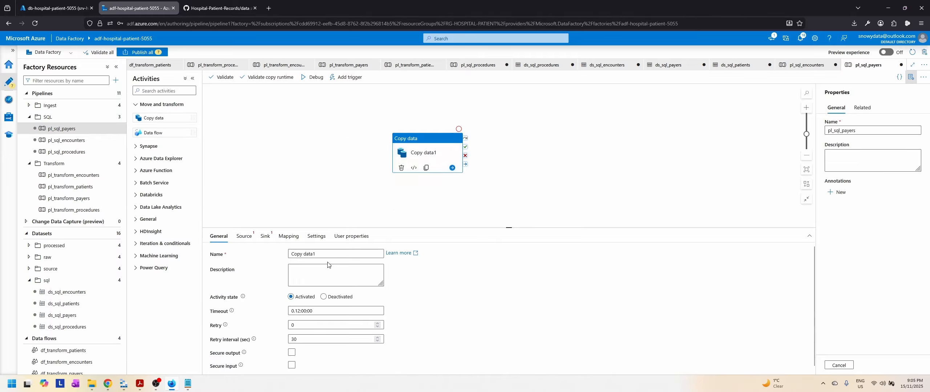
{"action": "left_click", "coordinate": [329, 255]}
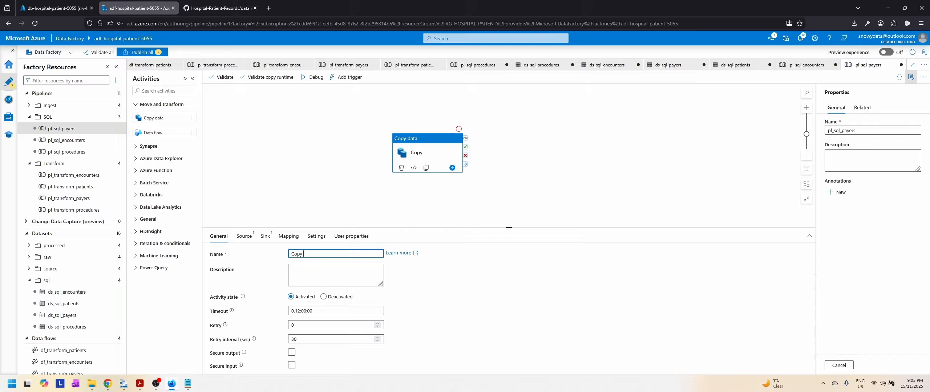
{"action": "type", "text": "Payers "}
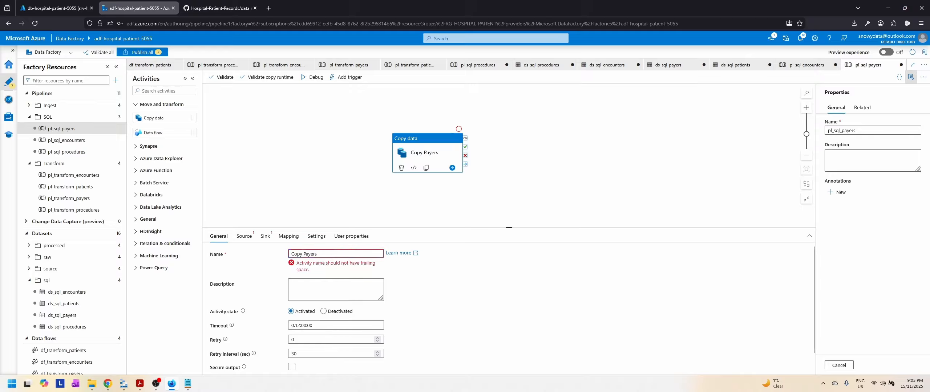
{"action": "type", "text": "to SQL"}
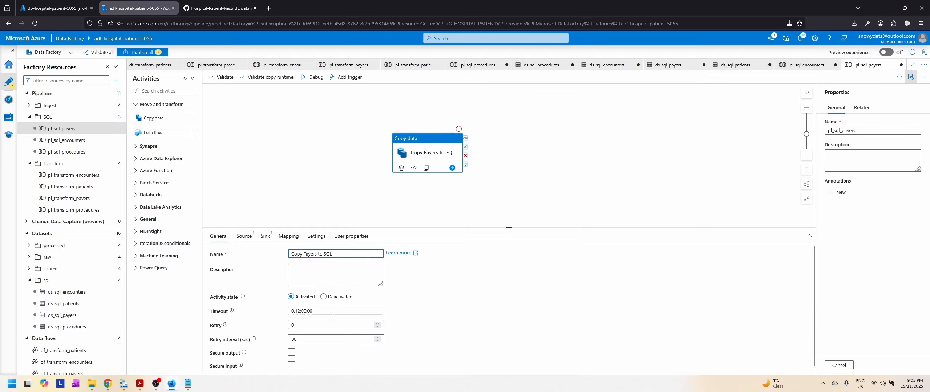
Step: Set the copy activity's source dataset to ds_processed_payers with the wildcard file path type
{"action": "left_click", "coordinate": [244, 236]}
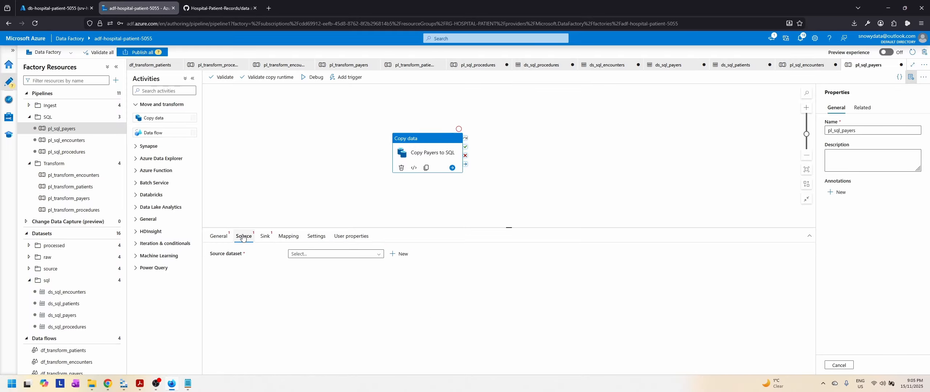
{"action": "left_click", "coordinate": [334, 254]}
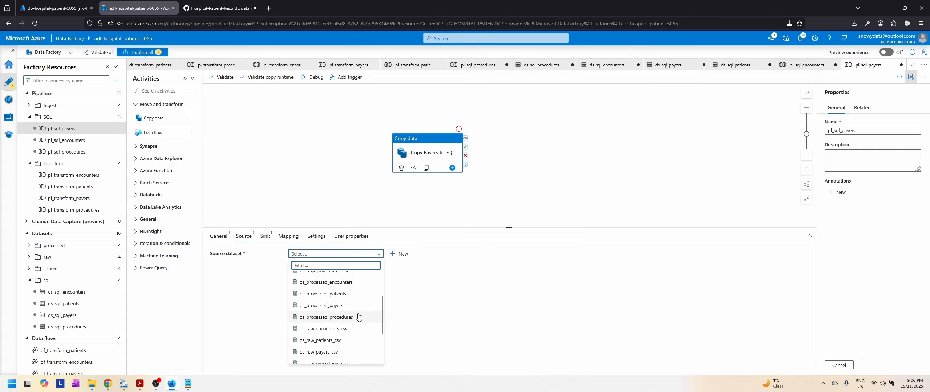
{"action": "left_click", "coordinate": [338, 347]}
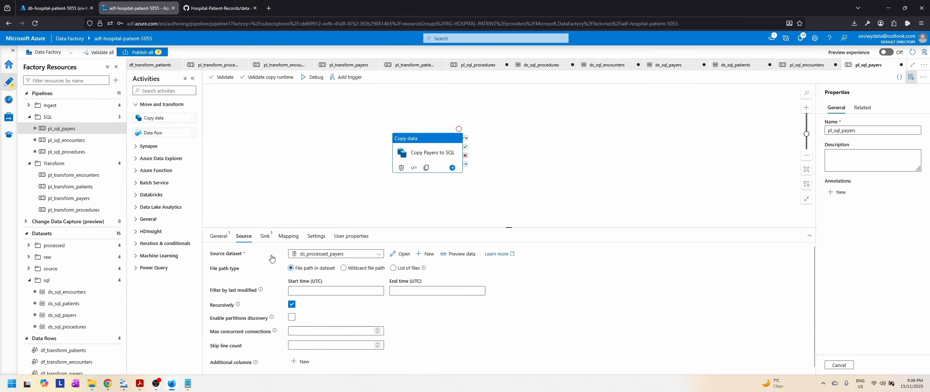
{"action": "left_click", "coordinate": [344, 269]}
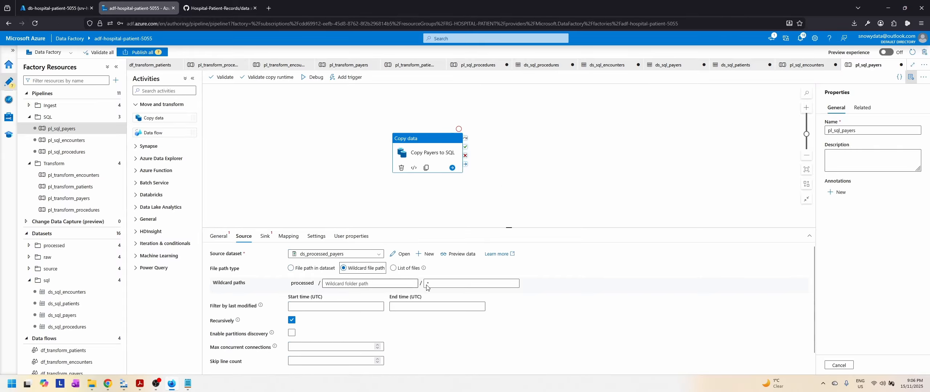
{"action": "scroll", "coordinate": [443, 302], "scroll_direction": "down", "scroll_amount": 1}
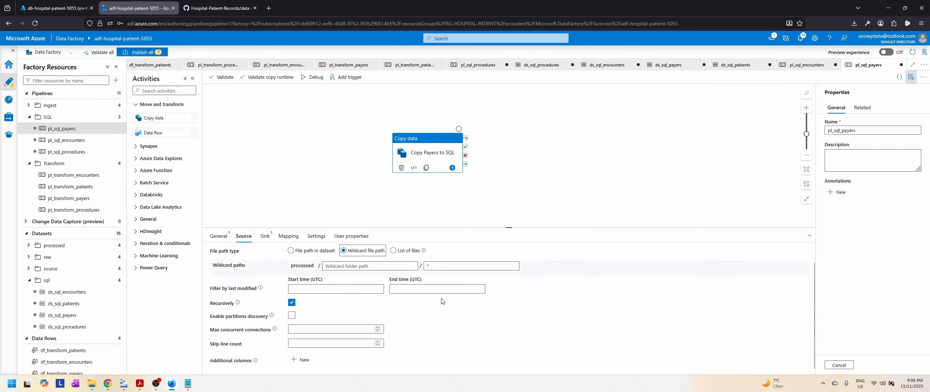
Step: Set the copy activity's sink dataset to ds_sql_payers and review its mapping, settings and user properties
{"action": "left_click", "coordinate": [265, 236]}
{"action": "left_click", "coordinate": [355, 255]}
{"action": "scroll", "coordinate": [352, 305], "scroll_direction": "down", "scroll_amount": 3}
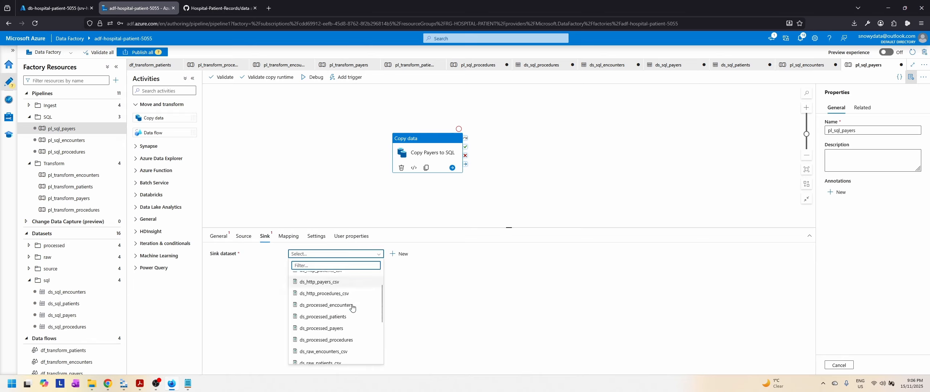
{"action": "left_click", "coordinate": [314, 348]}
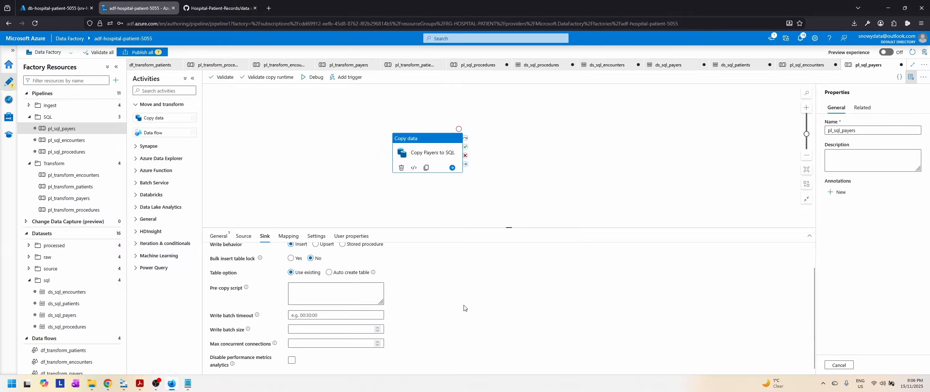
{"action": "left_click", "coordinate": [289, 236]}
{"action": "left_click", "coordinate": [315, 237]}
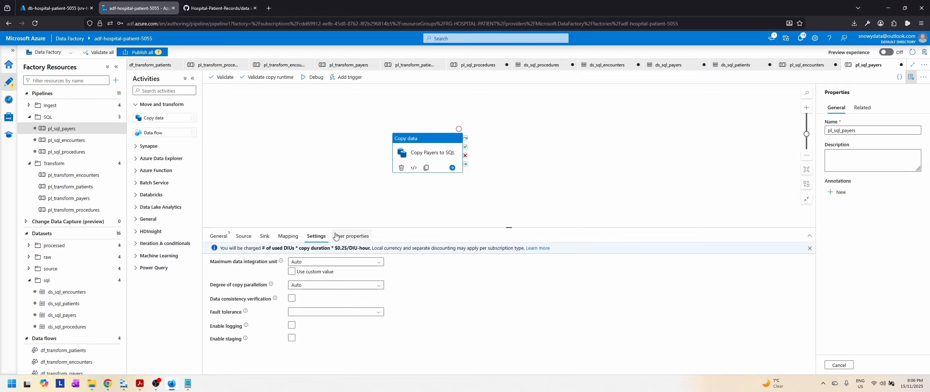
{"action": "left_click", "coordinate": [351, 236]}
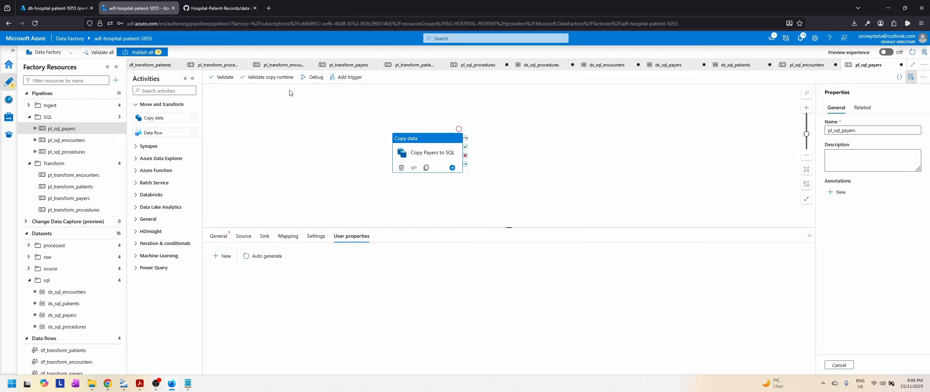
Step: Run pl_sql_payers in debug mode and view the run details of the Copy Payers to SQL activity
{"action": "left_click", "coordinate": [312, 77]}
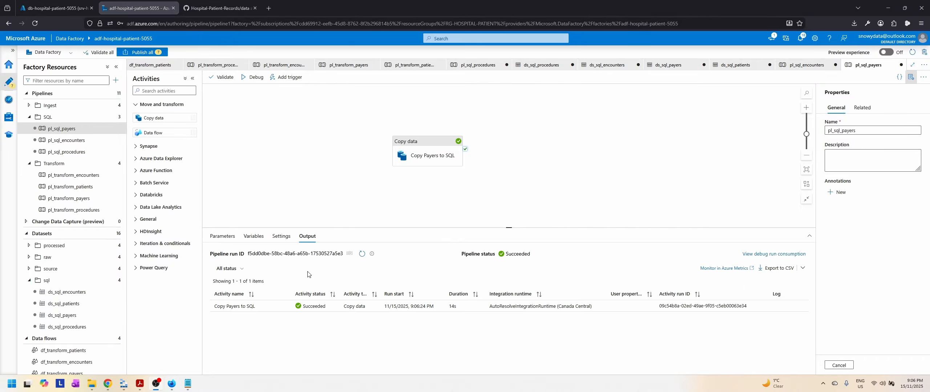
{"action": "mouse_move", "coordinate": [316, 305]}
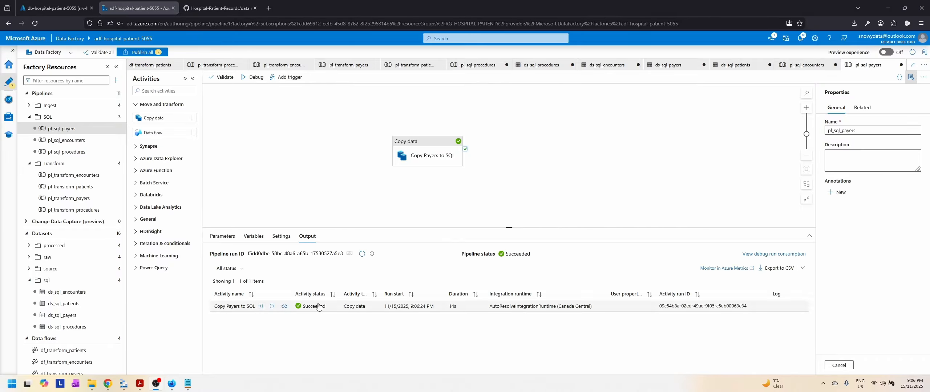
{"action": "left_click", "coordinate": [285, 307]}
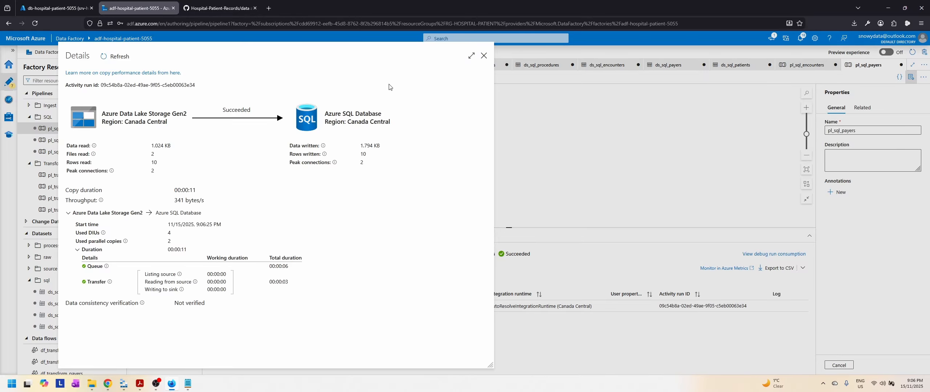
{"action": "left_click", "coordinate": [484, 55]}
Step: Switch to the database's query editor, change Query 2 to select everything from hospital_admissions.payers, and run it to check the rows
{"action": "key", "text": "ctrl+Page_Up"}
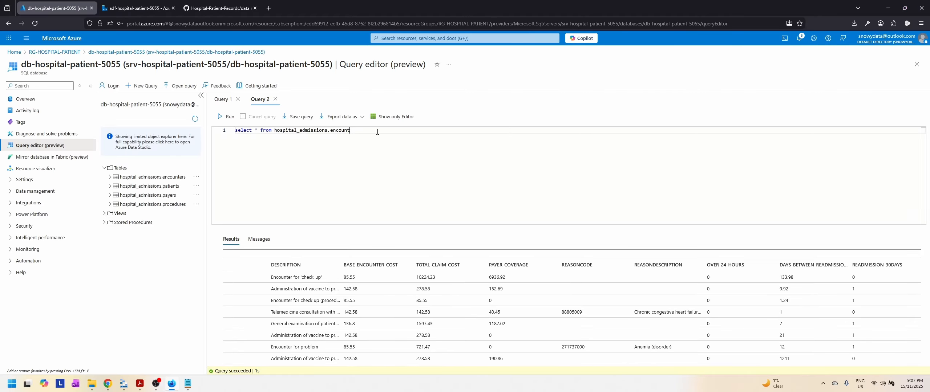
{"action": "type", "text": "payers"}
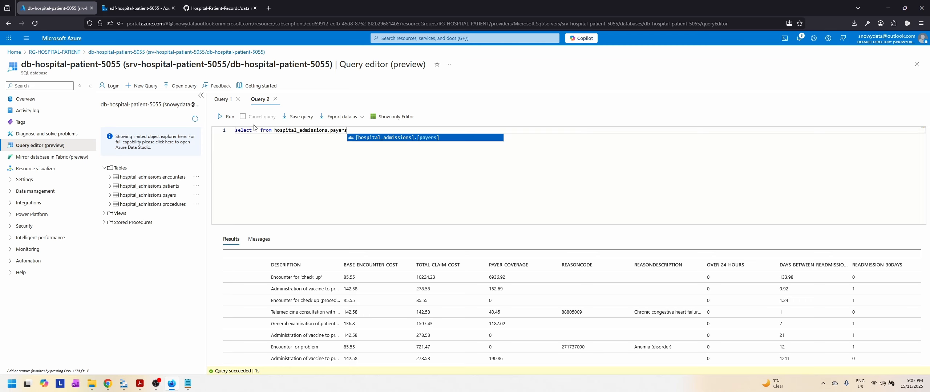
{"action": "left_click", "coordinate": [222, 117]}
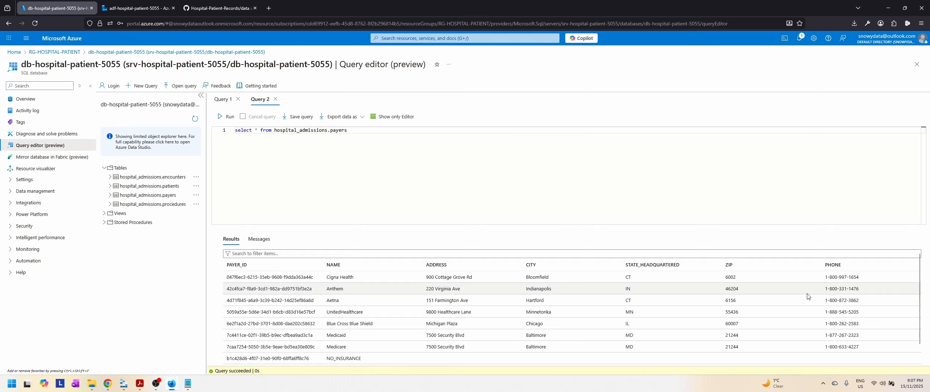
{"action": "scroll", "coordinate": [807, 297], "scroll_direction": "down", "scroll_amount": 1}
{"action": "scroll", "coordinate": [808, 297], "scroll_direction": "up", "scroll_amount": 1}
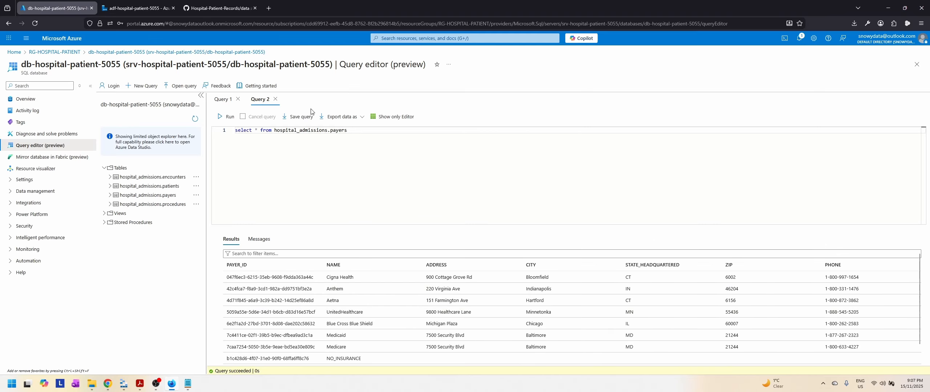
Step: Switch to Azure Data Factory and create a pipeline named pl_sql_patients in the SQL pipelines folder
{"action": "left_click", "coordinate": [124, 5]}
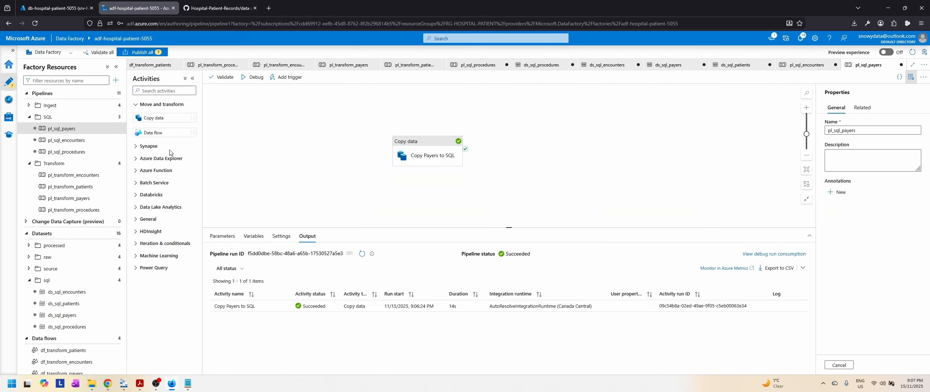
{"action": "left_click", "coordinate": [116, 117]}
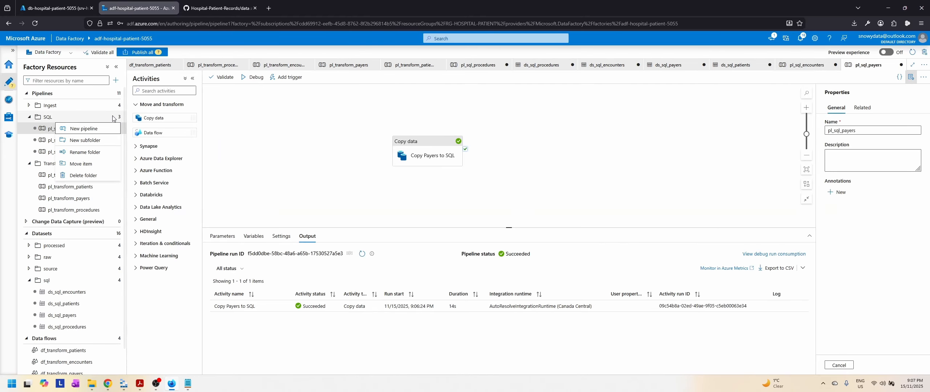
{"action": "left_click", "coordinate": [94, 132]}
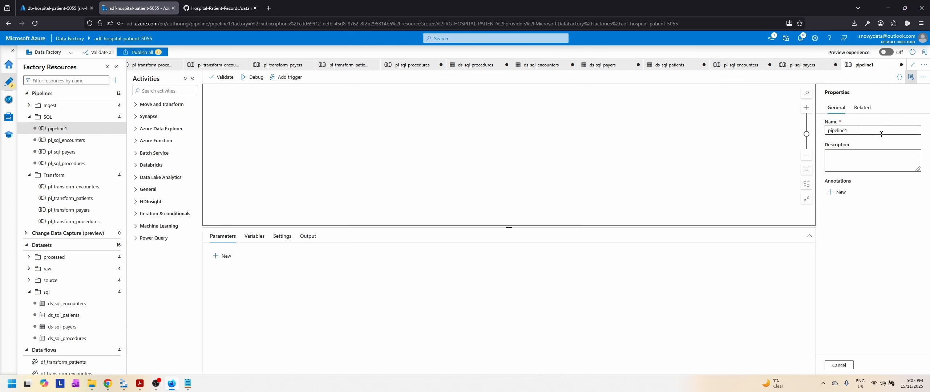
{"action": "type", "text": "pl_sql_pa"}
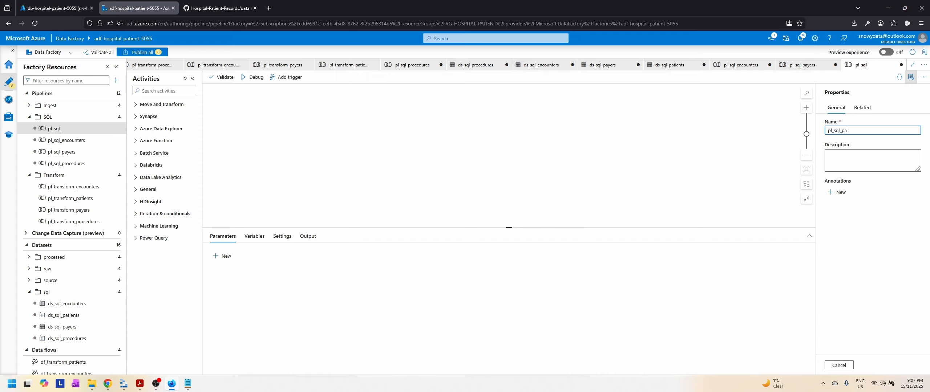
{"action": "type", "text": "tients"}
Step: Add a Copy data activity to the pl_sql_patients canvas and name it Copy Patients to SQL
{"action": "left_click", "coordinate": [149, 104]}
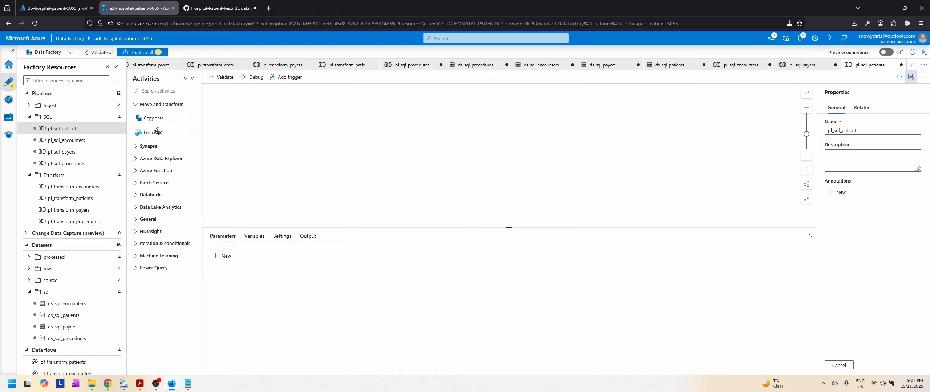
{"action": "left_click_drag", "start_coordinate": [156, 117], "coordinate": [456, 140]}
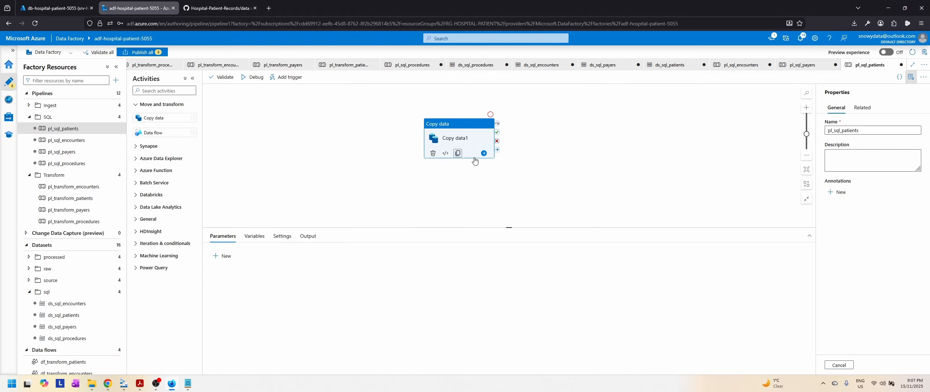
{"action": "left_click", "coordinate": [329, 255]}
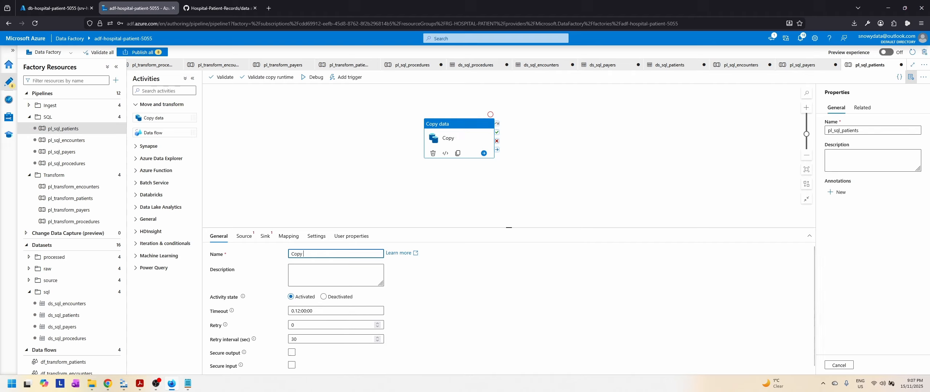
{"action": "type", "text": "Patientrs to"}
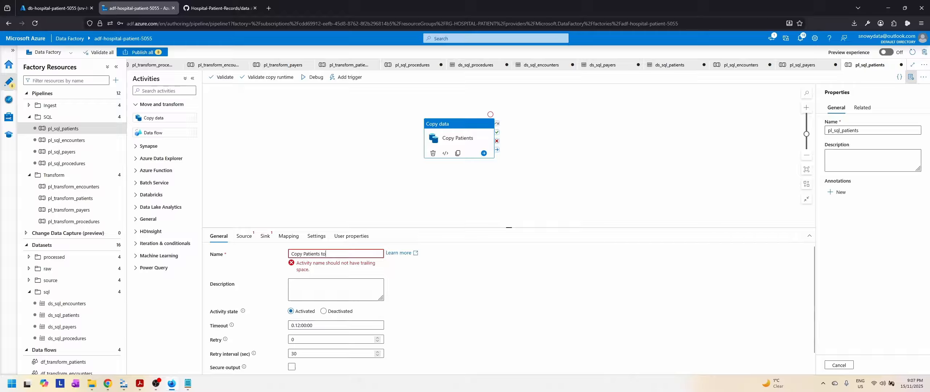
{"action": "type", "text": " SQL"}
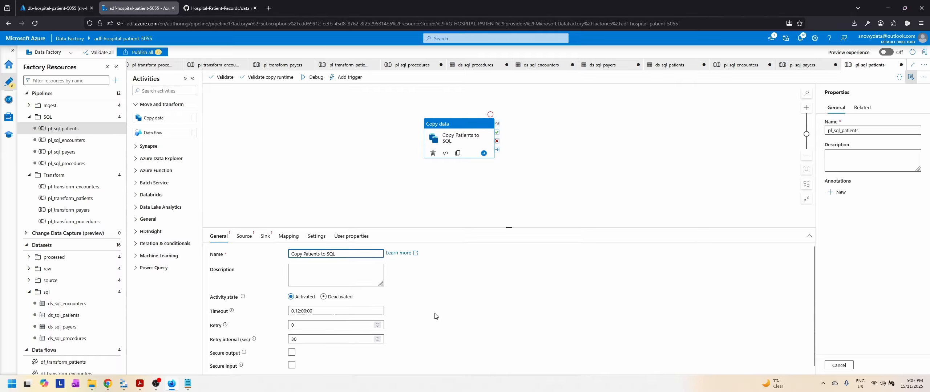
Step: Set the copy activity's source dataset to ds_processed_patients and its file path type to Wildcard file path
{"action": "left_click", "coordinate": [243, 236]}
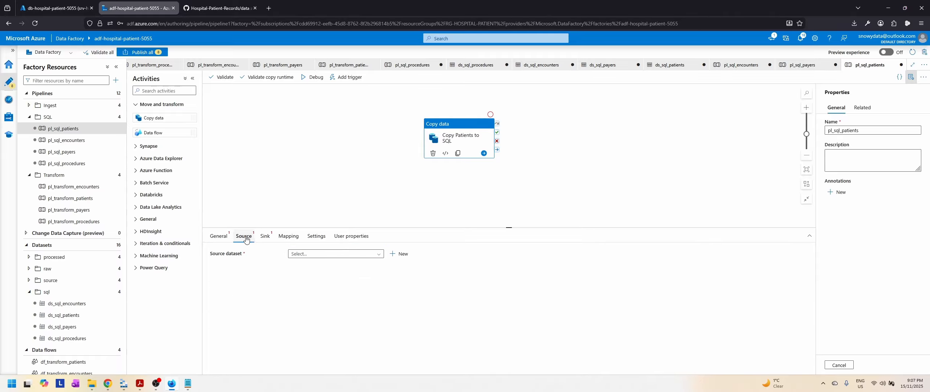
{"action": "left_click", "coordinate": [365, 257]}
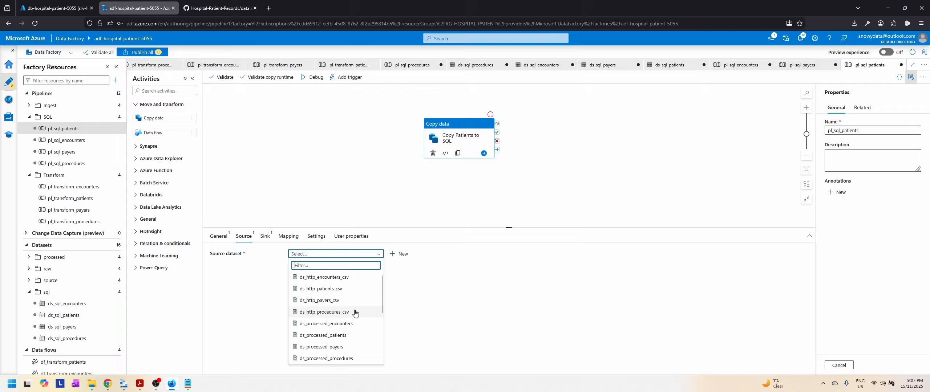
{"action": "left_click", "coordinate": [324, 335]}
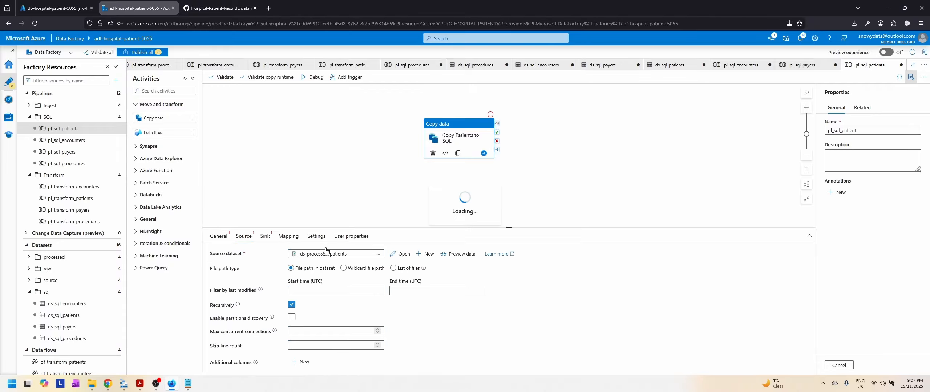
{"action": "left_click", "coordinate": [352, 270]}
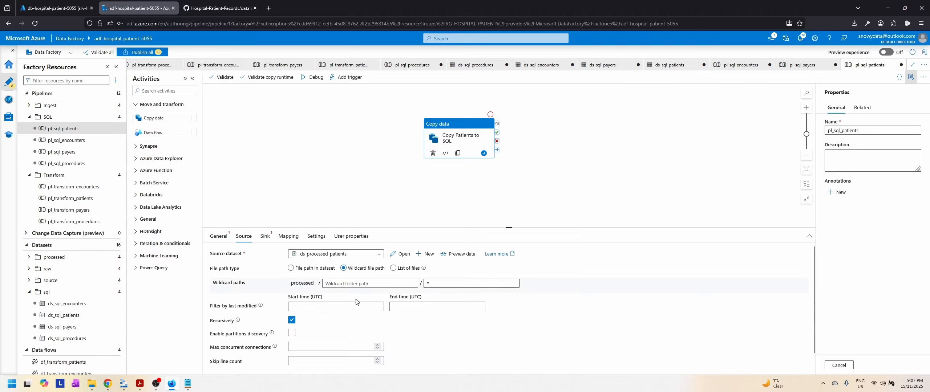
{"action": "scroll", "coordinate": [356, 302], "scroll_direction": "down", "scroll_amount": 1}
Step: Set the copy activity's sink dataset to ds_sql_patients and review its mapping and user properties
{"action": "left_click", "coordinate": [265, 236]}
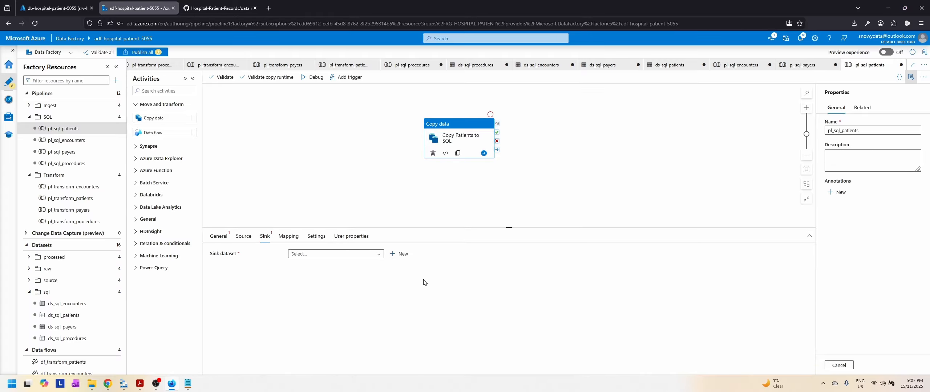
{"action": "left_click", "coordinate": [335, 254]}
{"action": "scroll", "coordinate": [365, 318], "scroll_direction": "down", "scroll_amount": 2}
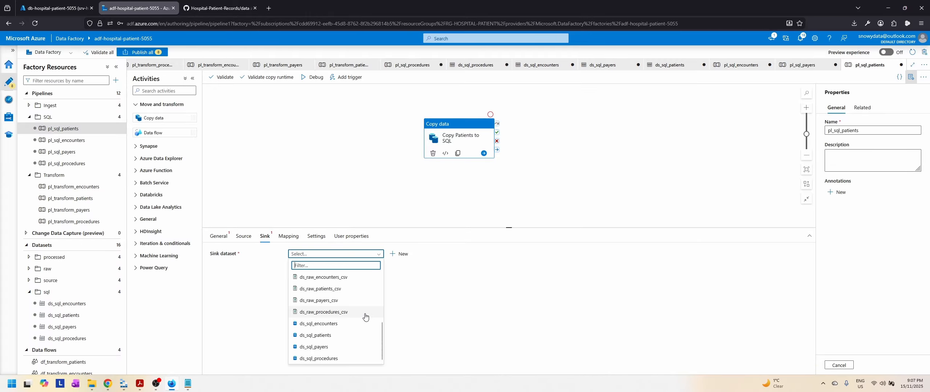
{"action": "left_click", "coordinate": [320, 339]}
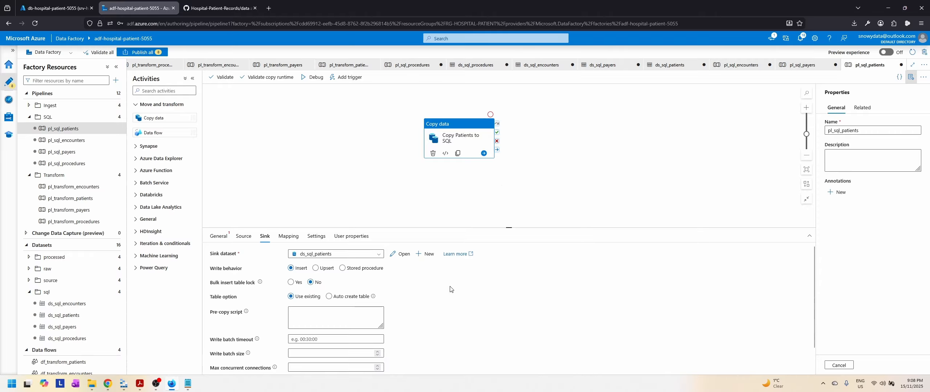
{"action": "scroll", "coordinate": [447, 318], "scroll_direction": "down", "scroll_amount": 2}
{"action": "left_click", "coordinate": [288, 237]}
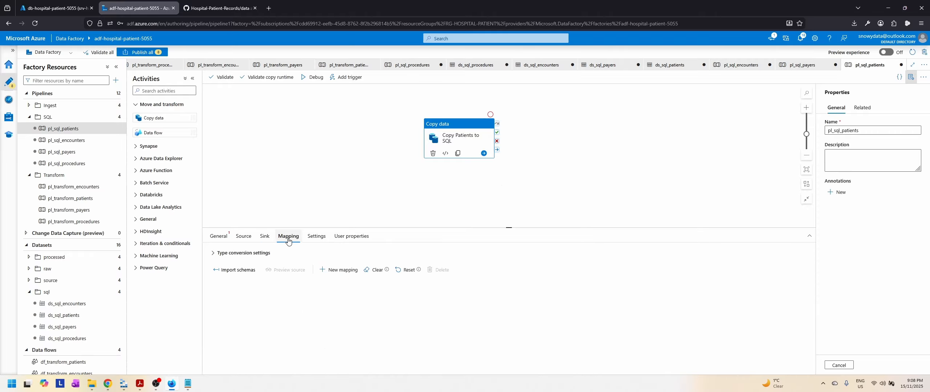
{"action": "left_click", "coordinate": [352, 237]}
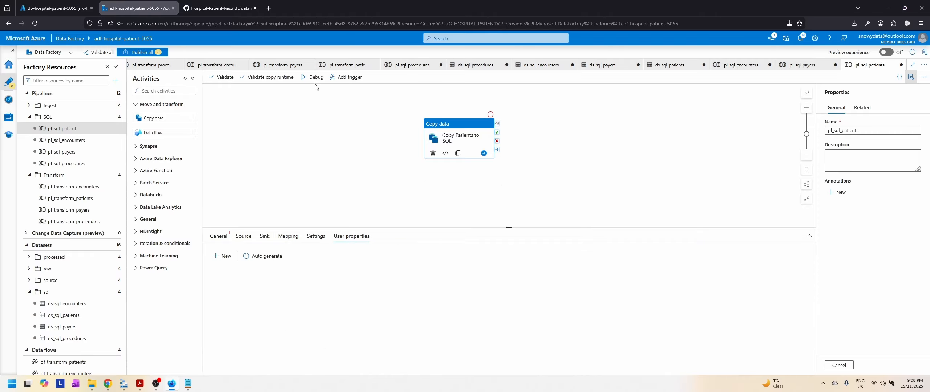
Step: Run pl_sql_patients in debug mode and view the run details of the Copy Patients to SQL activity
{"action": "left_click", "coordinate": [698, 153]}
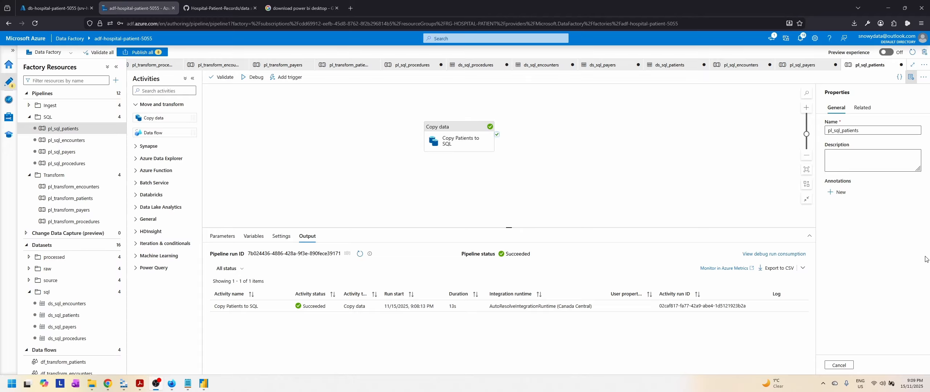
{"action": "mouse_move", "coordinate": [418, 309]}
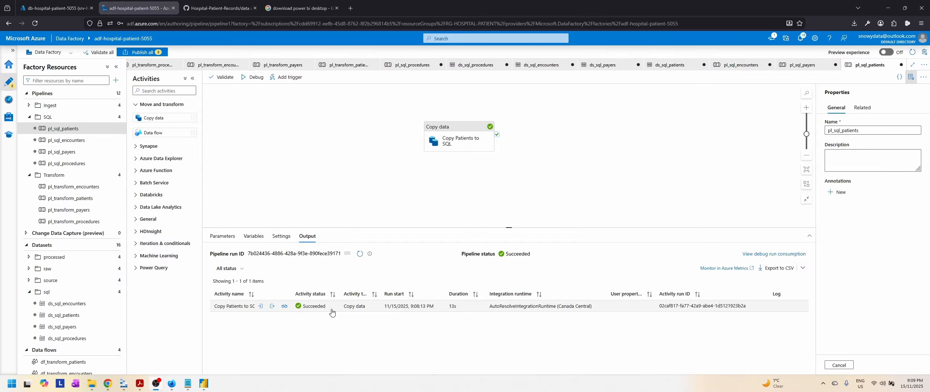
{"action": "left_click", "coordinate": [284, 307]}
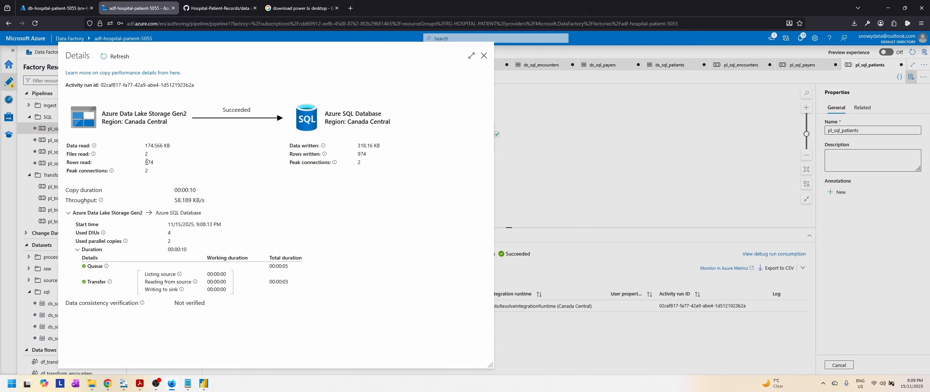
{"action": "left_click", "coordinate": [484, 56]}
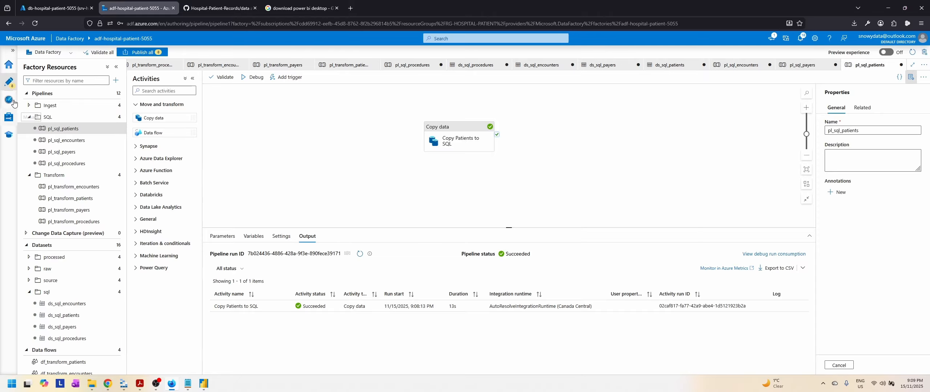
Step: Publish all pending SQL pipelines and datasets to the live data factory
{"action": "left_click", "coordinate": [142, 52]}
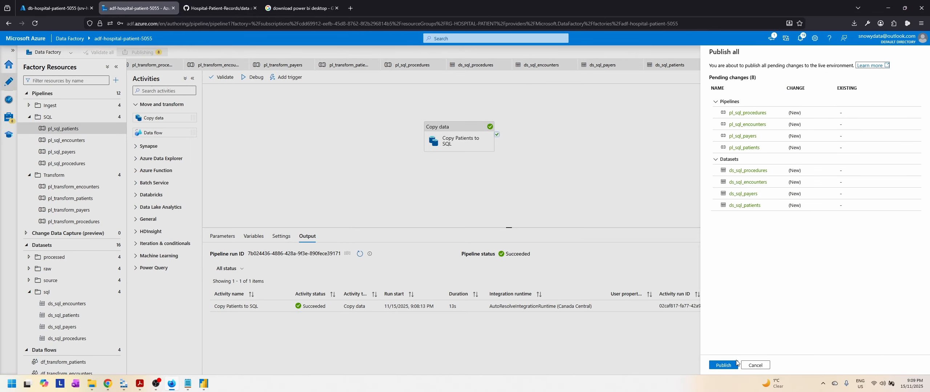
{"action": "left_click", "coordinate": [735, 364]}
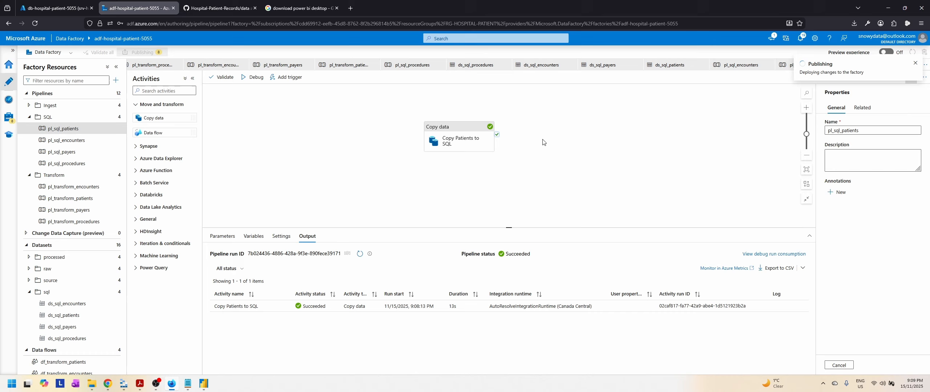
Step: Switch to the database's query editor, change Query 2 to select everything from hospital_admissions.patients, and run it to check all the columns
{"action": "left_click", "coordinate": [60, 8]}
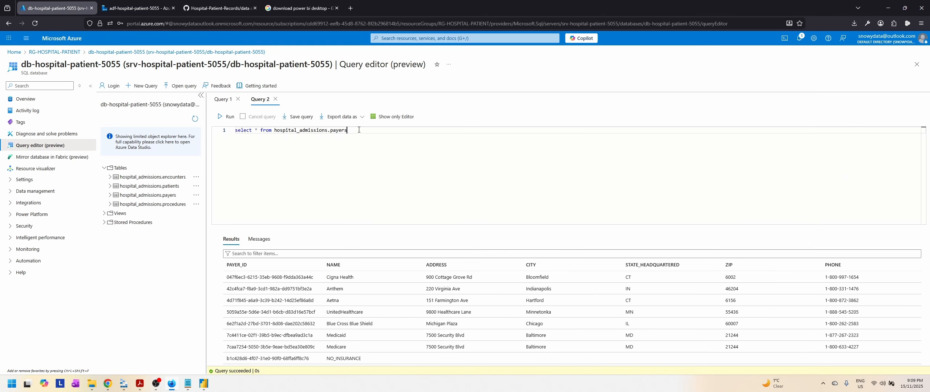
{"action": "type", "text": "tients"}
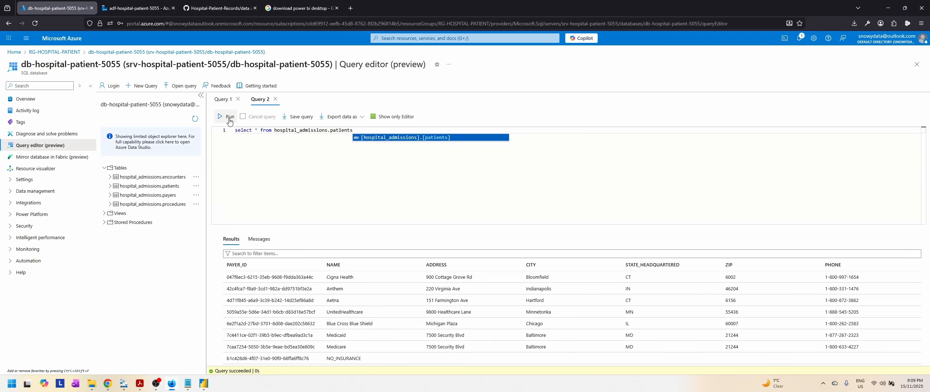
{"action": "left_click", "coordinate": [226, 116]}
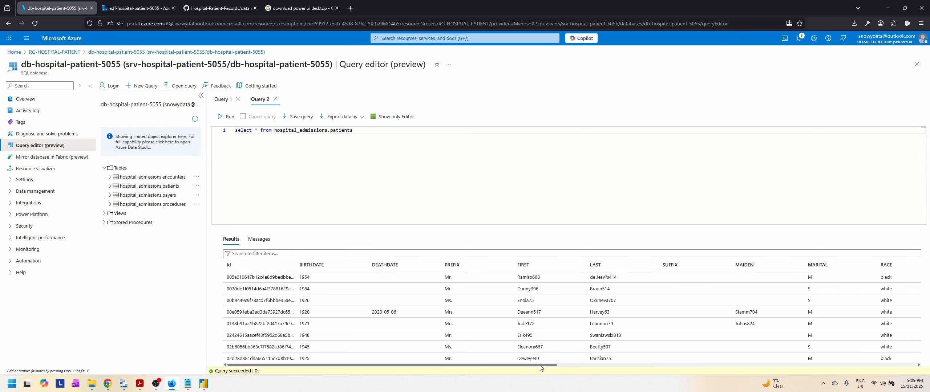
{"action": "left_click_drag", "start_coordinate": [541, 366], "coordinate": [794, 372]}
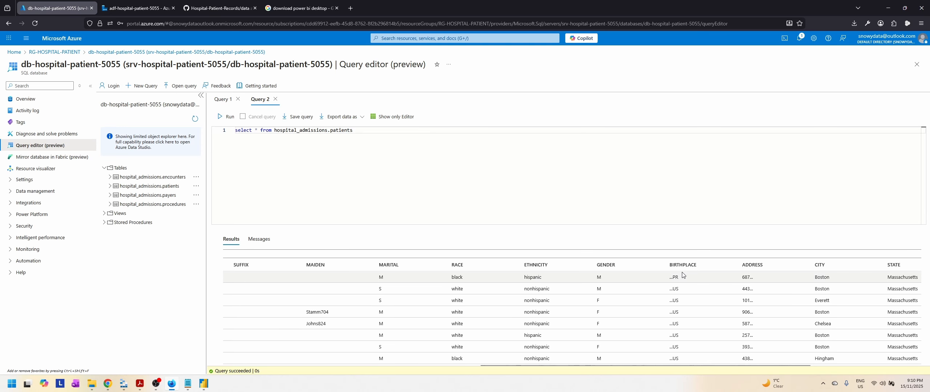
{"action": "left_click_drag", "start_coordinate": [739, 366], "coordinate": [865, 371]}
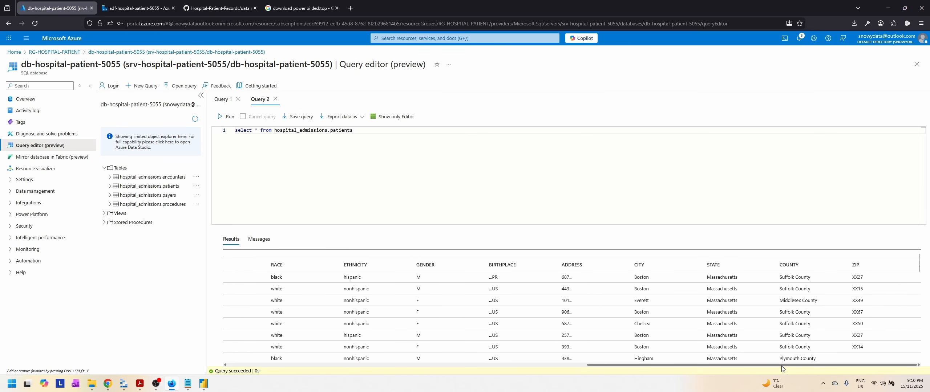
{"action": "left_click_drag", "start_coordinate": [781, 366], "coordinate": [406, 364]}
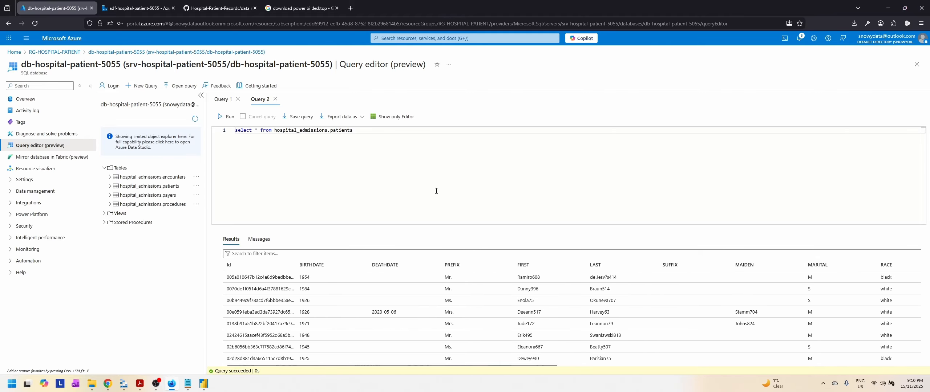
Step: Switch to Slides.pdf in Adobe Acrobat and go back through the earlier slides
{"action": "left_click", "coordinate": [140, 384]}
{"action": "scroll", "coordinate": [541, 227], "scroll_direction": "up", "scroll_amount": 3}
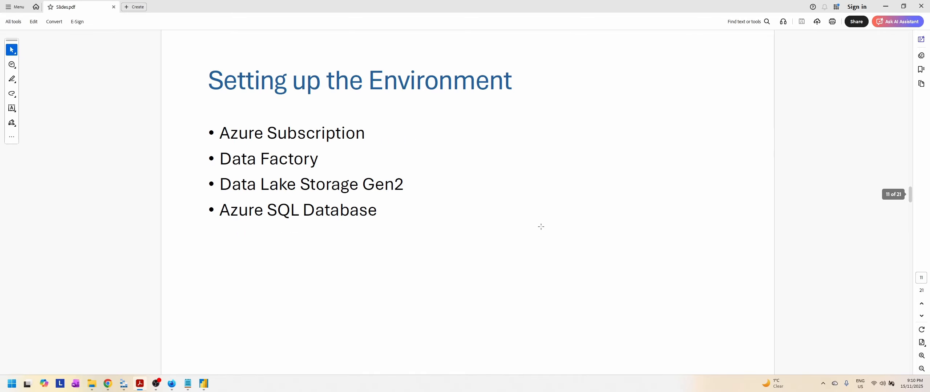
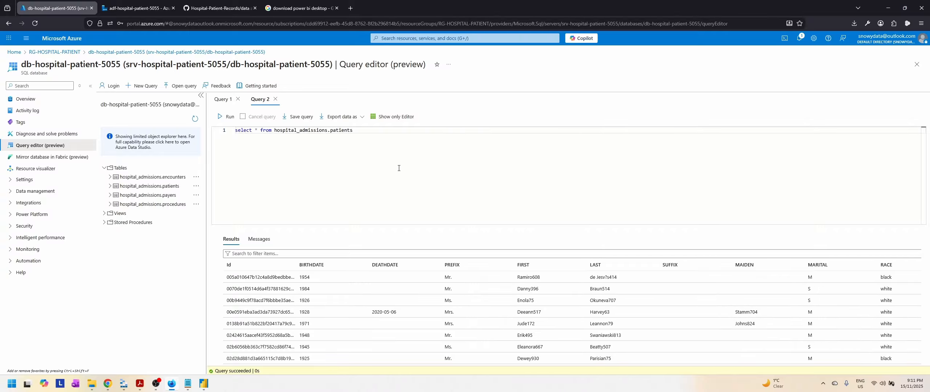
Step: Switch to Slides.pdf in Adobe Acrobat and review the slides from Solution Architecture to the Objective 1 encounters questions
{"action": "left_click", "coordinate": [140, 386]}
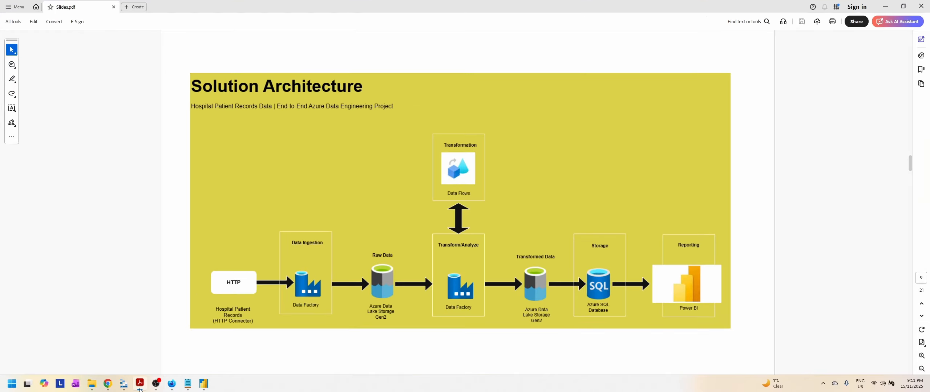
{"action": "scroll", "coordinate": [478, 239], "scroll_direction": "down", "scroll_amount": 3}
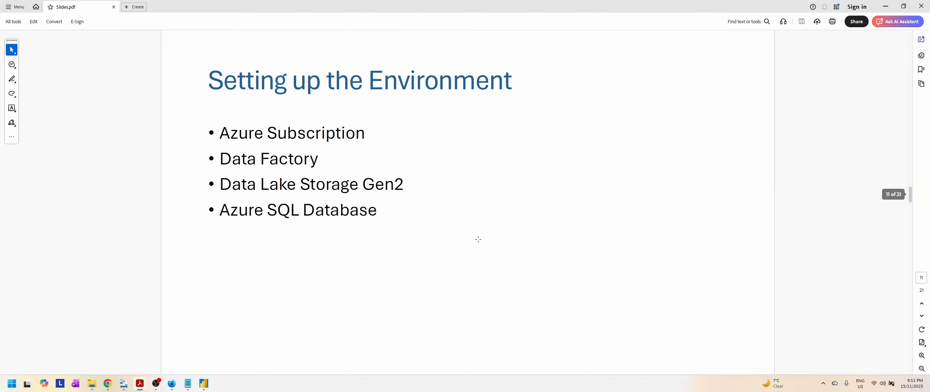
{"action": "scroll", "coordinate": [478, 240], "scroll_direction": "down", "scroll_amount": 1}
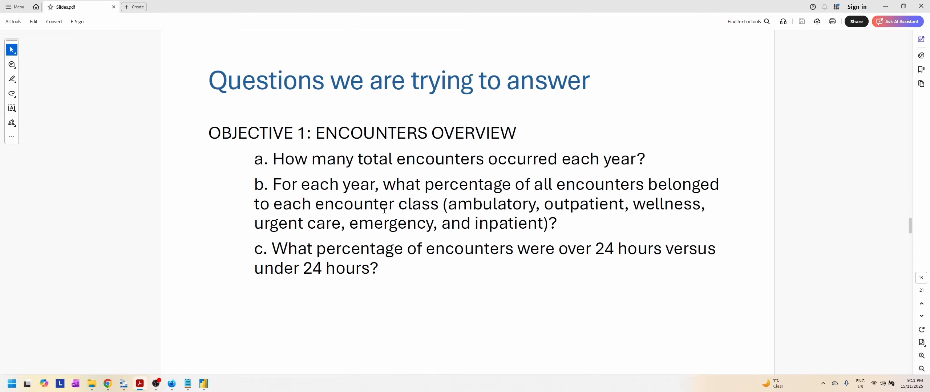
Step: Switch to the browser, open Microsoft's Power BI Desktop download page from the search results and review its details
{"action": "left_click", "coordinate": [172, 384]}
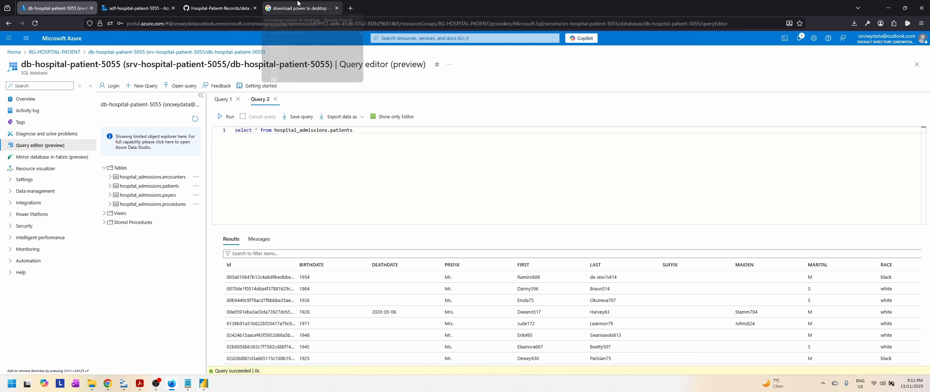
{"action": "left_click", "coordinate": [299, 8]}
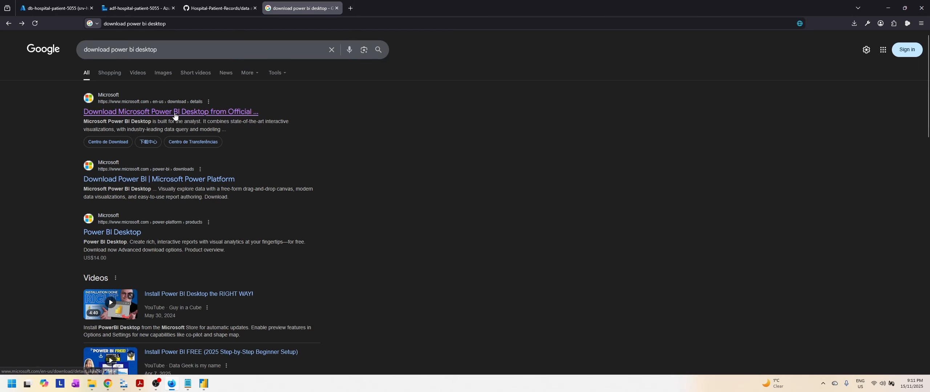
{"action": "left_click", "coordinate": [192, 112]}
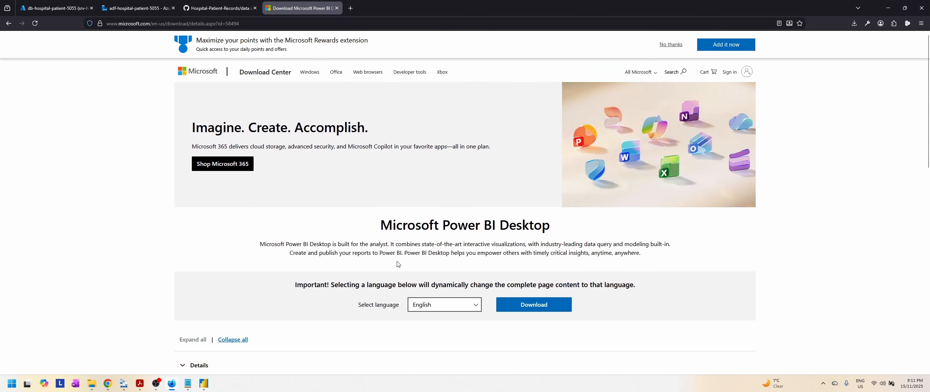
{"action": "scroll", "coordinate": [396, 263], "scroll_direction": "down", "scroll_amount": 3}
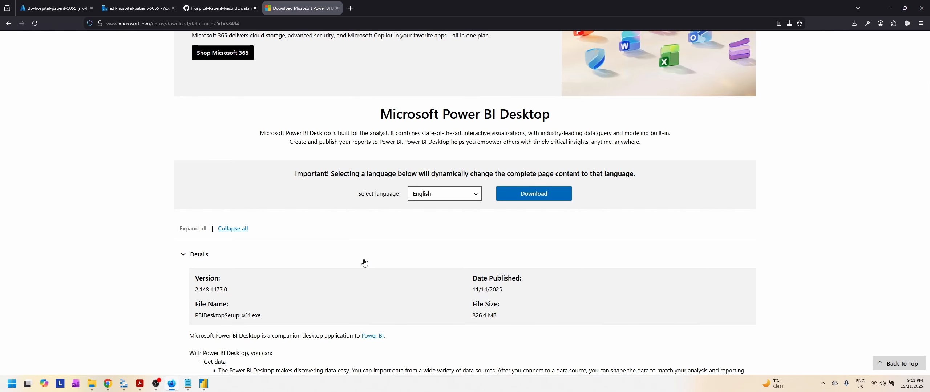
{"action": "scroll", "coordinate": [471, 252], "scroll_direction": "down", "scroll_amount": 2}
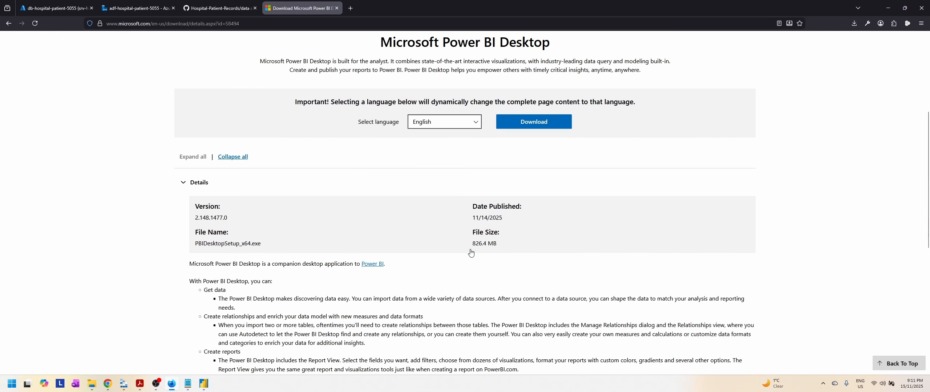
{"action": "scroll", "coordinate": [472, 252], "scroll_direction": "down", "scroll_amount": 5}
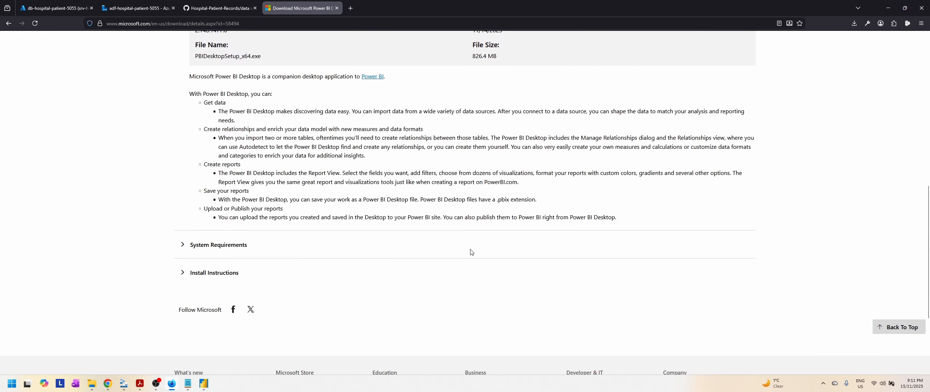
{"action": "scroll", "coordinate": [424, 231], "scroll_direction": "up", "scroll_amount": 4}
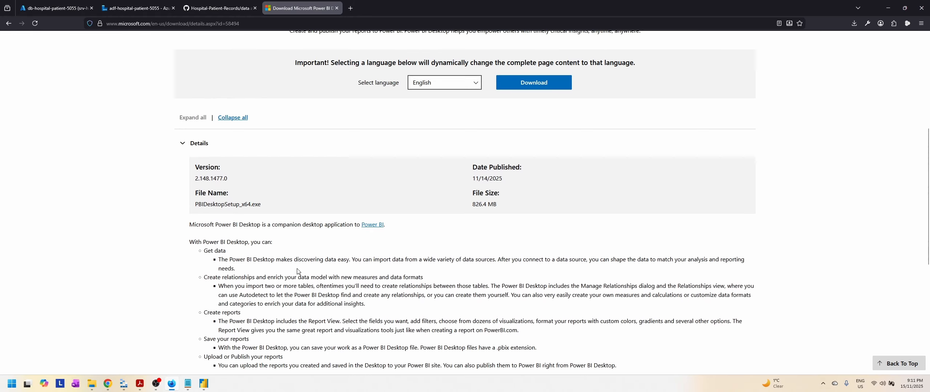
Step: Switch to Power BI Desktop, start a blank report and expand the Data pane
{"action": "left_click", "coordinate": [204, 388]}
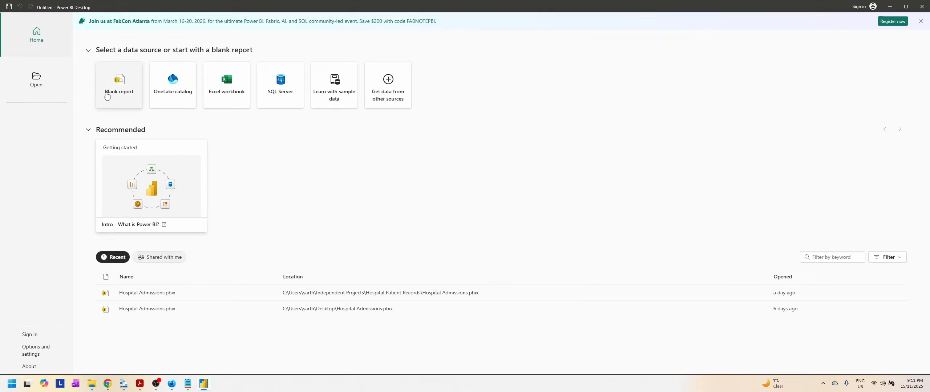
{"action": "left_click", "coordinate": [119, 90]}
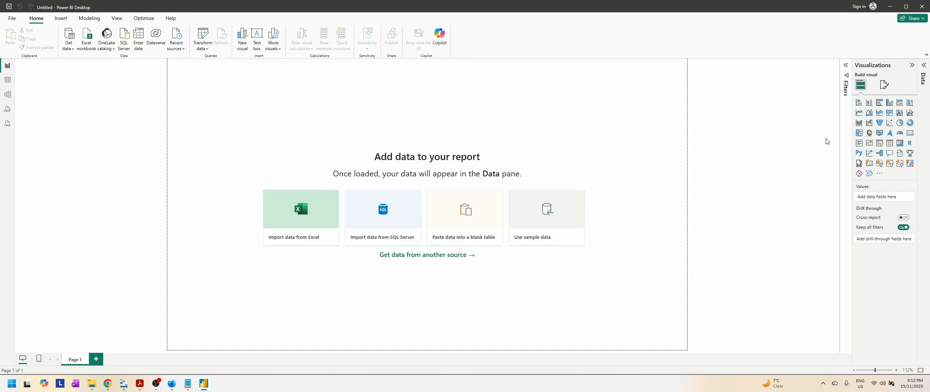
{"action": "left_click", "coordinate": [924, 66]}
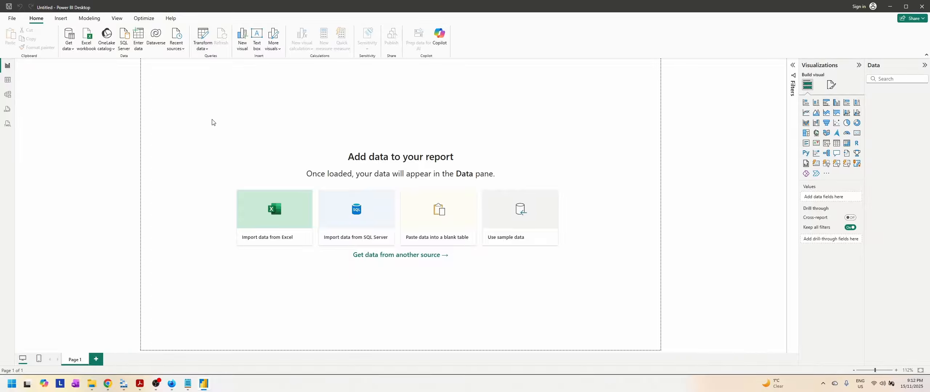
Step: Look at the empty report's Table view and Model view, and return to Report view
{"action": "left_click", "coordinate": [7, 80]}
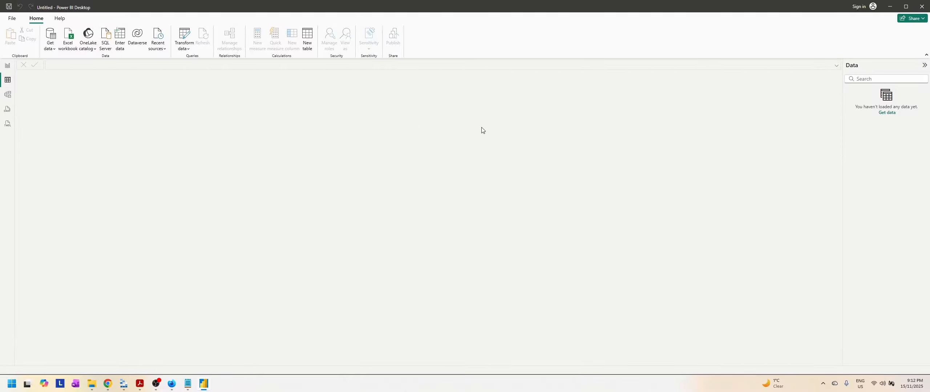
{"action": "left_click", "coordinate": [7, 94]}
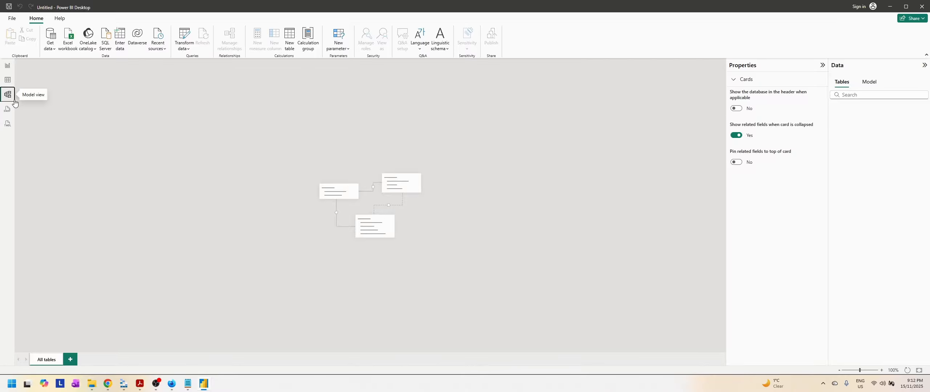
{"action": "left_click", "coordinate": [8, 67]}
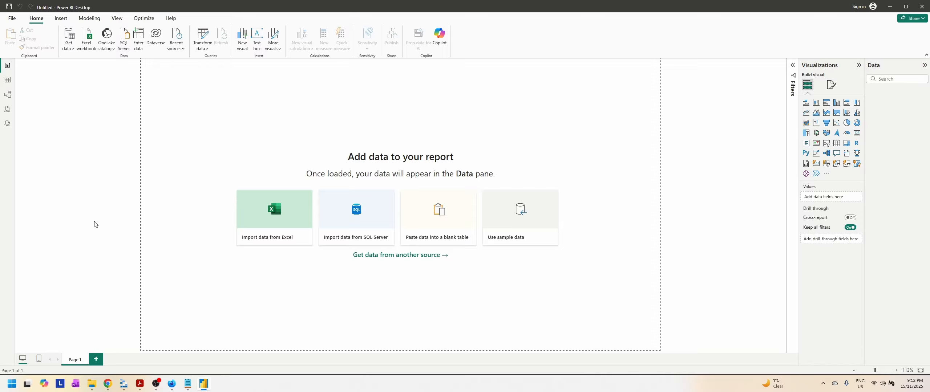
Step: In the browser, close the Power BI download page and open SQL server srv-hospital-patient-5055 from RG-HOSPITAL-PATIENT, discarding the unsaved query edits
{"action": "left_click", "coordinate": [173, 389]}
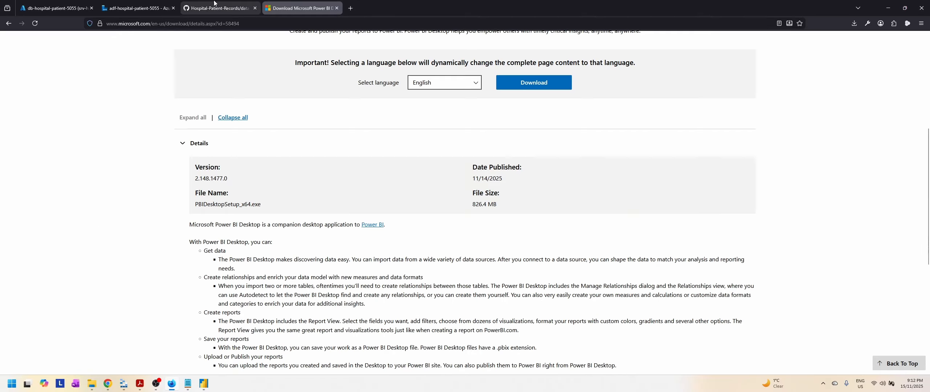
{"action": "left_click", "coordinate": [335, 8]}
{"action": "left_click", "coordinate": [134, 8]}
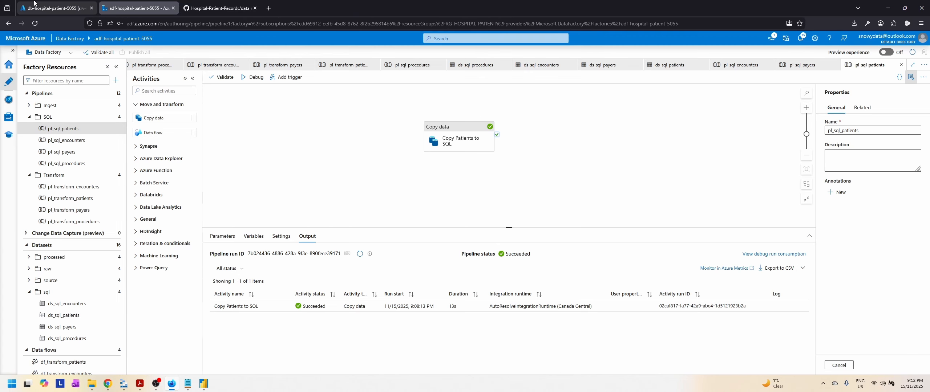
{"action": "left_click", "coordinate": [54, 3]}
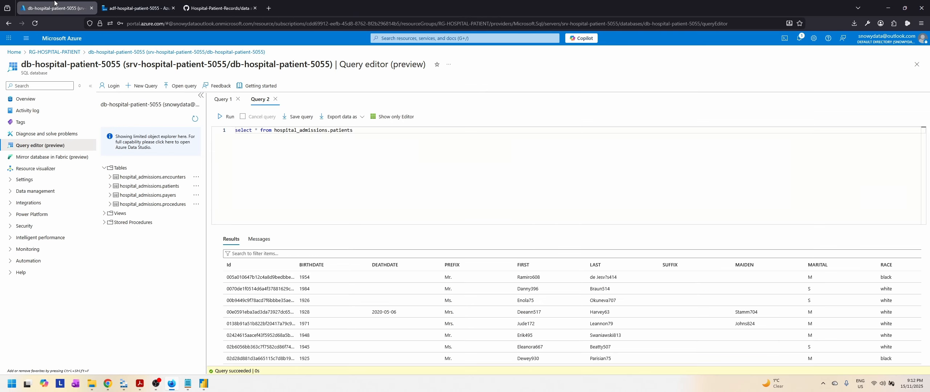
{"action": "left_click", "coordinate": [65, 52]}
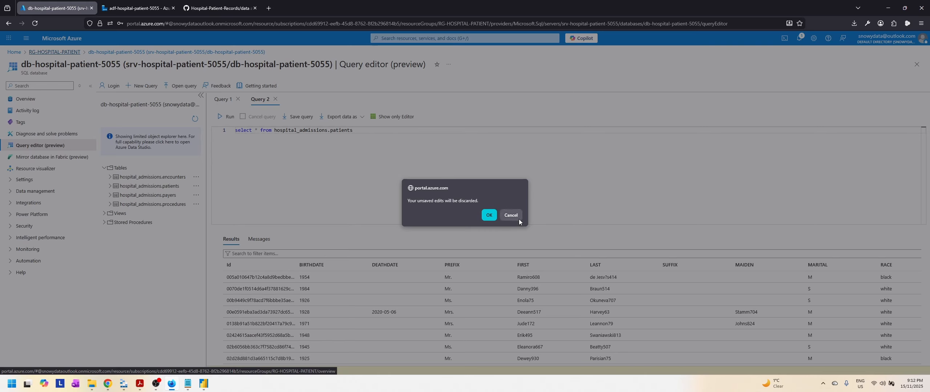
{"action": "left_click", "coordinate": [489, 216]}
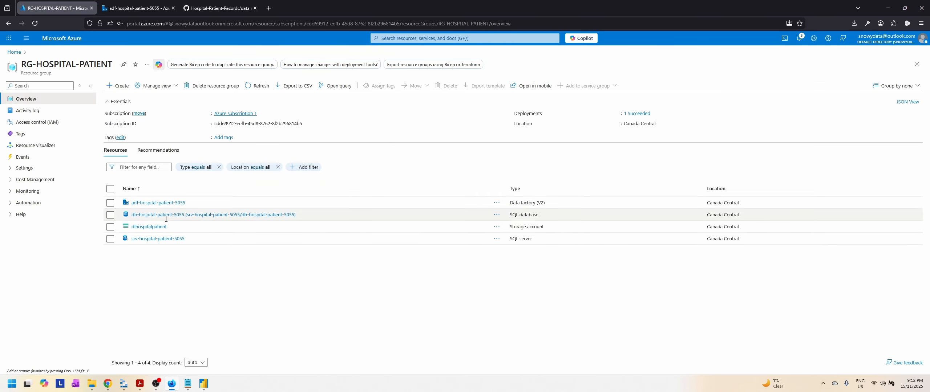
{"action": "left_click", "coordinate": [164, 240]}
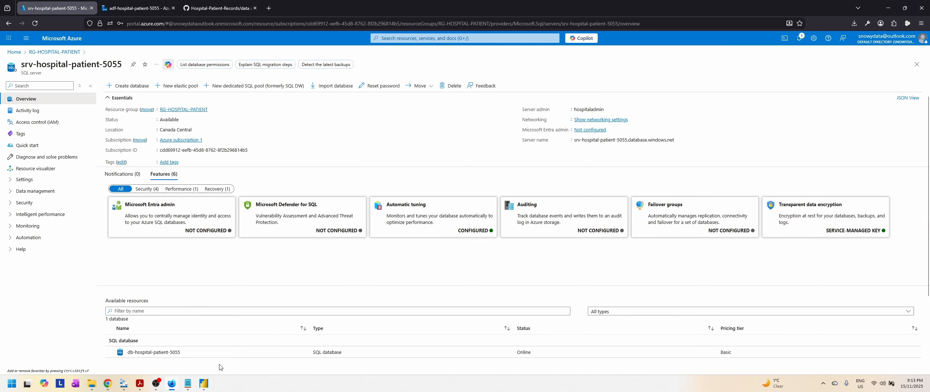
Step: Switch to Power BI Desktop and start a new data connection using the Azure SQL database connector
{"action": "left_click", "coordinate": [205, 384]}
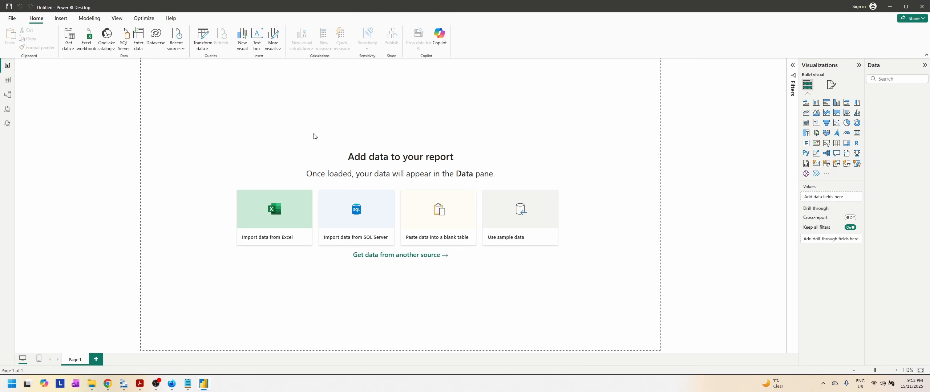
{"action": "left_click", "coordinate": [69, 48]}
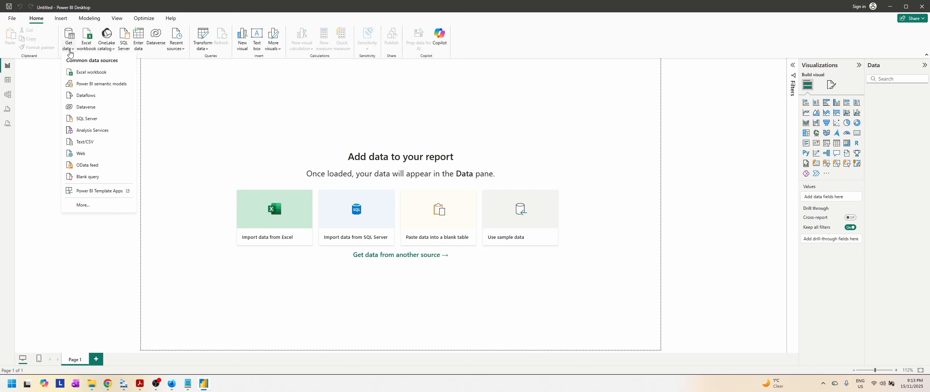
{"action": "left_click", "coordinate": [83, 205]}
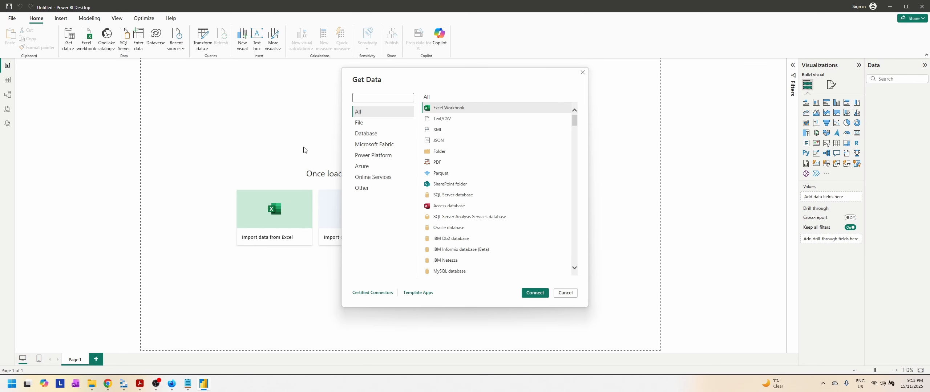
{"action": "left_click", "coordinate": [376, 170]}
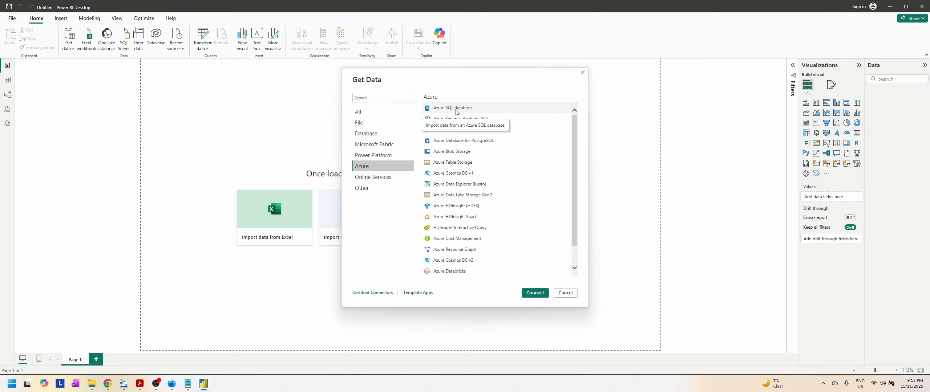
{"action": "left_click", "coordinate": [536, 295]}
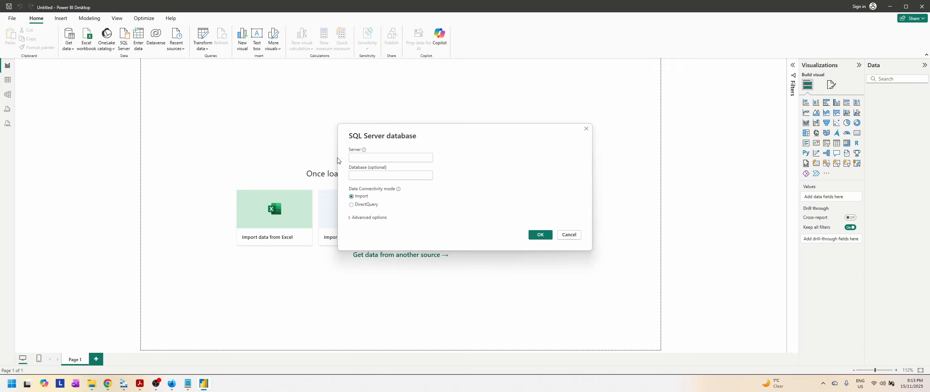
Step: Copy the server name srv-hospital-patient-5055.database.windows.net from the Azure portal and submit it as the server in Import mode
{"action": "mouse_move", "coordinate": [110, 387]}
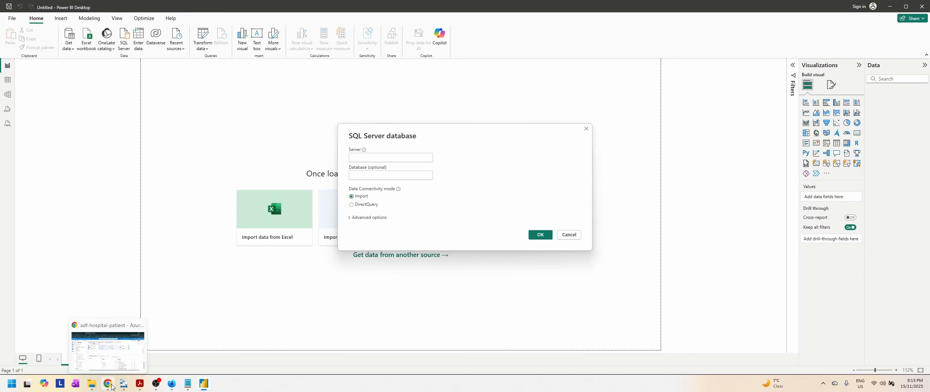
{"action": "key", "text": "alt+Tab"}
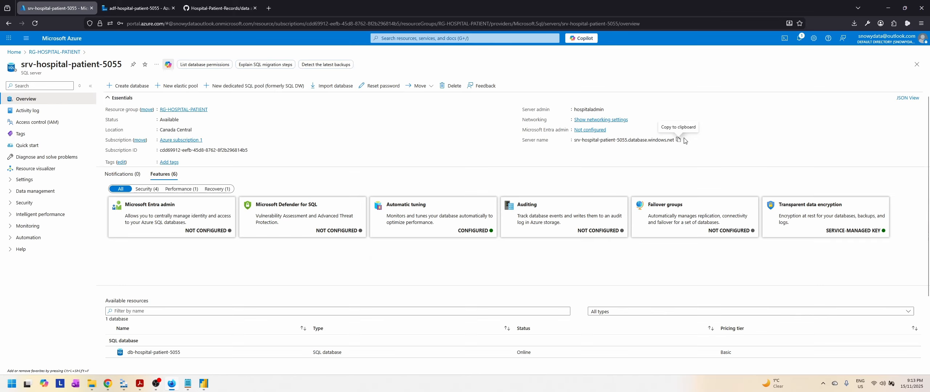
{"action": "left_click", "coordinate": [678, 140]}
{"action": "key", "text": "alt+Tab"}
{"action": "left_click", "coordinate": [389, 156]}
{"action": "key", "text": "ctrl+v"}
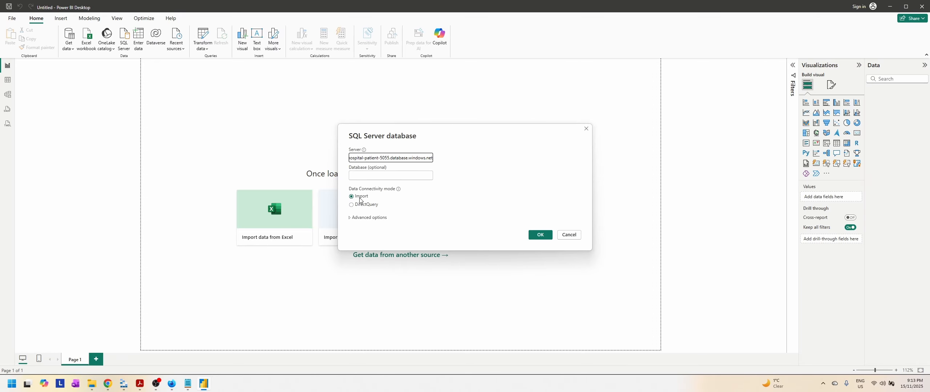
{"action": "left_click", "coordinate": [541, 235]}
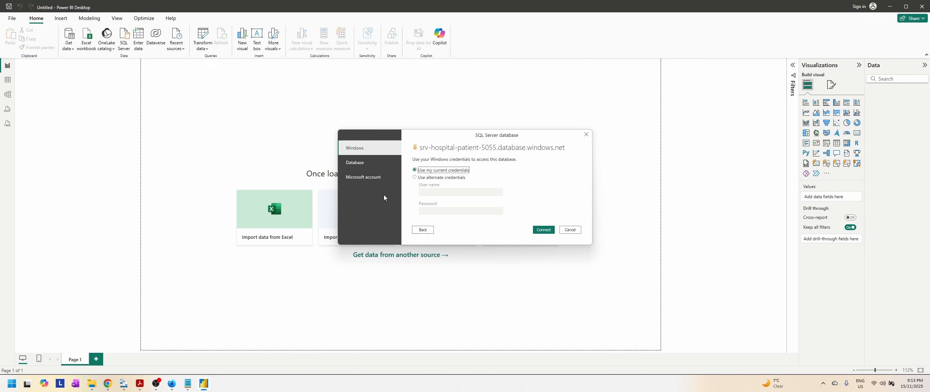
Step: Sign in to the server with database authentication, entering the server admin's user name and password
{"action": "left_click", "coordinate": [357, 163]}
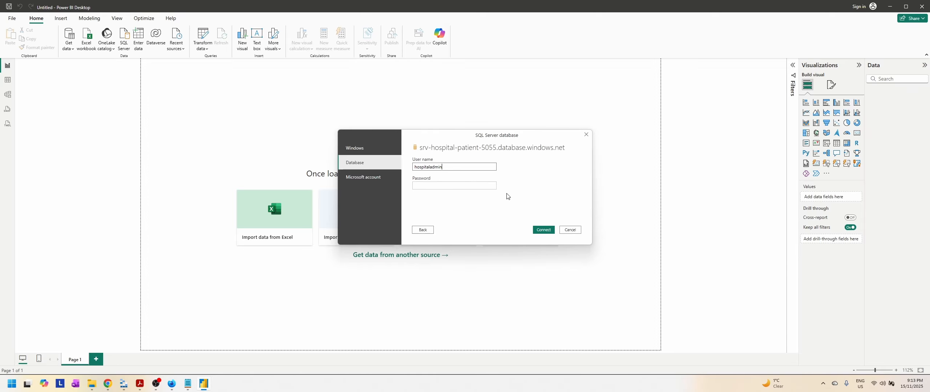
{"action": "left_click", "coordinate": [155, 385]}
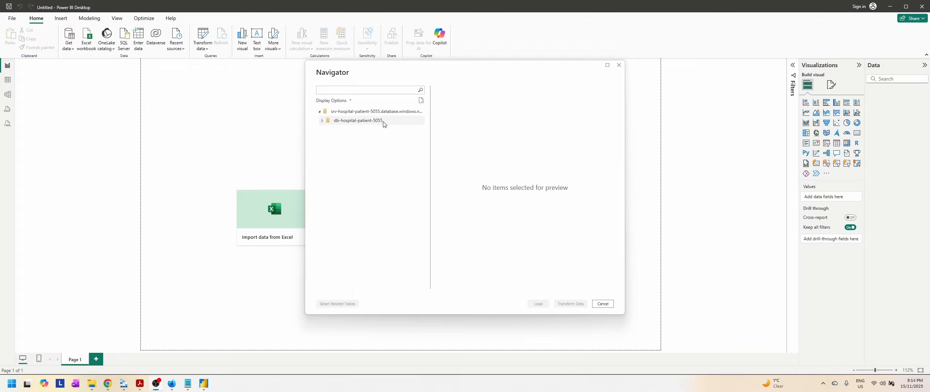
Step: Load the encounters, patients, payers and procedures tables of hospital_admissions from the db-hospital-patient-5055 database
{"action": "left_click", "coordinate": [327, 121]}
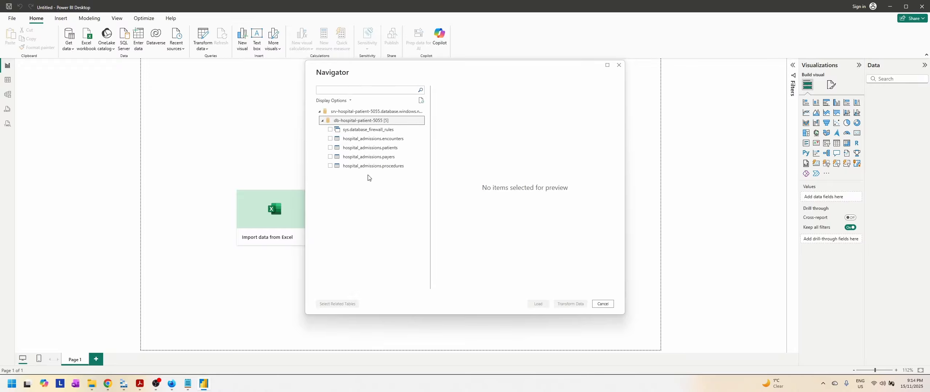
{"action": "left_click", "coordinate": [330, 138]}
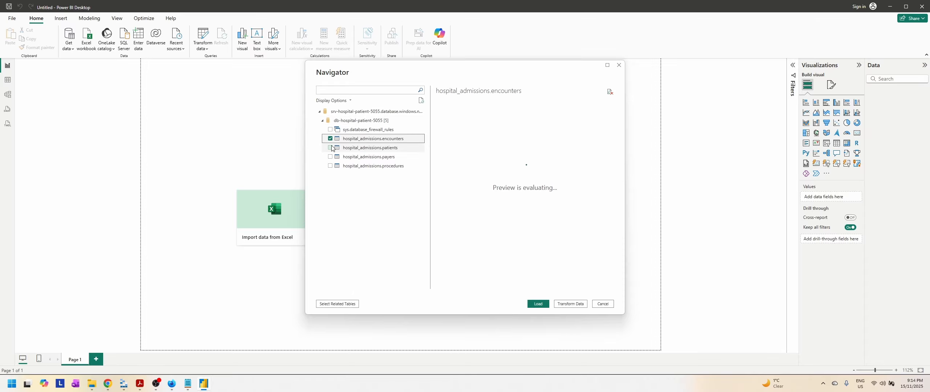
{"action": "left_click", "coordinate": [330, 147]}
{"action": "left_click", "coordinate": [330, 156]}
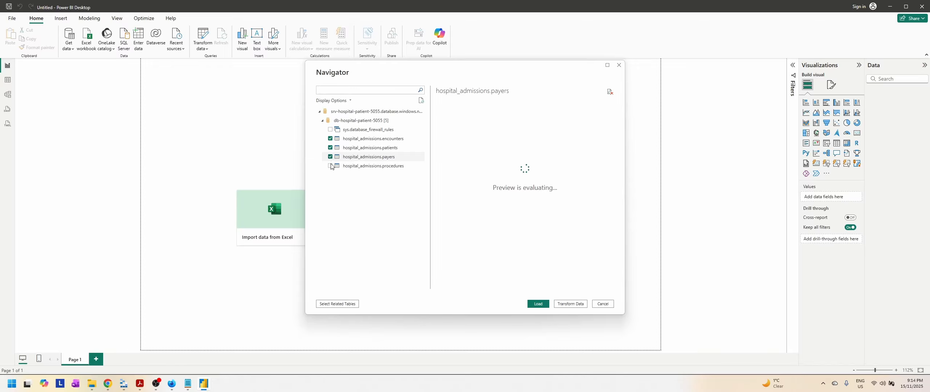
{"action": "left_click", "coordinate": [330, 166]}
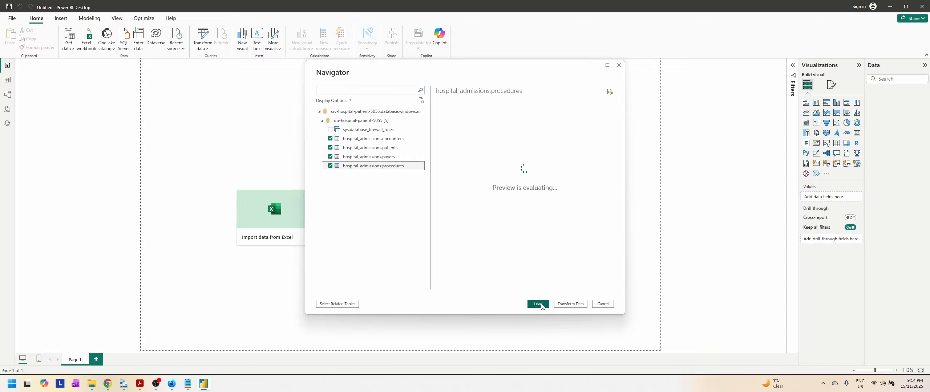
{"action": "left_click", "coordinate": [540, 305]}
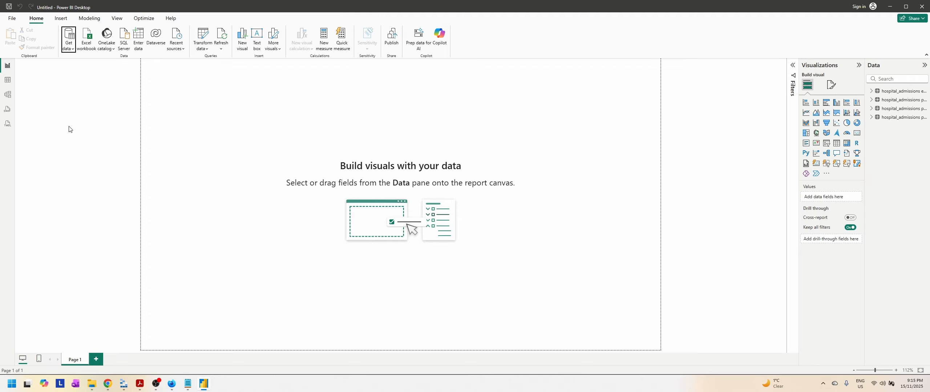
Step: Examine the loaded rows and columns of the encounters, patients and procedures tables in table view
{"action": "left_click", "coordinate": [8, 80]}
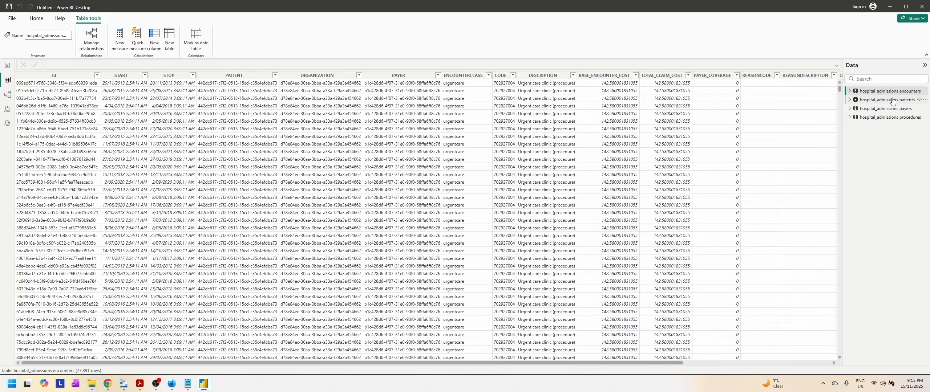
{"action": "scroll", "coordinate": [784, 149], "scroll_direction": "down", "scroll_amount": 4}
{"action": "scroll", "coordinate": [784, 149], "scroll_direction": "up", "scroll_amount": 4}
{"action": "left_click_drag", "start_coordinate": [655, 363], "coordinate": [496, 369]}
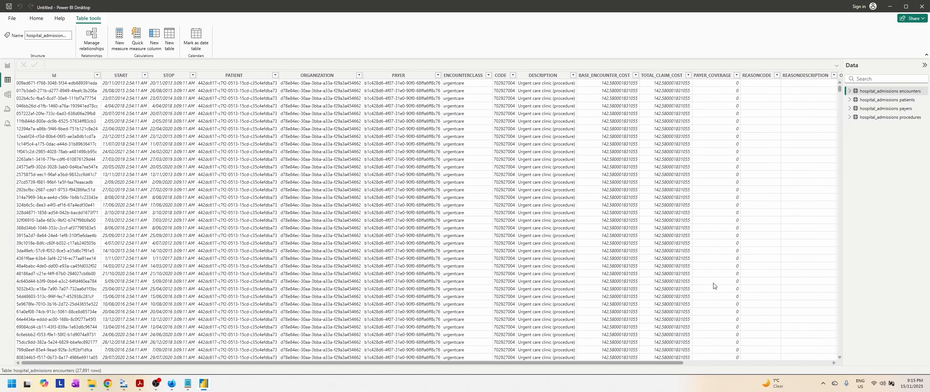
{"action": "left_click", "coordinate": [877, 101]}
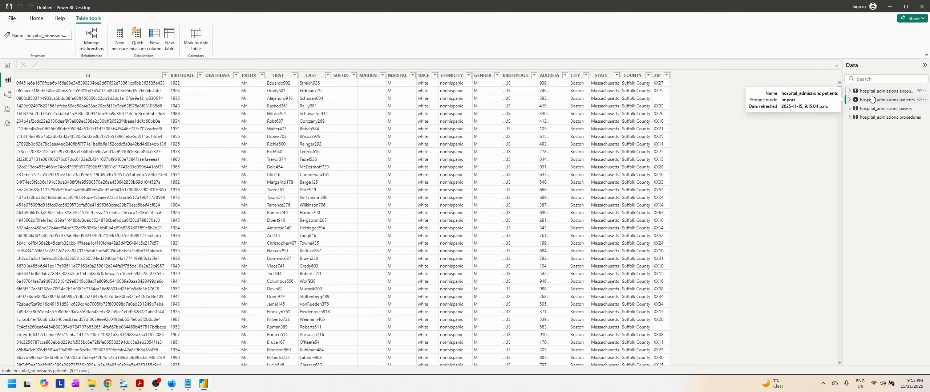
{"action": "left_click", "coordinate": [874, 91]}
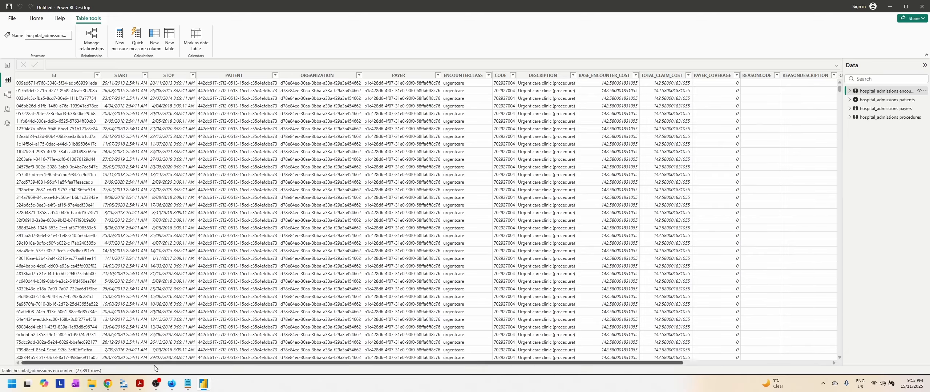
{"action": "left_click", "coordinate": [887, 118]}
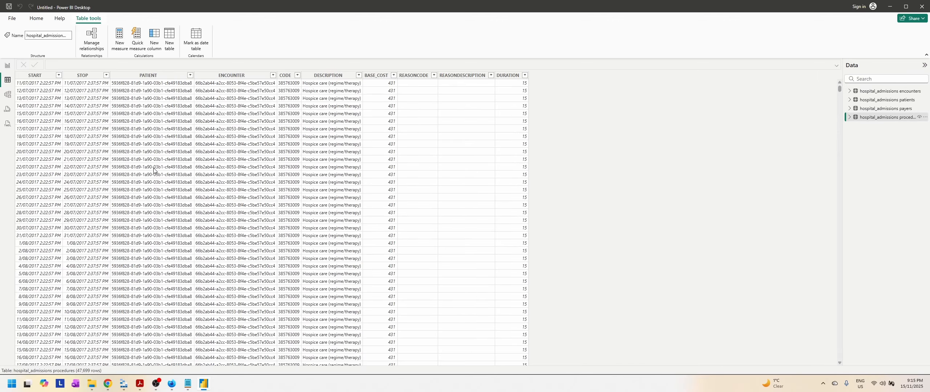
Step: In the model view, spread the four table cards apart with encounters below payers, and inspect the relationship between those two
{"action": "left_click", "coordinate": [7, 95]}
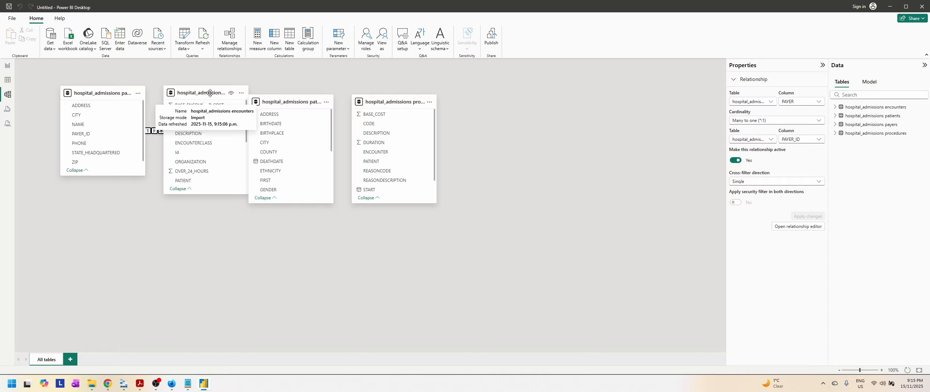
{"action": "left_click_drag", "start_coordinate": [210, 93], "coordinate": [205, 208]}
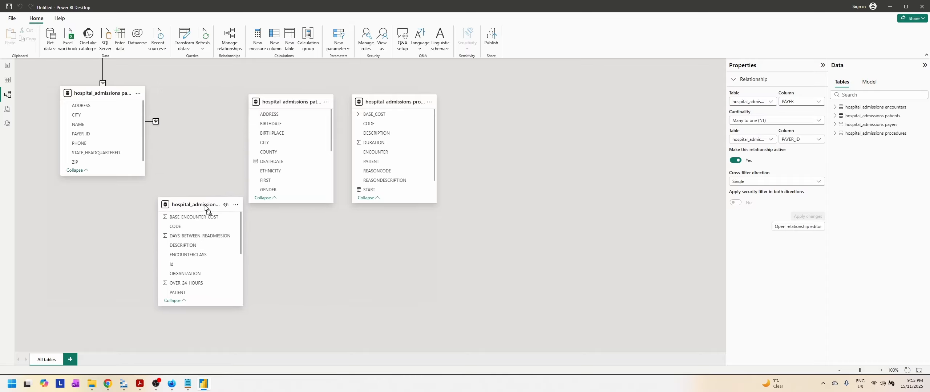
{"action": "left_click_drag", "start_coordinate": [388, 106], "coordinate": [523, 106]}
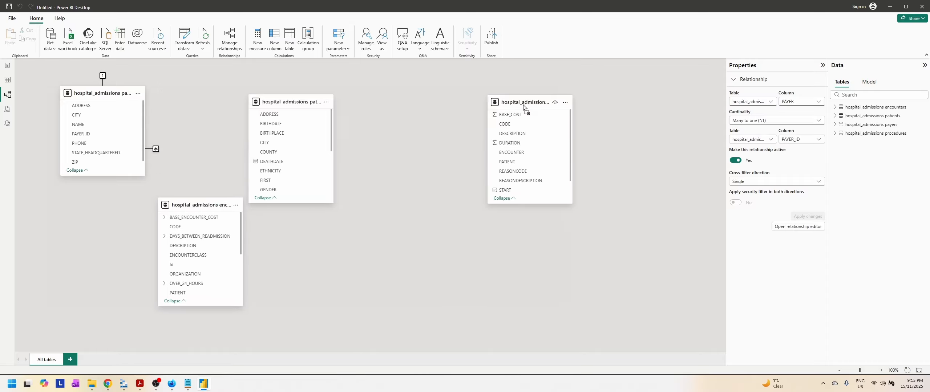
{"action": "left_click_drag", "start_coordinate": [280, 103], "coordinate": [396, 105]}
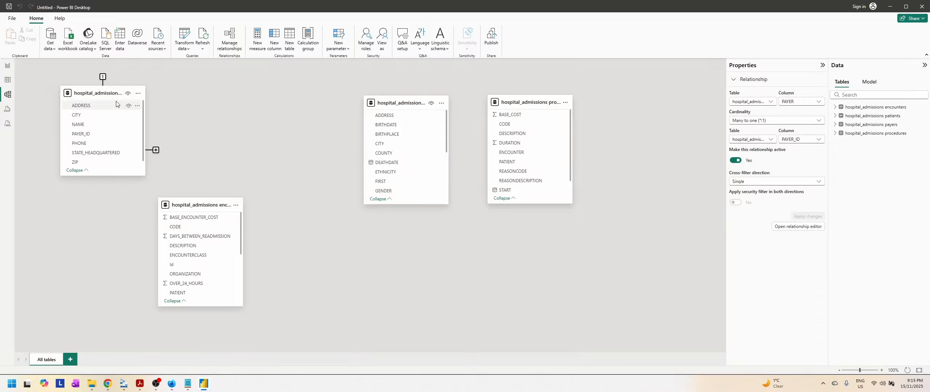
{"action": "left_click_drag", "start_coordinate": [100, 93], "coordinate": [85, 116]}
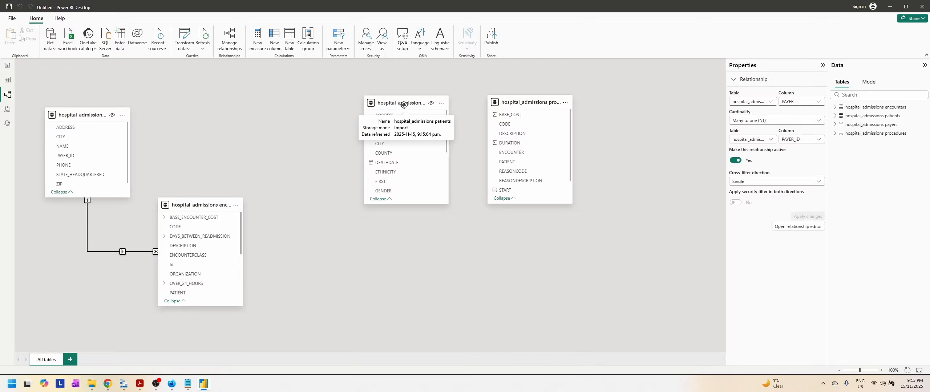
{"action": "left_click_drag", "start_coordinate": [404, 106], "coordinate": [399, 103]}
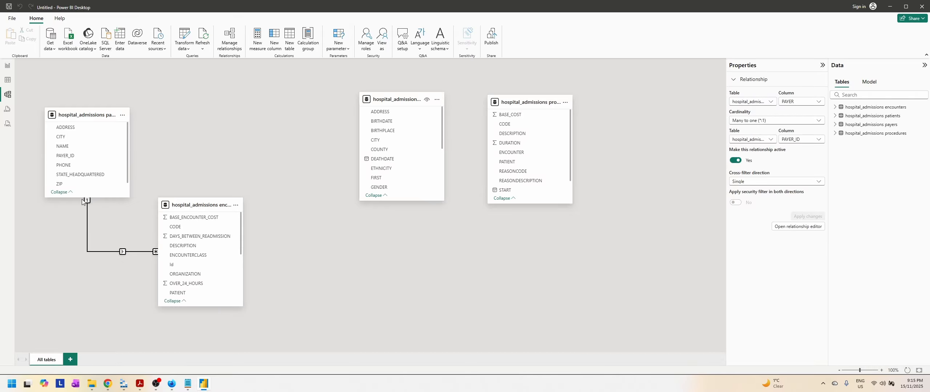
{"action": "left_click", "coordinate": [125, 252]}
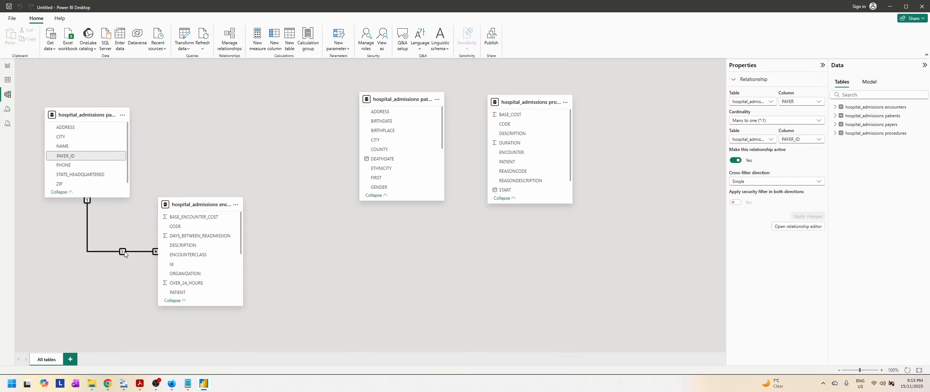
{"action": "scroll", "coordinate": [201, 260], "scroll_direction": "down", "scroll_amount": 5}
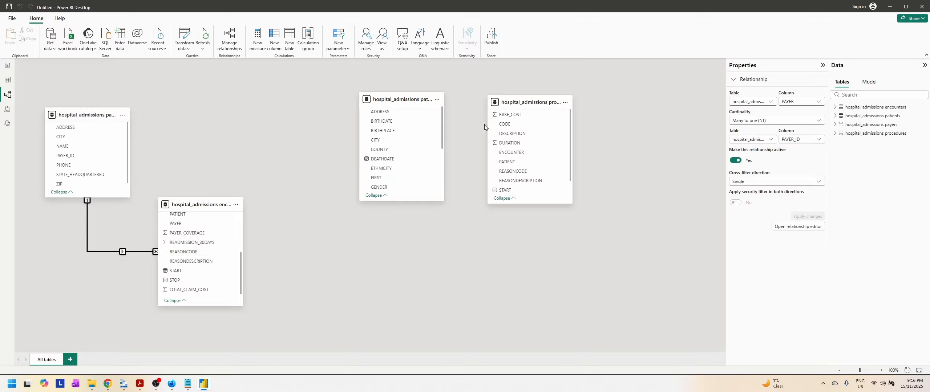
Step: Place the procedures table below patients and create an active one-to-many relationship from encounters Id to procedures ENCOUNTER with single cross-filter direction
{"action": "left_click_drag", "start_coordinate": [525, 106], "coordinate": [417, 239]}
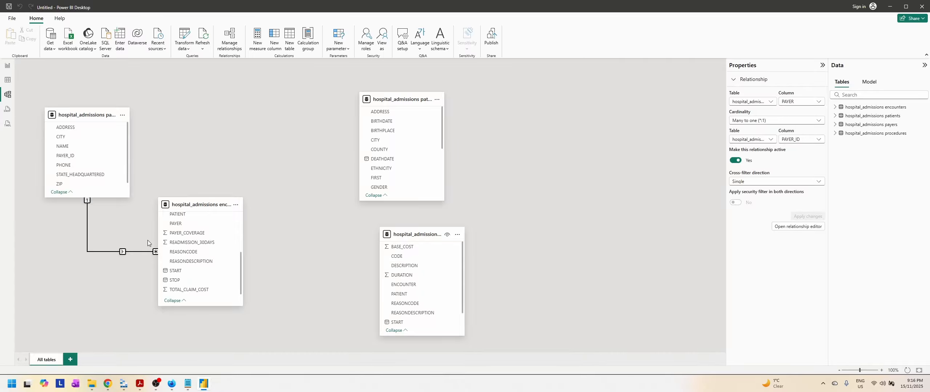
{"action": "scroll", "coordinate": [214, 260], "scroll_direction": "up", "scroll_amount": 3}
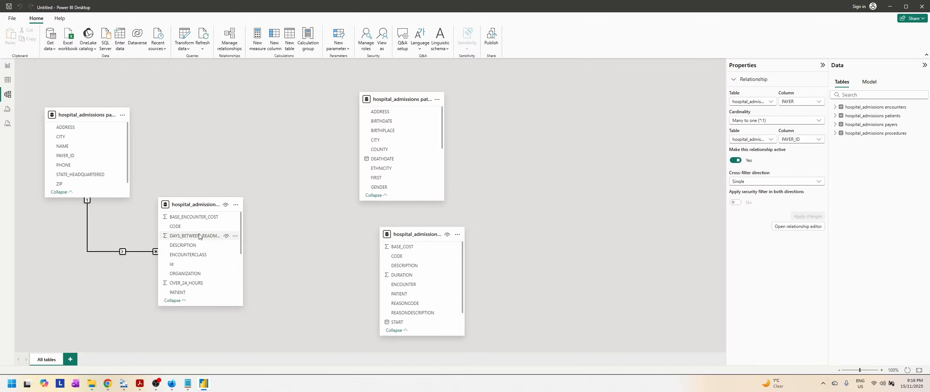
{"action": "left_click", "coordinate": [185, 266]}
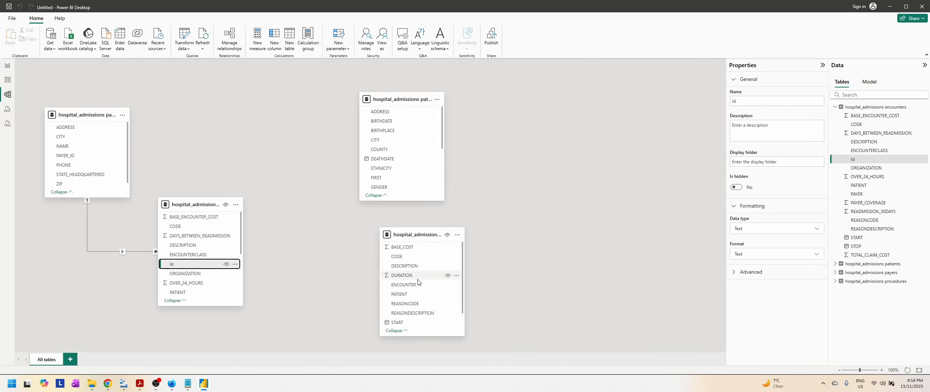
{"action": "left_click_drag", "start_coordinate": [183, 266], "coordinate": [398, 286]}
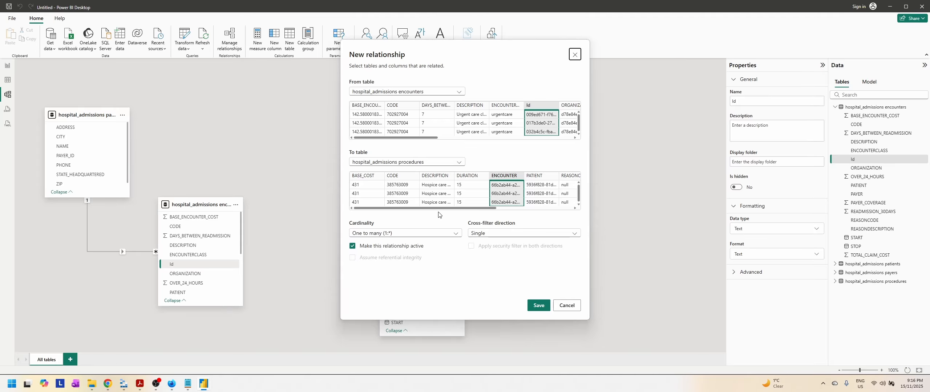
{"action": "left_click", "coordinate": [539, 306]}
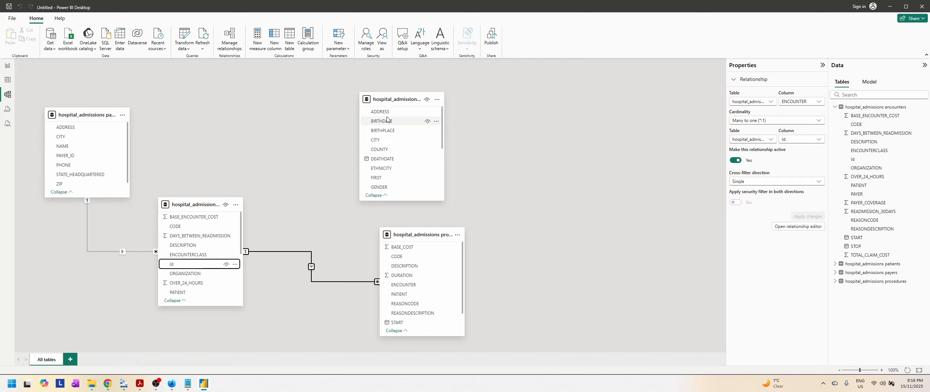
Step: Shift the patients table slightly in the model diagram and look through its fields for a column to relate
{"action": "left_click_drag", "start_coordinate": [398, 100], "coordinate": [390, 93]}
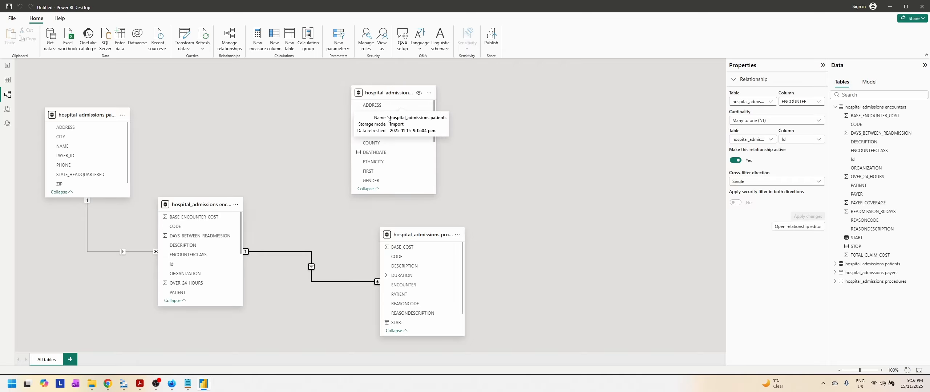
{"action": "scroll", "coordinate": [406, 163], "scroll_direction": "down", "scroll_amount": 4}
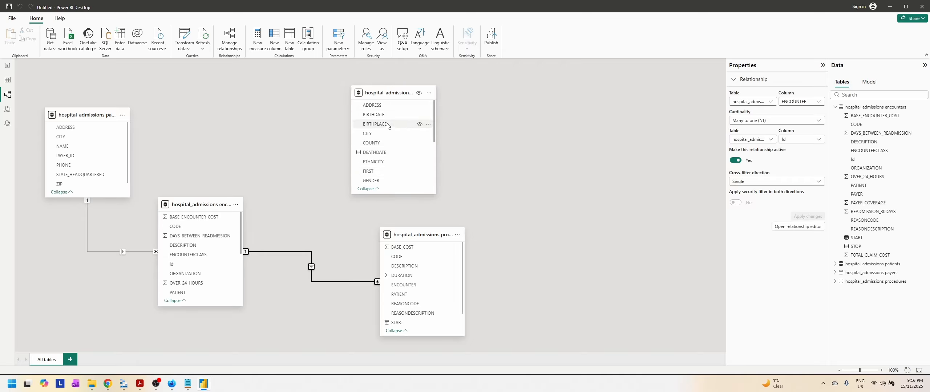